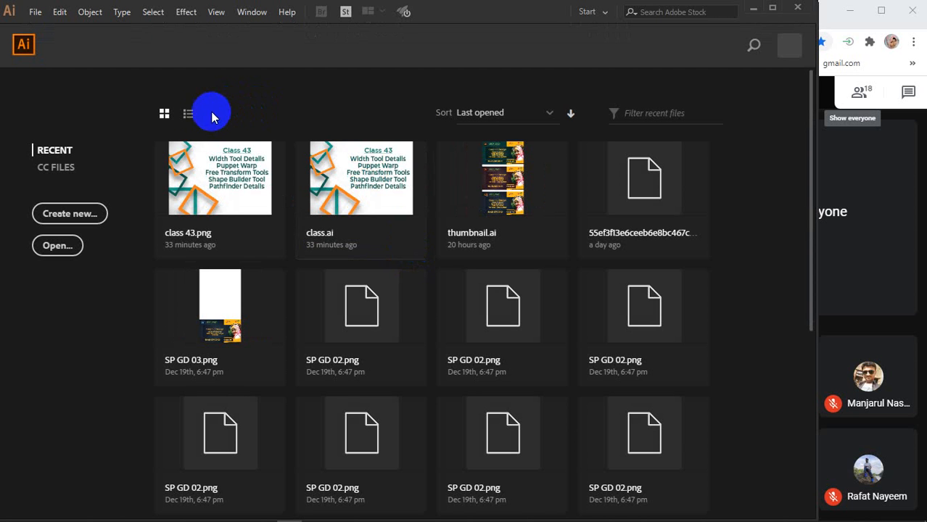
- Create a new 7 x 5 in landscape document with one artboard, named "class 43"
click(188, 113)
click(64, 212)
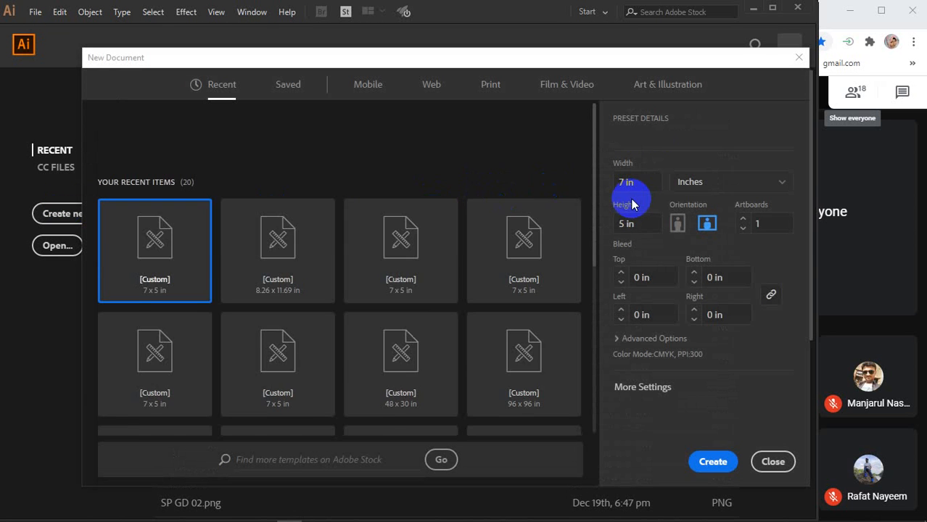
drag(675, 141, 607, 147)
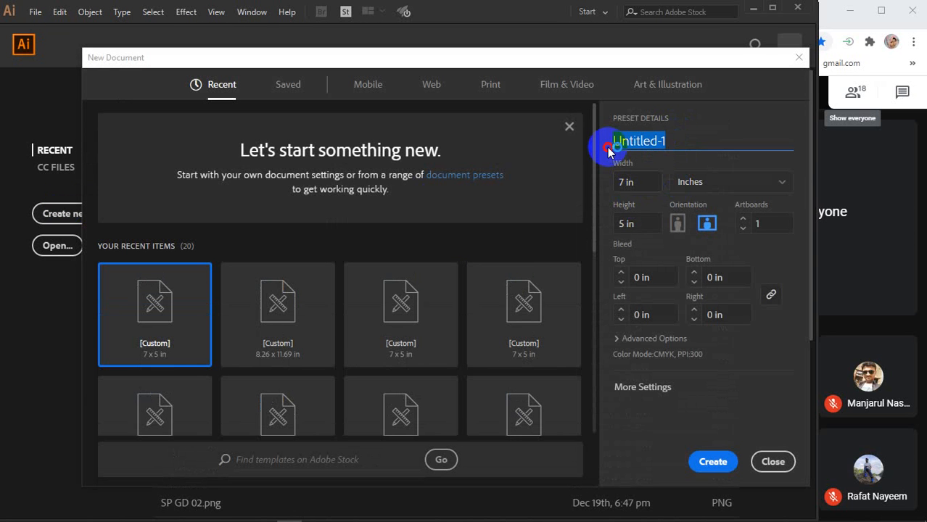
text(clas)
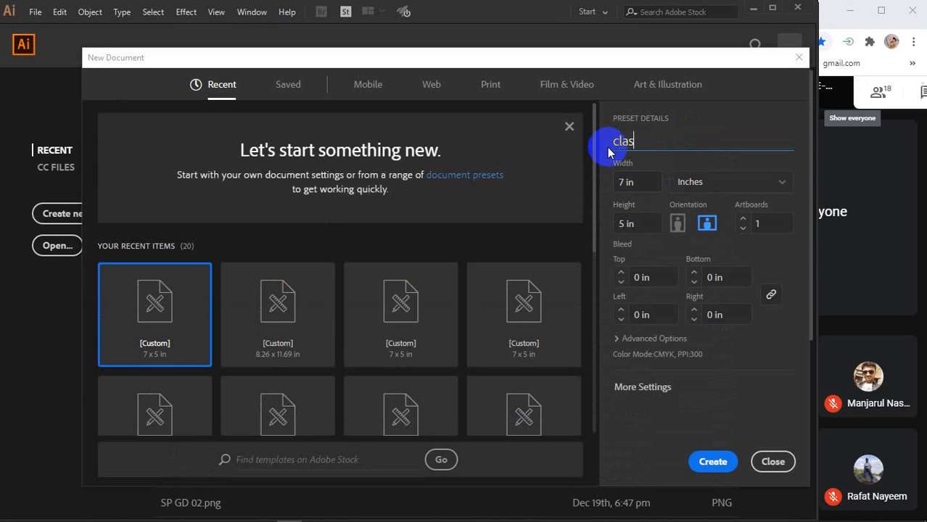
text(s 43)
click(713, 462)
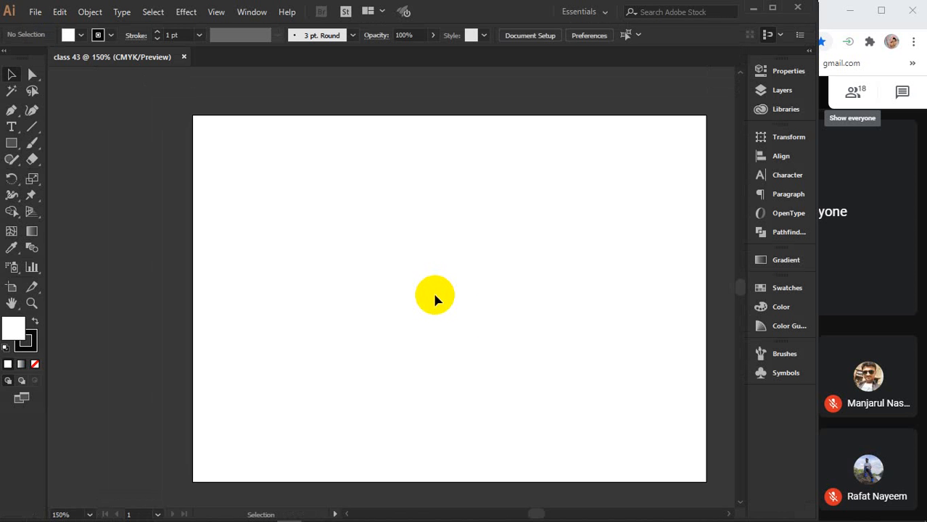
drag(438, 305, 402, 305)
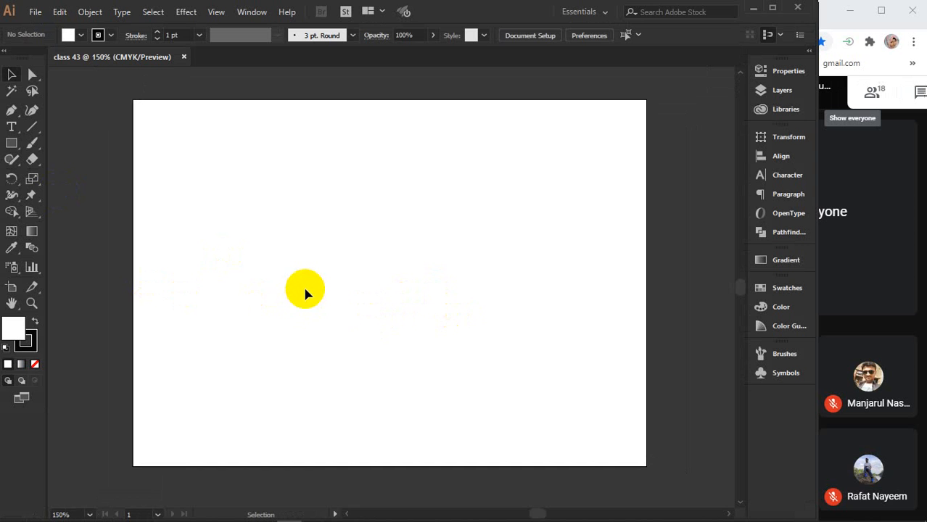
click(7, 197)
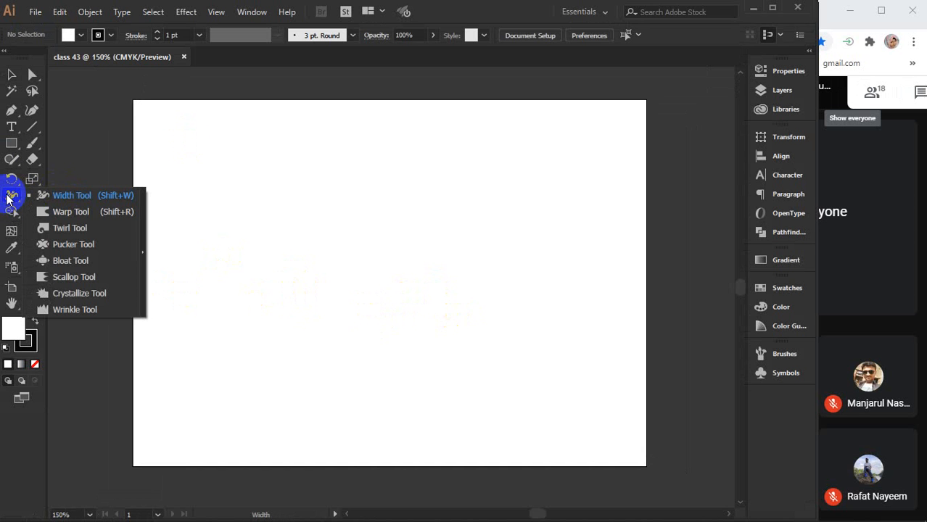
drag(8, 198, 93, 215)
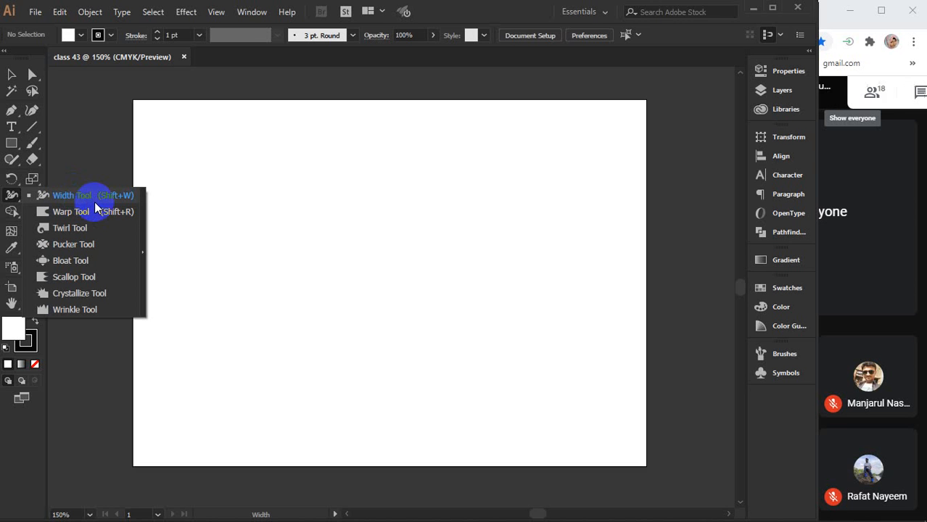
- Draw a vertical line down the middle of the artboard and set its stroke weight to 60 pt
drag(29, 128, 89, 125)
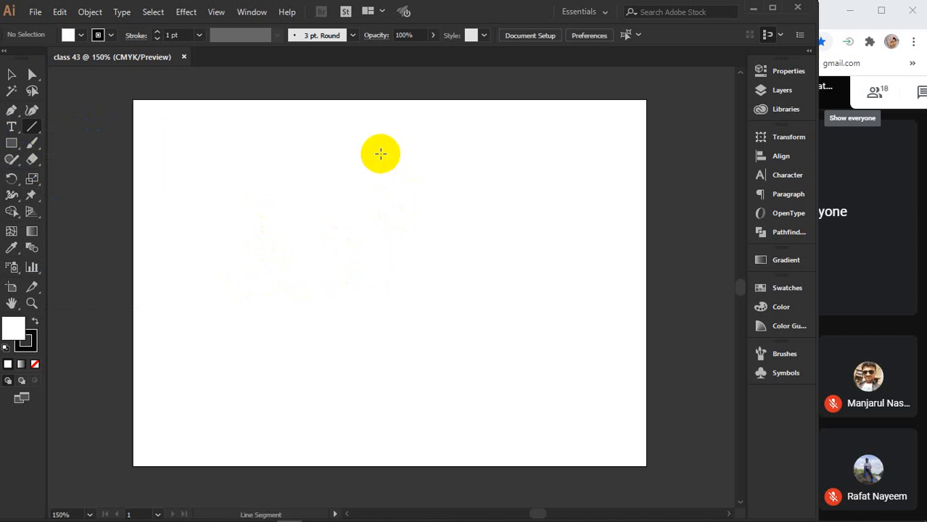
drag(381, 154, 392, 415)
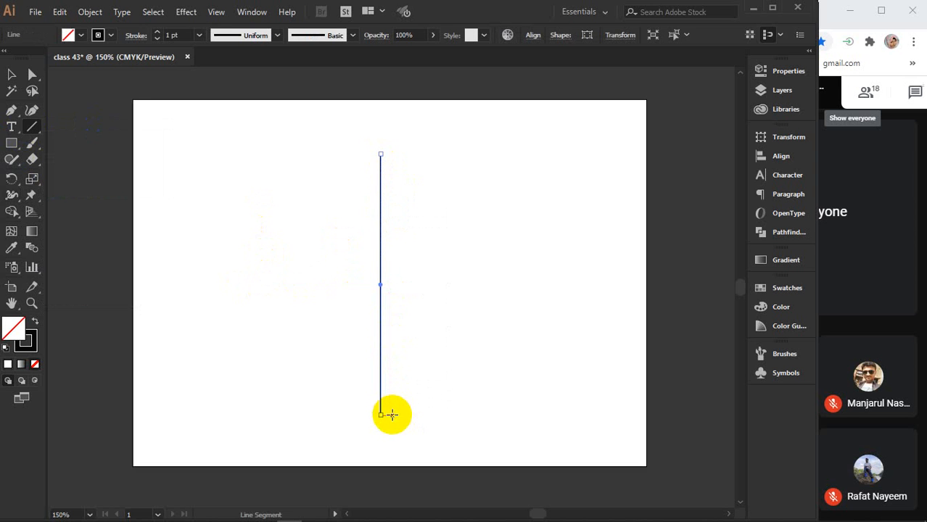
click(176, 35)
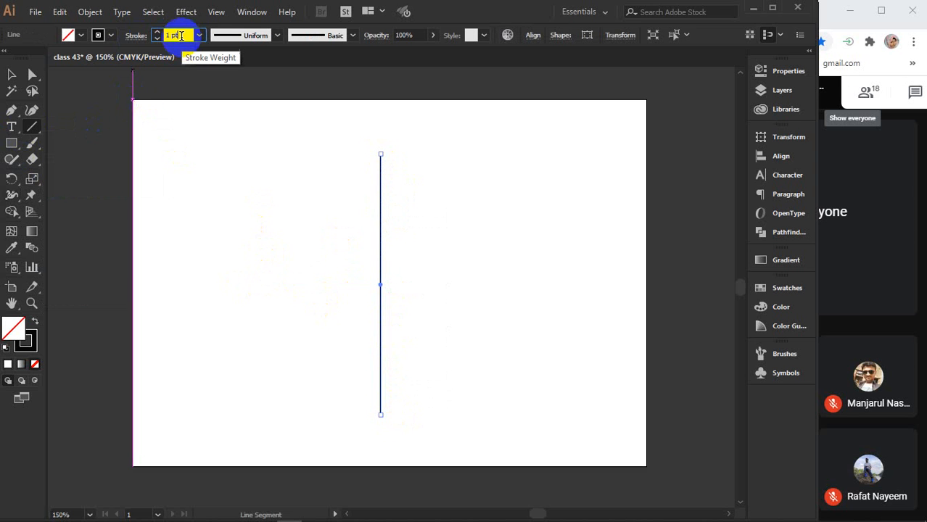
key(Up)
key(Up)
key(Up)
key(Up)
key(Up)
key(Up)
key(Up)
key(Up)
key(Up)
key(Up)
key(Up)
key(Up)
key(Up)
key(Up)
key(Up)
key(Up)
key(Up)
key(Up)
key(Up)
key(Up)
key(Up)
key(Up)
key(Up)
key(Up)
key(Up)
key(Up)
key(Up)
key(Up)
key(Up)
key(Up)
key(Up)
key(Up)
key(Up)
key(Up)
key(Up)
key(Up)
key(Up)
key(Up)
key(Up)
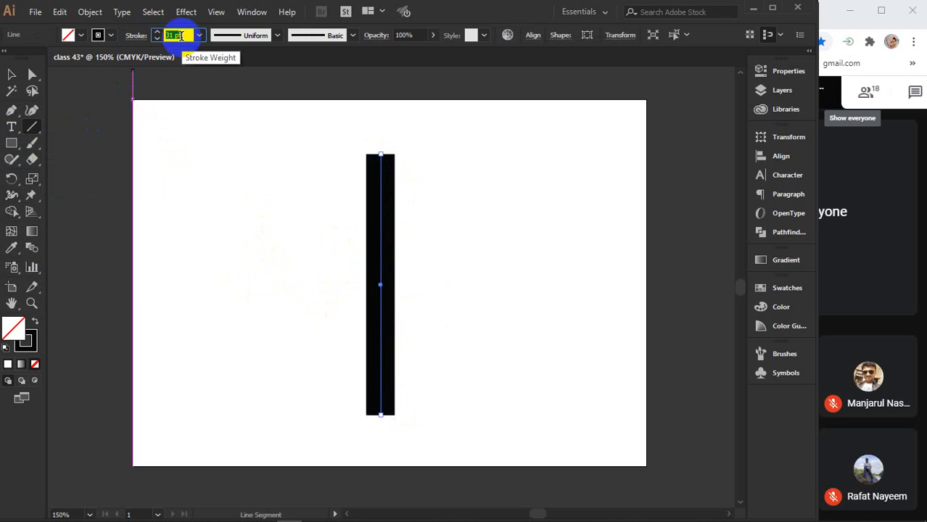
key(Up)
key(Up)
key(Up)
key(Up)
key(Up)
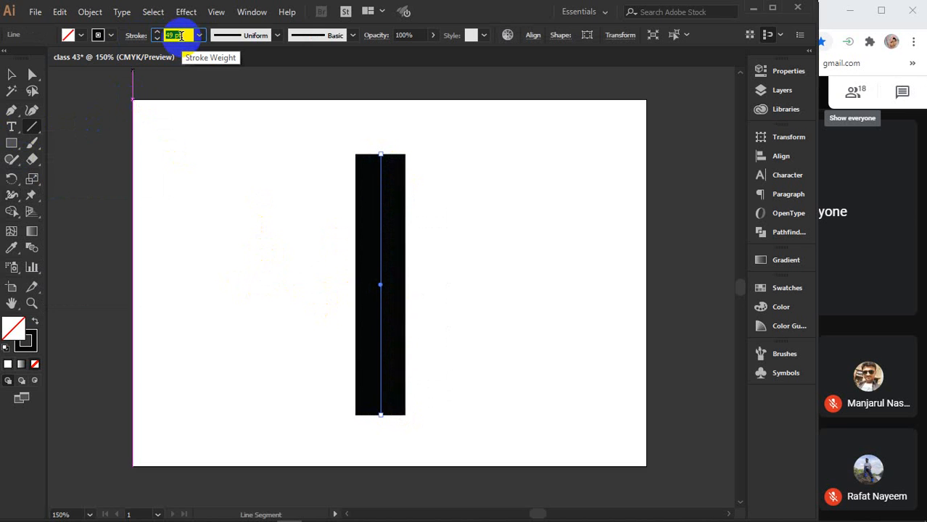
key(Up)
key(Up)
key(Up)
key(Up)
key(Up)
key(Up)
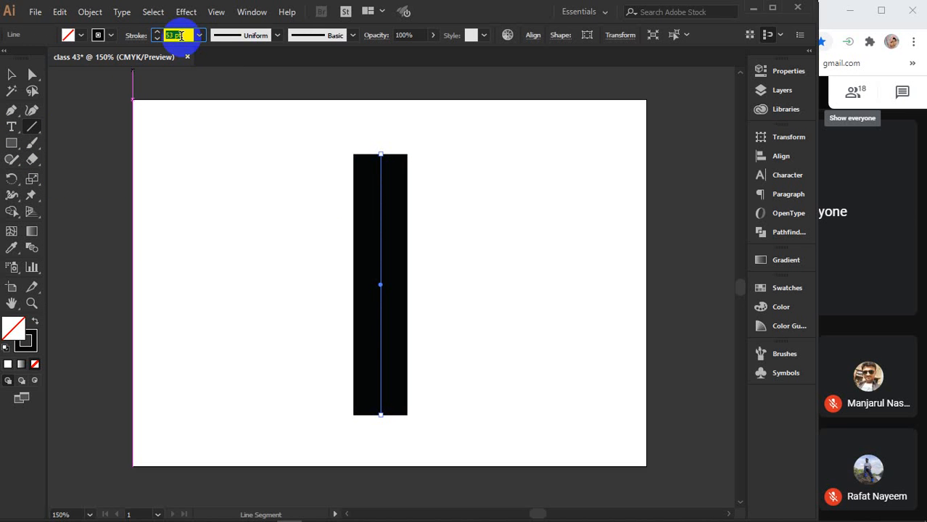
key(Up)
key(Up)
key(Up)
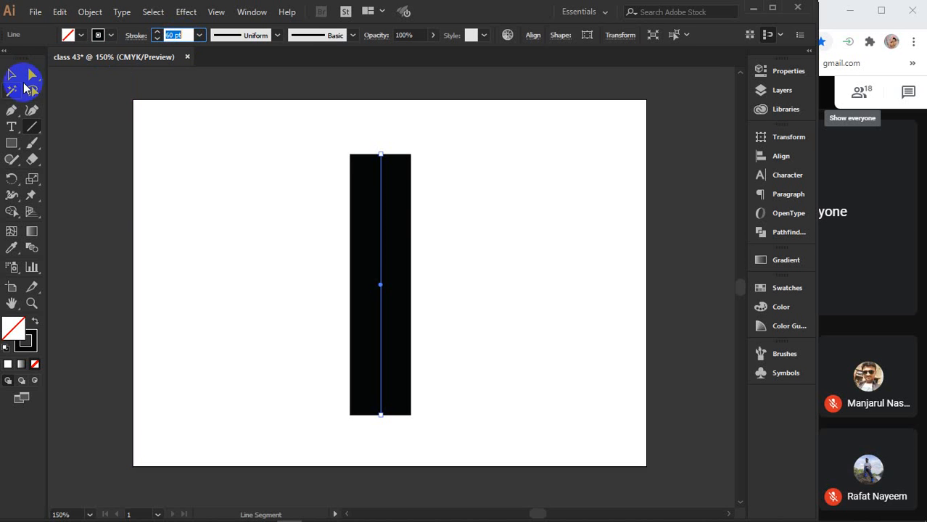
- Move the thick vertical line from the middle into the right half of the artboard
click(12, 75)
click(283, 183)
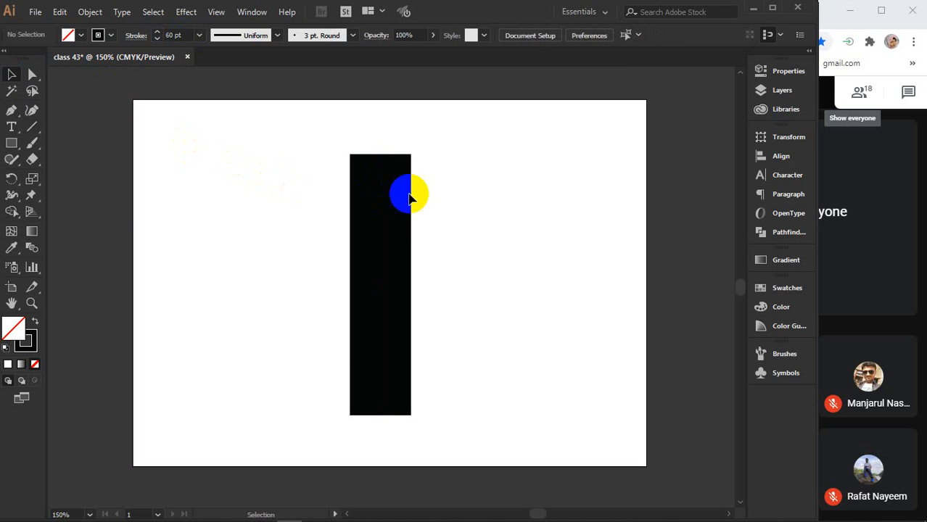
click(382, 201)
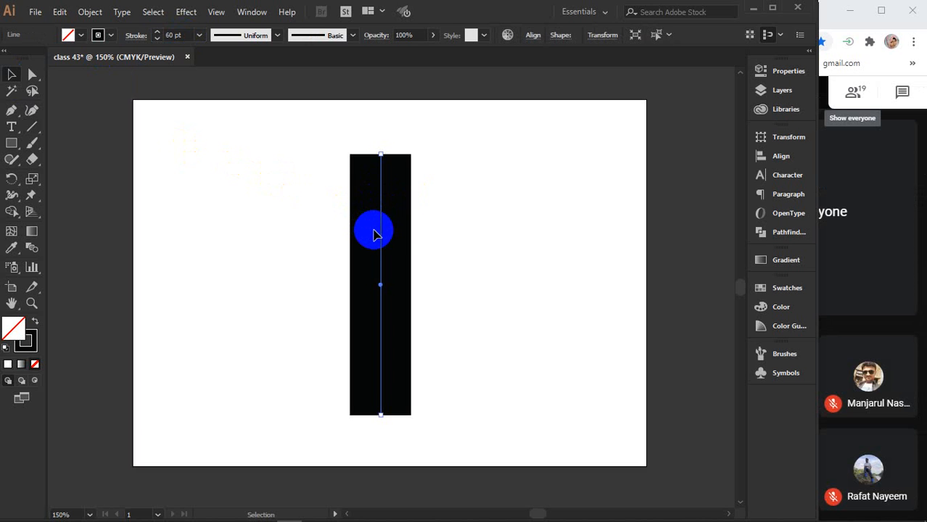
drag(383, 231, 515, 232)
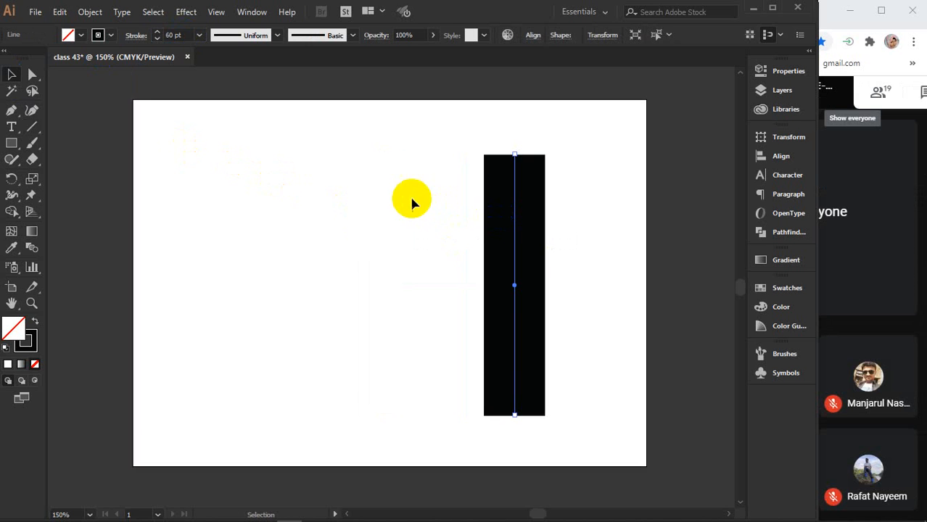
- Draw a vertical rectangle of the thick line's size in the artboard's left half, with a black fill and no stroke
click(12, 144)
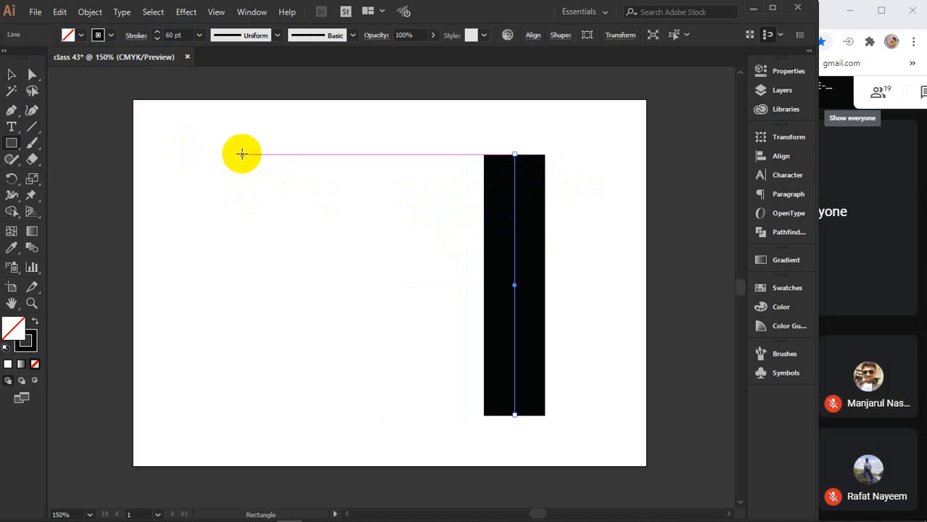
mouse_move(243, 155)
mouse_down()
mouse_move(306, 299)
mouse_move(312, 385)
mouse_move(303, 415)
mouse_up()
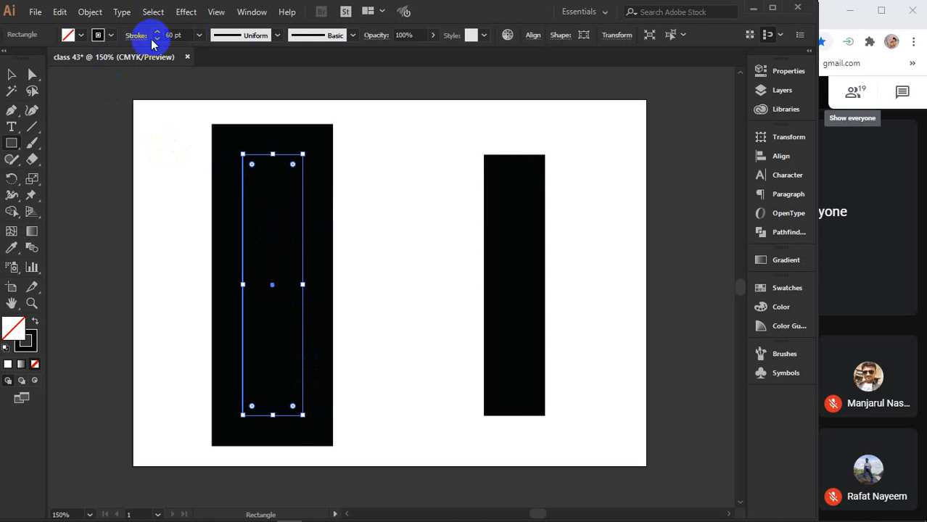
click(26, 339)
click(34, 367)
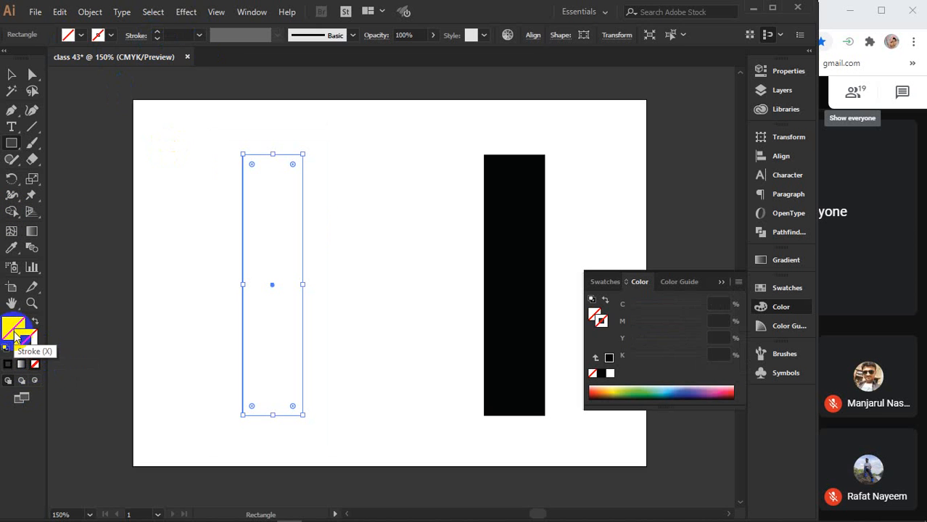
click(34, 364)
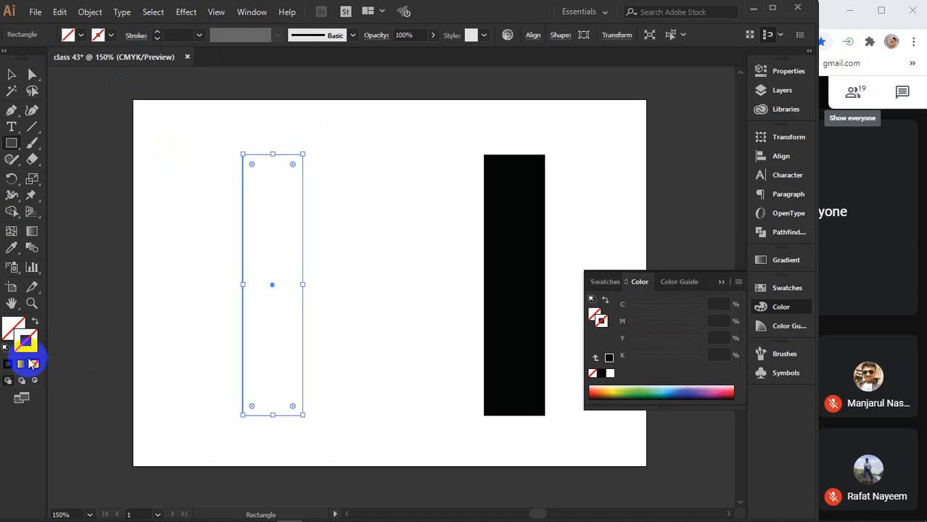
click(11, 328)
click(9, 365)
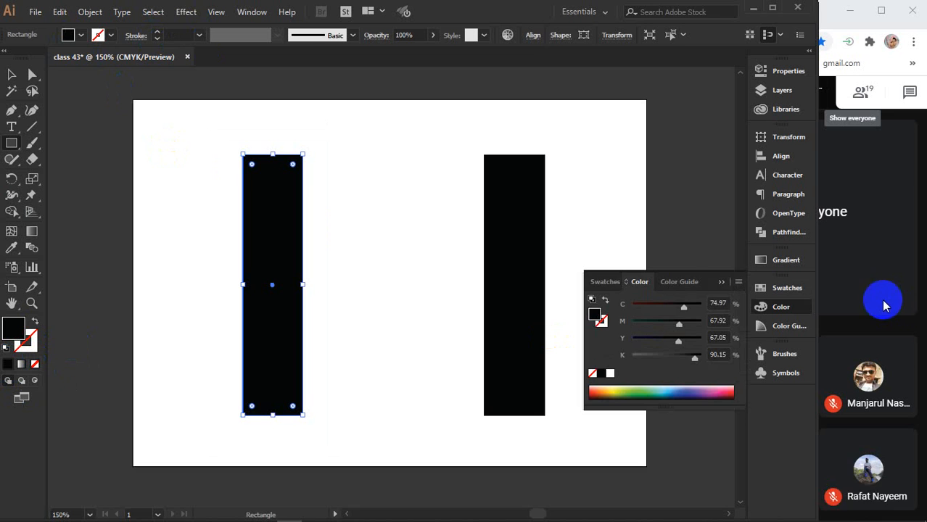
click(721, 281)
click(11, 75)
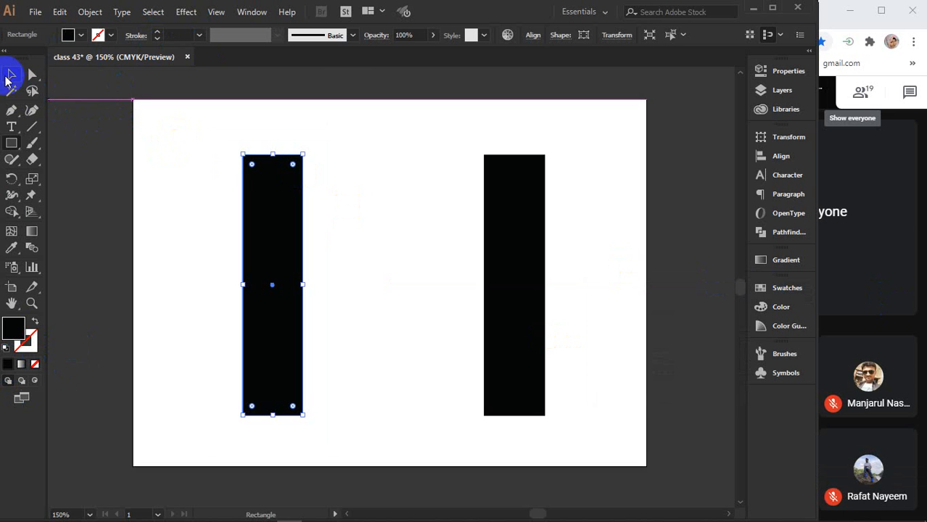
click(153, 186)
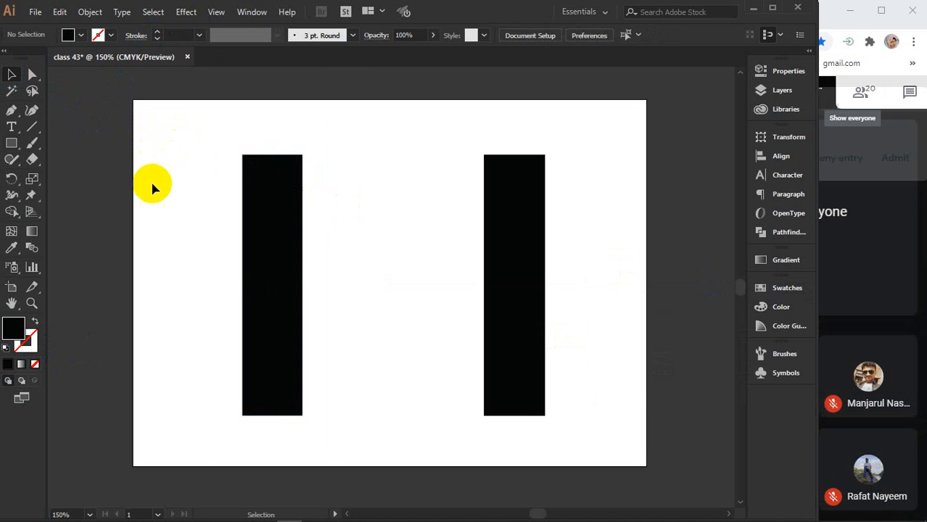
click(12, 196)
drag(11, 201, 96, 194)
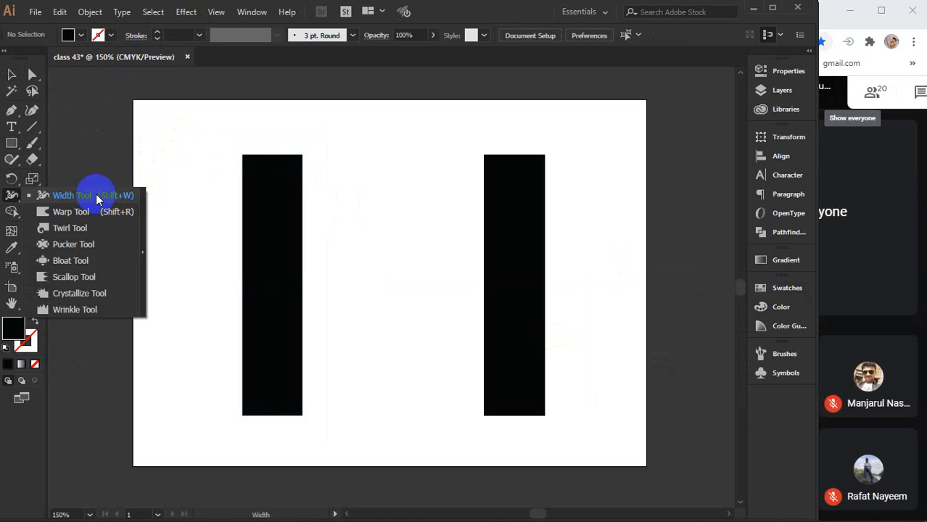
drag(95, 194, 72, 283)
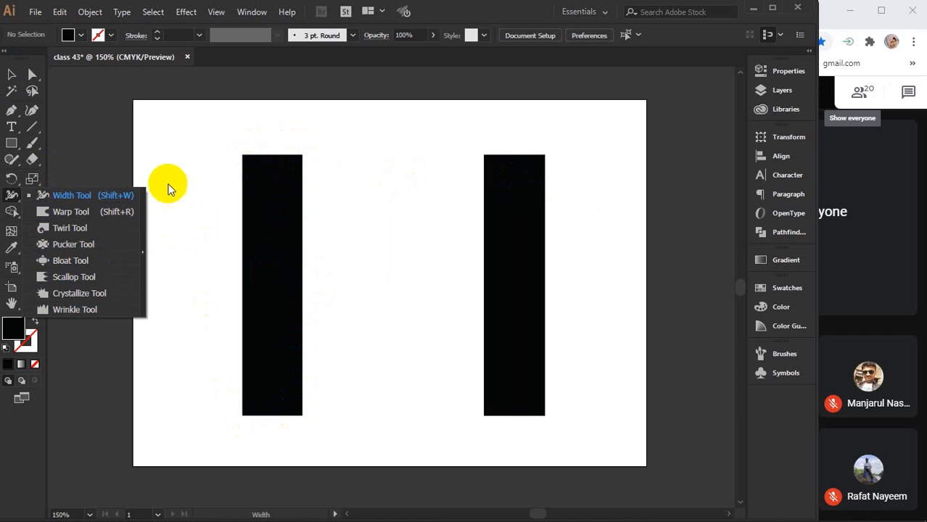
click(68, 198)
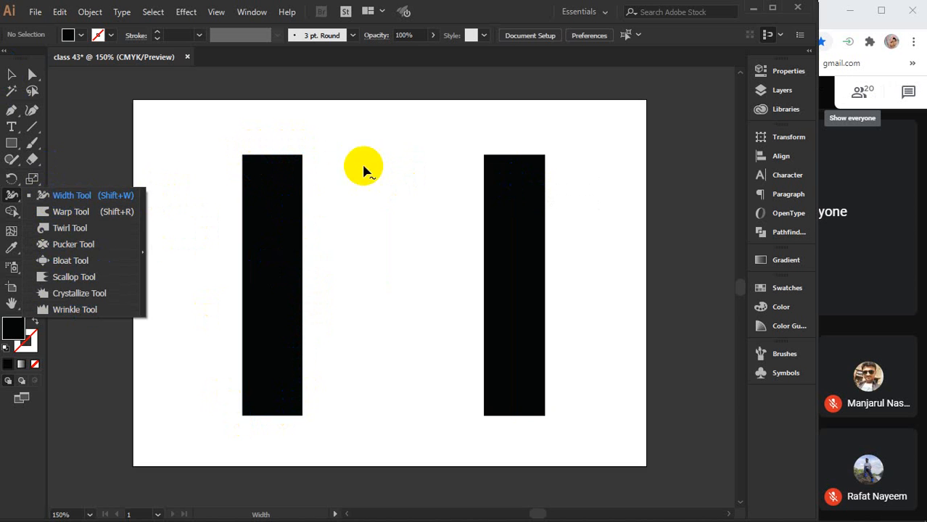
- Try the Width tool on the black rectangle in the artboard's left half and delete that rectangle
click(11, 74)
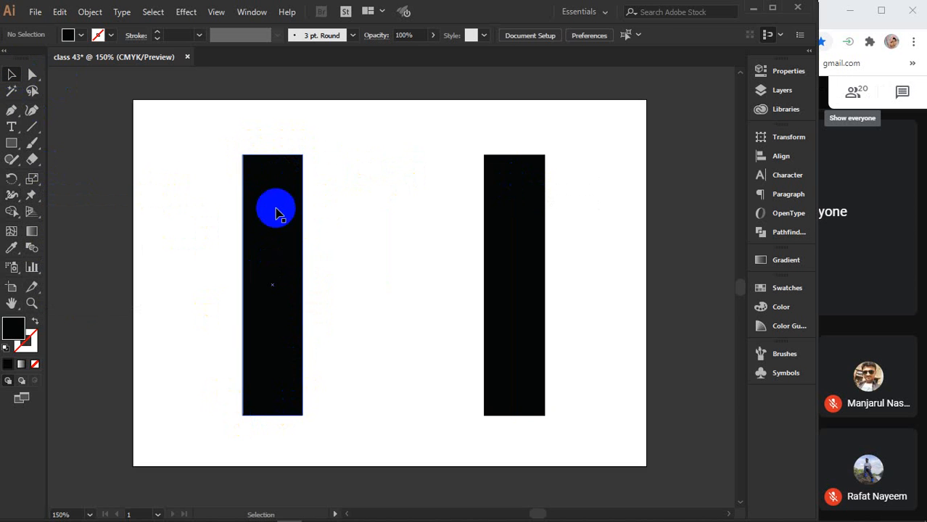
click(266, 210)
click(12, 196)
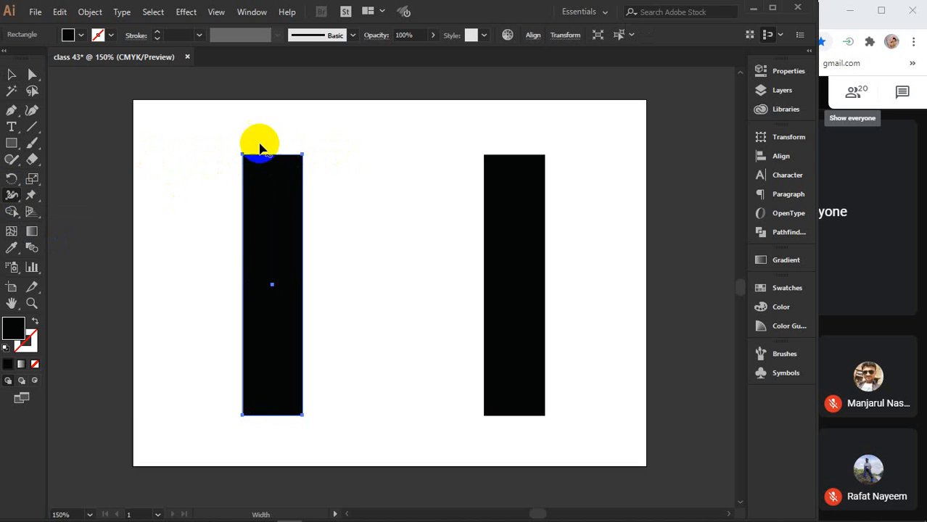
click(11, 74)
key(Delete)
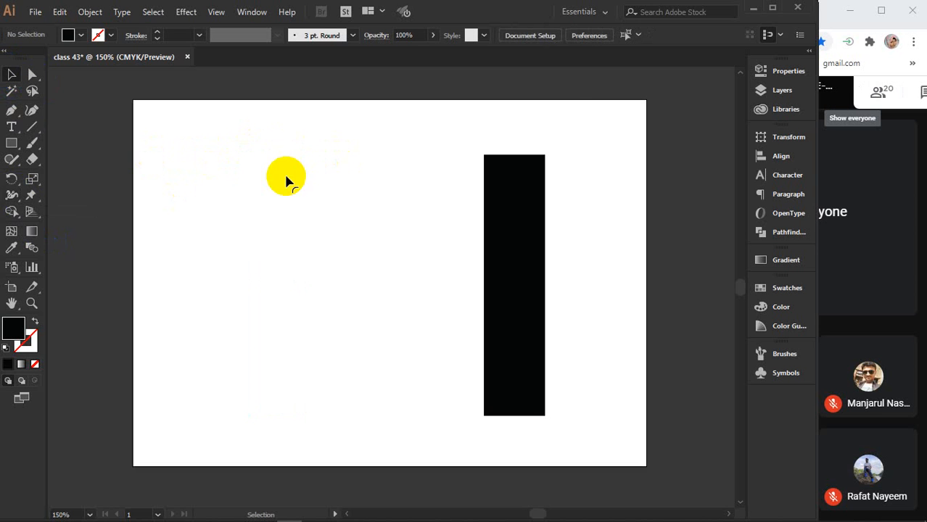
- Move the thick line to the artboard's centre and widen its lower part symmetrically to about 134 pt with the Width tool
drag(522, 253, 385, 267)
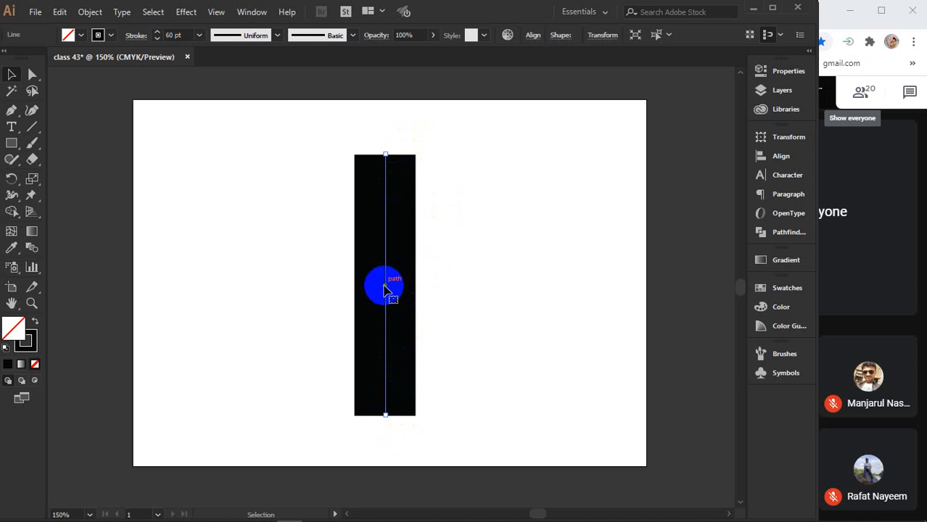
click(12, 194)
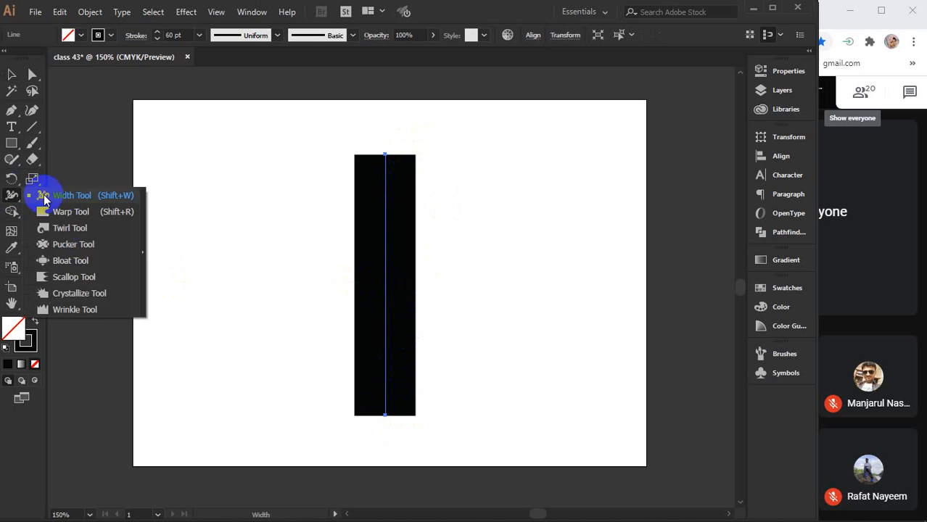
click(62, 196)
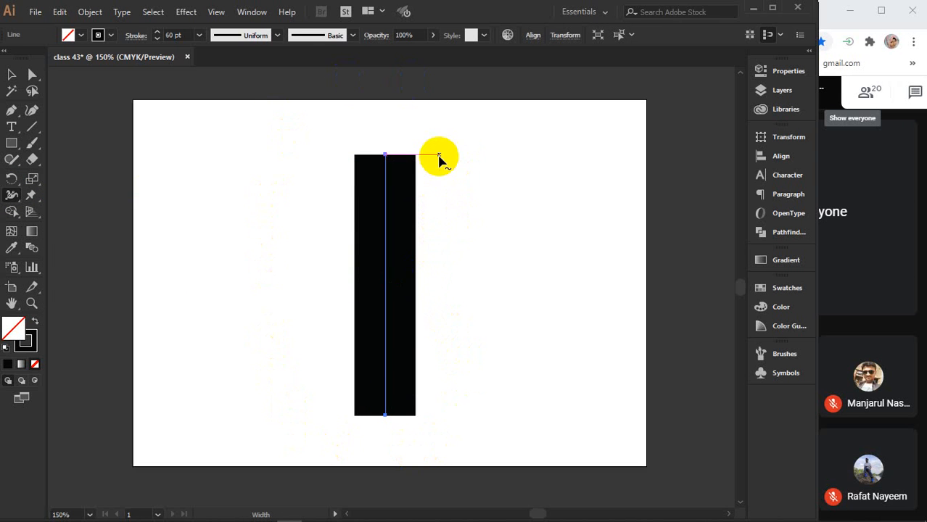
mouse_move(418, 237)
mouse_down()
mouse_move(408, 243)
mouse_move(397, 199)
mouse_move(401, 378)
mouse_move(406, 322)
mouse_move(394, 305)
mouse_move(401, 333)
mouse_move(399, 321)
mouse_up()
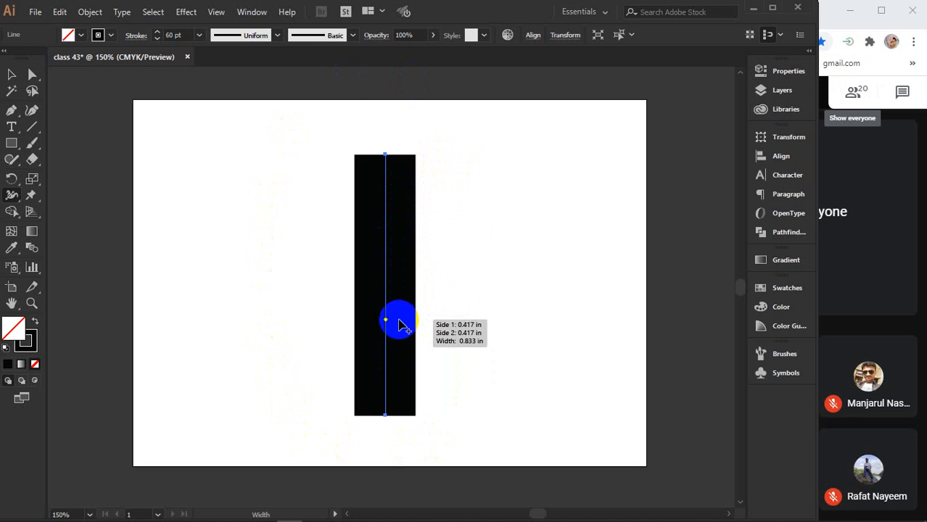
mouse_move(403, 326)
mouse_down()
mouse_move(473, 307)
mouse_move(443, 304)
mouse_move(396, 321)
mouse_move(452, 312)
mouse_up()
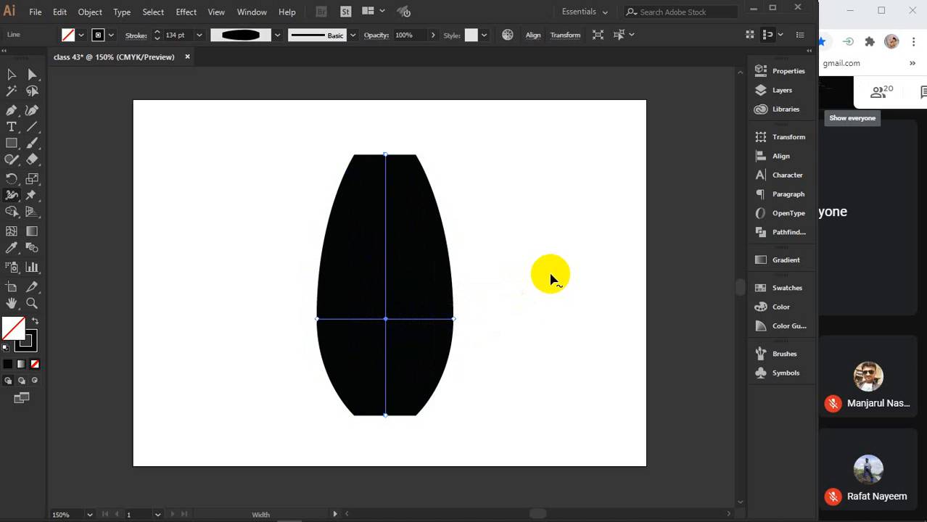
- Shape the thick line into a vase by narrowing its neck and the part just above its base with the Width tool
drag(443, 256, 407, 221)
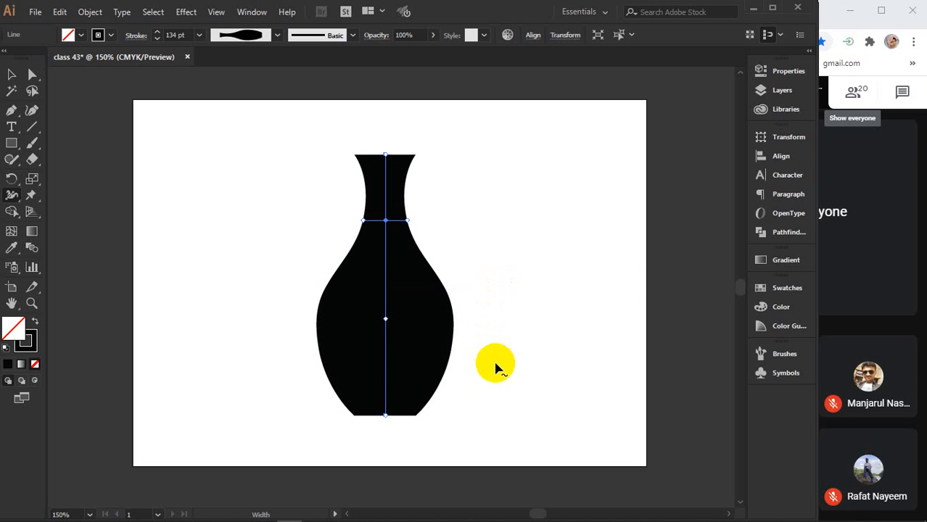
drag(385, 392, 416, 394)
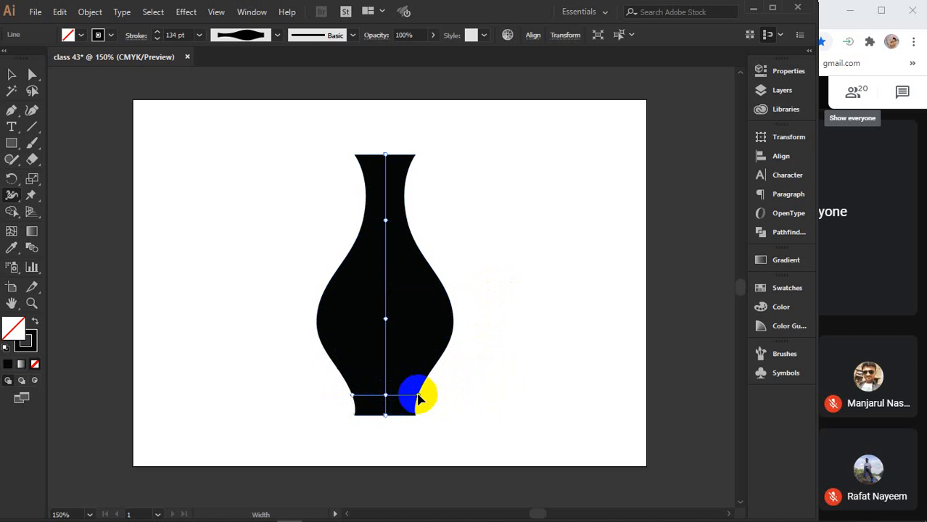
click(12, 74)
click(118, 160)
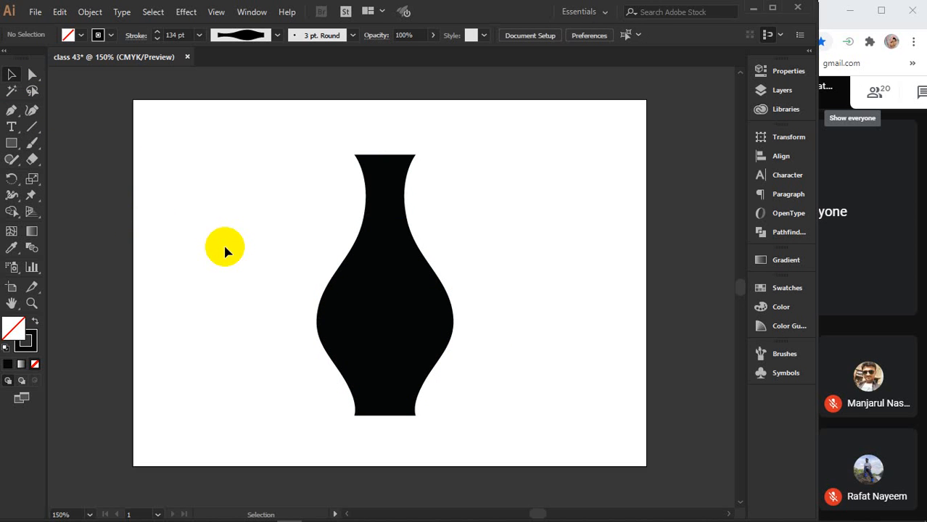
- Expand the appearance of the vase-shaped line into a filled path and move the path into the artboard's left half
click(398, 249)
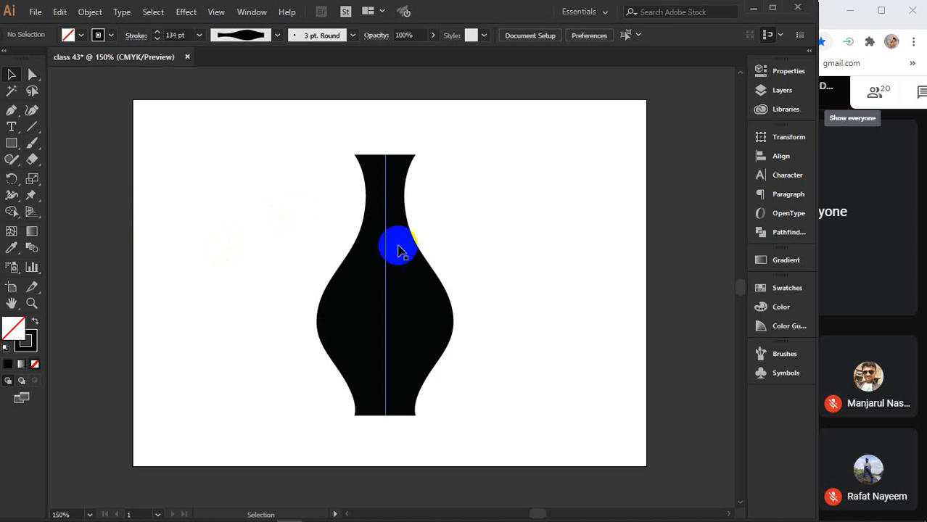
click(88, 13)
click(137, 163)
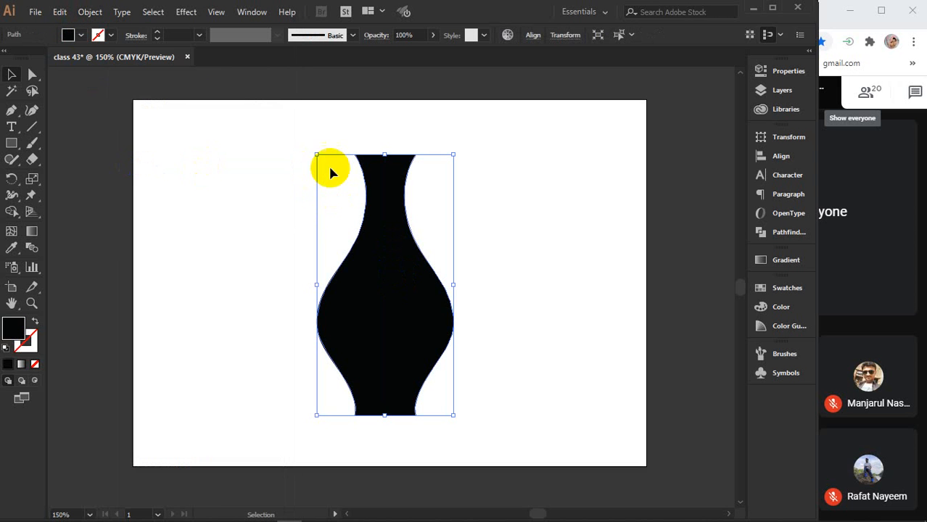
click(528, 232)
click(398, 249)
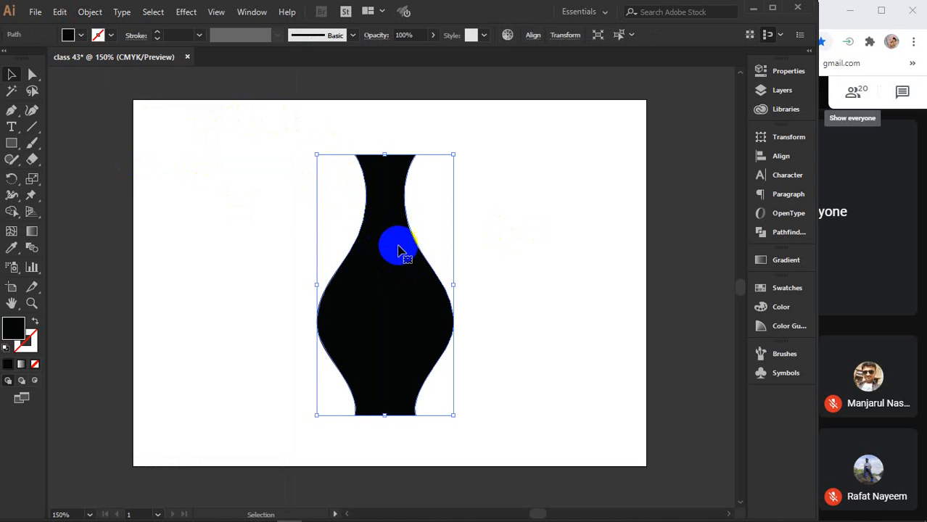
drag(398, 249, 293, 249)
click(10, 330)
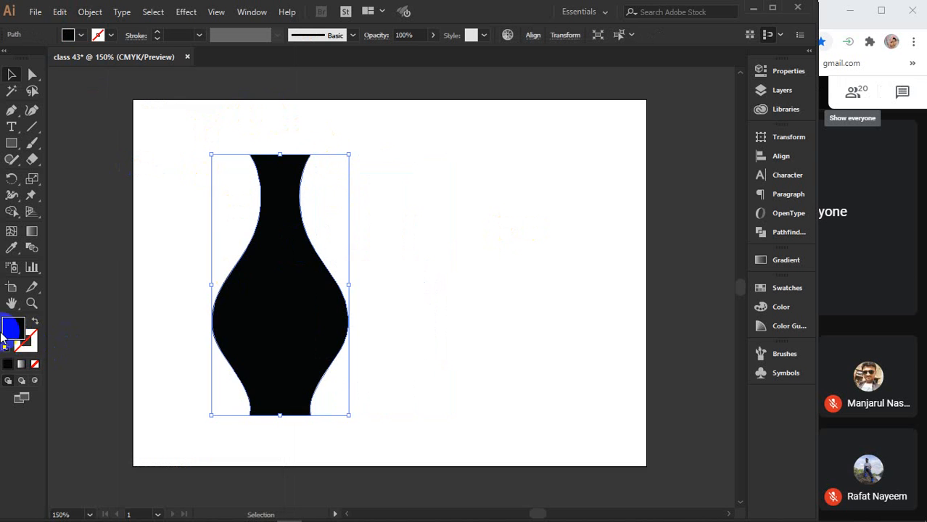
- Undo the vase's move and expansion, redoing and undoing the expansion once more to compare stroke and fill
key(ctrl+z)
key(ctrl+z)
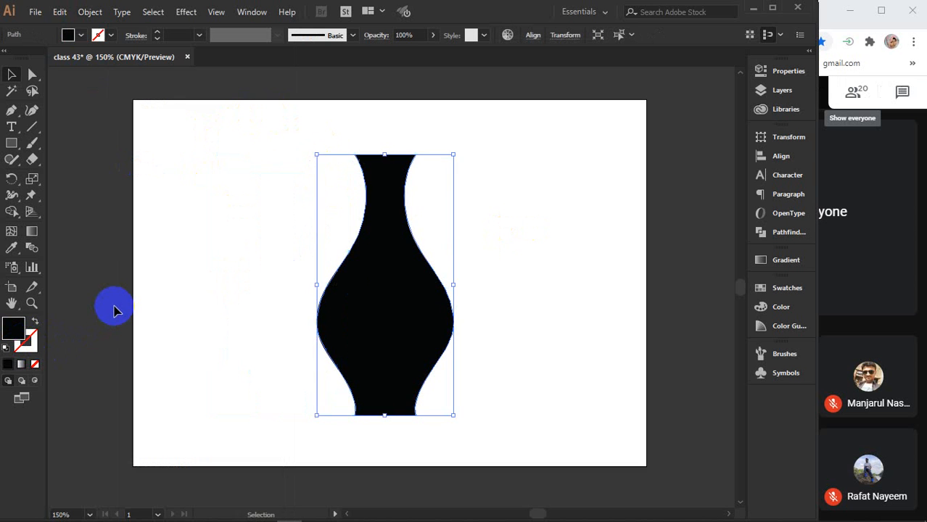
key(ctrl+z)
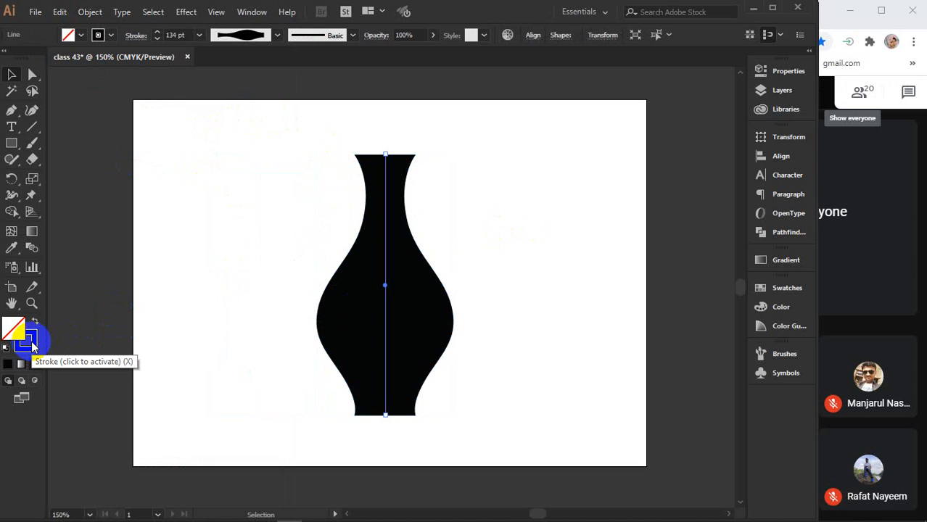
key(ctrl+shift+z)
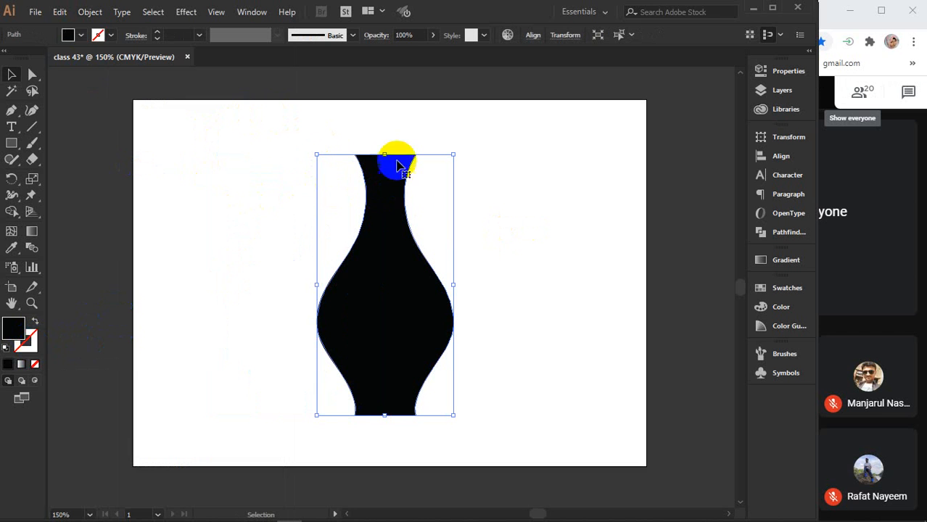
click(379, 250)
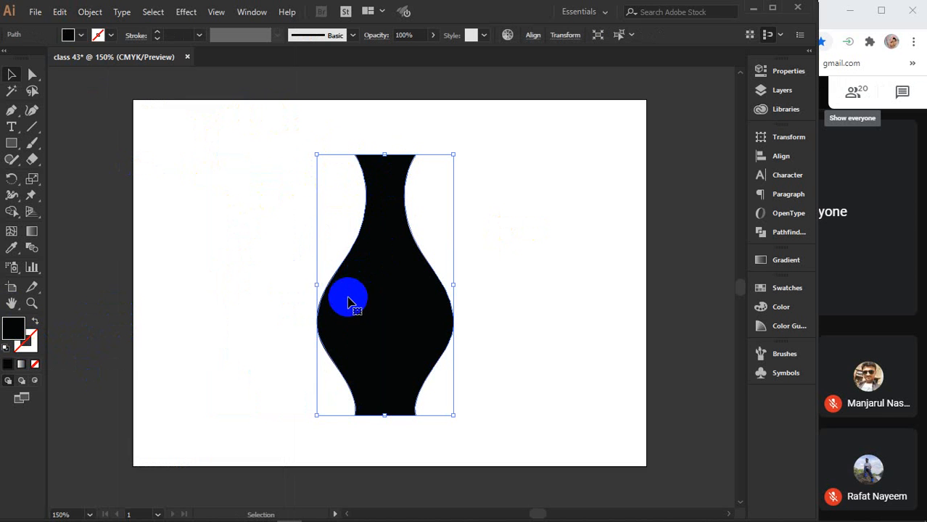
key(a)
key(ctrl+z)
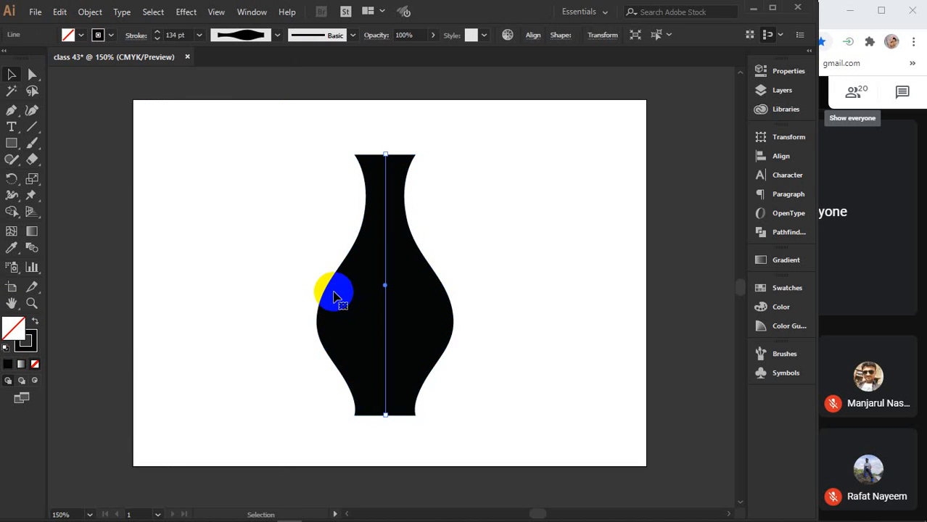
- Move the vase over the artboard's right edge and draw a large spiral with a 1 pt black stroke beside it
click(12, 75)
drag(415, 278, 639, 290)
click(9, 249)
click(32, 127)
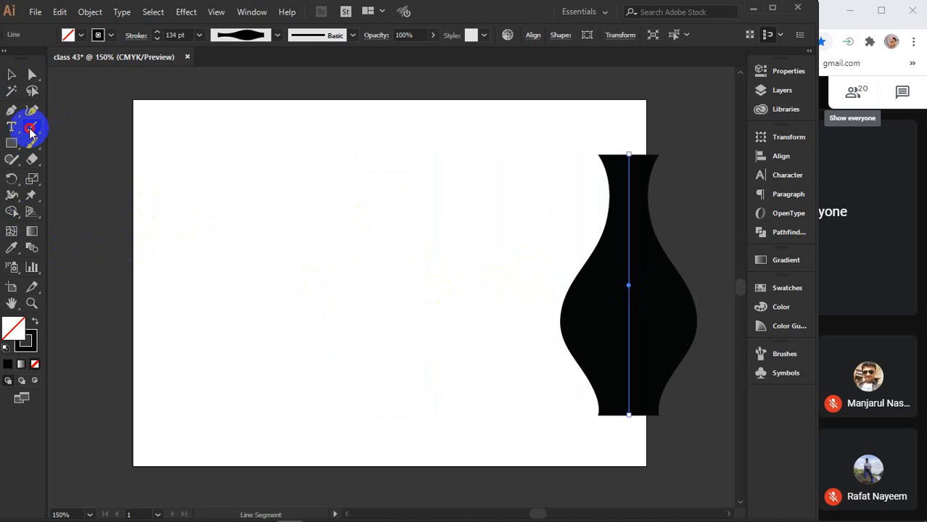
click(81, 159)
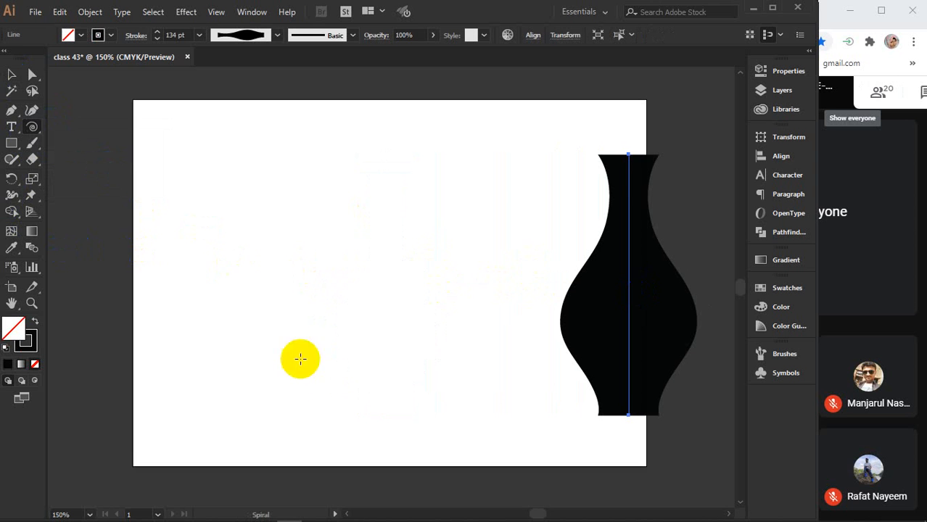
drag(398, 352, 186, 221)
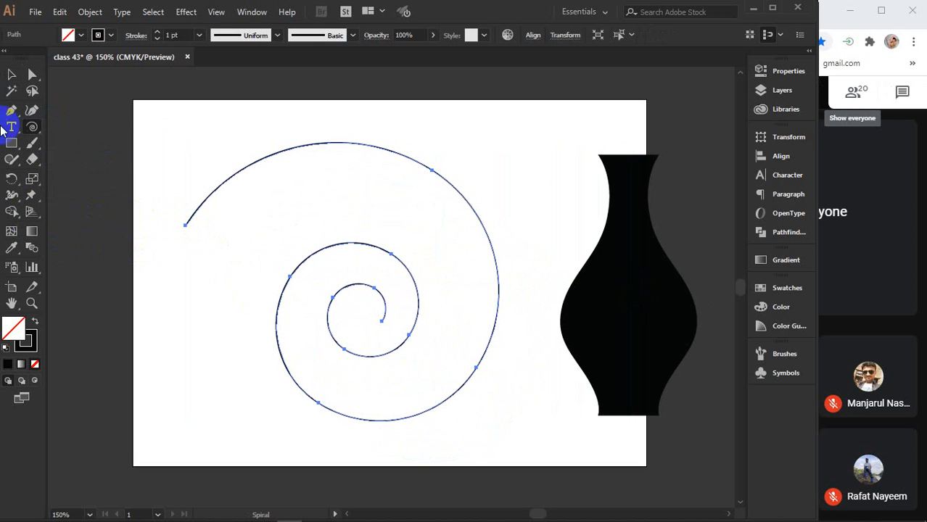
click(12, 74)
click(240, 110)
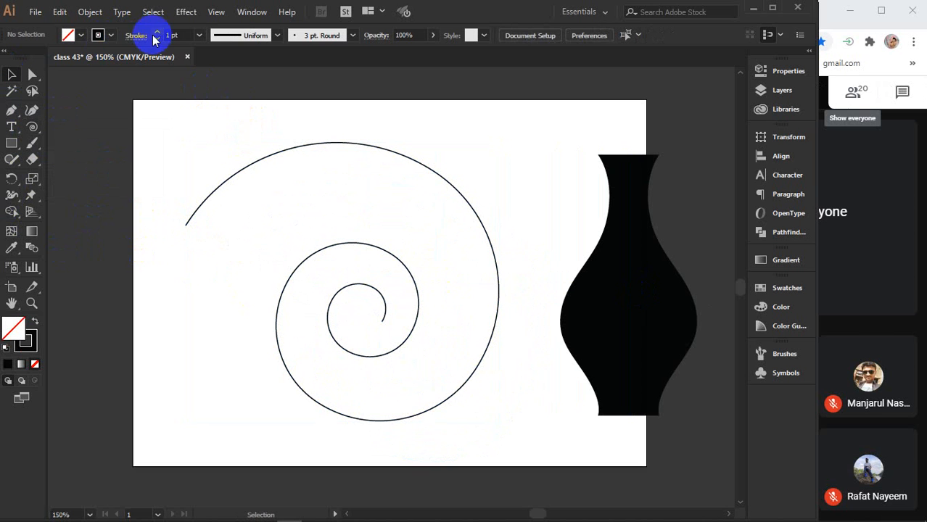
- Widen the spiral's outer end symmetrically to about 79 pt with the Width tool
click(277, 154)
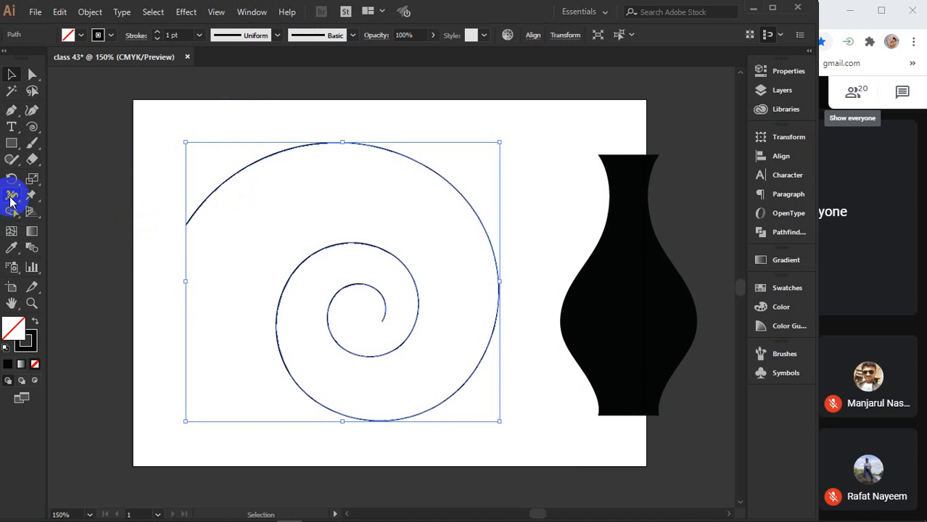
click(11, 199)
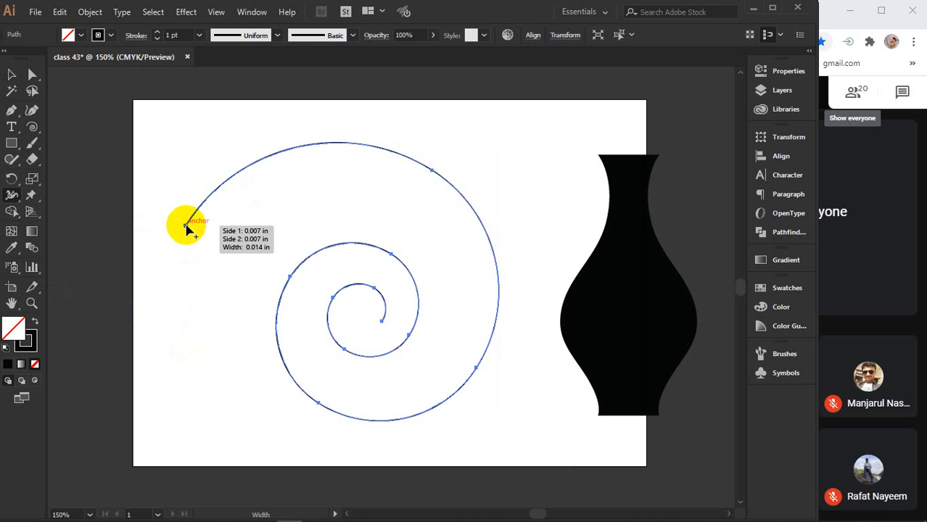
drag(186, 227, 217, 257)
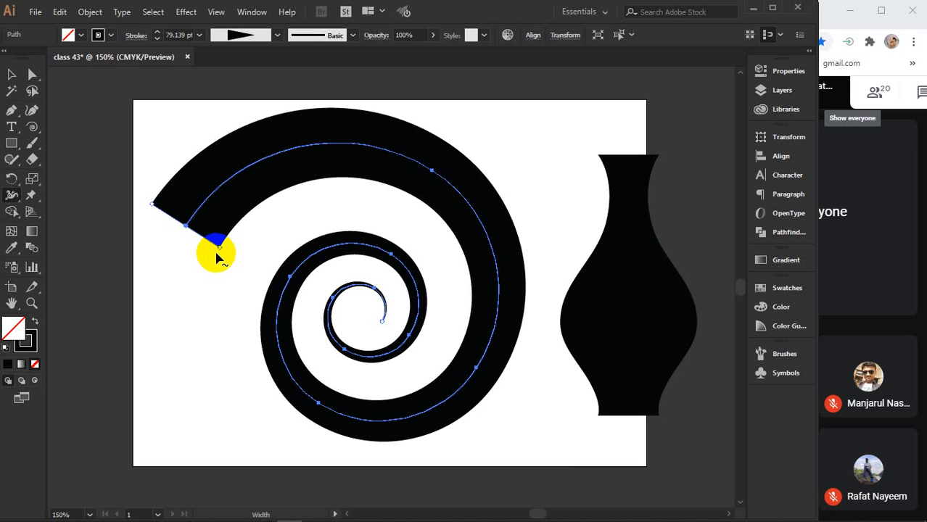
- Vary the spiral's stroke with alternating narrow and wide width points from its outer arm to the innermost turn
mouse_move(217, 258)
mouse_down()
mouse_move(232, 182)
mouse_move(235, 201)
mouse_move(287, 165)
mouse_move(291, 201)
mouse_move(285, 176)
mouse_up()
mouse_move(383, 172)
mouse_down()
mouse_move(395, 165)
mouse_move(392, 183)
mouse_up()
drag(463, 226, 472, 225)
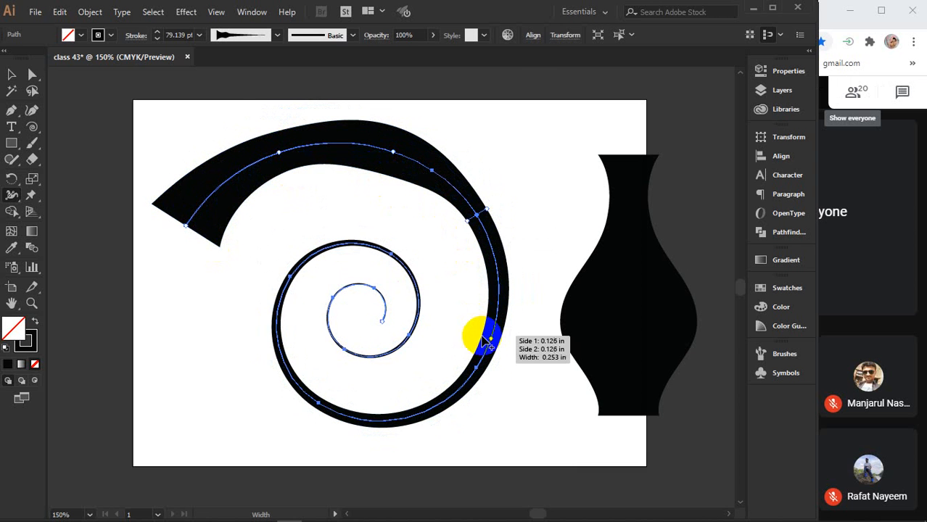
drag(480, 332, 472, 332)
drag(403, 390, 404, 408)
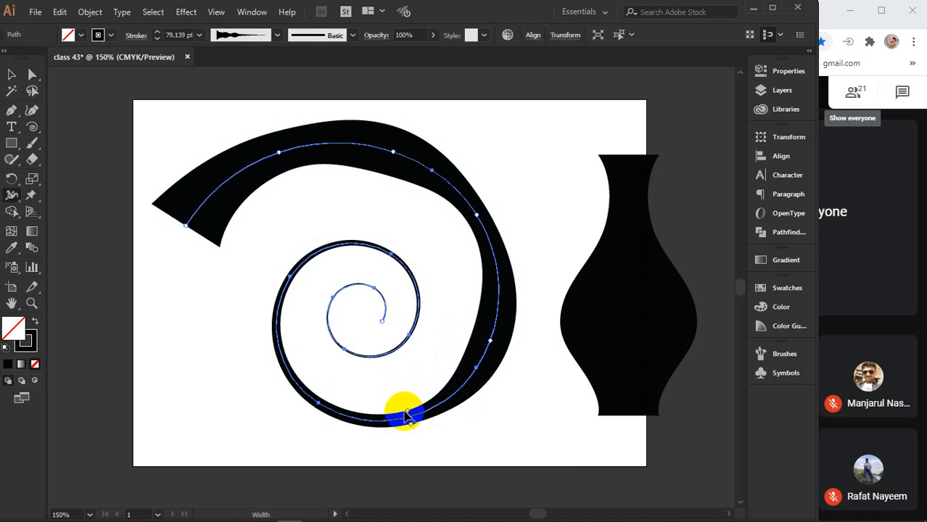
drag(285, 344, 291, 339)
drag(333, 246, 337, 245)
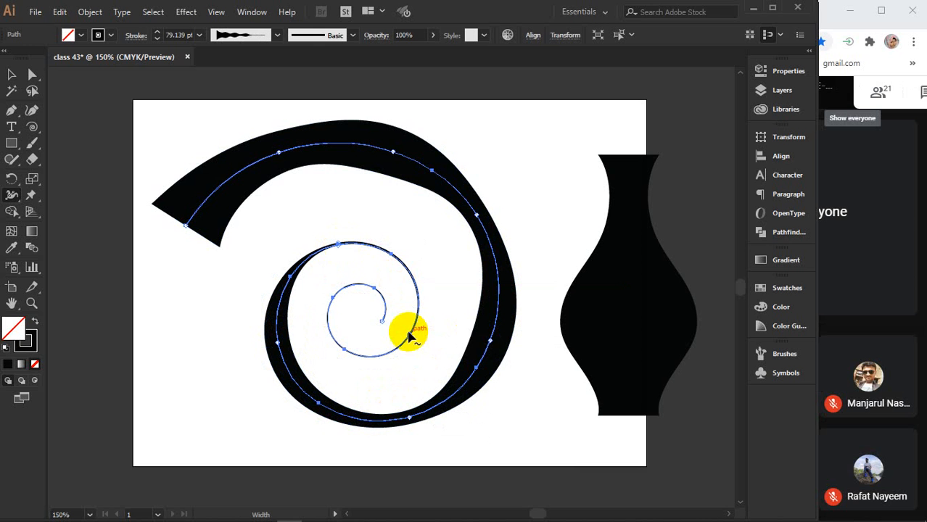
mouse_move(414, 343)
mouse_down()
mouse_move(410, 331)
mouse_move(424, 327)
mouse_up()
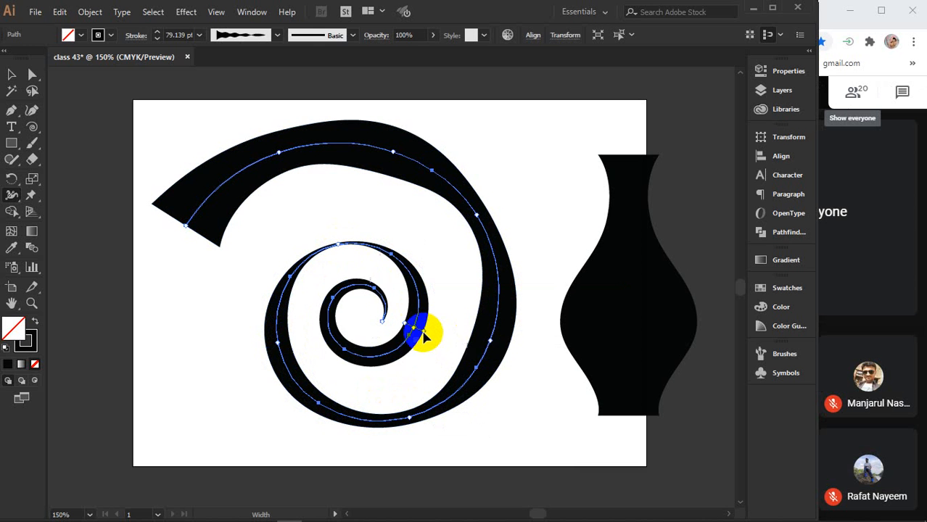
drag(335, 340, 332, 336)
- Give the spiral's stroke a round cap and deselect it
click(11, 76)
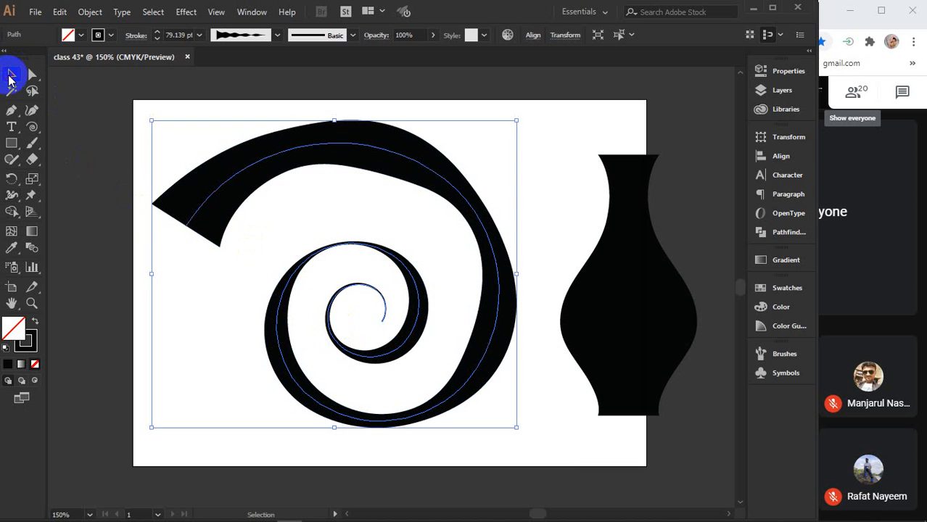
click(133, 38)
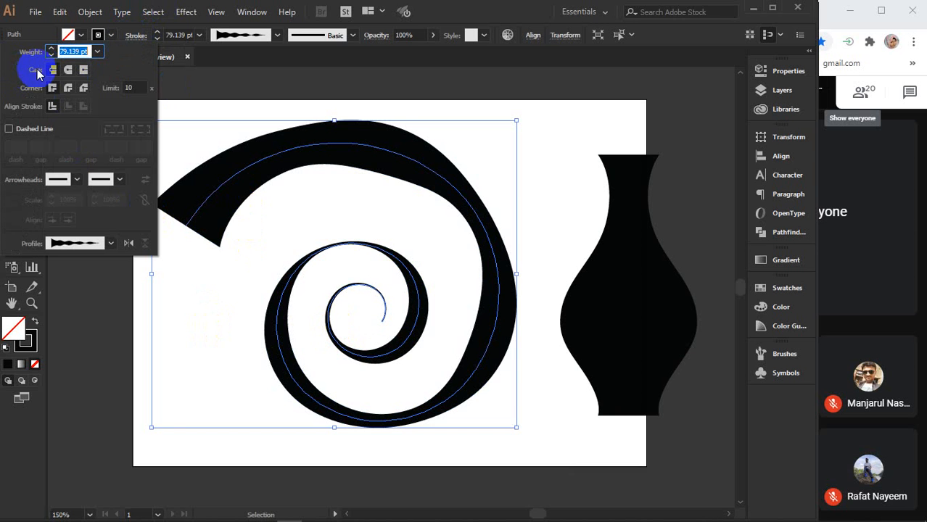
click(69, 71)
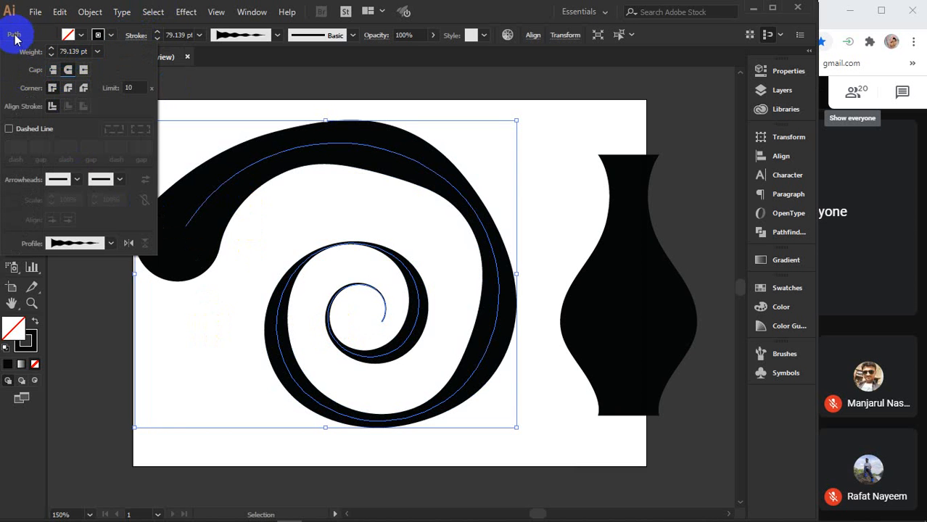
click(180, 325)
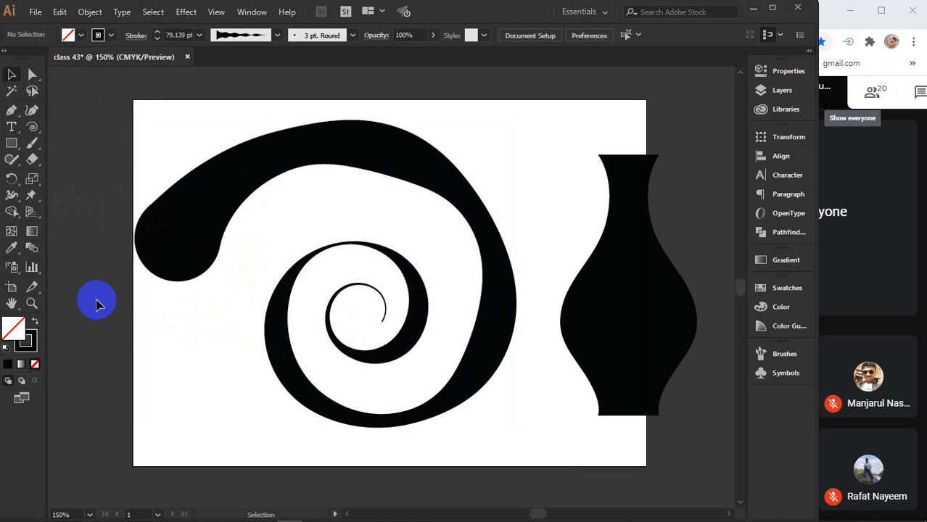
- Select the spiral and the vase together and move them off the artboard to its upper right
key(ctrl+minus)
key(ctrl+minus)
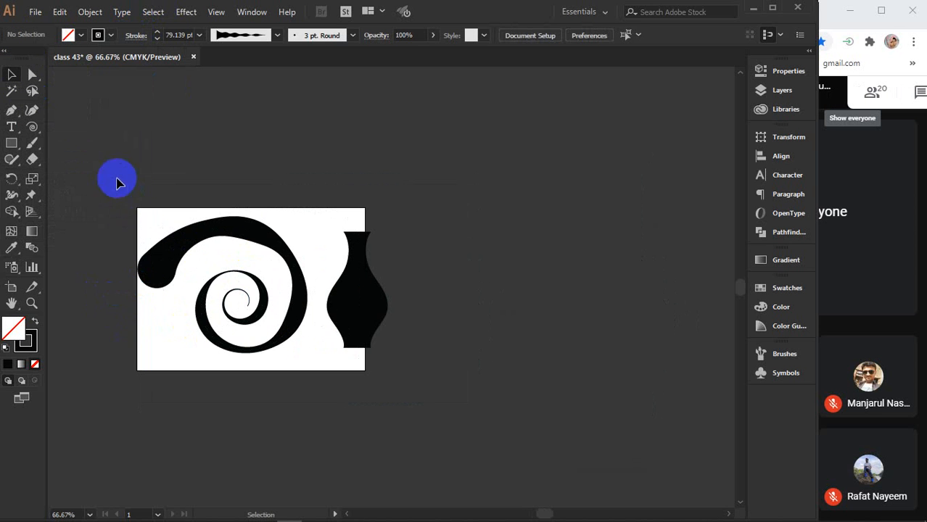
drag(116, 178, 481, 385)
drag(362, 311, 723, 168)
- Draw a square with a 1 pt black stroke and no fill near the artboard's upper-left corner
scroll(239, 308, up, 3)
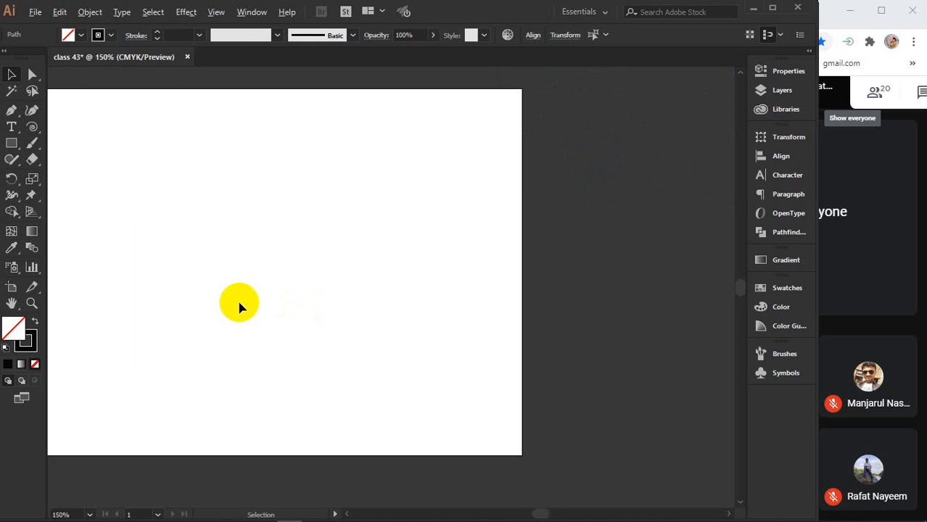
drag(287, 309, 398, 317)
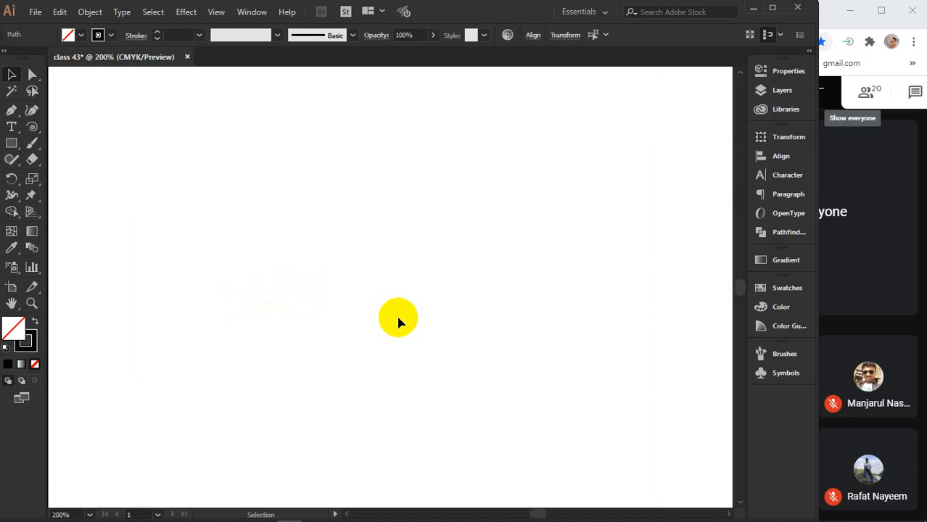
click(9, 144)
click(97, 143)
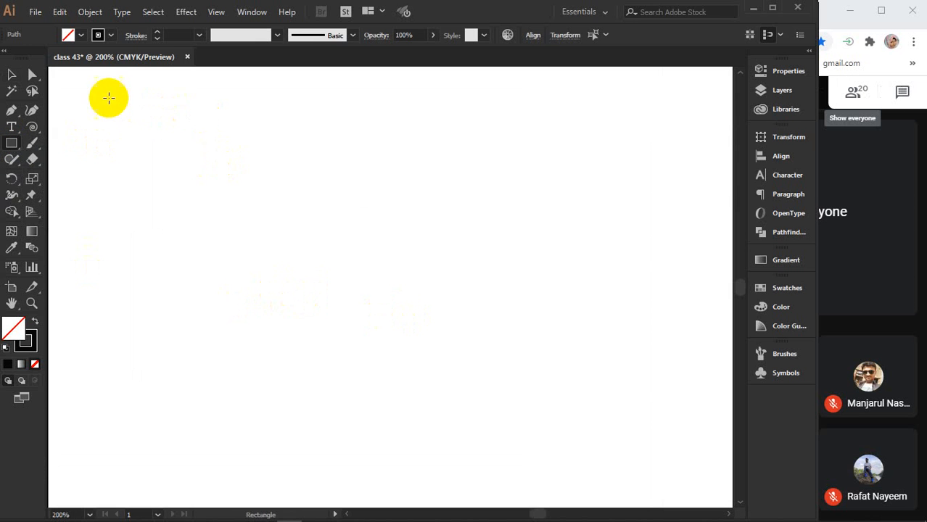
drag(103, 94, 255, 245)
- Copy the square horizontally to its right and repeat the copy to form an evenly spaced row of three
click(19, 78)
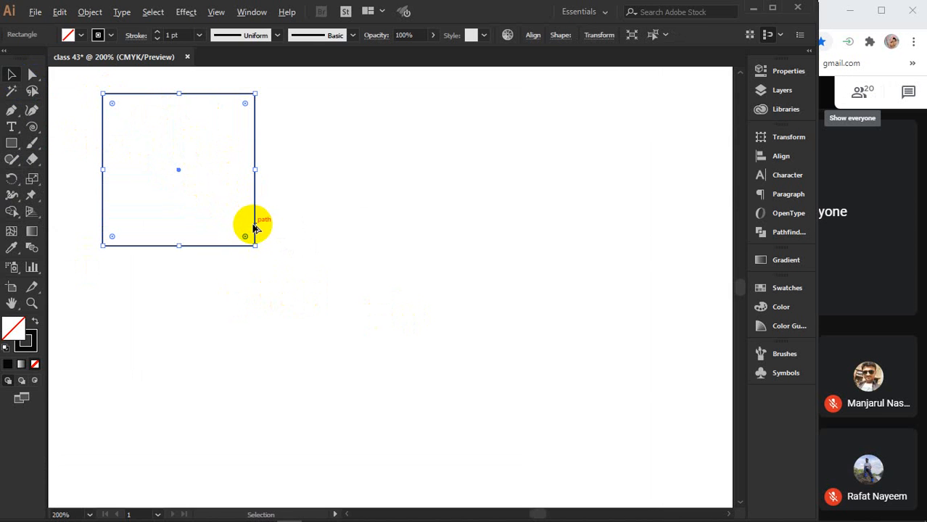
drag(253, 228, 471, 229)
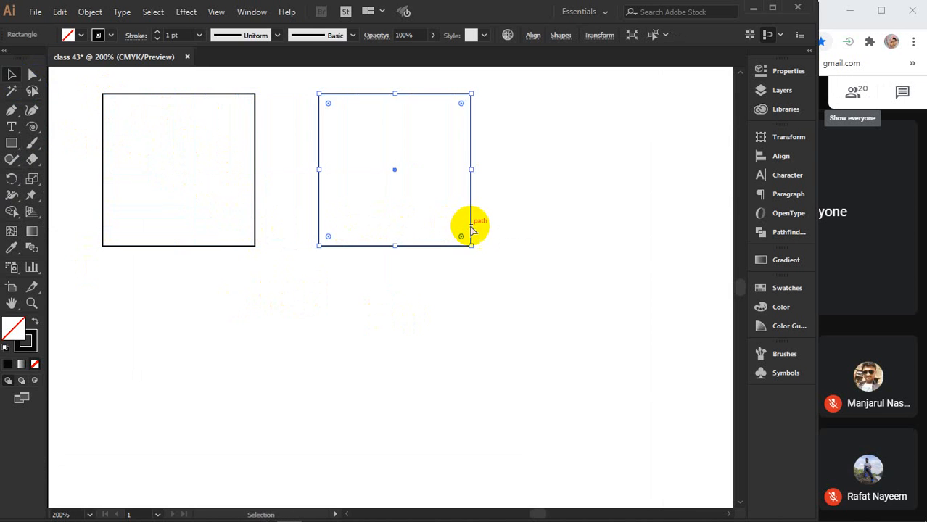
key(ctrl+d)
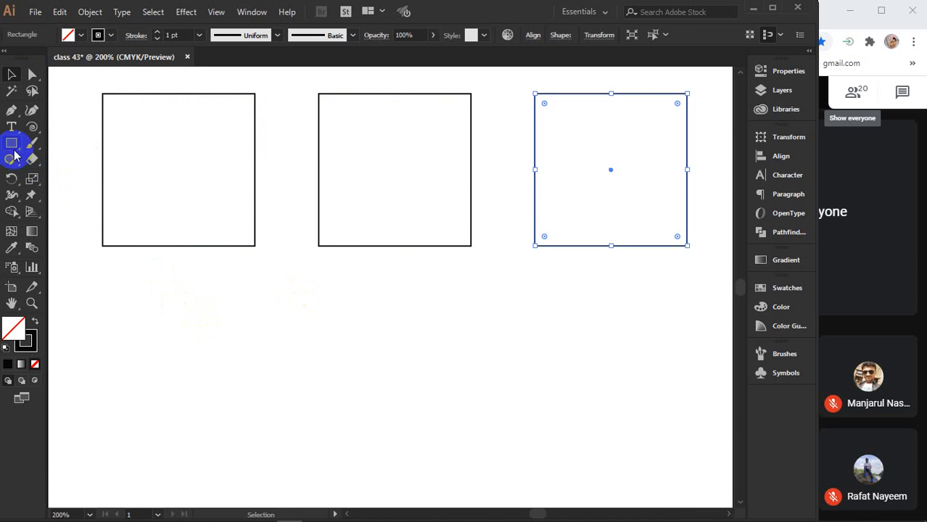
- Draw an unfilled circle with a 1 pt black stroke below the squares and copy it horizontally to its right
drag(10, 146, 77, 176)
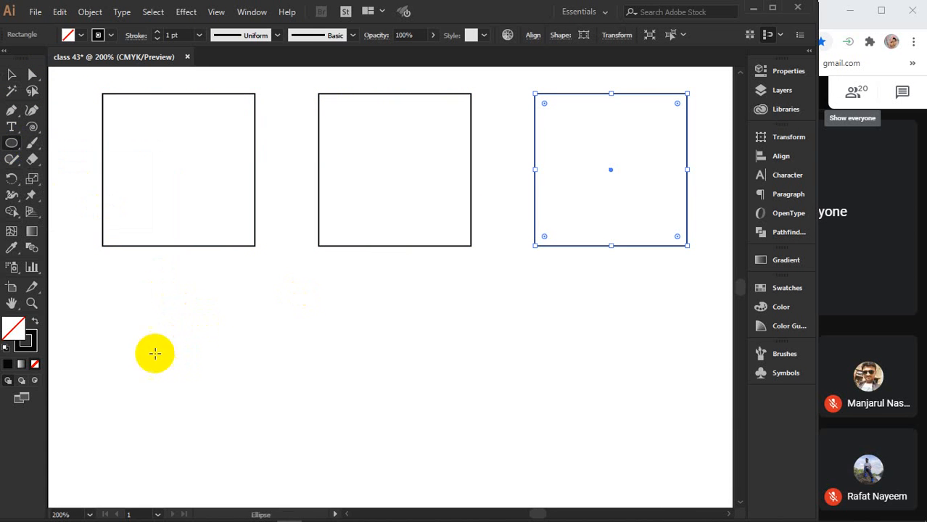
drag(148, 341, 312, 451)
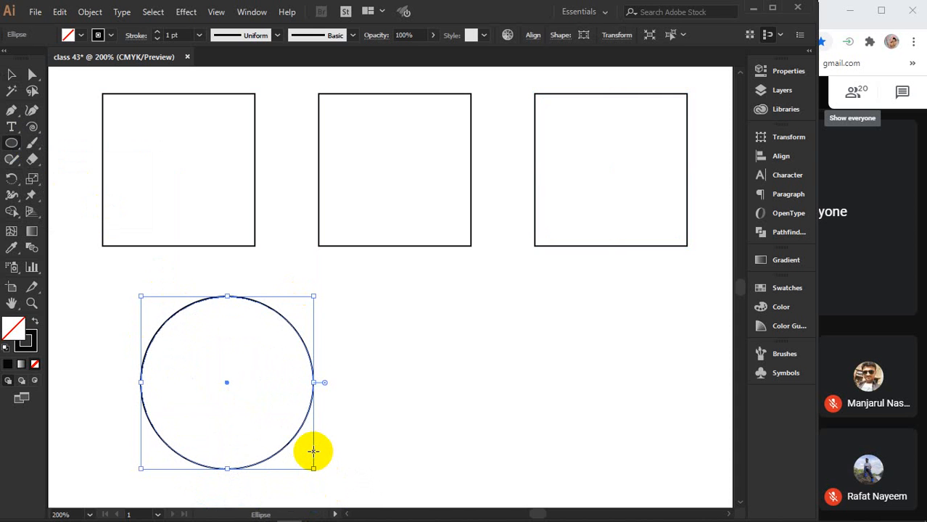
key(v)
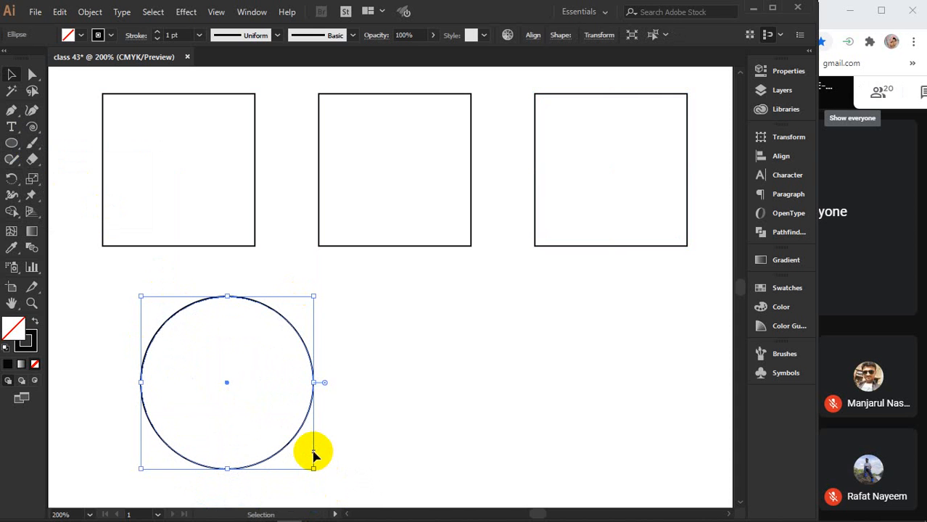
drag(292, 443, 535, 433)
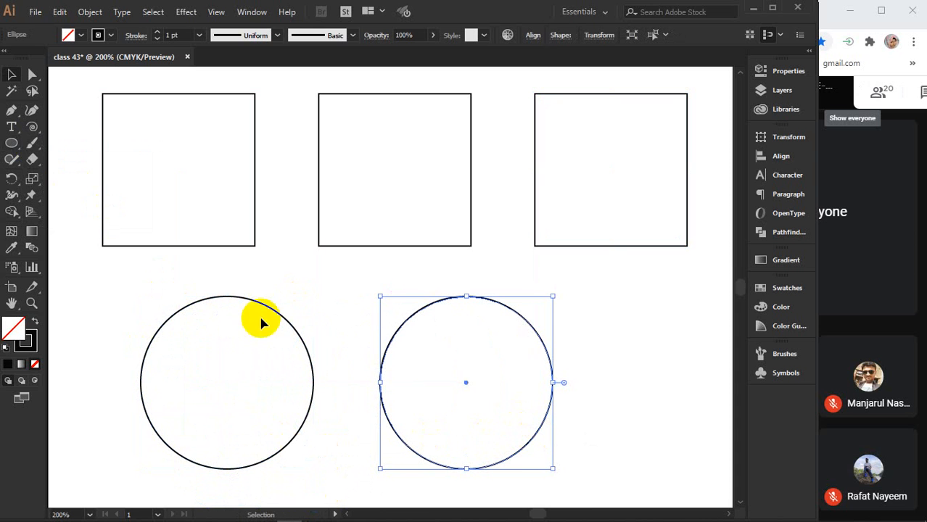
- Try to widen the first square's 1 pt stroke along its upper edge and at its upper-left corner with the Width tool
click(178, 245)
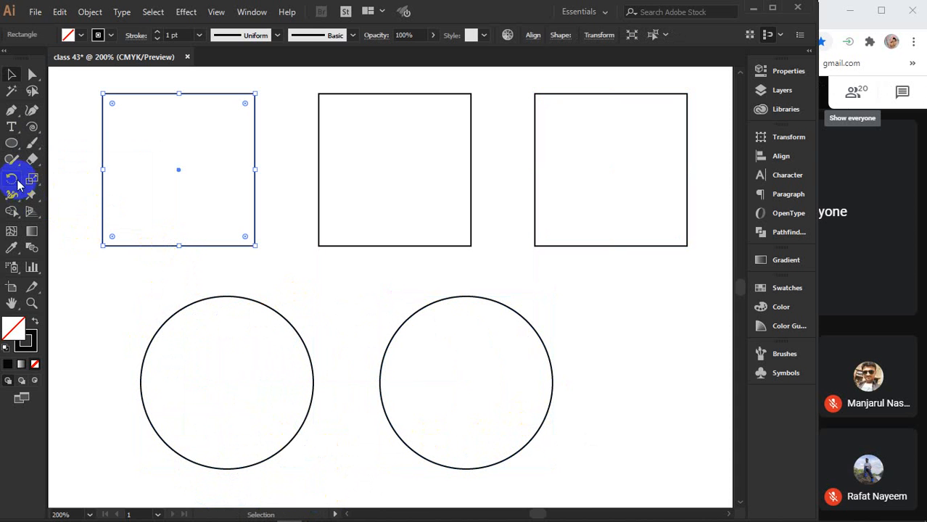
click(10, 195)
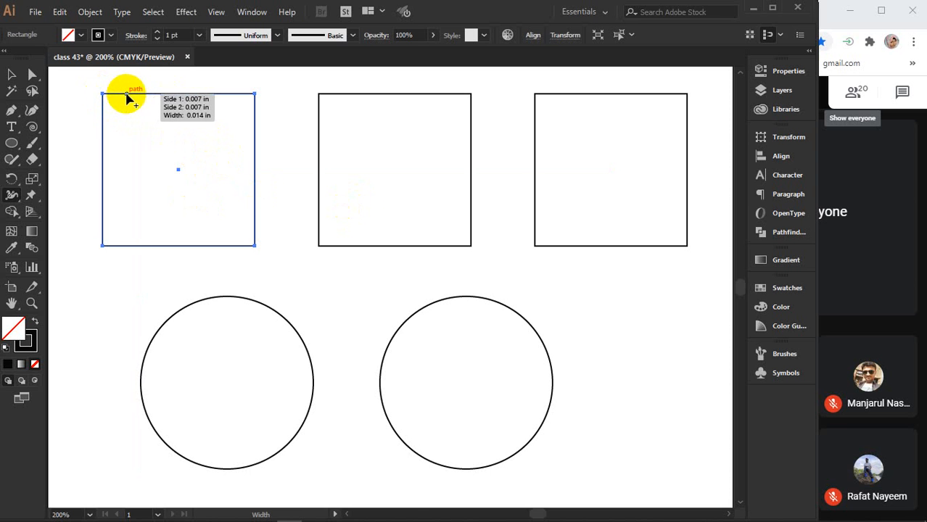
drag(176, 94, 179, 113)
key(ctrl+z)
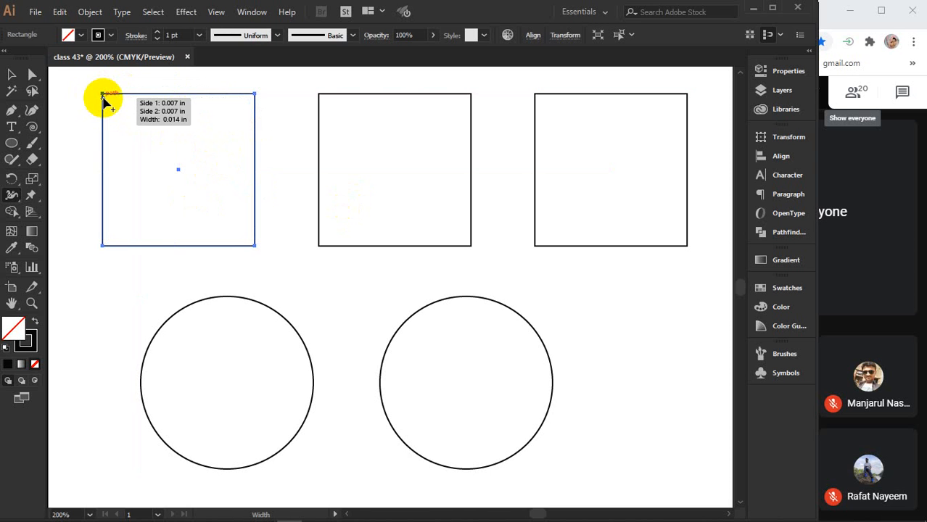
drag(106, 99, 109, 108)
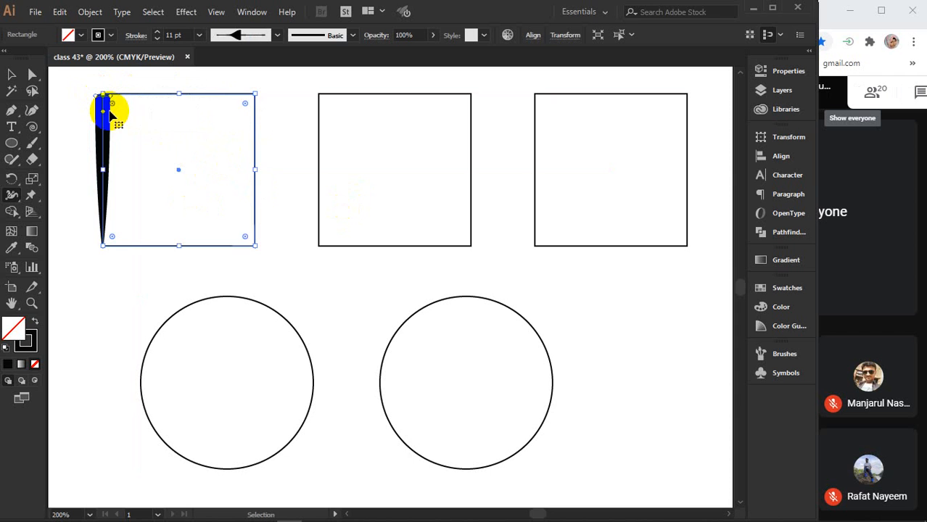
key(ctrl+z)
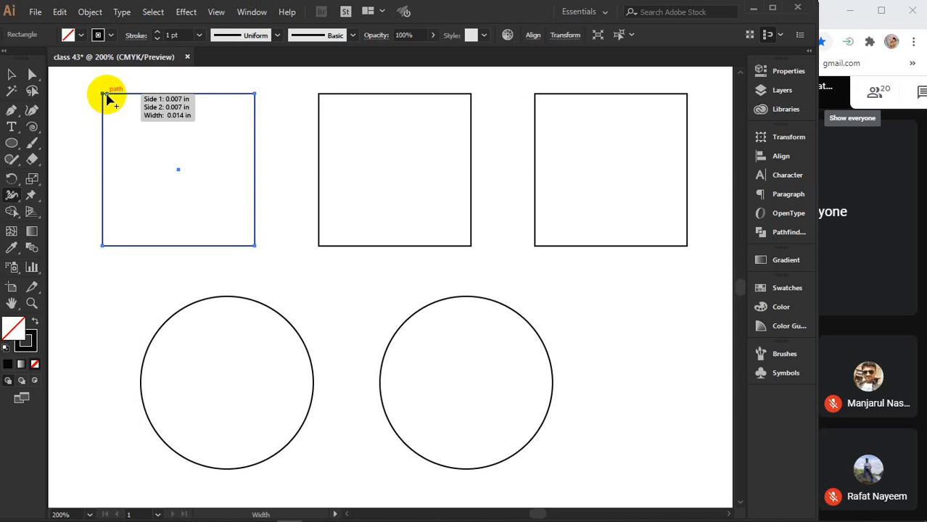
scroll(107, 99, up, 2)
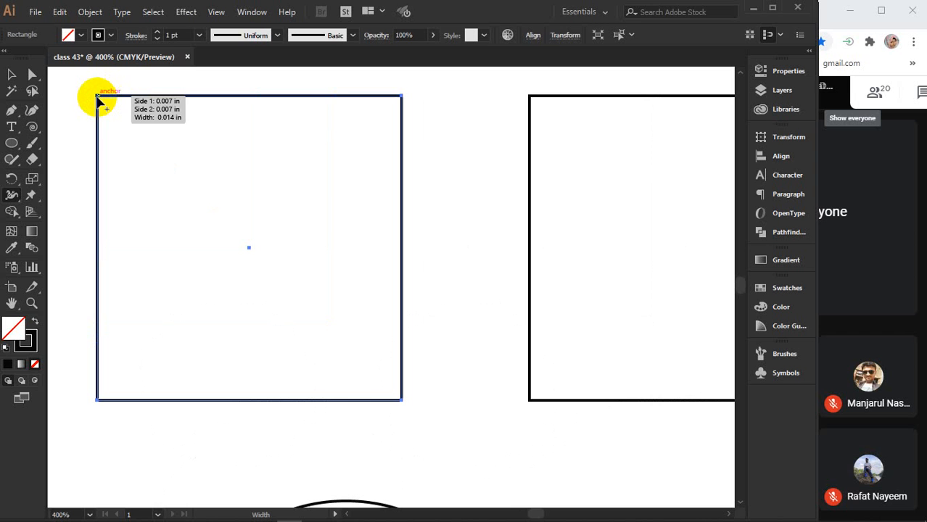
mouse_move(100, 102)
mouse_down()
mouse_move(125, 116)
mouse_move(120, 106)
mouse_up()
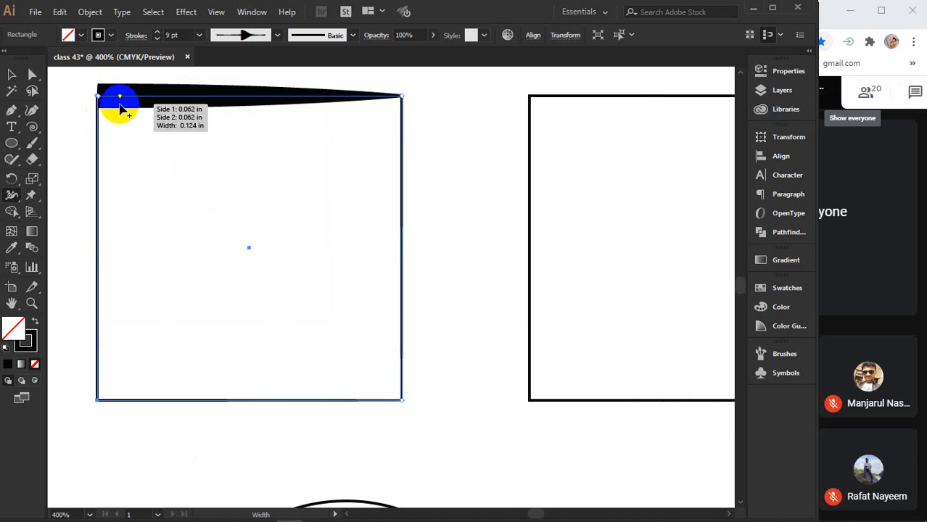
key(ctrl+z)
- Set the first square's stroke to 4 pt and widen it to about 19.8 pt at the upper-left corner with the Width tool
click(175, 36)
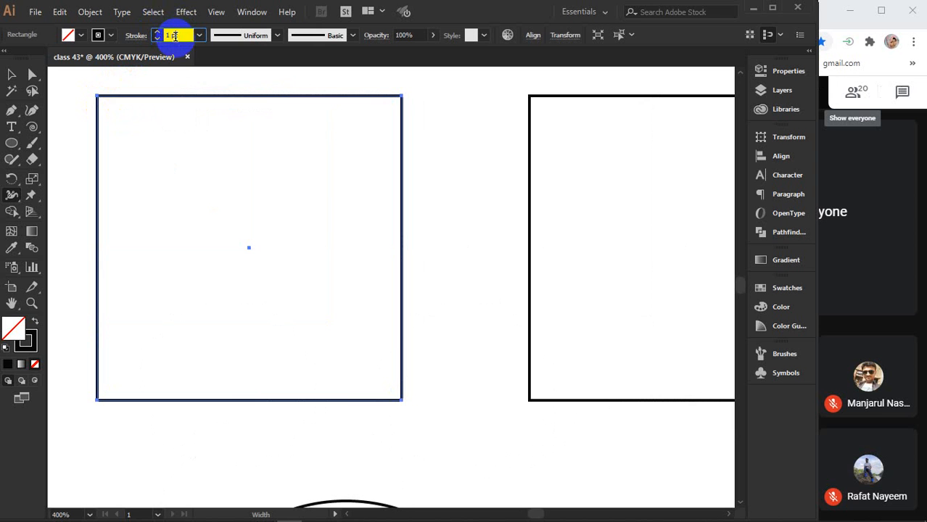
key(Up)
key(Up)
key(Up)
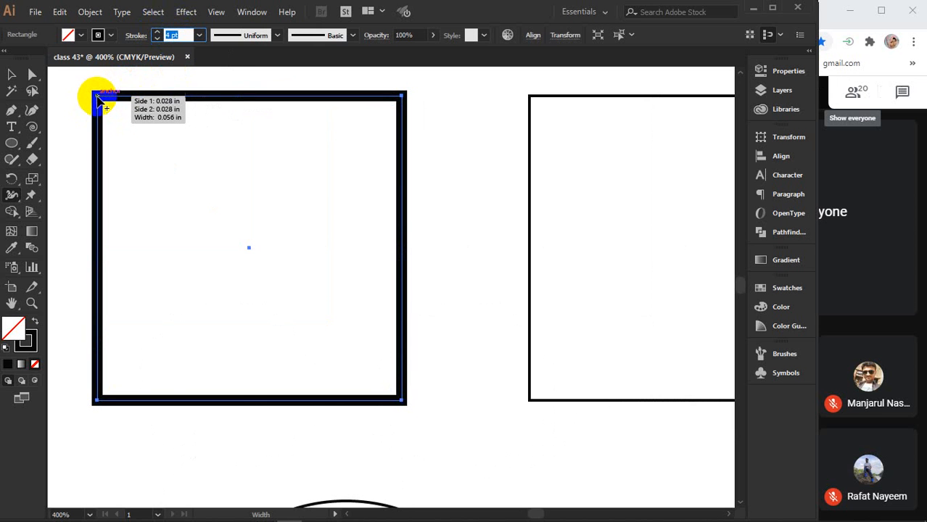
drag(98, 96, 116, 120)
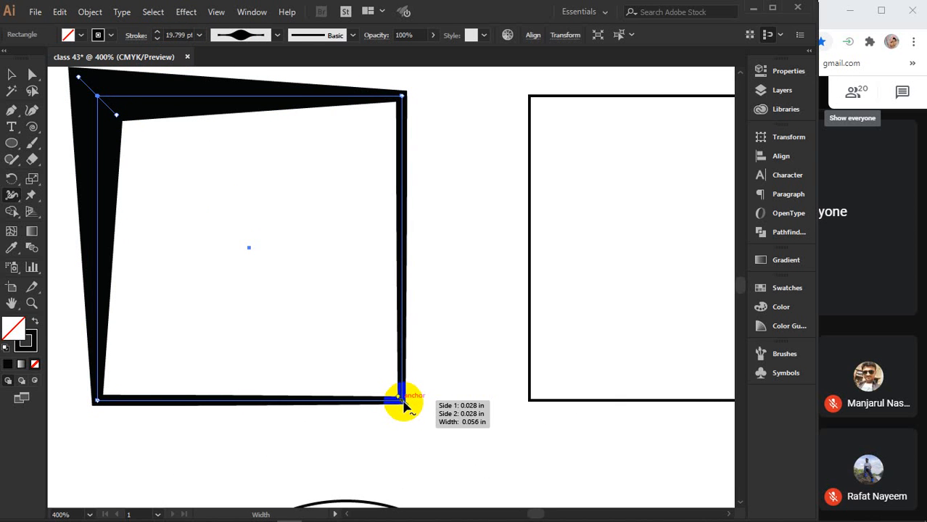
- Taper the first square's stroke to zero width at its lower-right corner with the Width tool, and deselect the square
click(403, 400)
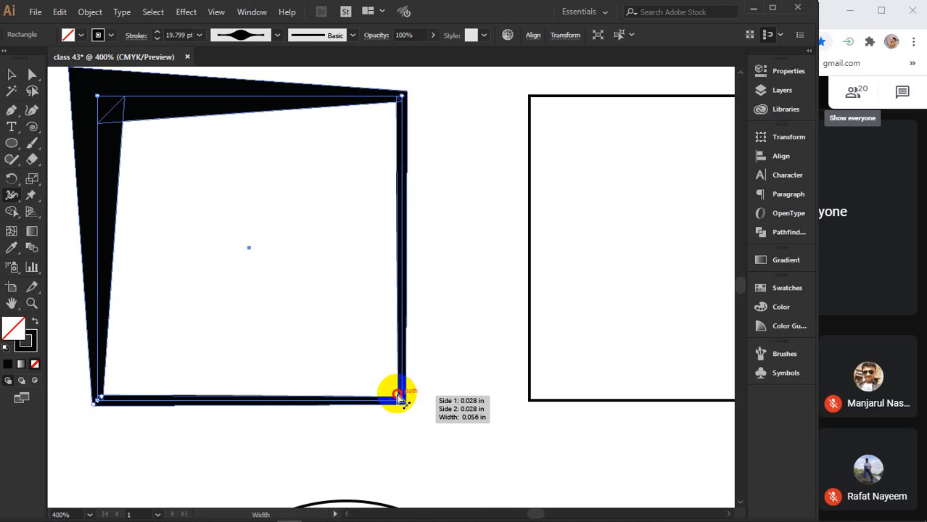
key(ctrl)
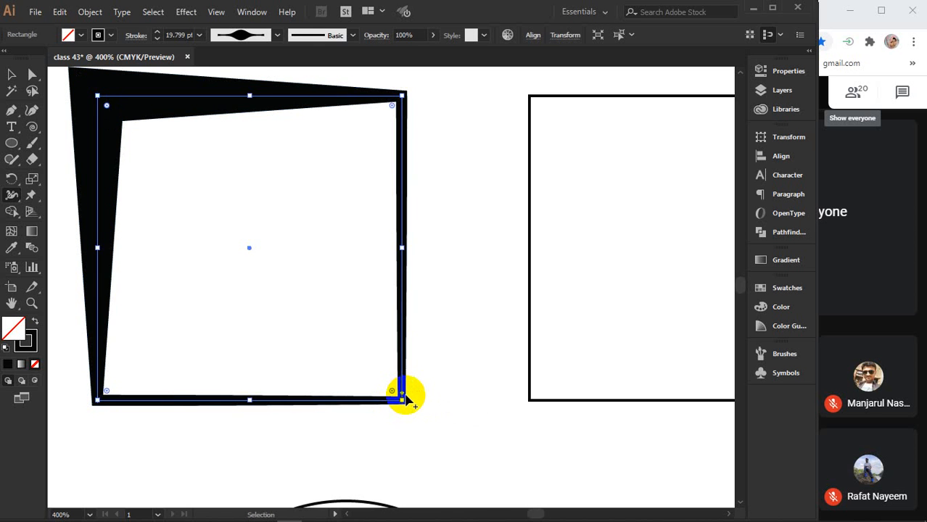
scroll(422, 404, up, 5)
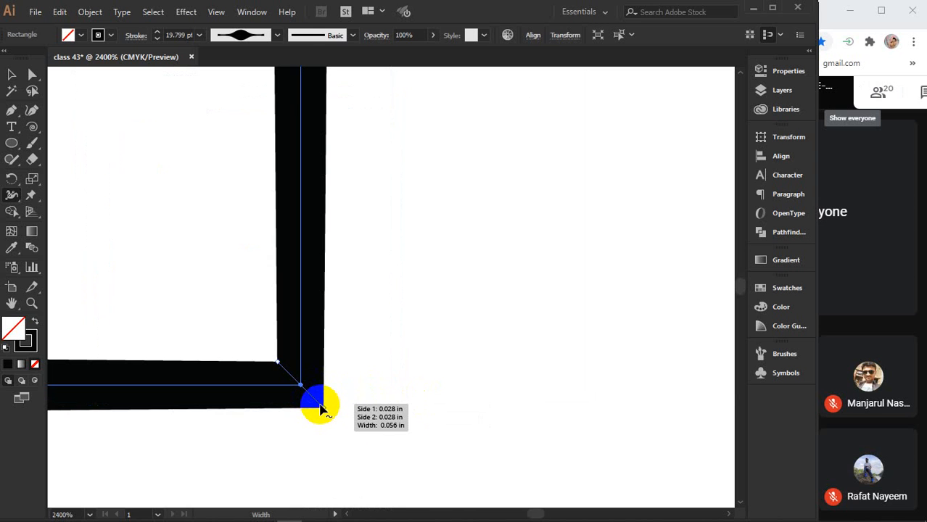
drag(322, 409, 298, 387)
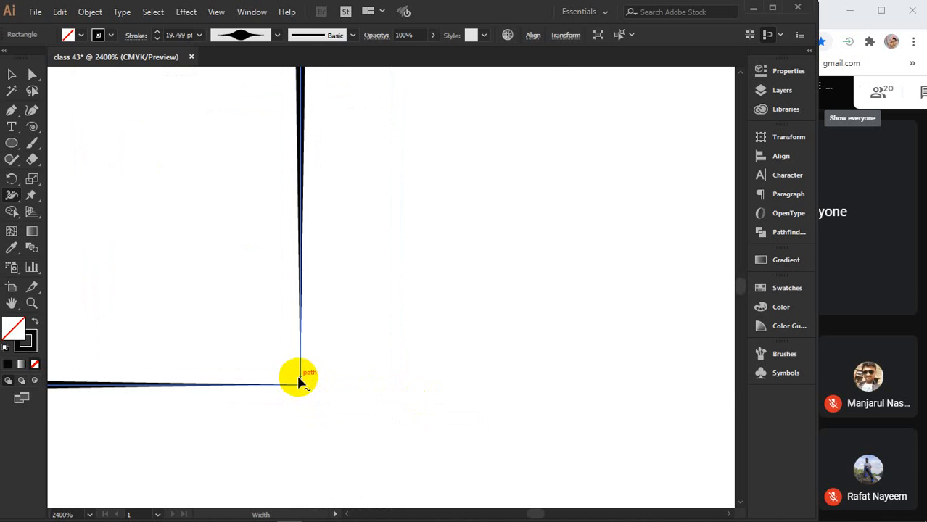
scroll(297, 381, down, 7)
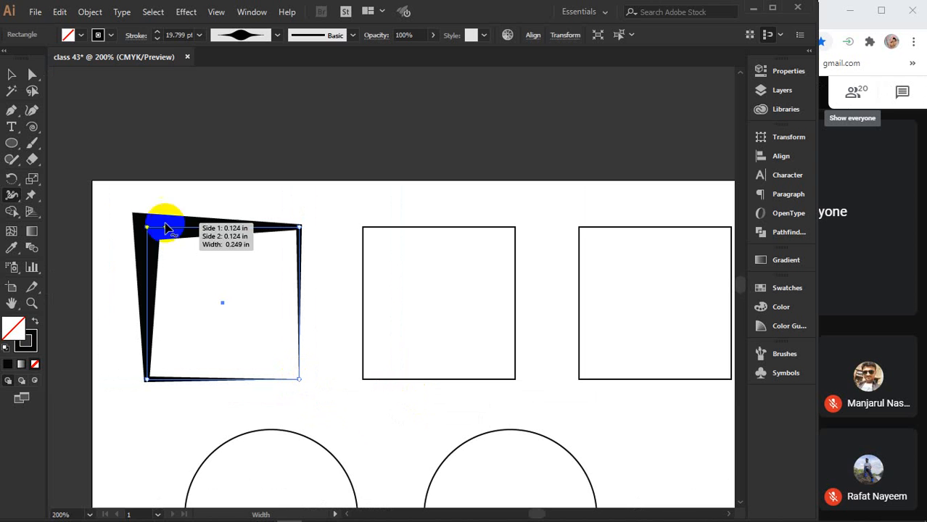
drag(165, 229, 165, 229)
click(12, 74)
click(270, 187)
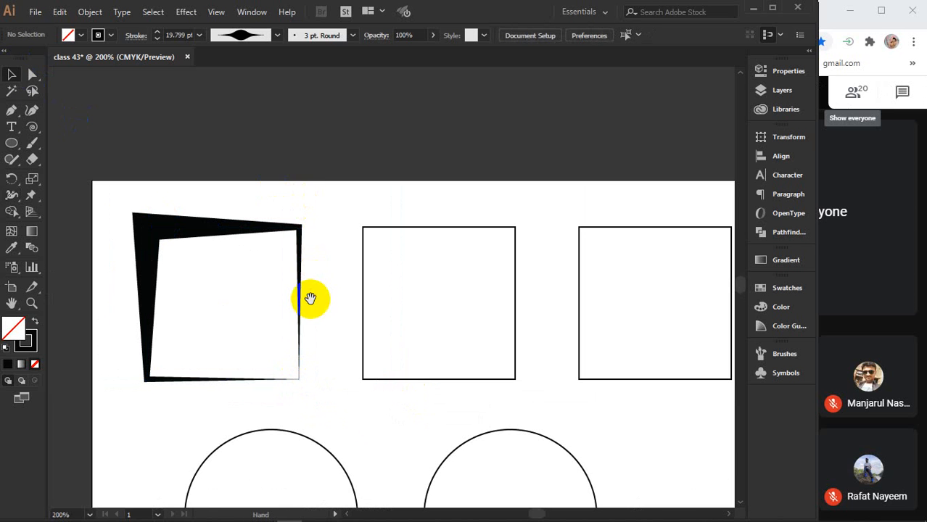
drag(310, 299, 325, 256)
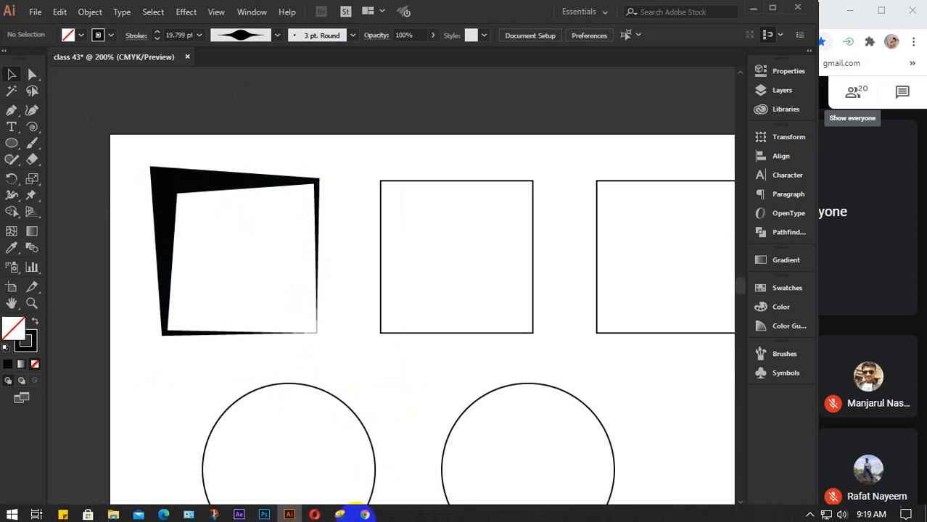
- Switch to Chrome, open a new tab, detach it from the meeting window into its own window and widen that window
mouse_move(360, 512)
click(306, 465)
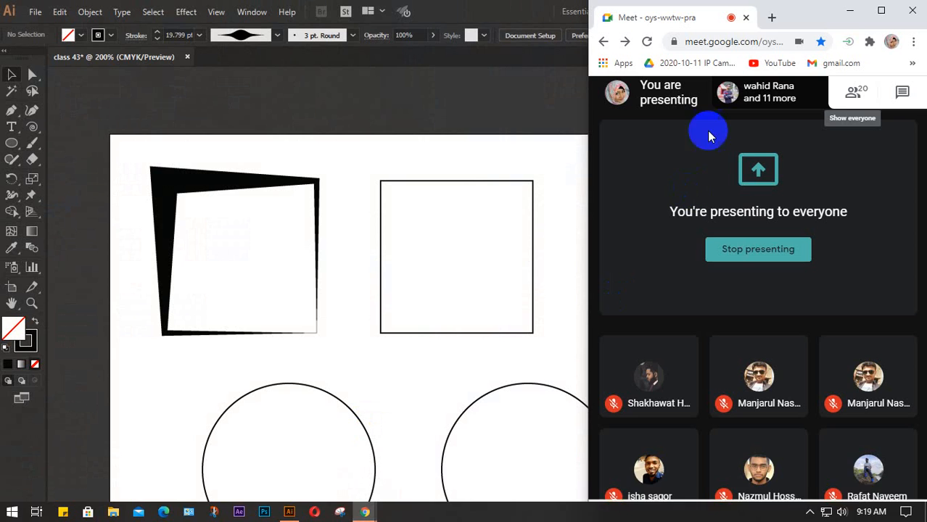
click(785, 17)
drag(732, 20, 45, 20)
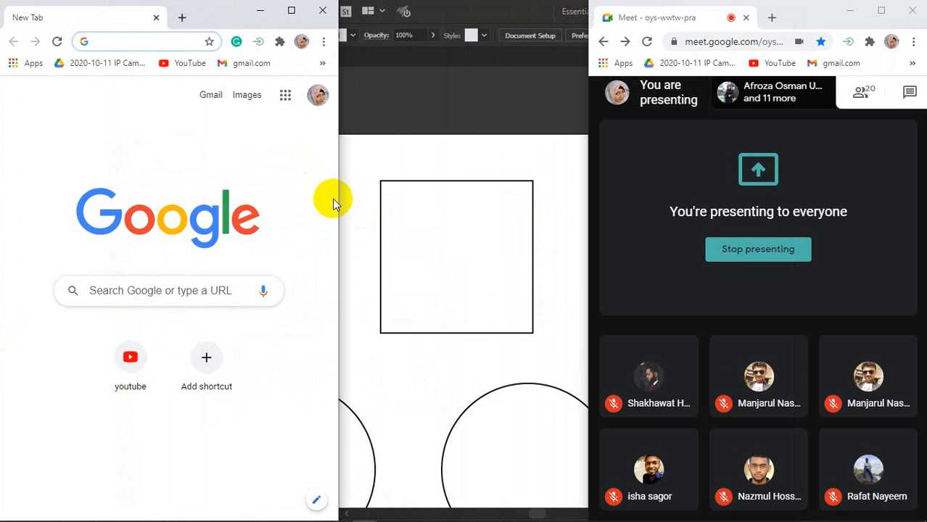
drag(337, 198, 774, 251)
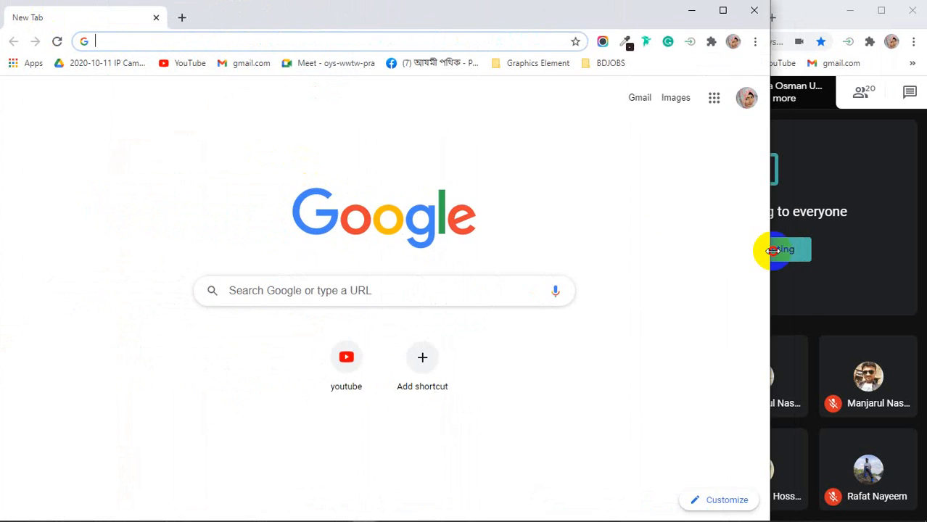
- Search Google for "vip corporate client model" and show the image results
click(199, 43)
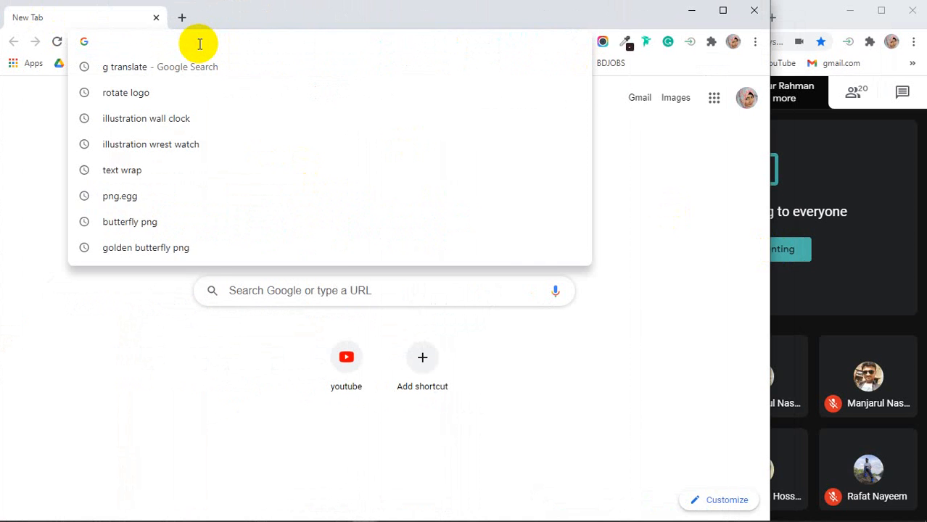
text(vip )
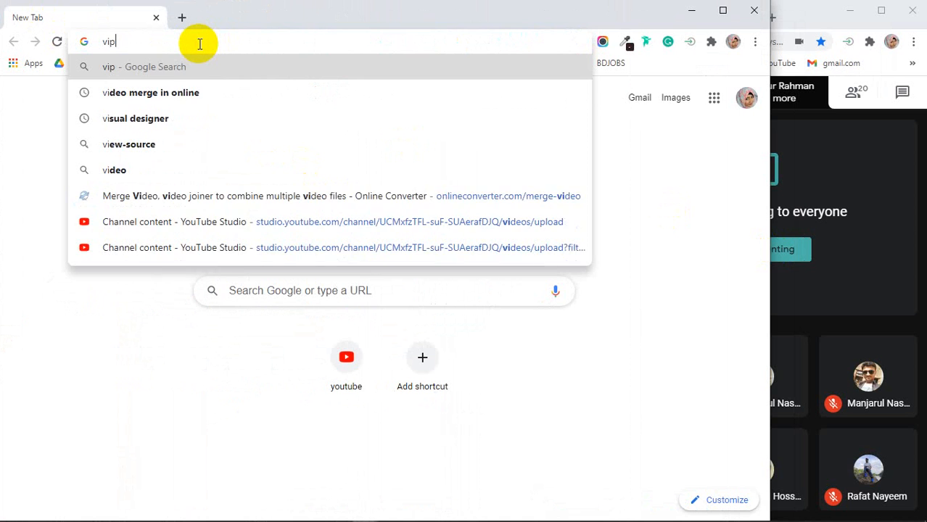
text(corpo)
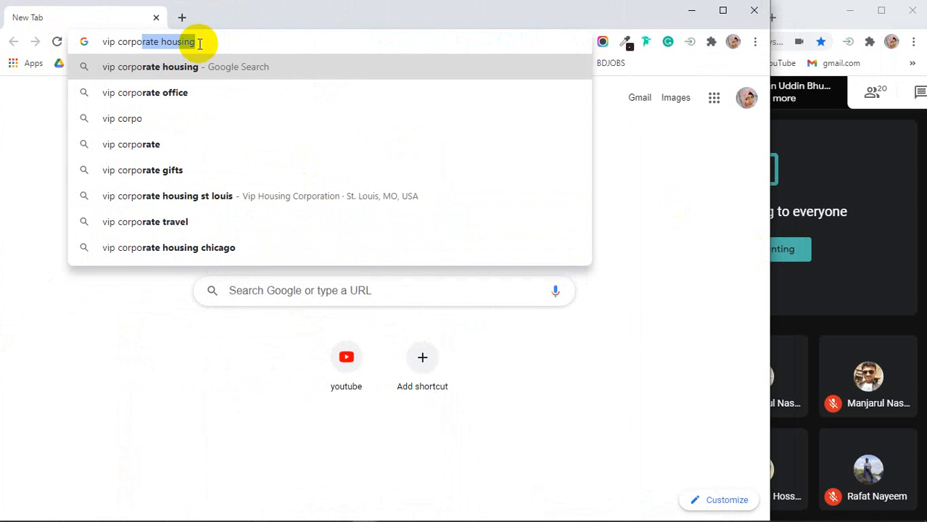
text(rate)
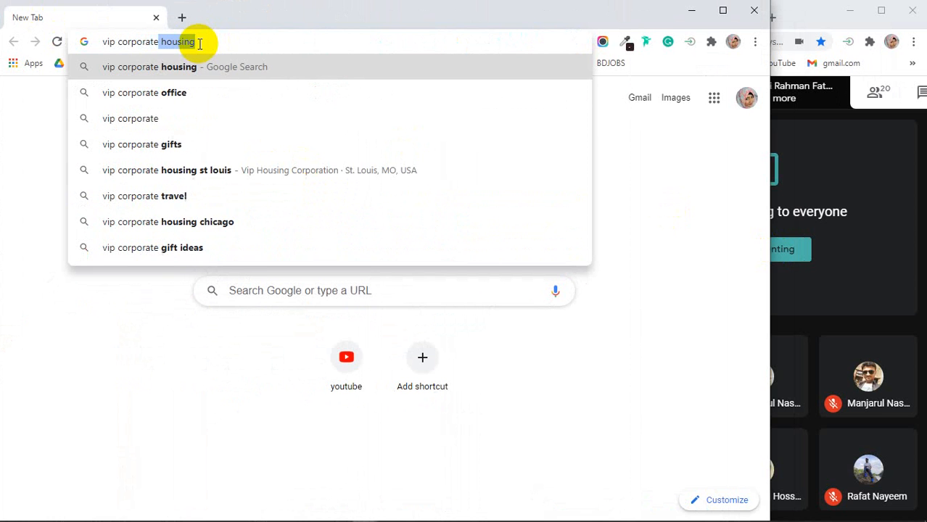
text( c)
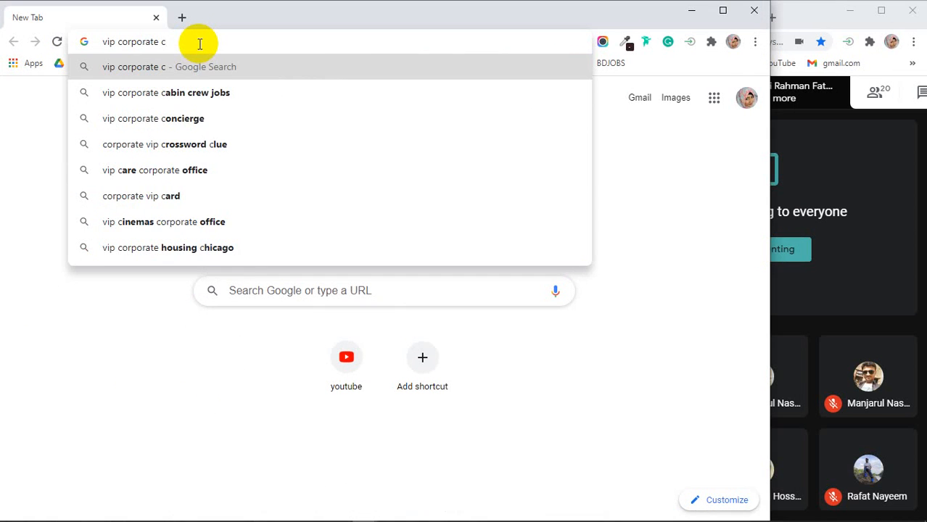
text(lient)
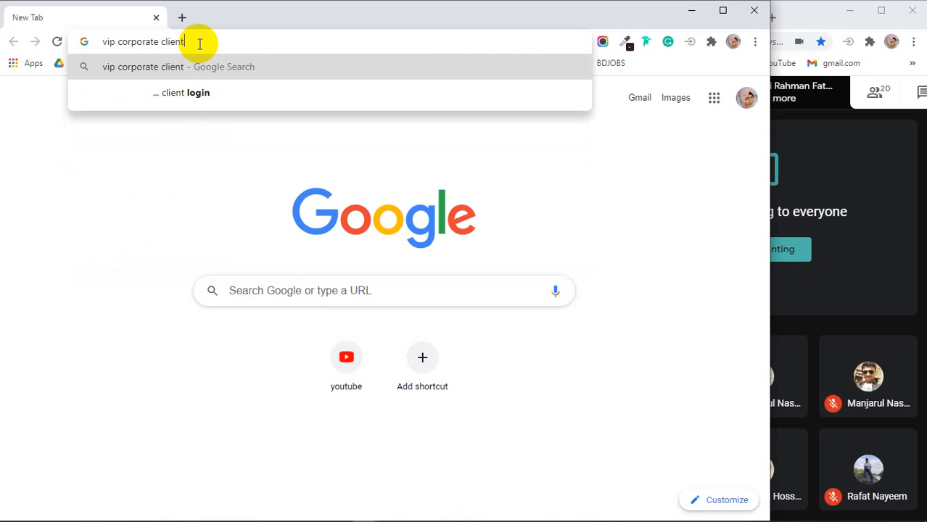
text( m)
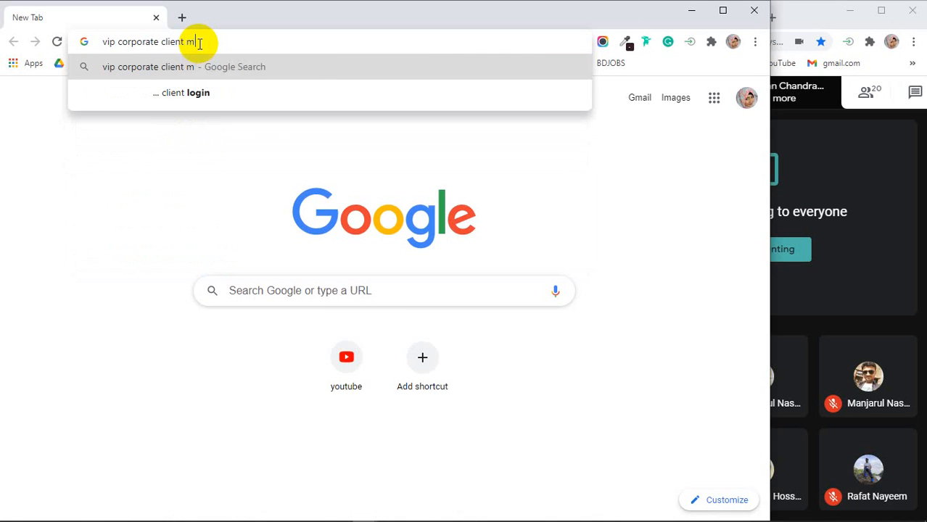
text(odel)
key(Return)
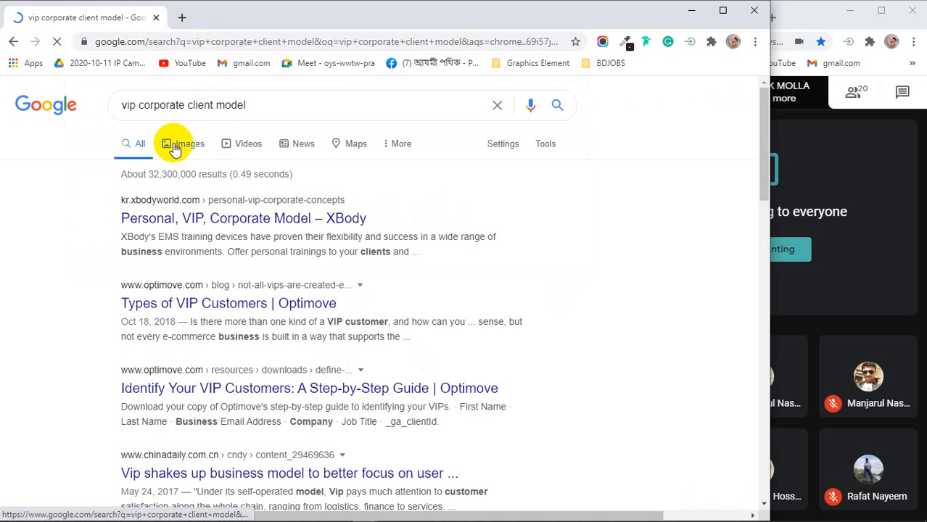
click(190, 145)
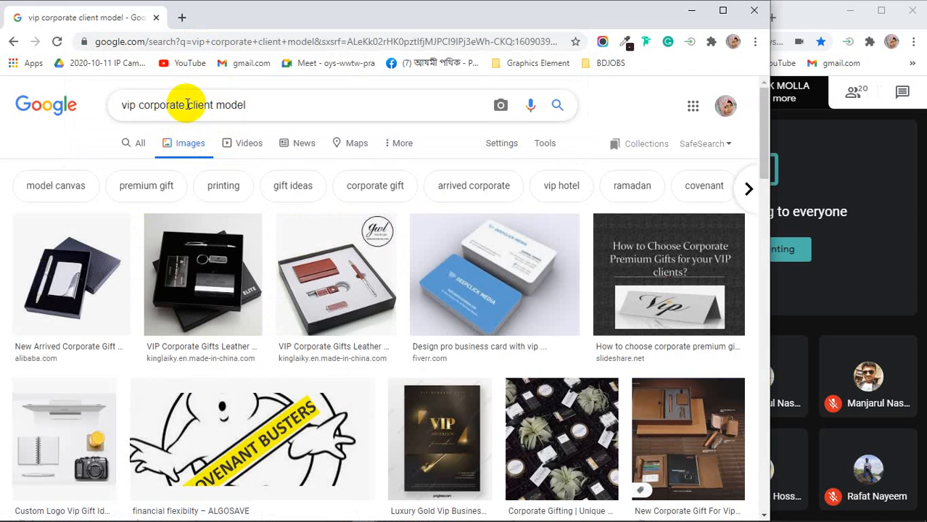
- Remove "client" from the query and search the images for "vip corporate model"
drag(213, 107, 187, 107)
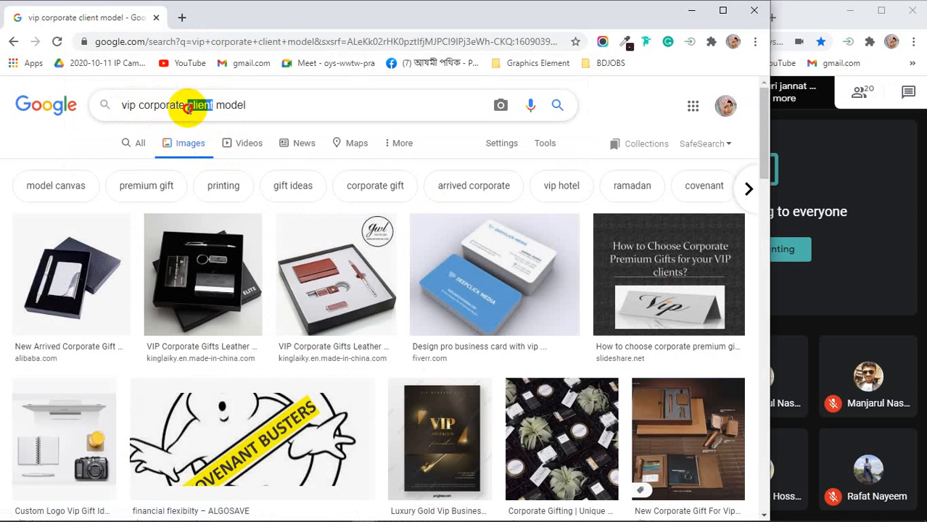
key(BackSpace)
key(Return)
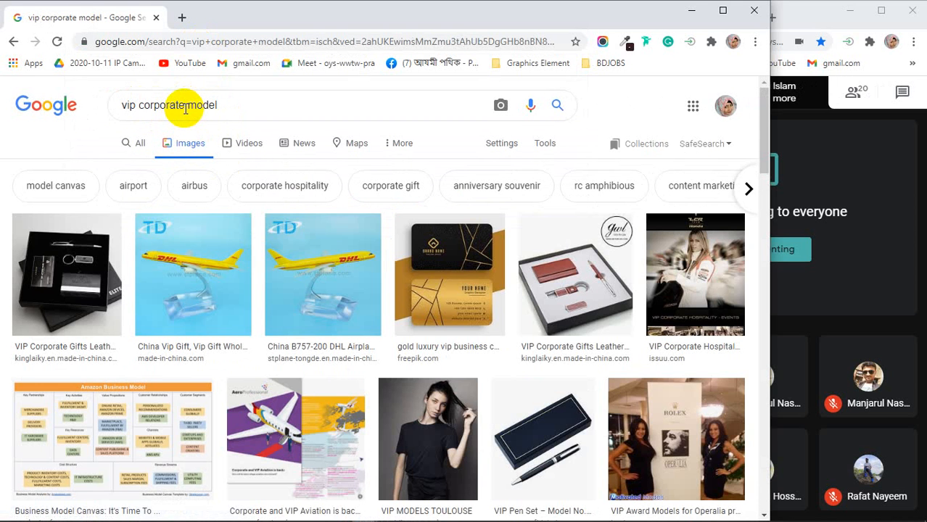
- Remove "vip" from the query and search the images for "corporate model"
drag(139, 104, 114, 105)
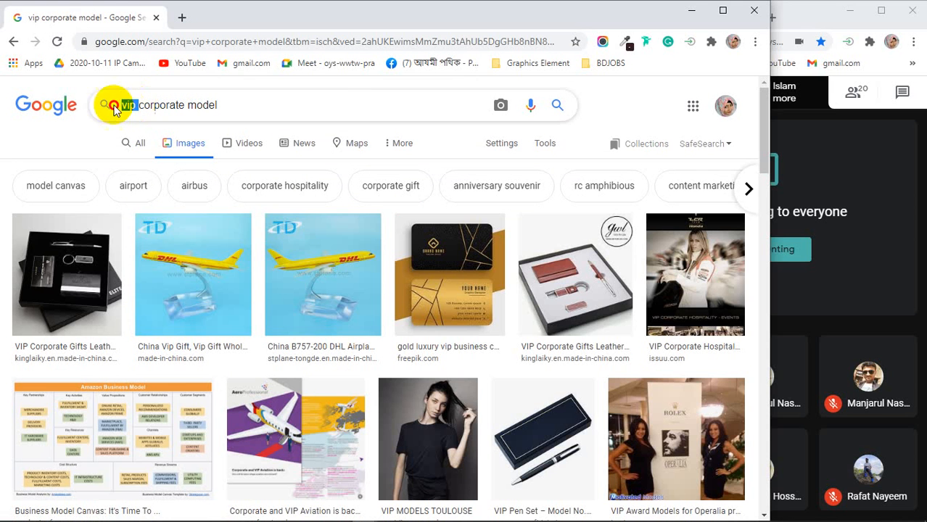
key(BackSpace)
key(Return)
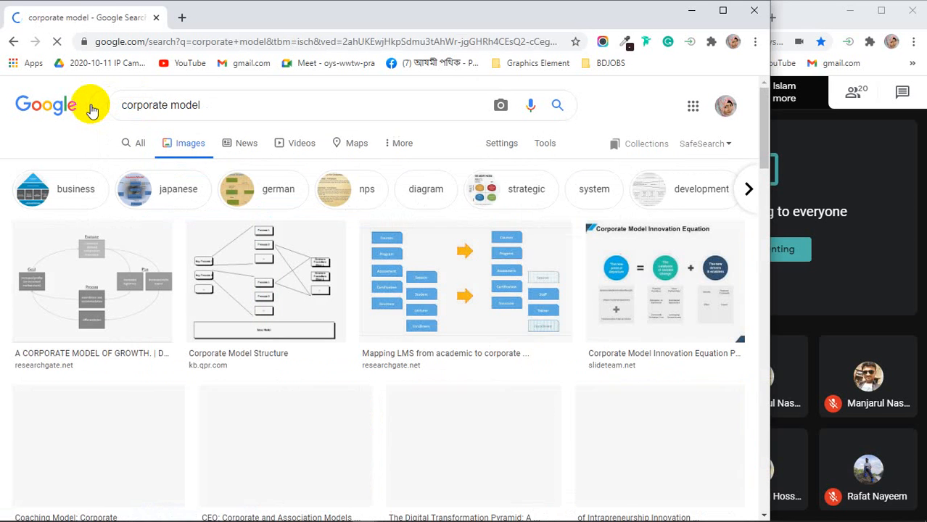
- Add "men" to the query and search the images for "corporate men model"
click(169, 105)
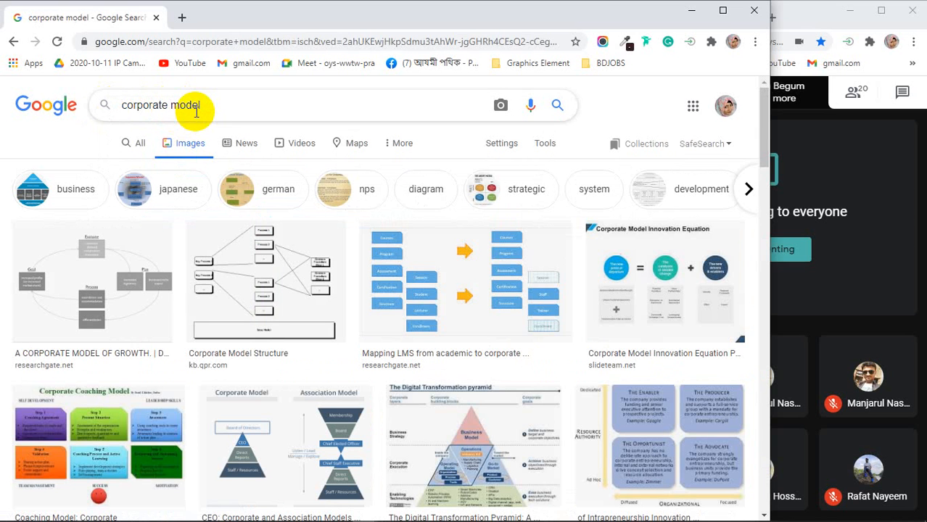
text(g)
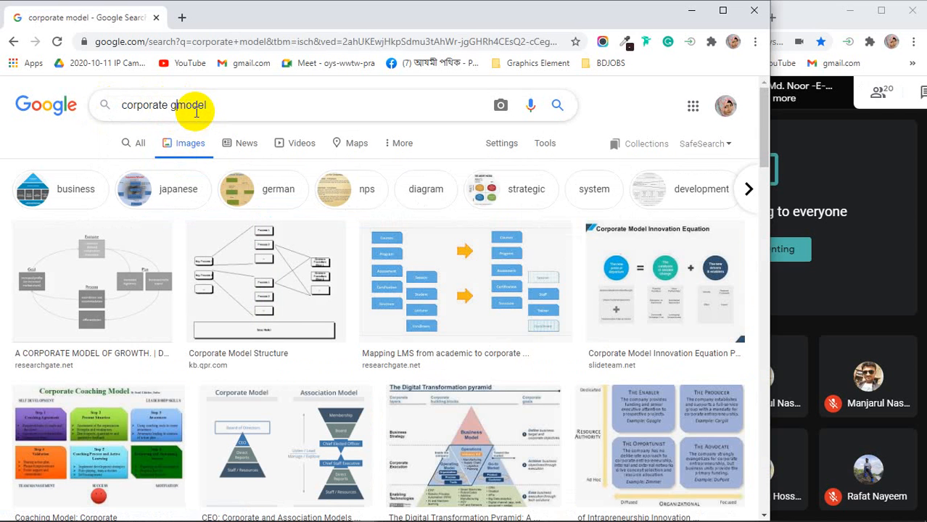
key(BackSpace)
text(me)
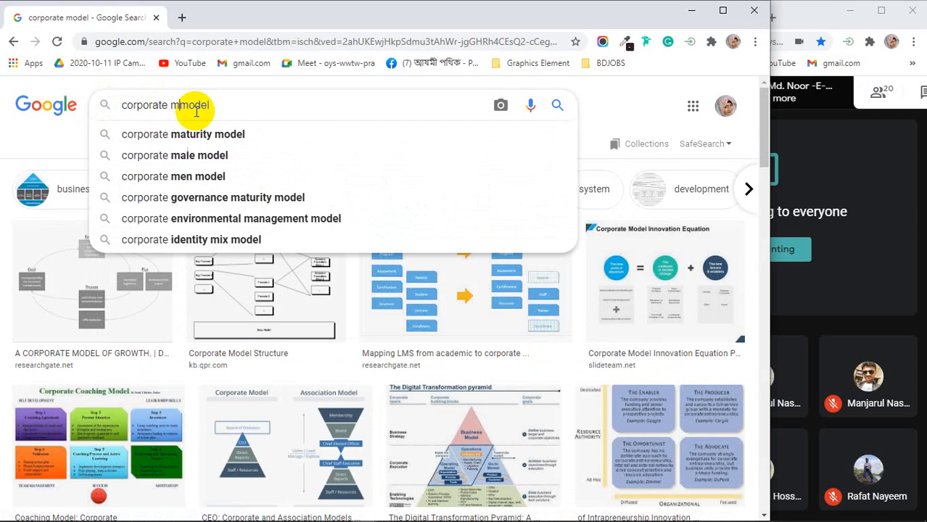
text(n)
key(Return)
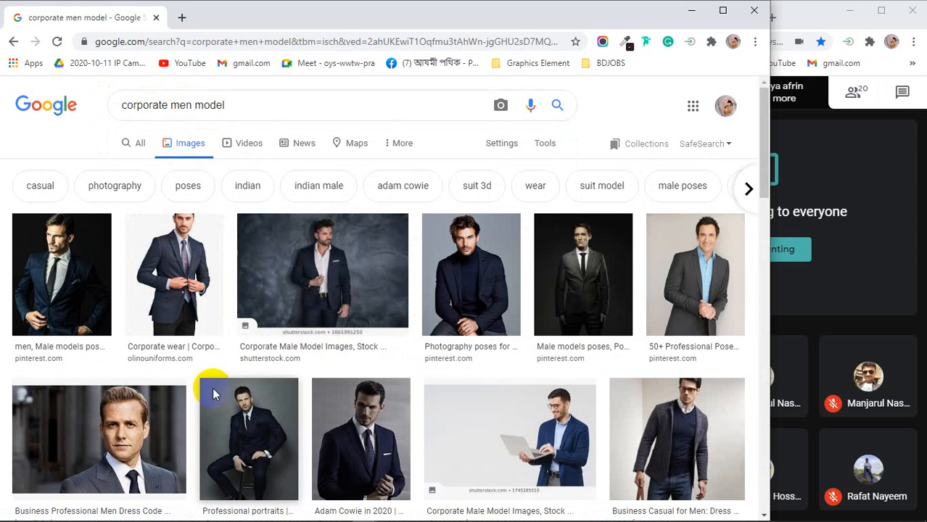
- Open the preview of the "Business Professional Men Dress Code" photo from Luxe Digital and copy the image
click(138, 424)
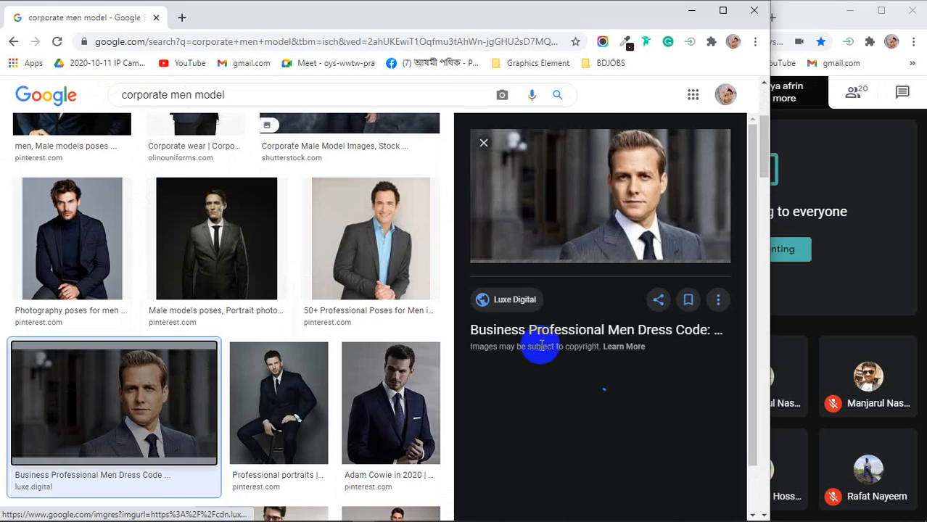
right_click(605, 197)
click(633, 339)
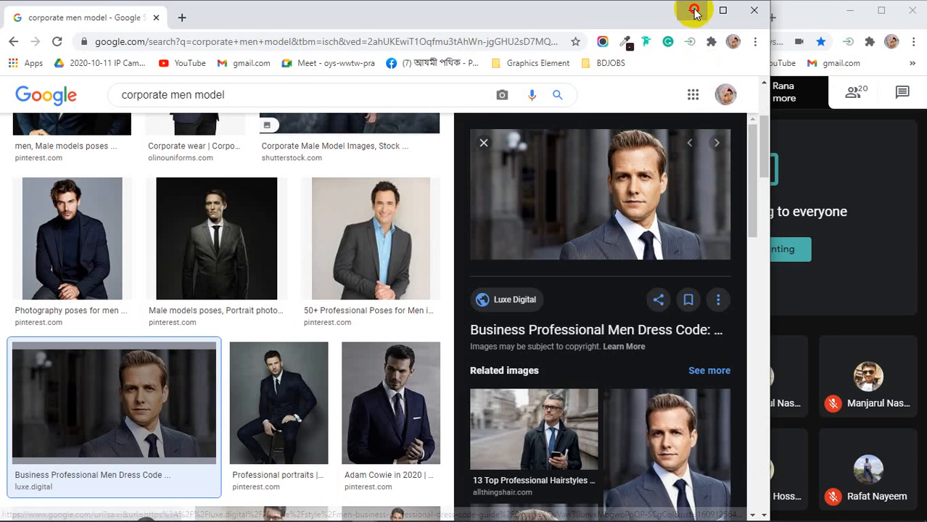
- Minimize the browser, switch to Illustrator, paste the copied photo and scale it down to about a fifth of its size
click(691, 10)
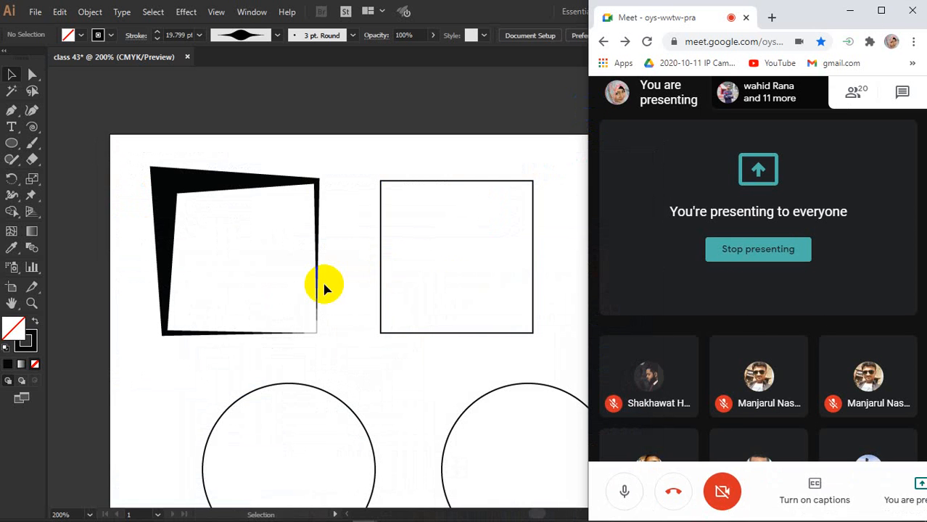
click(323, 289)
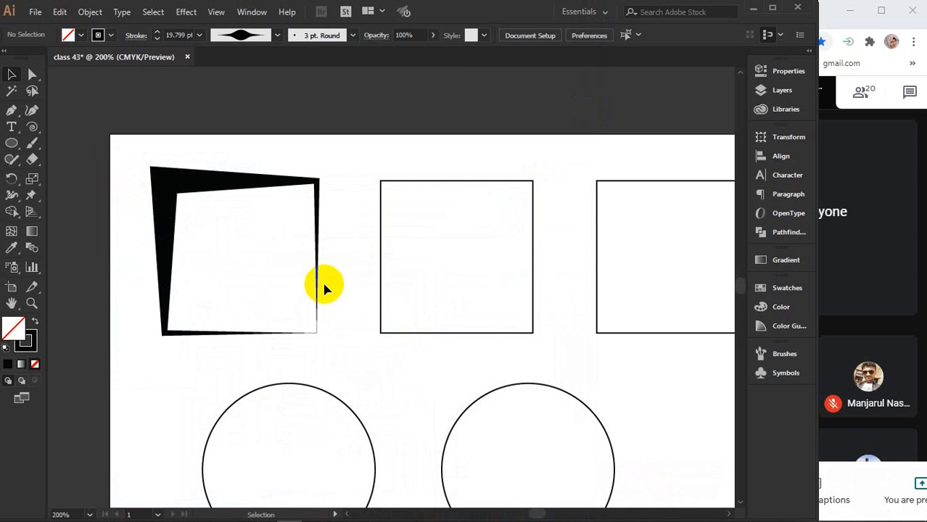
key(ctrl+v)
scroll(323, 289, down, 3)
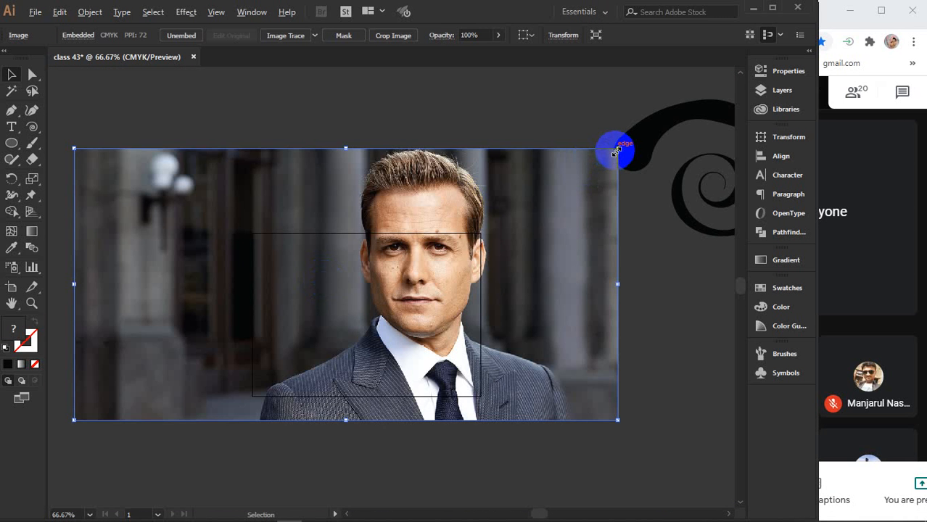
drag(618, 150, 401, 259)
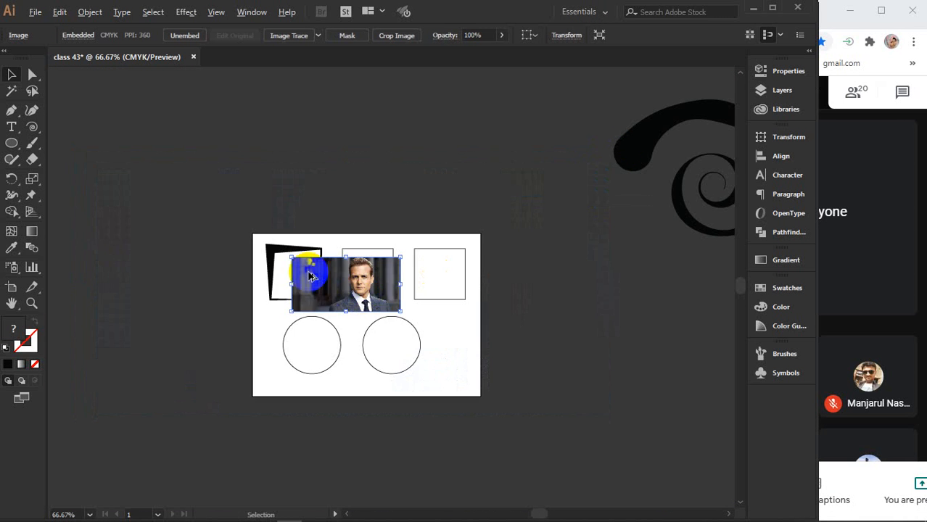
- Move the photo over the tapered first square, send it to the back and shift it to centre the face inside the frame
scroll(308, 276, up, 4)
drag(427, 296, 190, 242)
right_click(190, 242)
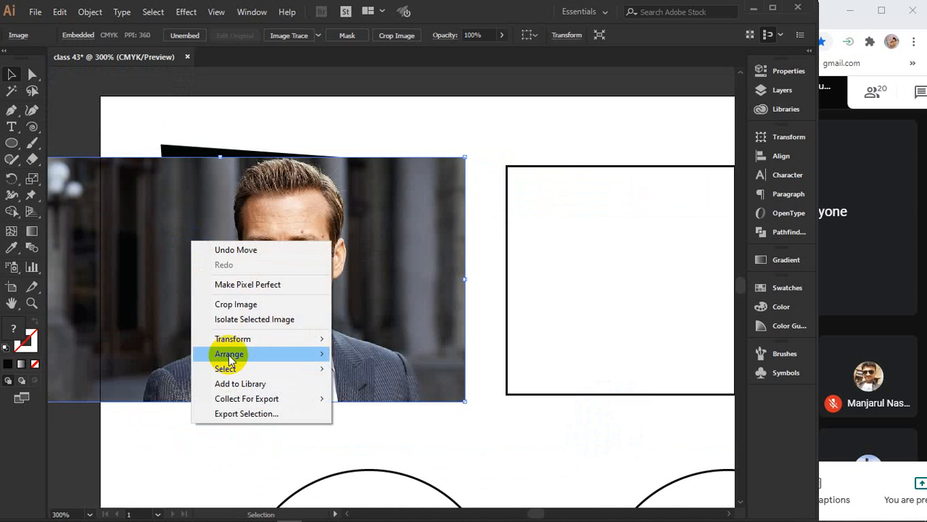
mouse_move(229, 356)
click(390, 401)
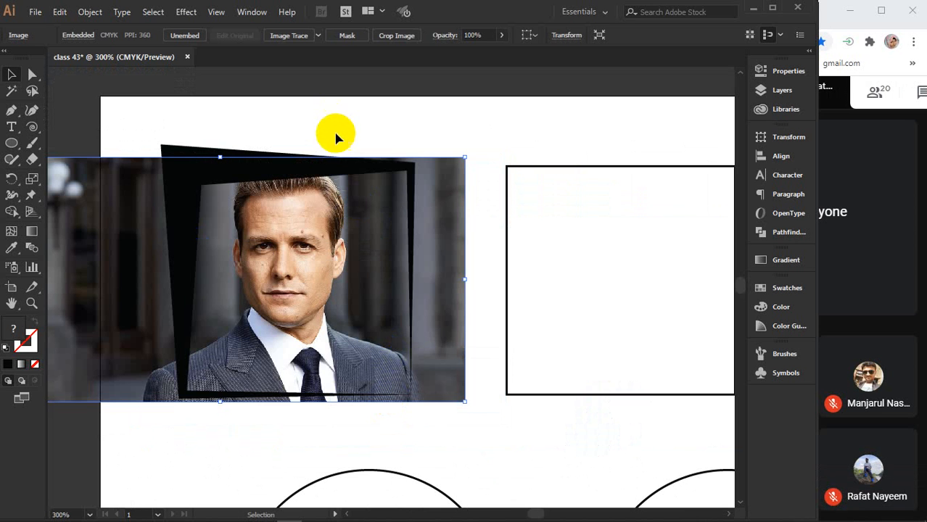
click(406, 116)
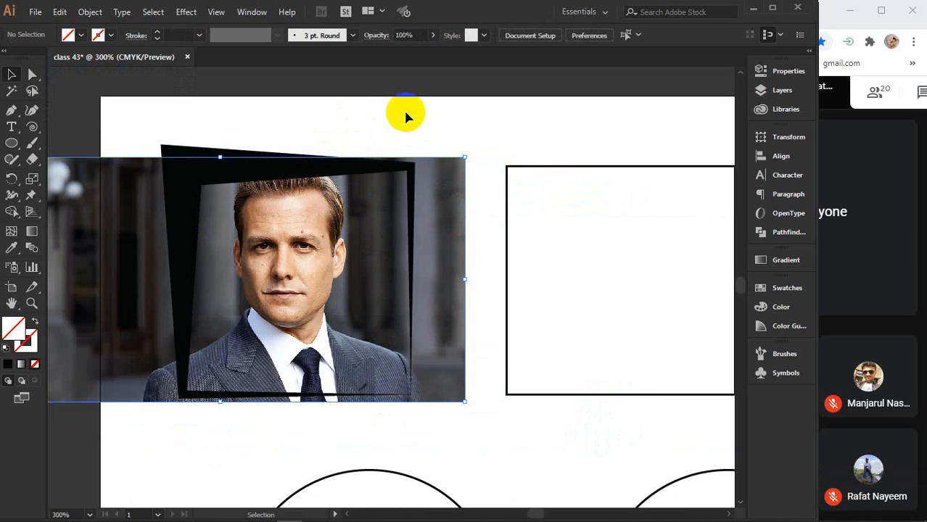
drag(445, 199, 425, 196)
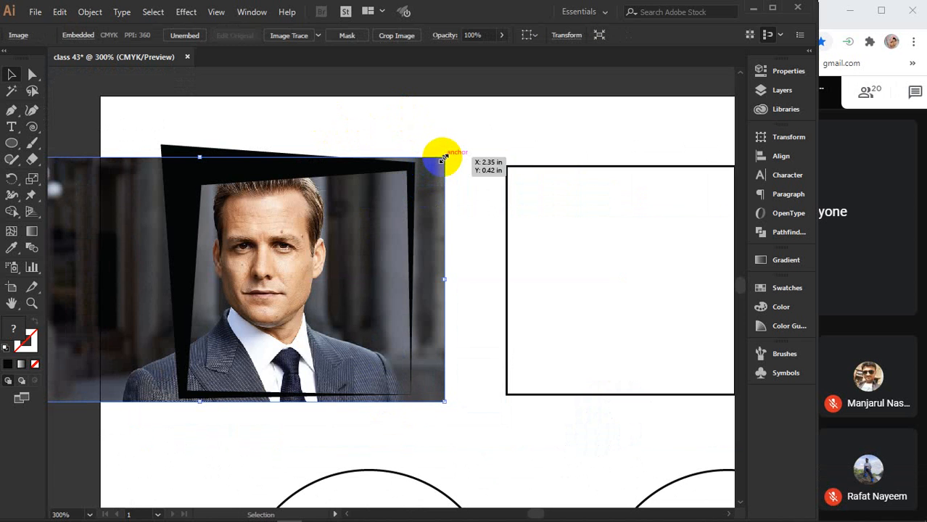
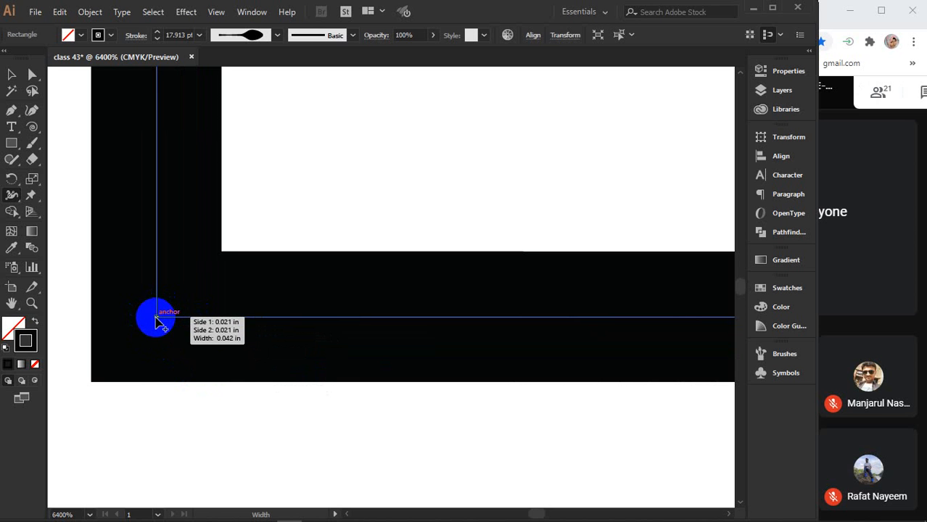
- Widen the second square's stroke at its lower-left corner with the Width tool to about 20.5 pt, and deselect the square
mouse_move(161, 322)
mouse_down()
mouse_move(103, 388)
mouse_move(63, 411)
mouse_up()
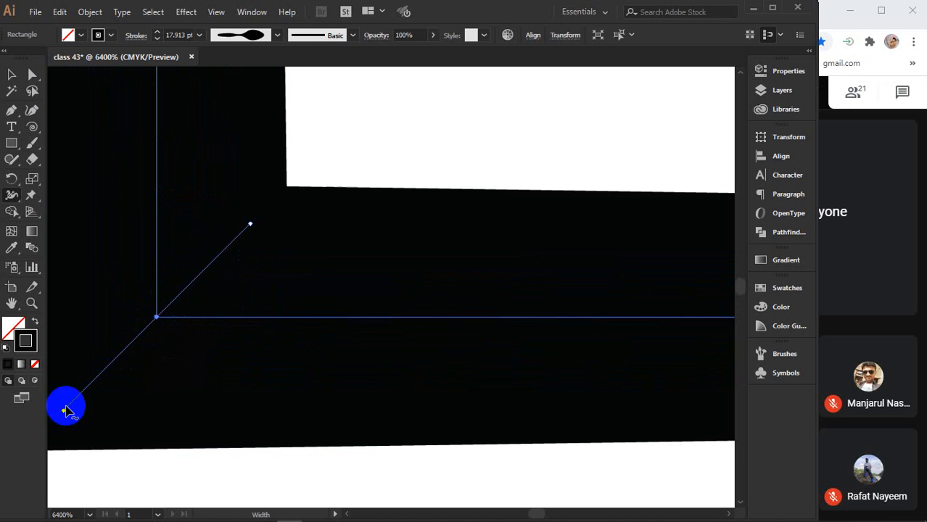
scroll(187, 294, down, 3)
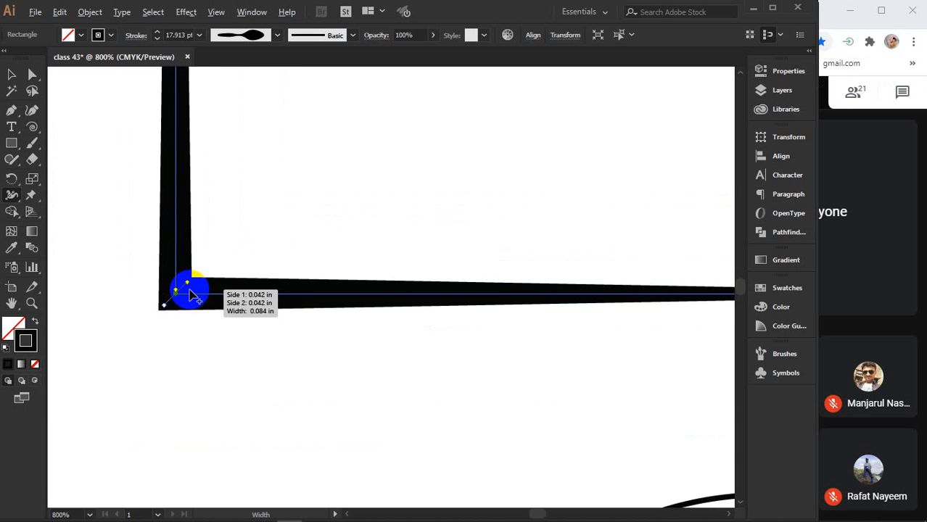
drag(300, 238, 292, 338)
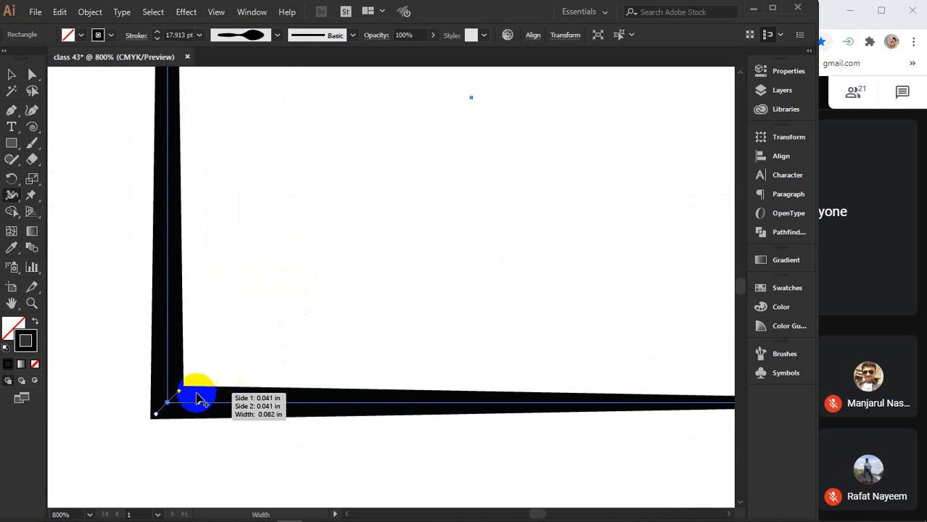
drag(181, 389, 193, 378)
scroll(298, 321, down, 1)
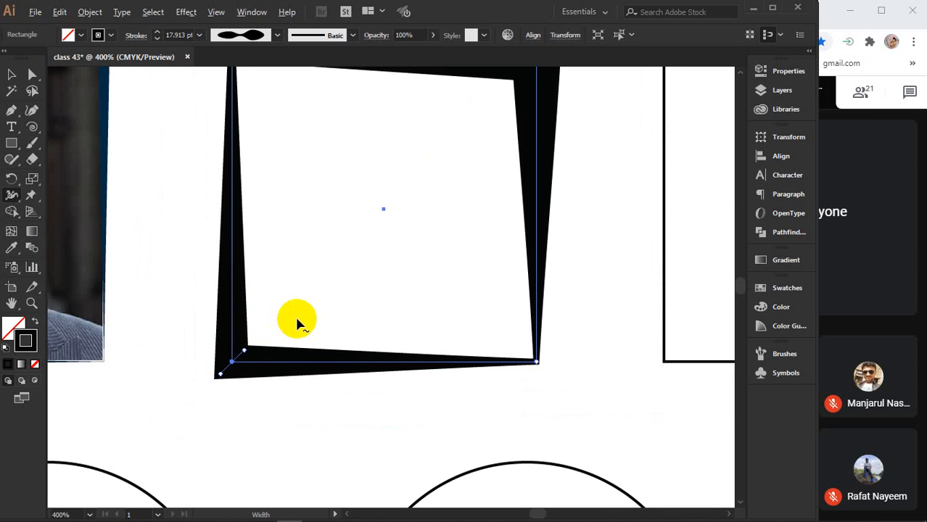
drag(337, 272, 305, 318)
mouse_move(206, 404)
mouse_down()
mouse_move(215, 397)
mouse_move(174, 437)
mouse_up()
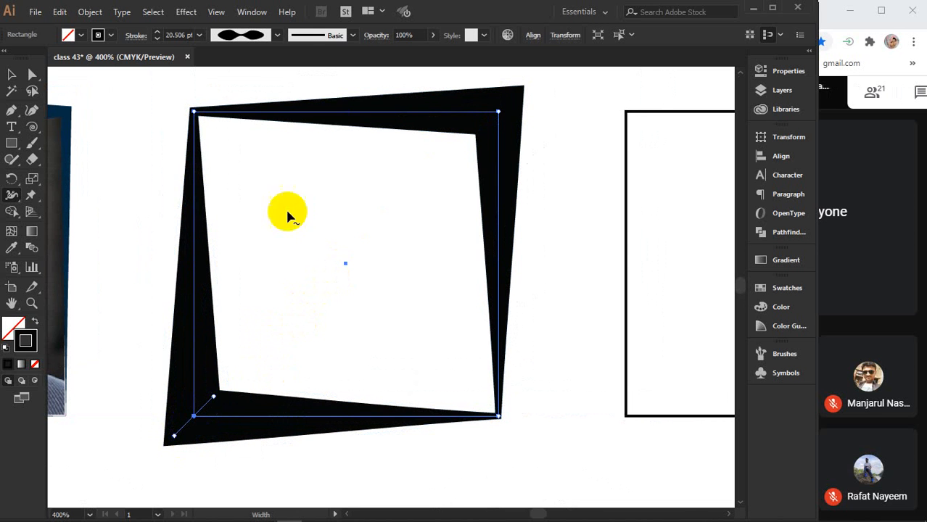
click(11, 74)
click(379, 214)
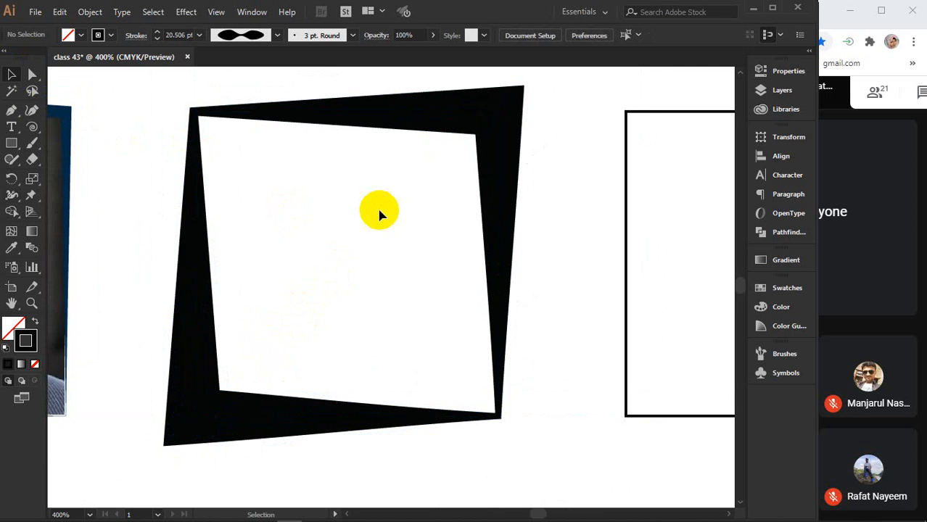
- Set the third square's stroke weight to 7 pt
scroll(379, 214, down, 2)
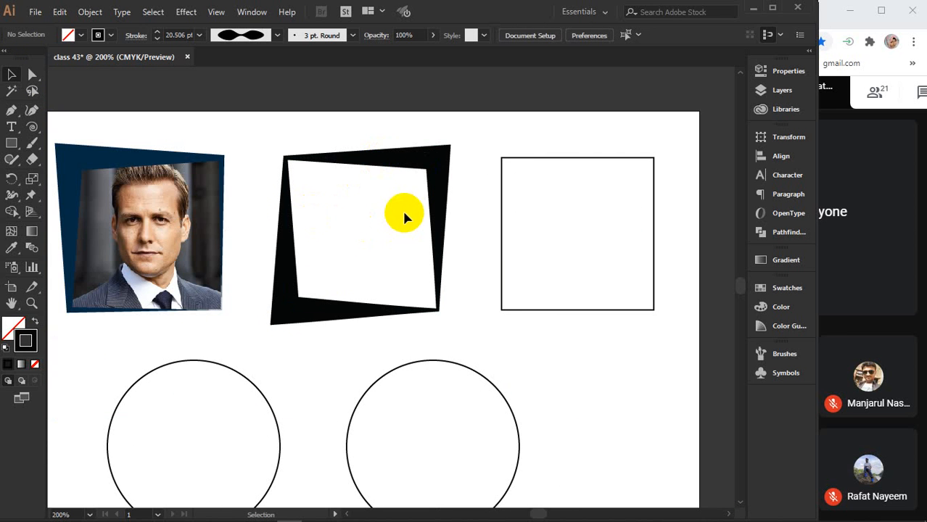
click(507, 200)
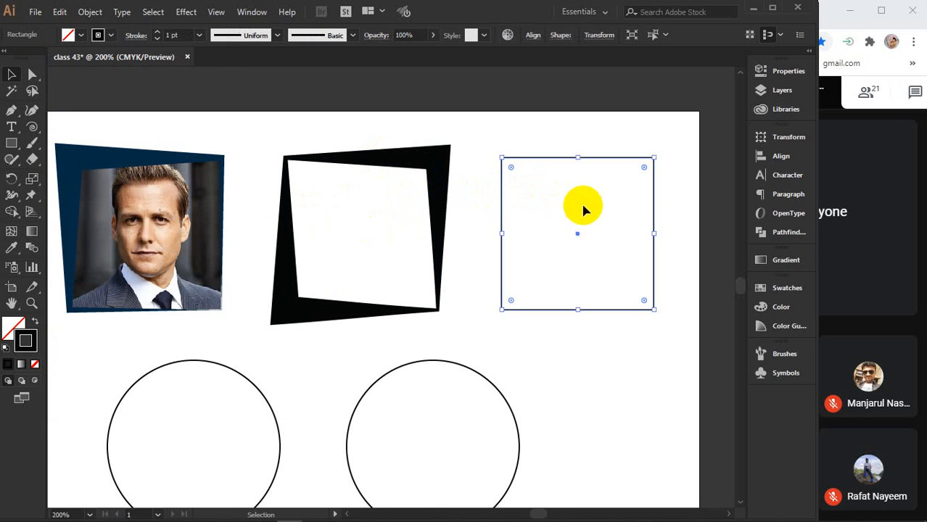
key(Up)
key(Up)
key(Up)
key(Up)
key(Up)
key(Up)
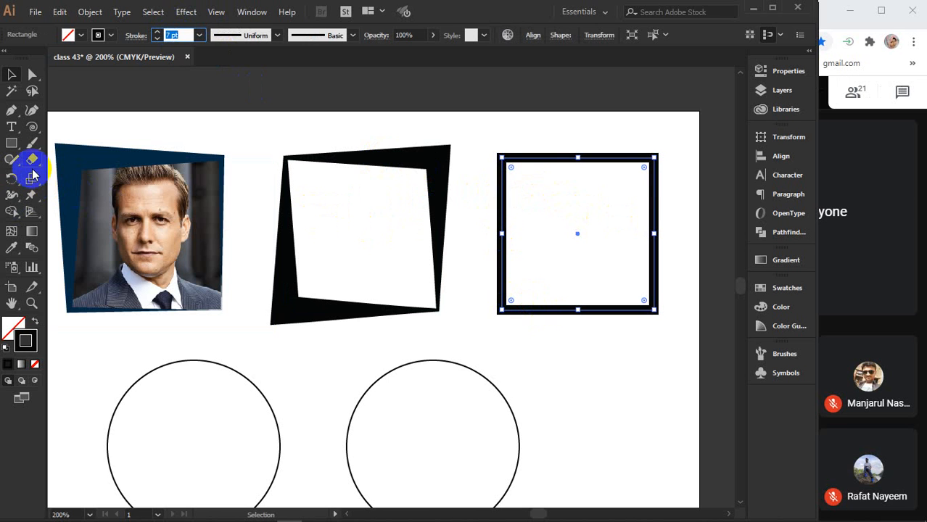
- Bulge the third square's stroke at the middle of all four sides with the Width tool and widen its upper-left corner to about 52 pt
click(12, 195)
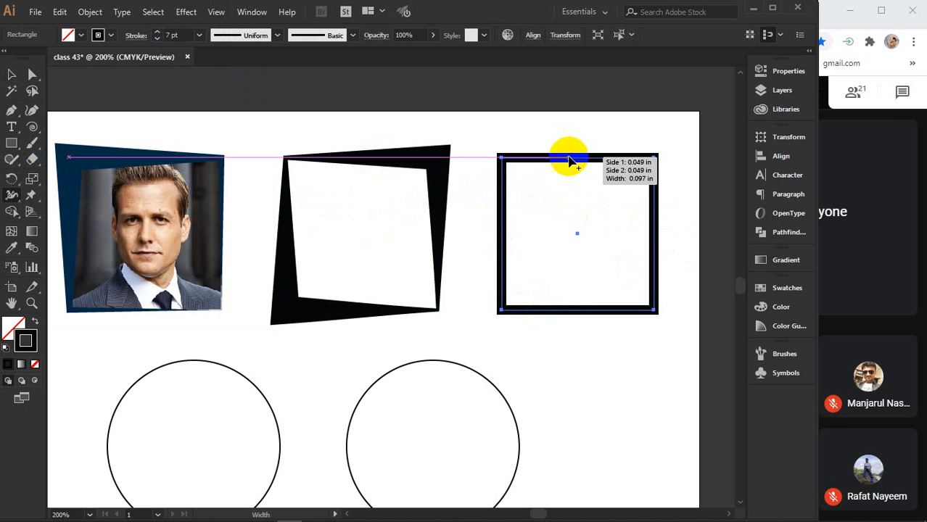
drag(576, 164, 582, 187)
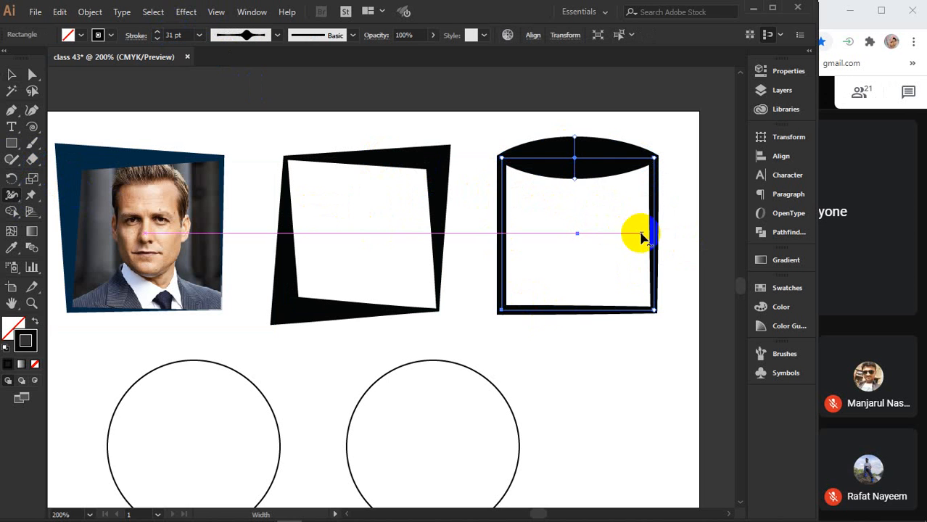
drag(655, 239, 675, 235)
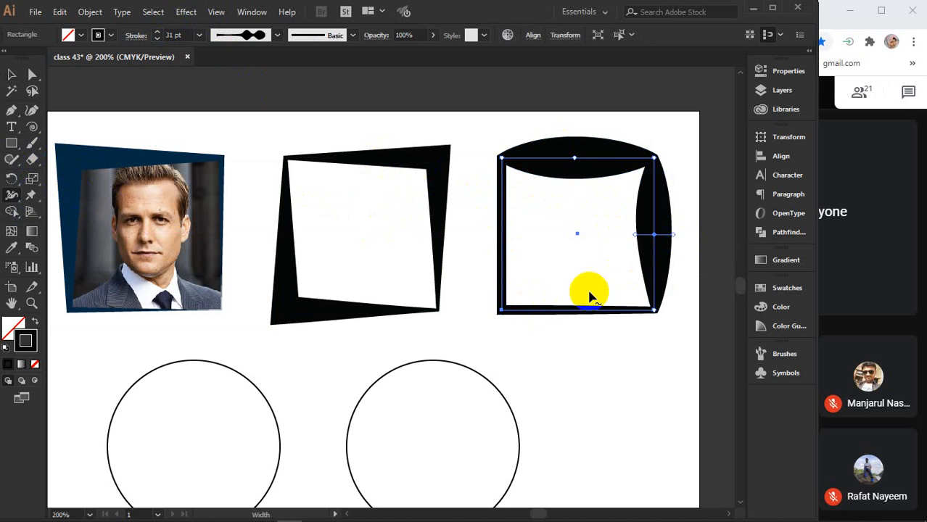
drag(587, 311, 585, 288)
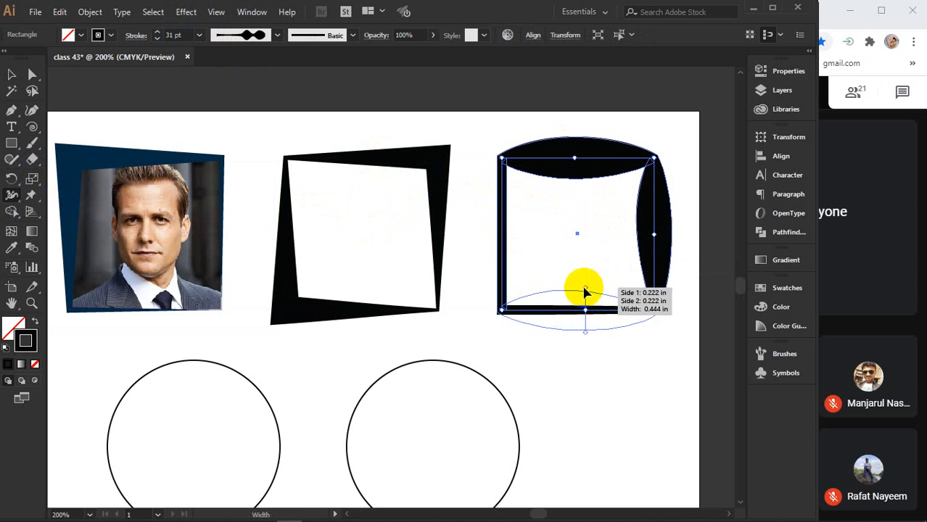
drag(506, 234, 534, 234)
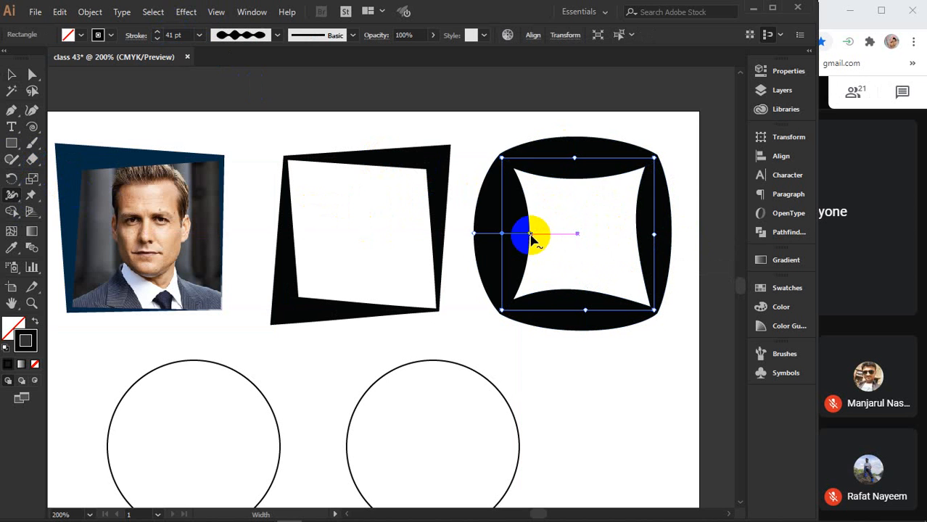
mouse_move(502, 157)
mouse_down()
mouse_move(517, 175)
mouse_move(533, 172)
mouse_move(530, 186)
mouse_up()
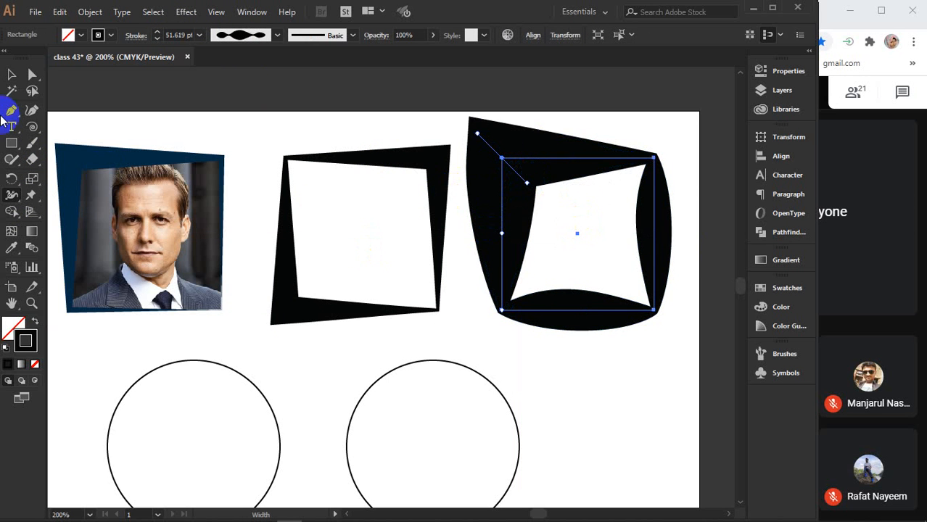
- Widen the first circle's stroke at its top anchor to about 46 pt with the Width tool, forming a crescent-like ring
click(10, 75)
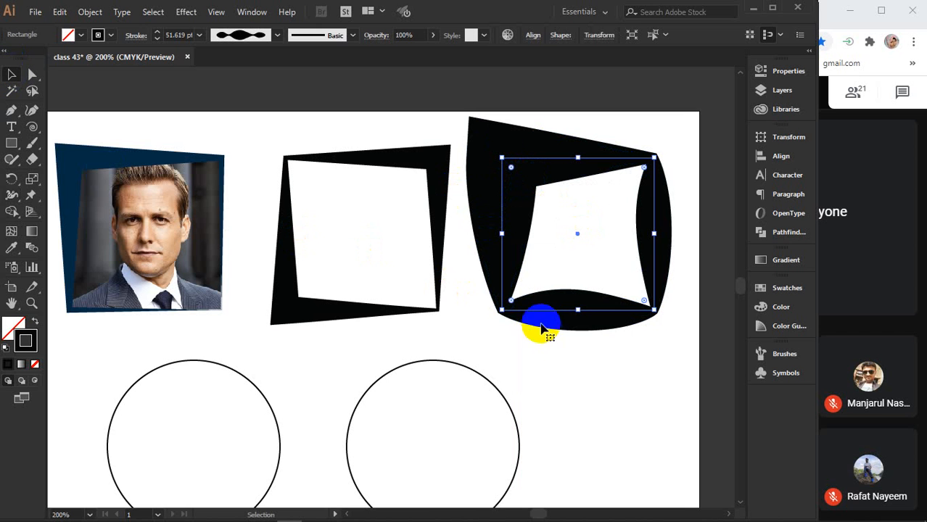
click(269, 408)
scroll(269, 405, down, 3)
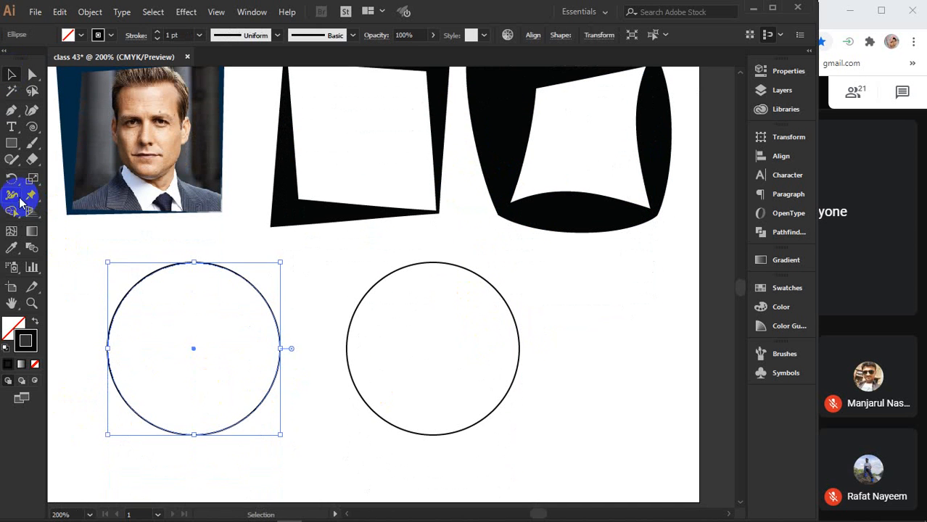
click(20, 203)
drag(193, 263, 193, 296)
click(12, 75)
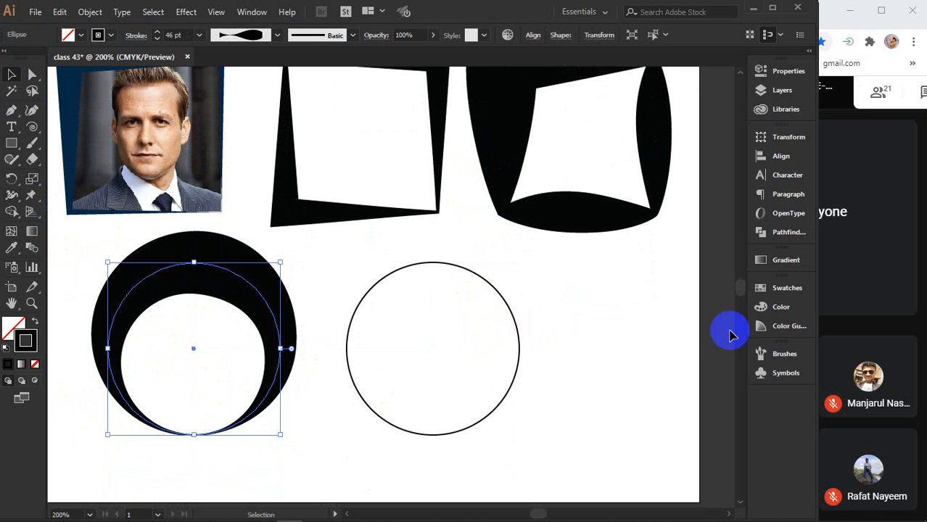
- Delete the third square frame and both circles from the artboard
drag(575, 291, 586, 179)
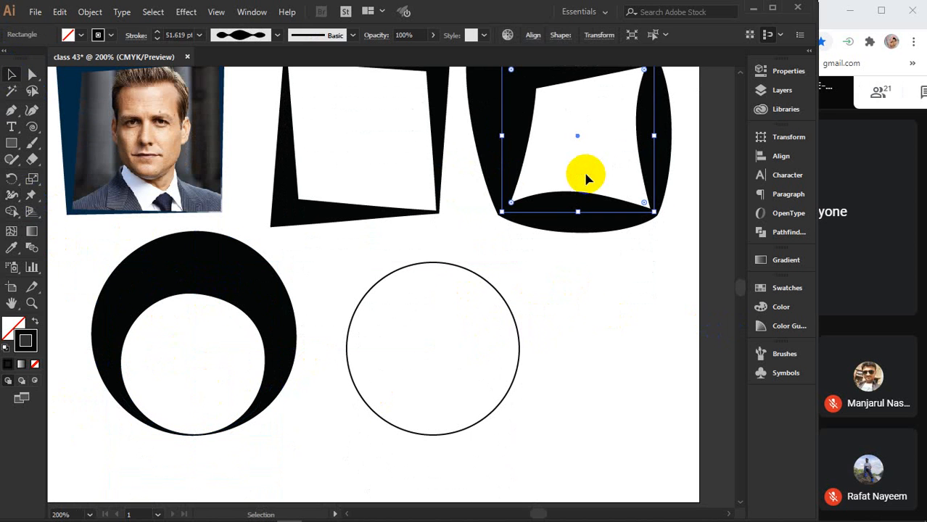
key(Delete)
drag(558, 318, 246, 408)
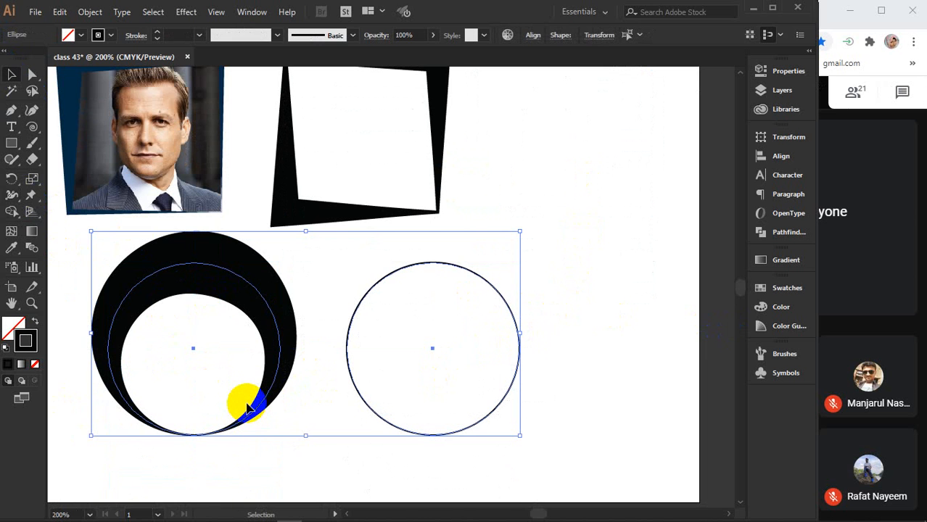
key(Delete)
scroll(251, 392, up, 3)
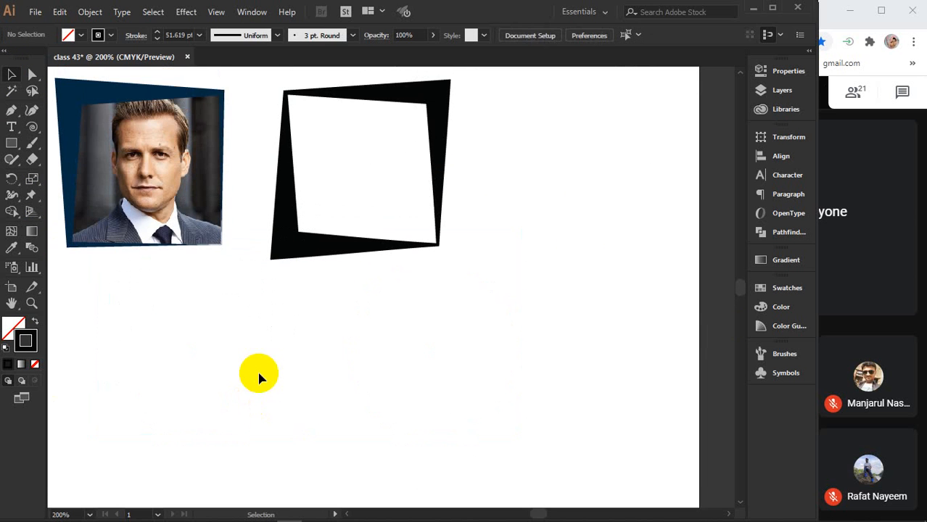
- Duplicate the black square frame onto the empty area beside the artboard, and delete that copy
click(67, 127)
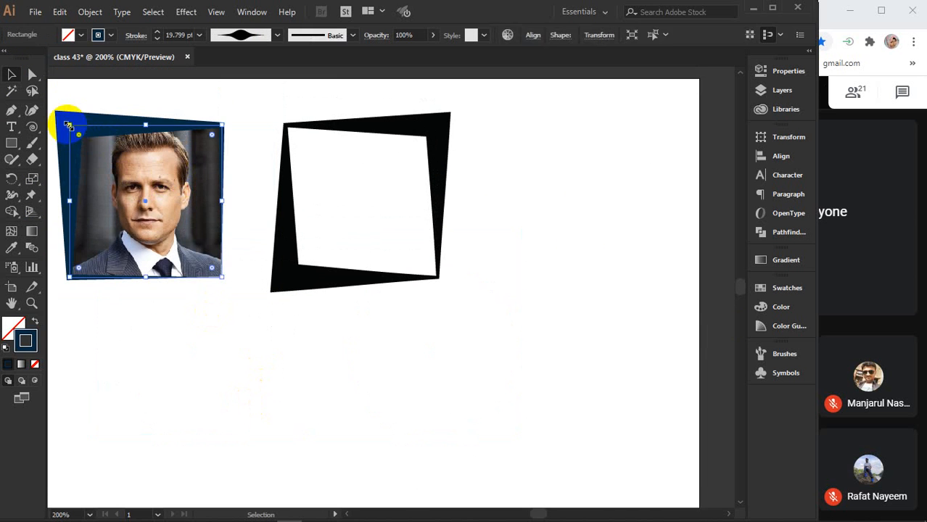
click(385, 125)
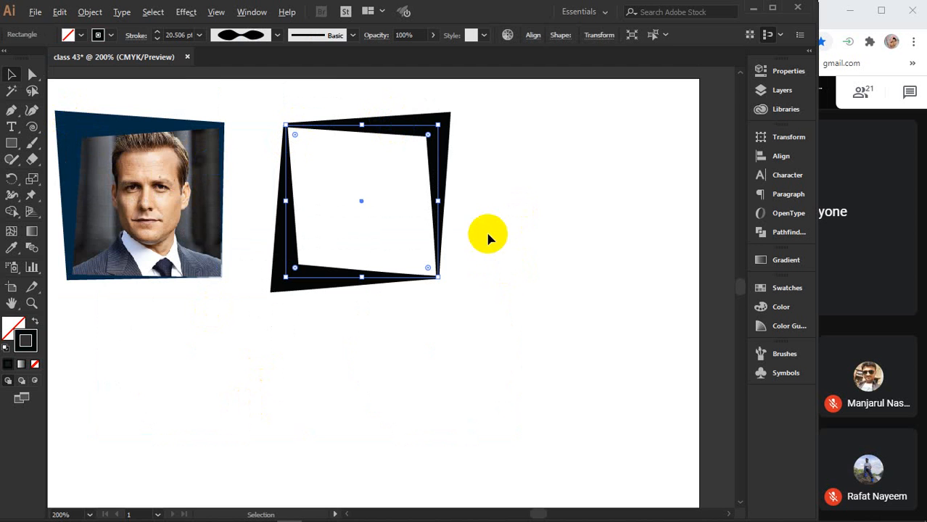
scroll(485, 230, down, 3)
drag(517, 303, 366, 284)
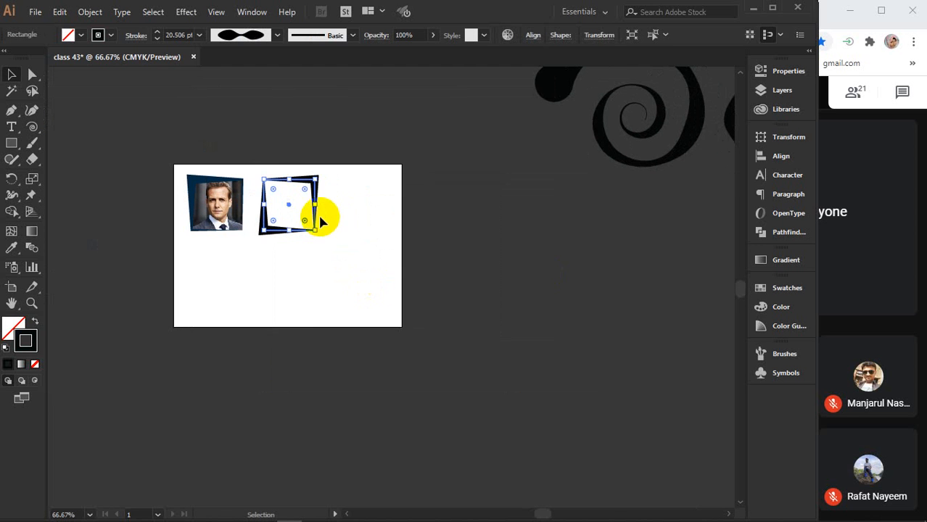
drag(314, 218, 517, 283)
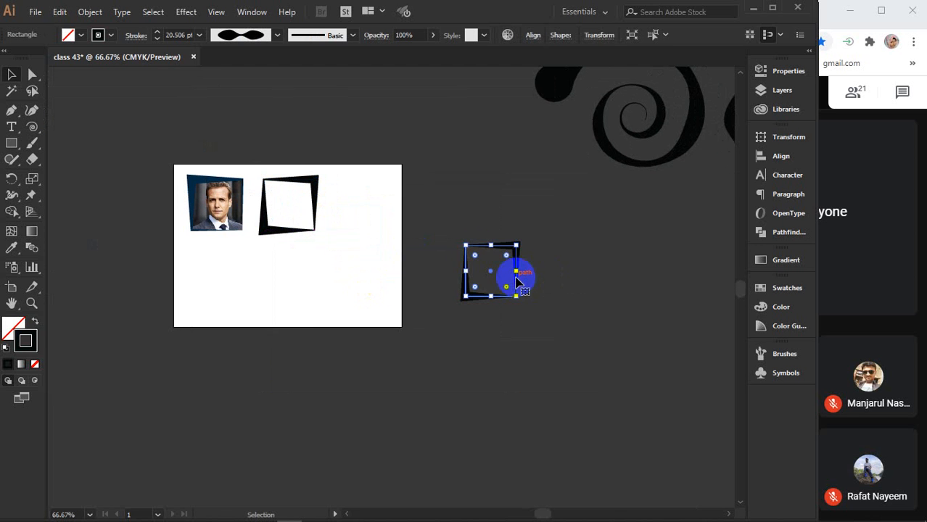
key(Delete)
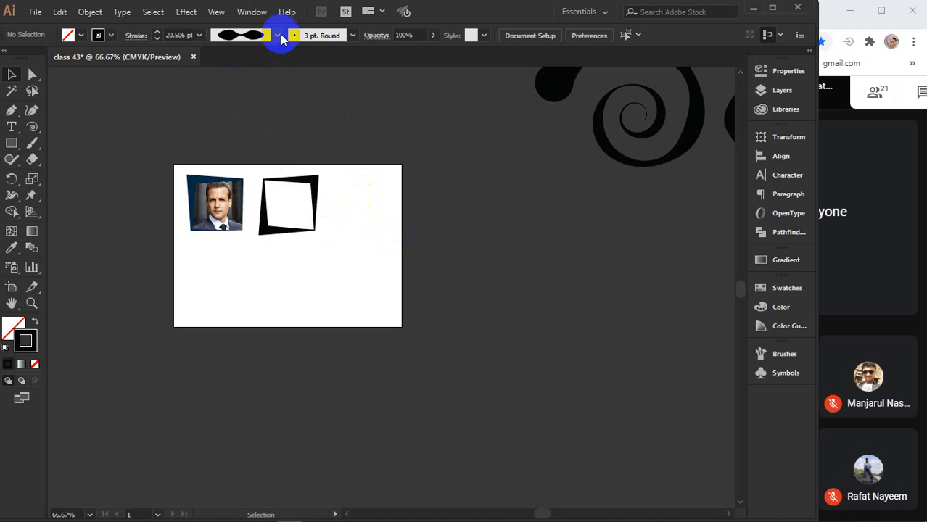
- Set the width profile to Uniform with no object selected, and look over the list of available profiles
click(276, 36)
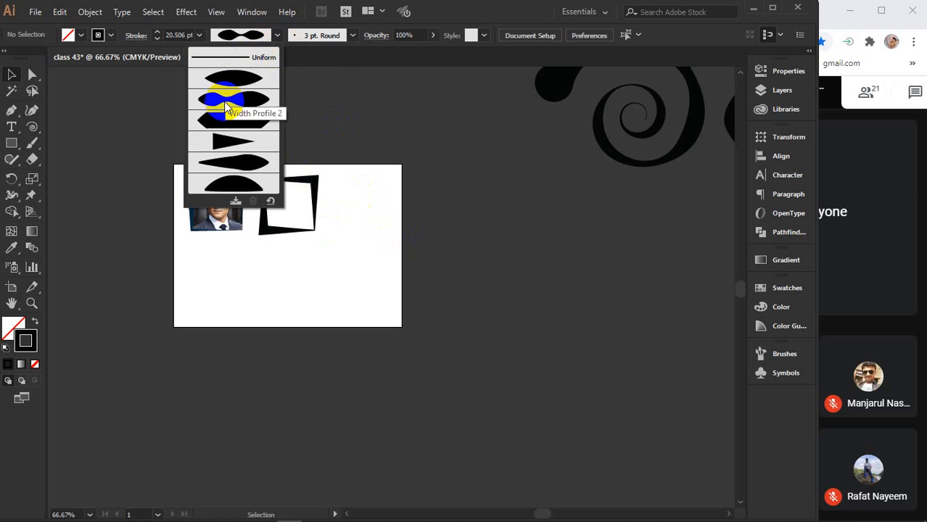
click(232, 57)
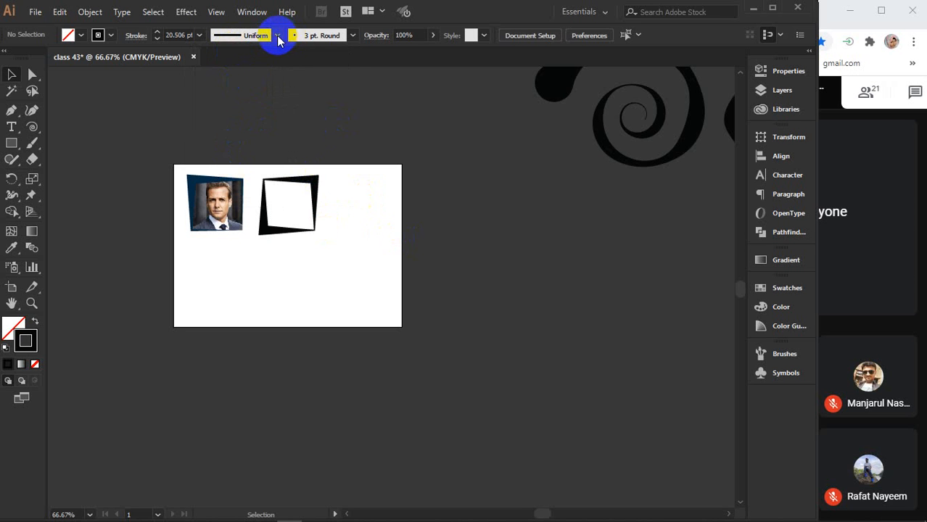
click(277, 36)
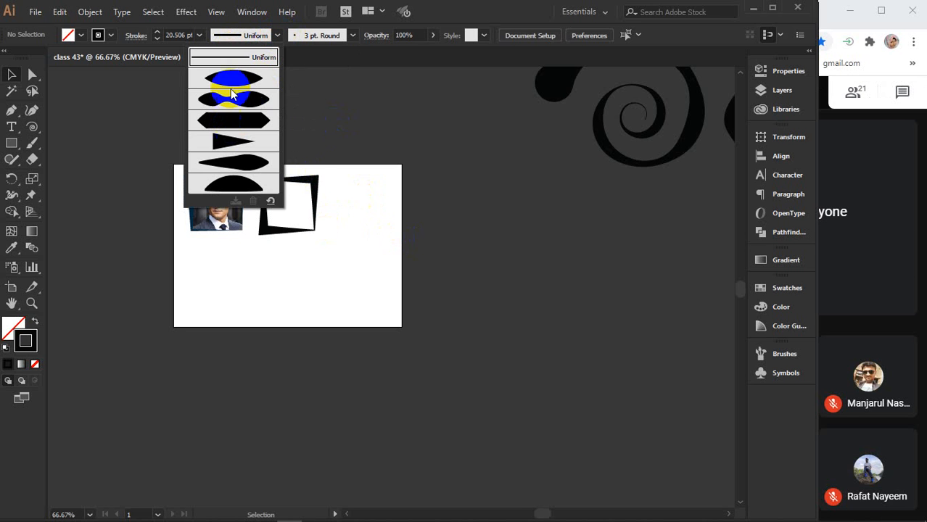
click(308, 186)
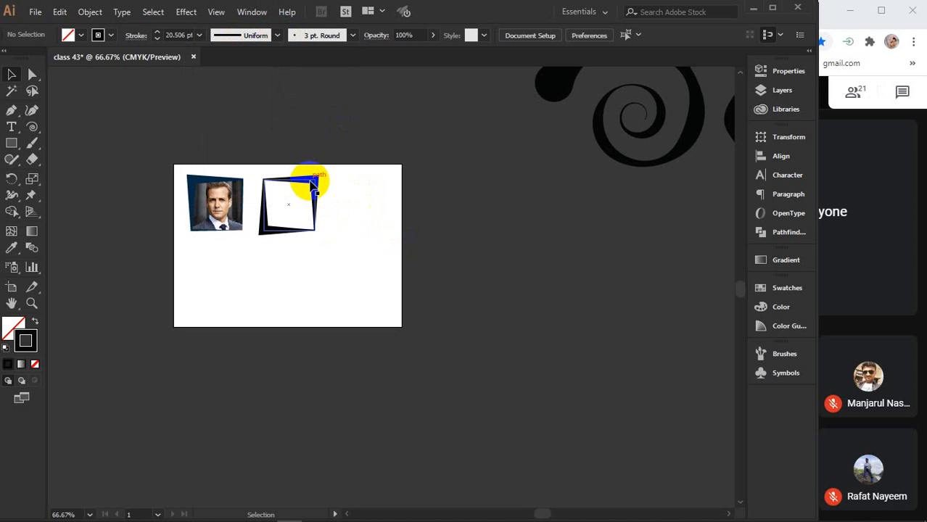
- Select the black square frame and display the Stroke panel with its full options beside the artboard
click(310, 186)
mouse_move(309, 181)
mouse_down()
mouse_move(254, 41)
mouse_move(309, 109)
mouse_move(259, 196)
mouse_move(313, 186)
mouse_up()
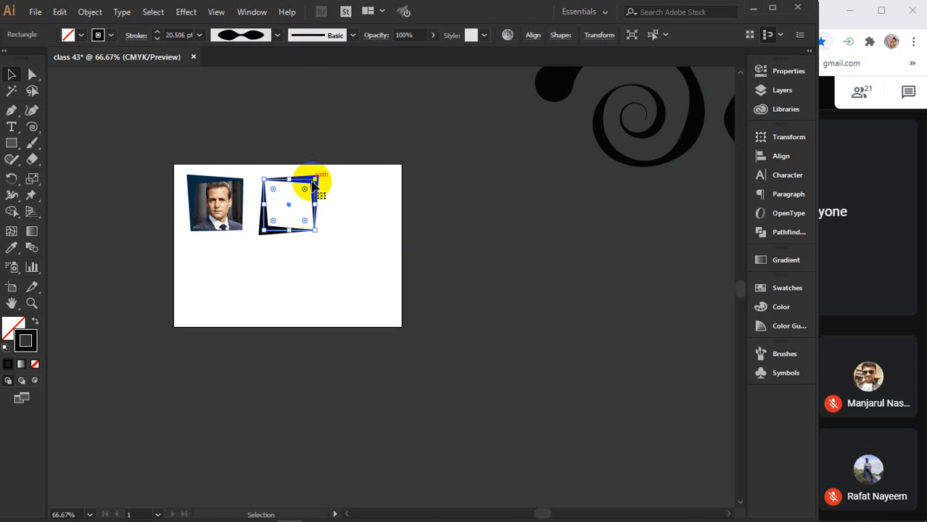
click(791, 71)
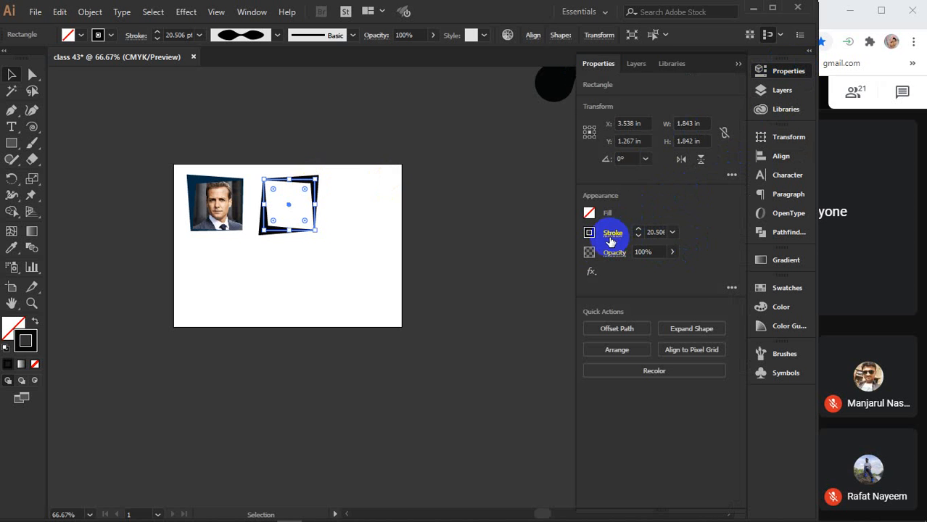
click(784, 76)
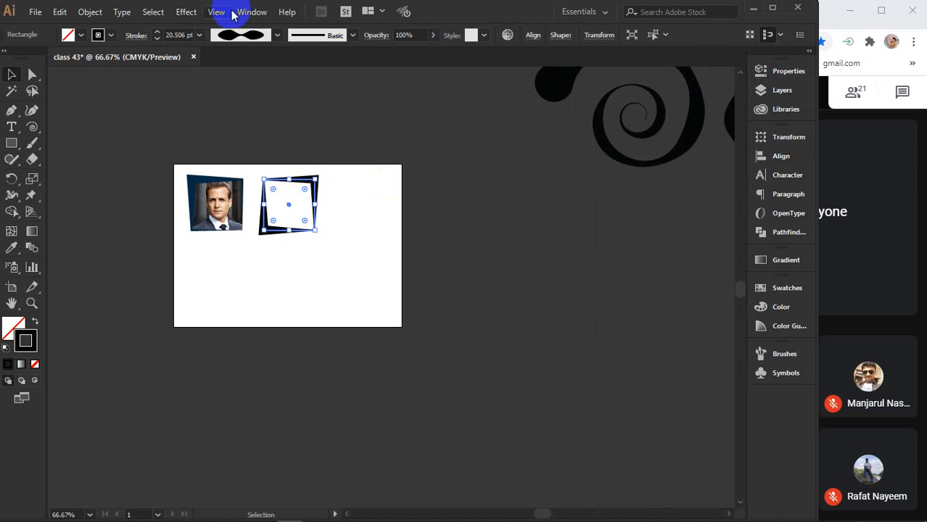
click(254, 12)
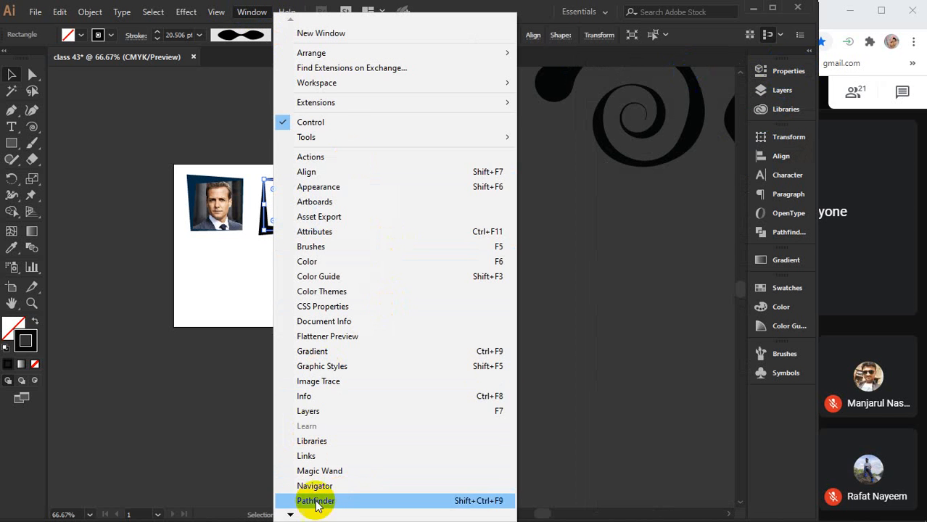
mouse_move(301, 515)
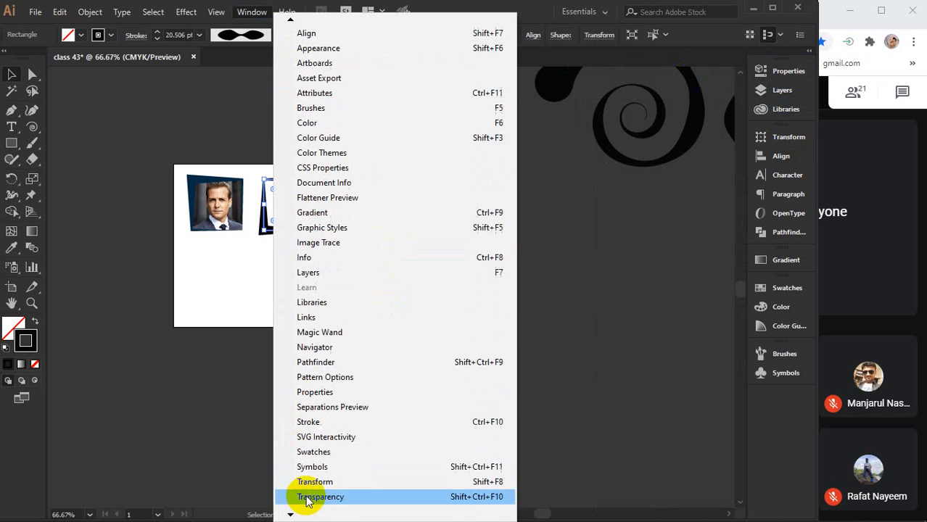
click(322, 427)
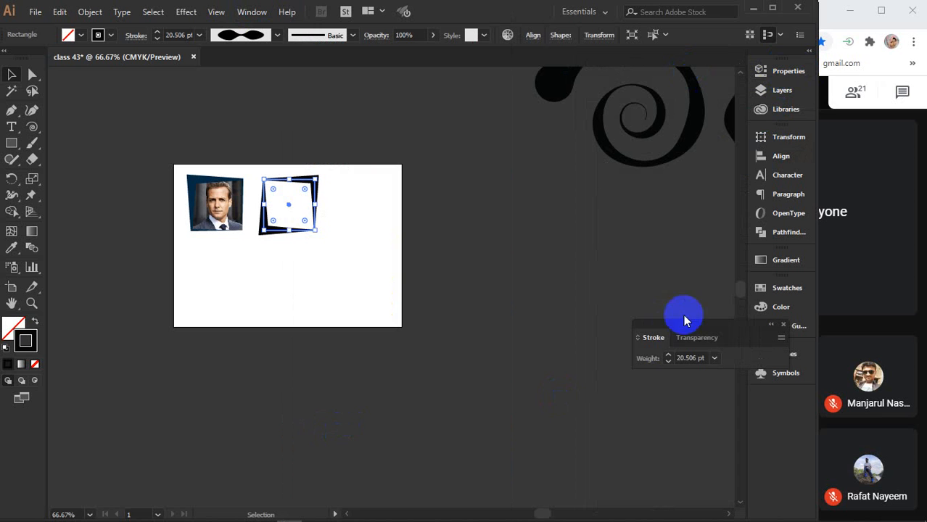
click(782, 339)
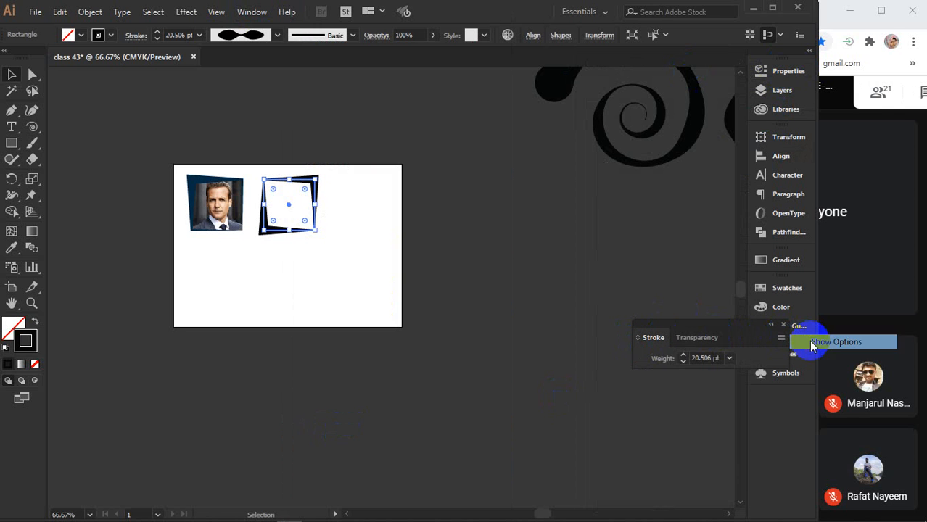
click(813, 341)
drag(707, 331, 574, 193)
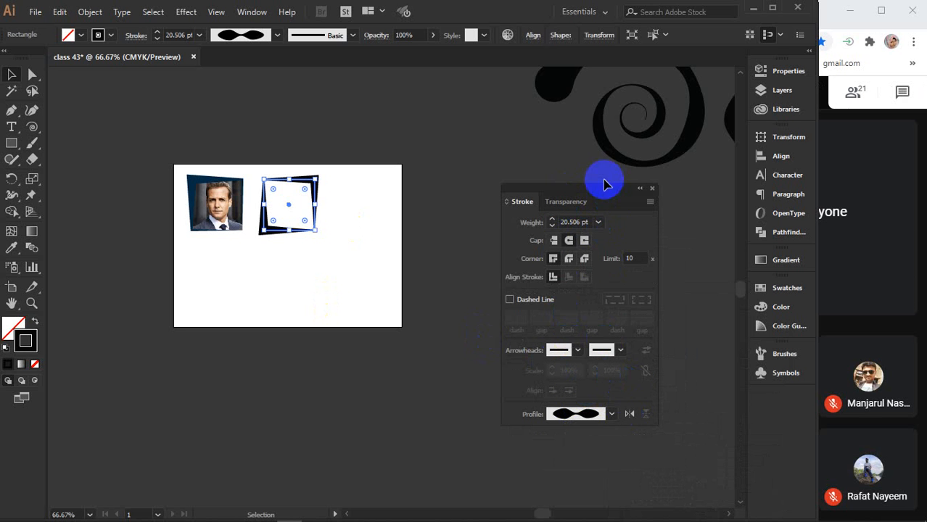
mouse_move(607, 185)
mouse_down()
mouse_move(595, 180)
mouse_move(573, 123)
mouse_up()
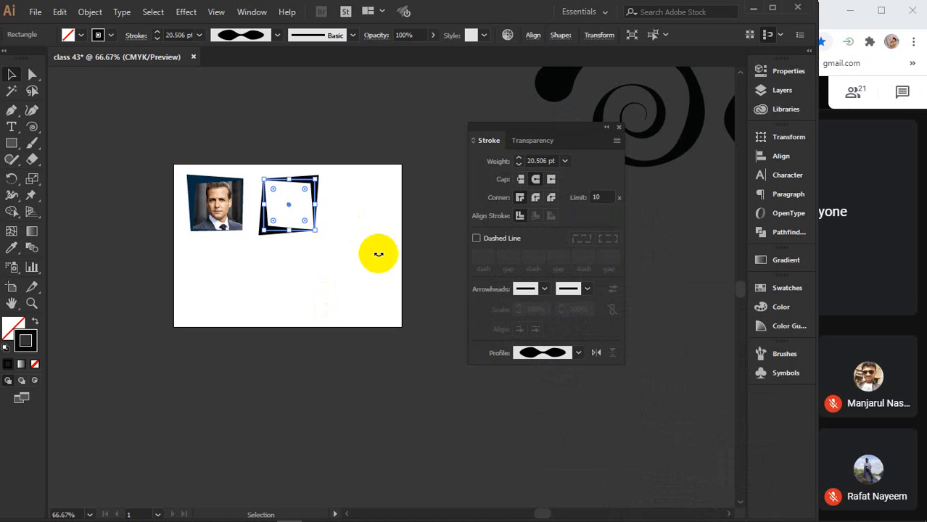
- Save the black frame's stroke shape as a variable width profile named 1, and check it in the profile list
click(580, 353)
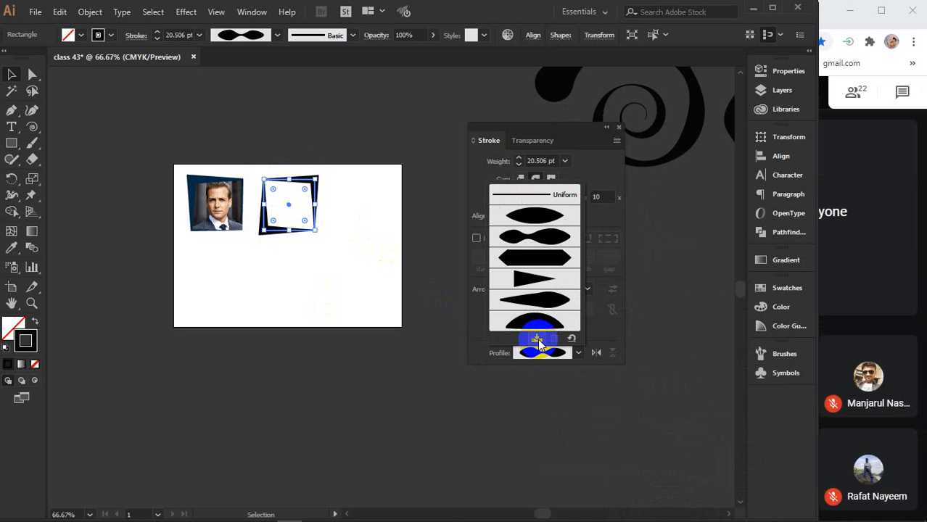
click(538, 339)
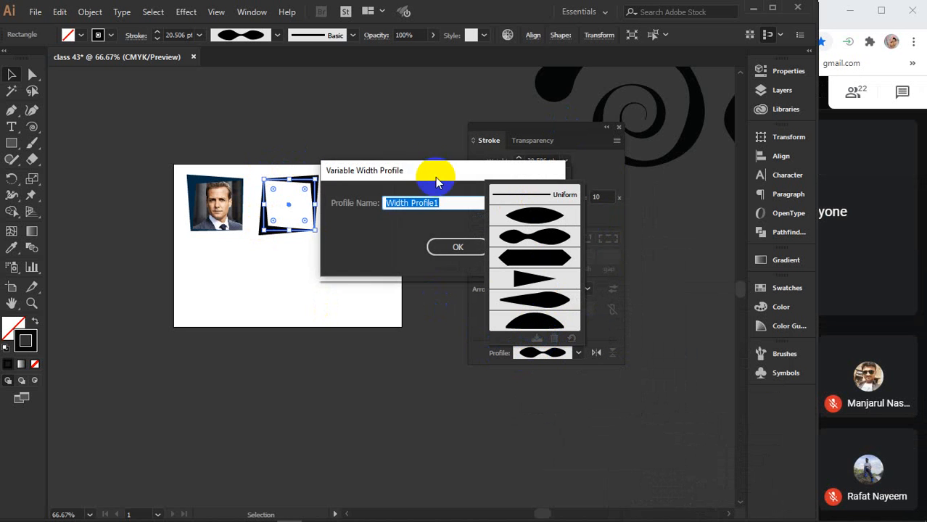
drag(435, 177, 274, 275)
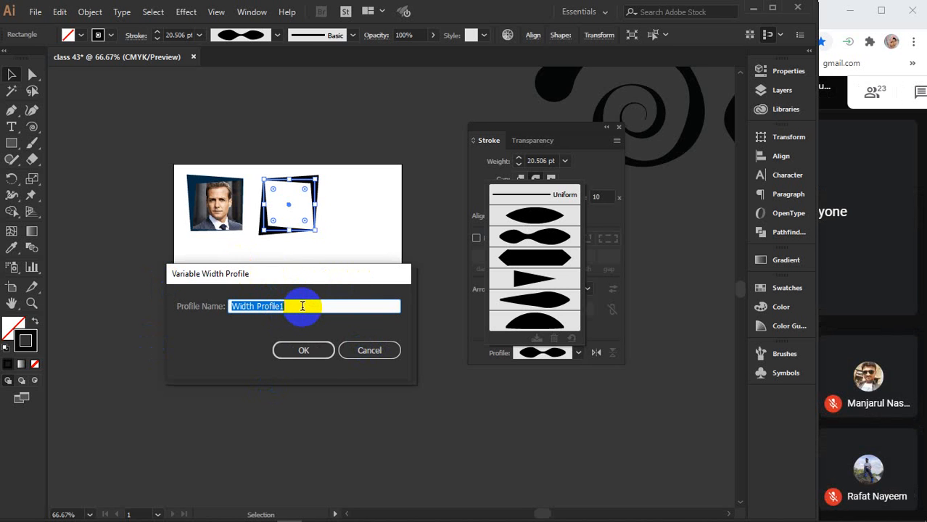
text(1)
click(303, 350)
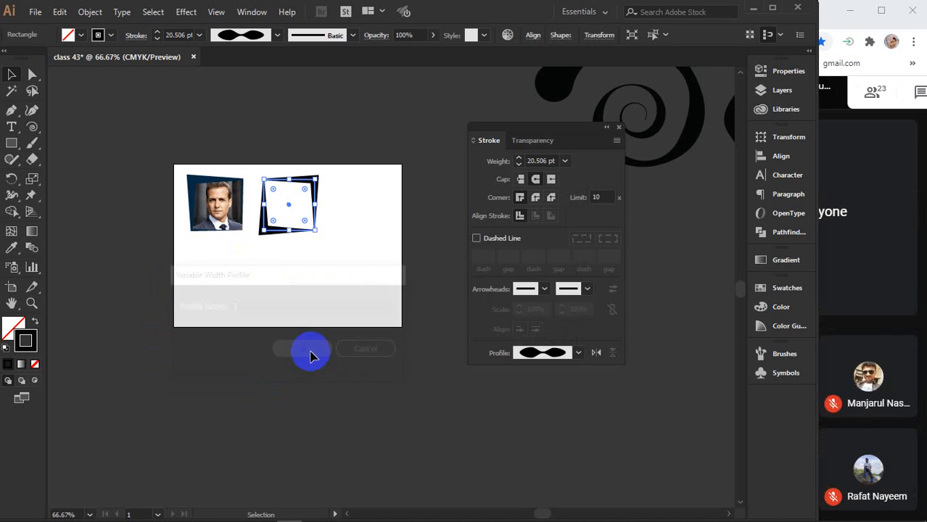
click(579, 354)
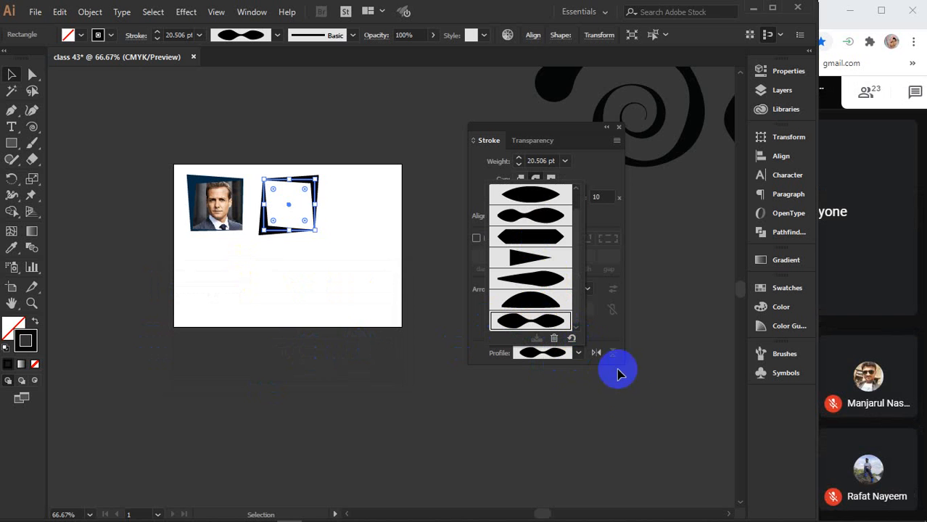
click(588, 373)
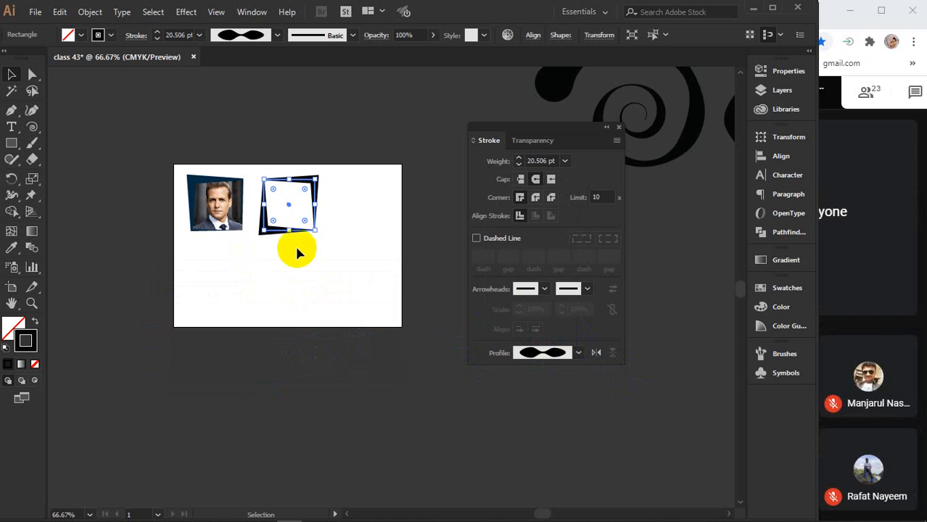
- Replace the black frame with a new square drawn to the lower right of the photo frame, with a 7 pt stroke
key(Delete)
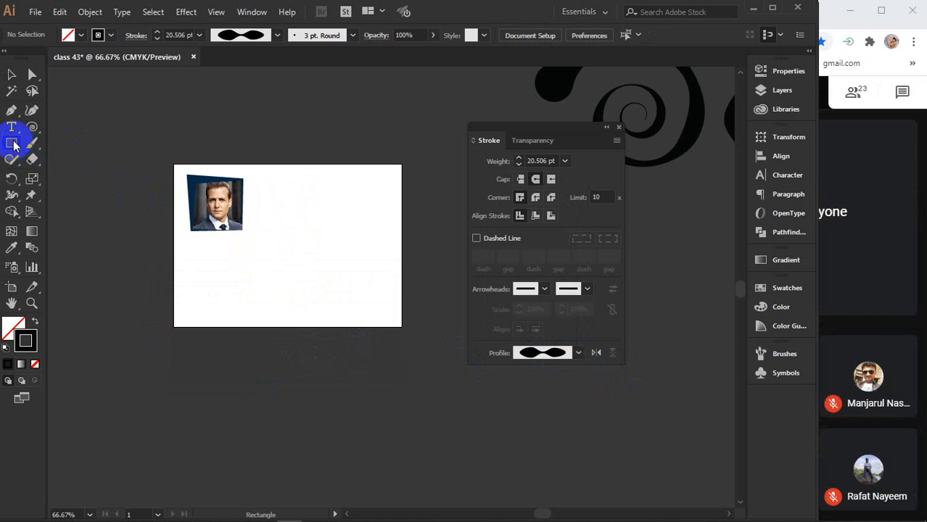
drag(270, 238, 335, 301)
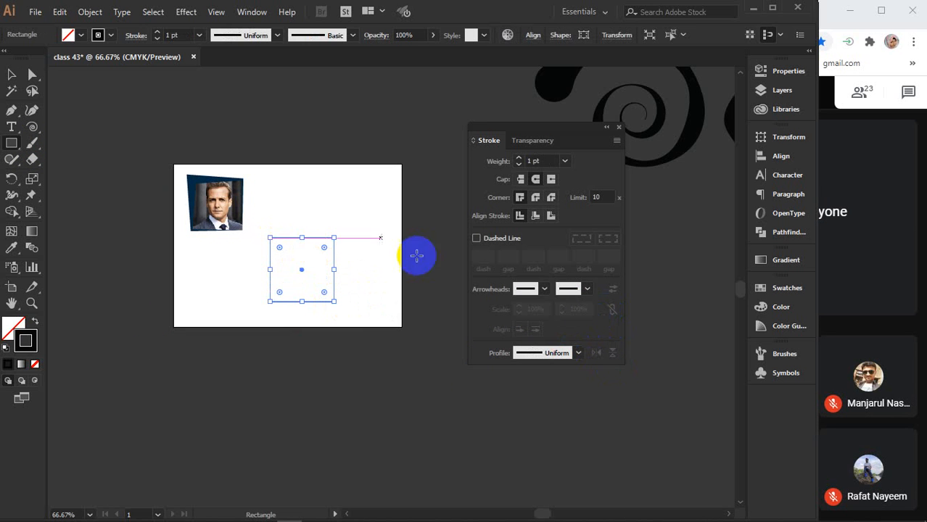
text(3)
key(Return)
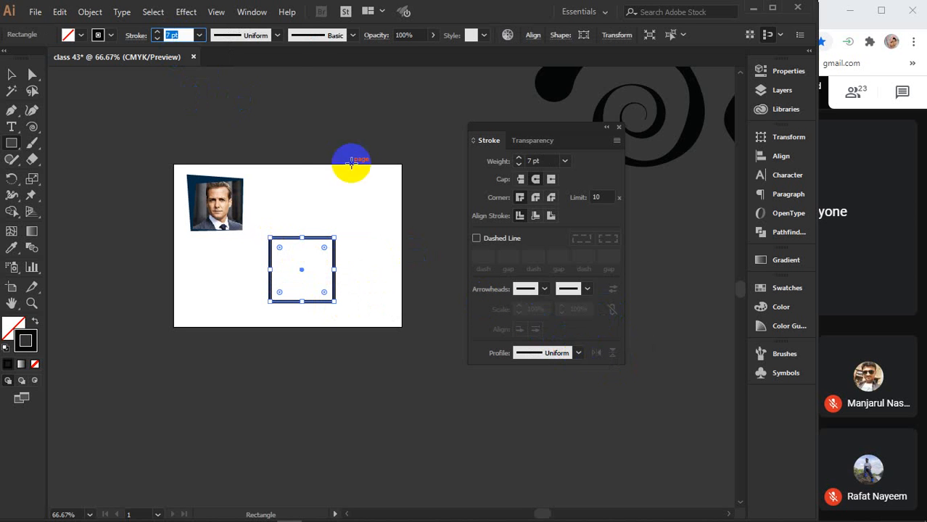
- Apply the saved width profile 1 to the new square, and set its stroke weight to 18 pt
click(276, 40)
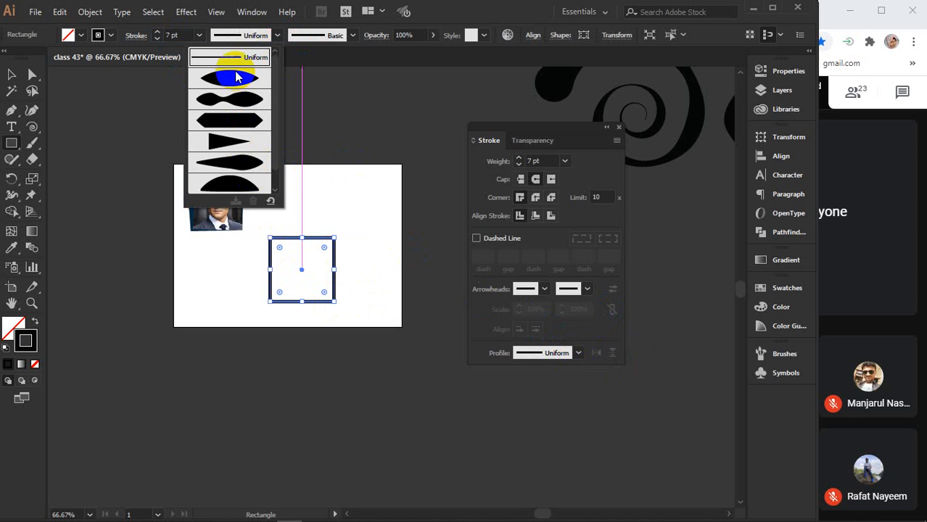
click(280, 40)
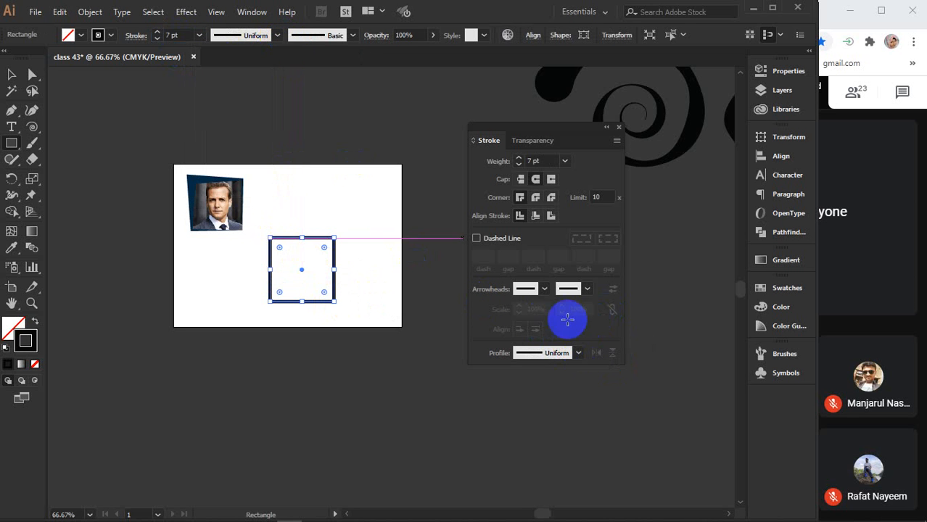
click(578, 353)
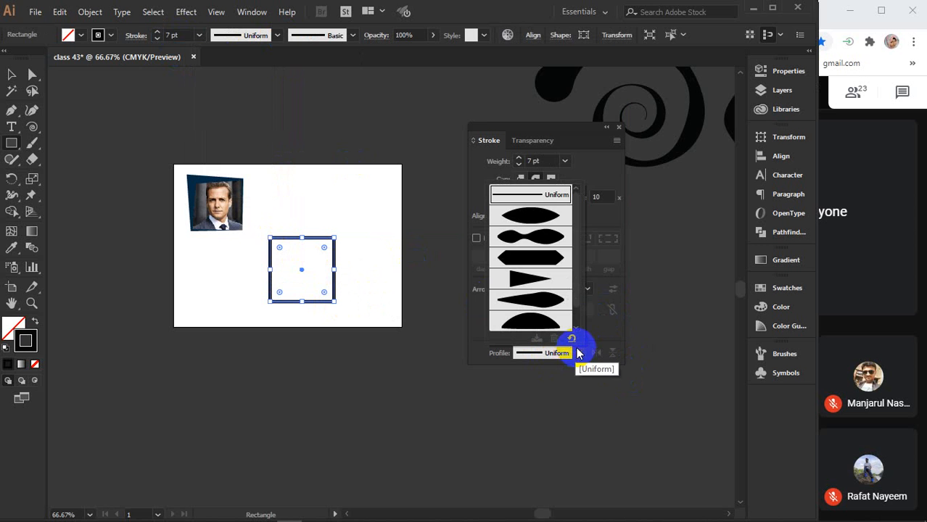
click(526, 238)
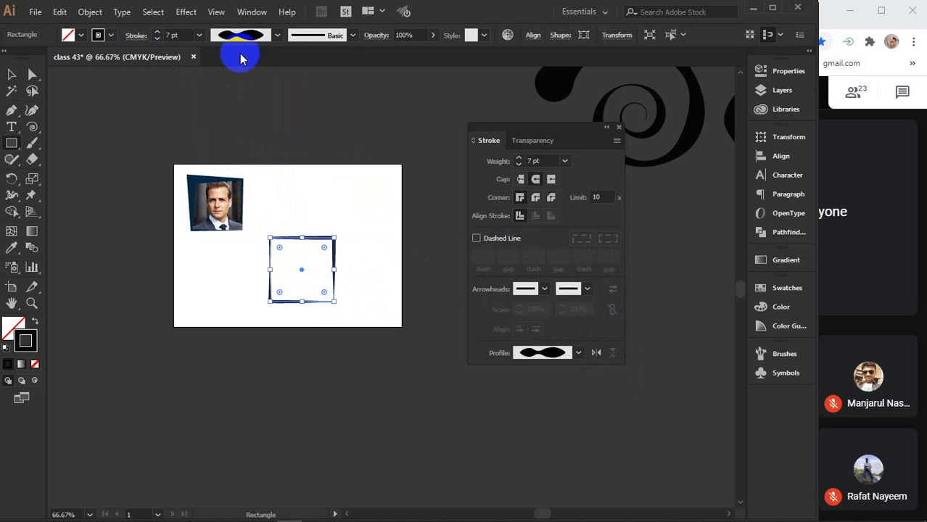
click(171, 35)
text(17)
key(Return)
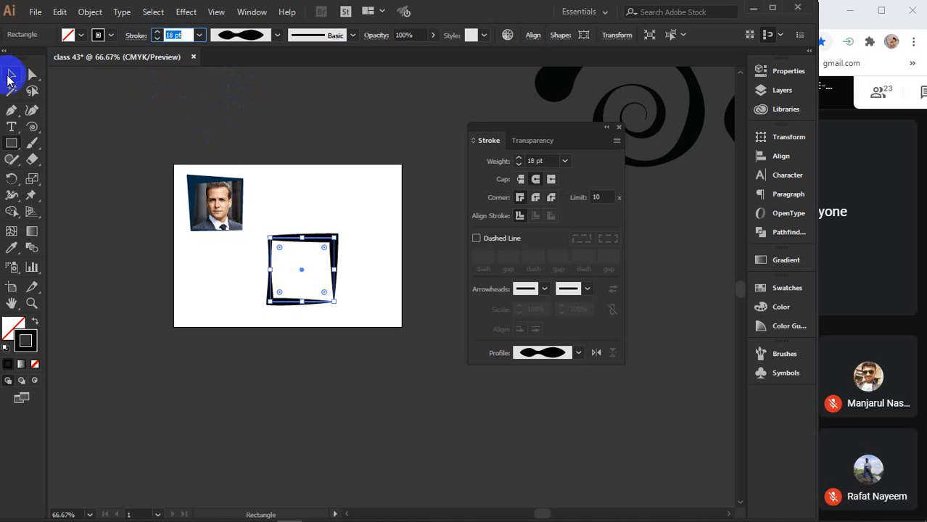
- Delete the new square frame and move the black vase shape onto the artboard beside the photo frame
click(11, 73)
drag(325, 196, 357, 292)
key(Delete)
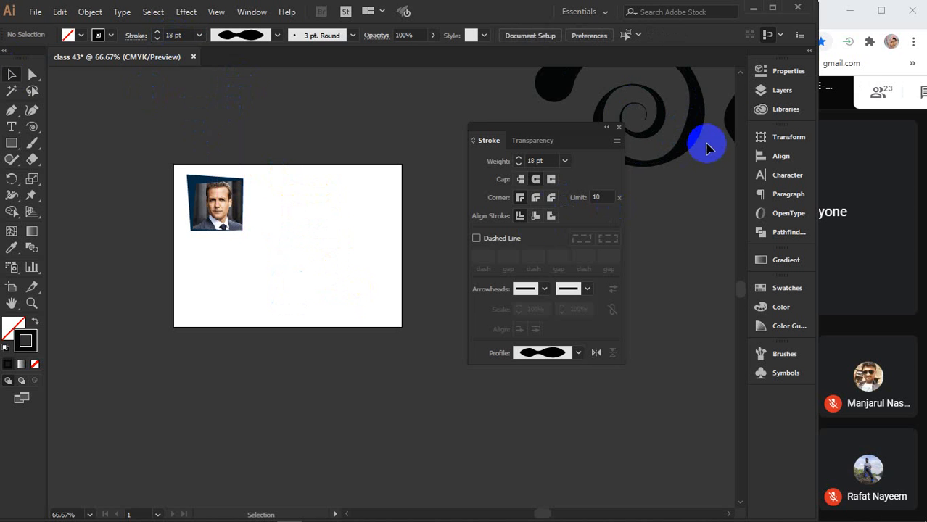
mouse_move(734, 127)
mouse_down()
mouse_move(654, 201)
mouse_move(515, 260)
mouse_move(265, 327)
mouse_move(284, 270)
mouse_up()
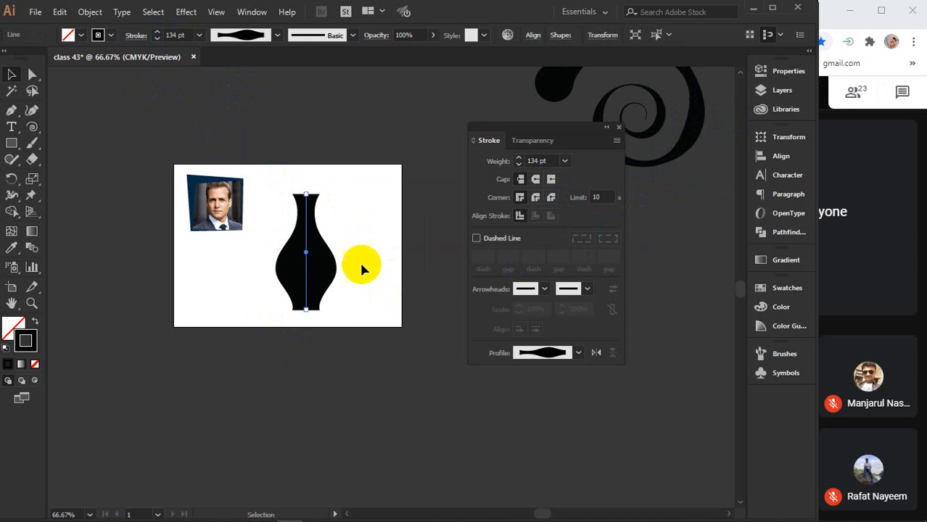
- Save the vase's stroke shape as a variable width profile named vase, and check it in the profile list
click(578, 354)
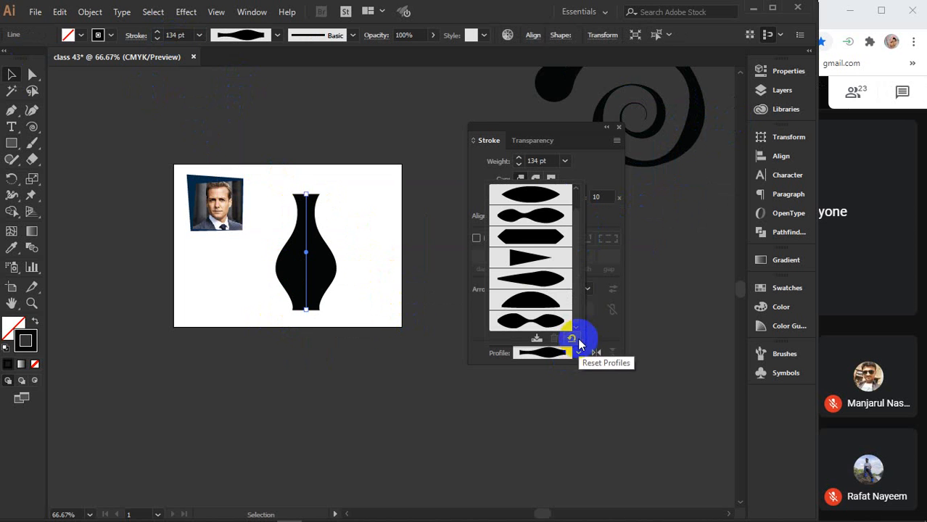
click(536, 340)
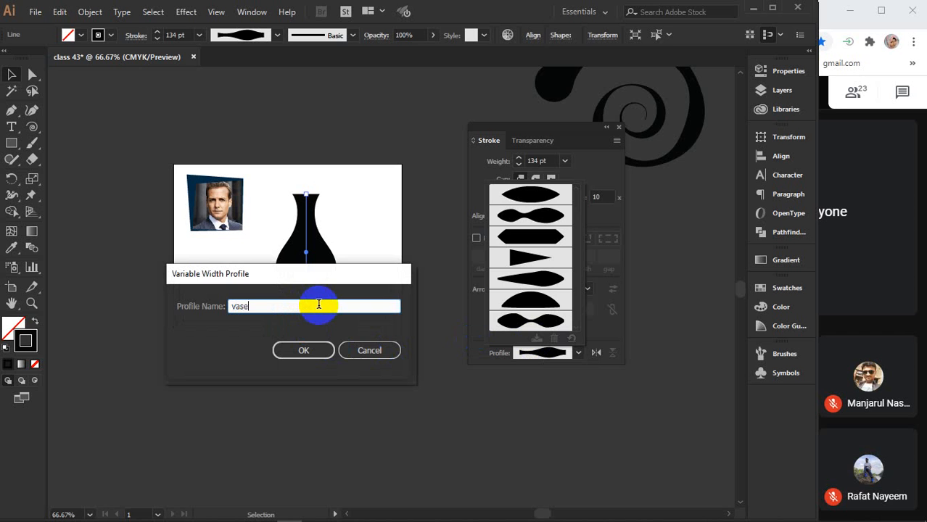
click(304, 351)
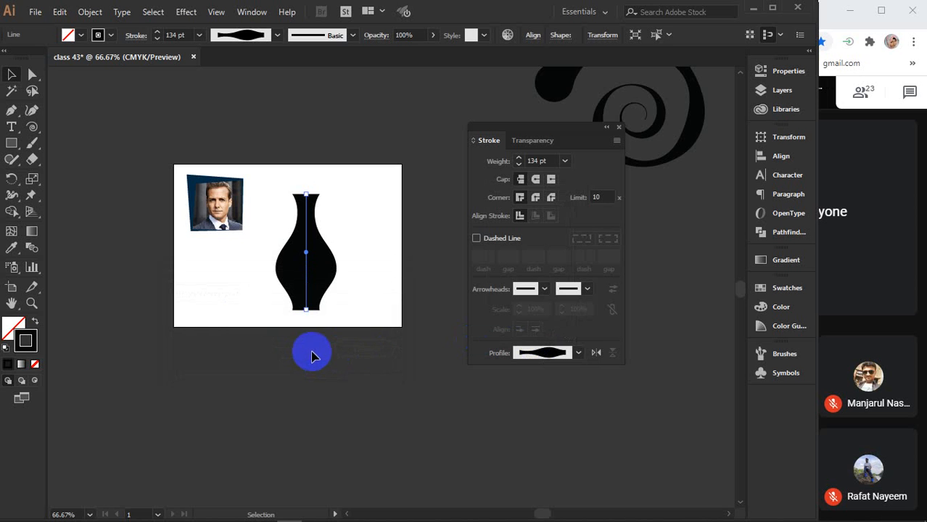
click(580, 353)
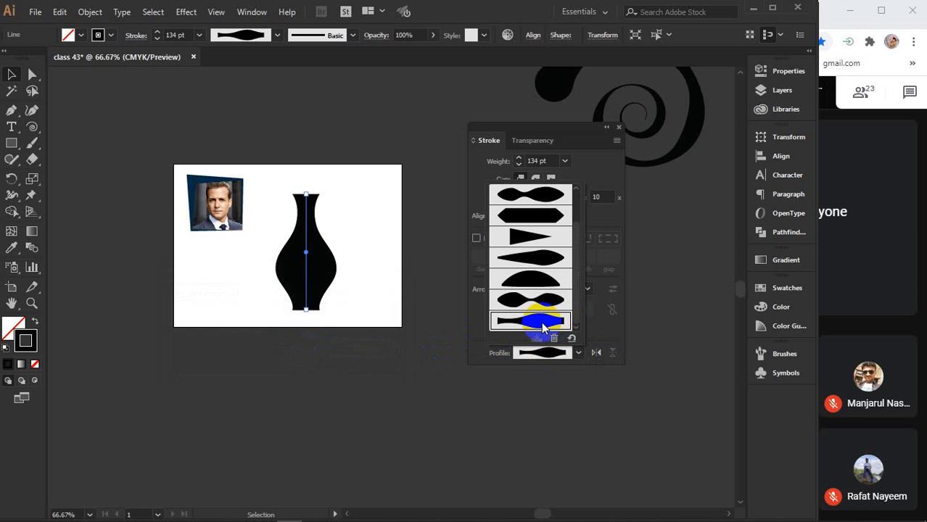
- Draw a vertical straight line below the artboard with the Line Segment tool, and move it beside the vase
click(33, 128)
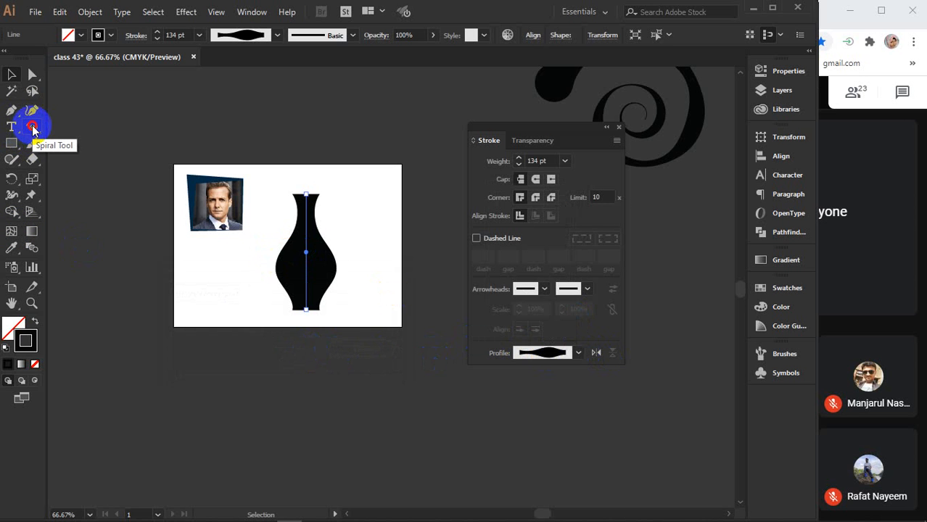
drag(32, 129, 99, 124)
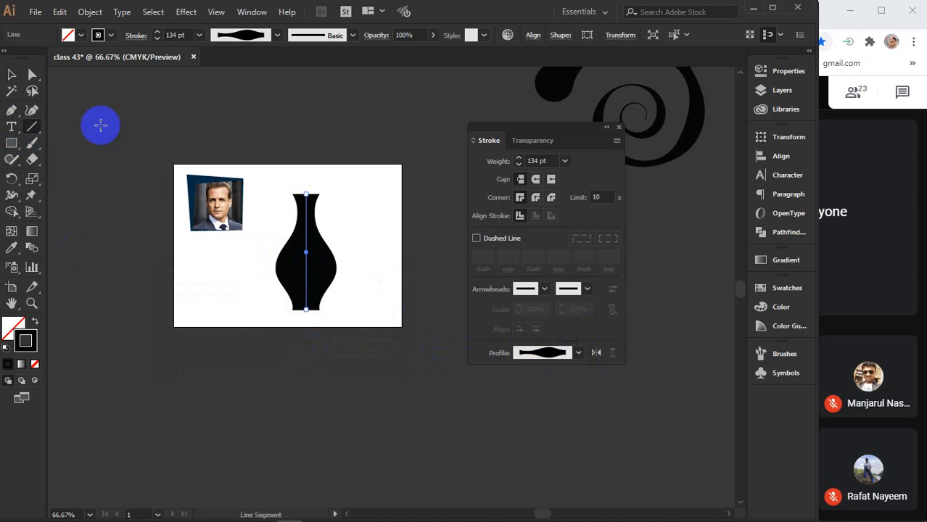
drag(322, 337, 322, 456)
click(579, 353)
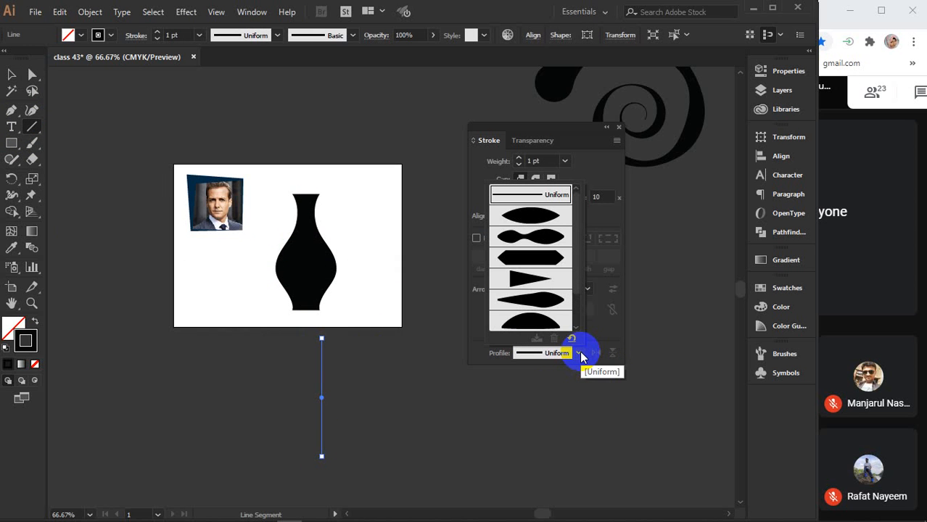
click(11, 79)
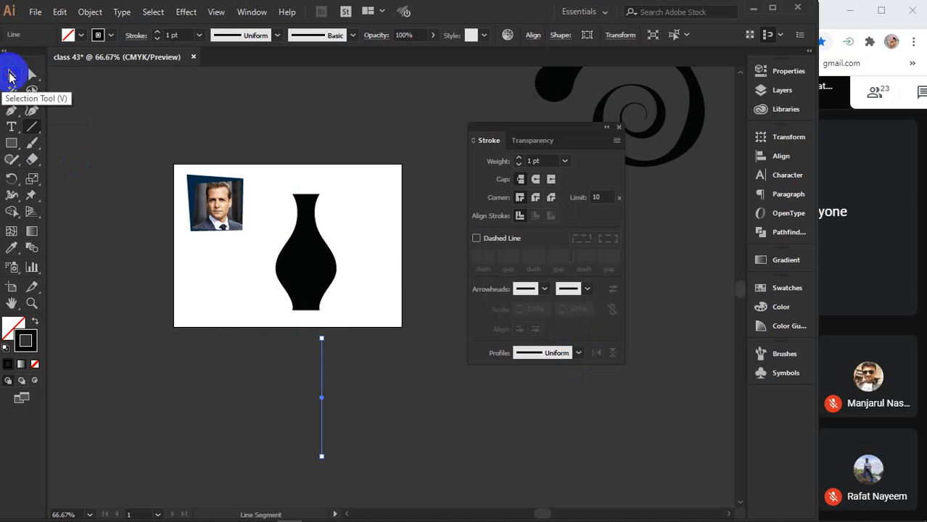
click(11, 74)
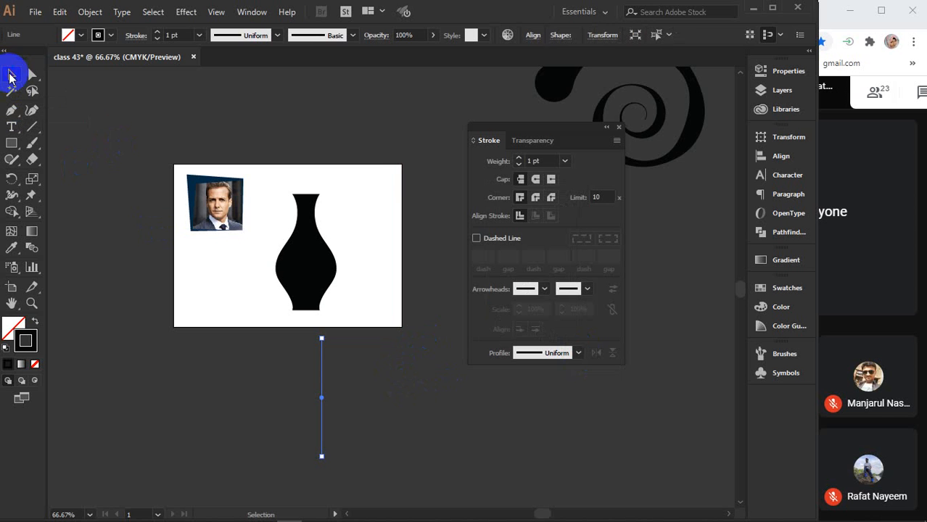
click(363, 341)
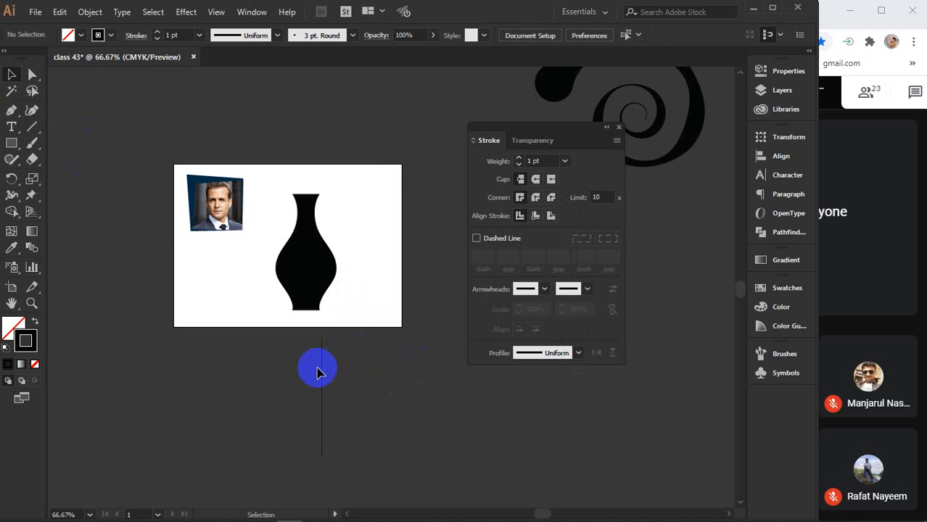
drag(325, 375, 378, 227)
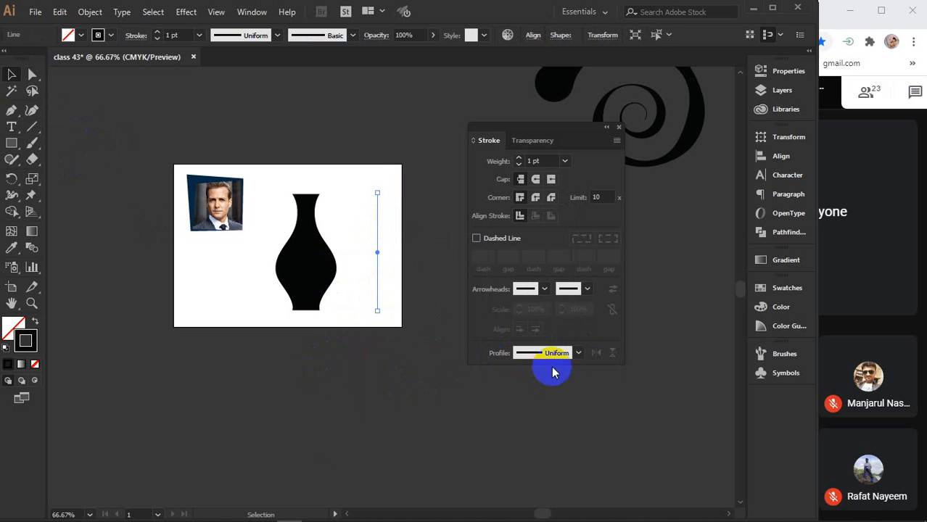
- Apply the saved vase width profile to the vertical line, and set its stroke weight to 109 pt
click(579, 353)
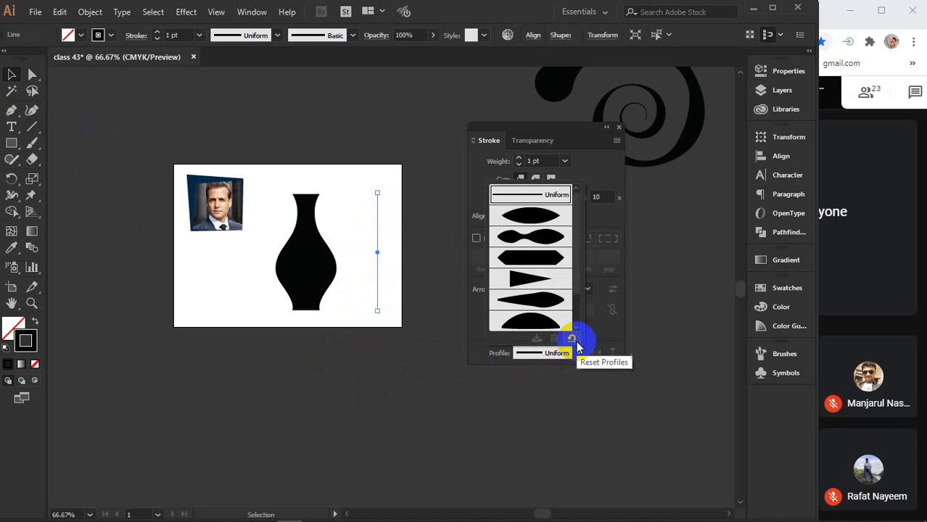
scroll(578, 270, down, 3)
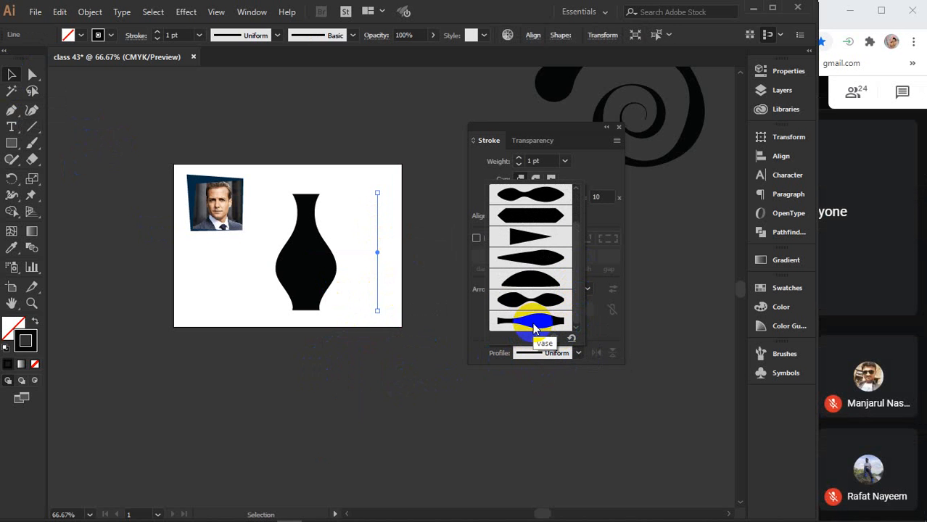
click(534, 328)
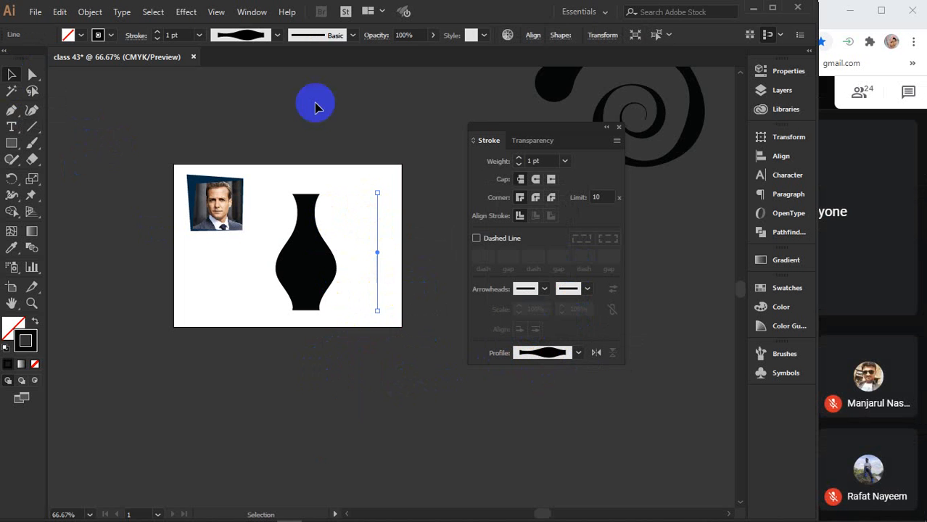
click(177, 36)
text(5)
key(Return)
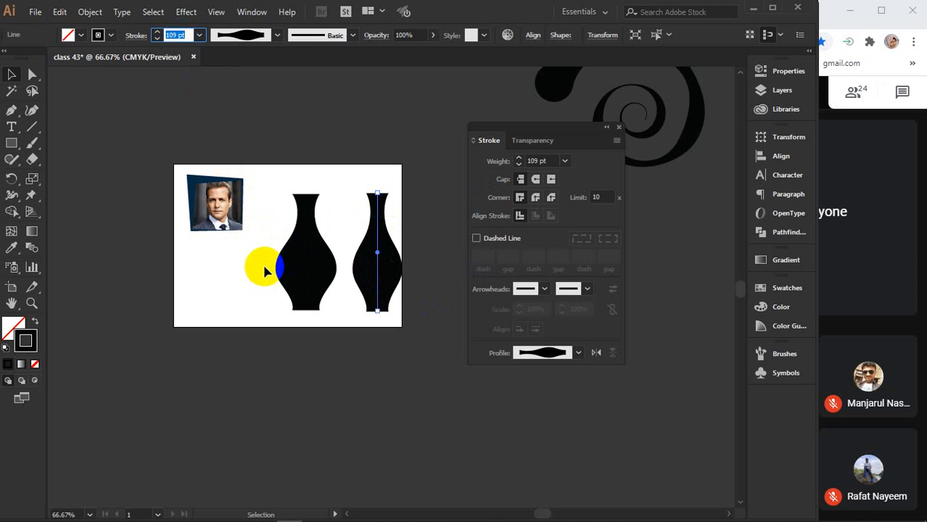
- Delete both vases and move the large black spiral to the lower part of the artboard
drag(265, 272, 383, 301)
key(Delete)
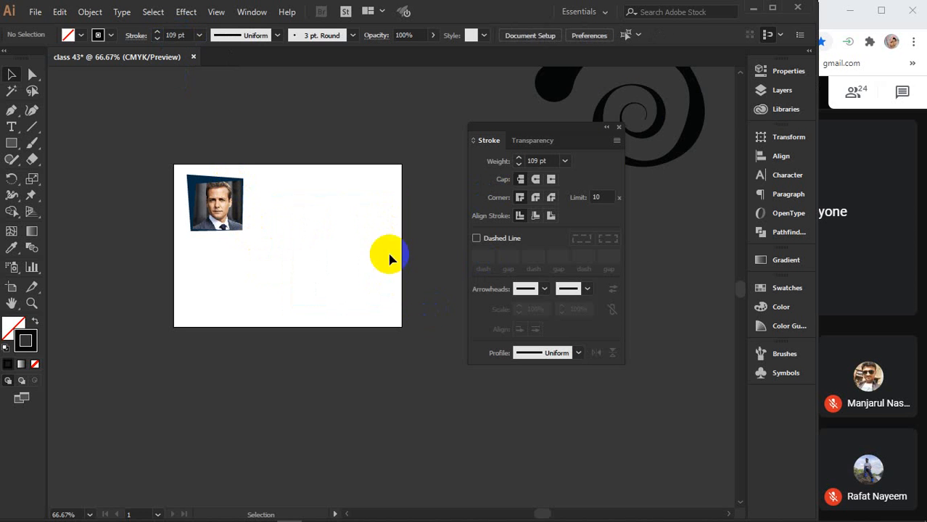
drag(693, 135, 345, 367)
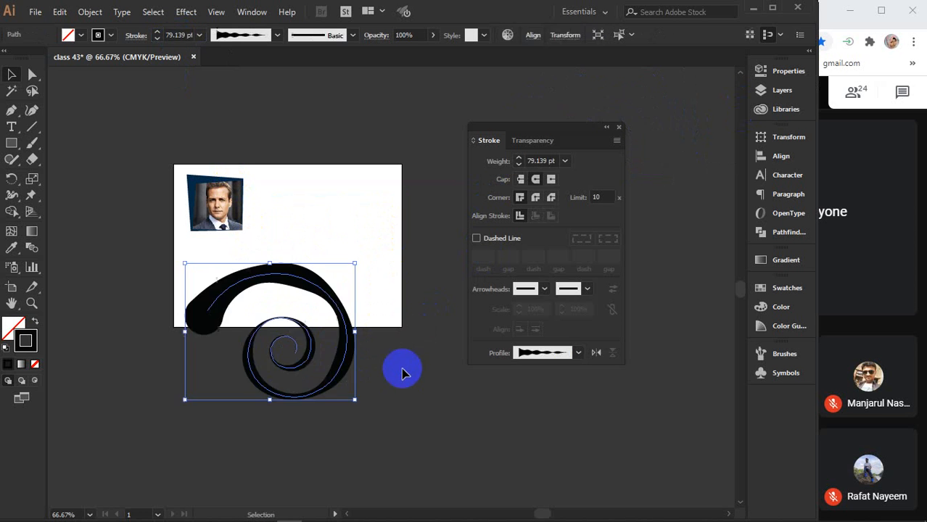
- Save the spiral's stroke shape as a variable width profile under the suggested name Width Profile1
click(578, 355)
click(533, 339)
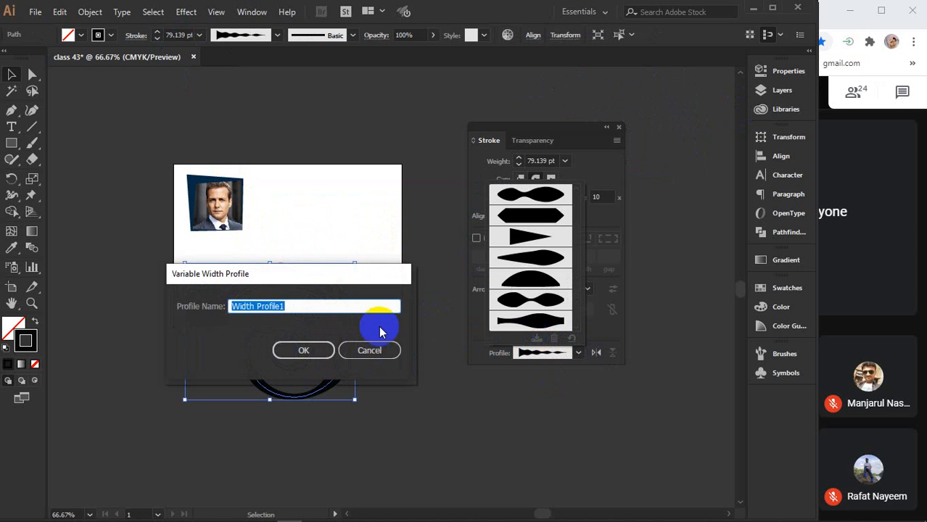
click(303, 349)
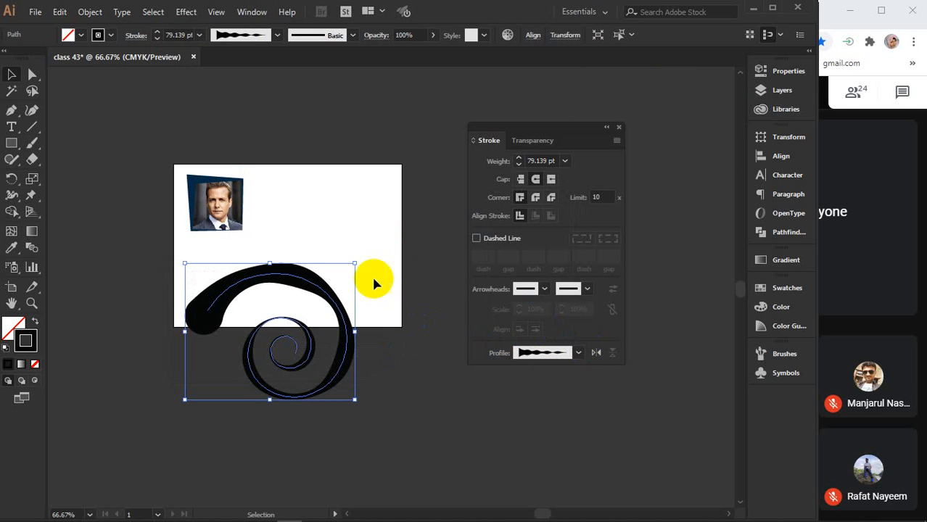
- Replace the black spiral with a newly drawn one over the artboard's lower-left corner, with a uniform 20 pt stroke
key(Delete)
click(22, 146)
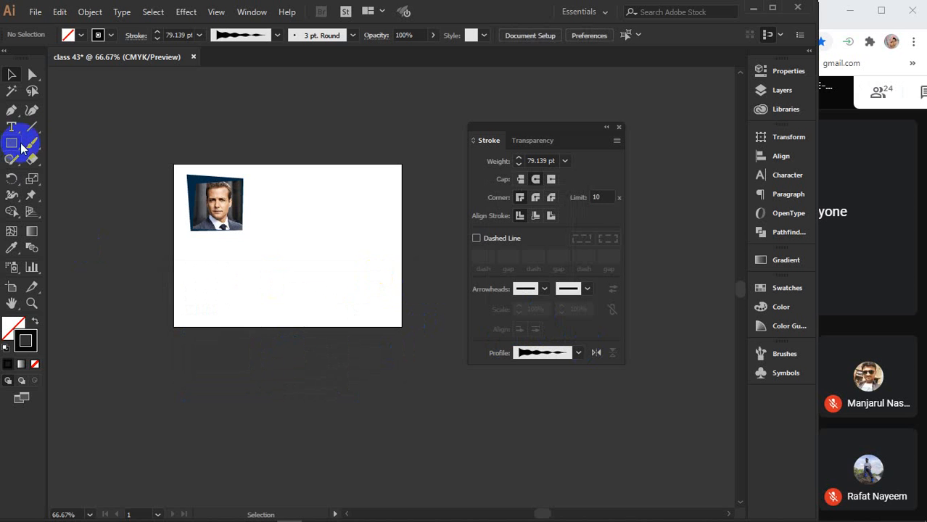
drag(32, 128, 109, 160)
mouse_move(246, 349)
mouse_down()
mouse_move(257, 345)
mouse_move(348, 443)
mouse_move(320, 418)
mouse_up()
click(12, 74)
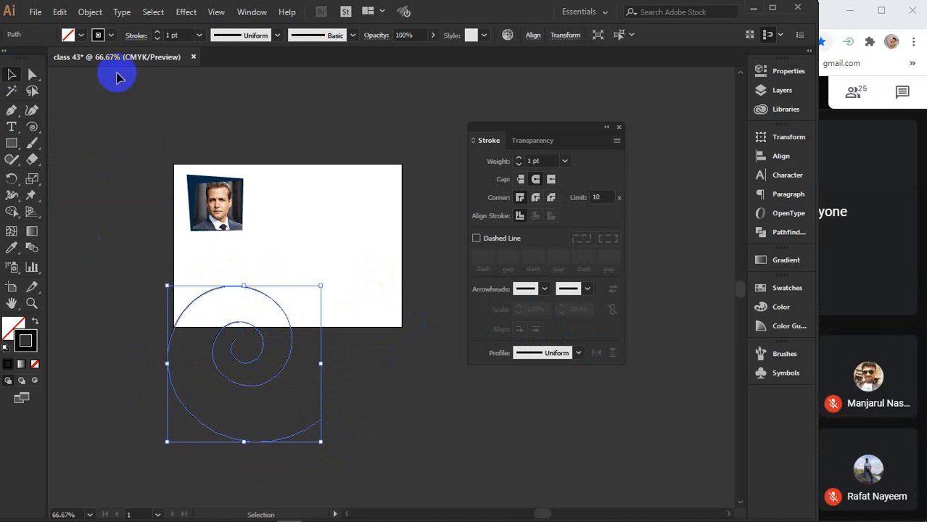
click(174, 34)
scroll(174, 35, up, 19)
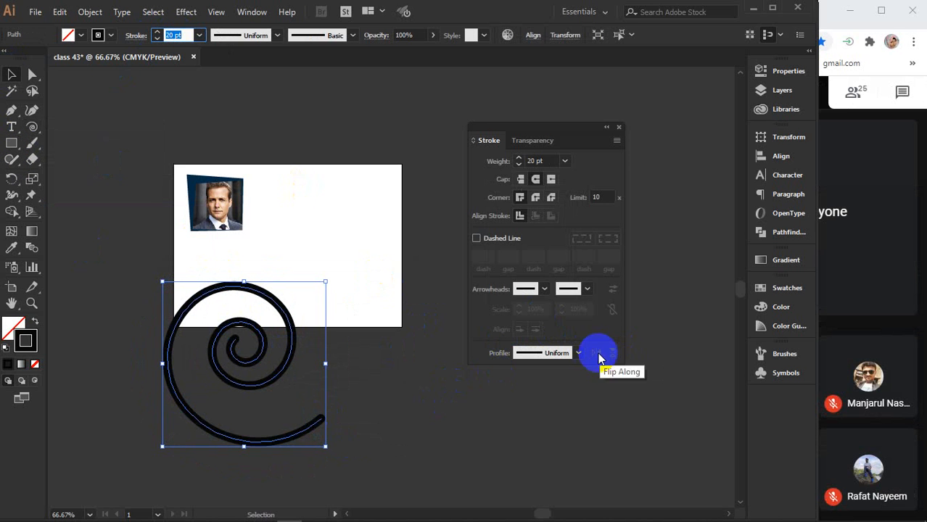
- Apply the saved Width Profile1 to the new spiral, and set its stroke weight to 60 pt
click(277, 35)
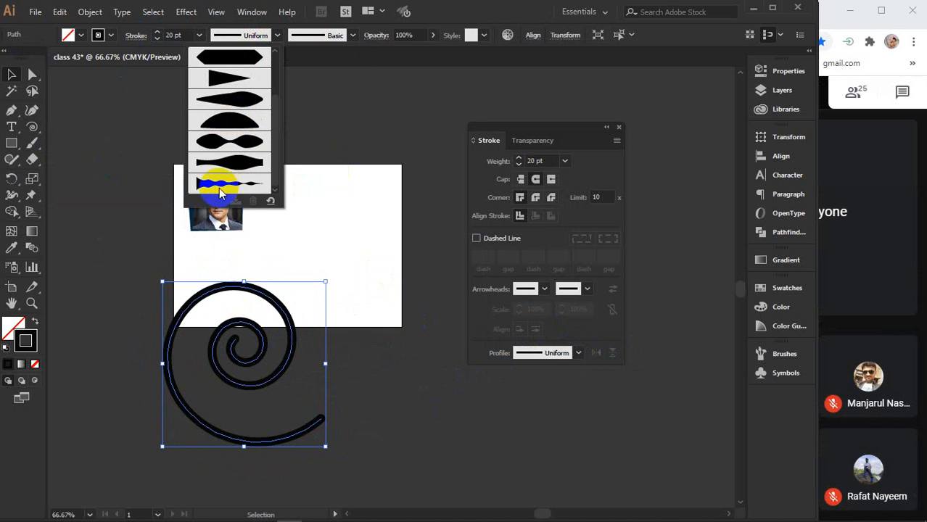
click(224, 185)
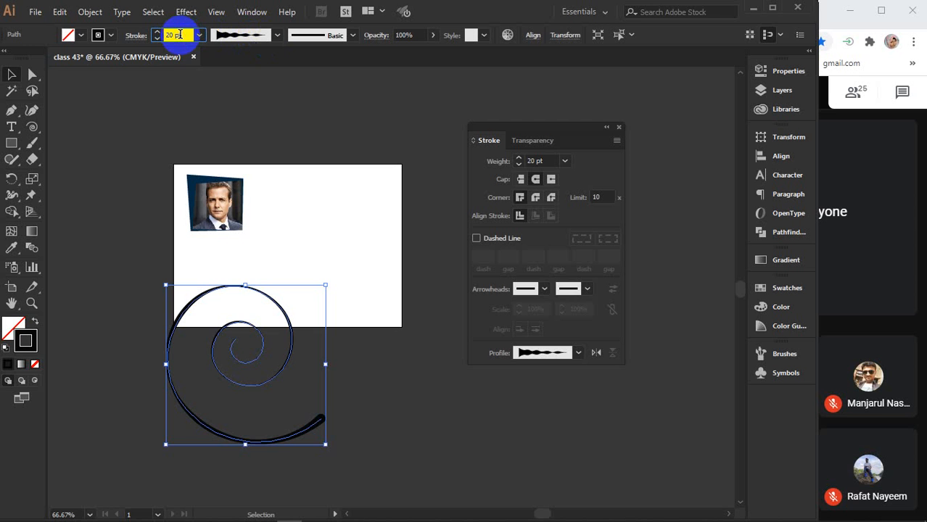
scroll(180, 34, up, 20)
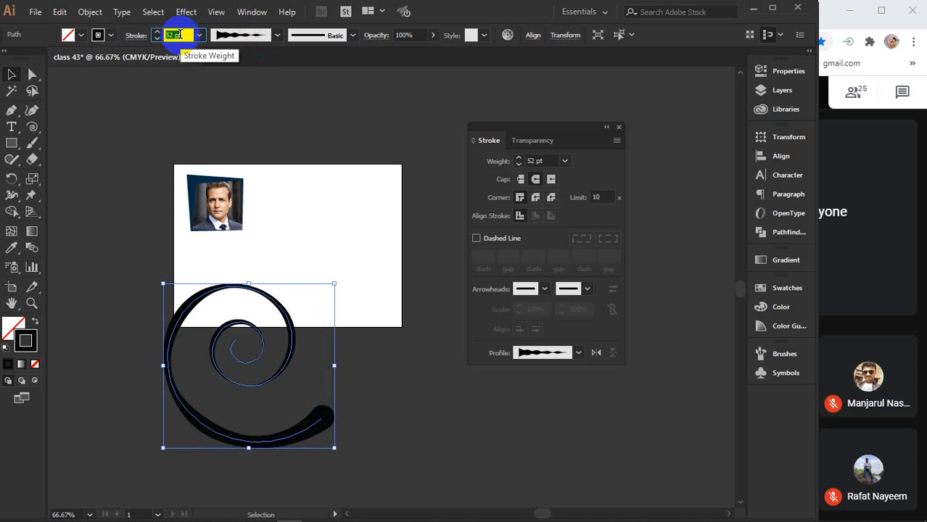
scroll(180, 34, up, 8)
- Try the saved width profile 1 on the spiral, and replace it with the vase profile
click(278, 35)
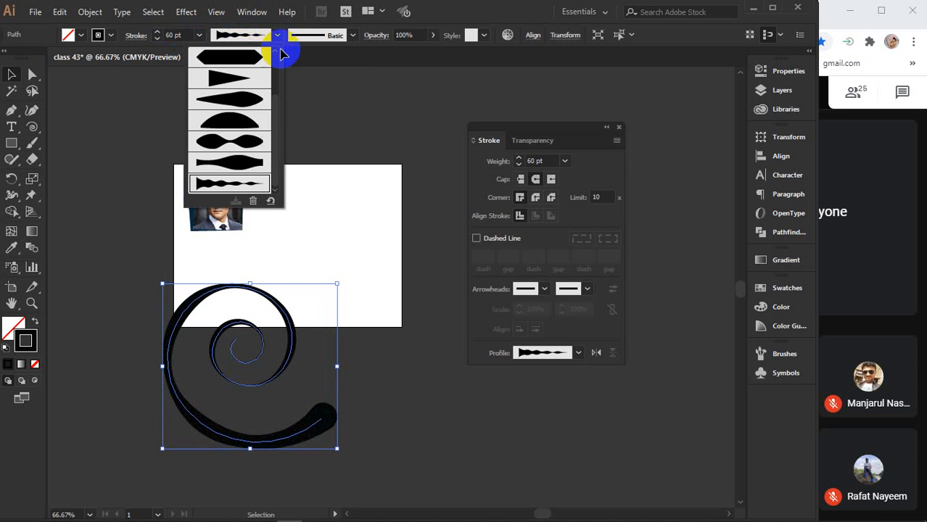
click(235, 144)
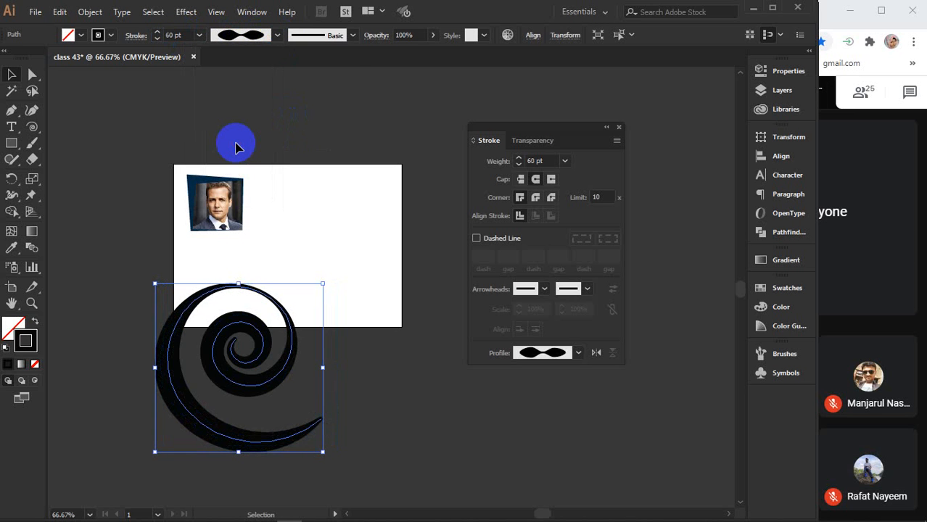
click(278, 35)
click(233, 165)
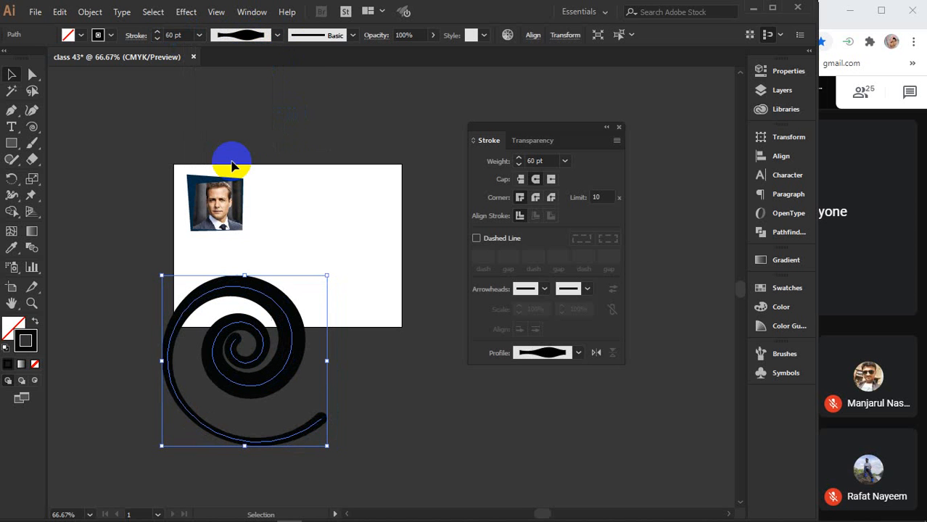
- Delete the vase profile from the saved width profiles, deselect the spiral, and check the remaining profiles in the list
click(277, 34)
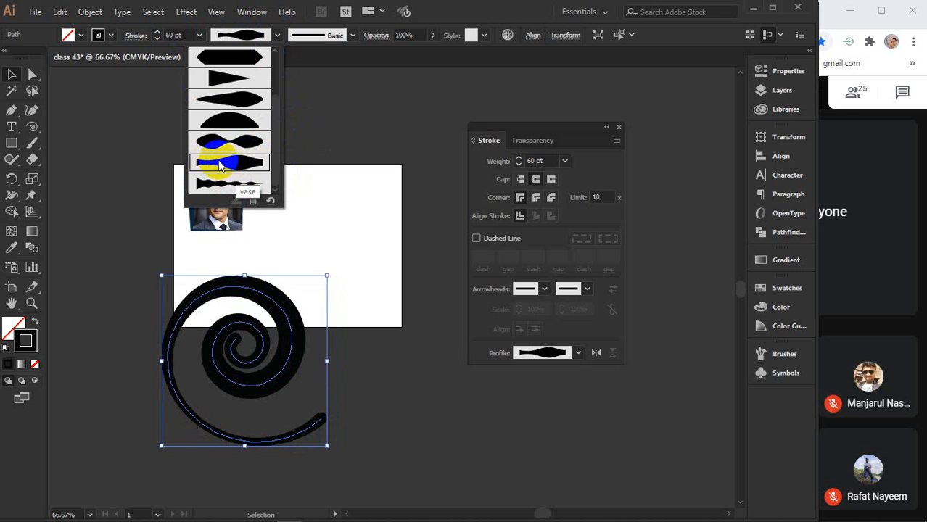
click(253, 204)
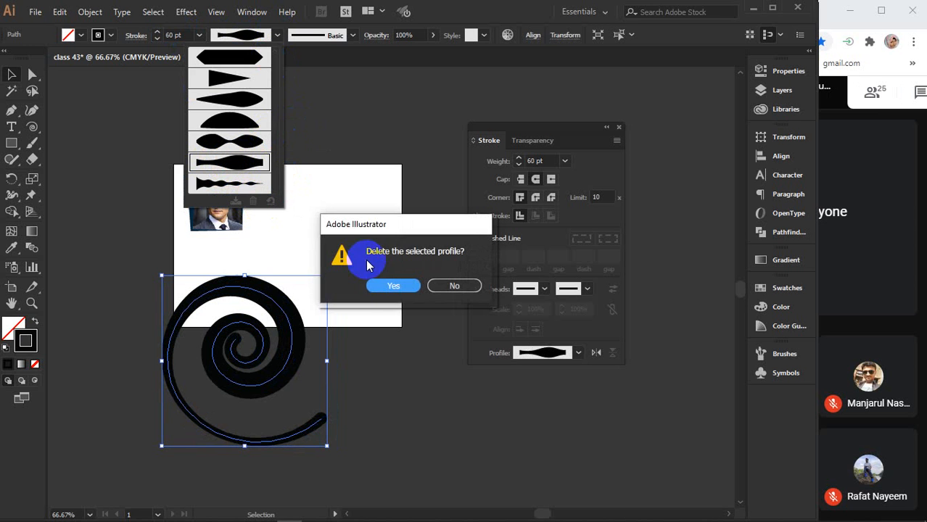
click(377, 285)
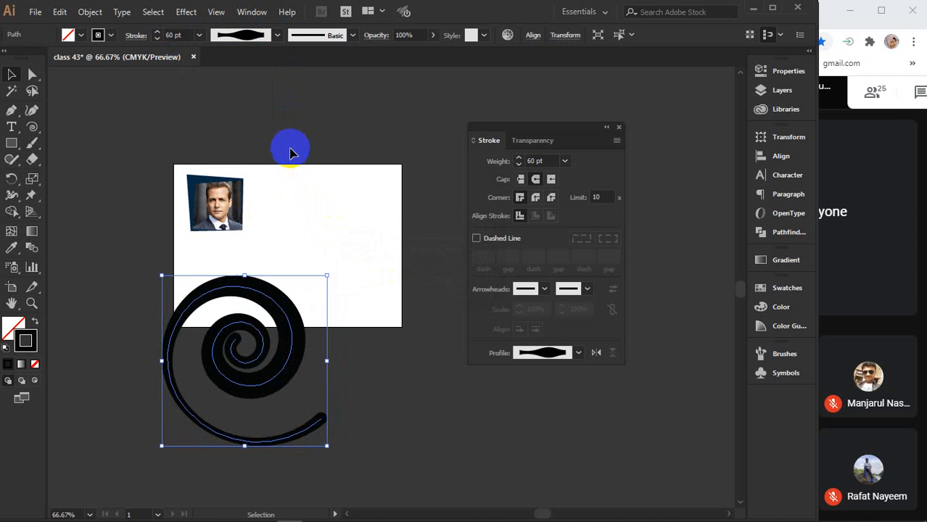
click(272, 92)
click(276, 35)
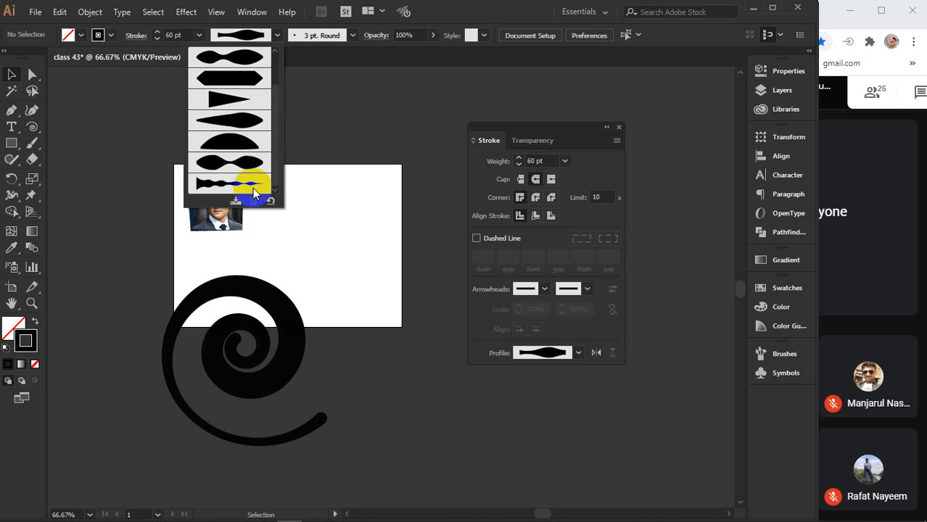
scroll(237, 170, up, 1)
scroll(236, 170, down, 1)
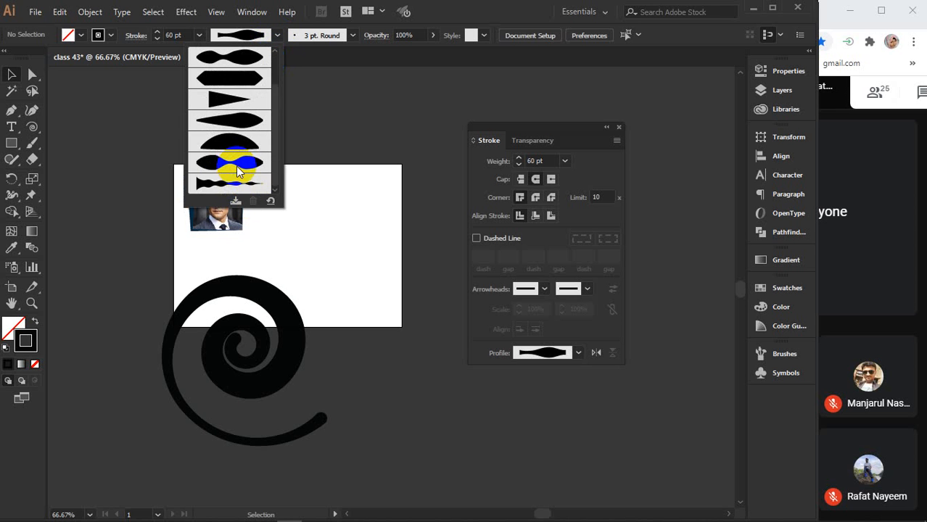
- Close the stroke settings, and delete the portrait image and the black spiral to clear the artboard
click(11, 74)
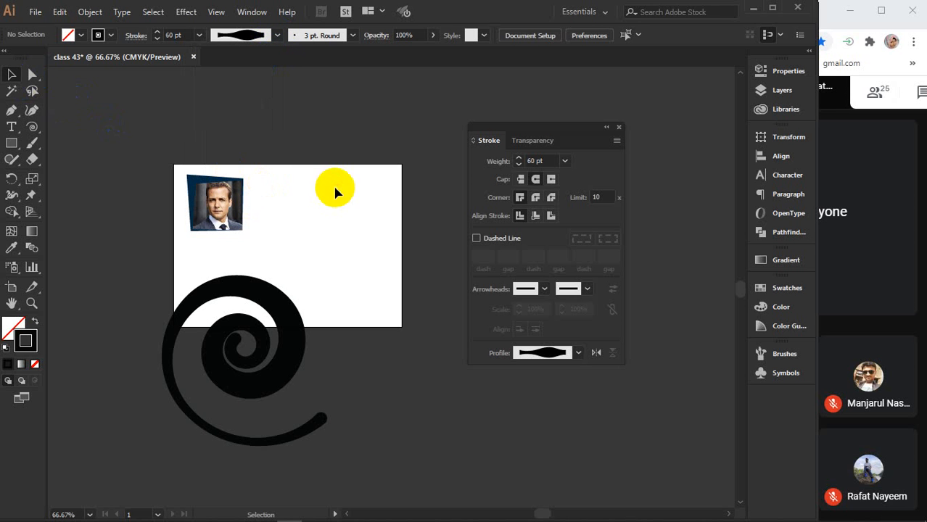
click(622, 129)
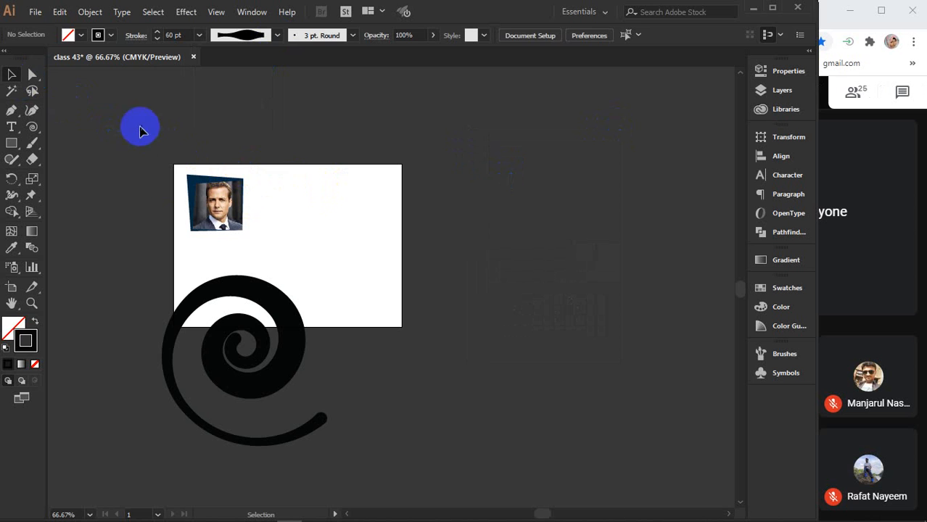
mouse_move(138, 128)
mouse_down()
mouse_move(466, 440)
mouse_move(506, 433)
mouse_up()
key(Delete)
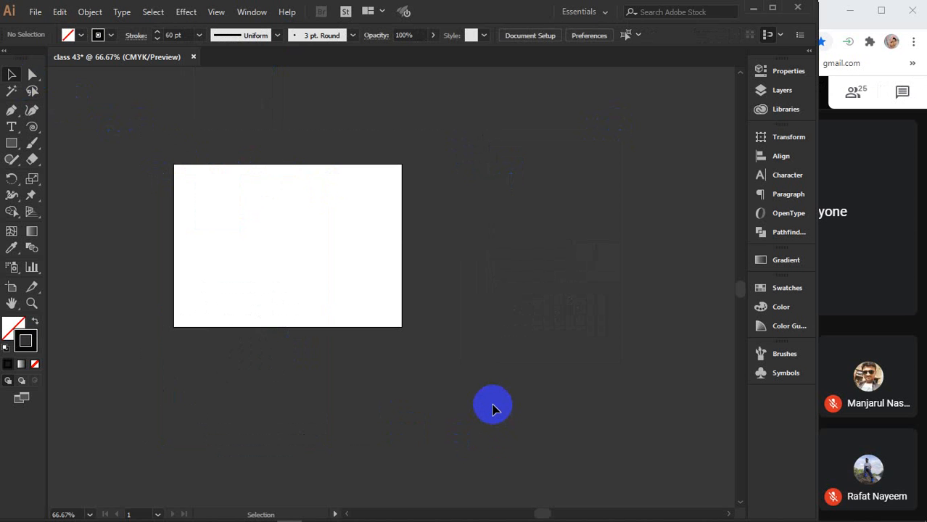
mouse_move(786, 517)
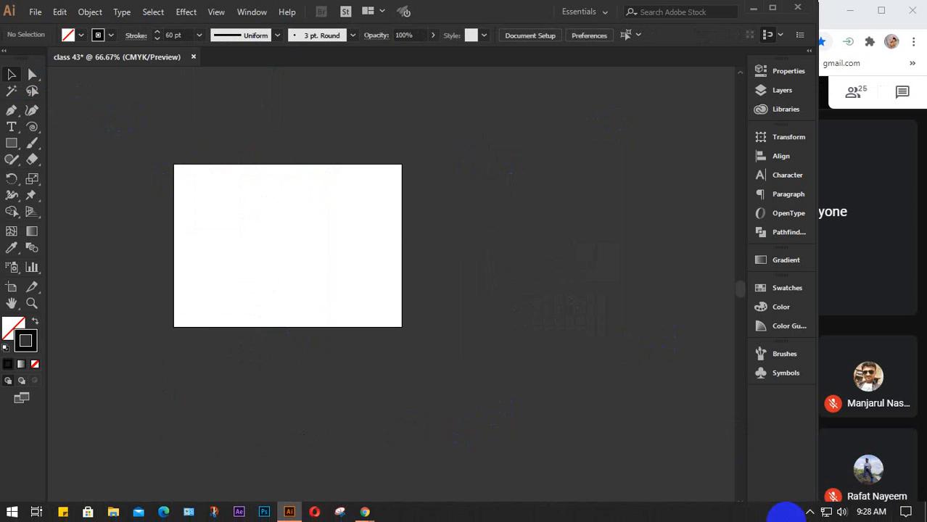
click(810, 513)
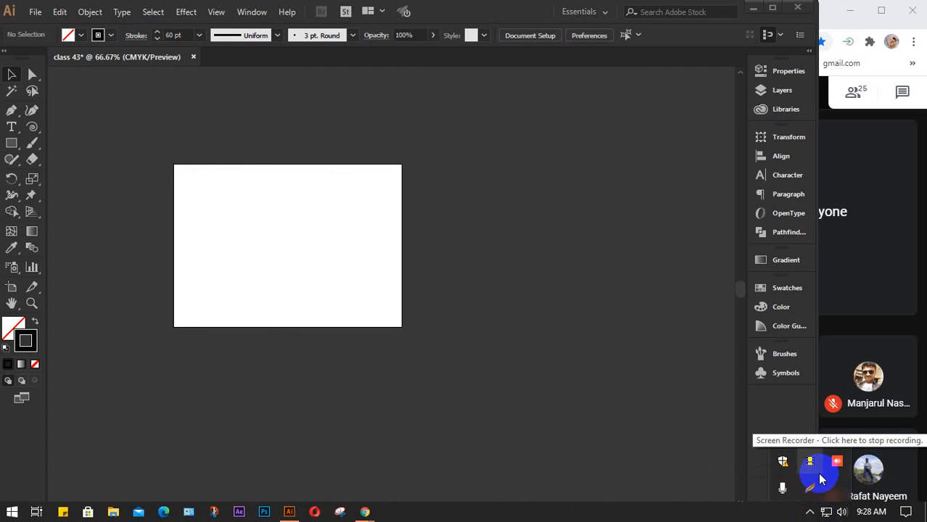
click(815, 465)
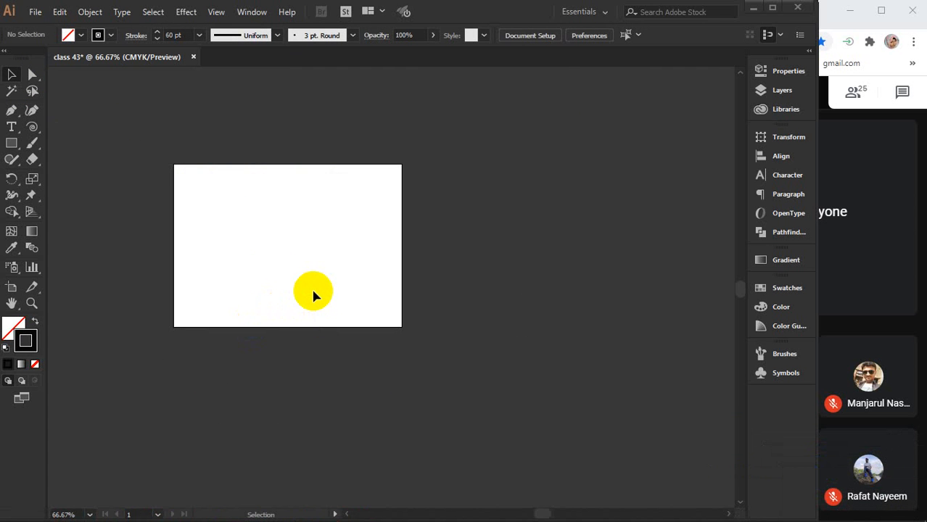
- Draw a large circle around the middle of the artboard with the Ellipse tool
scroll(270, 275, up, 1)
scroll(270, 276, up, 1)
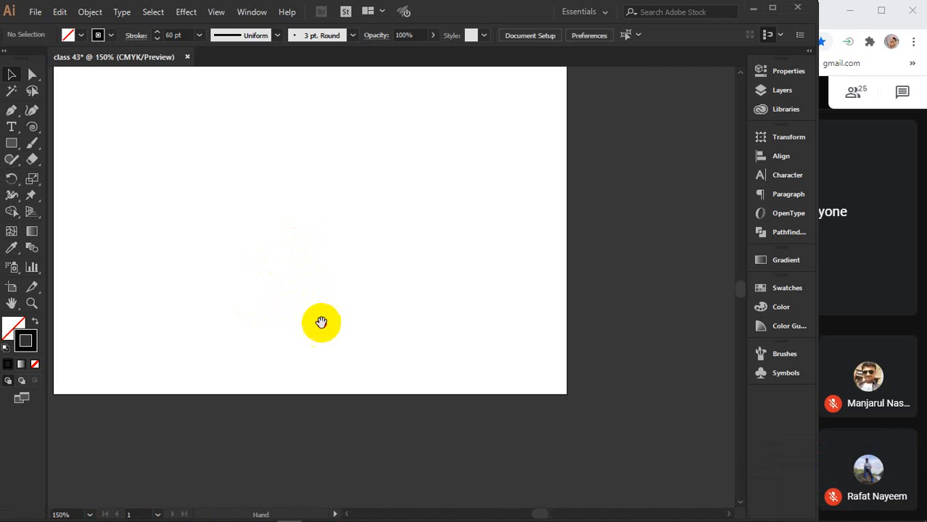
drag(325, 309, 354, 359)
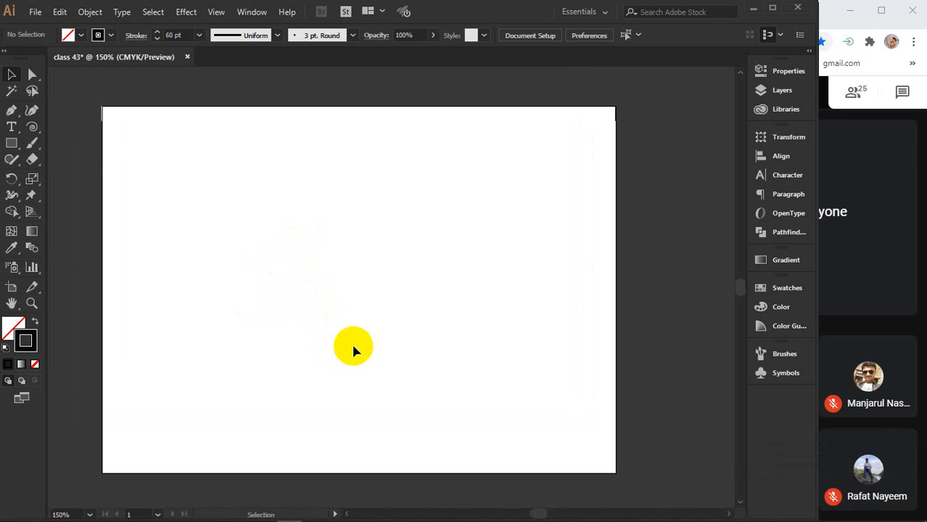
scroll(351, 341, up, 1)
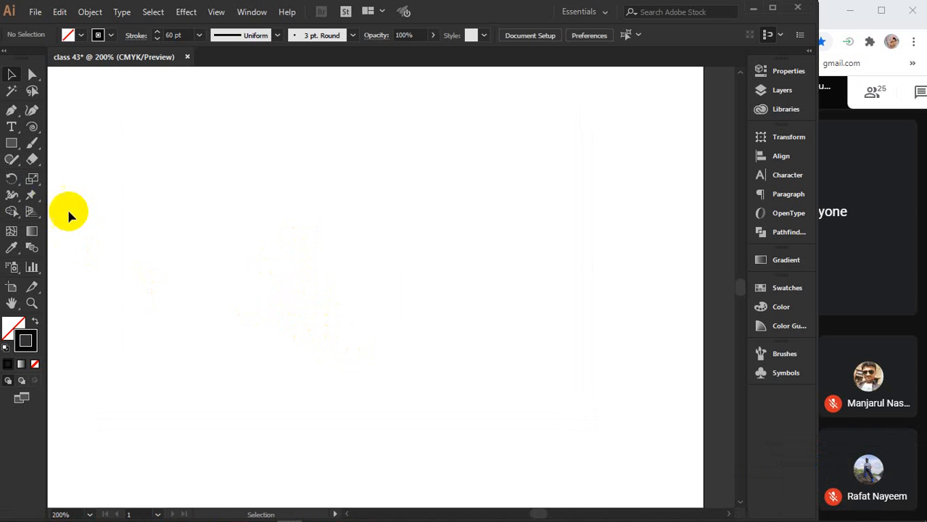
click(22, 145)
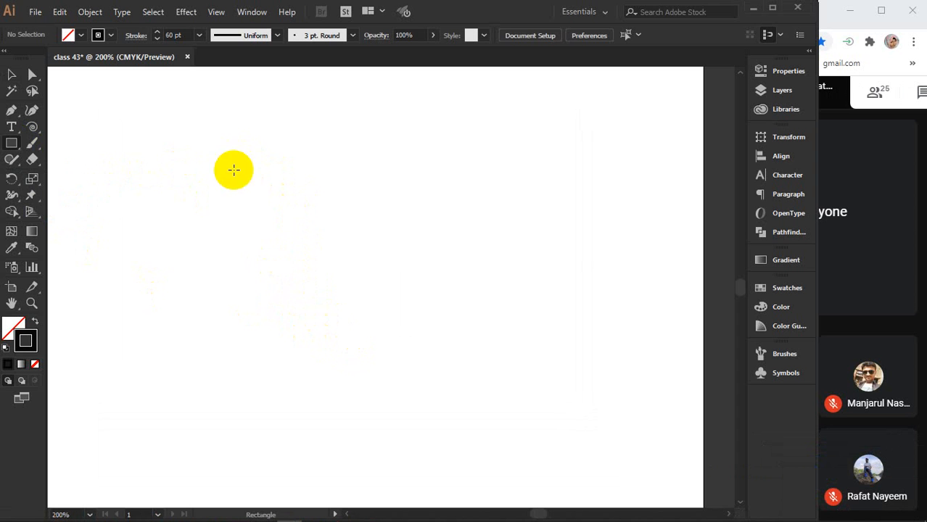
click(12, 164)
drag(12, 147, 73, 176)
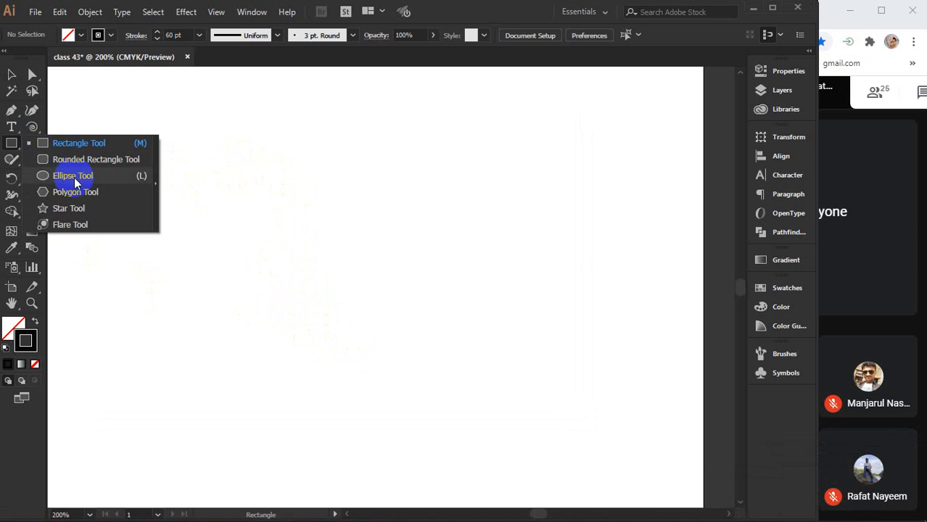
mouse_move(228, 164)
mouse_down()
mouse_move(402, 300)
mouse_move(429, 386)
mouse_move(483, 435)
mouse_move(482, 421)
mouse_up()
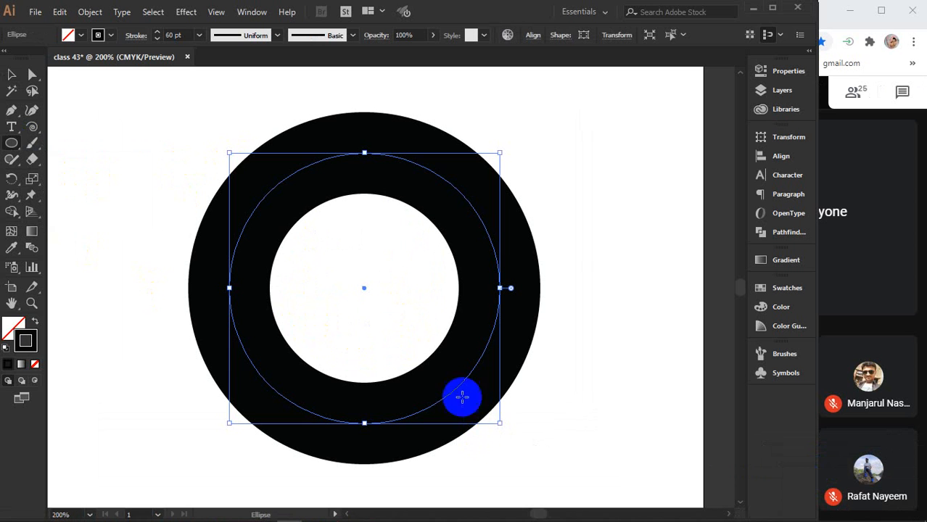
- Set the circle's stroke weight to 1 pt and fill it with yellow
click(200, 35)
click(216, 95)
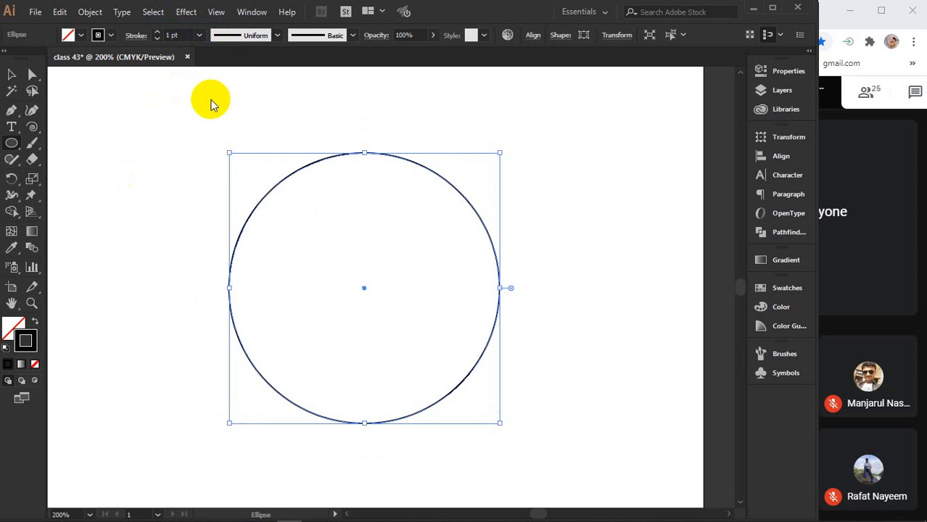
click(13, 328)
click(612, 373)
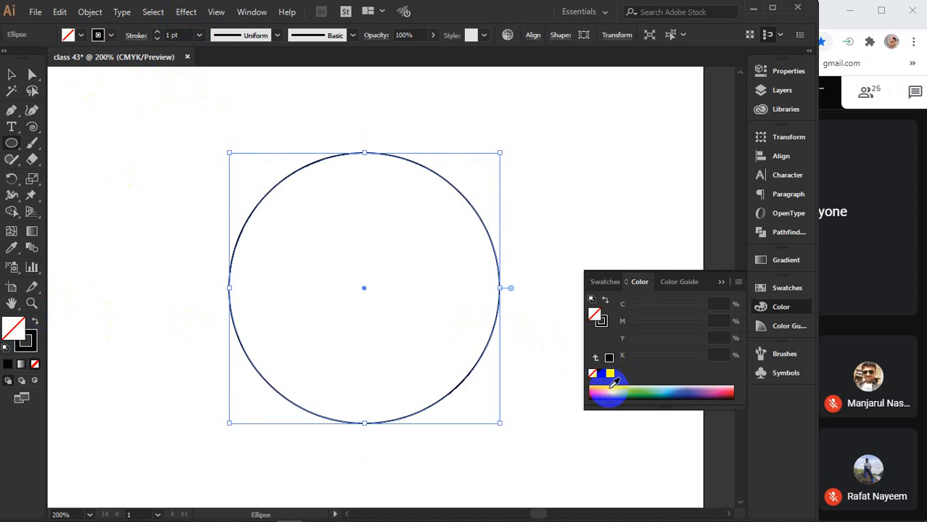
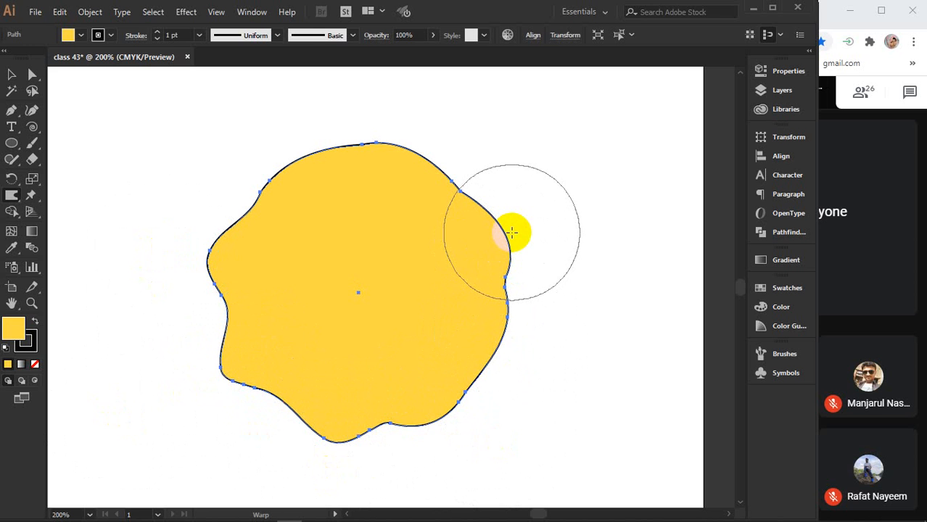
- Push and pull the yellow shape's outline with the Warp tool, forming wavy lobes on its upper, left and lower edges
drag(513, 232, 513, 233)
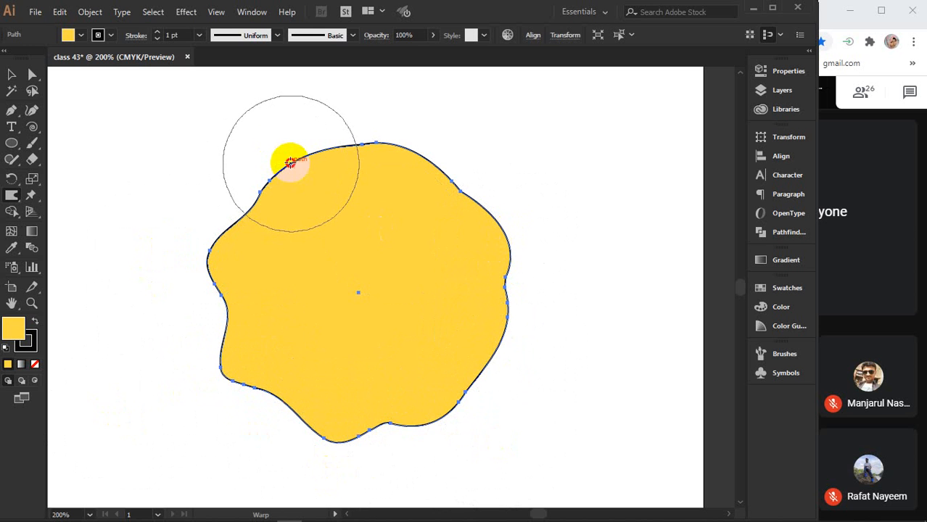
drag(290, 163, 286, 145)
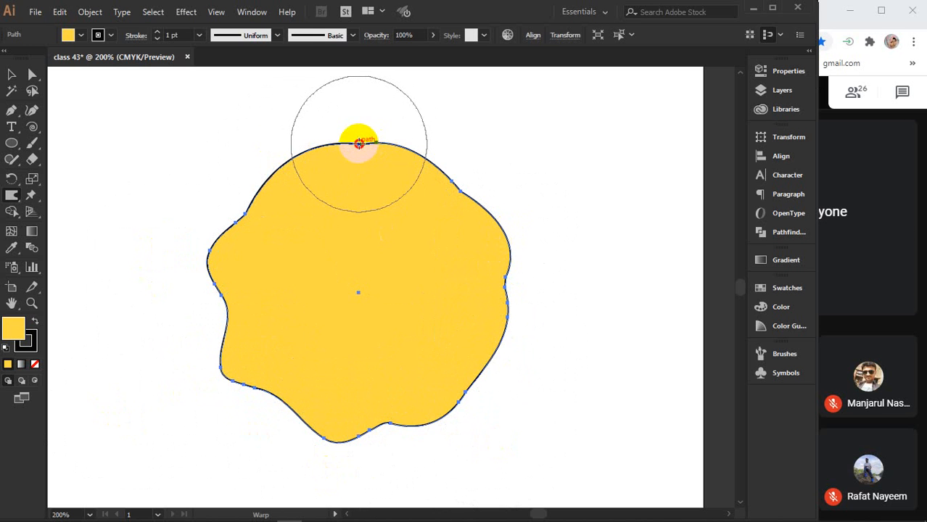
mouse_move(358, 144)
mouse_down()
mouse_move(352, 188)
mouse_move(360, 149)
mouse_move(358, 167)
mouse_move(345, 155)
mouse_move(354, 151)
mouse_move(349, 209)
mouse_move(232, 207)
mouse_move(293, 253)
mouse_move(185, 251)
mouse_up()
mouse_move(203, 327)
mouse_down()
mouse_move(215, 318)
mouse_move(250, 321)
mouse_up()
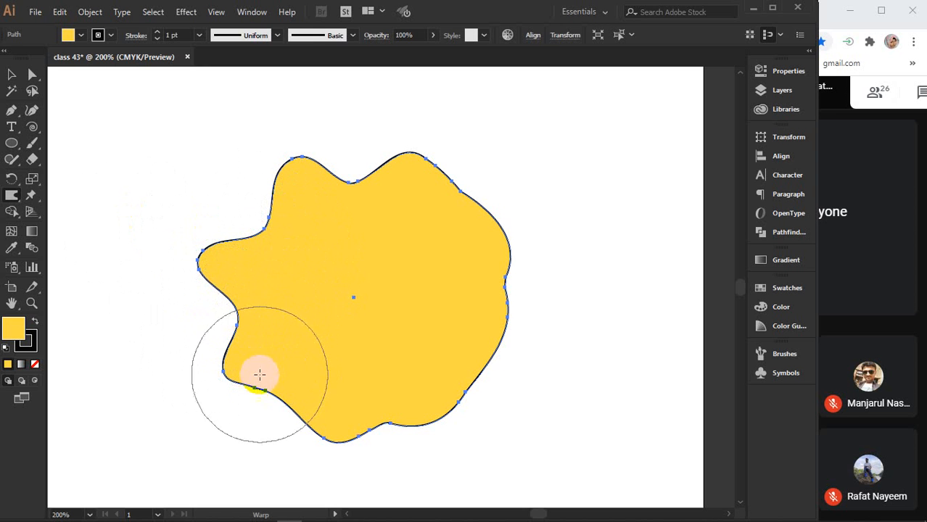
drag(267, 389, 306, 364)
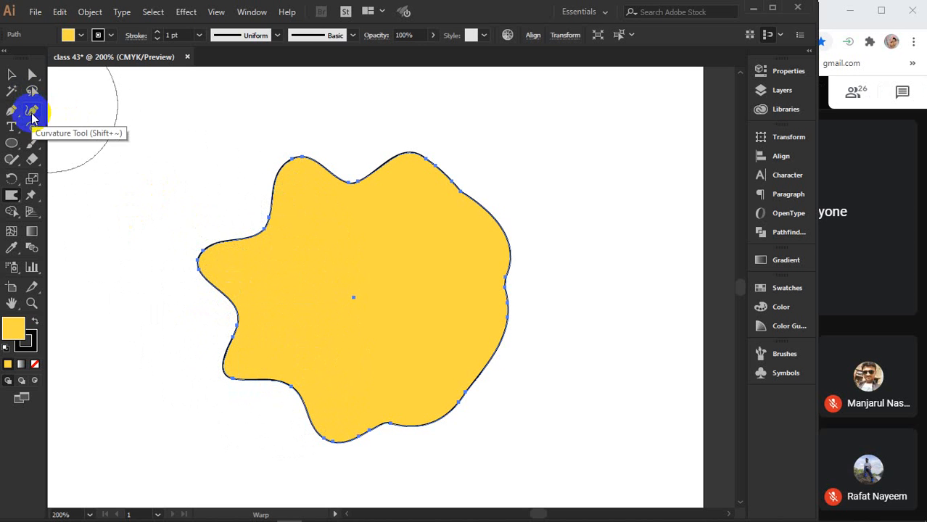
mouse_move(383, 414)
mouse_down()
mouse_move(387, 431)
mouse_move(381, 404)
mouse_up()
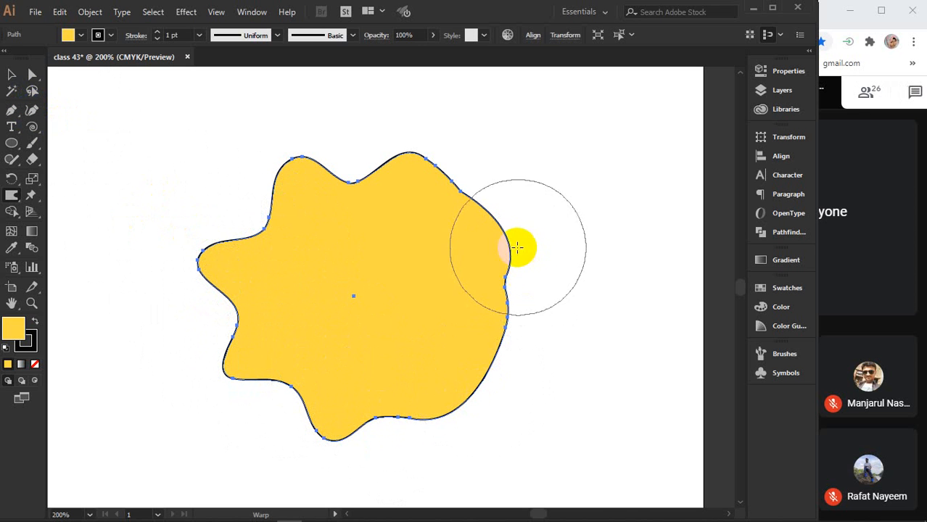
mouse_move(518, 248)
mouse_down()
mouse_move(503, 236)
mouse_move(508, 211)
mouse_move(507, 284)
mouse_move(536, 318)
mouse_move(500, 303)
mouse_up()
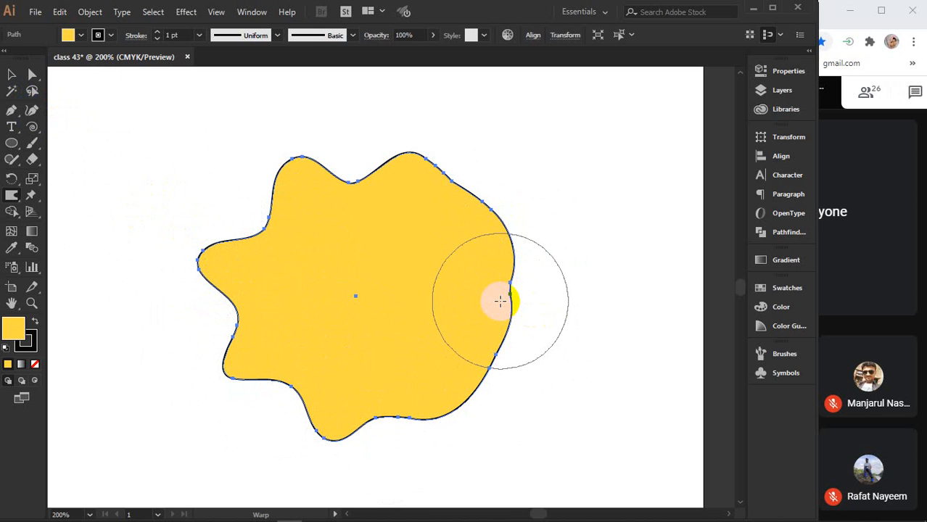
mouse_move(500, 302)
mouse_down()
mouse_move(399, 274)
mouse_move(338, 296)
mouse_move(385, 343)
mouse_move(408, 286)
mouse_move(311, 299)
mouse_move(386, 315)
mouse_move(394, 282)
mouse_up()
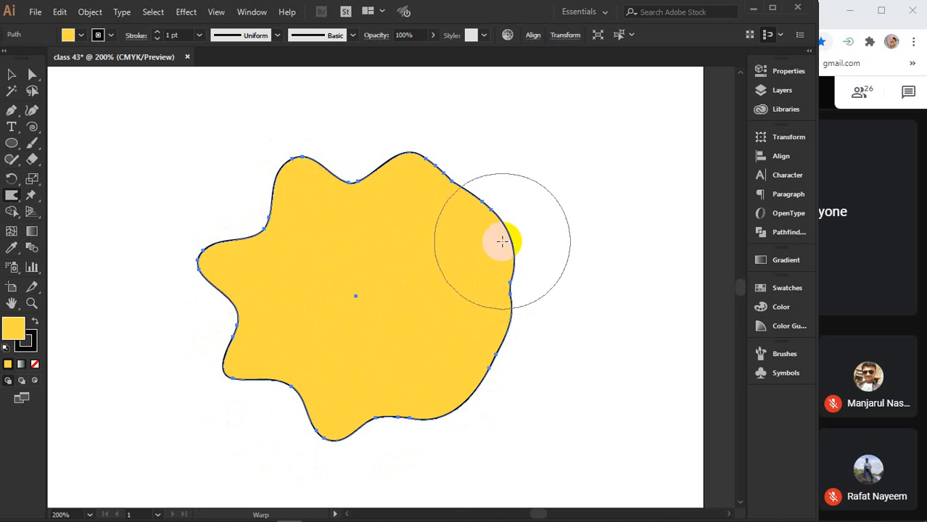
- Remove the stroke from the warped yellow shape and close the colour settings
click(26, 347)
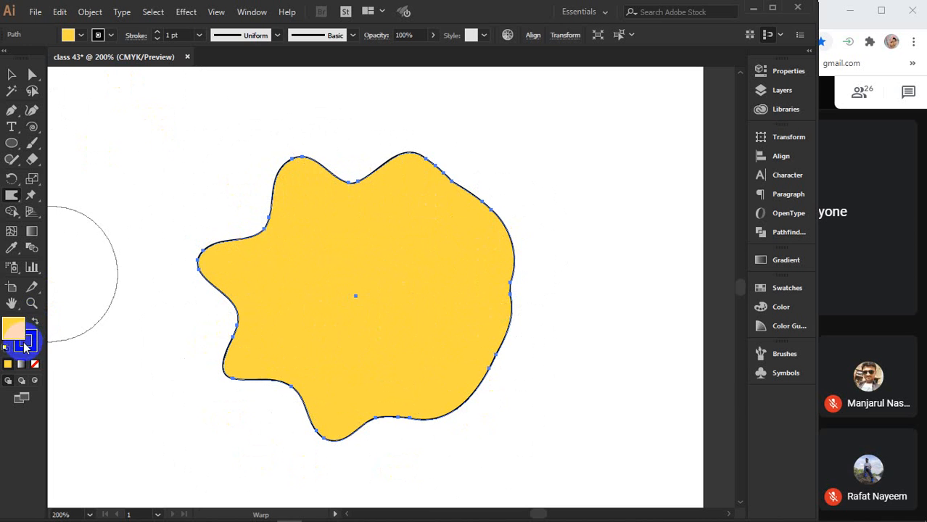
click(34, 365)
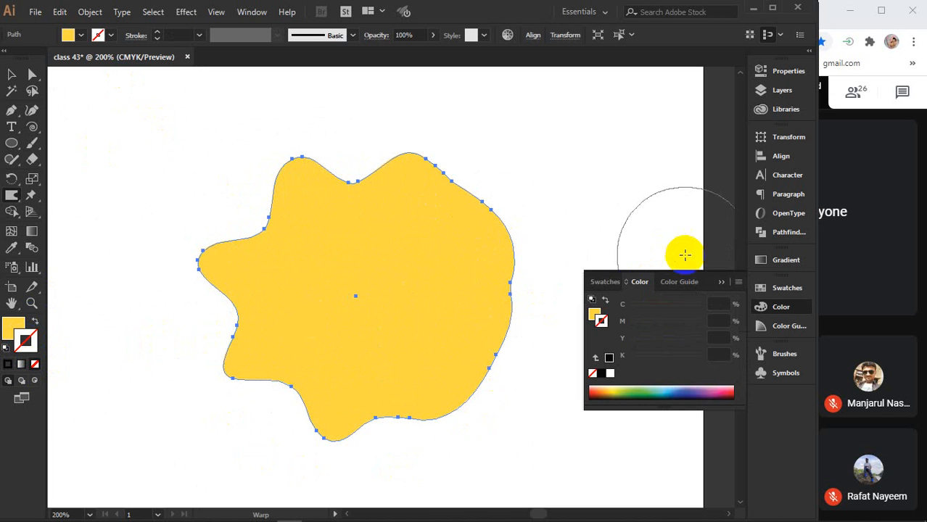
click(728, 284)
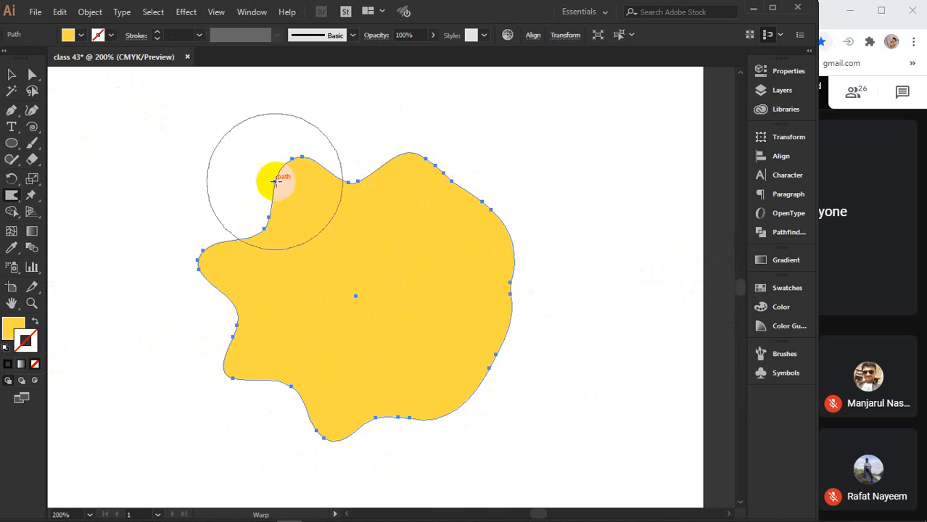
- Warp the strokeless shape further, deepening the notches between its upper lobes and bulging its right side outward
mouse_move(357, 210)
mouse_down()
mouse_move(360, 178)
mouse_move(357, 205)
mouse_move(323, 216)
mouse_up()
drag(410, 167, 406, 118)
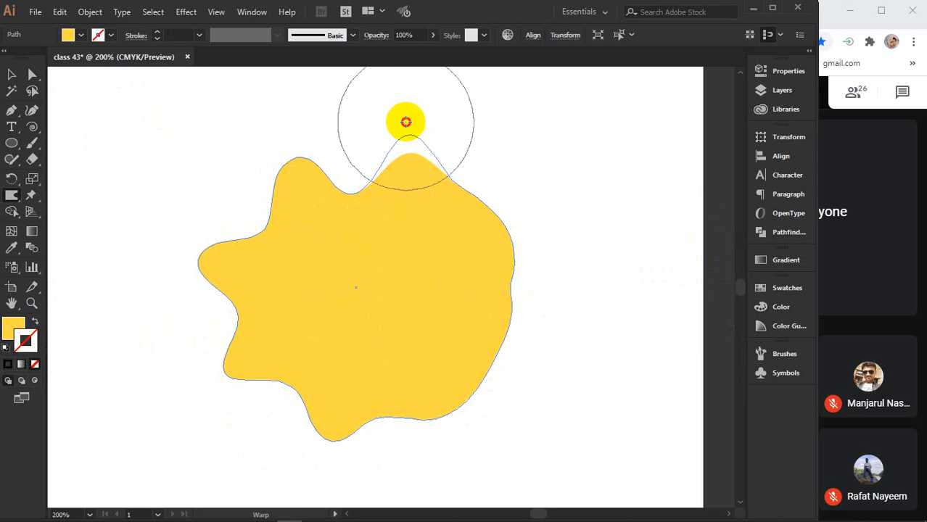
mouse_move(331, 219)
mouse_down()
mouse_move(261, 236)
mouse_move(280, 245)
mouse_up()
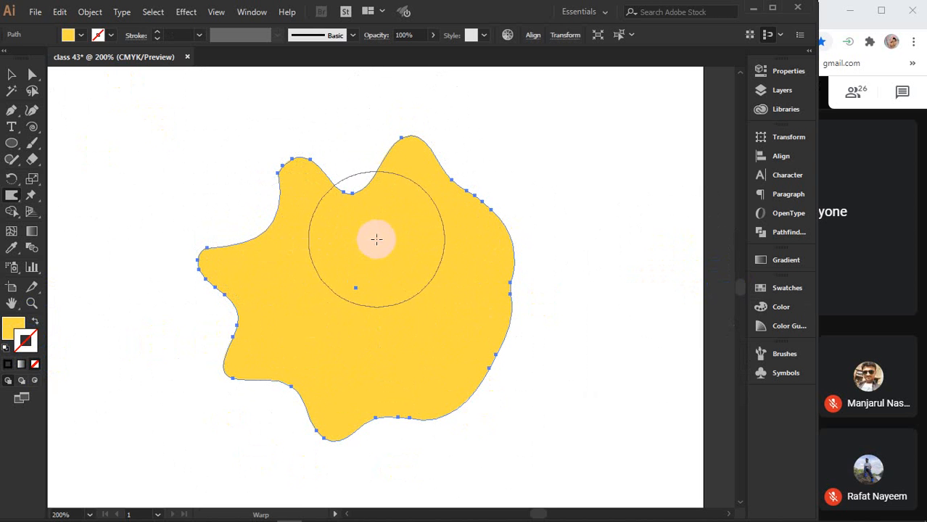
drag(480, 272, 551, 293)
mouse_move(519, 323)
mouse_down()
mouse_move(528, 347)
mouse_move(549, 337)
mouse_up()
click(283, 269)
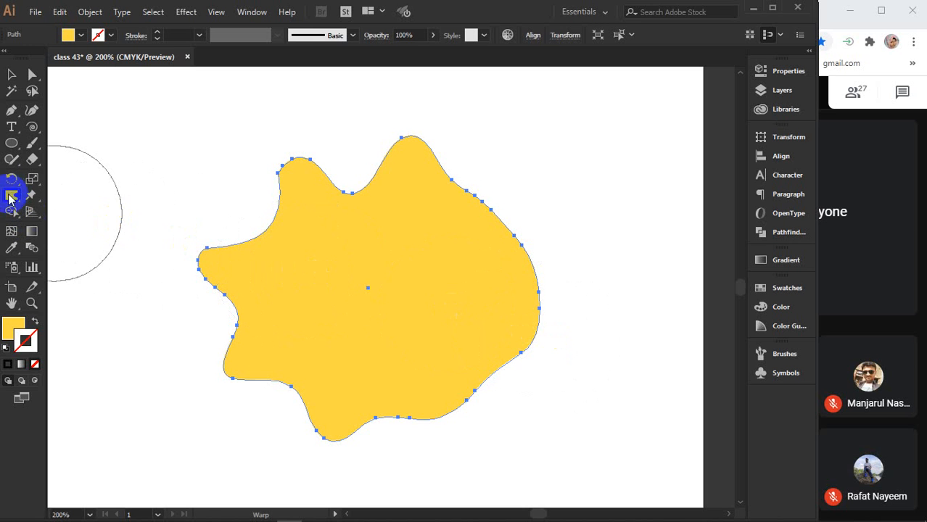
- Delete the warped shape, and draw a yellow square without a stroke near the middle of the artboard
click(9, 203)
click(14, 76)
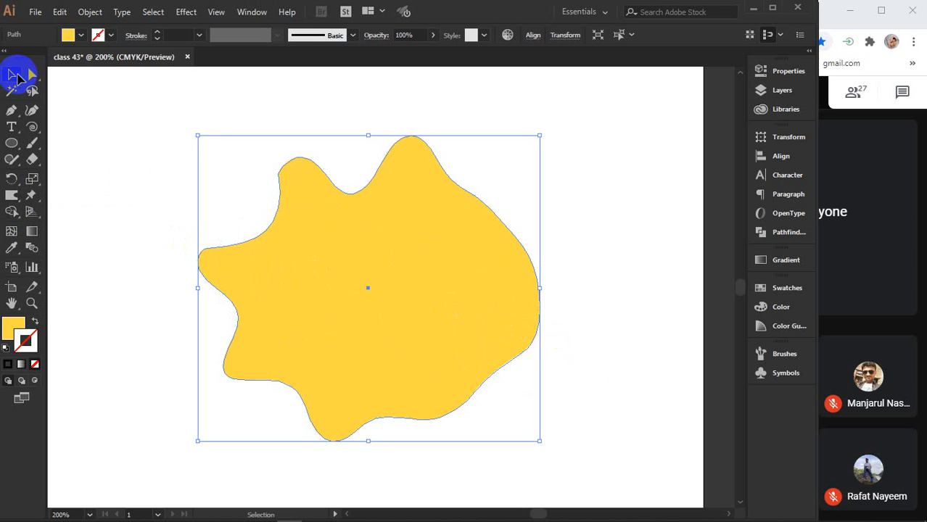
key(Delete)
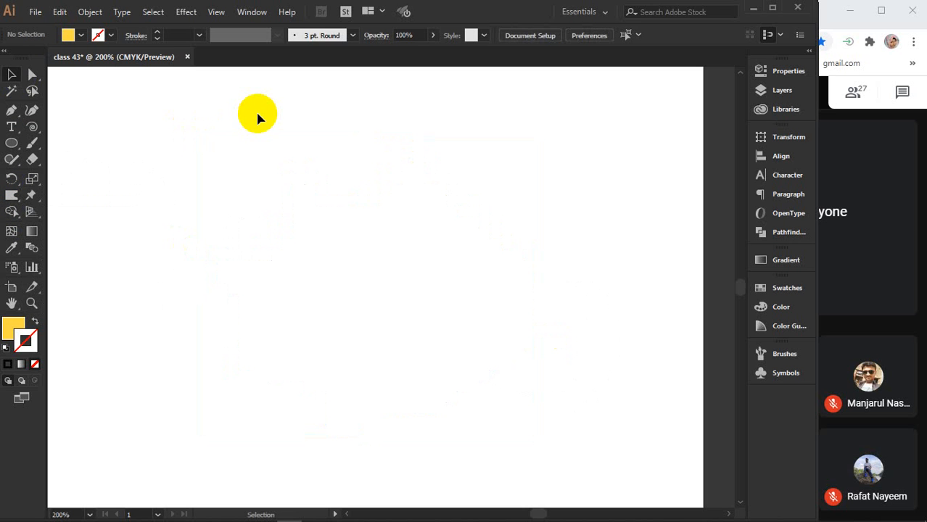
click(6, 161)
drag(9, 150, 116, 145)
drag(153, 176, 440, 268)
click(12, 74)
drag(260, 298, 327, 265)
- Distort the square's corners and edges into a wavy outline with the Warp tool, and deselect it
click(17, 181)
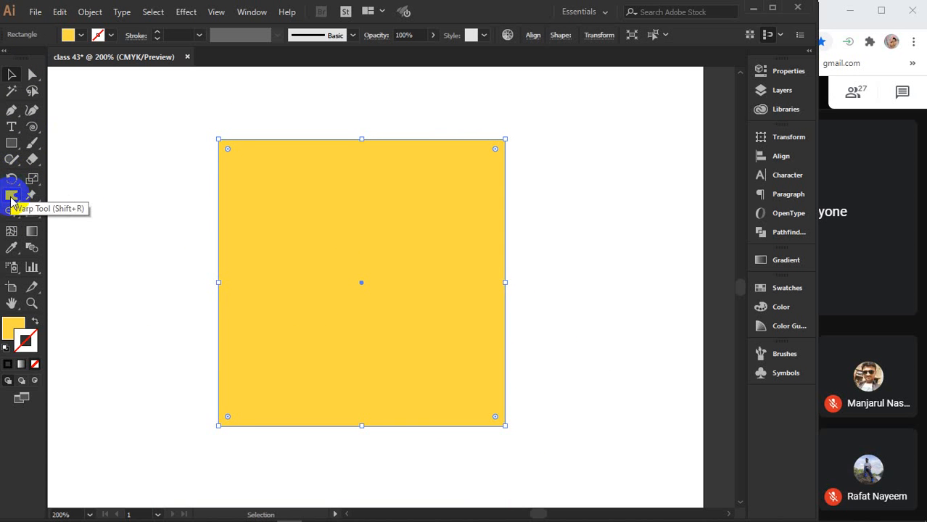
click(11, 197)
click(75, 212)
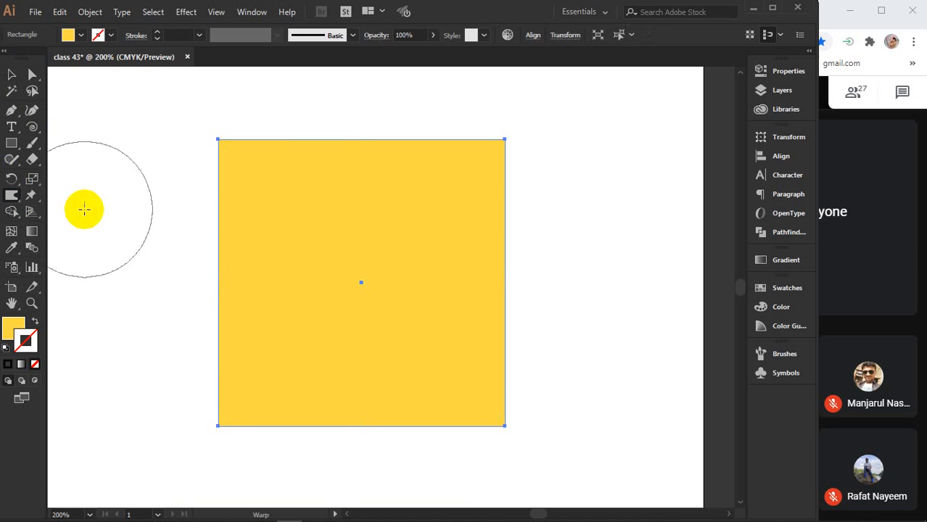
mouse_move(273, 149)
mouse_down()
mouse_move(275, 134)
mouse_move(286, 208)
mouse_move(379, 149)
mouse_move(412, 114)
mouse_move(500, 138)
mouse_move(422, 178)
mouse_move(252, 175)
mouse_move(221, 140)
mouse_move(250, 197)
mouse_move(269, 420)
mouse_move(213, 429)
mouse_move(434, 368)
mouse_move(497, 411)
mouse_move(393, 327)
mouse_up()
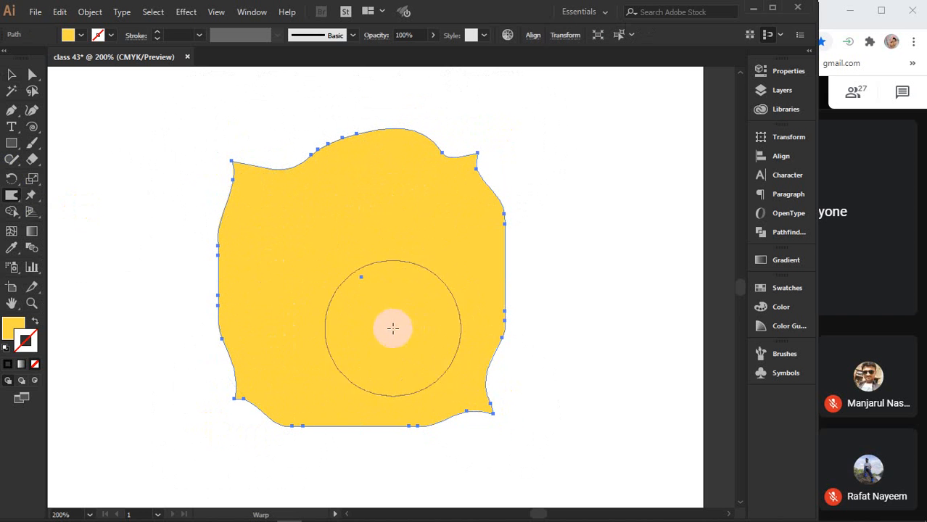
mouse_move(386, 428)
mouse_down()
mouse_move(385, 276)
mouse_move(369, 385)
mouse_move(425, 421)
mouse_move(348, 418)
mouse_move(288, 397)
mouse_move(259, 265)
mouse_move(468, 252)
mouse_move(246, 265)
mouse_up()
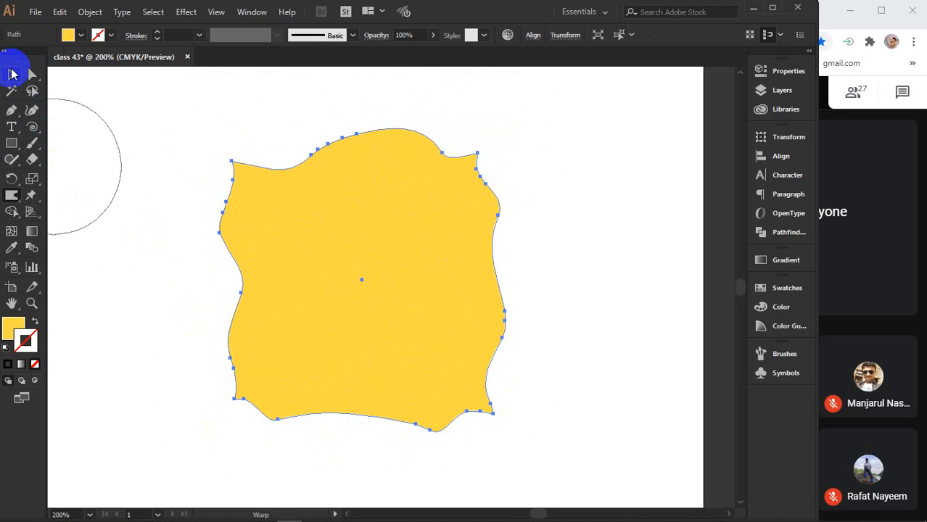
click(12, 73)
click(602, 248)
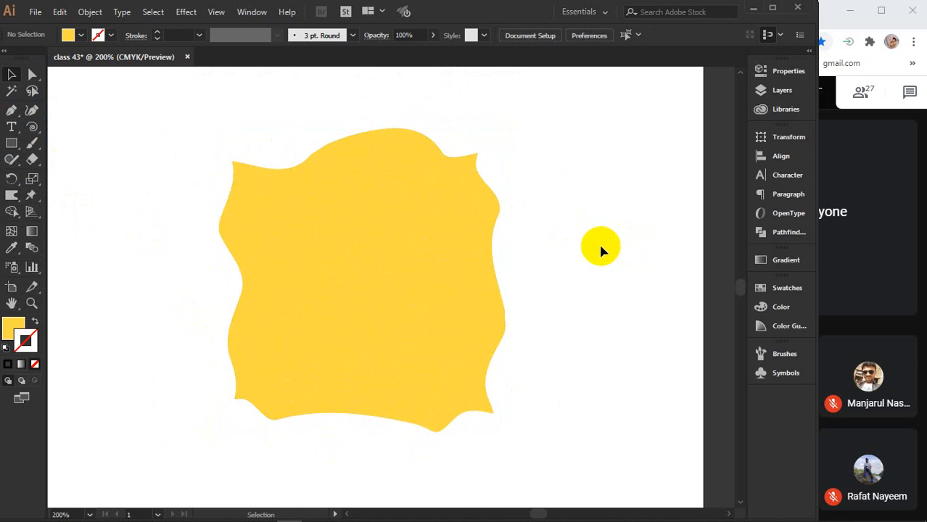
- Switch to Chrome and open the "Photography poses for men" photo from the "corporate men model" image results in the preview
mouse_move(479, 520)
mouse_move(385, 516)
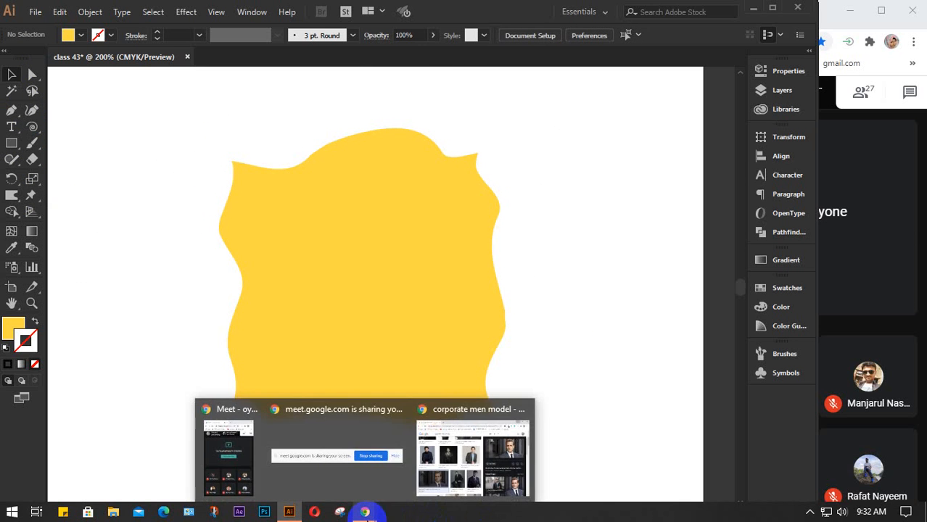
click(436, 482)
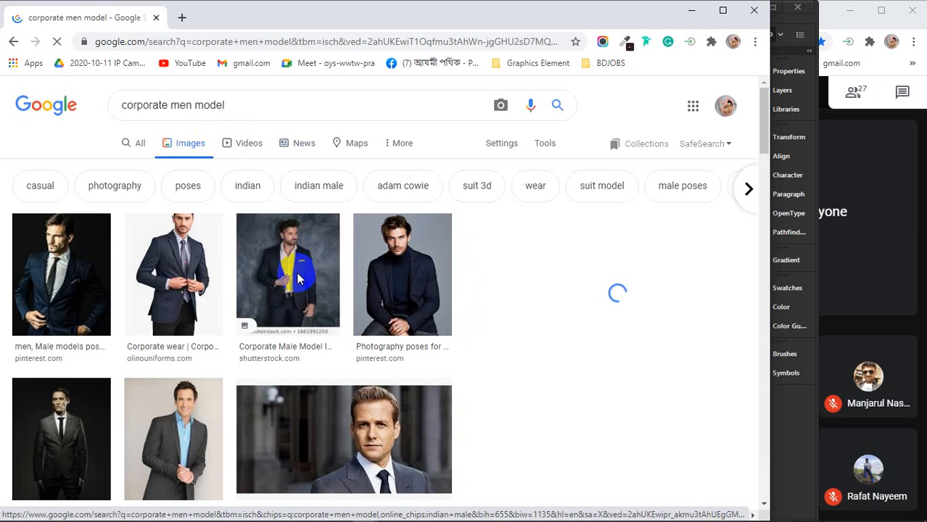
scroll(398, 279, down, 2)
scroll(397, 279, down, 2)
click(397, 279)
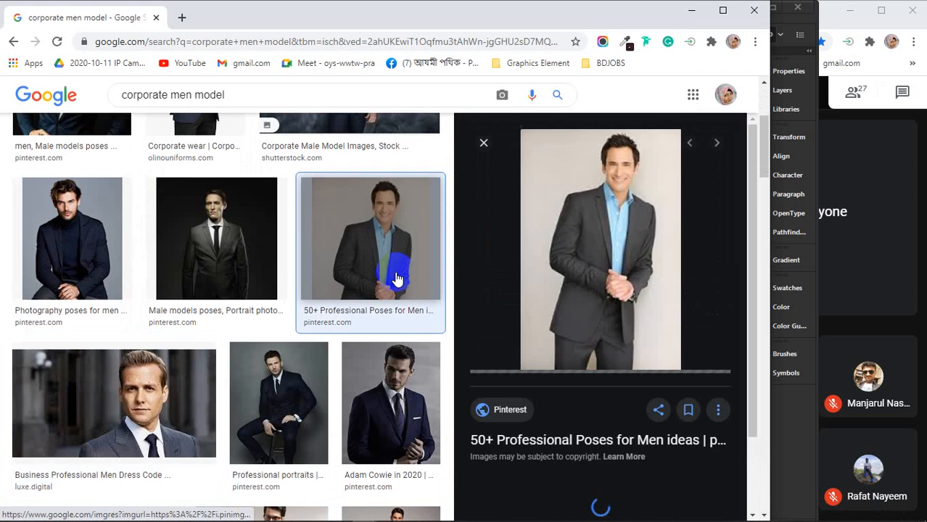
scroll(398, 278, up, 3)
scroll(189, 275, down, 2)
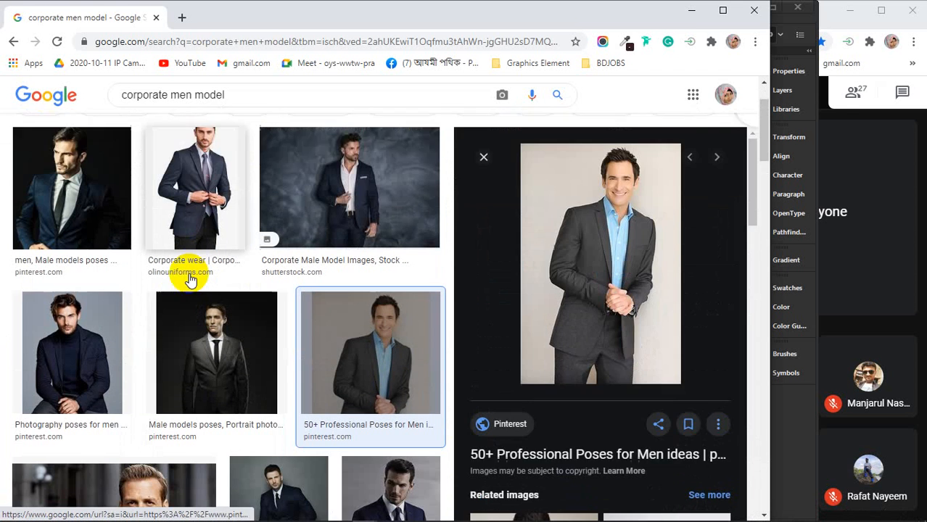
click(52, 283)
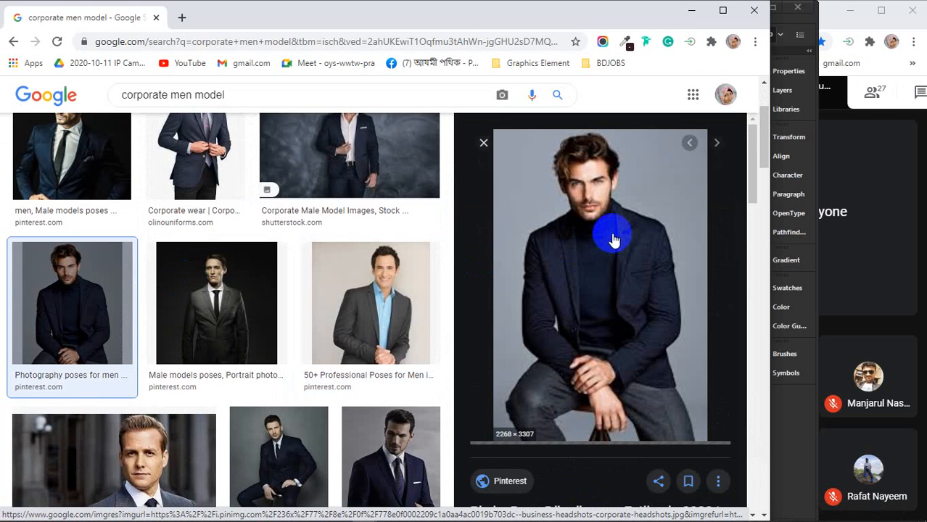
- Copy the previewed photo of the man in the dark turtleneck and paste it into the Illustrator document
right_click(589, 218)
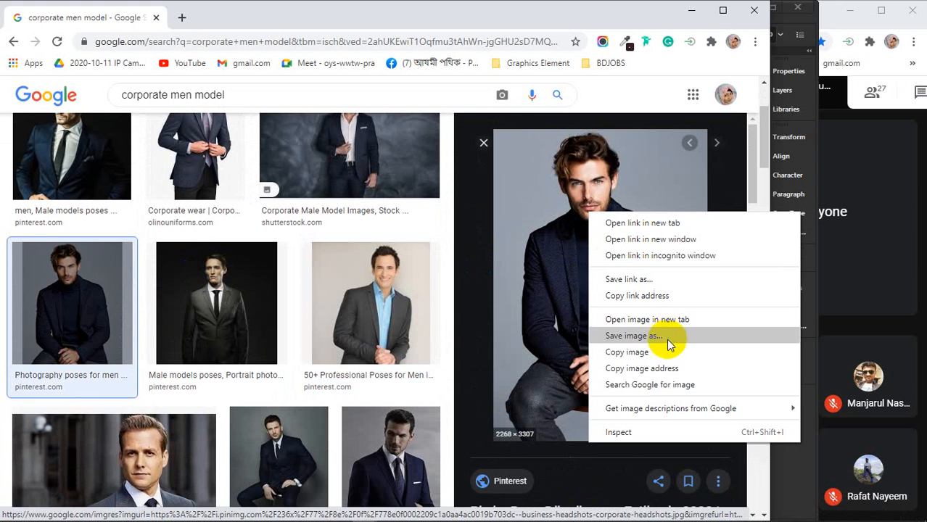
click(669, 336)
click(695, 8)
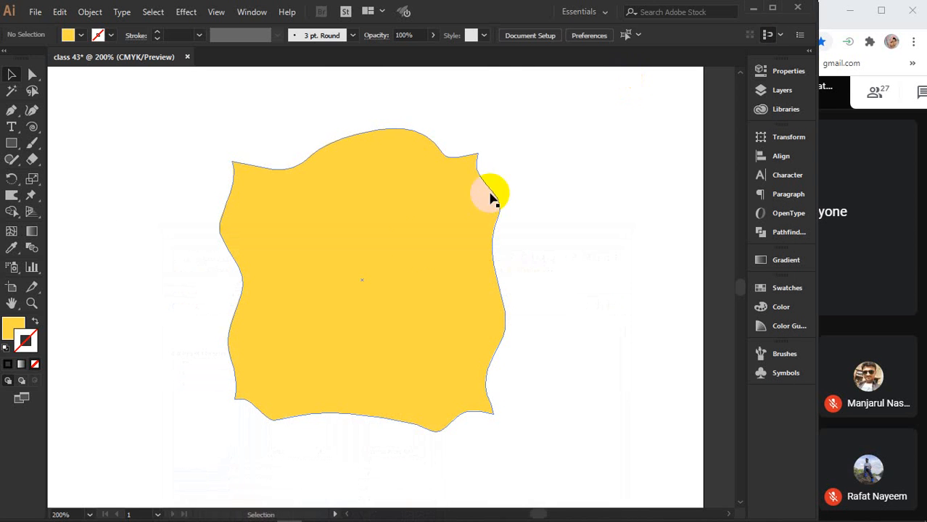
click(416, 252)
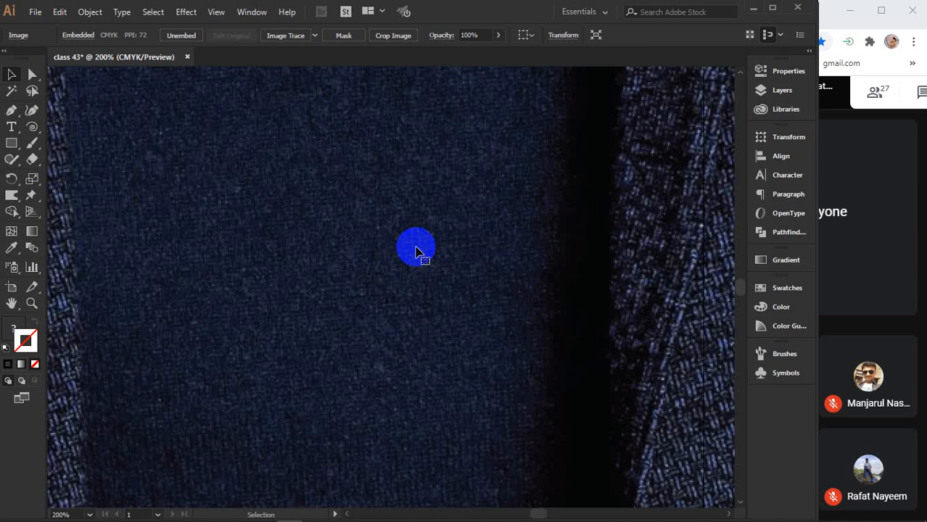
- Scale the pasted photo down proportionally until it fits within the artboard over the yellow shape
scroll(416, 252, down, 8)
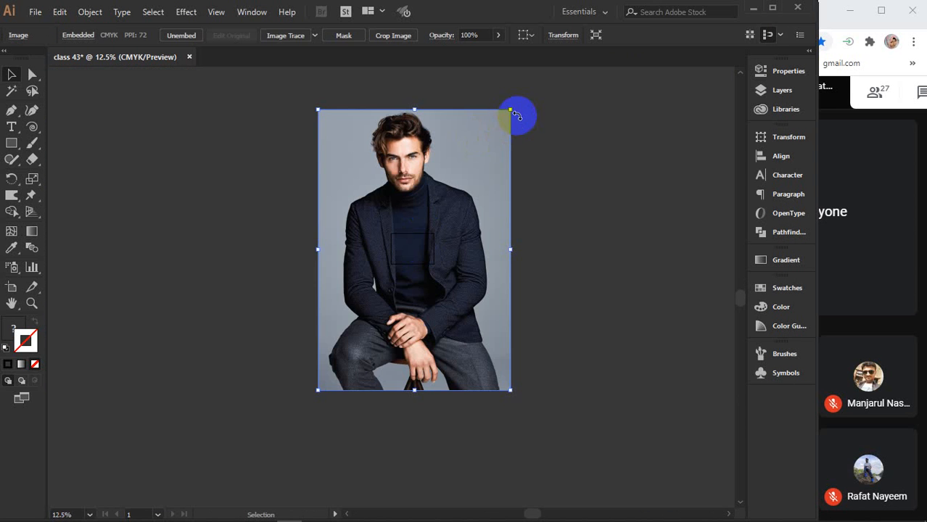
drag(510, 109, 369, 252)
scroll(387, 265, up, 8)
- Send the photo behind the warped yellow shape, and enlarge and reposition it to span the shape's width
right_click(369, 250)
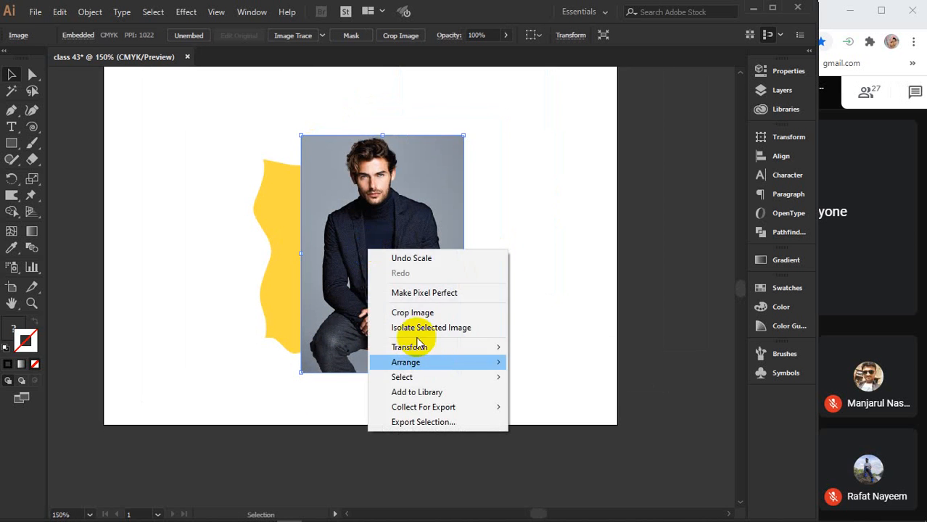
mouse_move(425, 369)
click(549, 409)
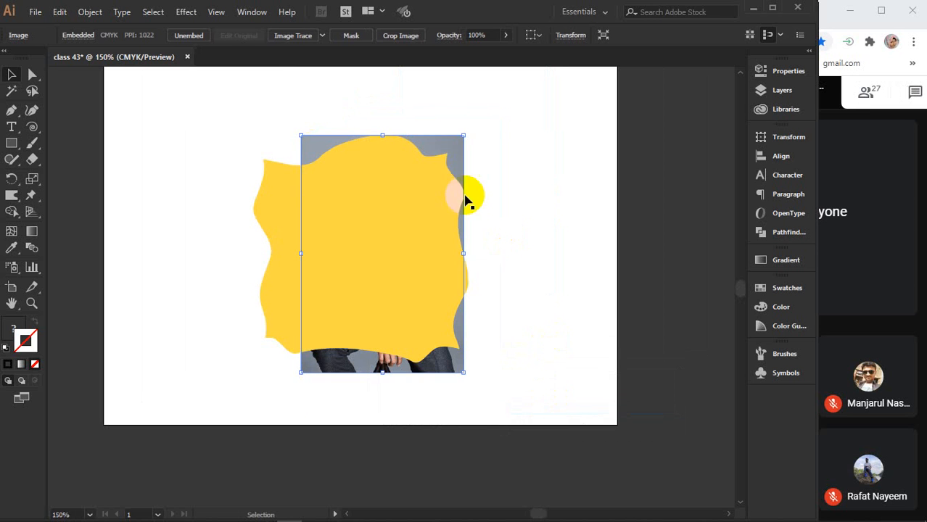
drag(461, 139, 490, 108)
drag(449, 129, 426, 153)
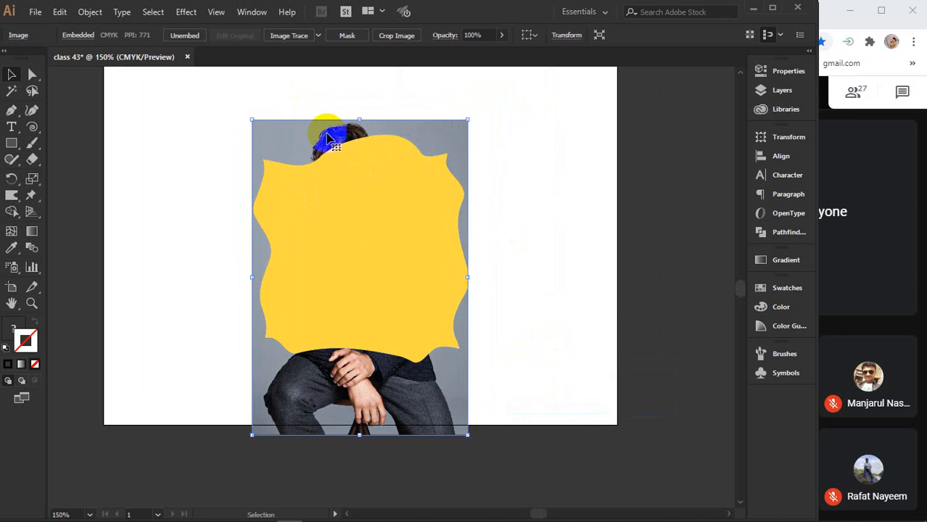
- Remove the warped shape's fill and give its outline a yellow stroke, closing the colour settings
click(396, 222)
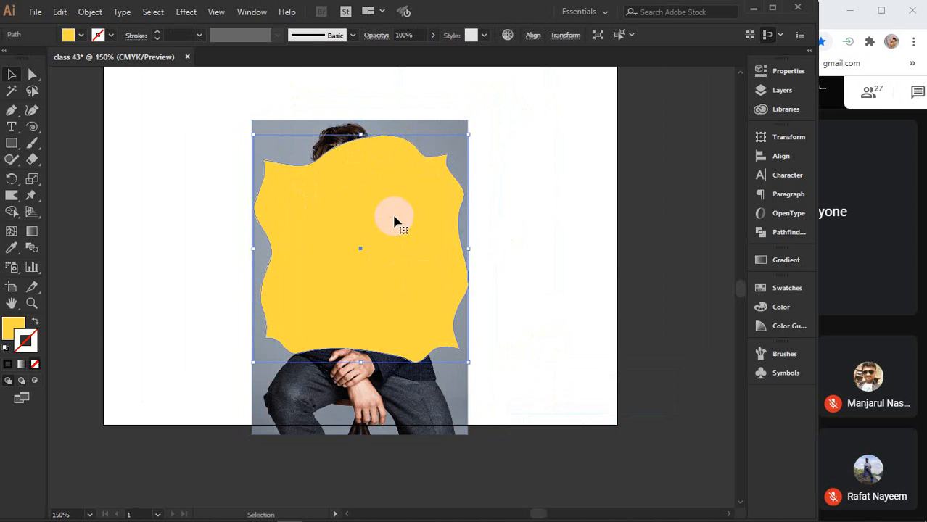
click(23, 365)
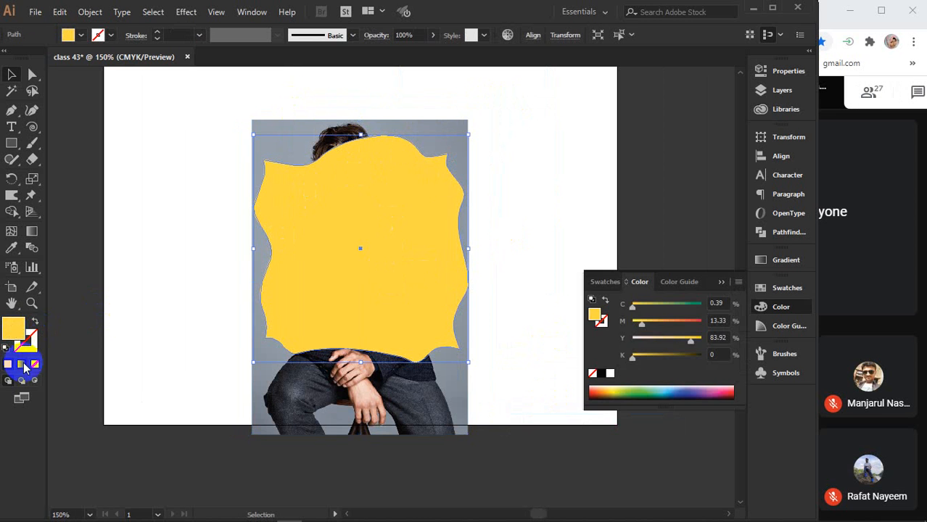
click(35, 365)
click(28, 344)
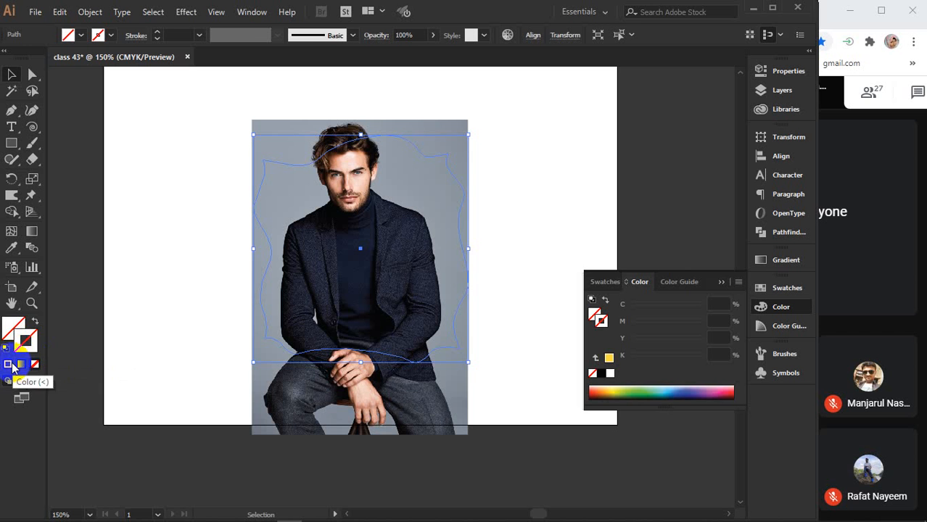
click(8, 365)
click(722, 282)
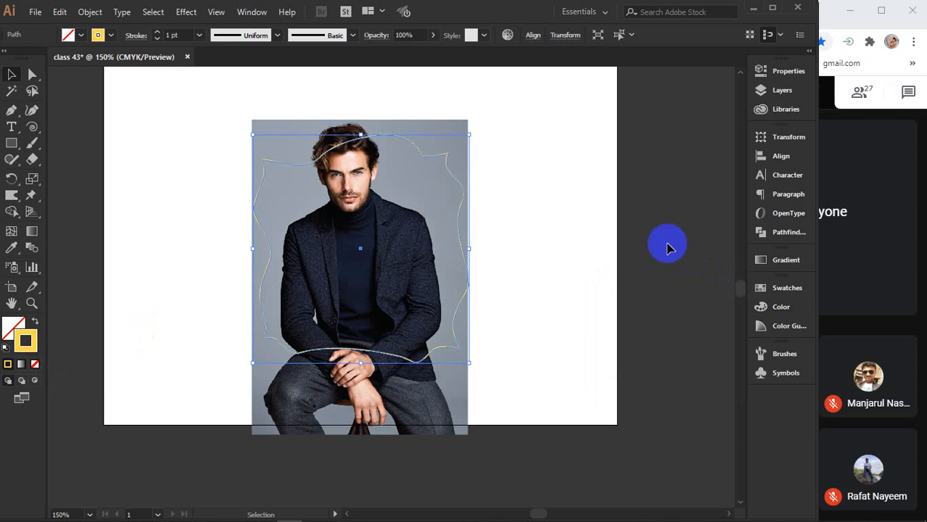
- Align the photo and the yellow outline on their horizontal and vertical centres, and deselect them
drag(552, 174, 366, 274)
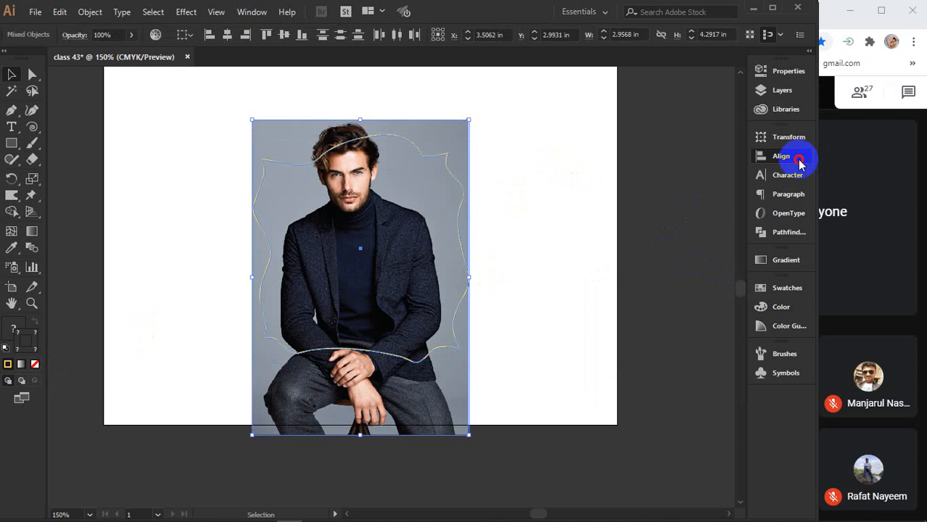
click(799, 161)
click(709, 165)
click(710, 166)
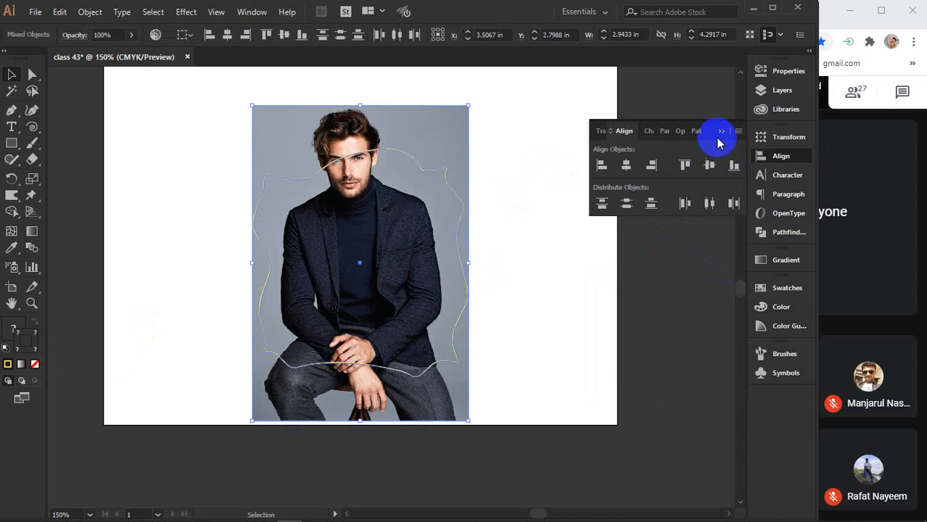
click(721, 133)
click(544, 203)
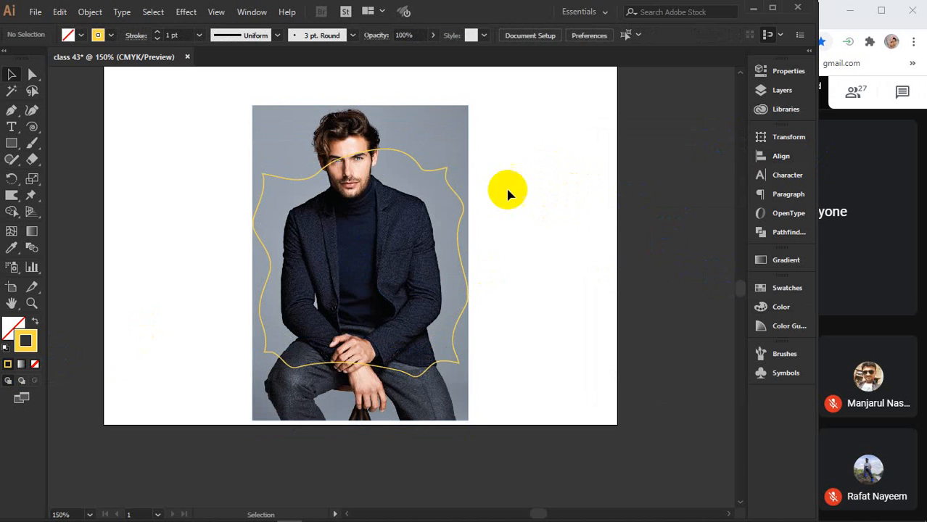
- Enlarge the photo slightly and reposition it so the man's head and upper body sit within the wavy outline
click(418, 122)
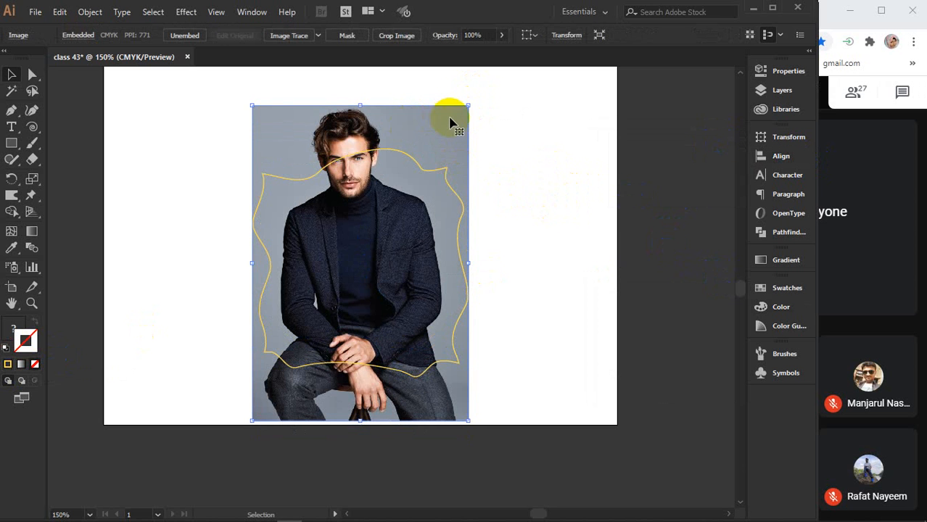
drag(469, 106, 481, 89)
drag(404, 105, 405, 167)
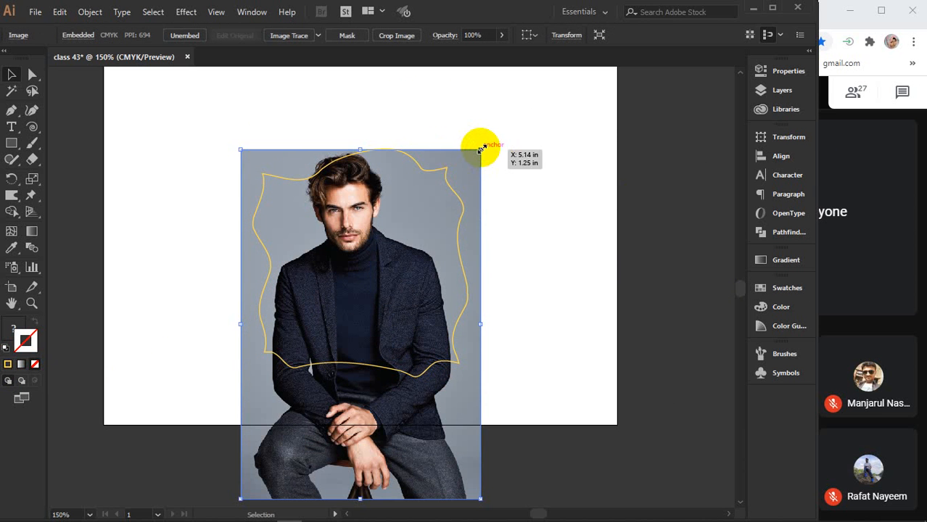
drag(480, 148, 499, 125)
drag(426, 136, 423, 158)
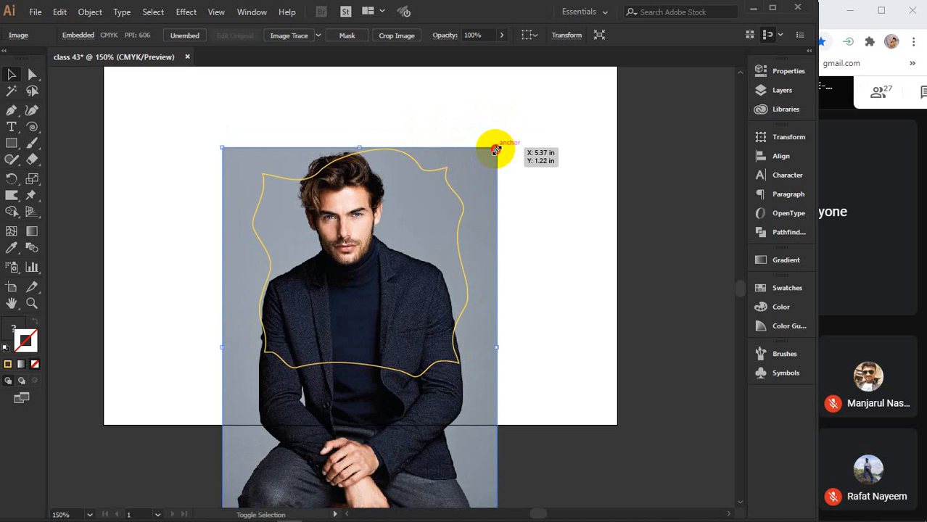
drag(496, 150, 482, 162)
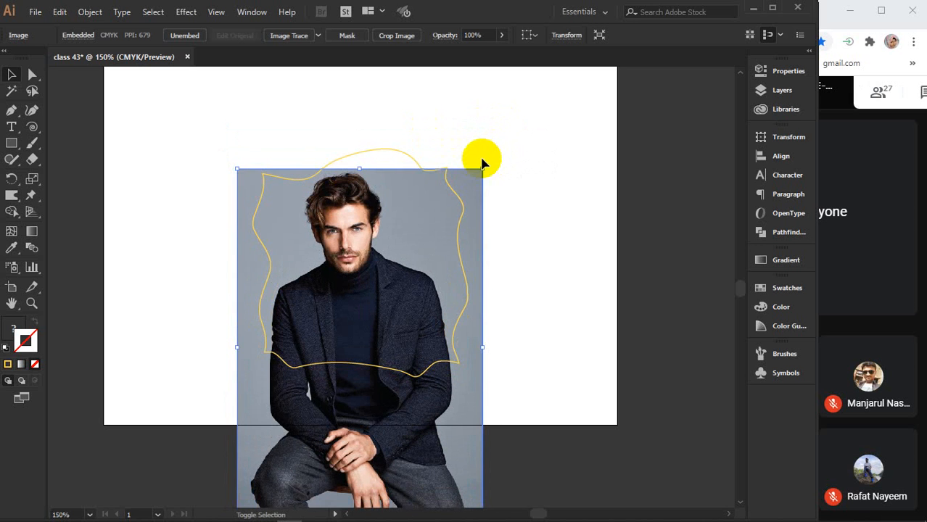
drag(387, 213, 388, 193)
- Make a clipping mask from the wavy outline and the photo, and deselect the result
drag(301, 87, 354, 152)
right_click(422, 227)
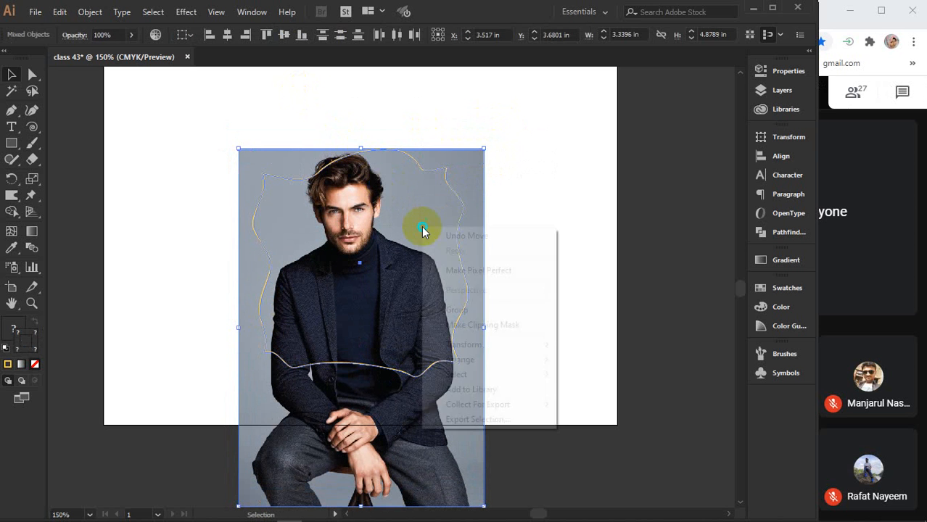
click(473, 330)
click(562, 230)
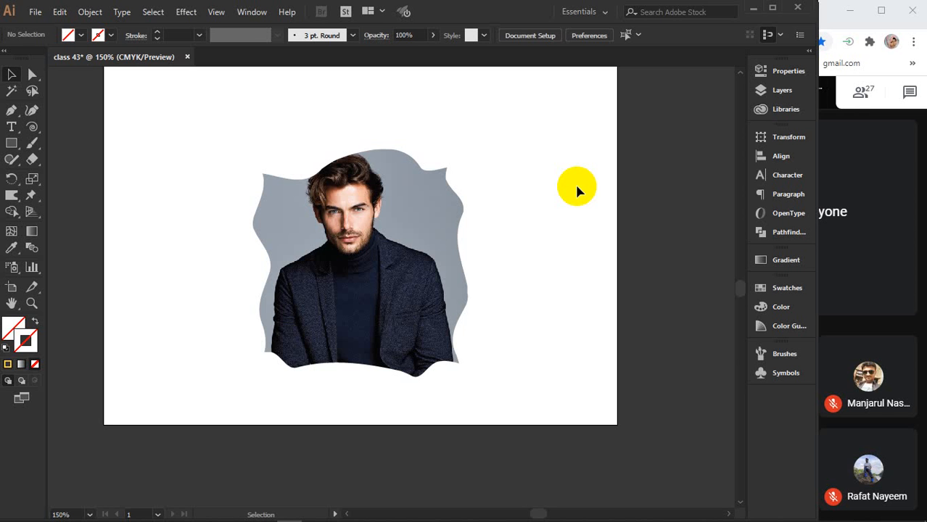
- Release the clipping mask on the photo and deselect the separated objects
click(360, 227)
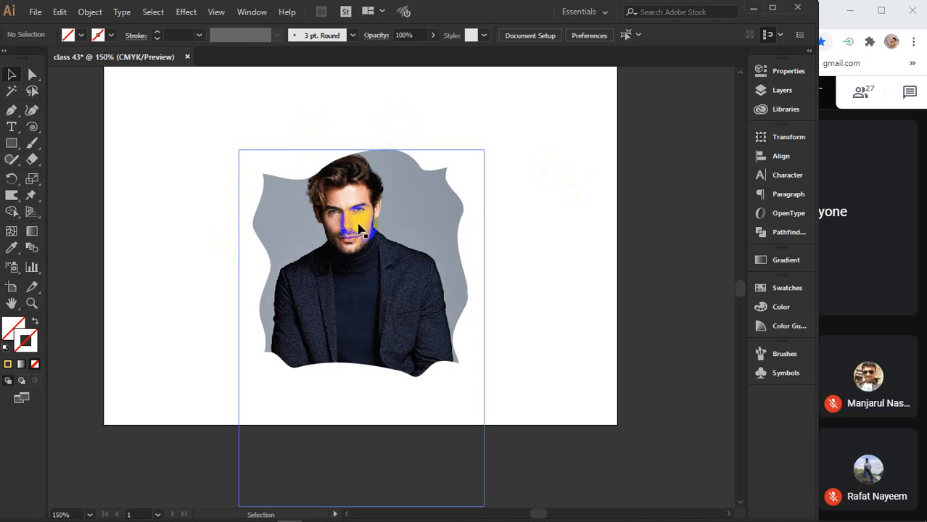
right_click(358, 225)
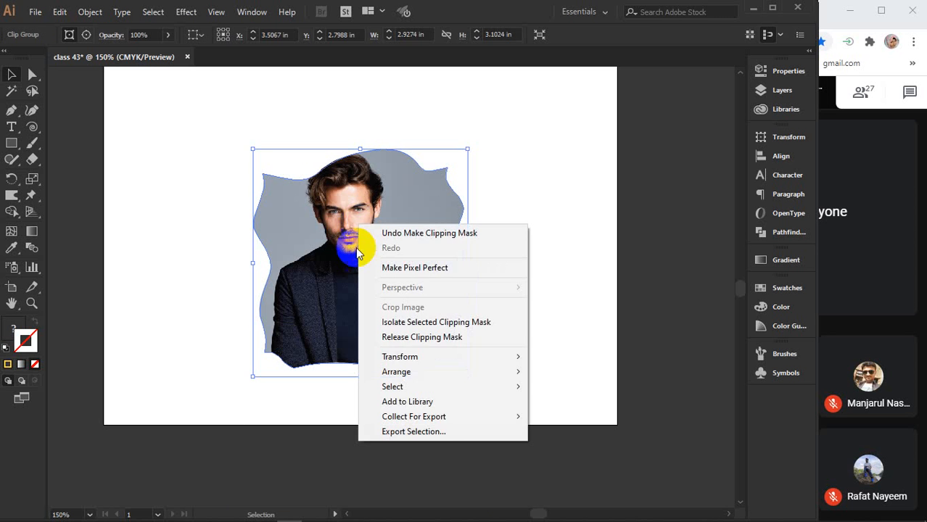
click(410, 337)
click(572, 280)
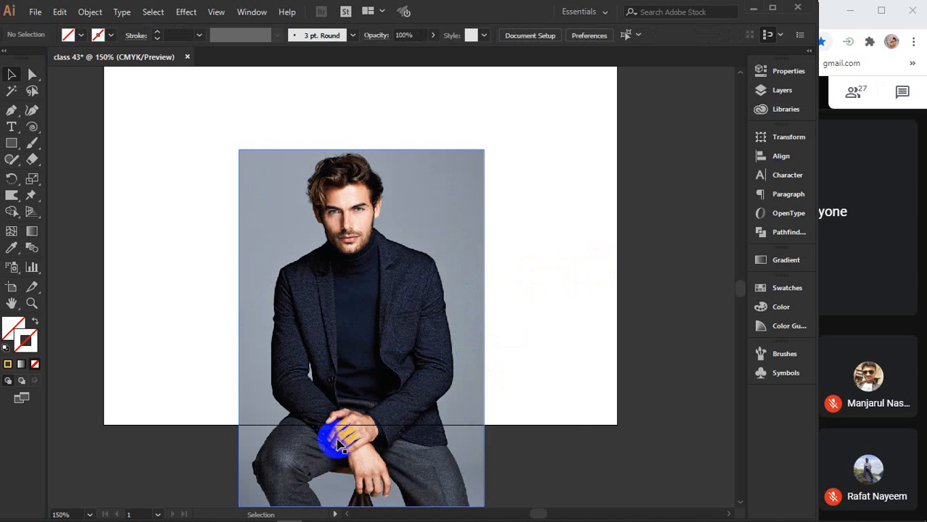
- Move the photo to the artboard's right edge and delete the leftover wavy outline
mouse_move(338, 444)
mouse_down()
mouse_move(645, 385)
mouse_move(689, 367)
mouse_up()
drag(322, 129, 410, 270)
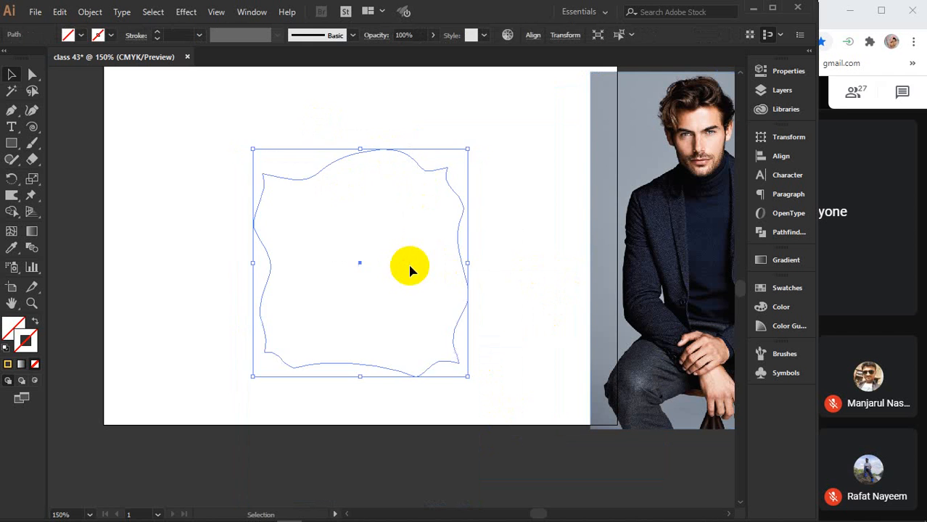
key(Delete)
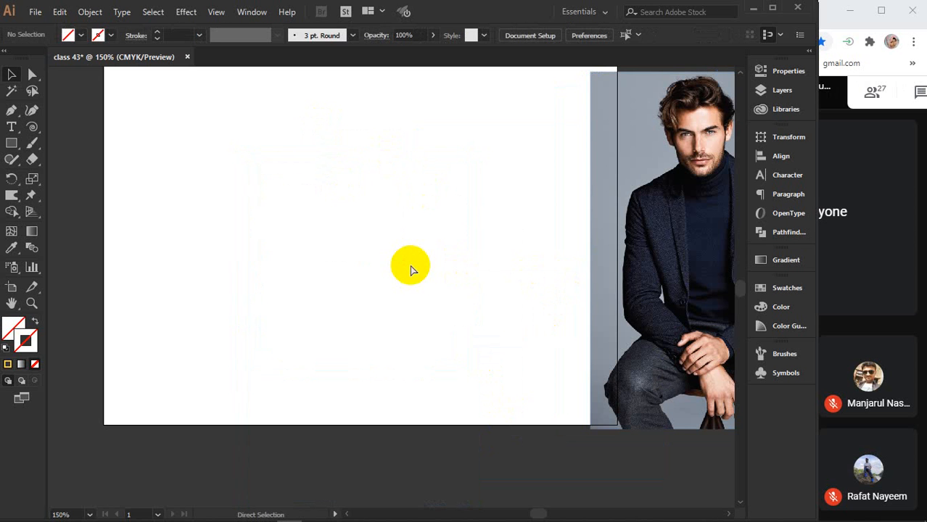
key(v)
click(392, 252)
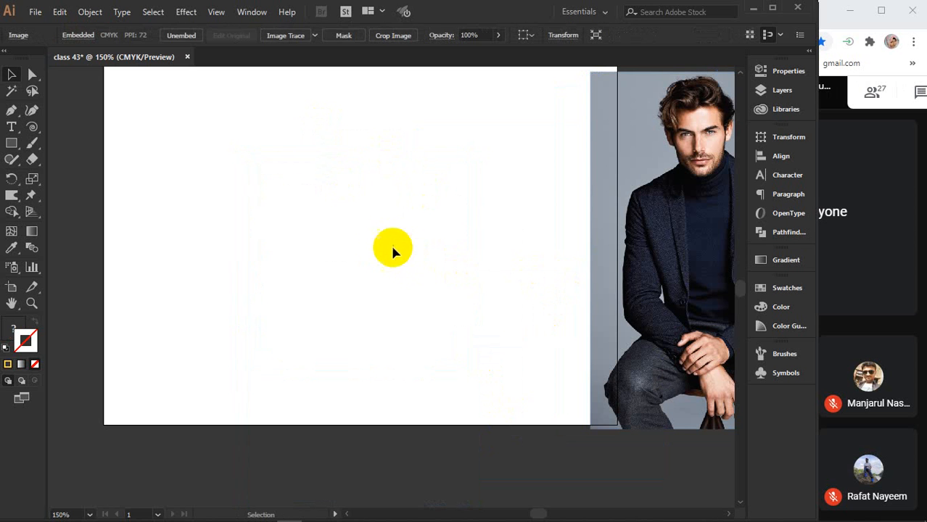
- Draw a large circle without fill or stroke on the empty artboard, beside the photo
drag(376, 225, 362, 251)
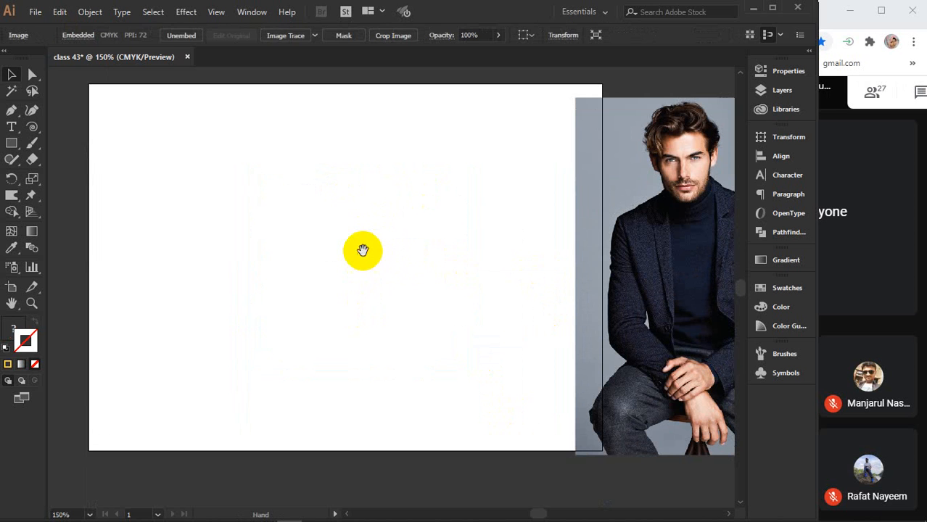
click(362, 251)
key(v)
click(364, 256)
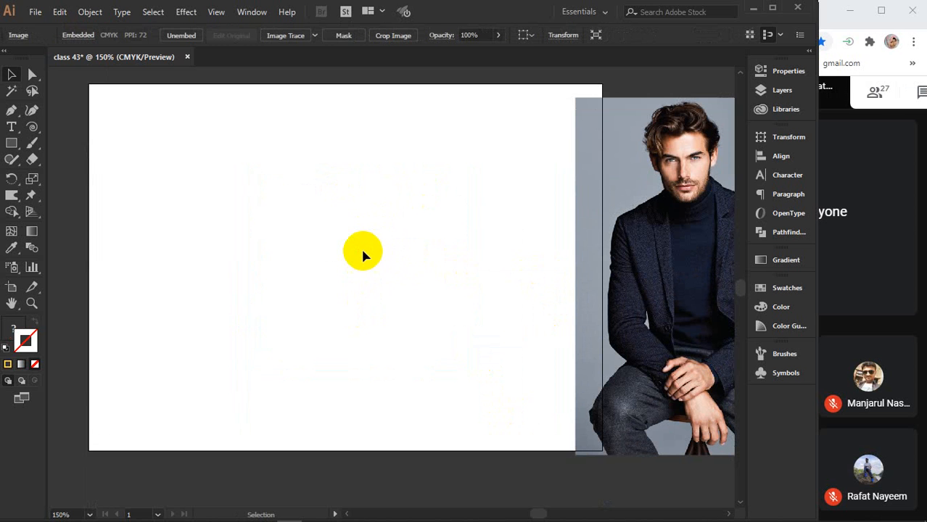
click(10, 147)
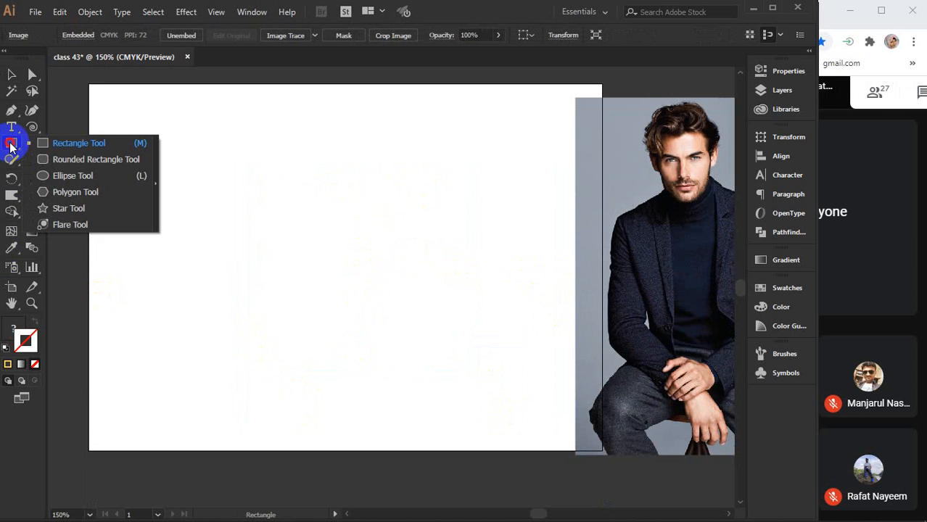
click(62, 174)
mouse_move(196, 169)
mouse_down()
mouse_move(402, 331)
mouse_move(466, 394)
mouse_move(466, 348)
mouse_up()
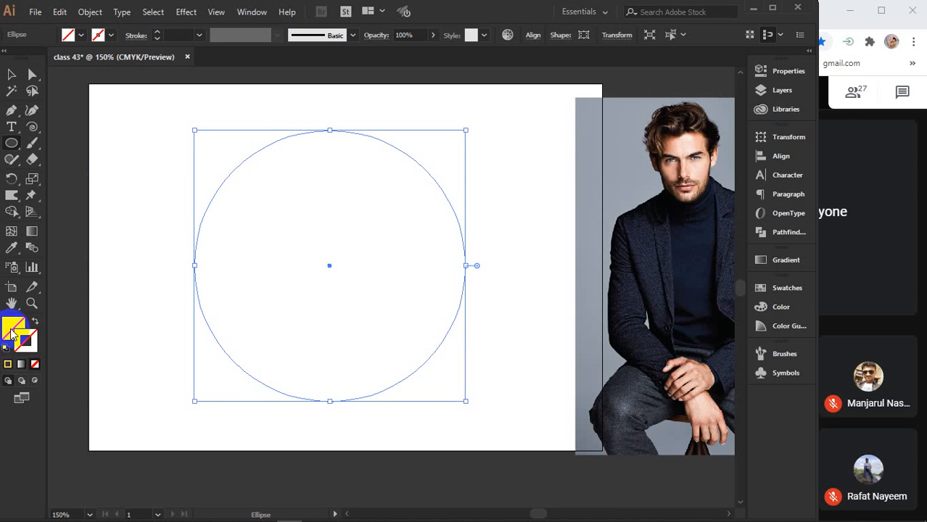
- Give the large circle a solid yellow fill and a black stroke
click(7, 364)
click(7, 365)
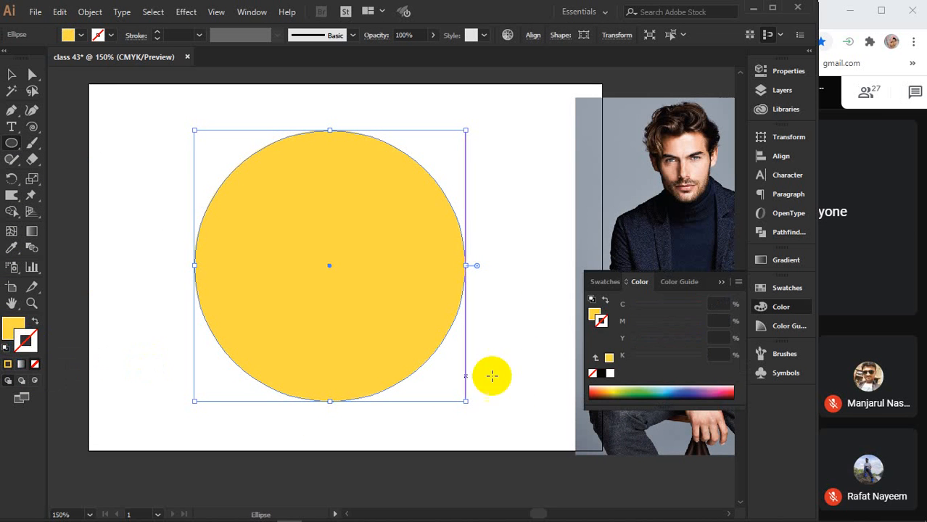
click(624, 379)
click(602, 373)
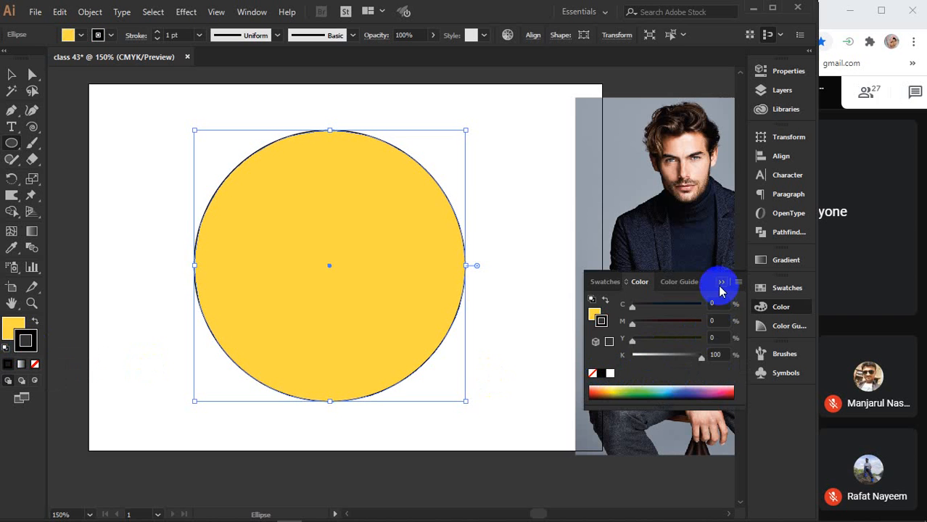
click(720, 285)
- Use the Twirl tool to form spiral curls all around the edge of the yellow circle
click(8, 197)
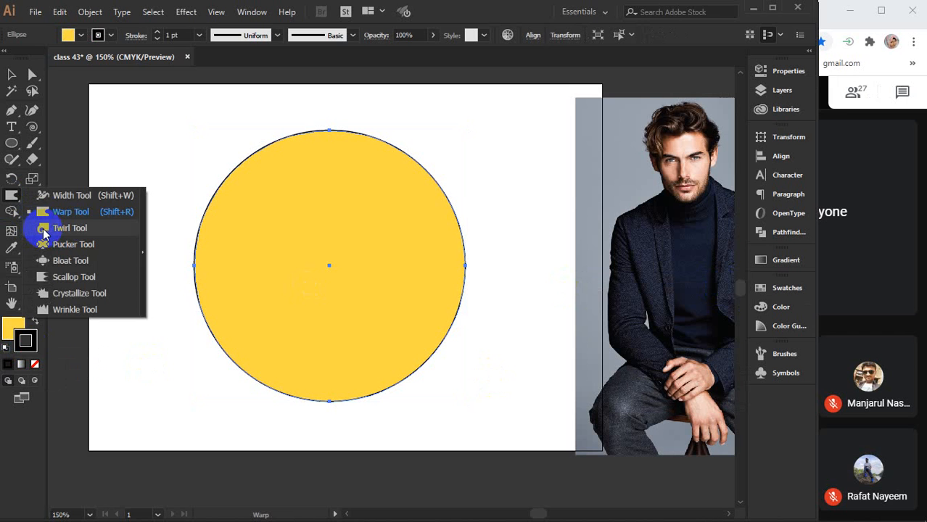
click(42, 228)
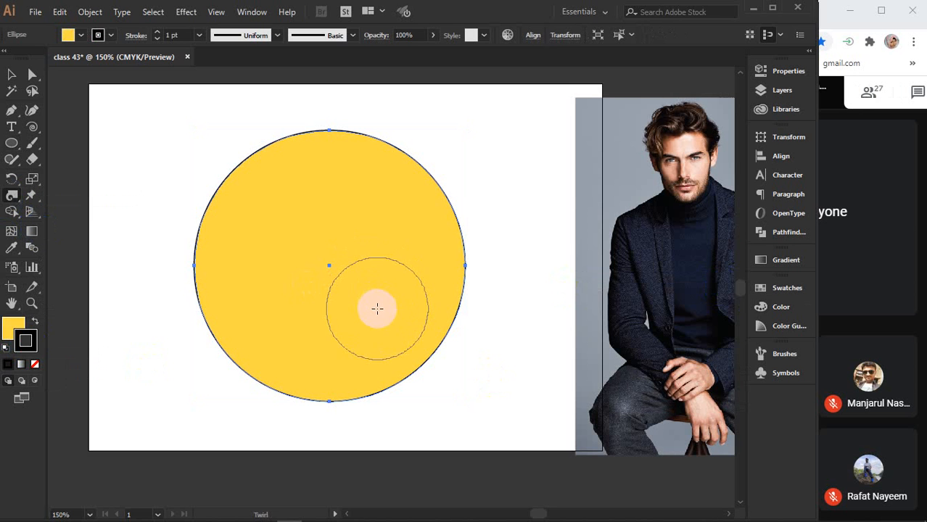
key(ctrl)
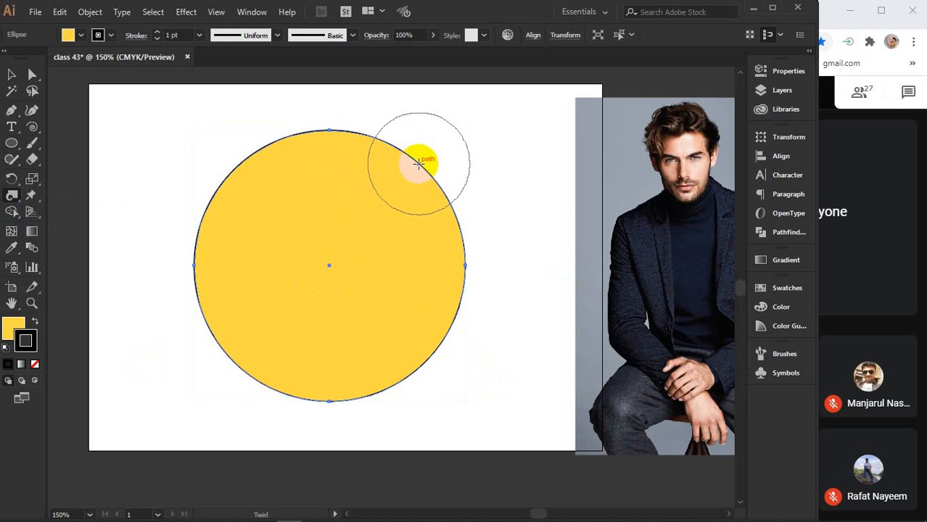
drag(419, 164, 421, 162)
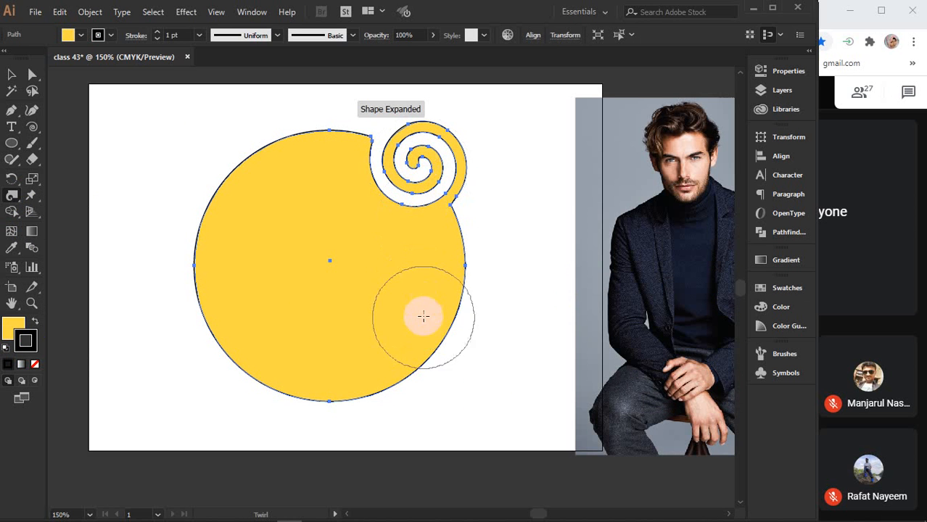
drag(459, 283, 457, 282)
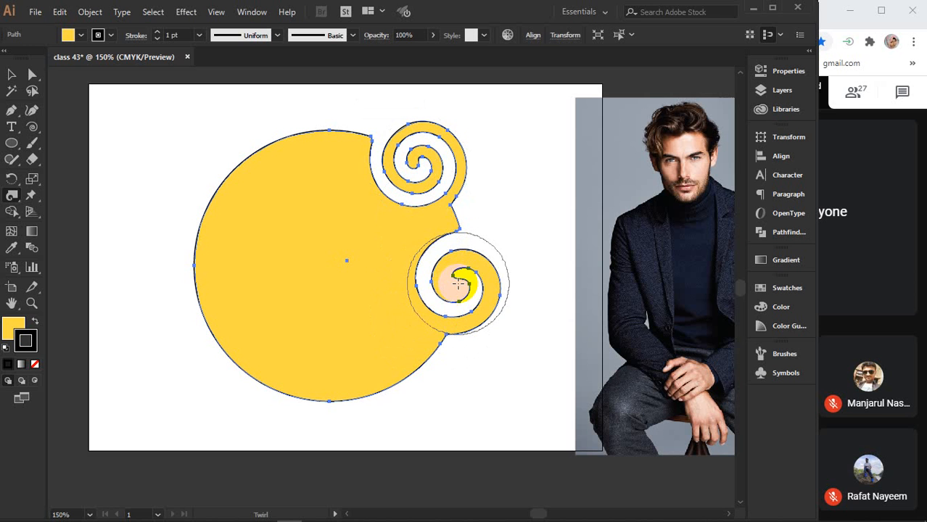
drag(413, 386, 356, 379)
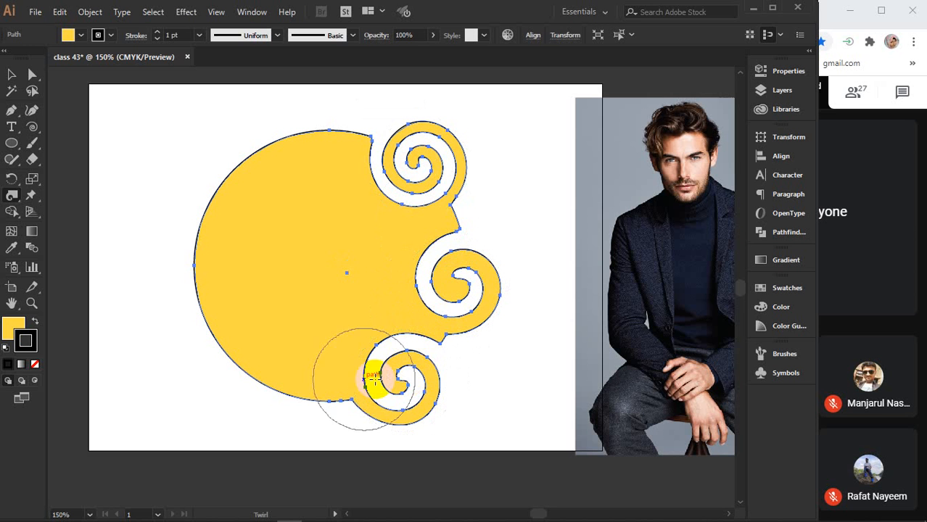
drag(287, 385, 283, 380)
drag(216, 309, 216, 306)
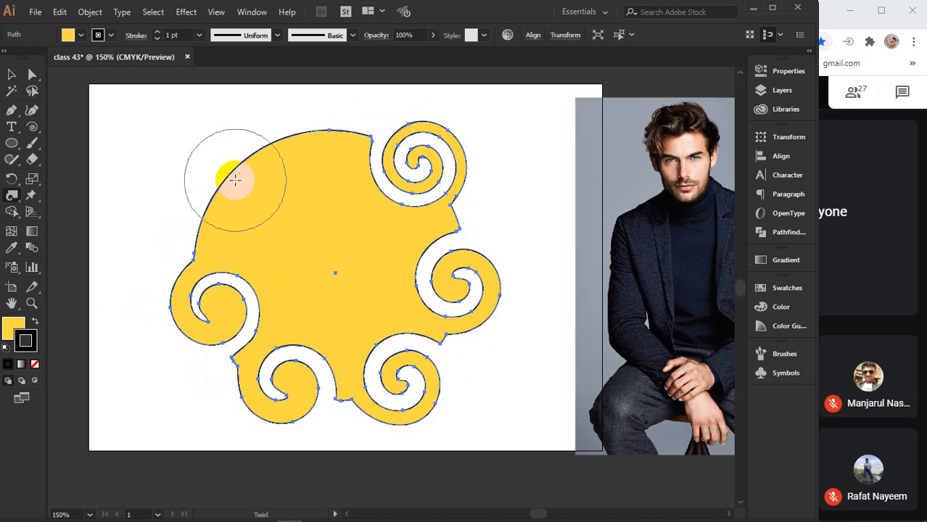
drag(223, 197, 221, 197)
drag(296, 172, 304, 150)
drag(449, 406, 449, 406)
- Draw a diagonal straight line with the Line Segment tool on the empty canvas below the artboard
scroll(397, 244, down, 4)
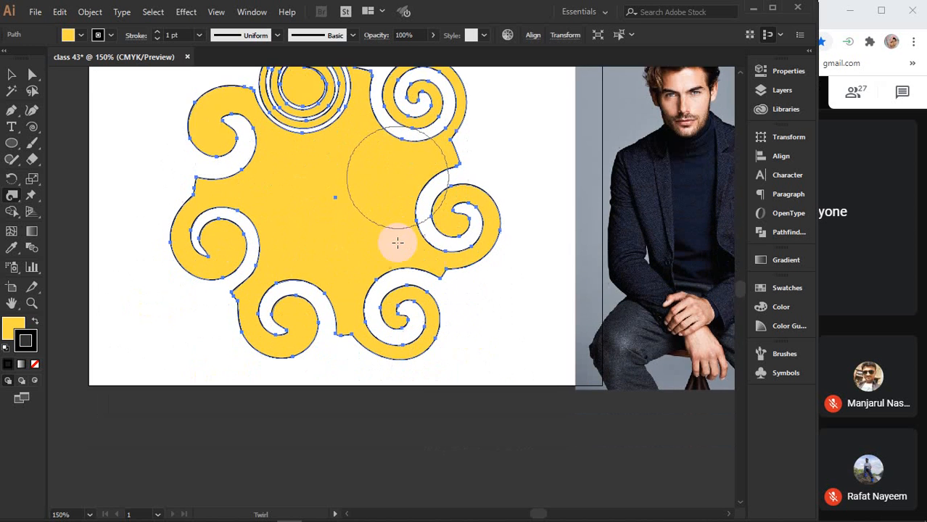
drag(389, 246, 388, 247)
scroll(374, 257, down, 7)
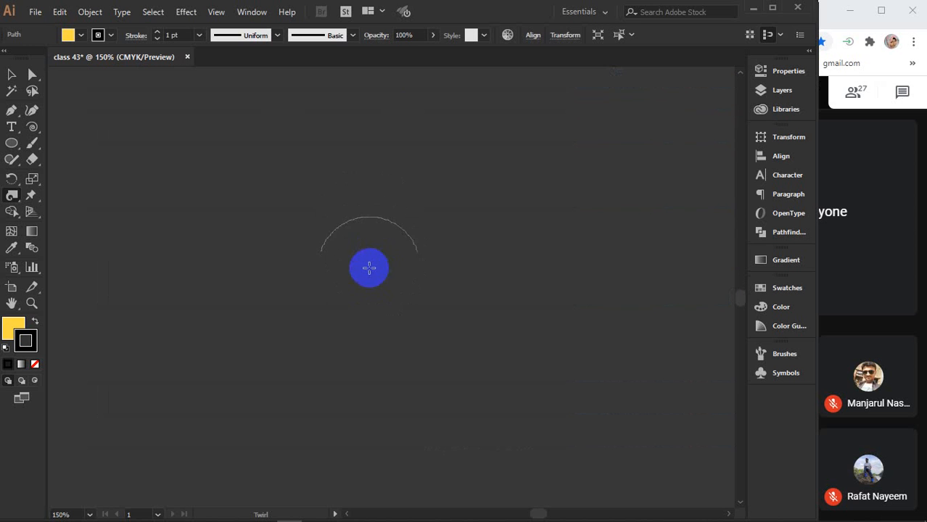
click(13, 149)
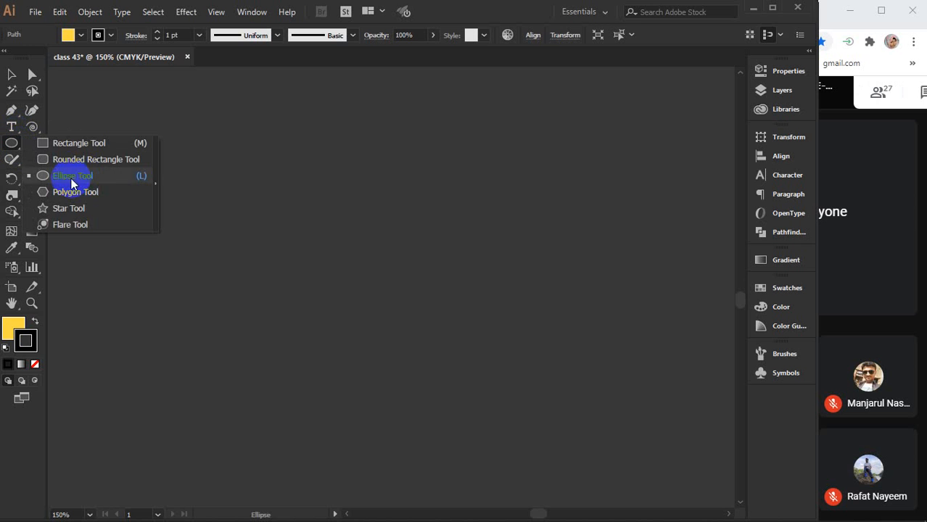
click(33, 128)
click(34, 128)
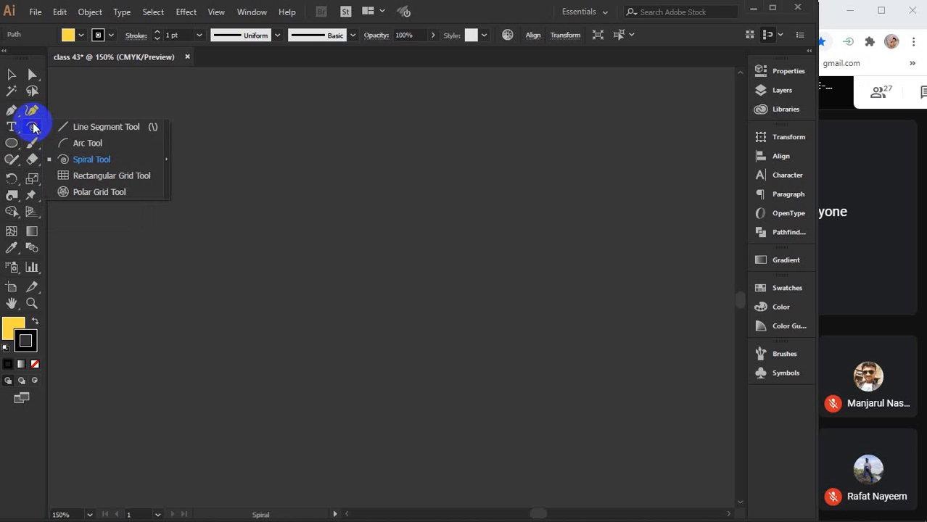
click(77, 126)
drag(305, 390, 429, 230)
- Set the diagonal line's stroke colour to light green, hex 78ff91, and deselect it
mouse_move(367, 310)
mouse_down()
mouse_move(51, 309)
mouse_move(25, 353)
mouse_up()
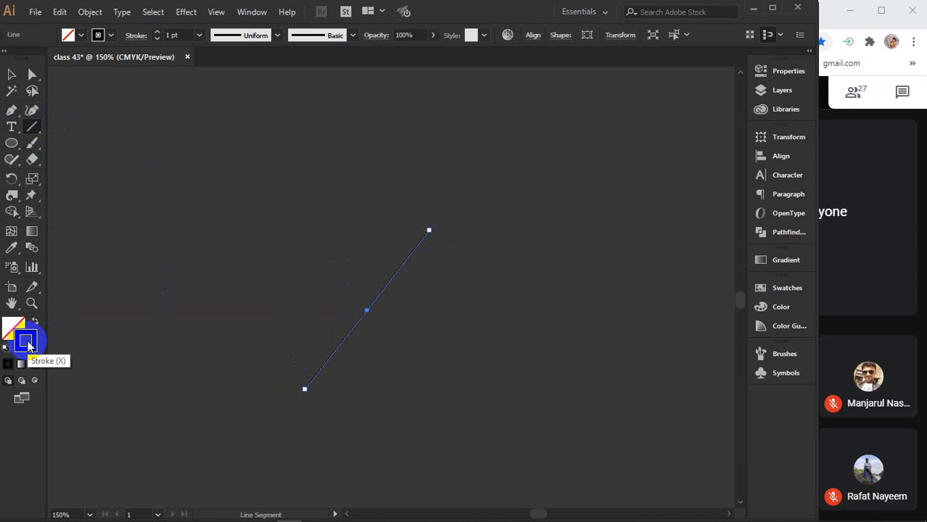
double_click(26, 342)
drag(518, 365, 531, 236)
click(628, 355)
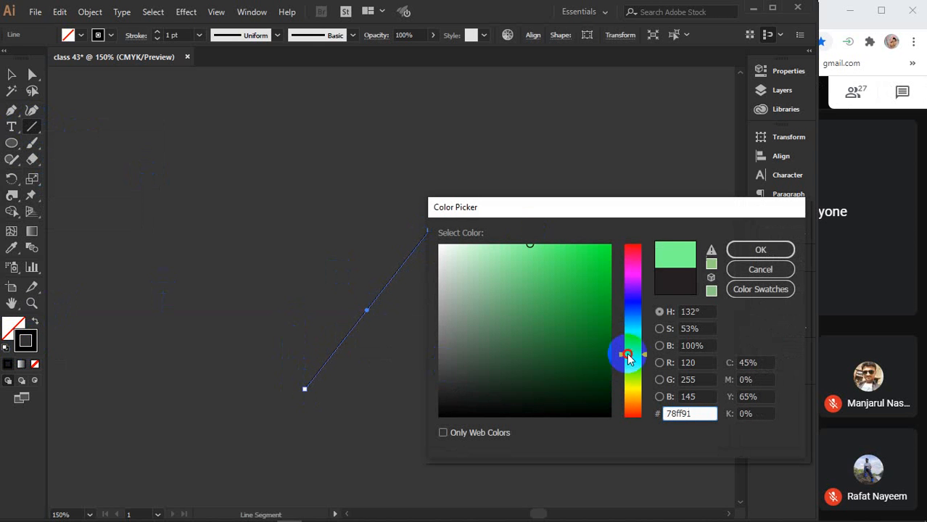
click(762, 252)
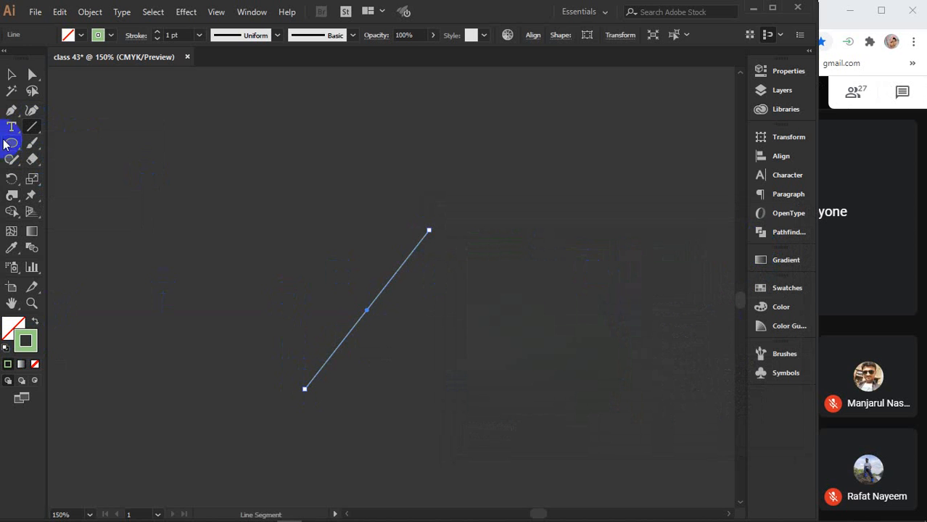
click(13, 75)
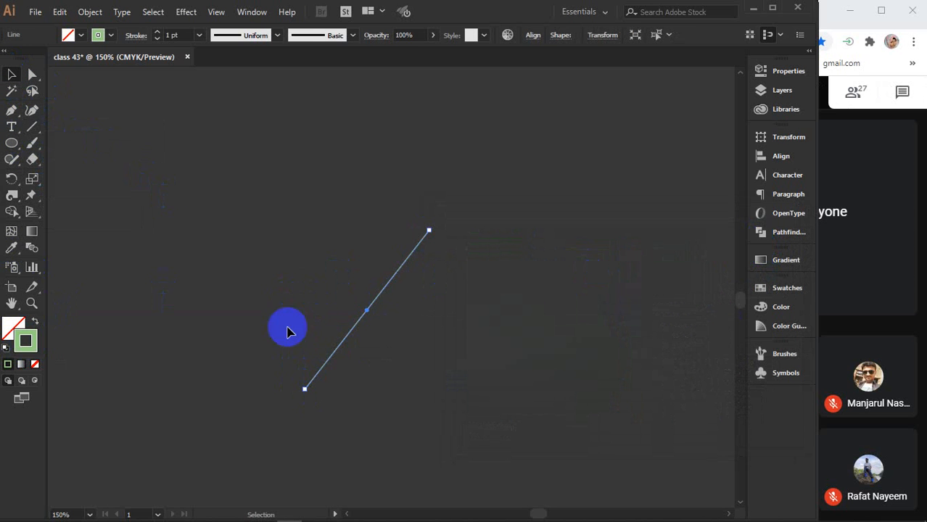
click(506, 352)
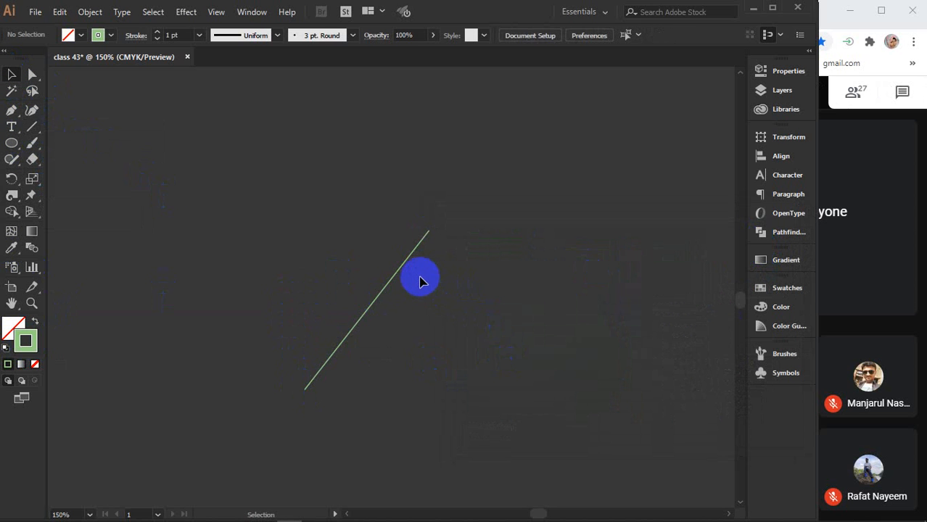
- Duplicate the green line along its own direction and shorten the copy to a short segment extending from the original's upper end
scroll(419, 267, up, 1)
click(384, 274)
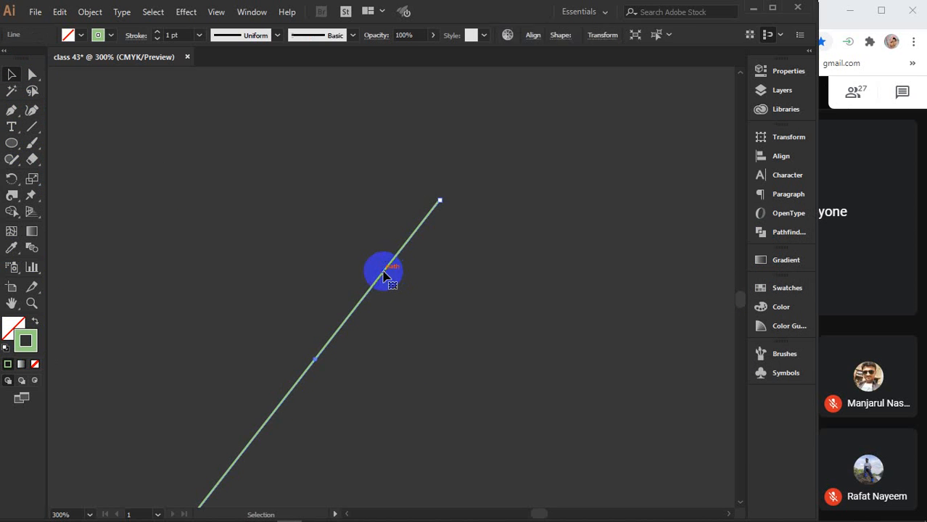
drag(386, 276, 452, 190)
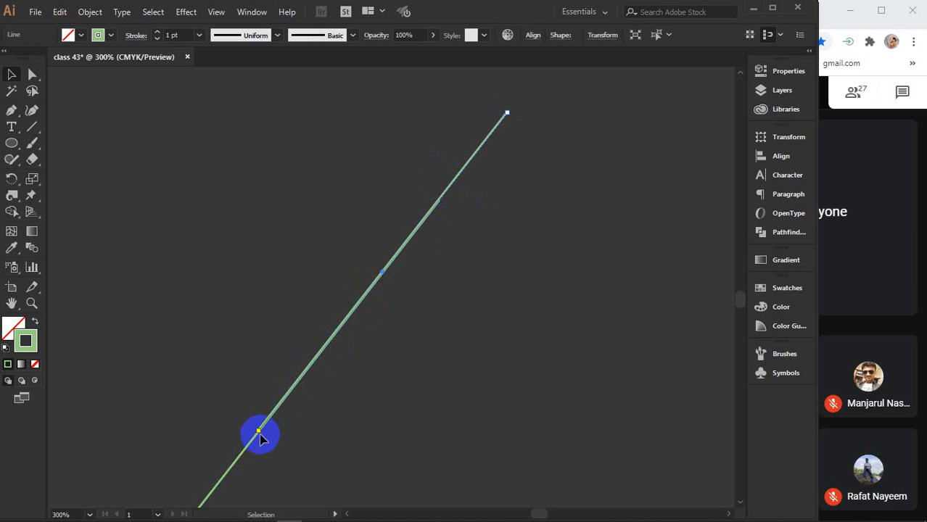
drag(259, 436, 438, 207)
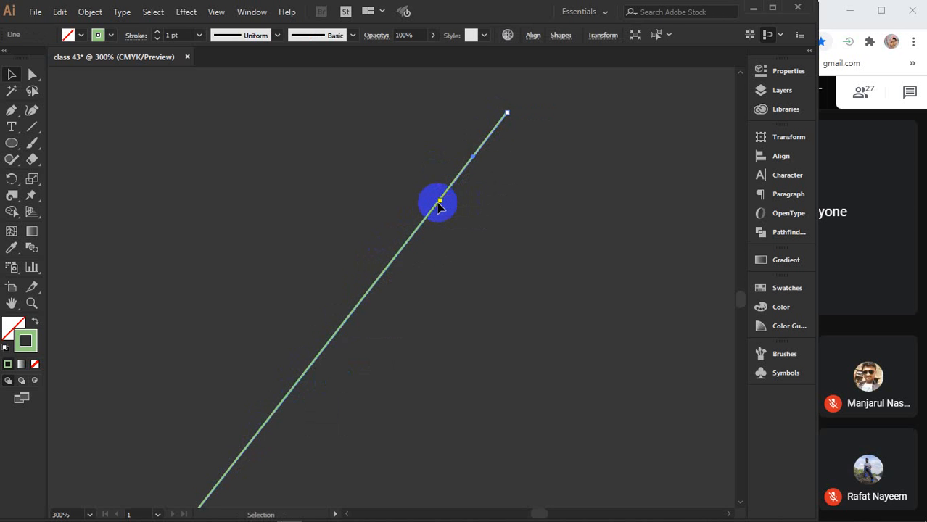
- Change the short segment's stroke colour to bright yellow
double_click(26, 341)
click(631, 388)
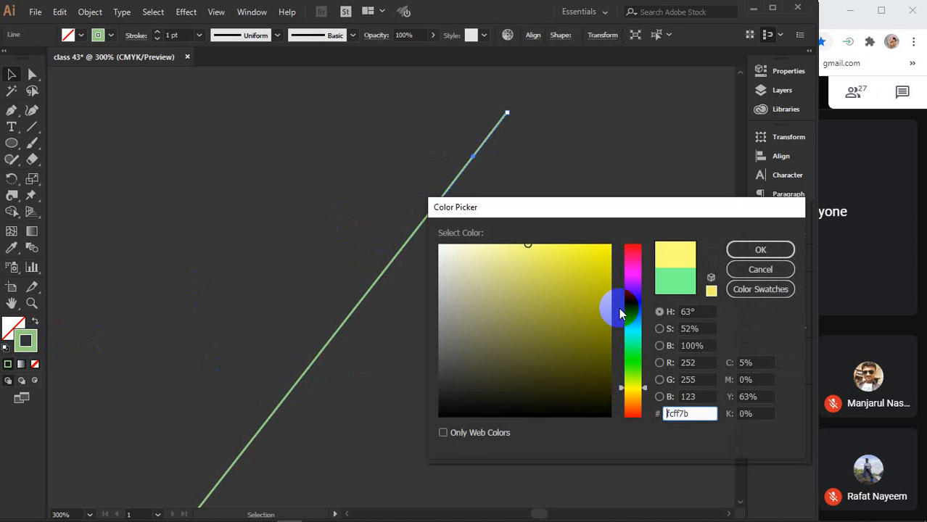
click(609, 248)
click(751, 250)
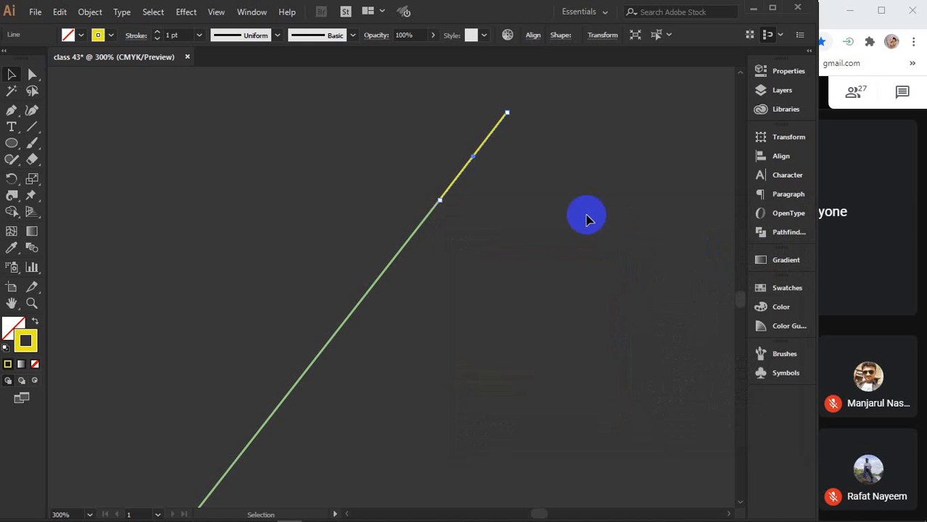
- Try twirling only the yellow segment at the line's tip into a spiral, and undo it
click(475, 158)
drag(507, 207, 409, 271)
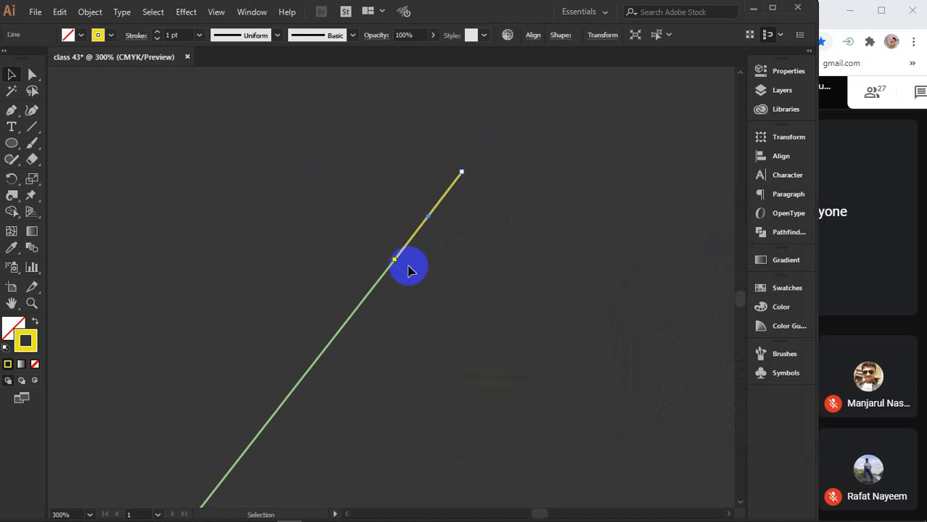
click(10, 199)
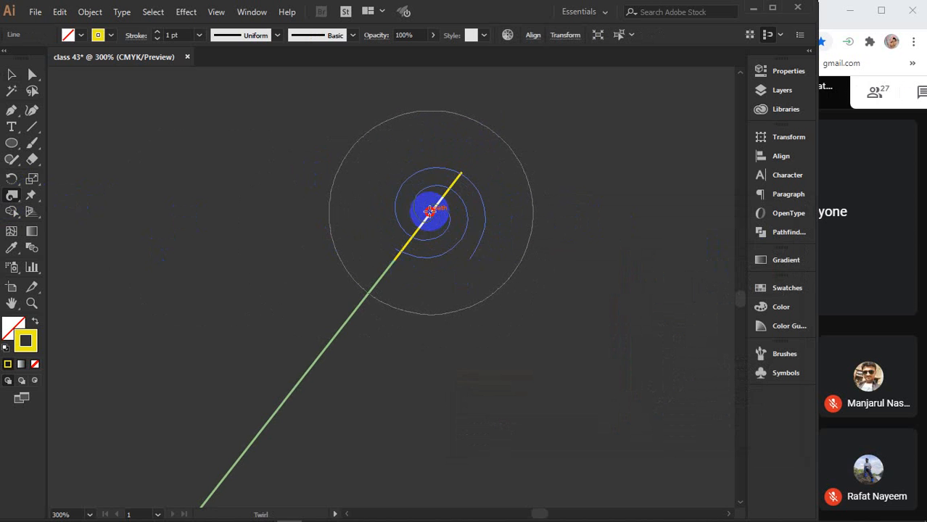
drag(430, 210, 429, 210)
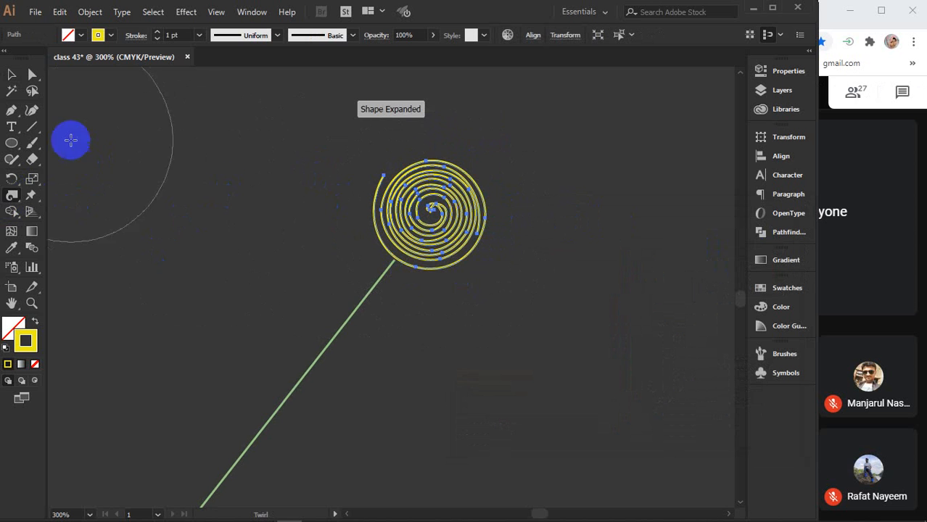
click(32, 75)
click(276, 249)
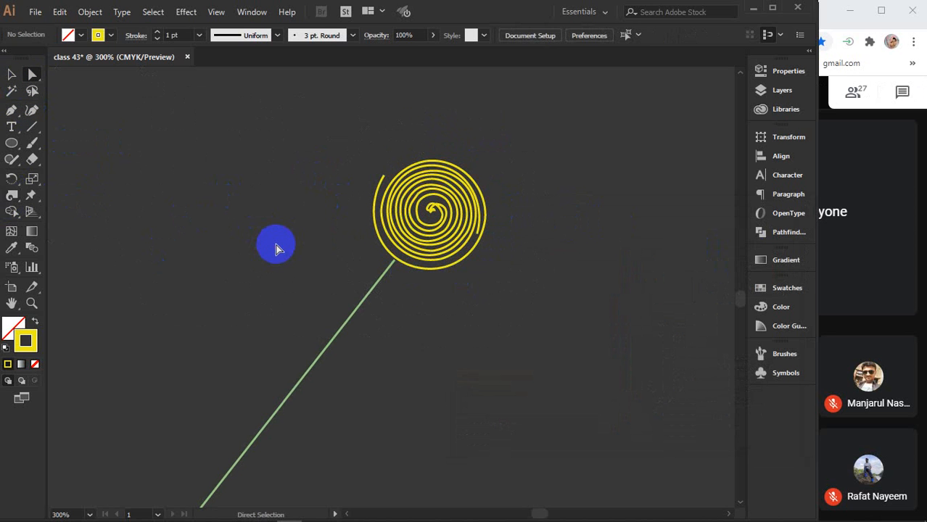
key(ctrl+z)
key(ctrl+z)
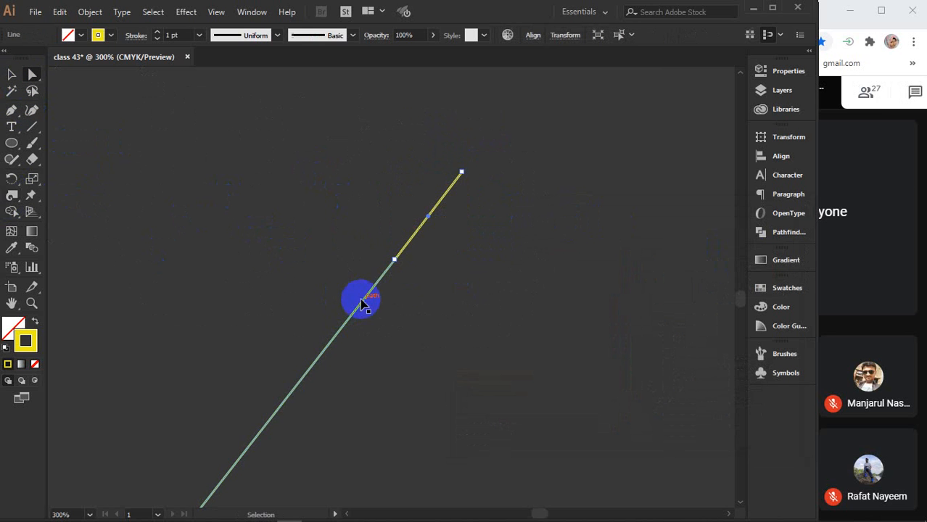
- Select the anchor points where the yellow and green lines meet and twirl both lines into a two-coloured spiral
drag(259, 186, 408, 286)
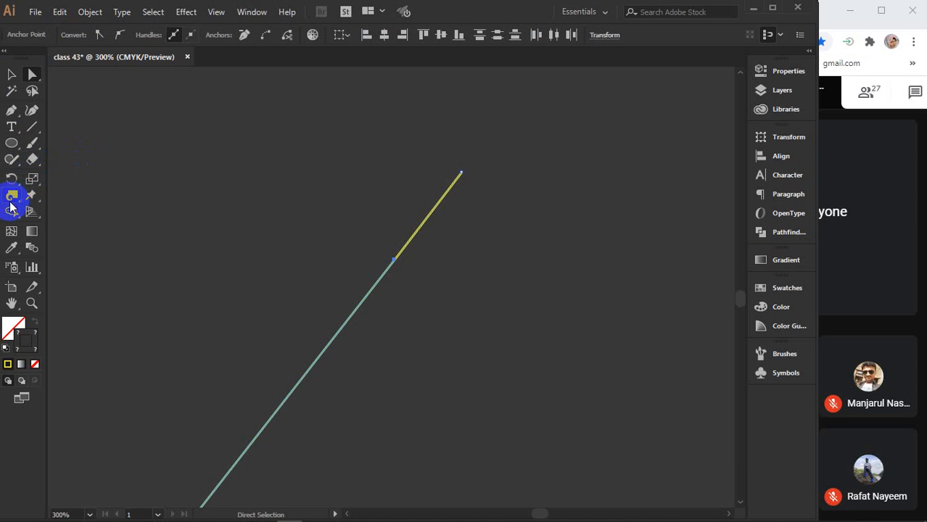
click(11, 203)
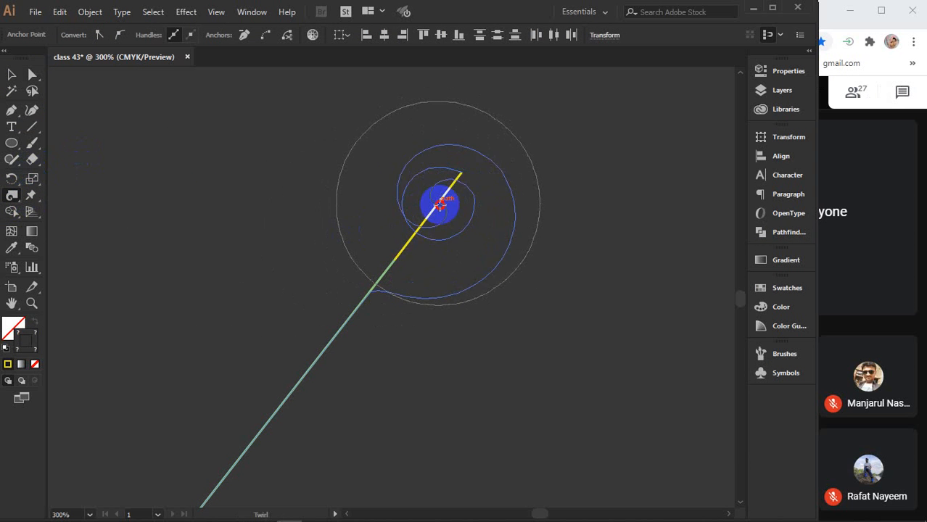
drag(441, 206, 441, 205)
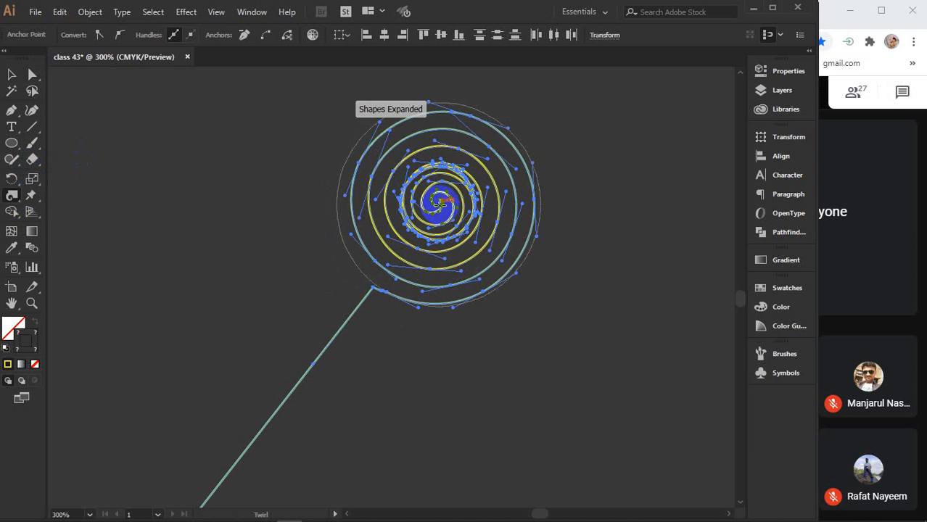
- Draw a straight yellow line slanting down to the lower end of the spiral-topped green line, forming a V
click(10, 73)
click(190, 207)
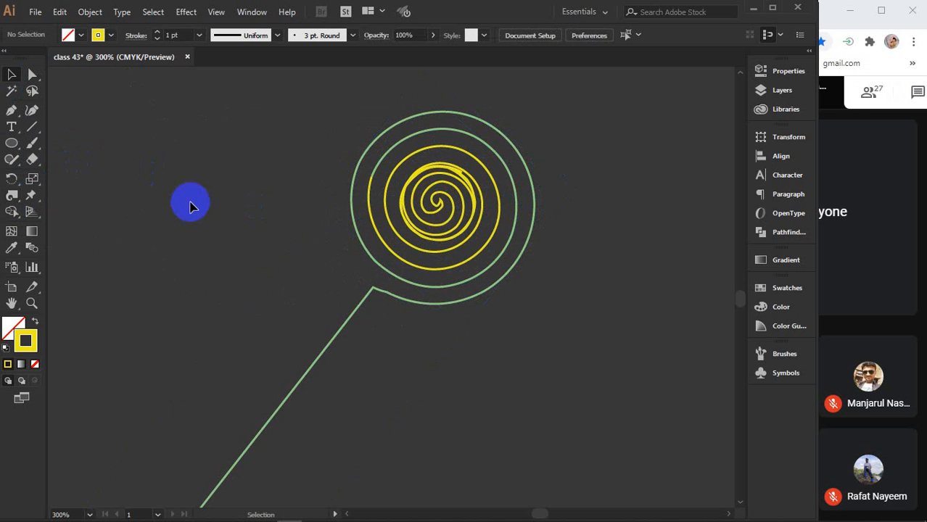
scroll(344, 242, down, 3)
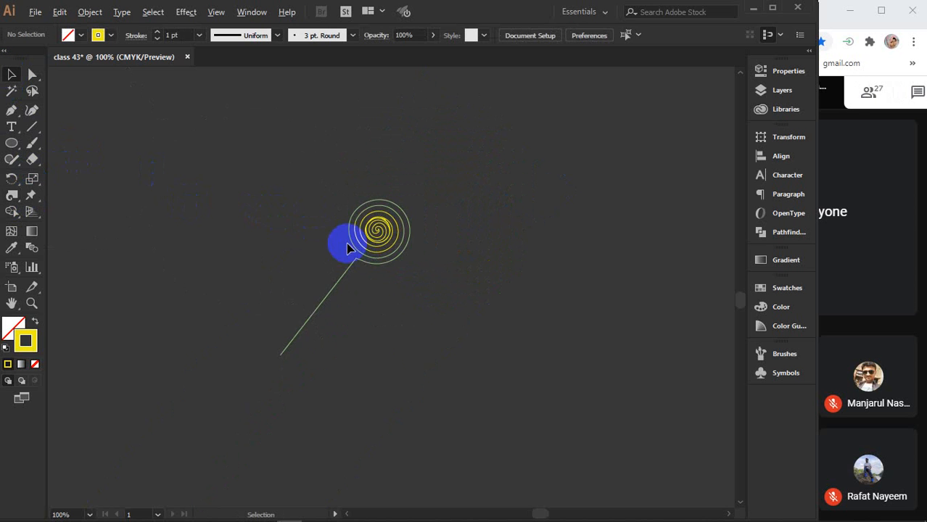
scroll(371, 289, up, 2)
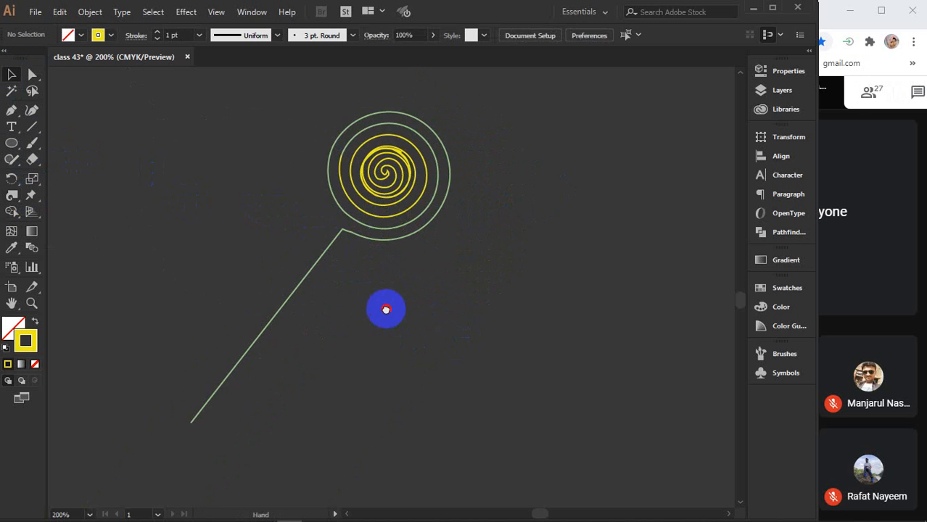
drag(386, 308, 458, 309)
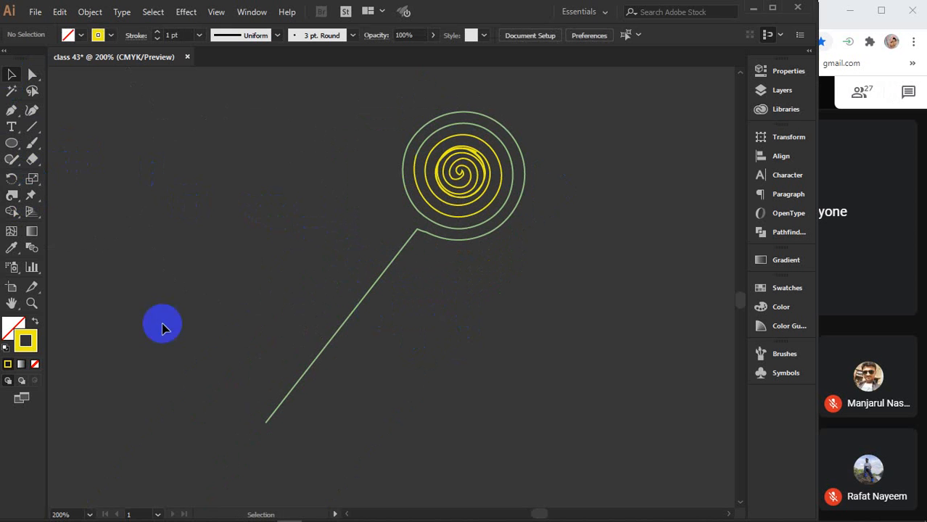
click(33, 127)
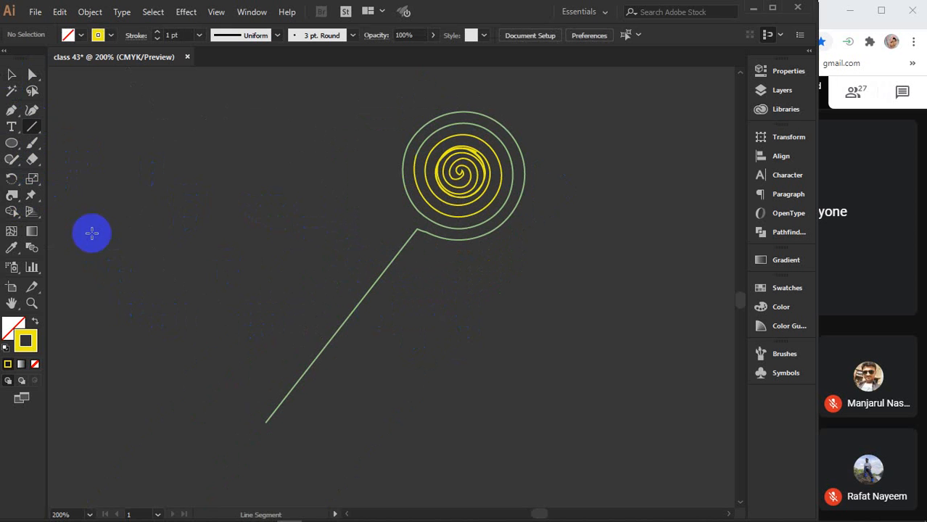
drag(91, 232, 266, 423)
- Twirl the upper end of the new slanted yellow line into a spiral, and deselect it
key(space)
drag(168, 259, 333, 293)
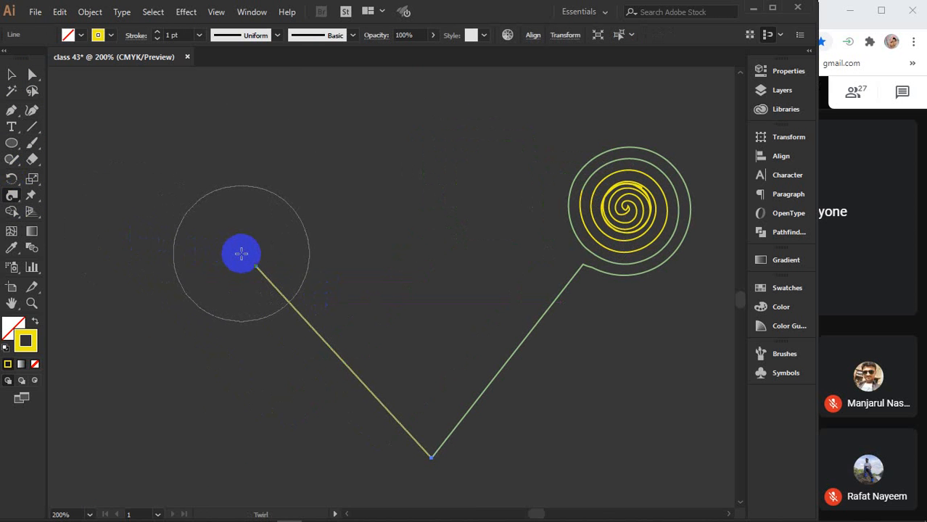
drag(241, 253, 241, 253)
click(11, 75)
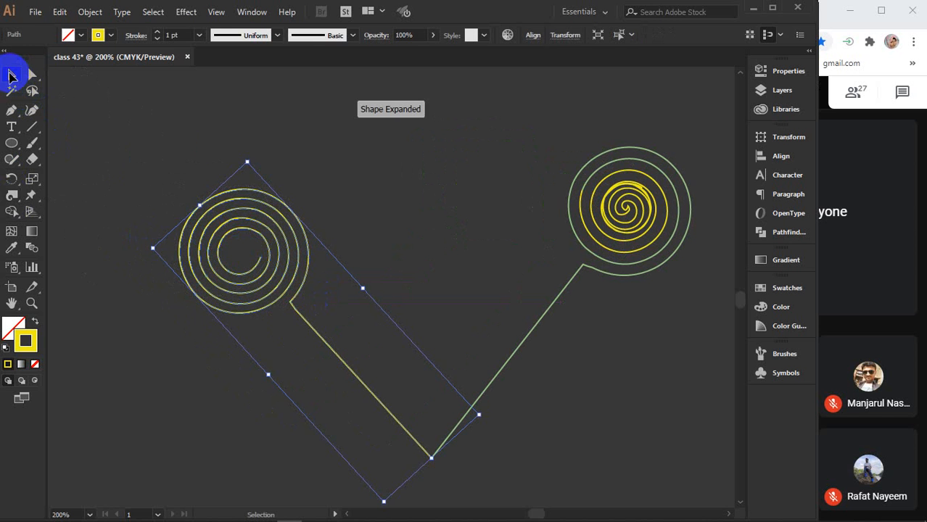
click(343, 177)
- Draw a vertical stem up from the V's meeting point, one slanted branch on each side, and a line extending the stem upward
key(space)
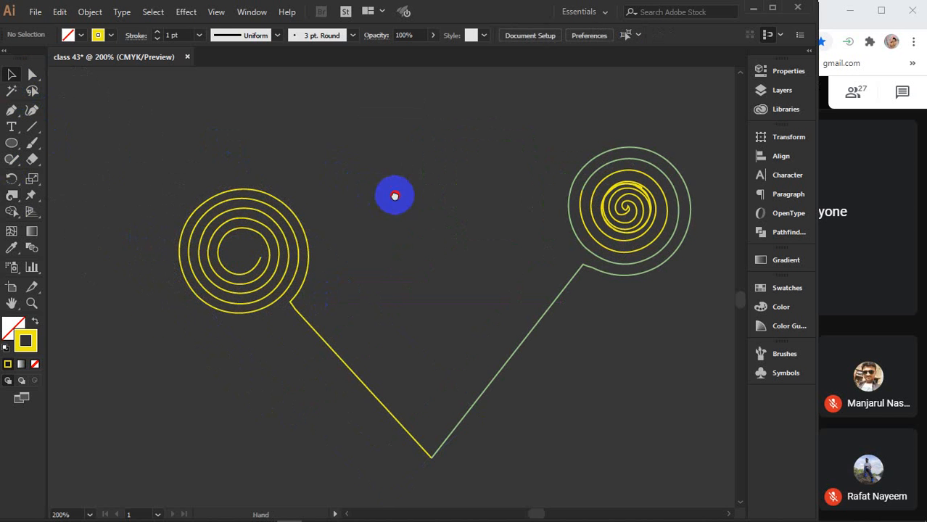
drag(405, 194, 320, 201)
click(31, 126)
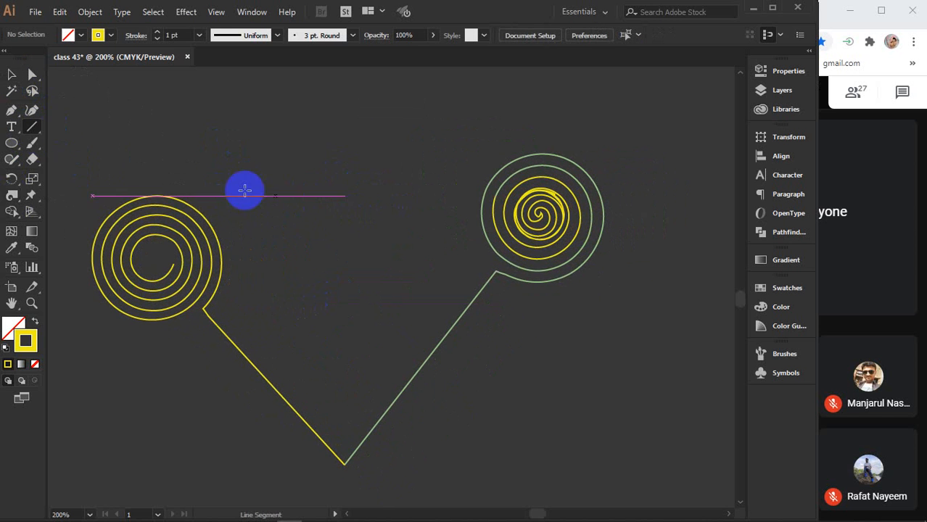
drag(342, 462, 344, 93)
key(space)
drag(367, 146, 356, 278)
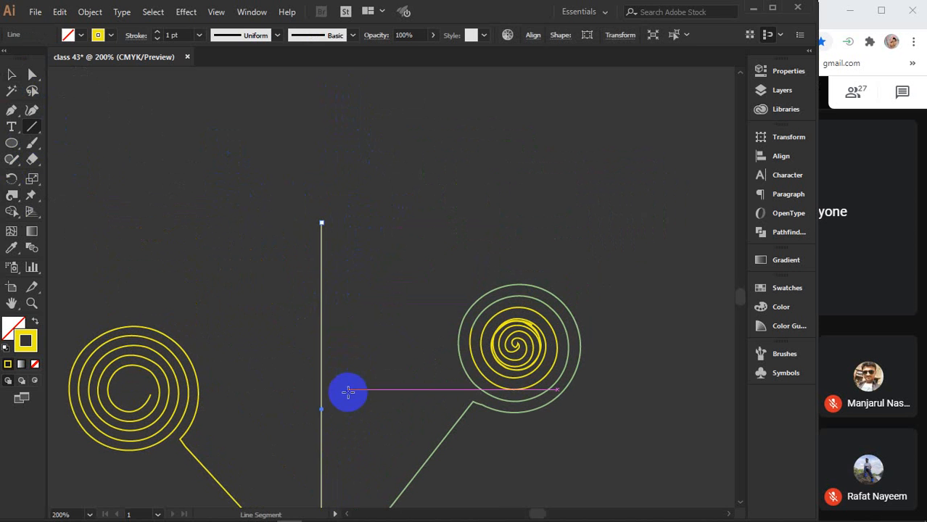
drag(323, 419, 436, 217)
drag(319, 336, 195, 198)
drag(321, 222, 322, 83)
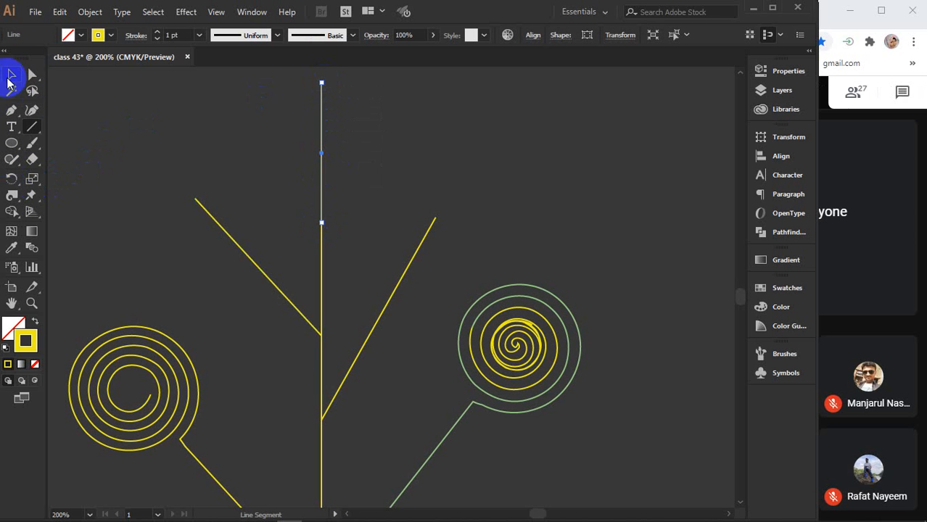
- Select the stem's left branch and twirl its outer end into a spiral
click(10, 75)
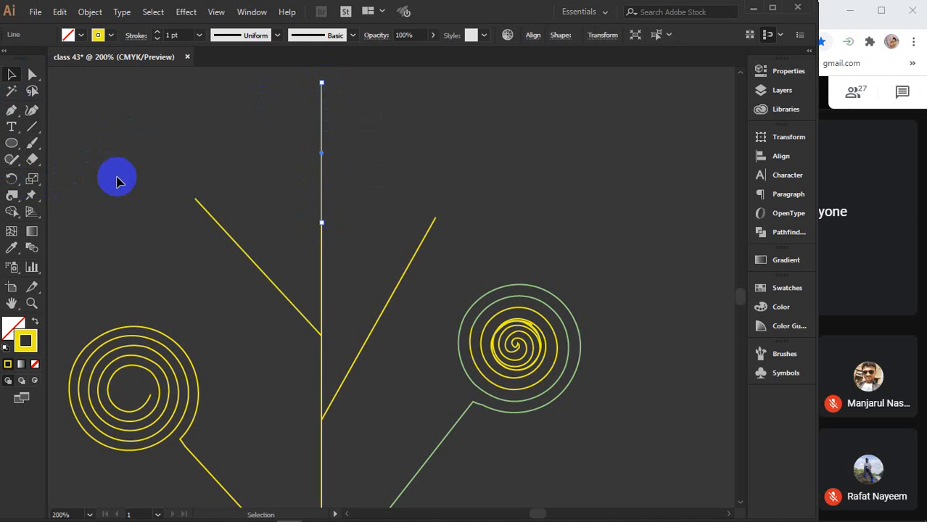
click(200, 205)
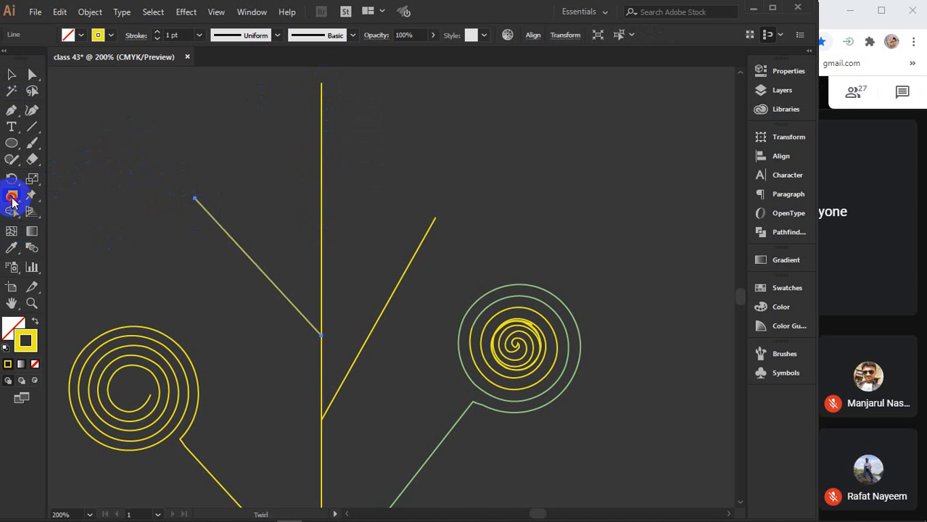
drag(188, 203, 189, 193)
- Select the stem's right branch and twirl its upper end into a spiral
click(12, 74)
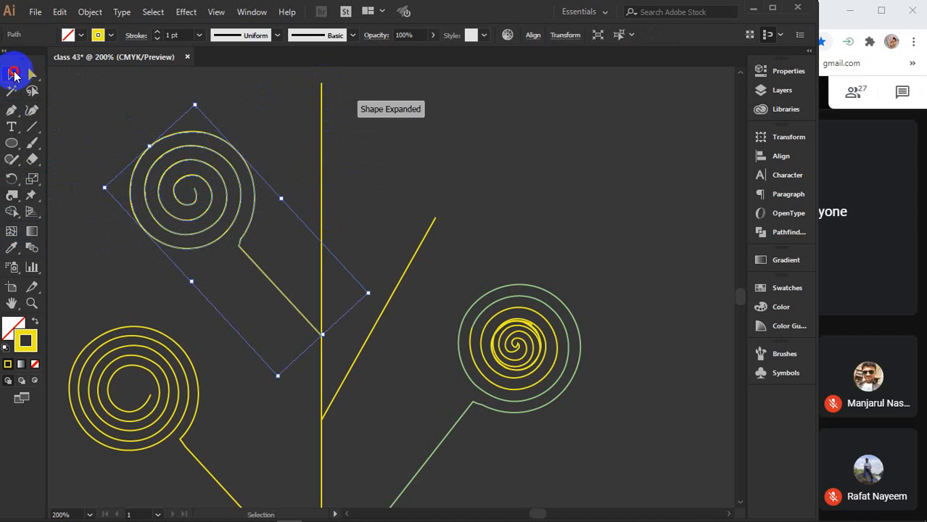
click(427, 242)
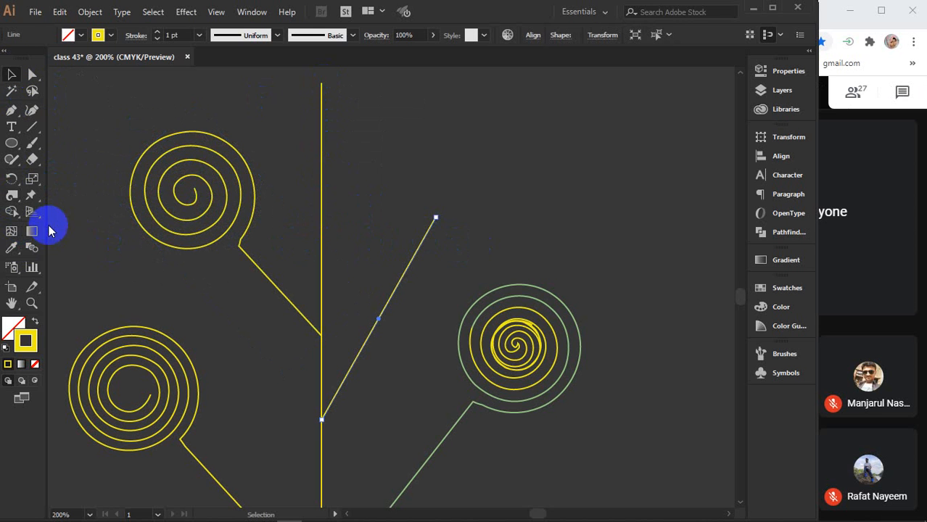
click(12, 196)
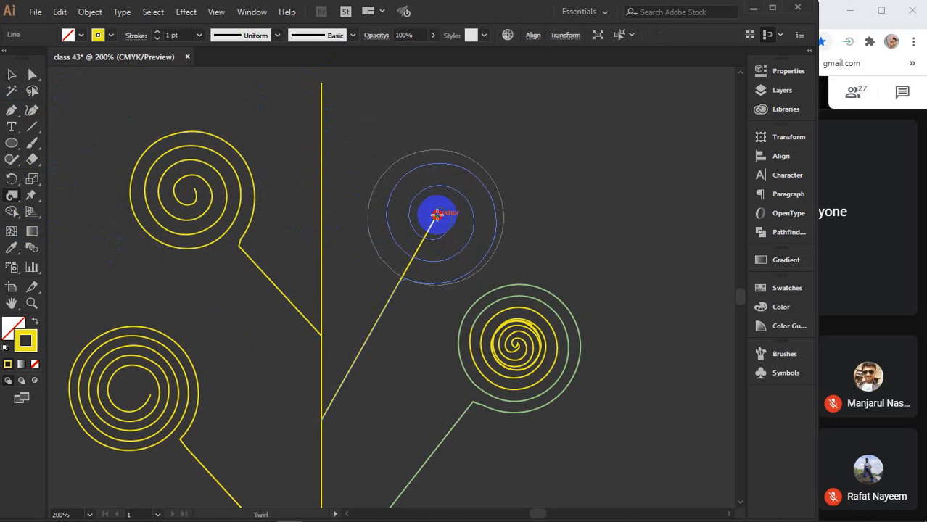
drag(437, 215, 436, 214)
- Select the line extending the stem, twirl its top end into a spiral, and deselect it
scroll(352, 217, up, 2)
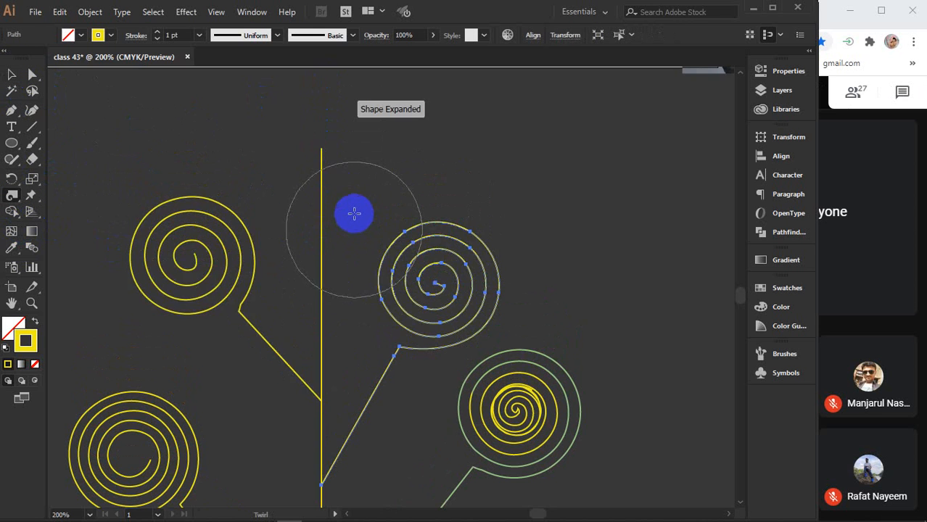
scroll(354, 212, up, 2)
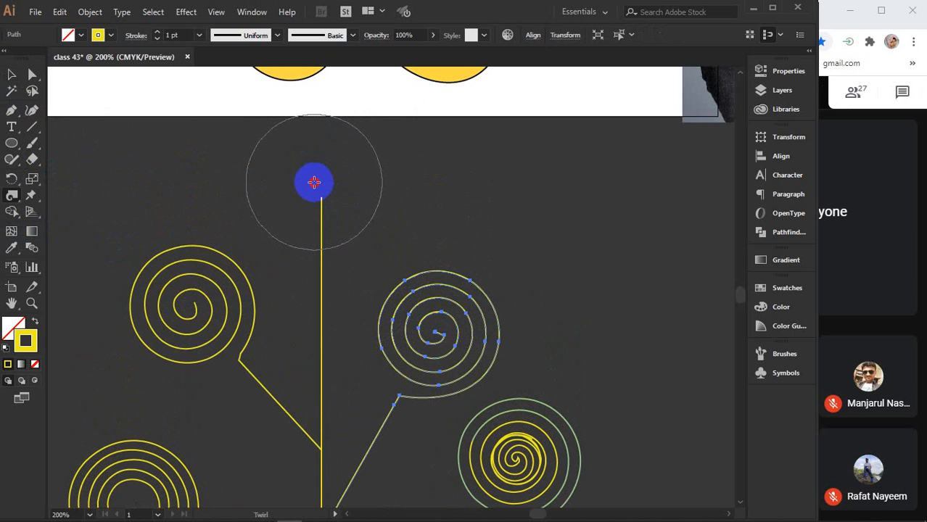
click(13, 74)
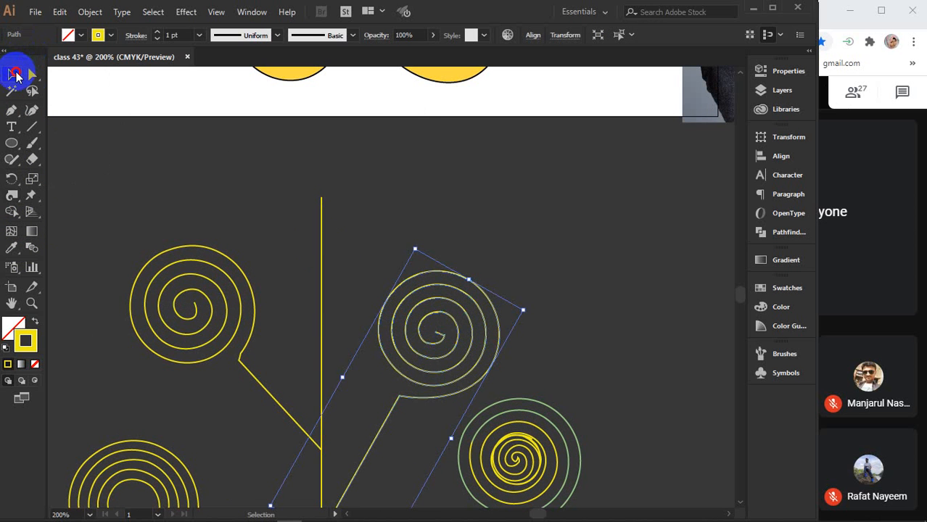
click(322, 253)
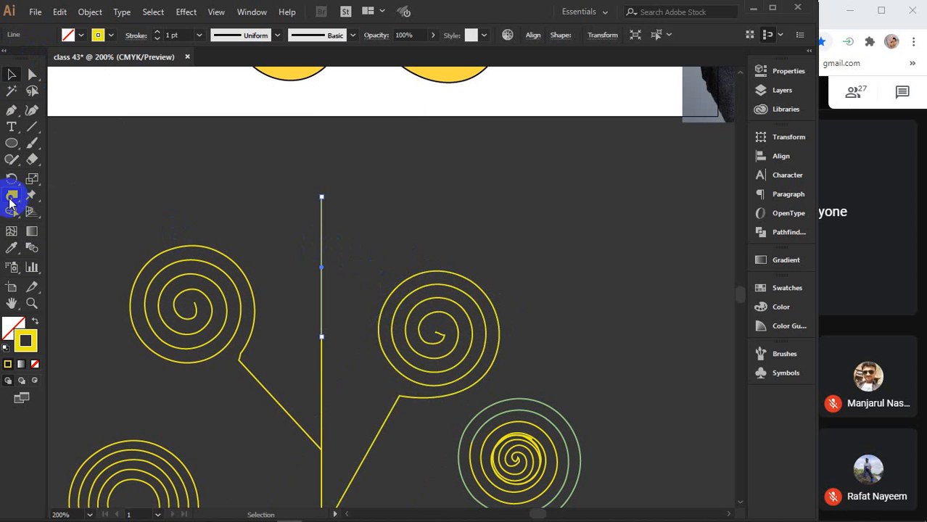
click(11, 198)
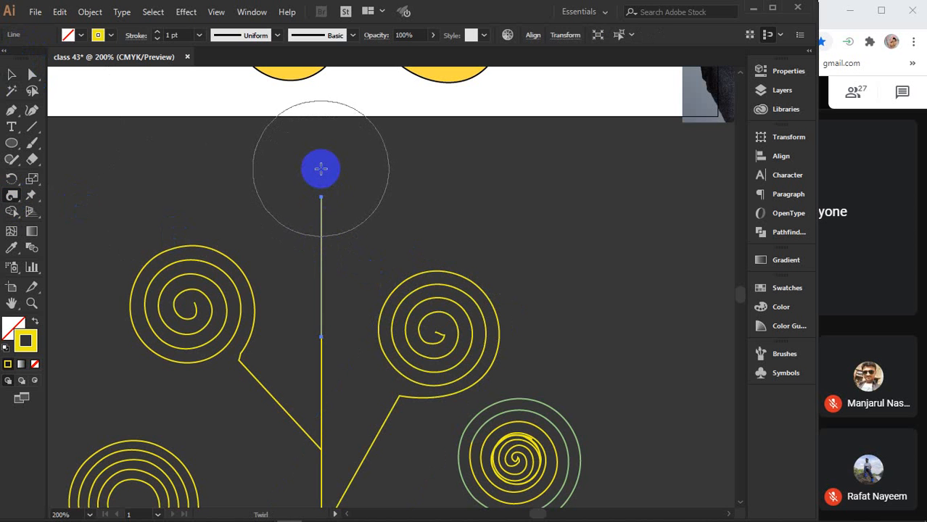
drag(321, 169, 321, 169)
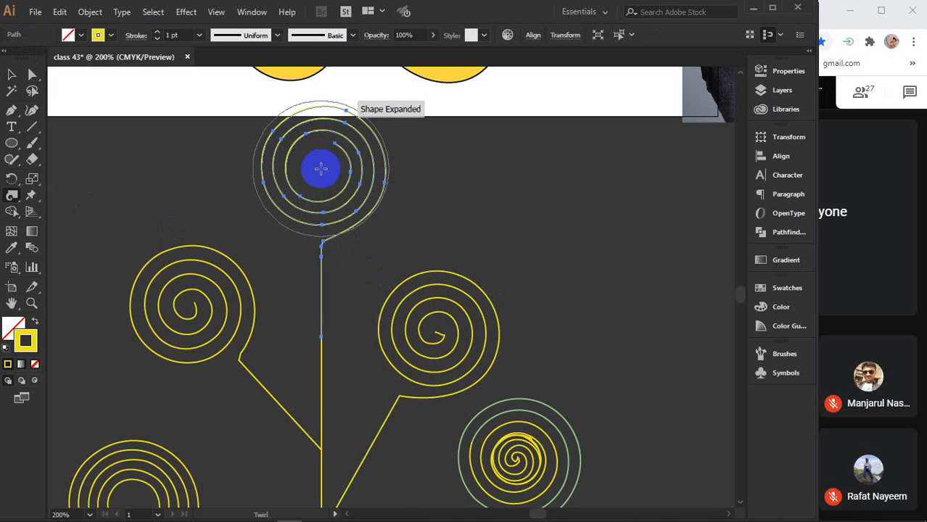
click(11, 73)
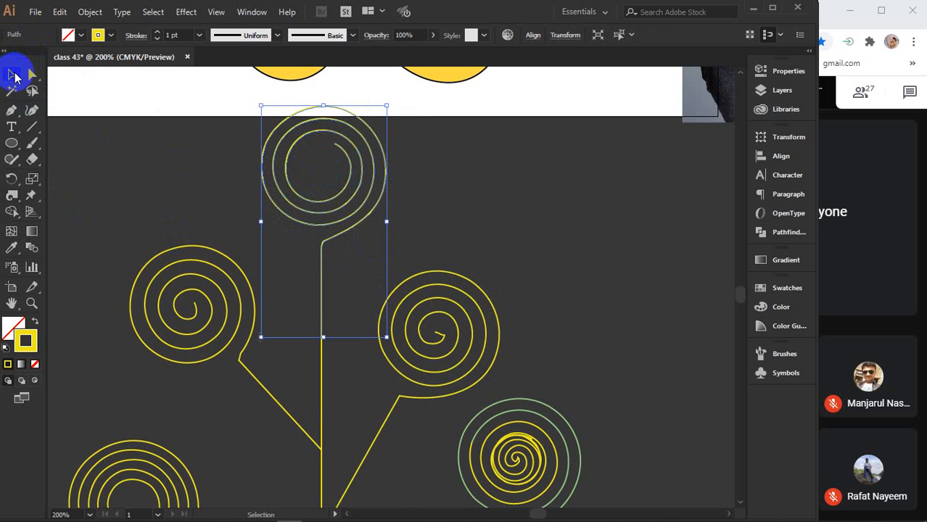
click(606, 279)
- Delete the whole spiral-branched line drawing and the twirled yellow shape on the artboard
scroll(606, 268, down, 2)
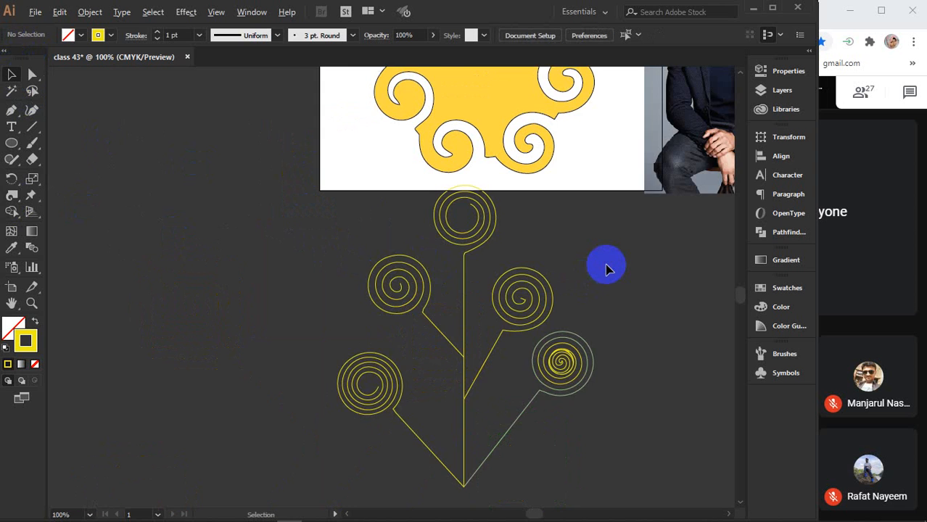
drag(609, 381, 535, 341)
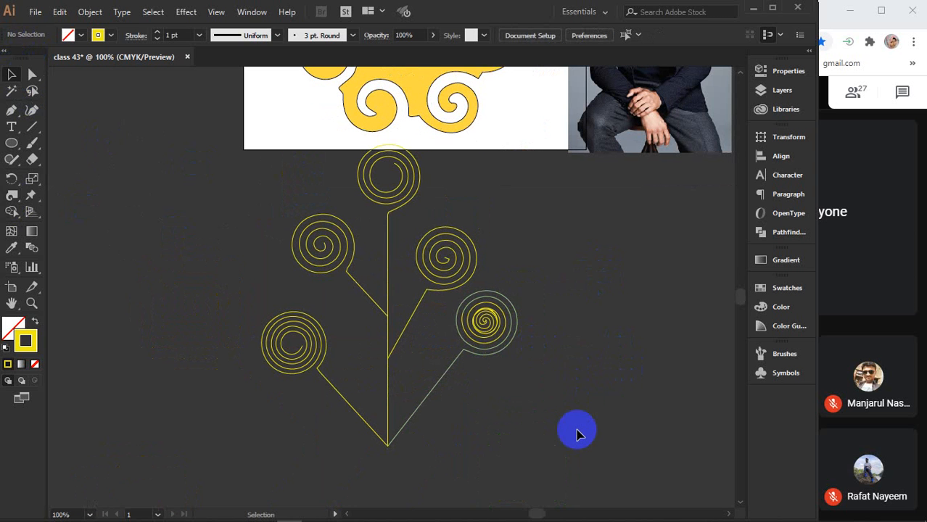
drag(570, 444, 157, 175)
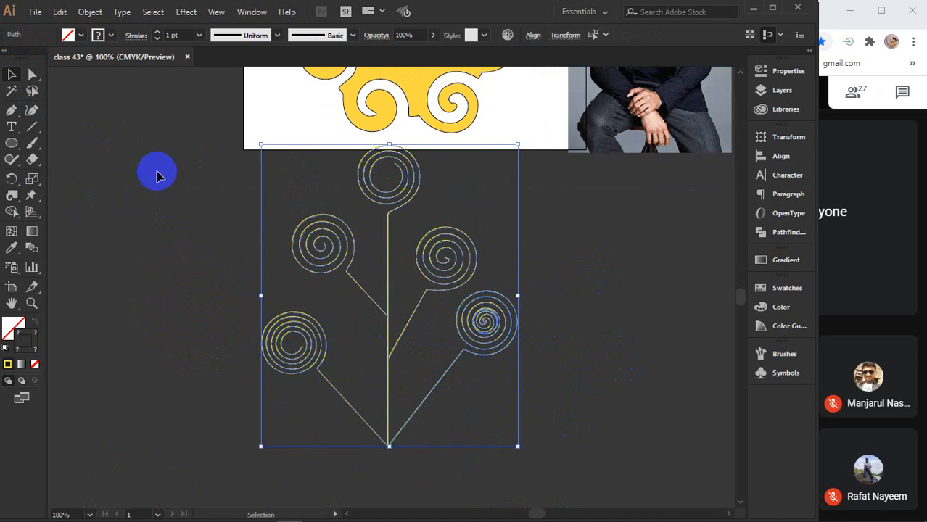
key(Delete)
scroll(459, 191, up, 3)
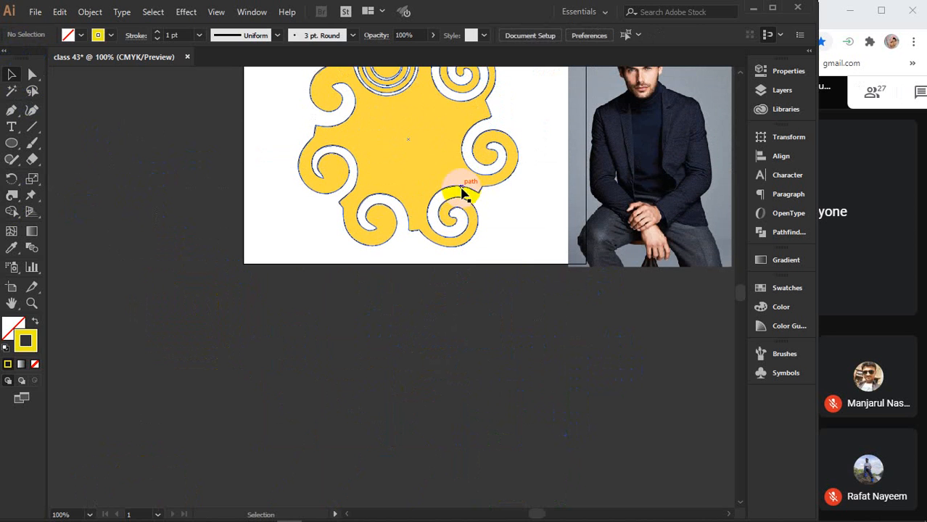
click(399, 156)
key(Delete)
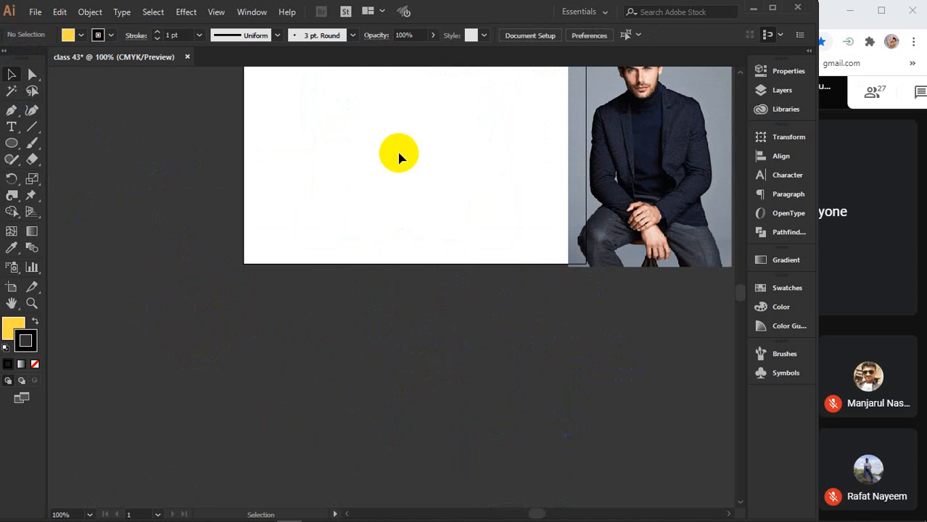
- Undo the recent changes back to the plain yellow circle on the artboard
drag(399, 156, 416, 283)
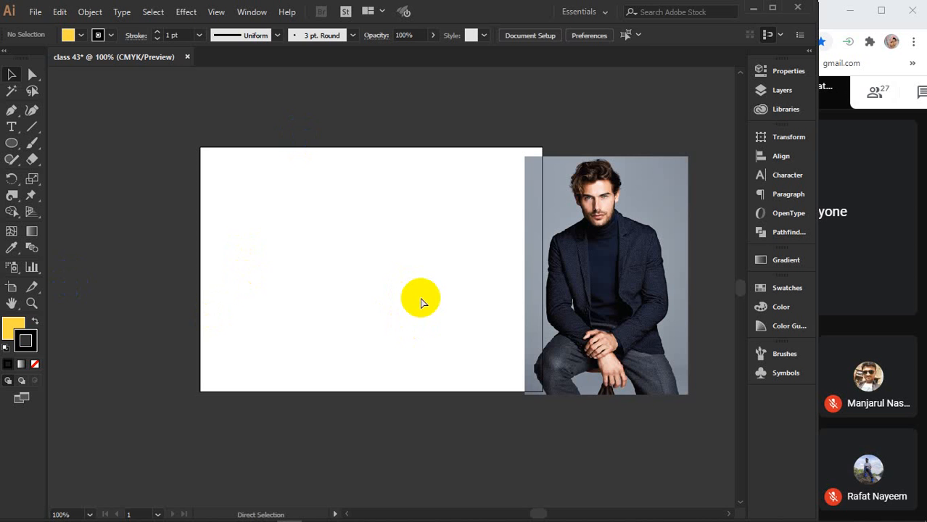
key(ctrl+z)
scroll(393, 274, up, 1)
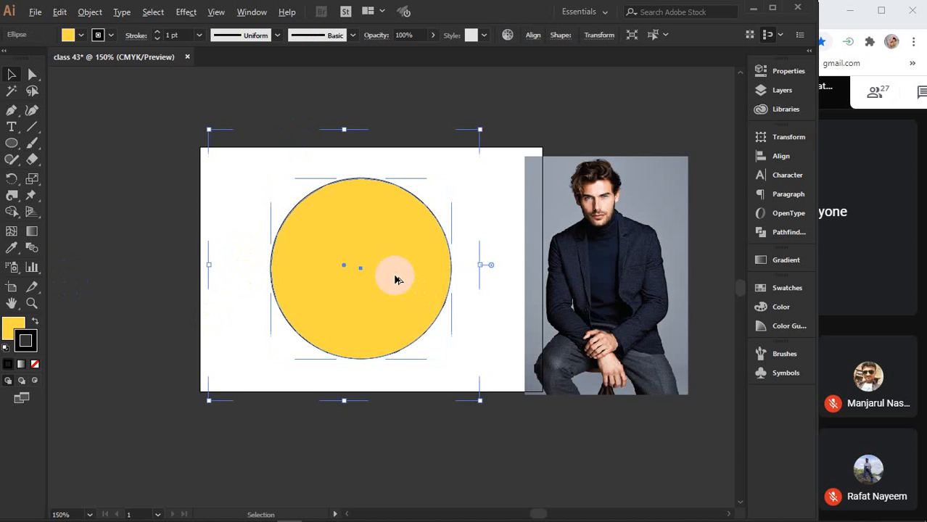
- Try one continuous Twirl stroke along the circle's edge from its right side to its upper right, and undo it
click(13, 195)
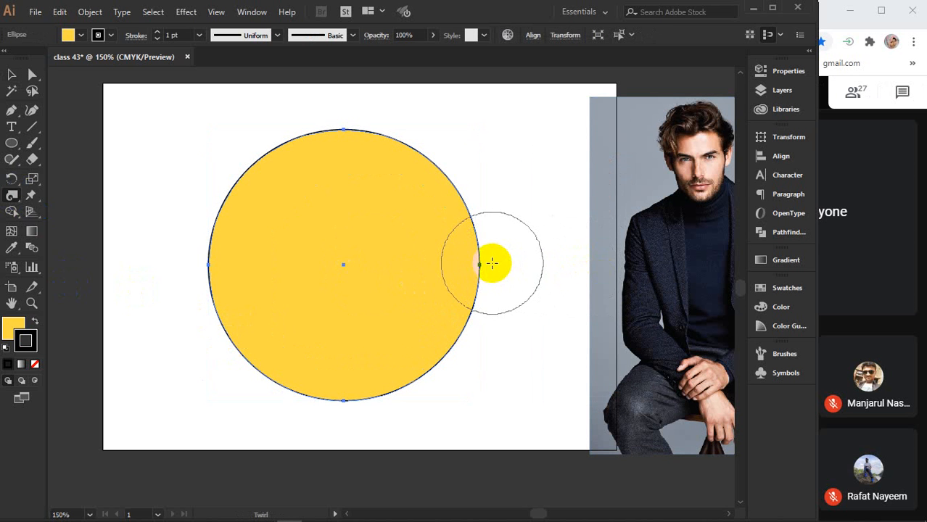
mouse_move(492, 263)
mouse_down()
mouse_move(494, 222)
mouse_move(466, 185)
mouse_move(408, 151)
mouse_up()
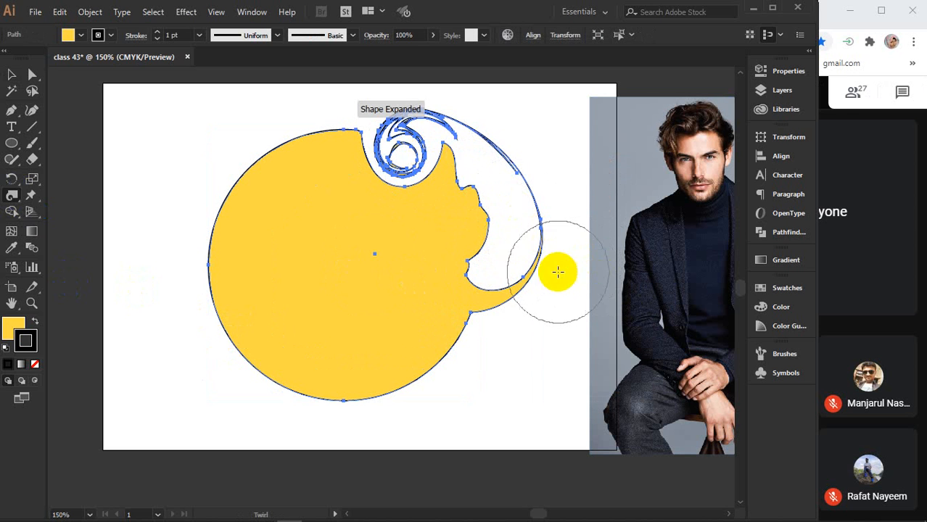
key(ctrl+z)
- Twirl separate curls one after another around the whole edge of the yellow circle
drag(496, 262, 497, 254)
key(ctrl+z)
mouse_move(445, 175)
mouse_down()
mouse_move(381, 140)
mouse_move(352, 109)
mouse_up()
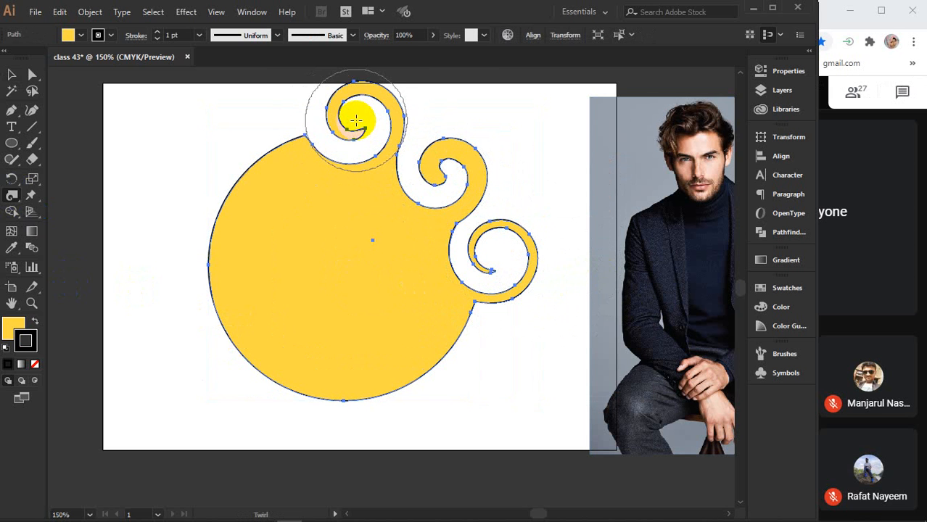
mouse_move(265, 139)
mouse_down()
mouse_move(254, 132)
mouse_move(238, 177)
mouse_move(188, 193)
mouse_up()
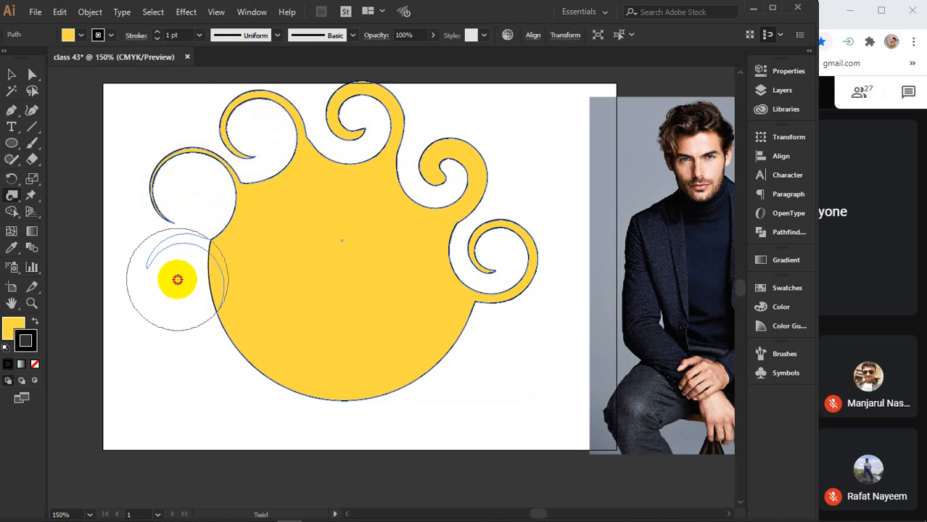
drag(178, 280, 177, 277)
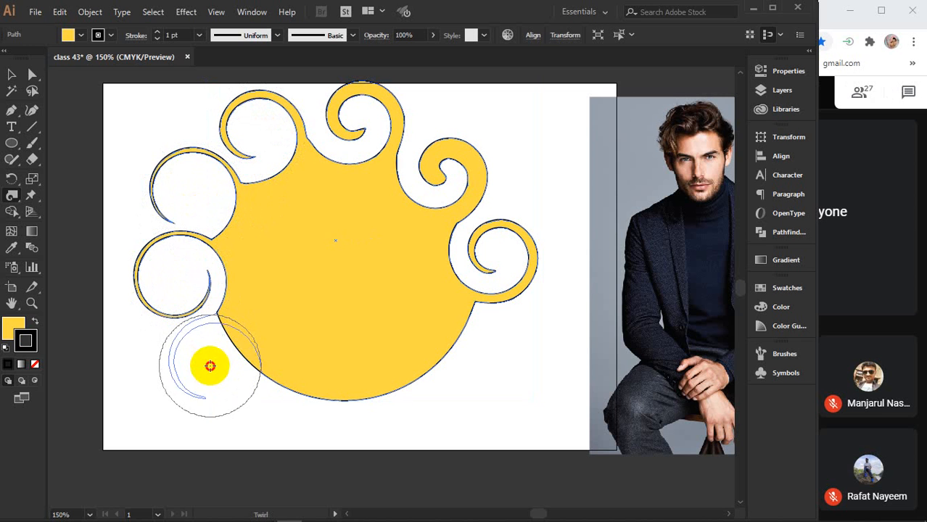
mouse_move(210, 365)
mouse_down()
mouse_move(289, 418)
mouse_move(286, 411)
mouse_up()
drag(381, 417, 380, 416)
drag(465, 358, 465, 357)
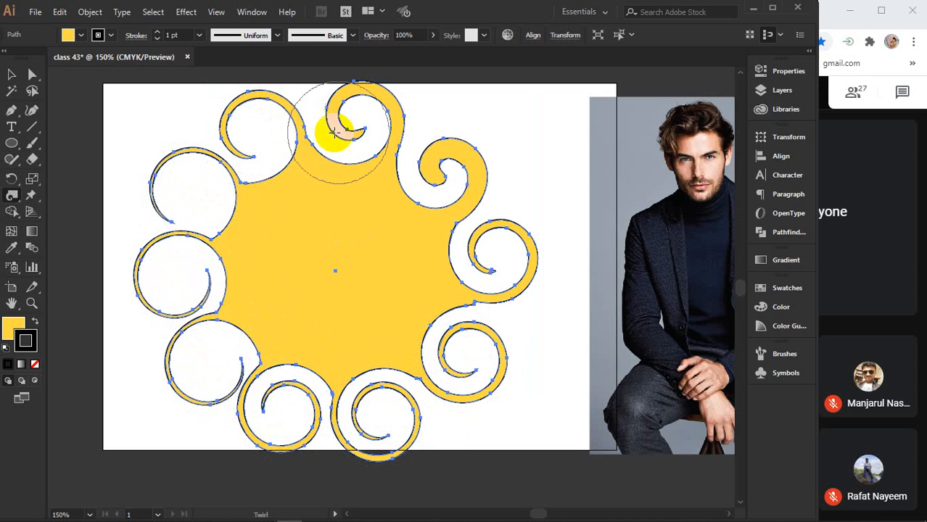
- Try extra Twirl strokes over the existing curls on the shape's right and upper-left sides, and undo them
drag(491, 210, 490, 208)
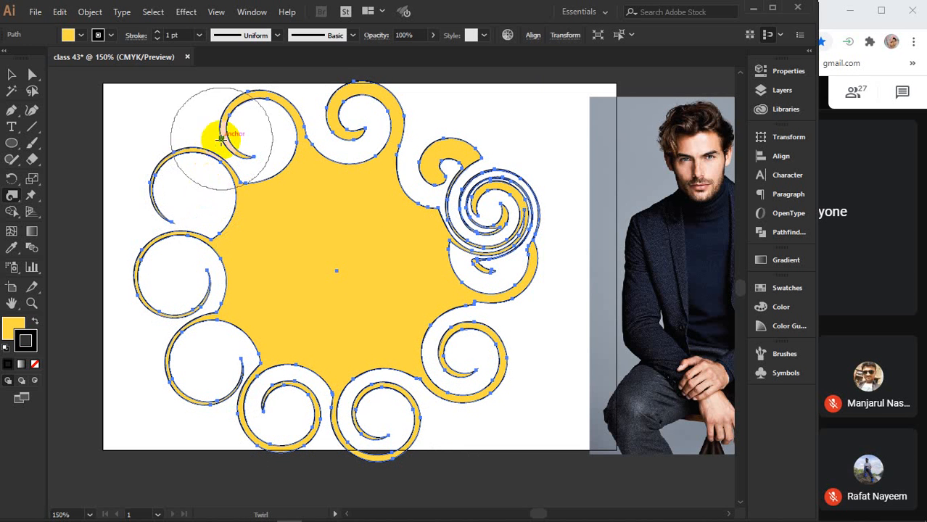
drag(218, 135, 218, 141)
key(ctrl+z)
key(ctrl+z)
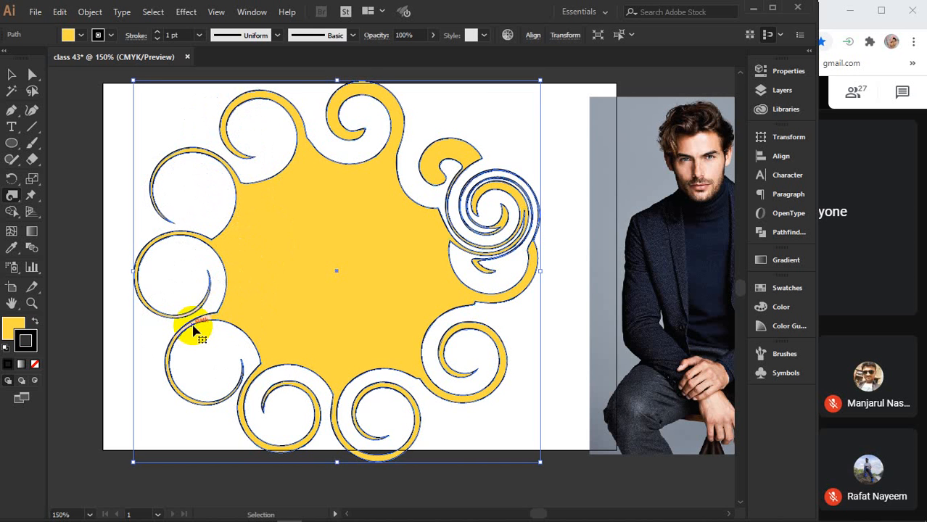
- Move the photo of the man clear of the artboard and delete the twirled yellow shape
click(12, 74)
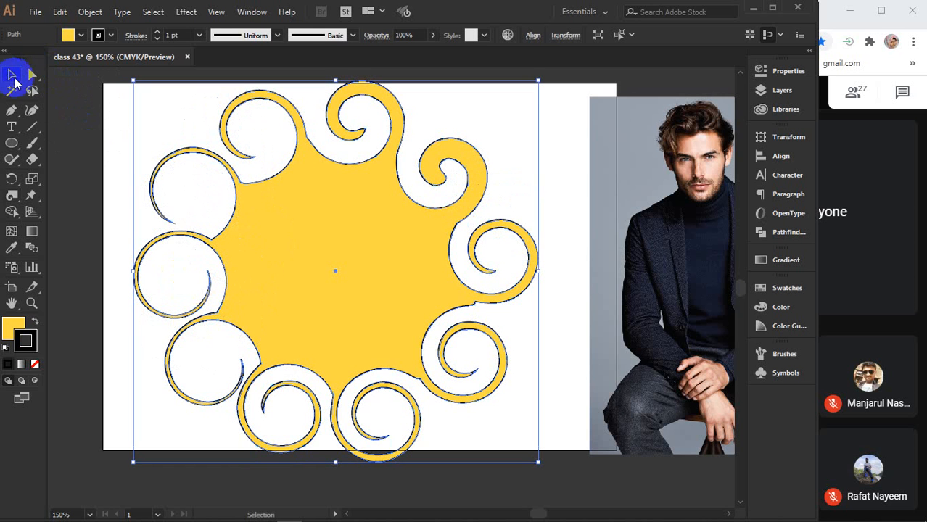
drag(663, 224, 305, 232)
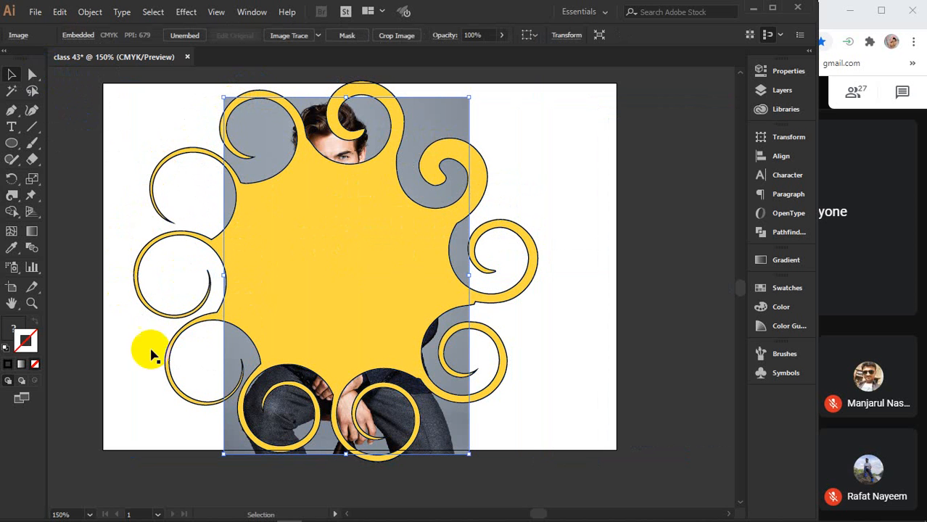
drag(445, 121, 726, 112)
drag(507, 129, 727, 136)
click(345, 233)
key(Delete)
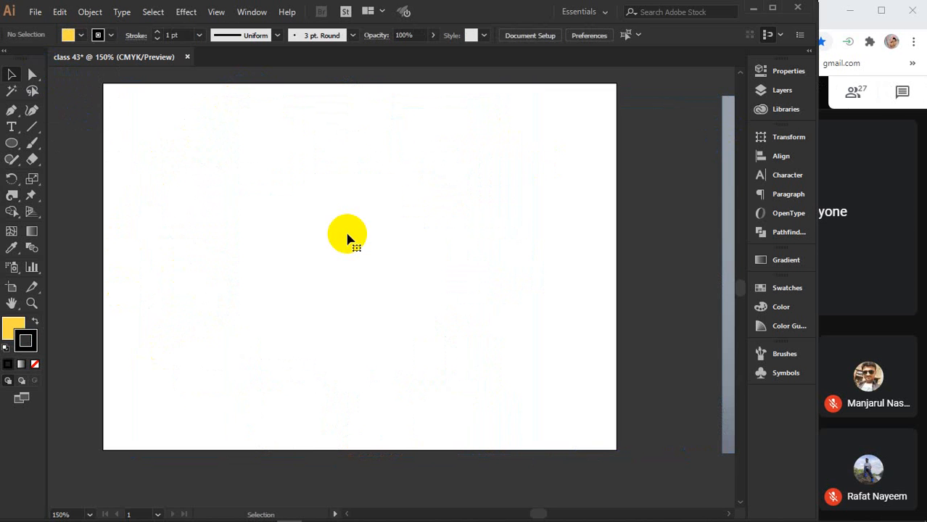
- Bring the plain yellow circle back onto the empty artboard
mouse_move(12, 195)
mouse_down()
mouse_move(75, 270)
mouse_move(67, 242)
mouse_move(352, 250)
mouse_up()
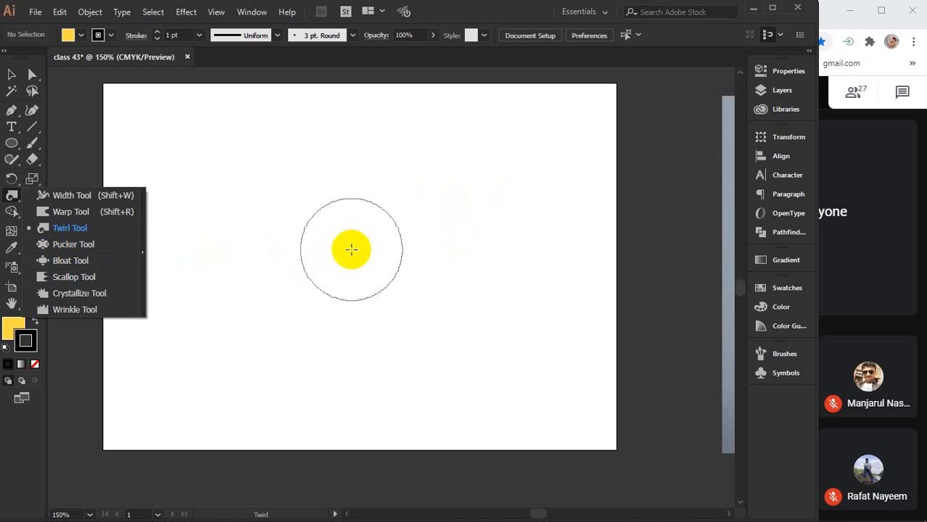
click(349, 249)
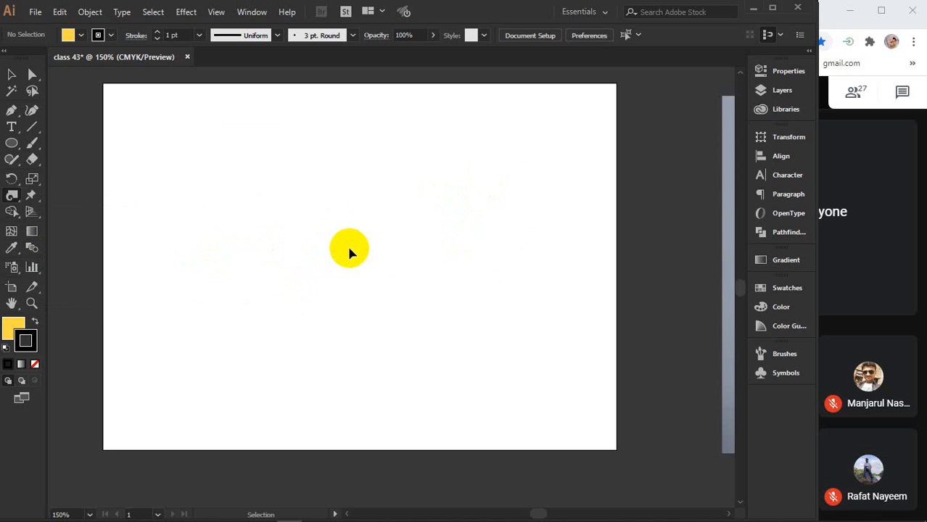
key(ctrl+z)
- With the Pucker tool, pull the circle's upper-right edge out into a point and push its lower-right and top edges inward
drag(10, 198, 72, 245)
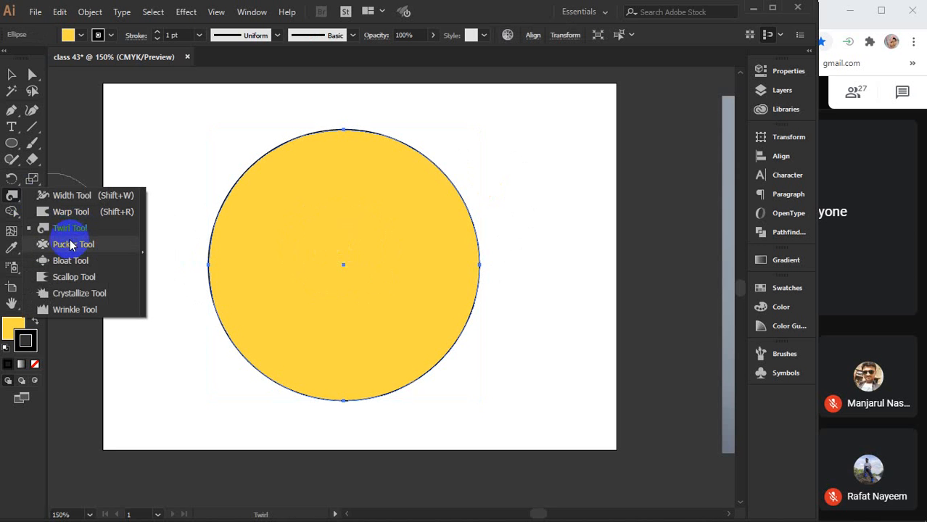
drag(68, 248, 68, 248)
drag(451, 206, 539, 194)
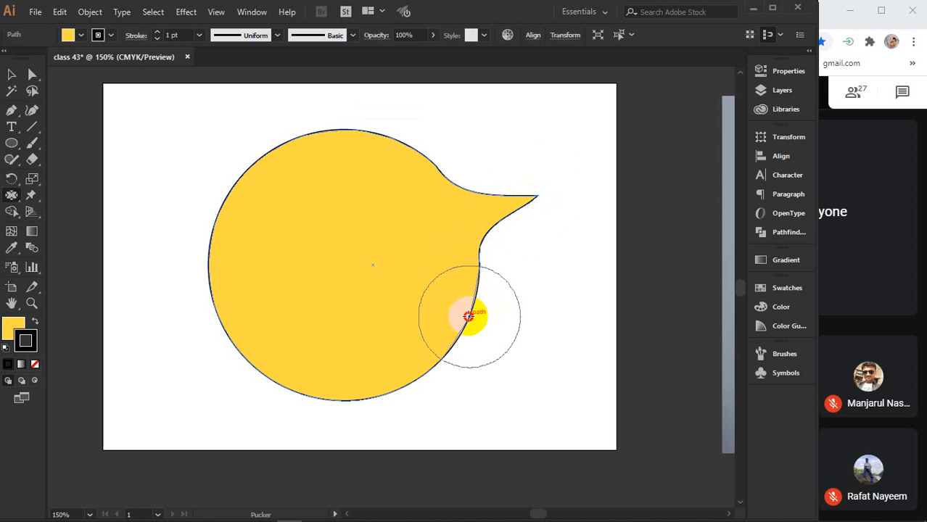
drag(469, 315, 359, 289)
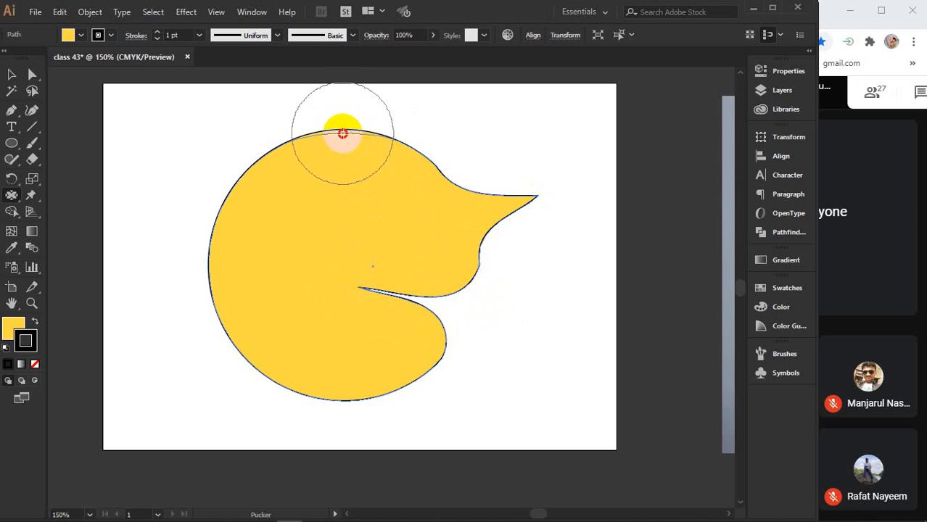
drag(343, 133, 351, 227)
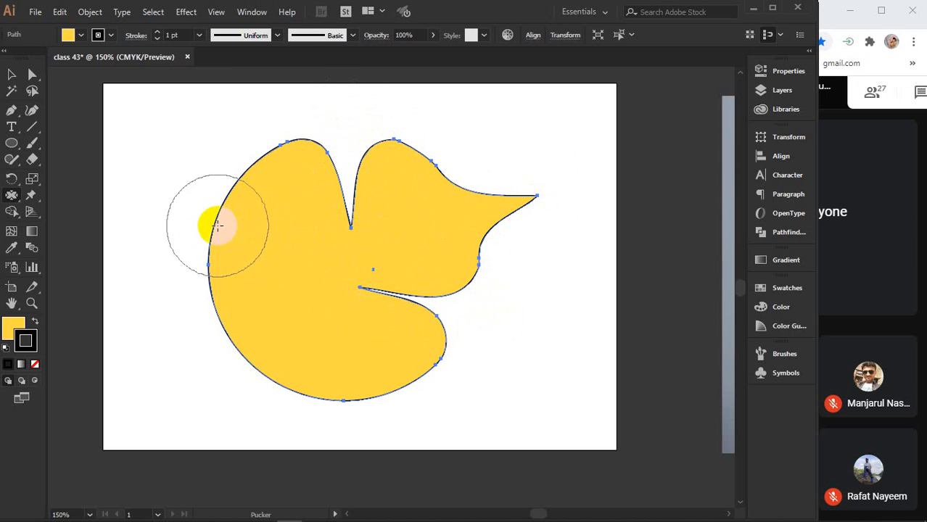
- Pucker deep notches into the shape's left, bottom, upper-right and upper-left edges, and pull a second point out of its right side
drag(216, 272, 299, 273)
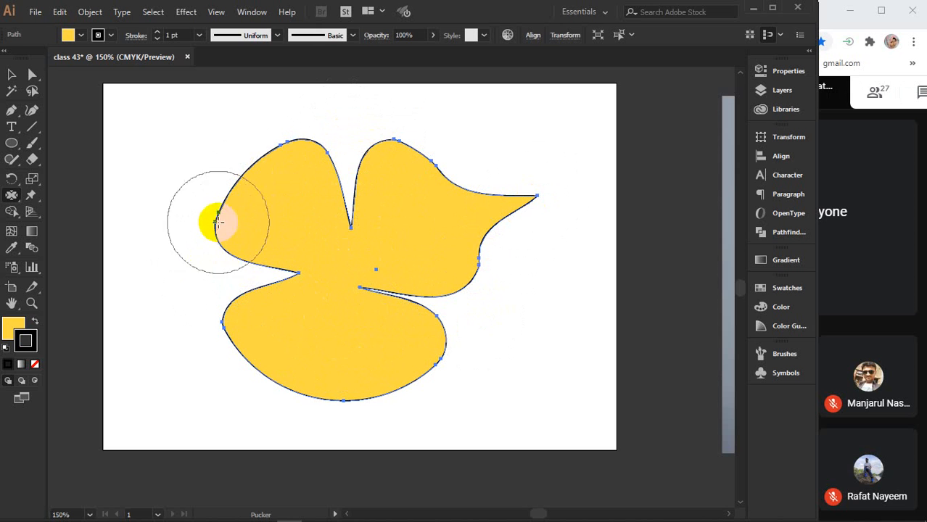
mouse_move(321, 381)
mouse_down()
mouse_move(330, 380)
mouse_move(334, 309)
mouse_up()
mouse_move(497, 182)
mouse_down()
mouse_move(435, 186)
mouse_move(410, 210)
mouse_up()
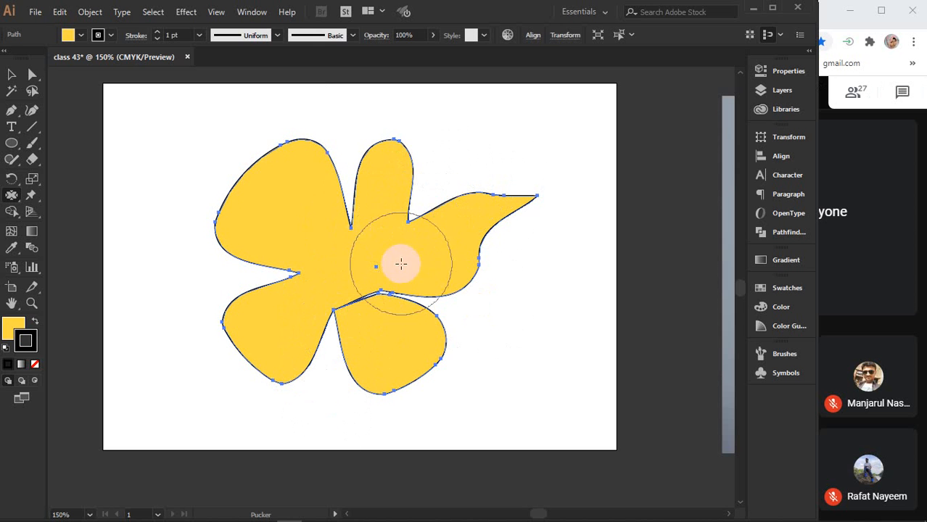
mouse_move(401, 264)
mouse_down()
mouse_move(368, 275)
mouse_move(356, 223)
mouse_move(284, 189)
mouse_move(320, 234)
mouse_up()
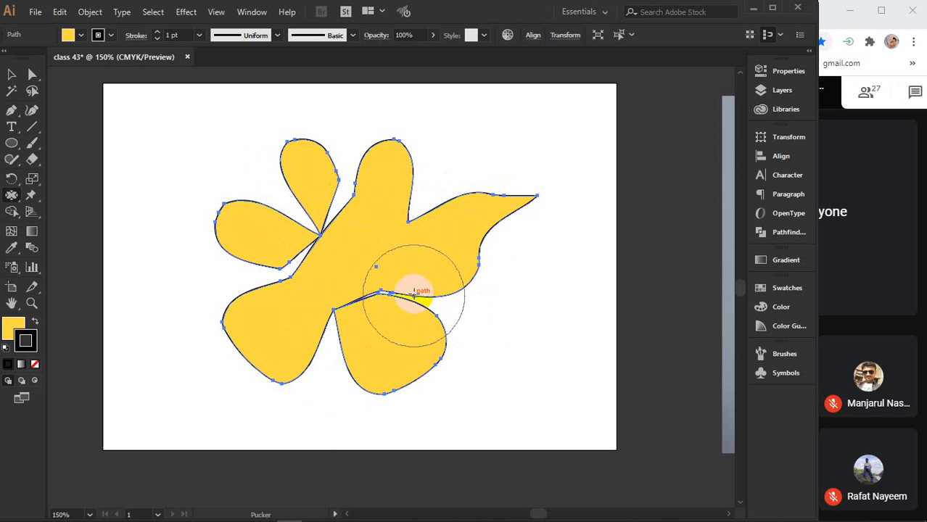
drag(485, 239, 555, 308)
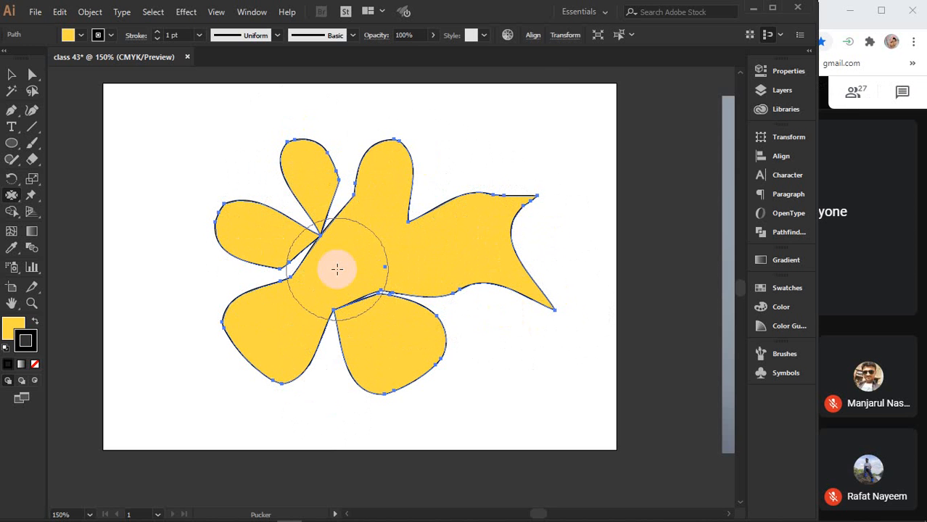
- Delete the puckered yellow shape and restore the plain yellow circle
key(Delete)
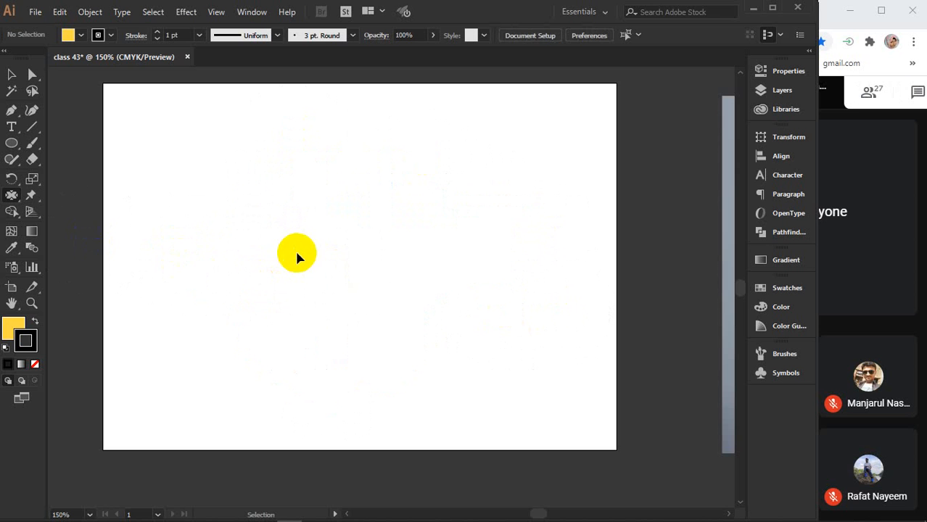
key(ctrl+shift+z)
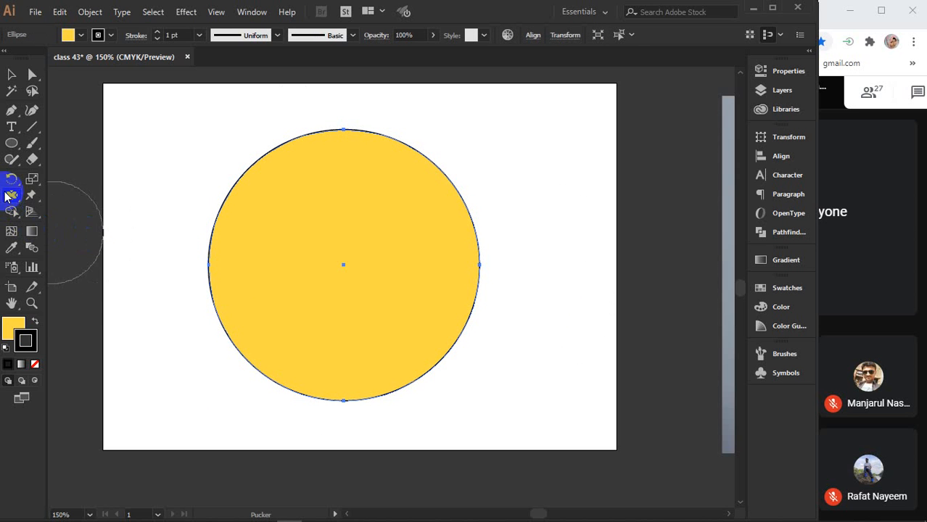
- With the Bloat tool, bulge the circle's top and left edges outward and dent its right and bottom edges inward
drag(7, 196, 76, 259)
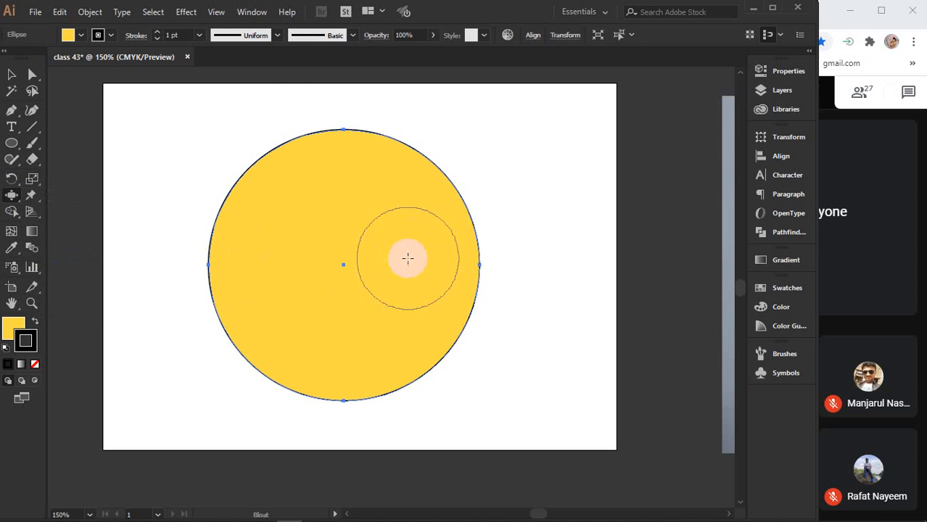
mouse_move(408, 258)
mouse_down()
mouse_move(459, 289)
mouse_move(540, 301)
mouse_up()
key(ctrl+z)
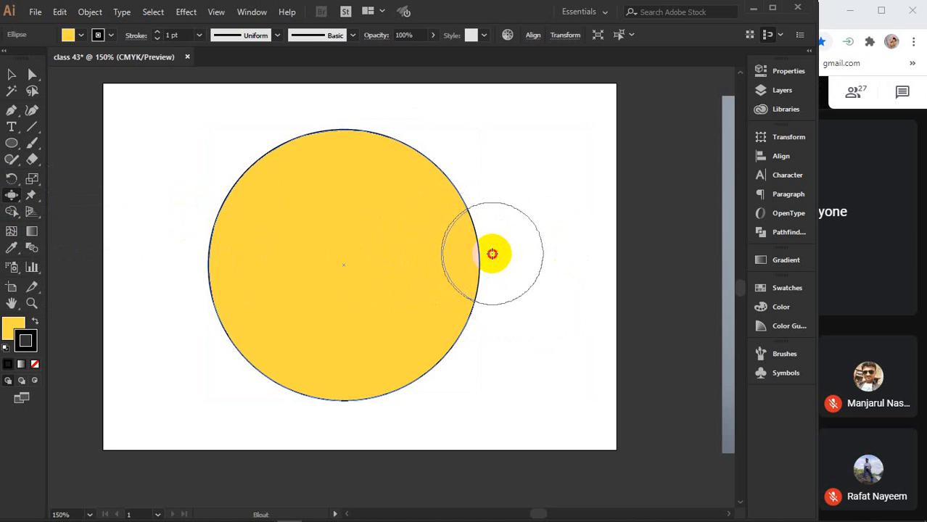
drag(492, 253, 485, 276)
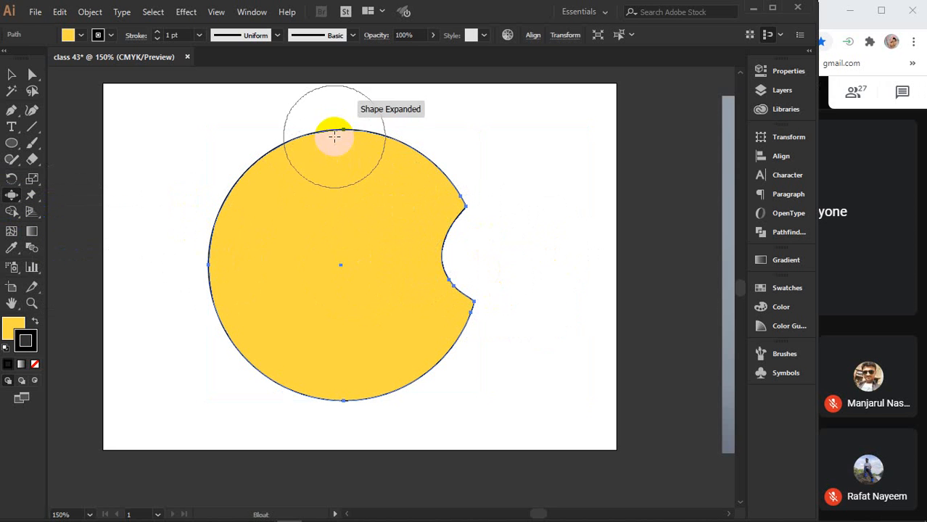
mouse_move(334, 136)
mouse_down()
mouse_move(348, 121)
mouse_move(344, 155)
mouse_move(352, 128)
mouse_move(267, 280)
mouse_move(284, 288)
mouse_move(207, 265)
mouse_move(217, 265)
mouse_up()
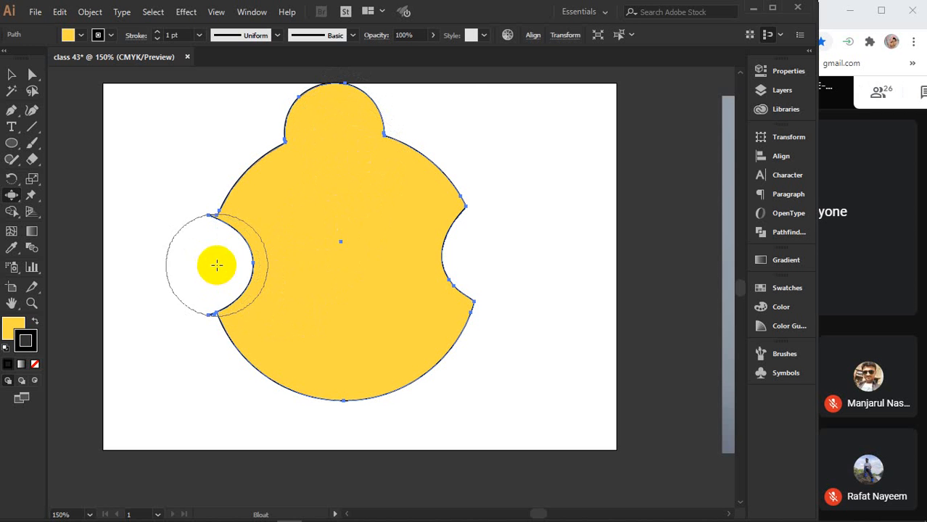
key(ctrl)
key(ctrl+z)
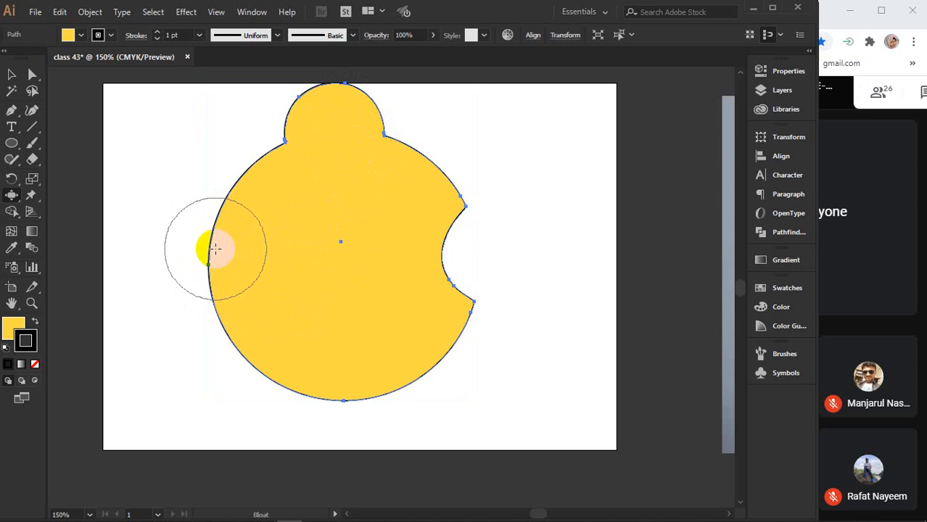
drag(220, 270, 218, 268)
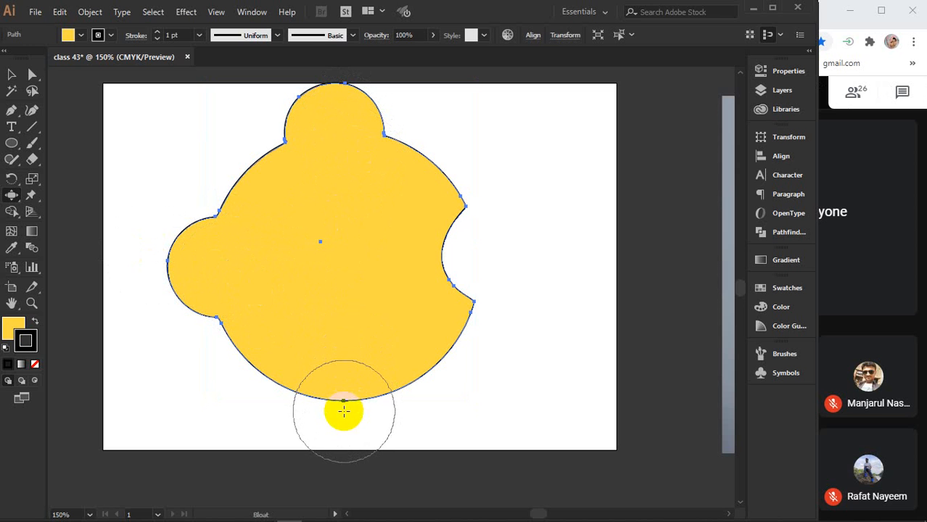
drag(344, 411, 344, 411)
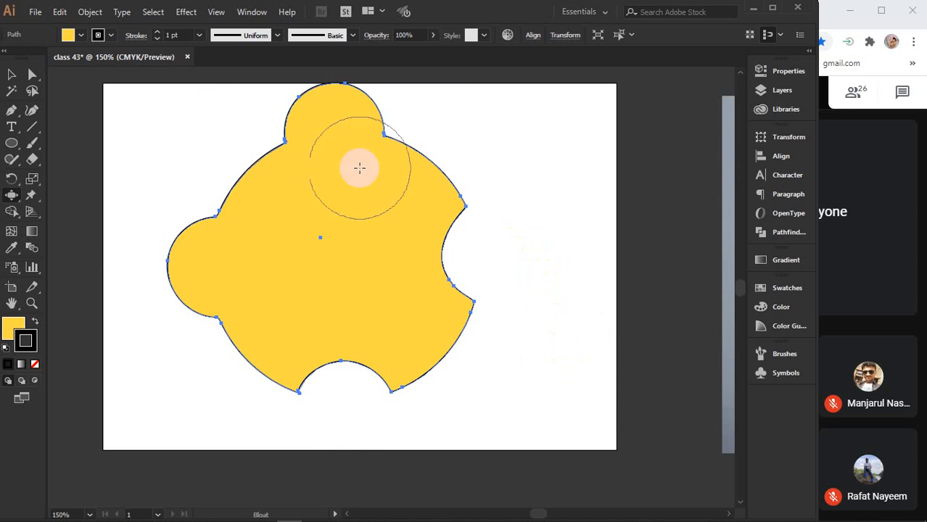
- Delete the bloated yellow shape and bring back the plain circle, selected for editing
click(11, 74)
key(Delete)
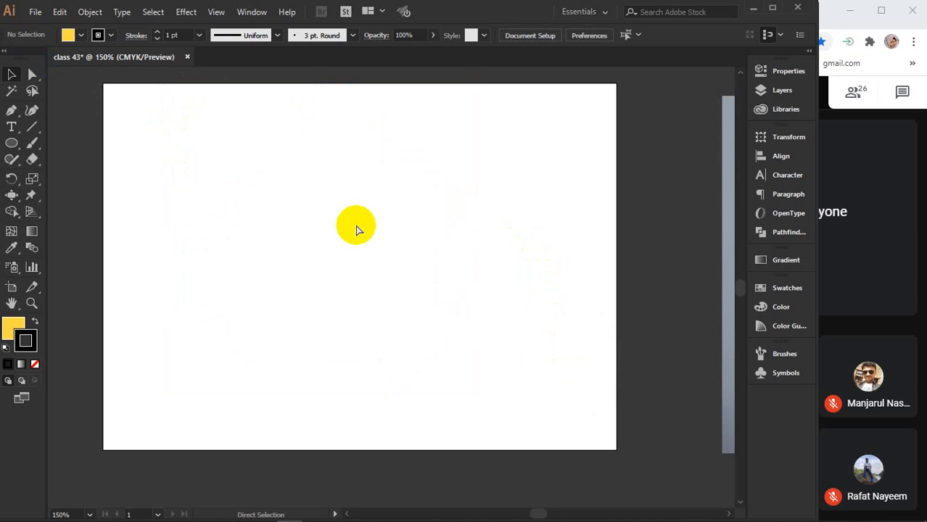
key(ctrl+z)
key(ctrl+z)
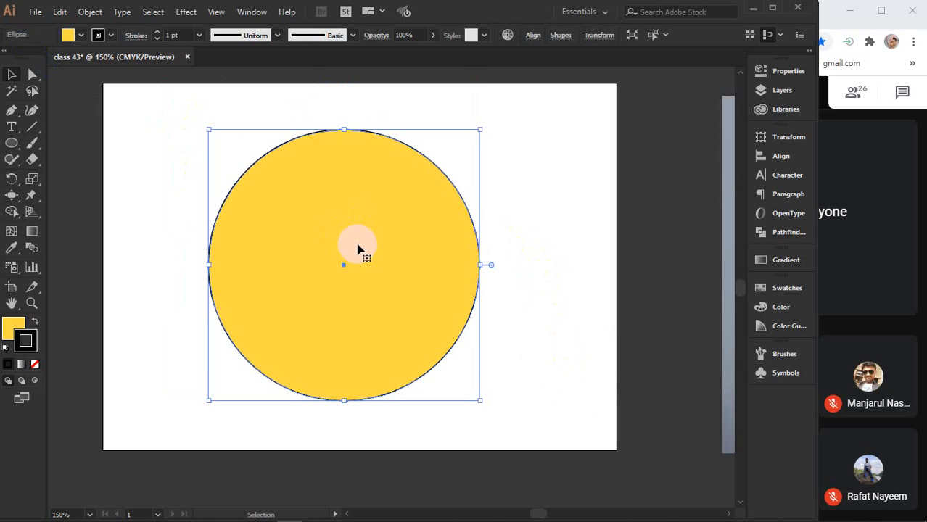
- Open the Pucker & Bloat effect settings for the circle, clear of the shape, and enable the preview
click(185, 13)
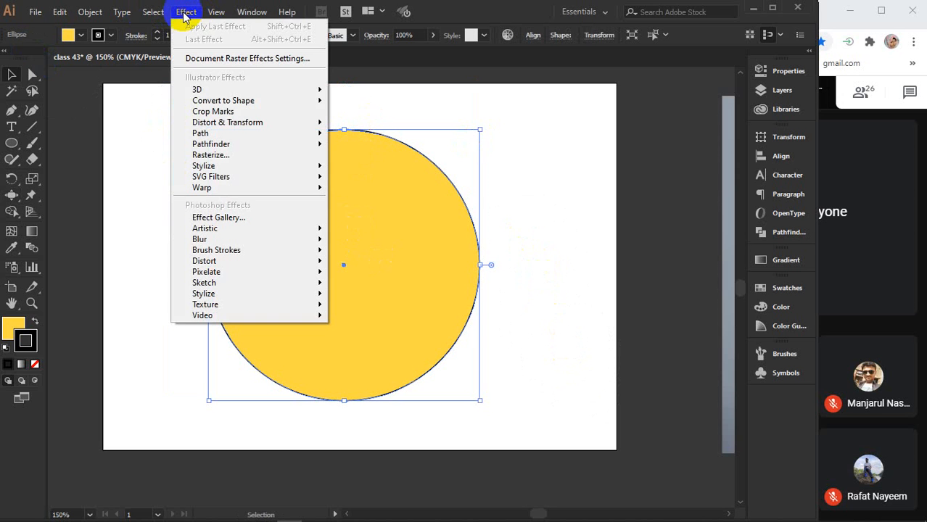
mouse_move(222, 124)
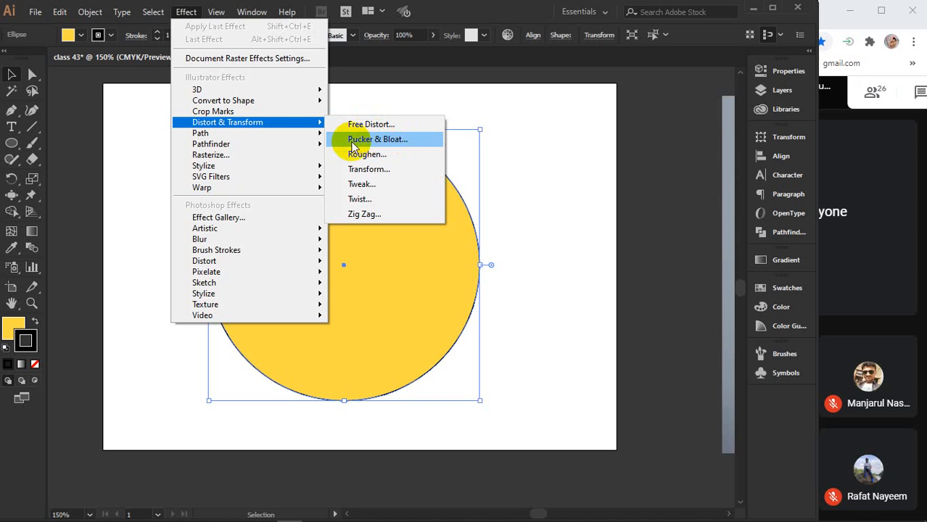
click(396, 141)
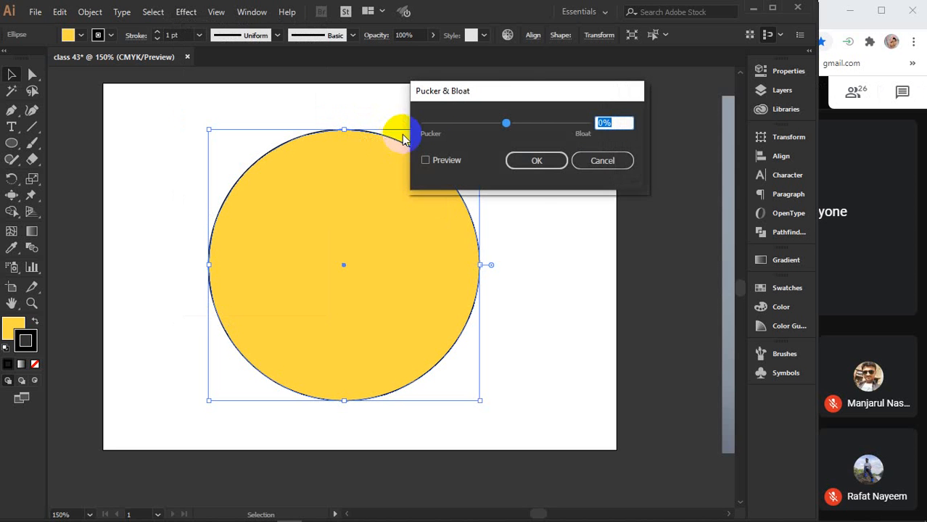
drag(496, 100, 593, 94)
click(528, 164)
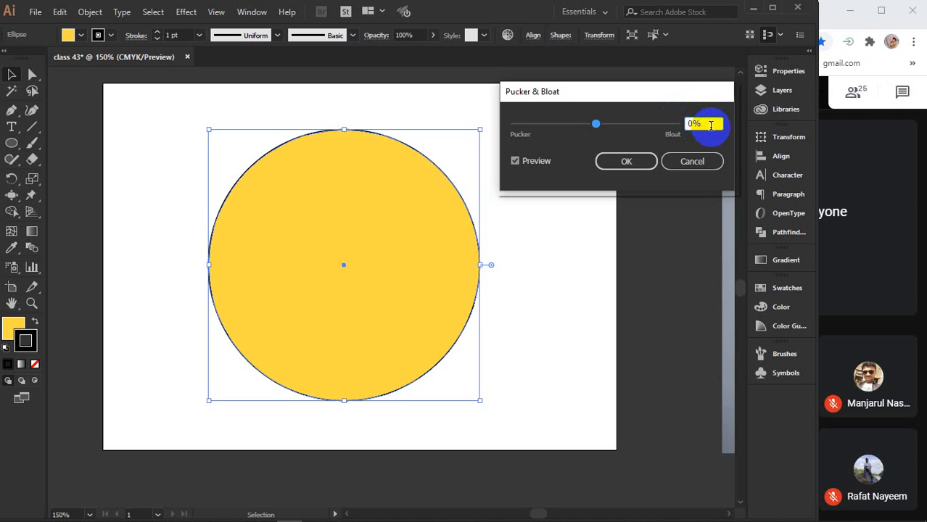
- Raise the Pucker & Bloat amount to 54%, bloating the circle into a four-petal shape
key(Up)
key(Up)
key(Up)
key(Up)
key(Up)
key(Up)
key(Up)
key(Up)
key(Up)
key(Up)
key(Up)
key(Up)
key(Up)
key(Up)
key(Up)
key(Up)
key(Up)
key(Up)
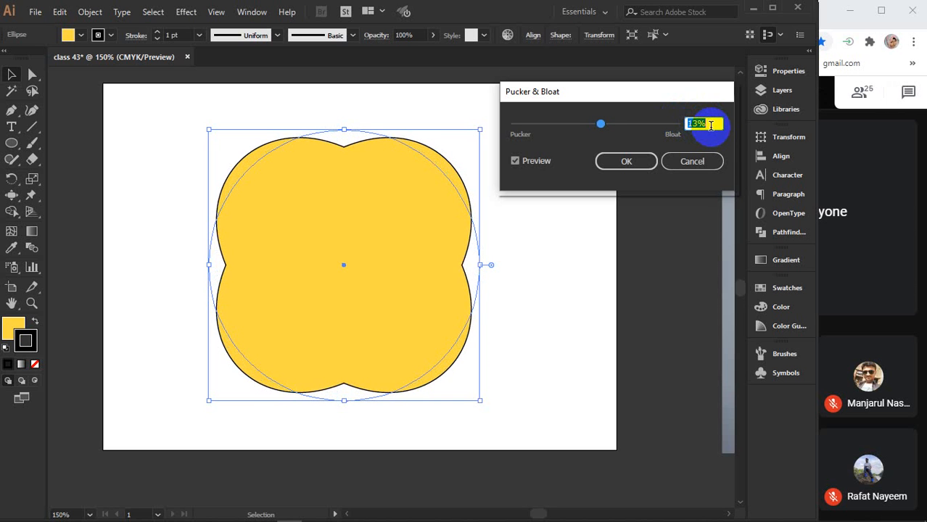
key(Up)
key(Up)
key(Up)
key(Up)
key(Up)
key(Up)
key(Up)
key(Up)
key(Up)
key(Up)
key(Up)
key(Up)
key(Up)
key(Up)
key(Up)
key(Up)
key(Up)
key(Up)
key(Up)
key(Up)
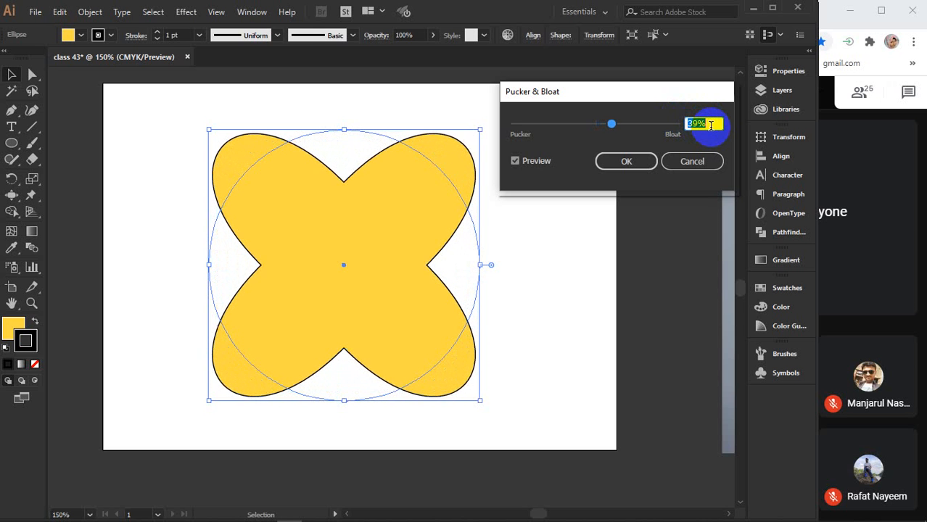
key(Up)
key(Up)
key(Up)
key(Up)
key(Up)
key(Up)
key(Up)
key(Up)
key(Up)
key(Up)
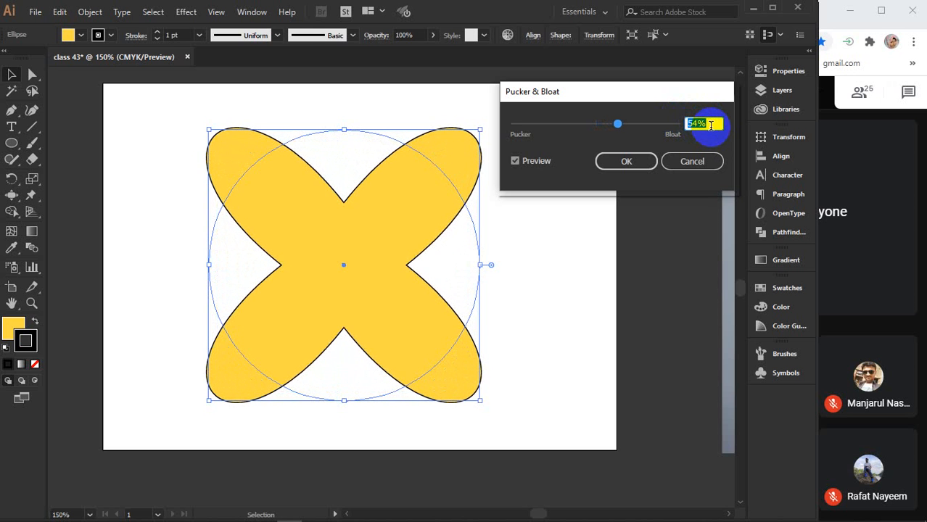
- Lower the Pucker & Bloat amount to -92%, puckering the circle into a thin four-pointed star
key(Down)
key(Down)
key(Down)
key(Down)
key(Down)
key(Down)
key(Down)
key(Down)
key(Down)
key(Down)
key(Down)
key(Down)
key(Down)
key(Down)
key(Down)
key(Down)
key(Down)
key(Down)
key(Down)
key(Down)
key(Down)
key(Down)
key(Down)
key(Down)
key(Down)
key(Down)
key(Down)
key(Down)
key(Down)
key(Down)
key(Down)
key(Down)
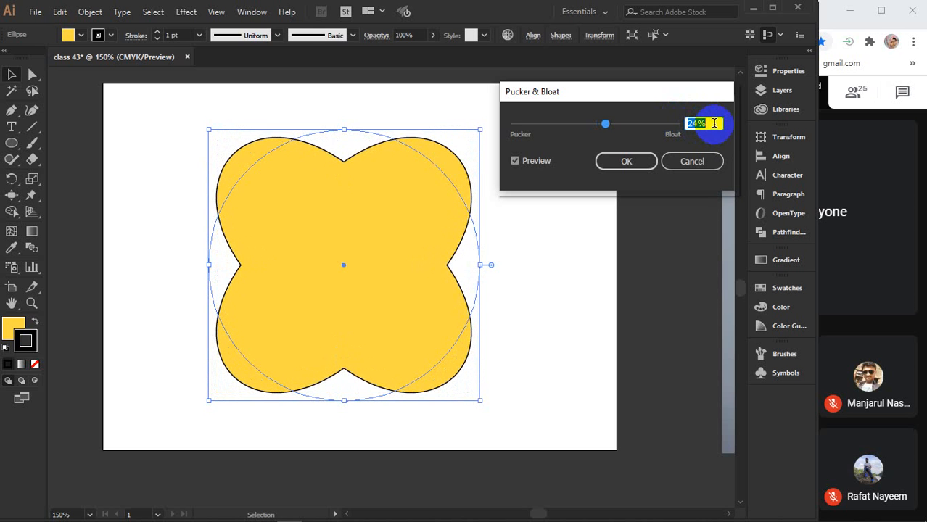
key(Down)
key(Down)
key(Down)
key(Down)
key(Down)
key(Down)
key(Down)
key(Down)
key(Down)
key(Down)
key(Down)
key(Down)
key(Down)
key(Down)
key(Down)
key(Down)
key(Down)
key(Down)
key(Down)
key(Down)
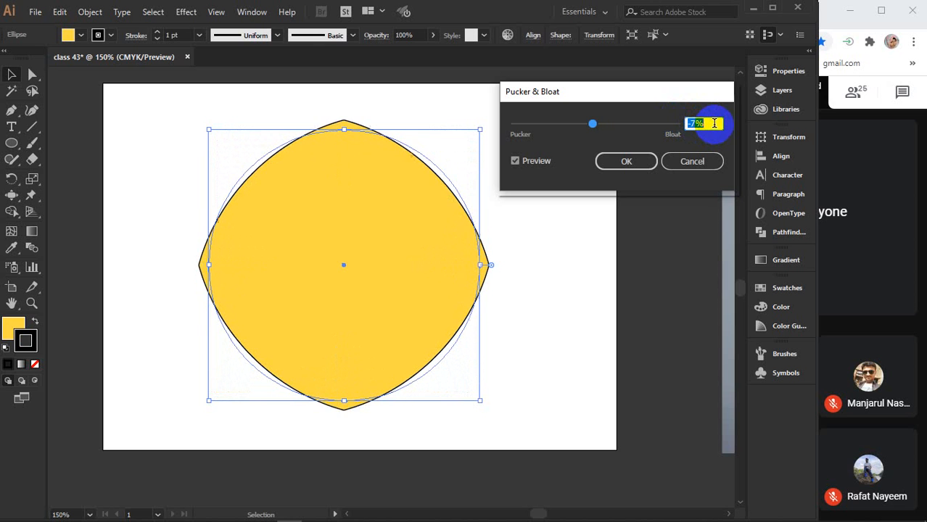
key(Down)
key(Down)
key(Down)
key(Down)
key(Down)
key(Down)
key(Down)
key(Down)
key(Down)
key(Down)
key(Down)
key(Down)
key(Down)
key(Down)
key(Down)
key(Down)
key(Down)
key(Down)
key(Down)
key(Down)
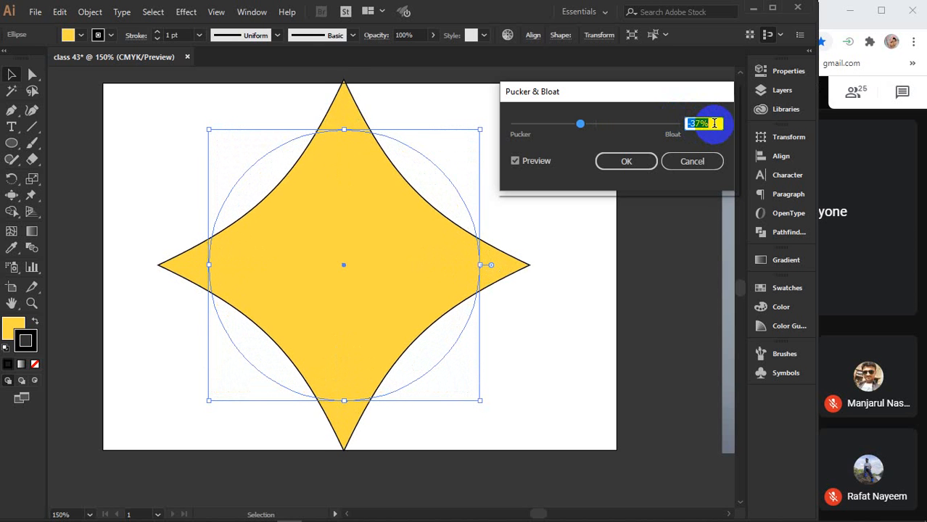
key(Down)
key(Down)
key(Down)
key(Down)
key(Down)
key(Down)
key(Down)
key(Down)
key(Down)
key(Down)
key(Down)
key(Down)
key(Down)
key(Down)
key(Down)
key(Down)
key(Down)
key(Down)
key(Down)
key(Down)
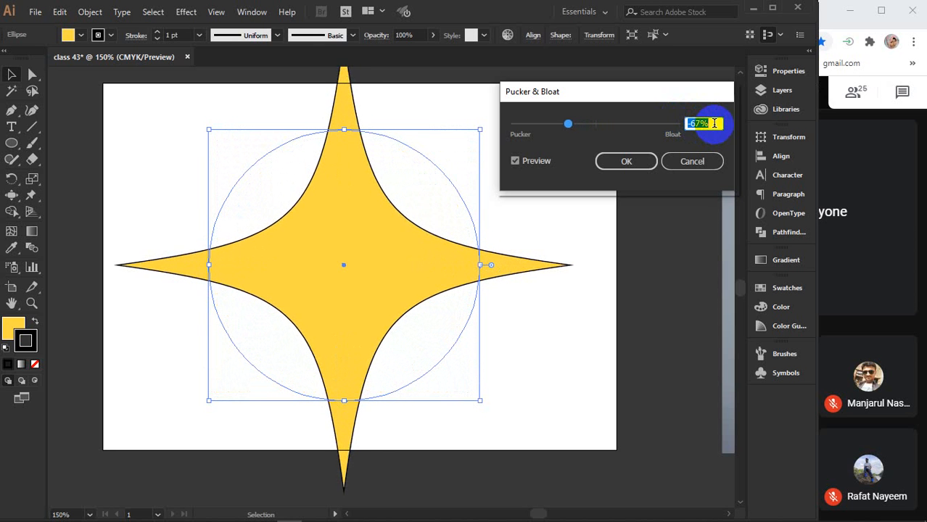
key(Up)
key(Up)
key(Up)
key(Up)
key(Up)
key(Up)
key(Up)
key(Up)
key(Up)
key(Up)
key(Up)
key(Up)
key(Up)
key(Up)
key(Up)
key(Up)
key(Up)
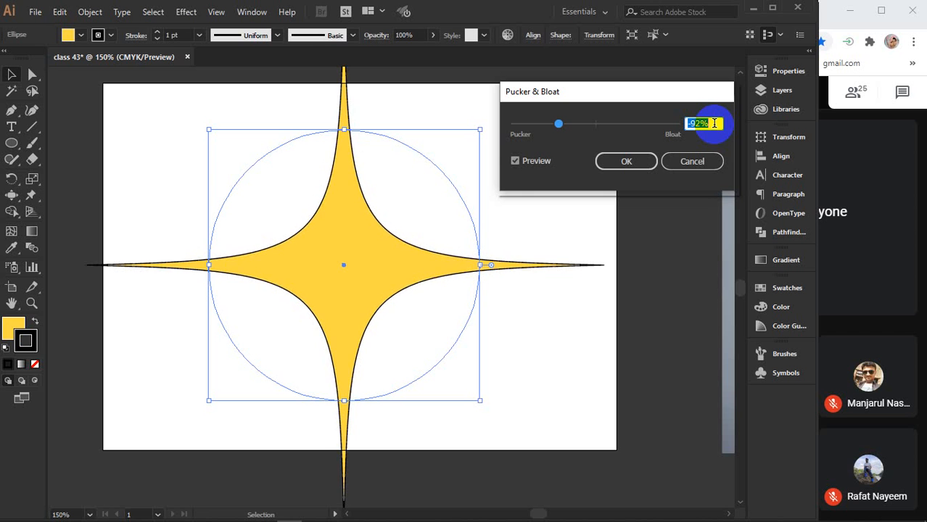
- Raise the circle's Pucker & Bloat amount gradually through zero to the maximum of 200%
key(Up)
key(Up)
key(Up)
key(Up)
key(Up)
key(Up)
key(Up)
key(Up)
key(Up)
key(Up)
key(Up)
key(Up)
key(Up)
key(Up)
key(Up)
key(Up)
key(Up)
key(Up)
key(Up)
key(Up)
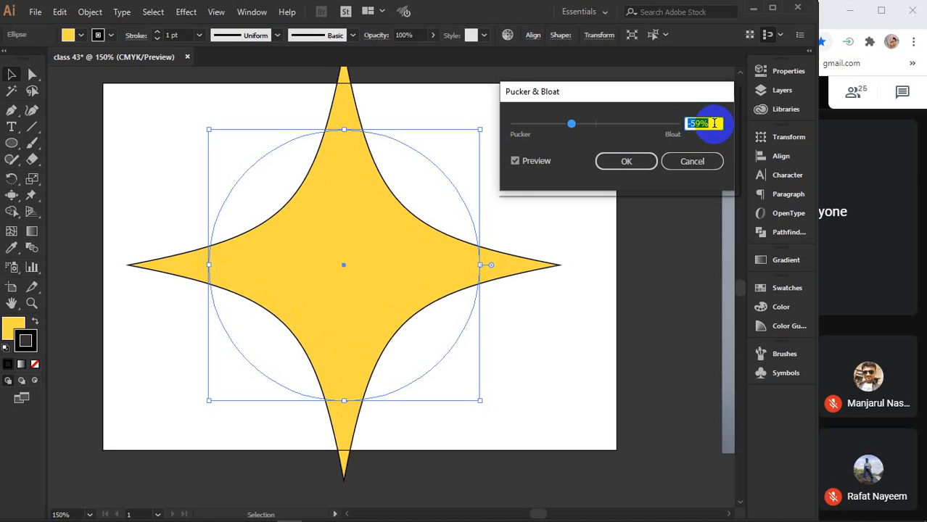
key(Up)
key(Up)
key(Up)
key(Up)
key(Up)
key(Up)
key(Up)
key(Up)
key(Up)
key(Up)
key(Up)
key(Up)
key(Up)
key(Up)
key(Up)
key(Up)
key(Up)
key(Up)
key(Up)
key(Up)
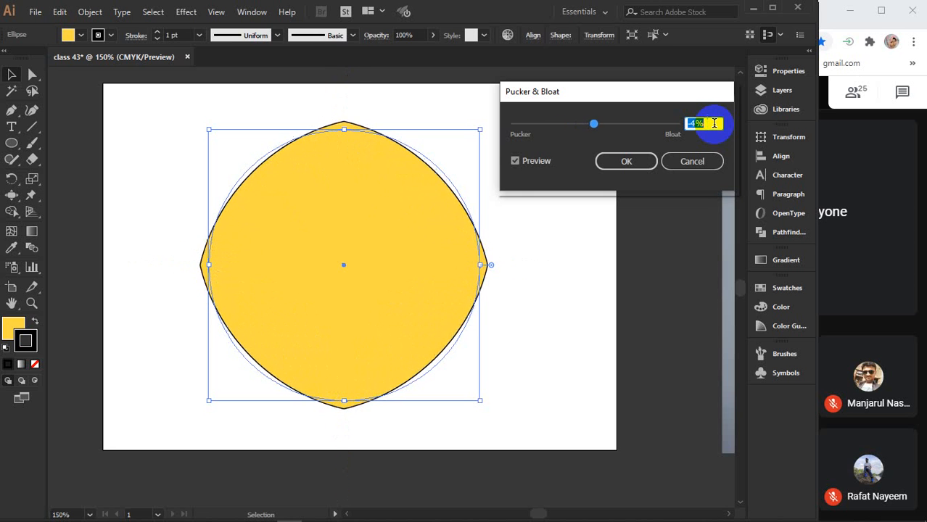
key(Up)
key(Up)
key(Up)
key(Up)
key(Up)
key(Up)
key(Up)
key(Up)
key(Up)
key(Up)
key(Up)
key(Up)
key(Up)
key(Up)
key(Up)
key(Up)
key(Up)
key(Up)
key(Up)
key(Up)
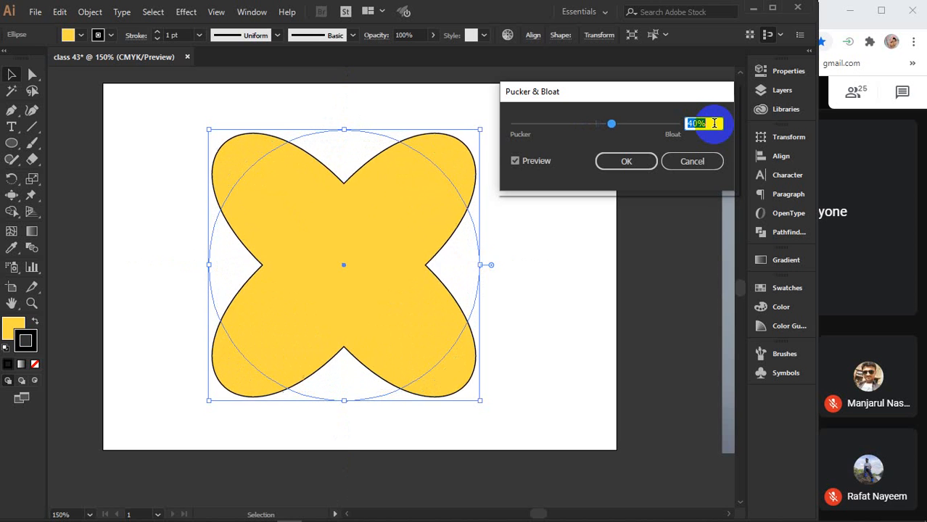
key(Up)
key(Up)
key(Up)
key(Up)
key(Up)
key(Up)
key(Up)
key(Up)
key(Up)
key(Up)
key(Up)
key(Up)
key(Up)
key(Up)
key(Up)
key(Up)
key(Up)
key(Up)
key(Up)
key(Up)
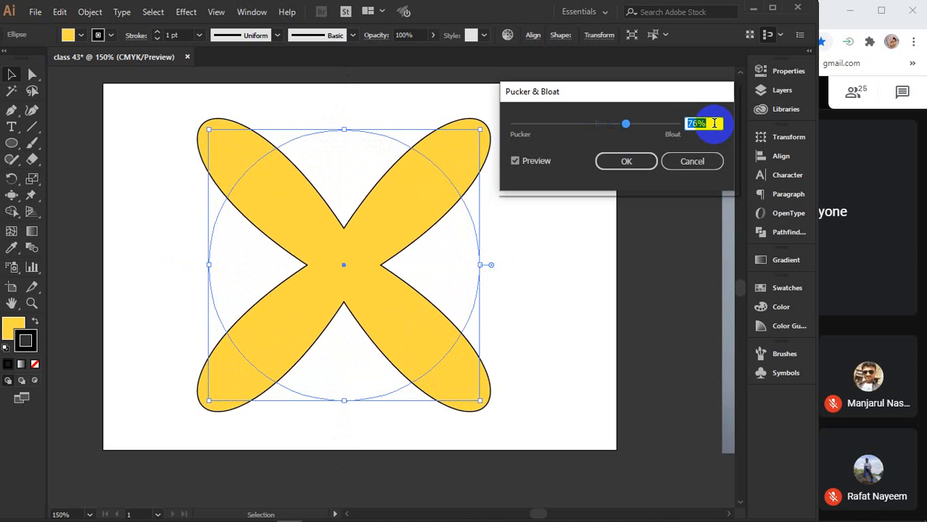
key(Up)
key(Up)
key(Up)
key(Up)
key(Up)
key(Up)
key(Up)
key(Up)
key(Up)
key(Up)
key(Up)
key(Up)
key(Up)
key(Up)
key(Up)
key(Up)
key(Up)
key(Up)
key(Up)
key(Up)
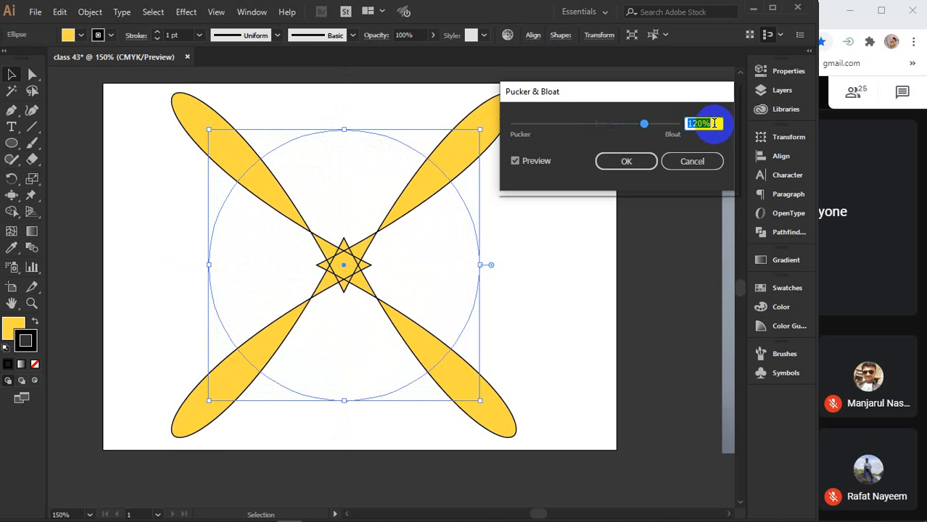
key(Up)
key(Up)
key(Up)
key(Up)
key(Up)
key(Up)
key(Up)
key(Up)
key(Up)
key(Up)
key(Up)
key(Up)
key(Up)
key(Up)
key(Up)
key(Up)
key(Up)
key(Up)
key(Up)
key(Up)
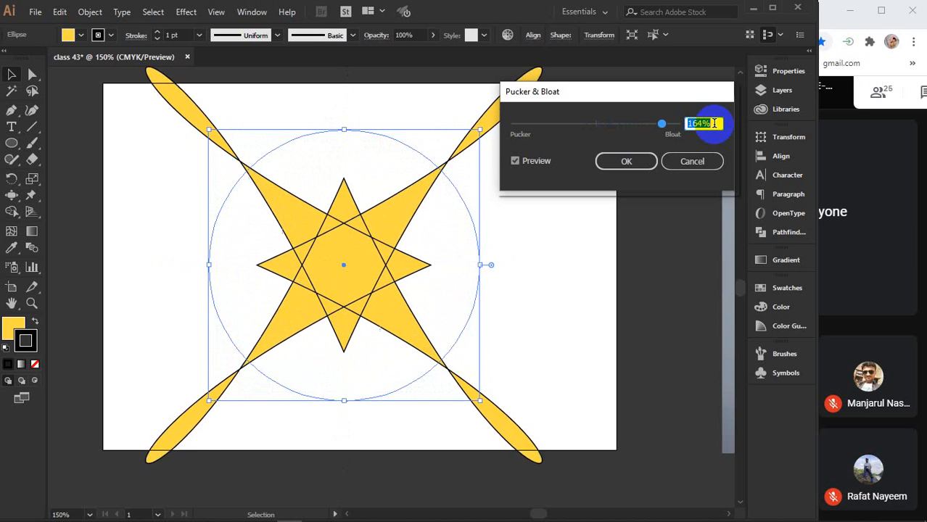
key(Up)
key(Up)
key(Up)
key(Up)
key(Up)
key(Up)
key(Up)
key(Up)
key(Up)
key(Up)
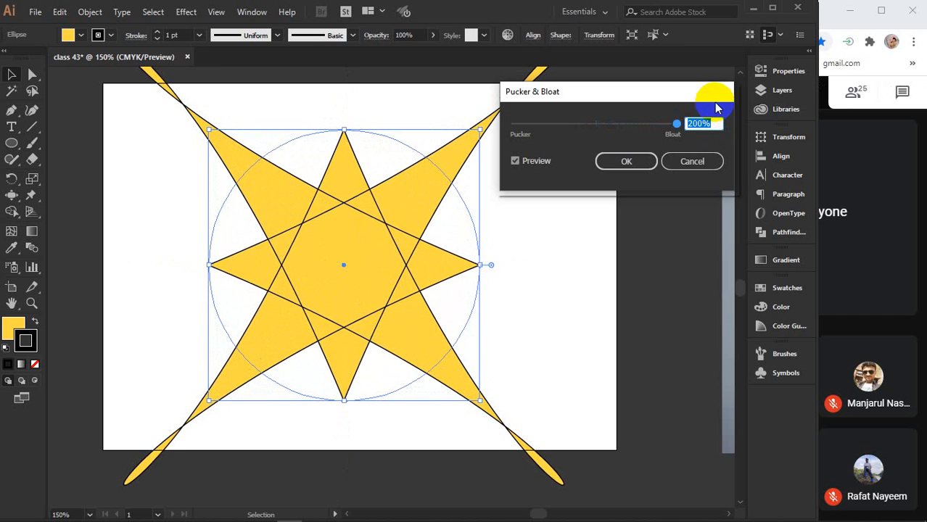
- Lower the circle's Pucker & Bloat amount to -54%, then cancel the effect
click(707, 123)
drag(658, 129, 581, 129)
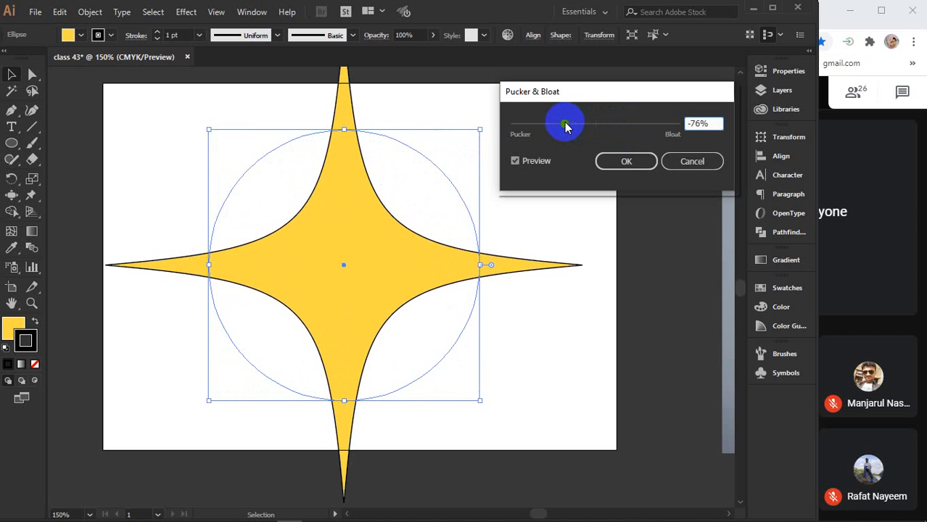
drag(575, 127, 576, 122)
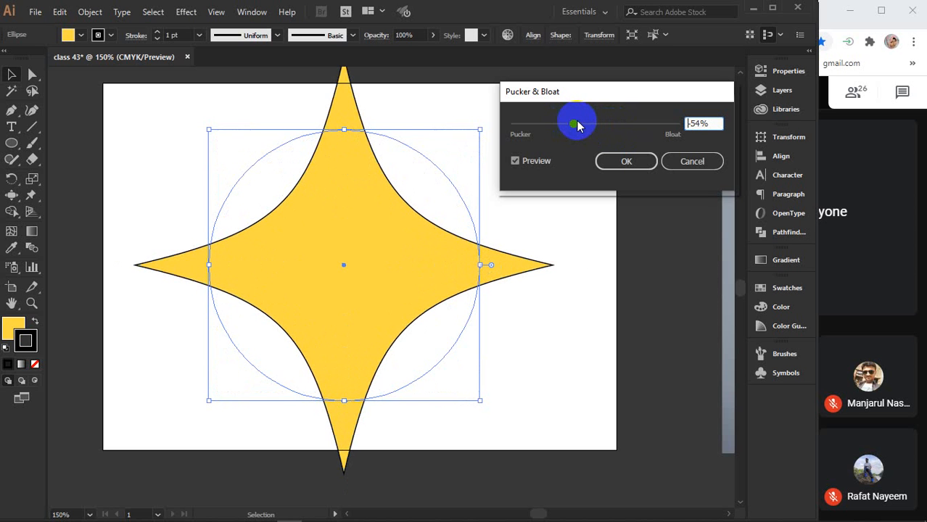
click(685, 163)
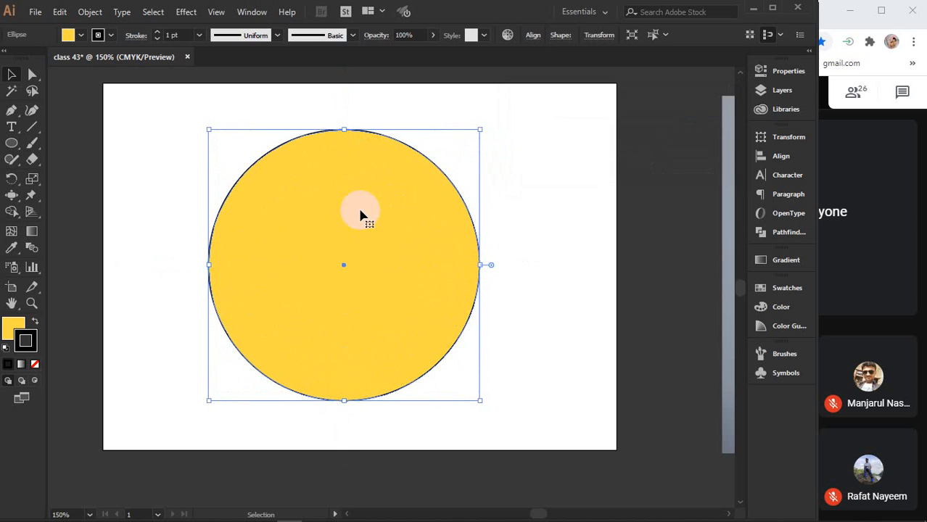
- Delete the yellow circle and draw a large yellow rectangle near the middle of the artboard
key(Delete)
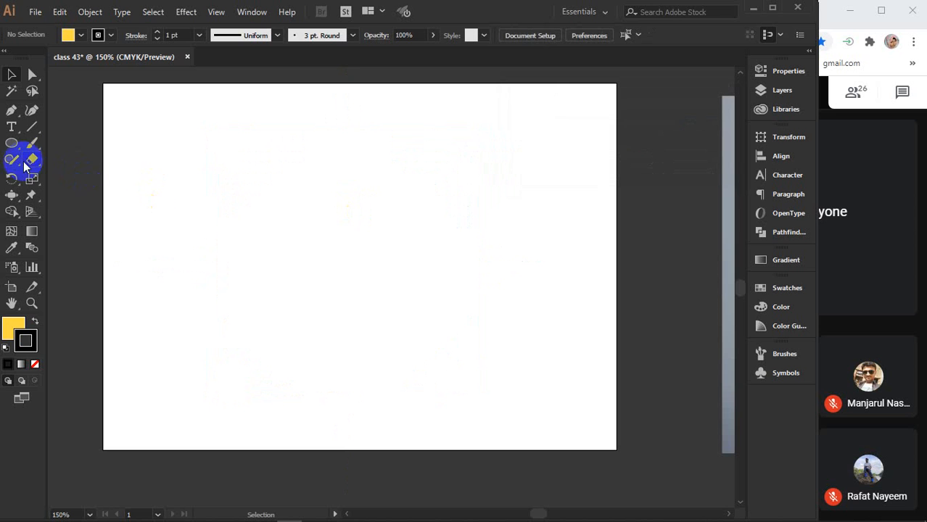
drag(12, 150, 83, 141)
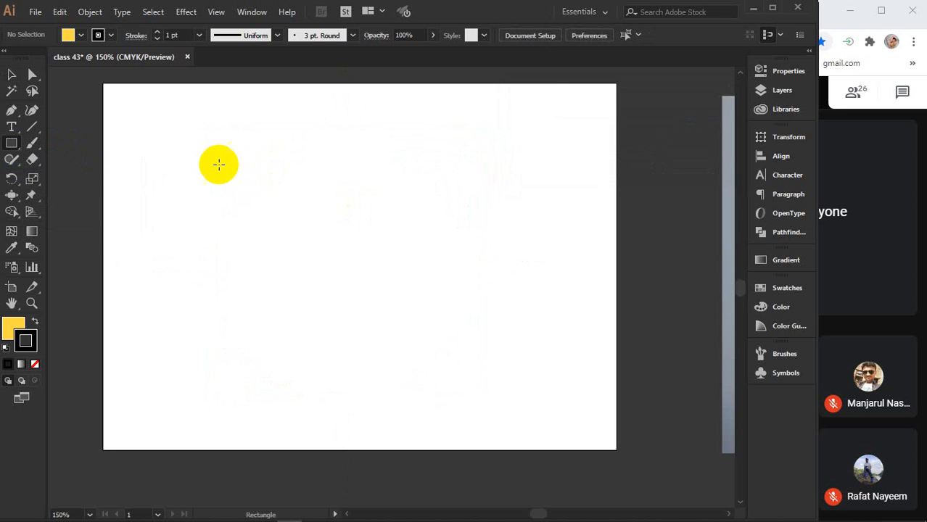
drag(211, 165, 479, 364)
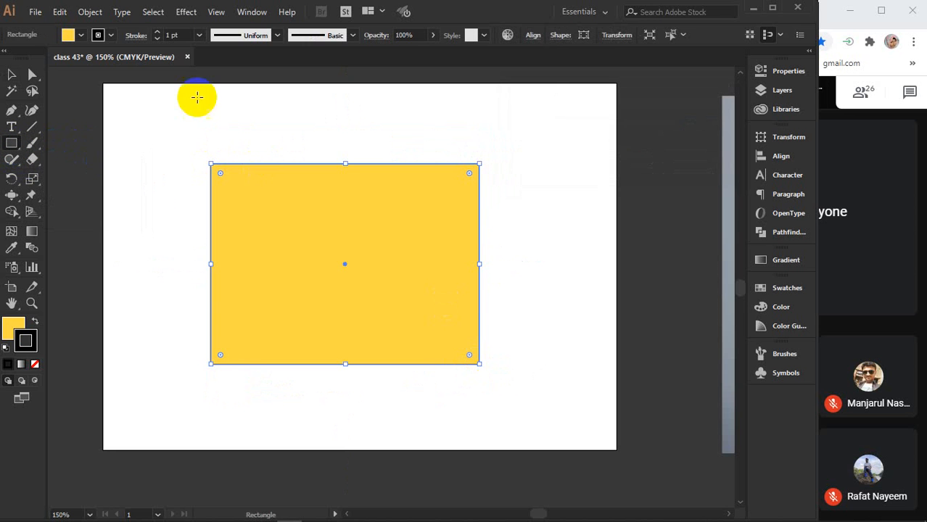
- Open the Pucker & Bloat effect for the rectangle with the preview enabled, and raise the amount to 73%
click(182, 10)
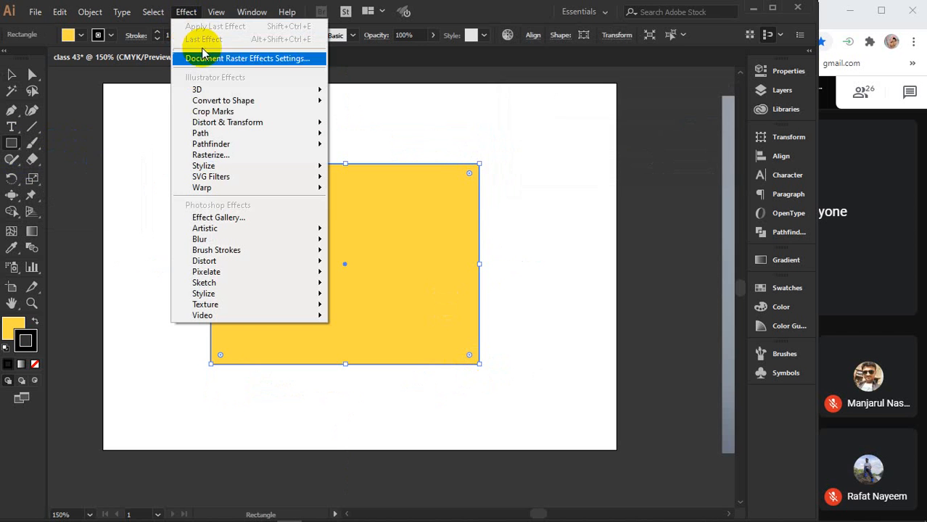
mouse_move(296, 124)
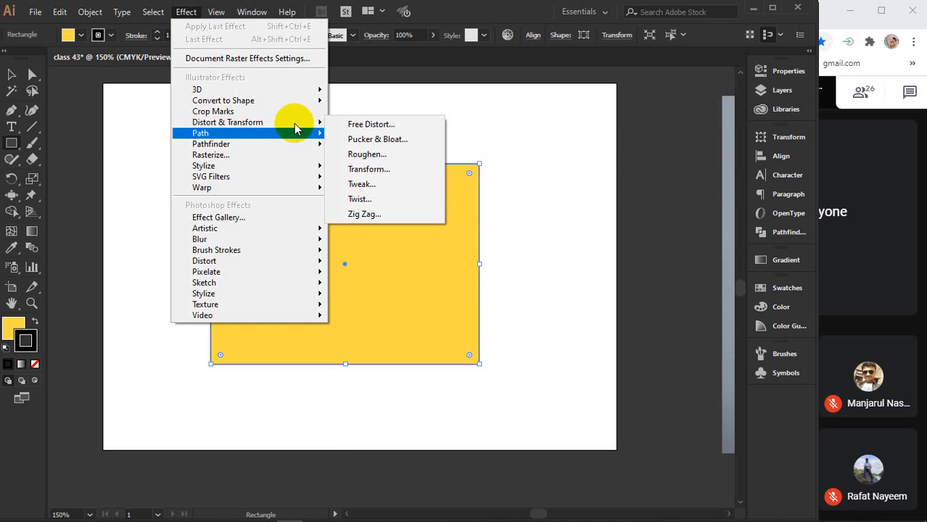
click(379, 139)
click(537, 161)
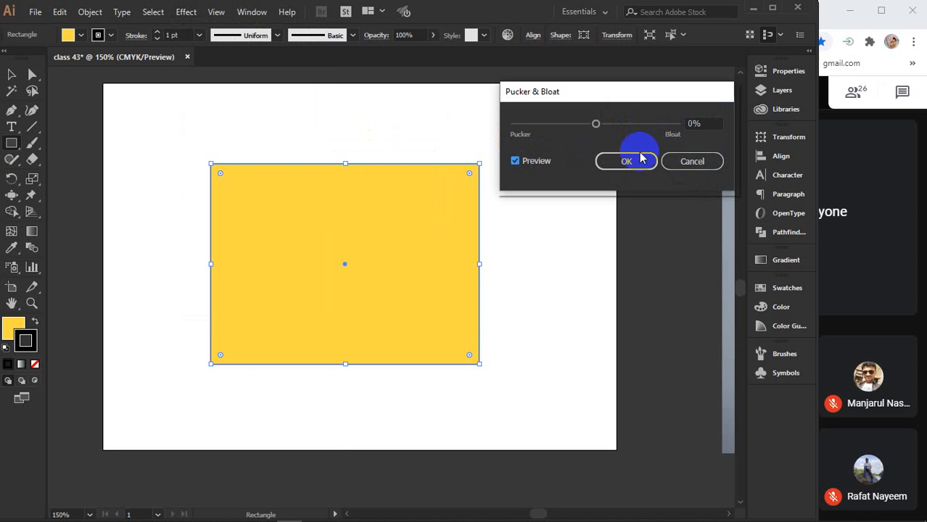
scroll(711, 124, up, 20)
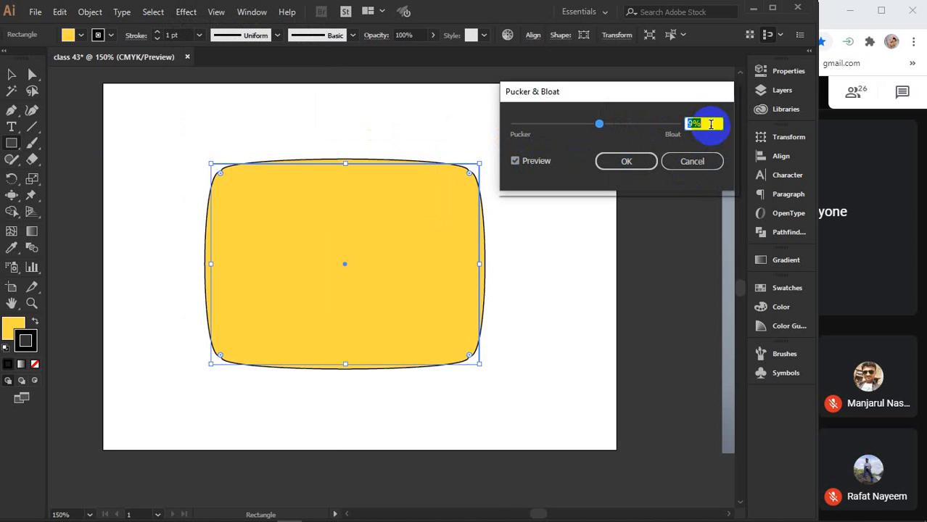
scroll(712, 124, up, 20)
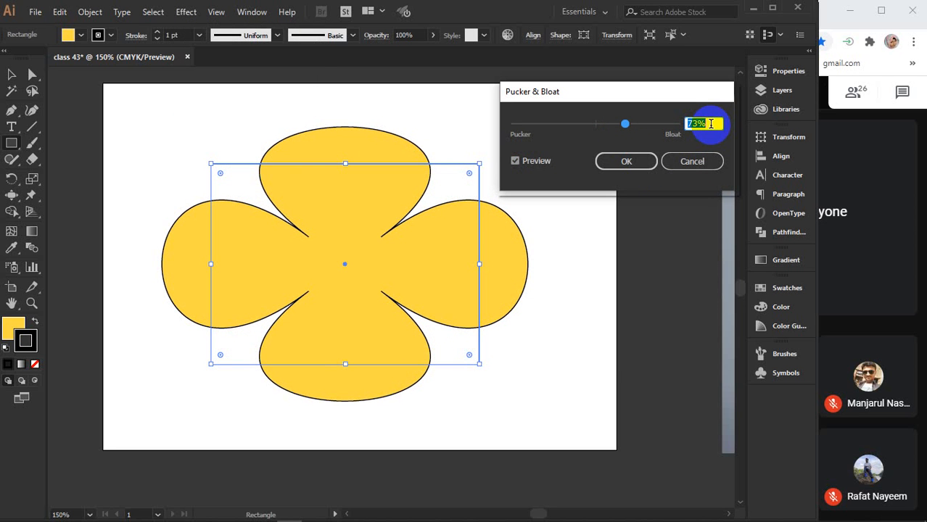
- Raise the rectangle's Pucker & Bloat amount gradually to 122%
key(Up)
key(Up)
key(Up)
key(Up)
key(Up)
key(Up)
key(Up)
key(Up)
key(Up)
key(Up)
key(Up)
key(Up)
key(Up)
key(Up)
key(Up)
key(Up)
key(Up)
key(Up)
key(Up)
key(Up)
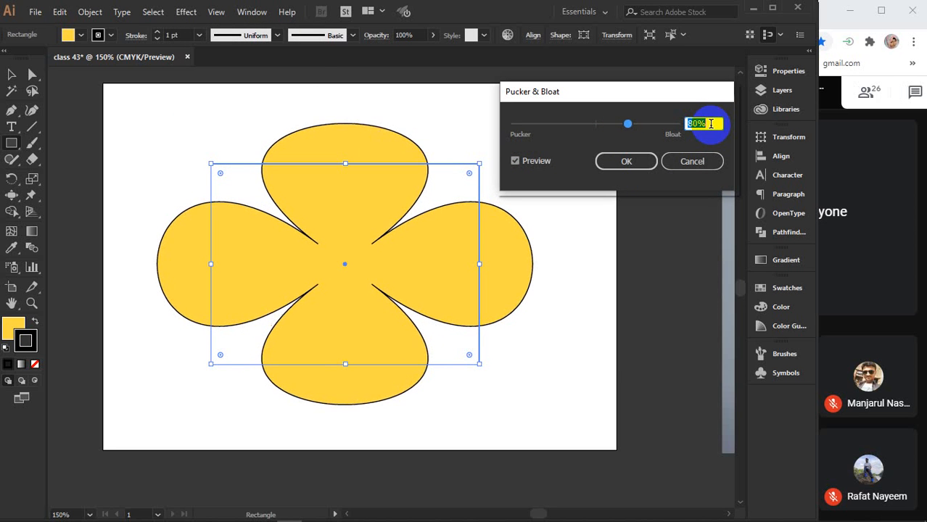
key(Up)
key(Up)
key(Up)
key(Up)
key(Up)
key(Up)
key(Up)
key(Up)
key(Up)
key(Up)
key(Up)
key(Up)
key(Up)
key(Up)
key(Up)
key(Up)
key(Up)
key(Up)
key(Up)
key(Up)
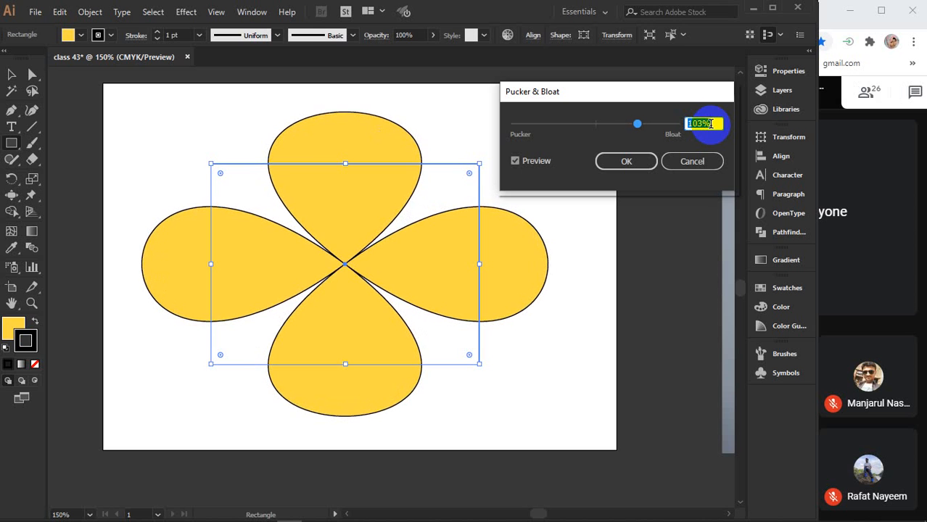
key(Down)
key(Down)
key(Down)
key(Down)
key(Down)
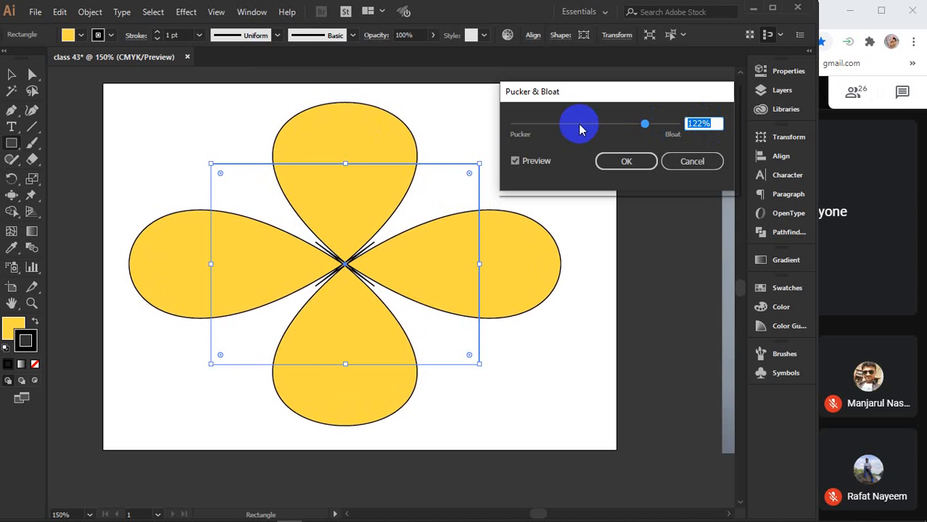
- Move the rectangle's Pucker & Bloat amount to the pucker side and lower it gradually to -95%
drag(580, 130, 567, 121)
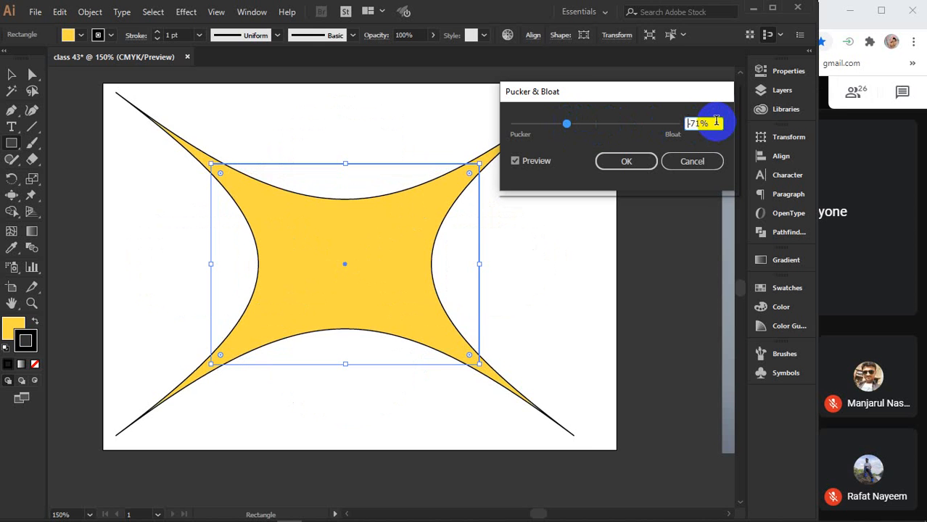
key(Down)
key(Down)
key(Down)
key(Down)
key(Down)
key(Down)
key(Down)
key(Down)
key(Down)
key(Down)
key(Down)
key(Down)
key(Down)
key(Down)
key(Down)
key(Down)
key(Down)
key(Down)
key(Down)
key(Down)
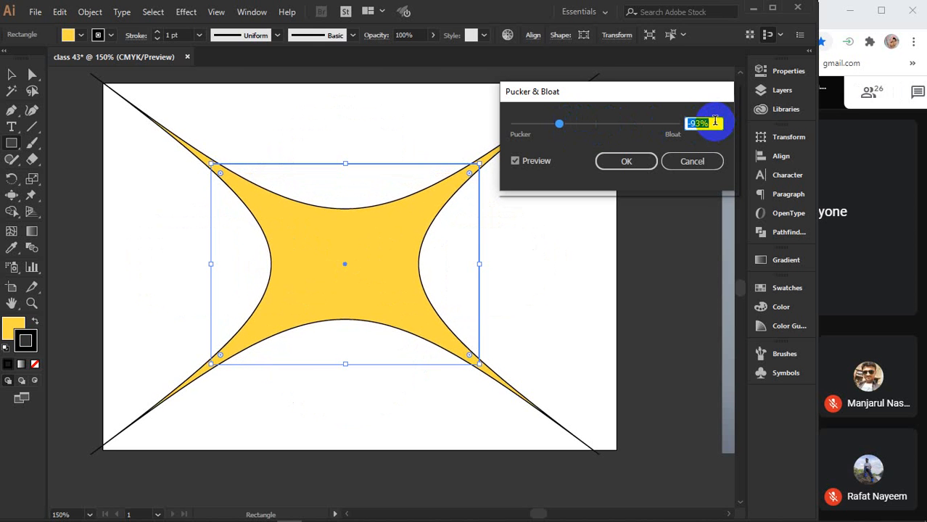
key(Down)
key(Down)
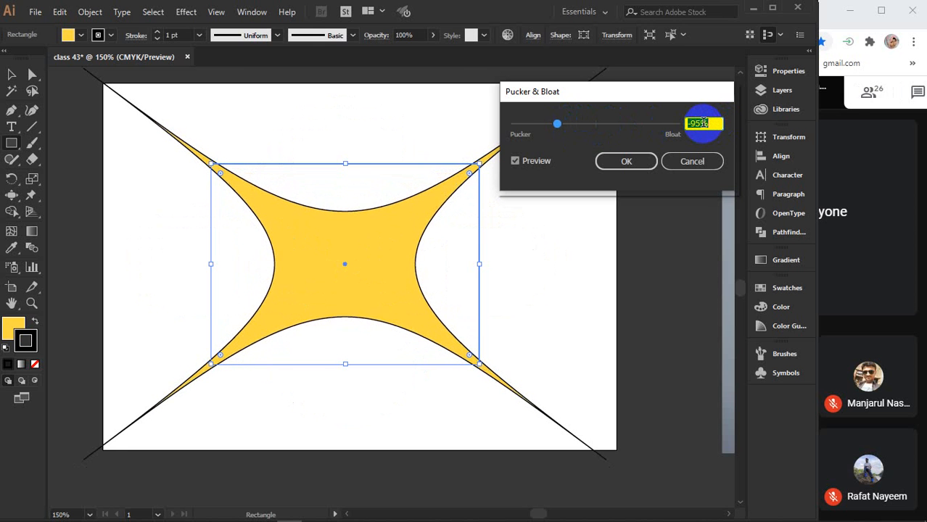
- Raise the rectangle's Pucker & Bloat amount to -67%, then cancel the effect
key(Up)
key(Up)
key(Up)
key(Up)
key(Up)
key(Up)
key(Up)
key(Up)
key(Up)
key(Up)
key(Up)
key(Up)
key(Up)
key(Up)
key(Up)
key(Up)
key(Up)
key(Up)
key(Up)
key(Up)
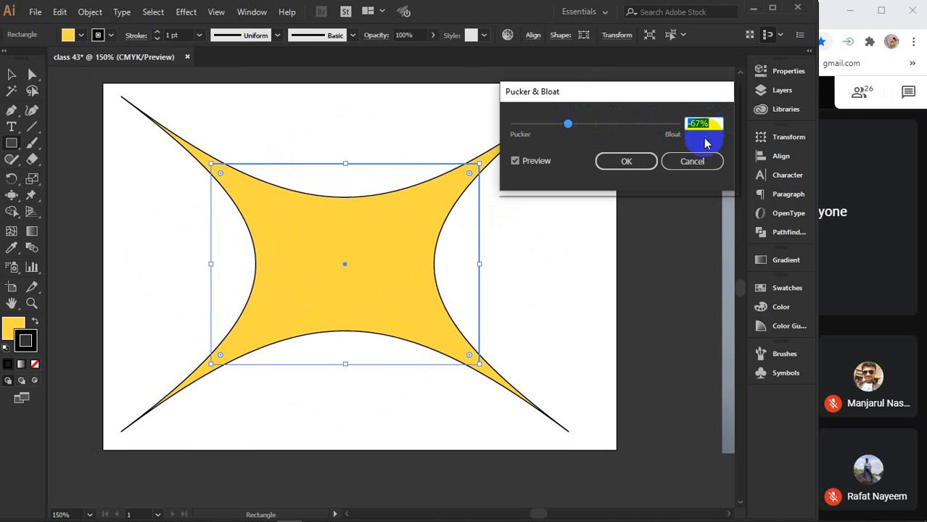
click(693, 161)
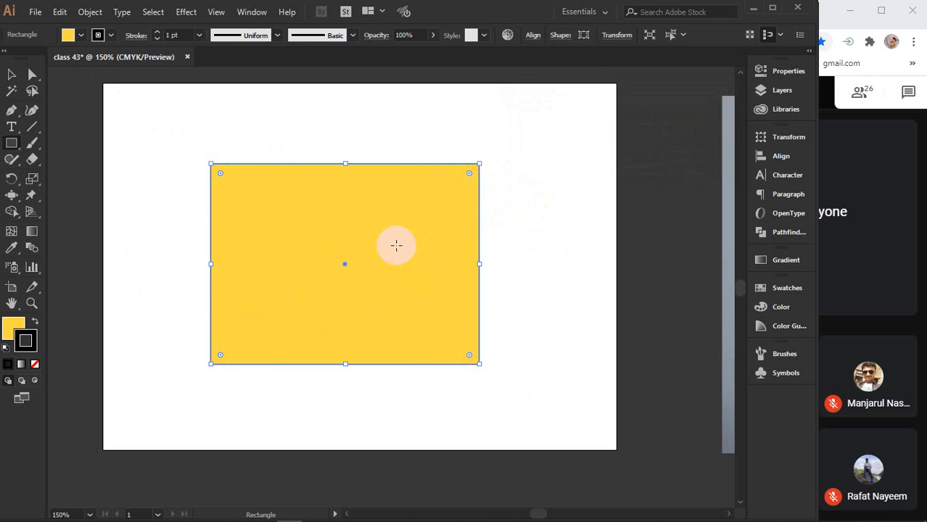
- Distort the yellow rectangle's outline all the way round with the Scallop tool, then deselect it
key(v)
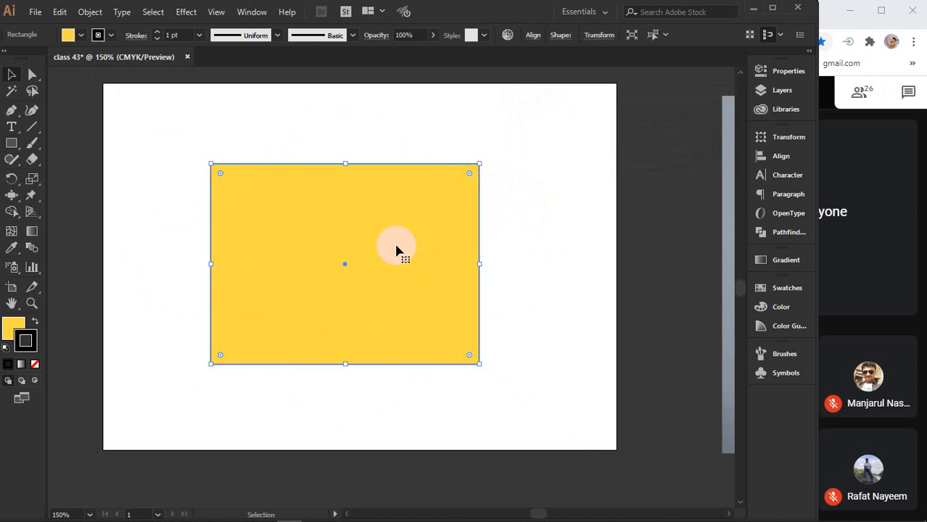
click(12, 197)
drag(13, 201, 77, 279)
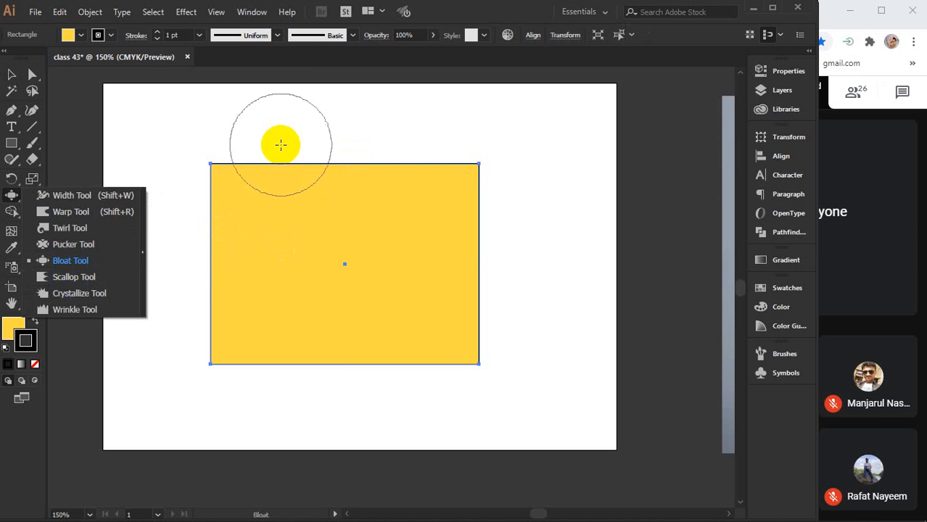
click(50, 280)
mouse_move(213, 162)
mouse_down()
mouse_move(248, 158)
mouse_move(199, 140)
mouse_move(292, 153)
mouse_move(357, 139)
mouse_move(401, 153)
mouse_move(430, 145)
mouse_move(468, 165)
mouse_move(492, 199)
mouse_move(490, 286)
mouse_move(503, 323)
mouse_move(439, 373)
mouse_move(431, 345)
mouse_move(409, 334)
mouse_move(389, 352)
mouse_move(418, 345)
mouse_move(436, 384)
mouse_move(371, 373)
mouse_move(309, 381)
mouse_move(302, 370)
mouse_move(201, 374)
mouse_move(207, 345)
mouse_move(187, 215)
mouse_move(228, 192)
mouse_move(182, 174)
mouse_move(256, 153)
mouse_move(412, 133)
mouse_move(482, 176)
mouse_up()
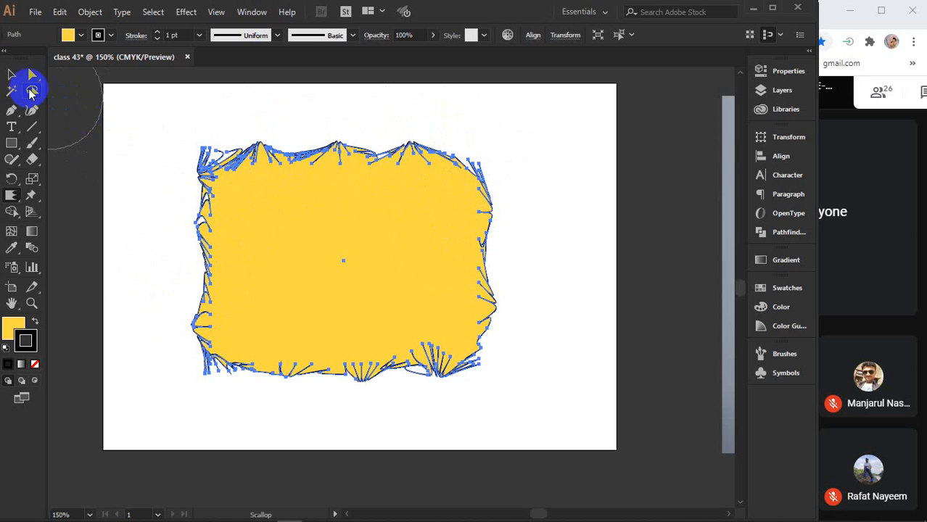
click(11, 75)
click(535, 212)
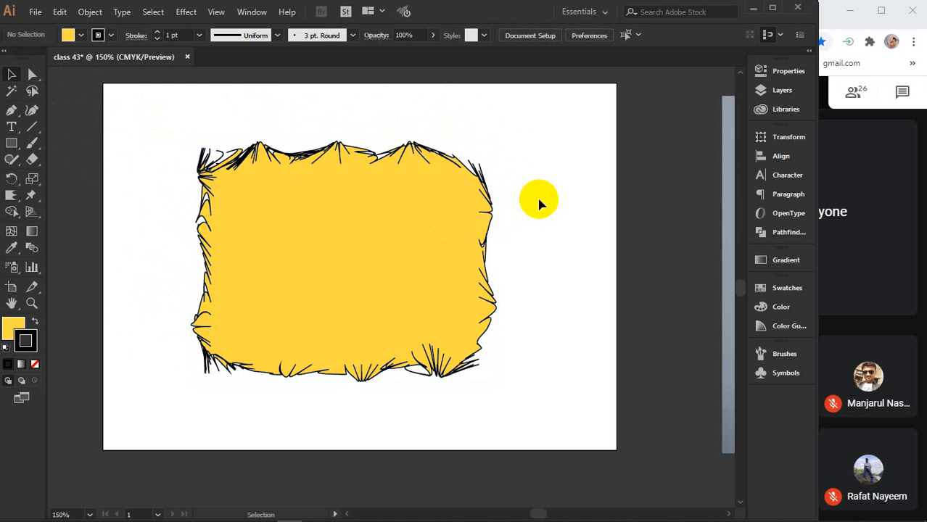
- Place the portrait photo, enlarged proportionally, over the area of the scalloped yellow shape and send it to the back
drag(727, 258, 210, 263)
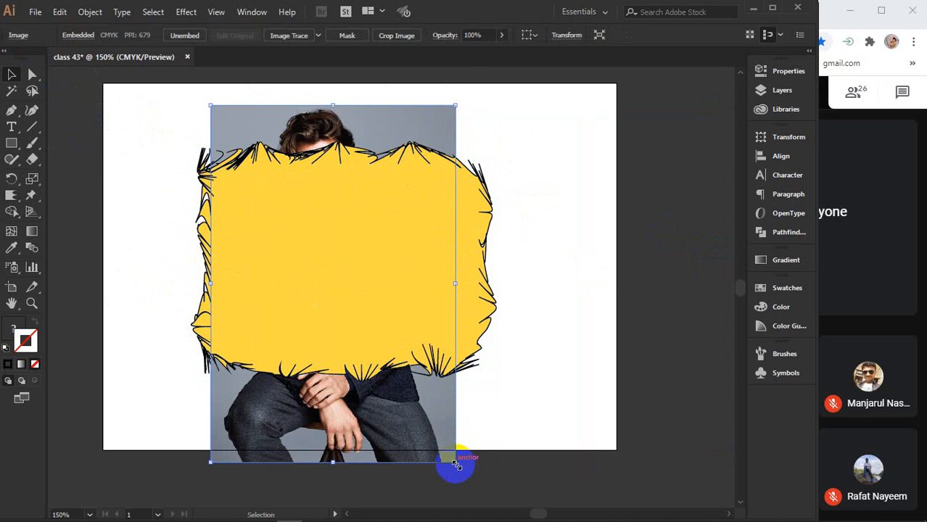
drag(457, 467, 509, 483)
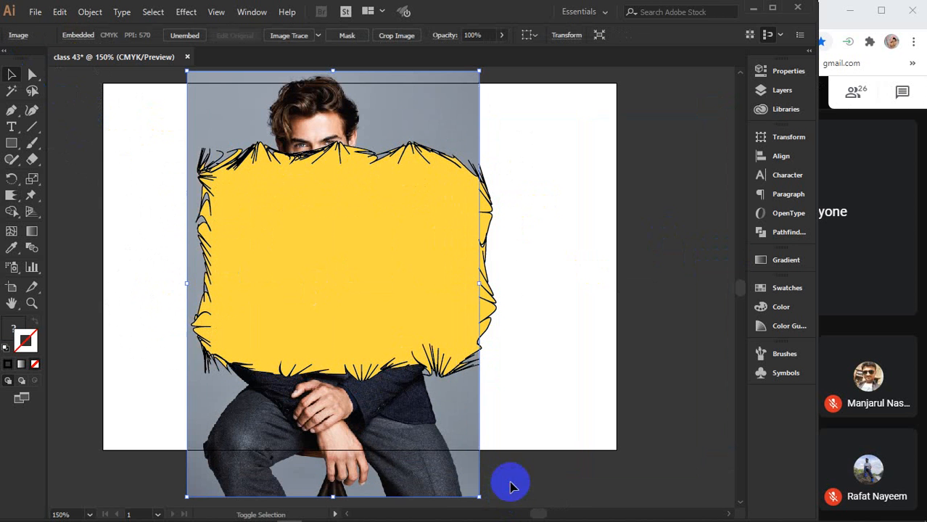
right_click(349, 231)
mouse_move(410, 339)
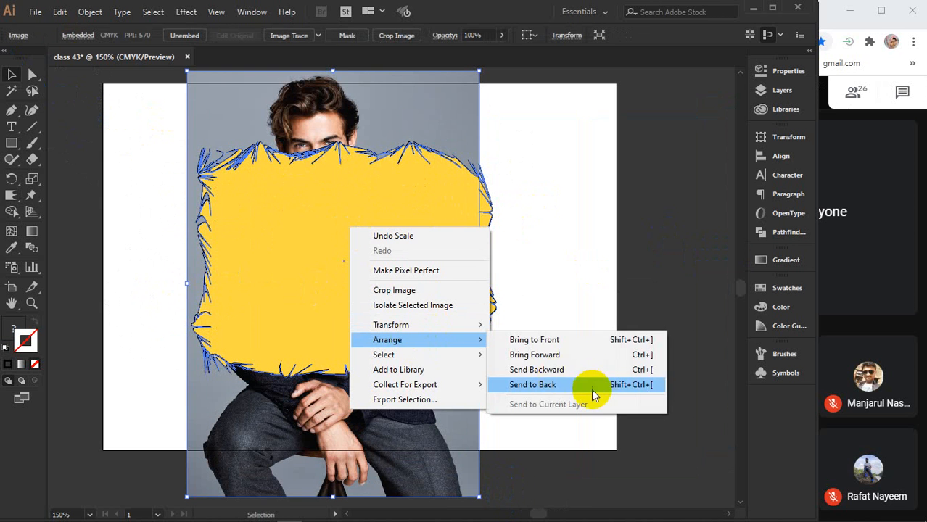
click(557, 386)
click(539, 216)
- Enlarge the photo slightly and shift it down until its upper edge lines up with the top of the scalloped shape
drag(455, 112, 466, 146)
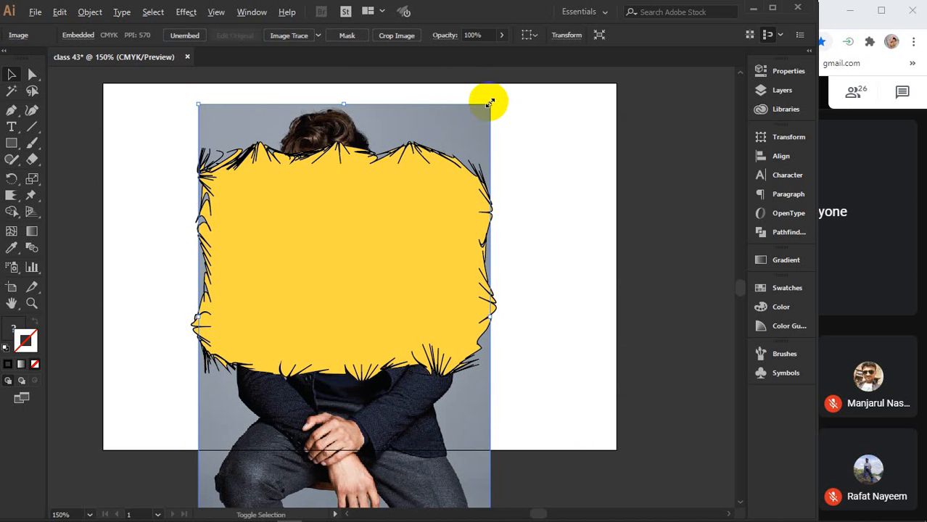
drag(491, 103, 501, 89)
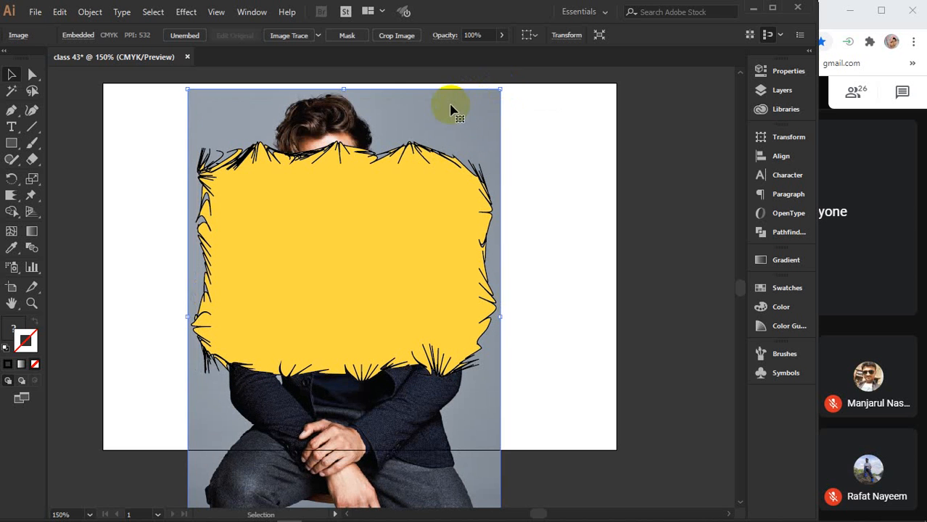
drag(451, 104, 452, 155)
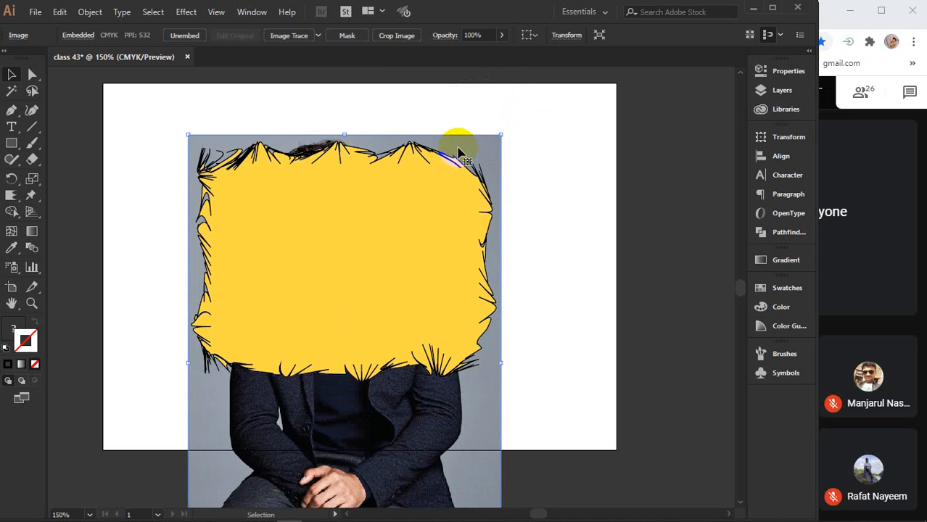
key(Down)
key(Down)
key(Down)
key(Down)
key(Down)
key(Down)
key(Down)
key(Up)
key(Up)
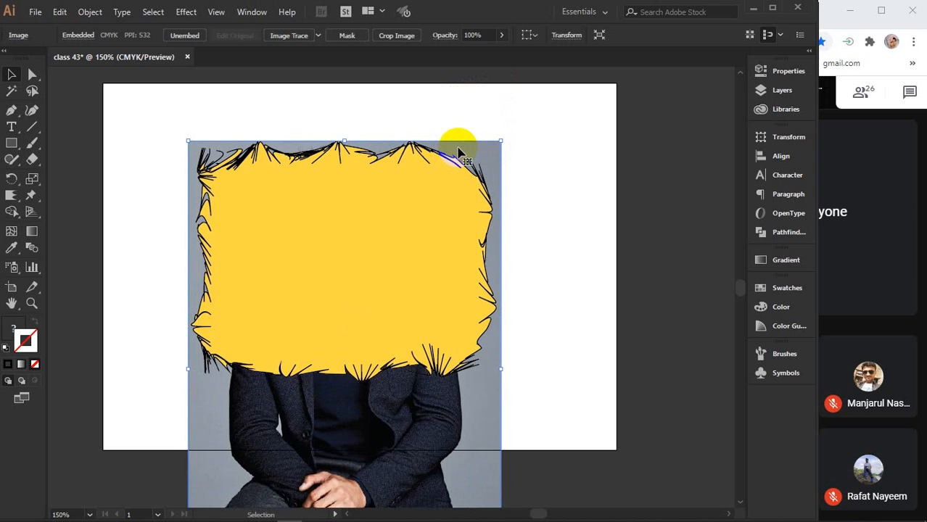
- Clip the portrait photo to the scalloped yellow shape with a clipping mask and deselect the result
drag(331, 109, 389, 223)
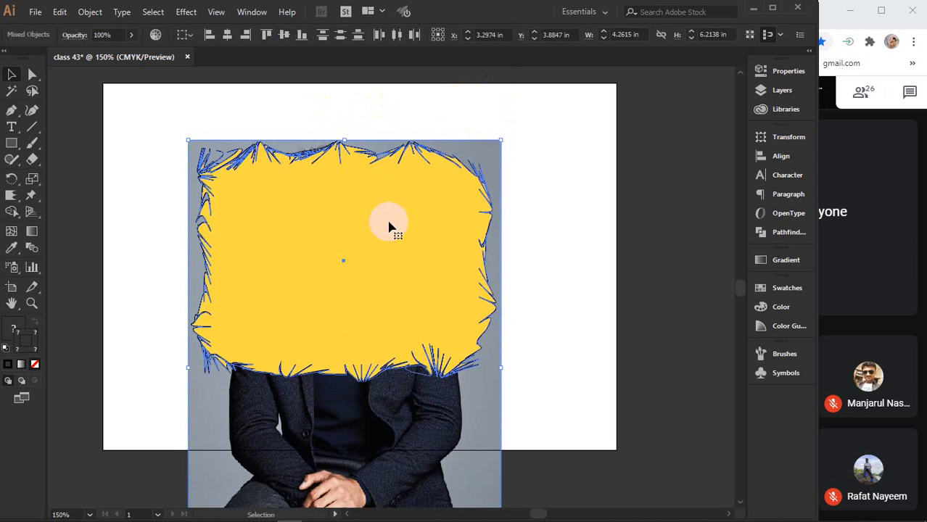
right_click(388, 223)
click(436, 323)
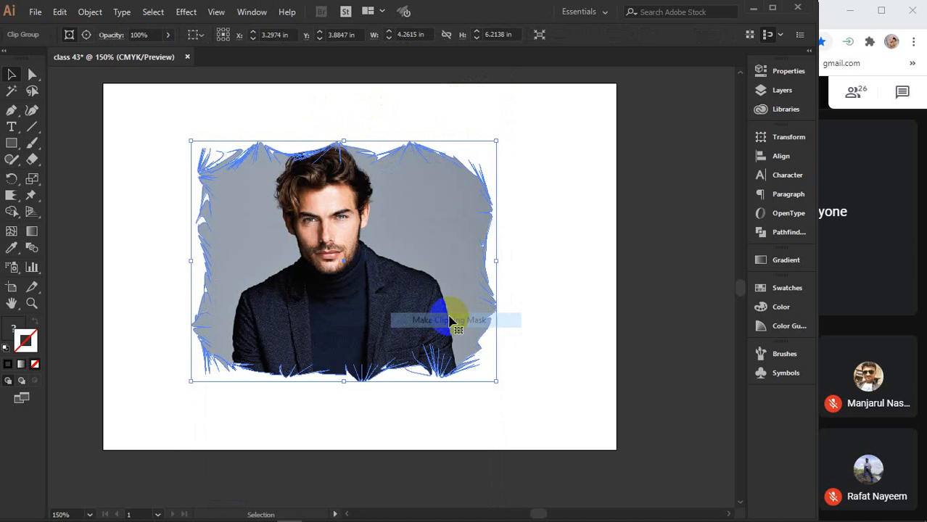
click(567, 289)
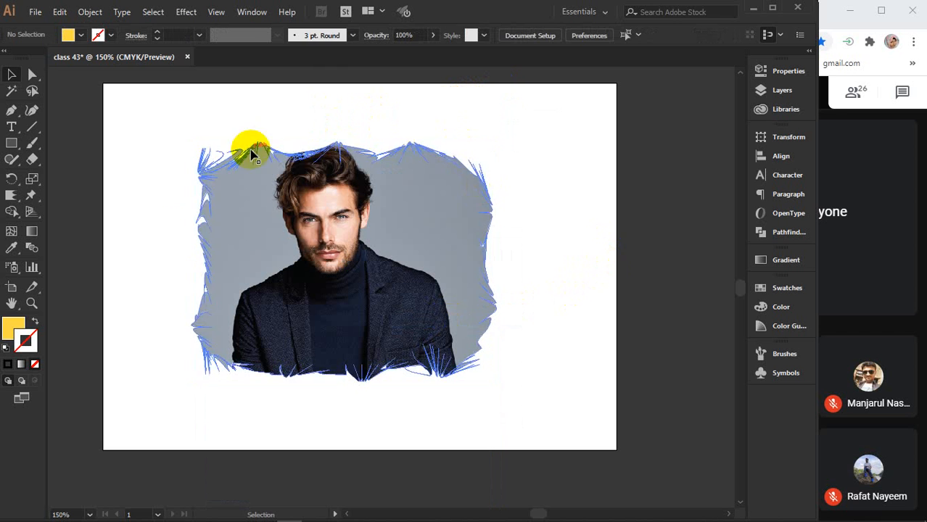
- Give the clipped photo group a dark red stroke, C 36.47, M 97.25, Y 80.39, K 57.65, and deselect it
click(439, 209)
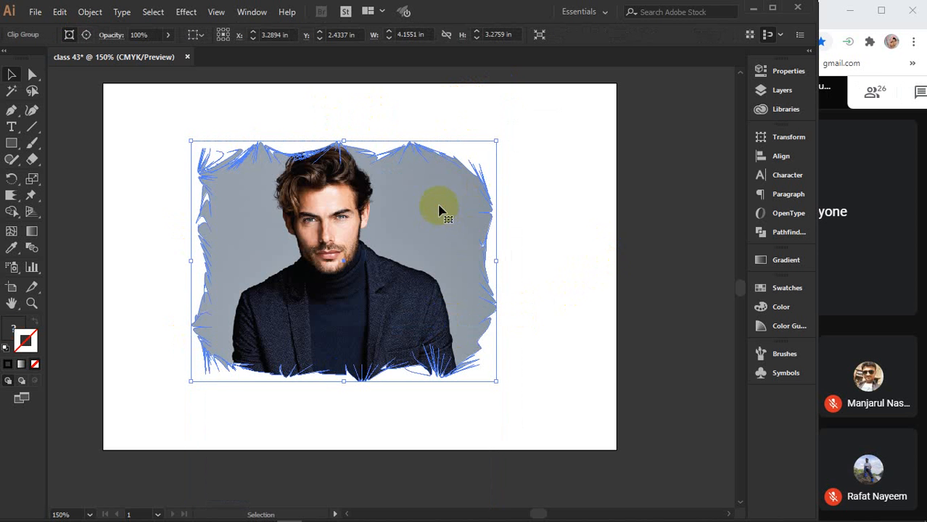
click(8, 371)
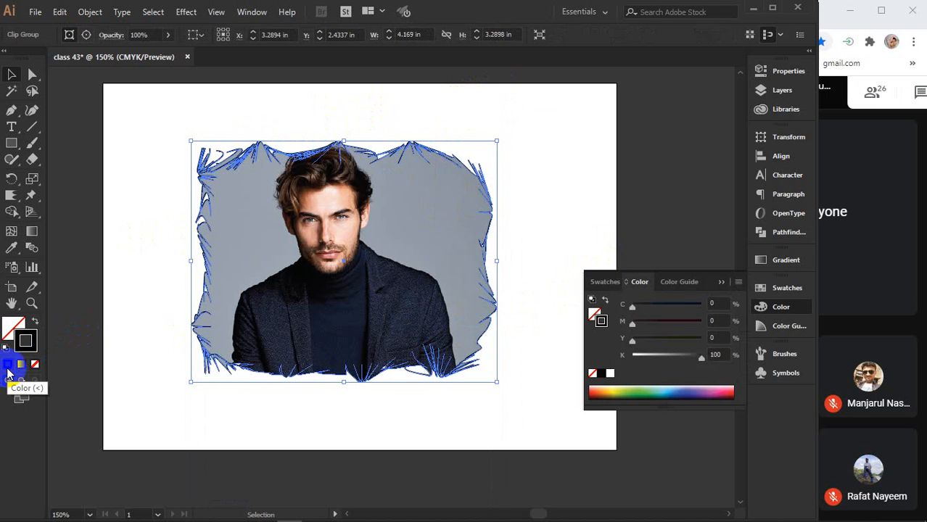
click(616, 392)
click(622, 390)
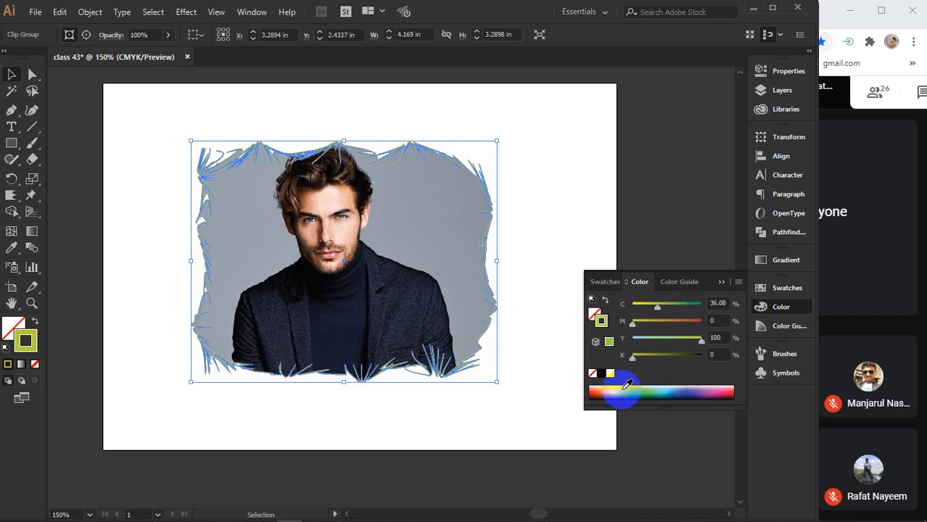
click(713, 391)
click(731, 392)
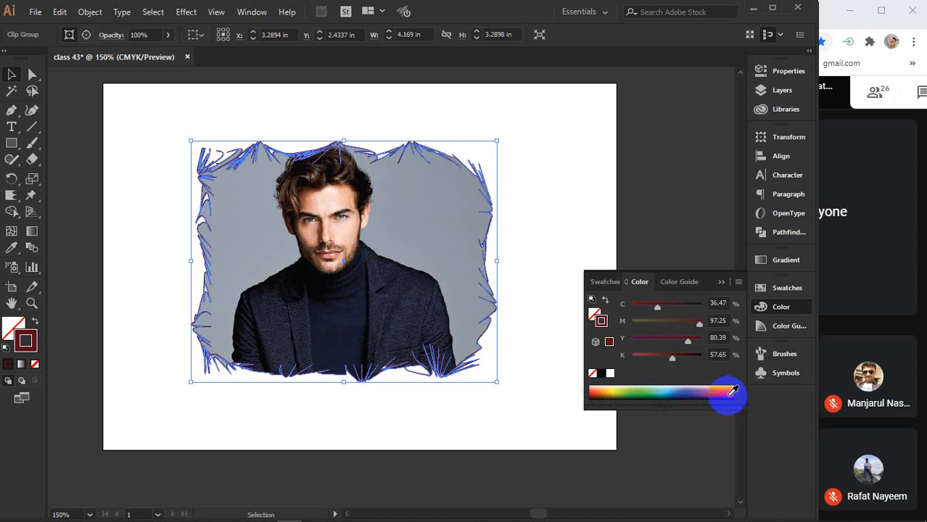
click(721, 281)
click(652, 158)
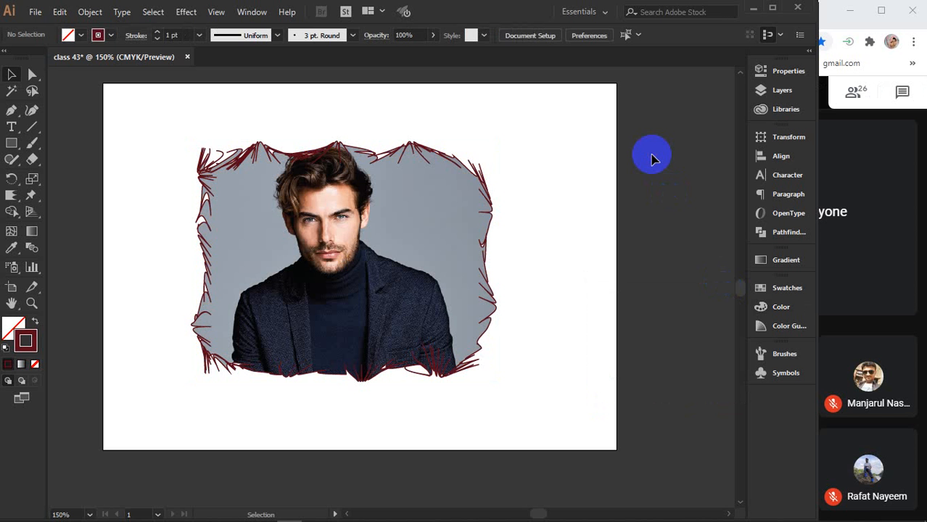
- Release the clipping mask on the photo group and deselect the objects
right_click(452, 223)
click(369, 237)
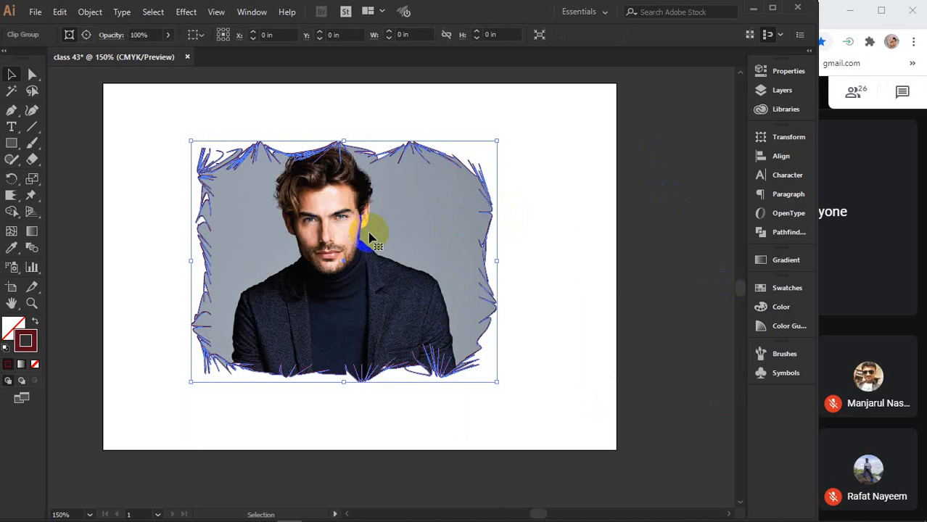
right_click(369, 237)
click(421, 346)
click(526, 358)
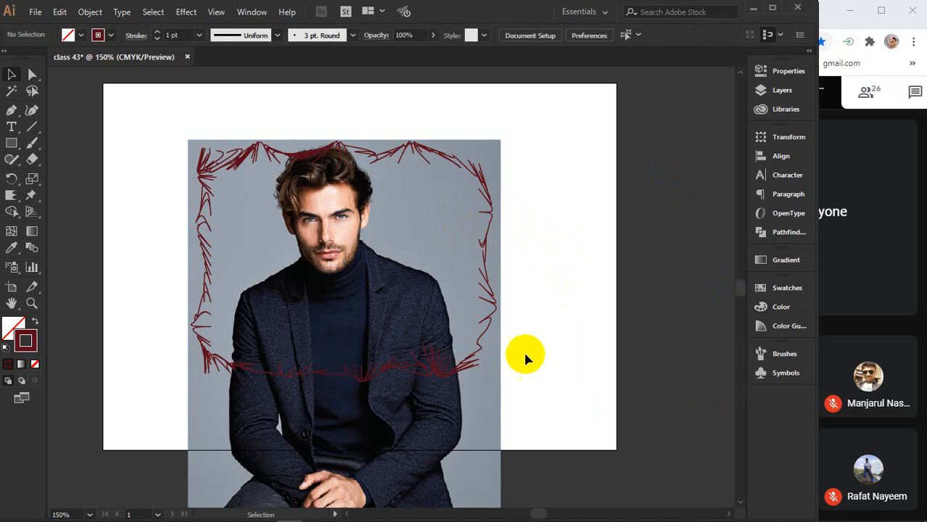
- Move the portrait photo off the artboard's right side and delete the dark red scalloped outline
drag(400, 428, 720, 375)
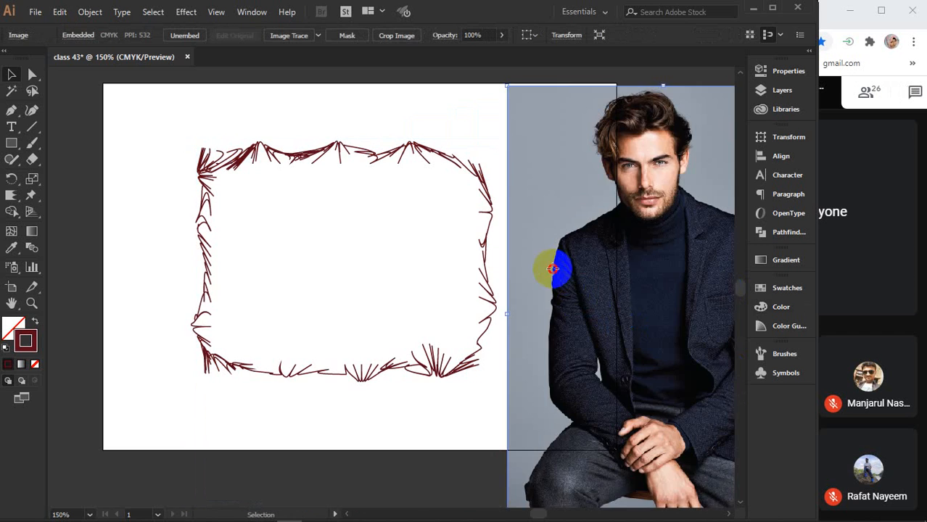
drag(553, 269, 704, 235)
drag(532, 199, 445, 245)
key(Delete)
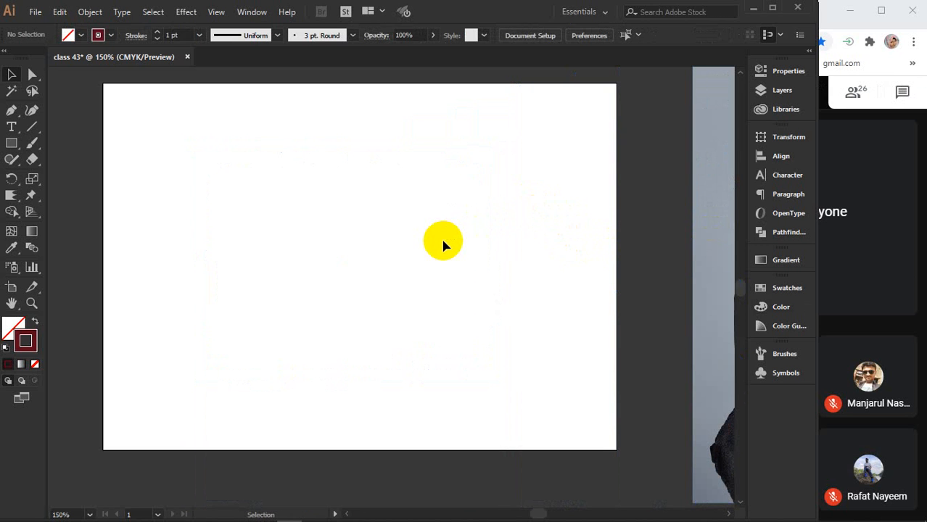
- Paste the yellow circle onto the artboard and distort its edge all the way round into spikes with the Crystallize tool
key(ctrl+v)
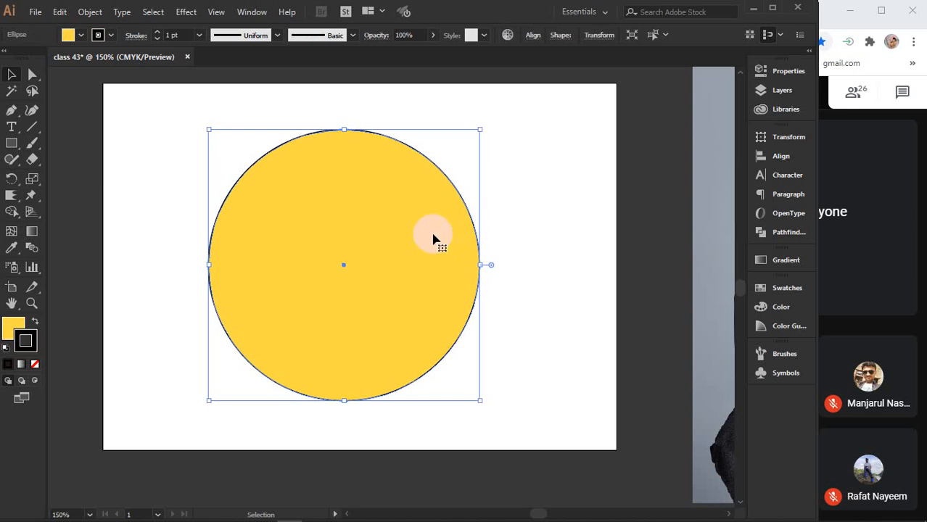
click(11, 196)
drag(12, 201, 71, 297)
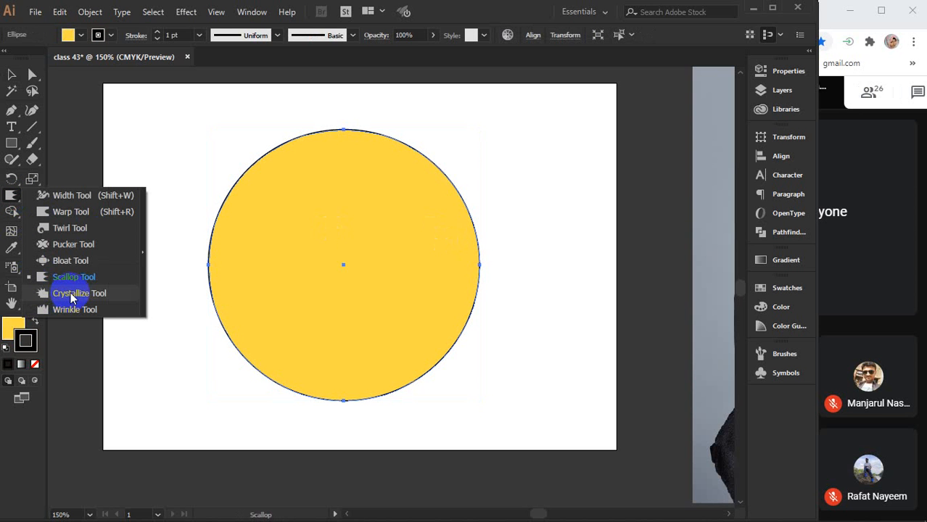
mouse_move(70, 298)
mouse_down()
mouse_move(63, 276)
mouse_move(93, 270)
mouse_move(88, 283)
mouse_move(102, 274)
mouse_move(70, 304)
mouse_move(71, 286)
mouse_up()
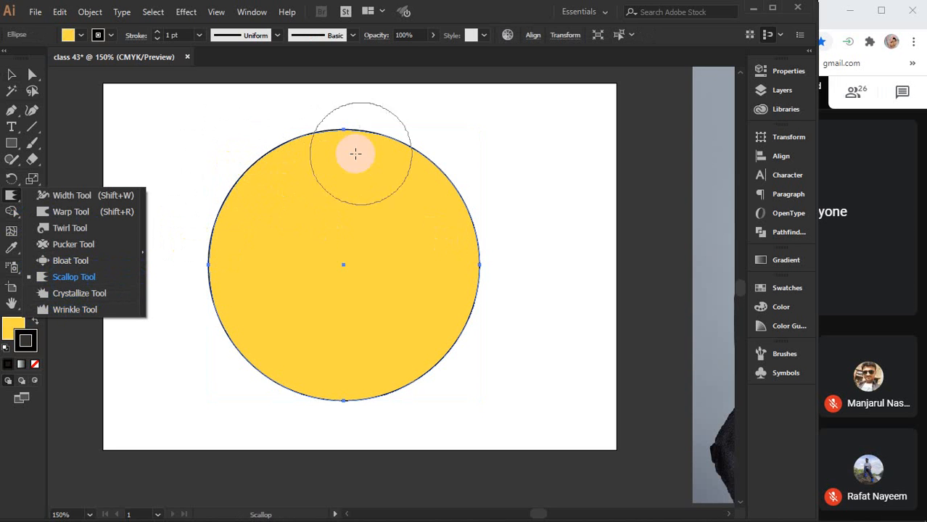
click(60, 299)
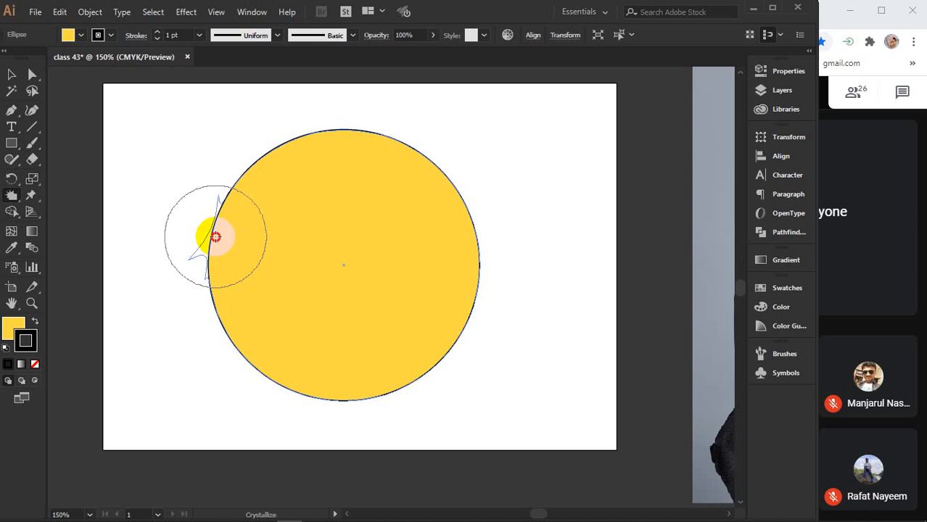
drag(216, 236, 215, 232)
mouse_move(269, 182)
mouse_down()
mouse_move(271, 156)
mouse_move(351, 129)
mouse_move(362, 103)
mouse_move(429, 153)
mouse_move(471, 140)
mouse_up()
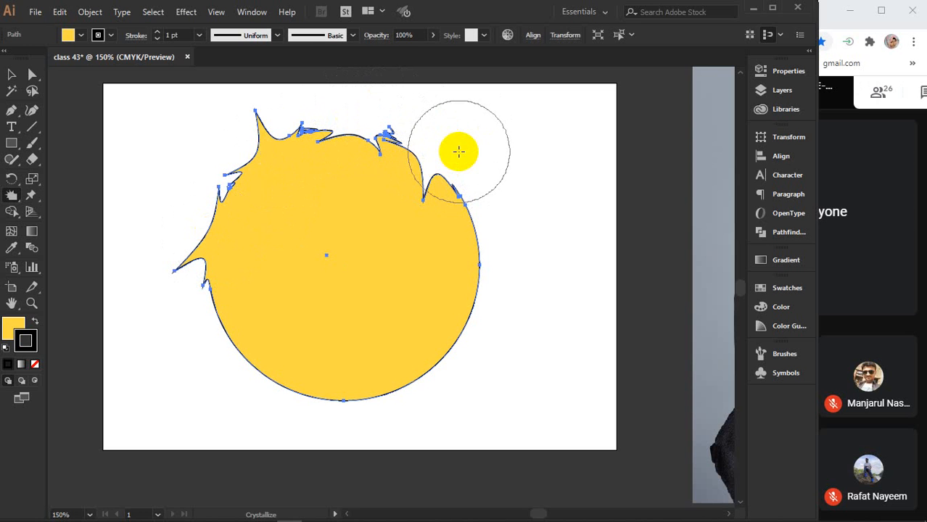
click(499, 252)
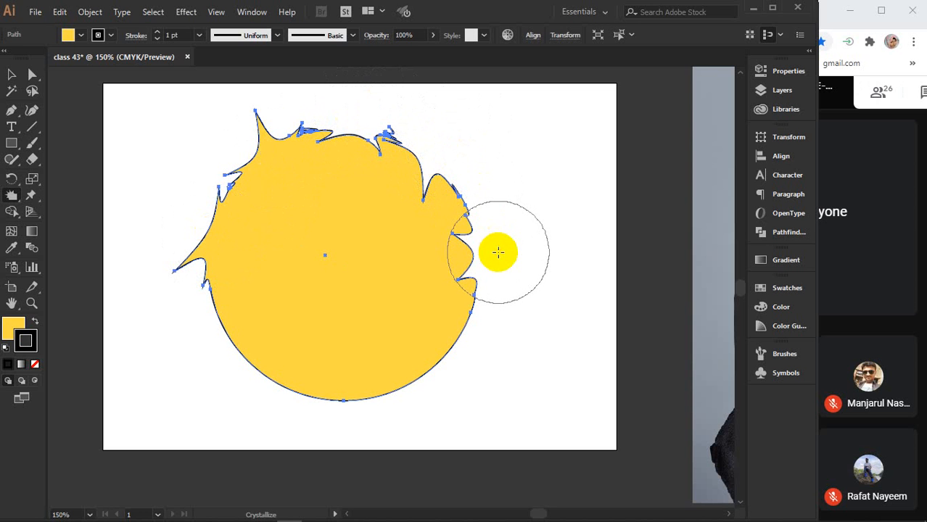
click(431, 348)
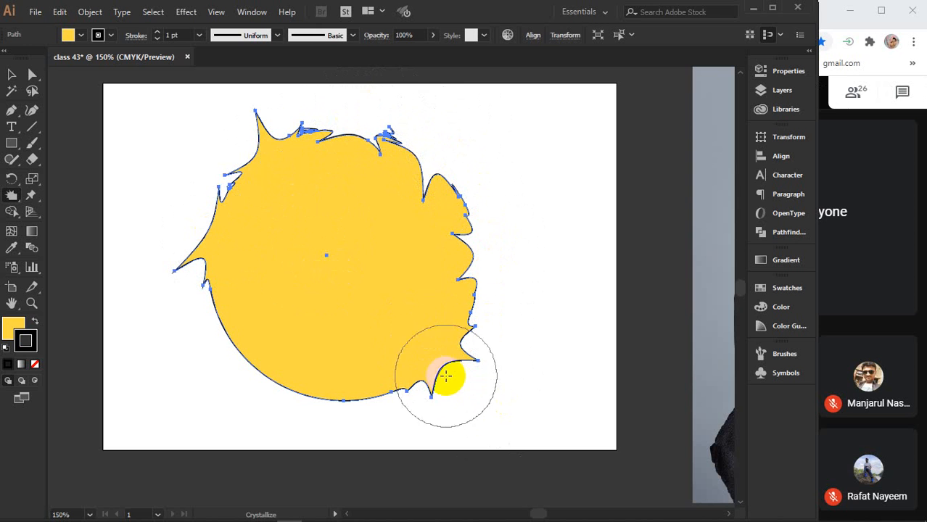
click(358, 379)
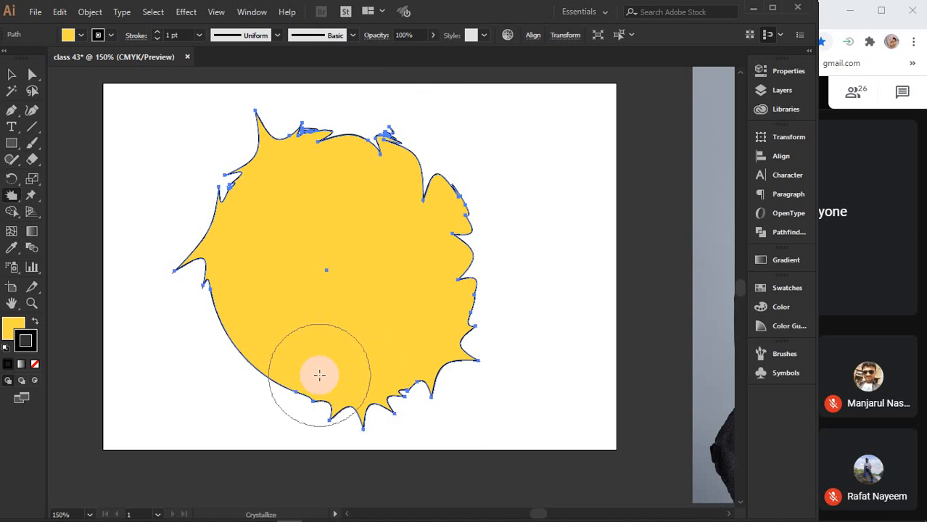
mouse_move(320, 376)
mouse_down()
mouse_move(285, 372)
mouse_move(227, 321)
mouse_move(232, 218)
mouse_move(222, 230)
mouse_move(265, 216)
mouse_move(296, 175)
mouse_move(391, 182)
mouse_move(428, 218)
mouse_move(445, 220)
mouse_up()
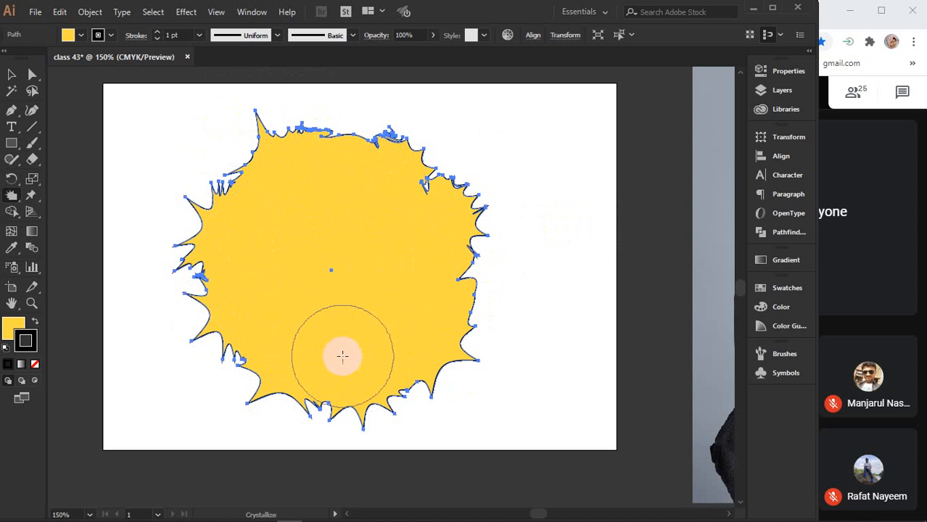
- Examine the Crystallize tool's options for brush dimensions, complexity, detail and anchor points, and leave them without applying changes
click(789, 73)
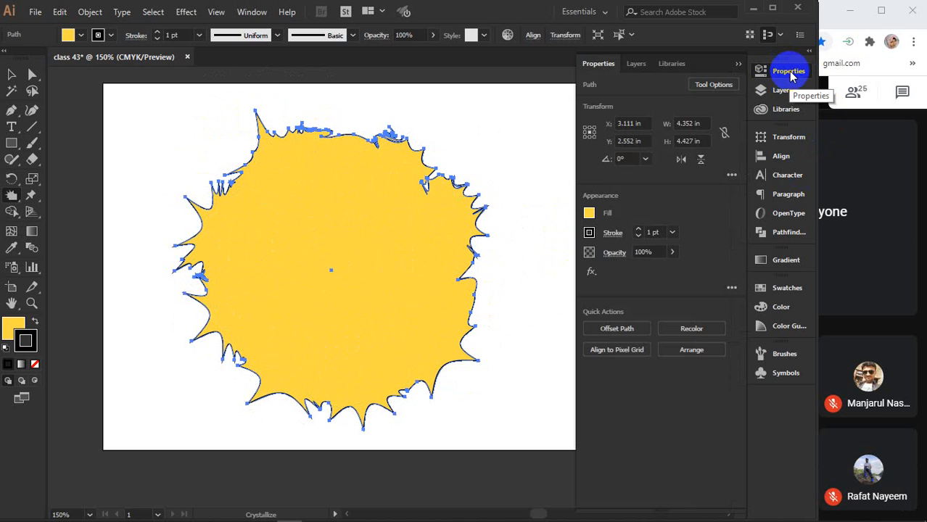
click(711, 87)
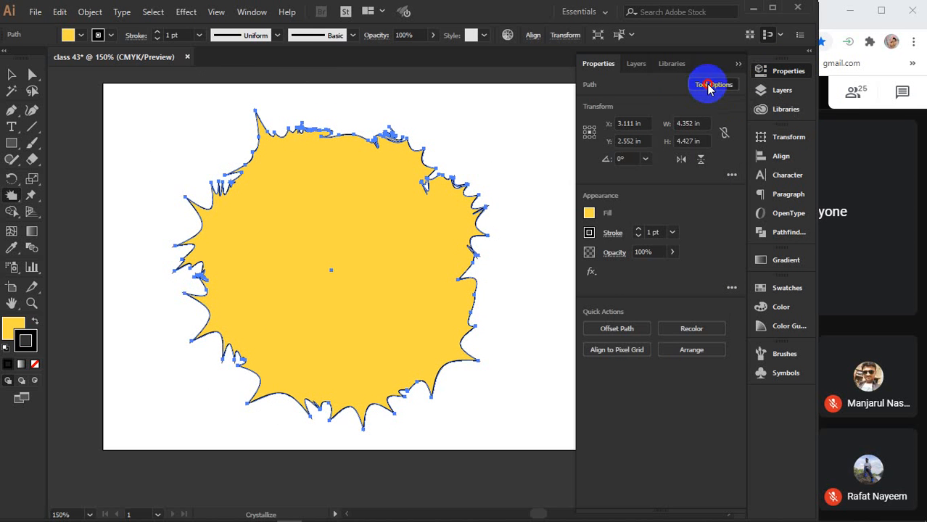
drag(613, 119, 632, 68)
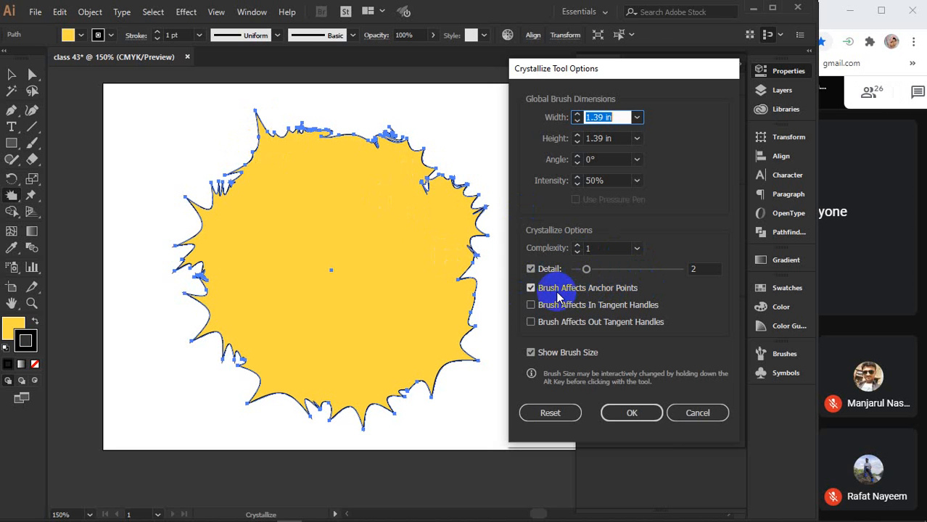
click(696, 417)
click(739, 69)
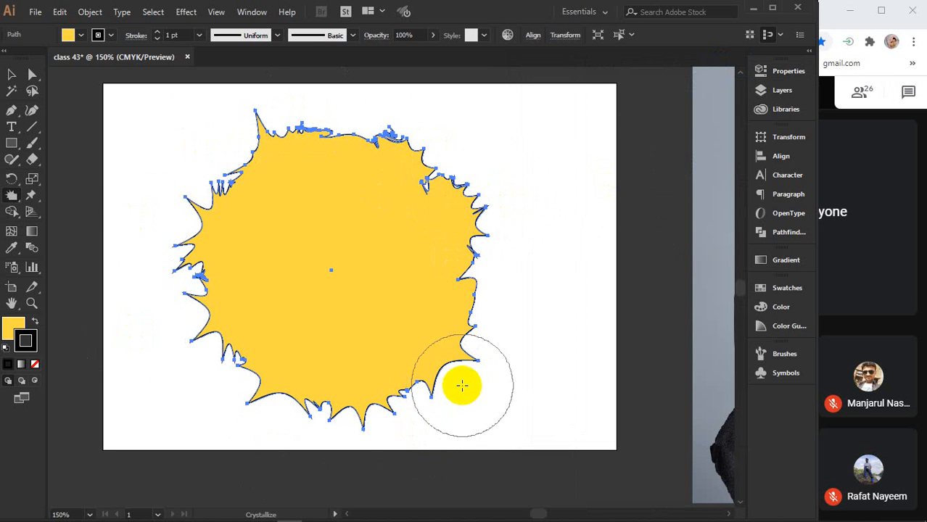
- Shift the crystallized yellow shape slightly up toward the artboard's centre and delete it
click(434, 331)
click(11, 74)
click(387, 168)
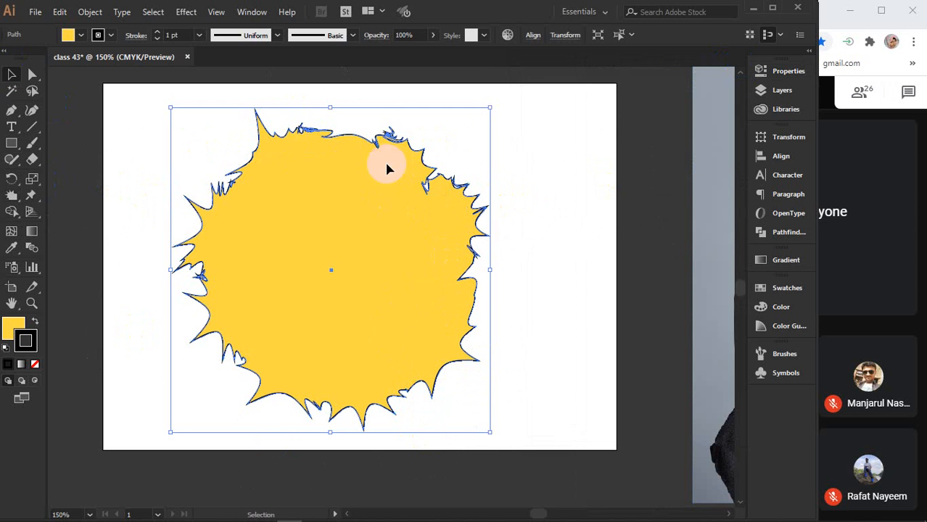
click(583, 180)
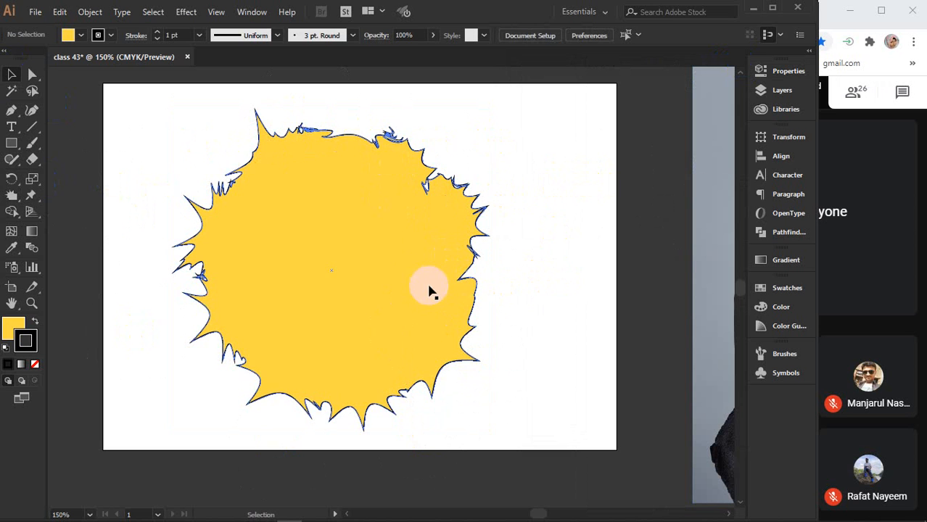
drag(430, 290, 460, 280)
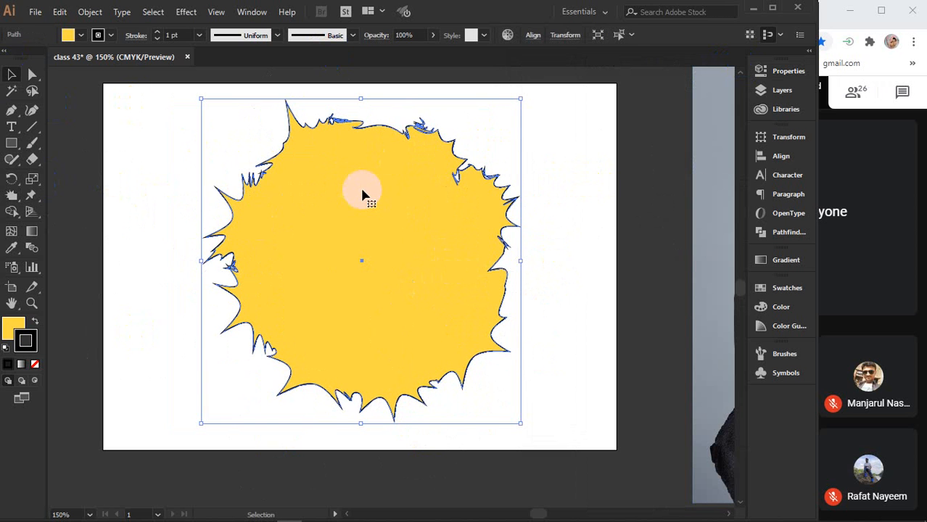
key(Delete)
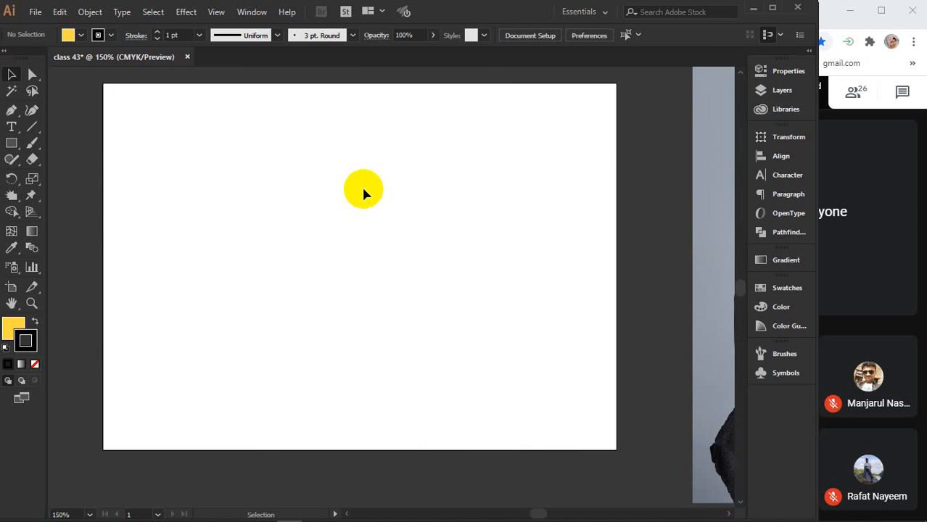
- Bring back the plain yellow circle, roughen its entire edge with the Wrinkle tool, and deselect it
key(ctrl+z)
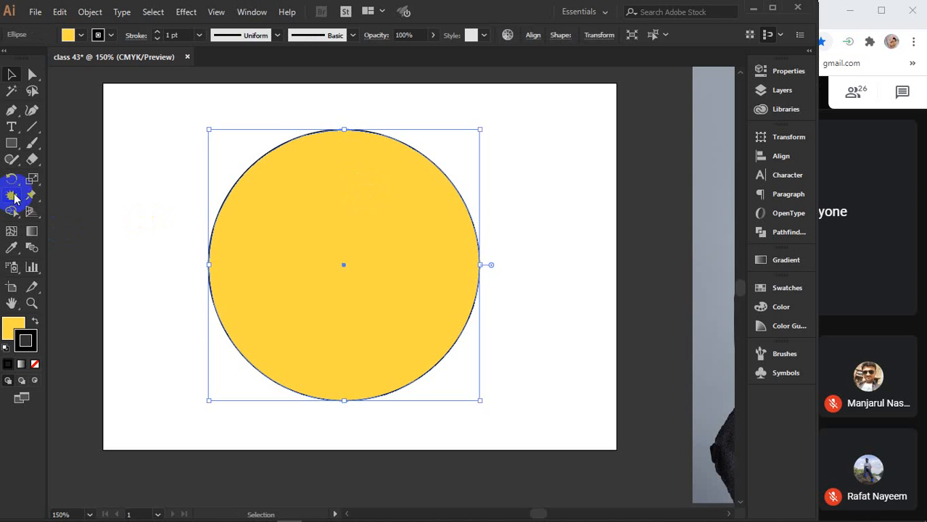
drag(14, 198, 70, 320)
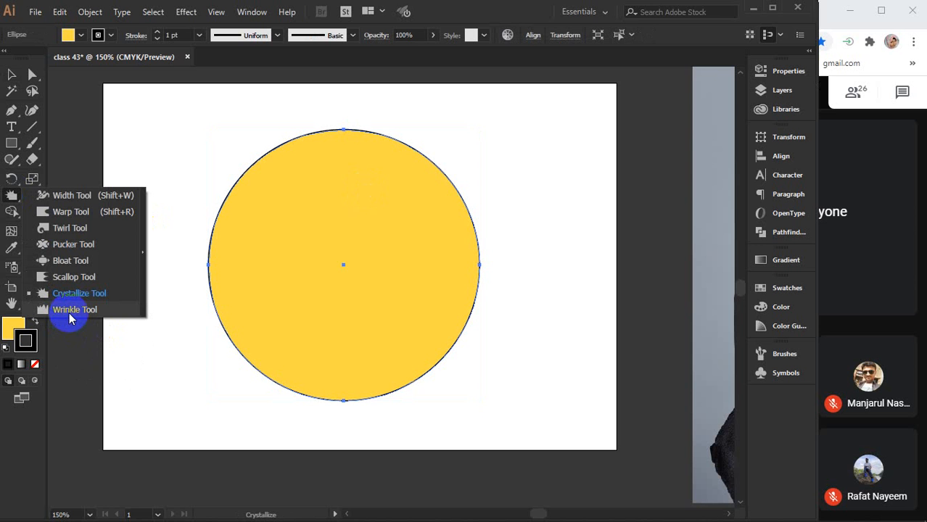
drag(70, 320, 71, 314)
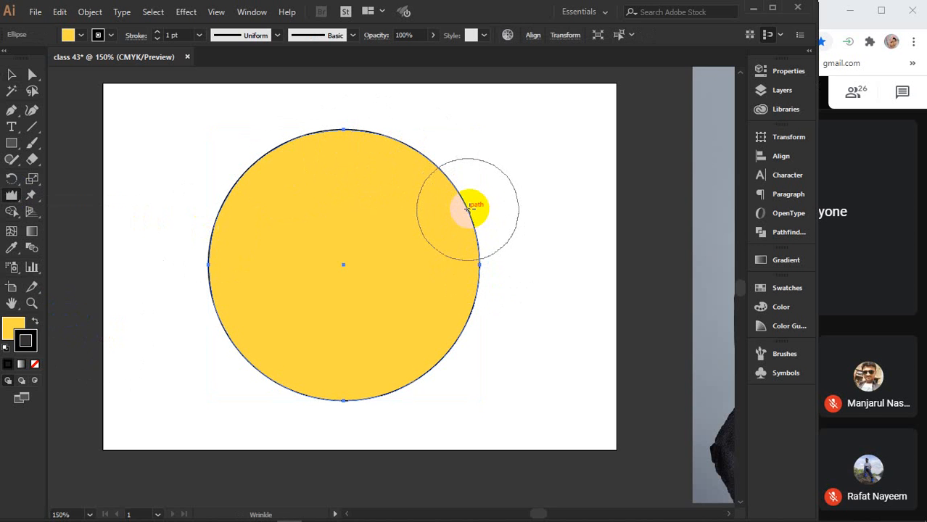
drag(468, 208, 476, 313)
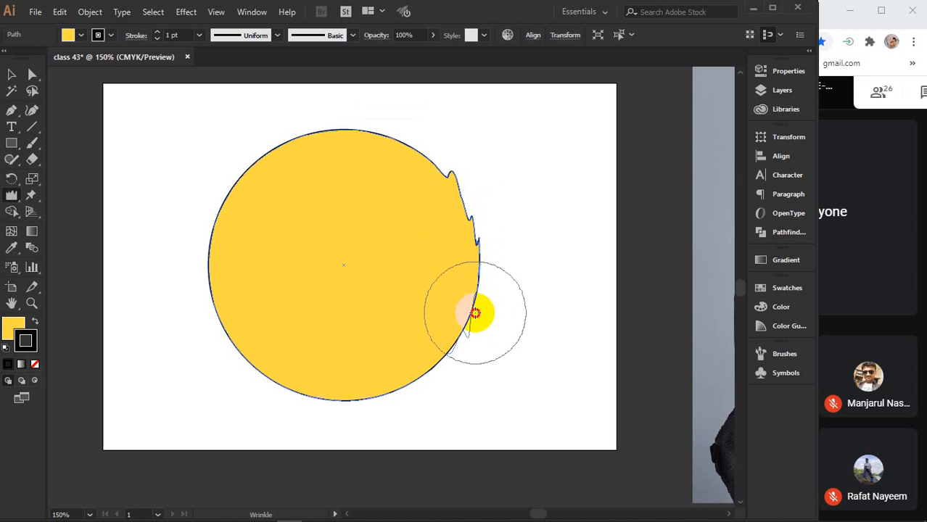
mouse_move(475, 313)
mouse_down()
mouse_move(411, 382)
mouse_move(329, 398)
mouse_move(257, 378)
mouse_move(228, 293)
mouse_move(234, 232)
mouse_move(263, 180)
mouse_move(344, 162)
mouse_move(288, 157)
mouse_move(434, 158)
mouse_move(433, 148)
mouse_move(497, 304)
mouse_move(408, 350)
mouse_up()
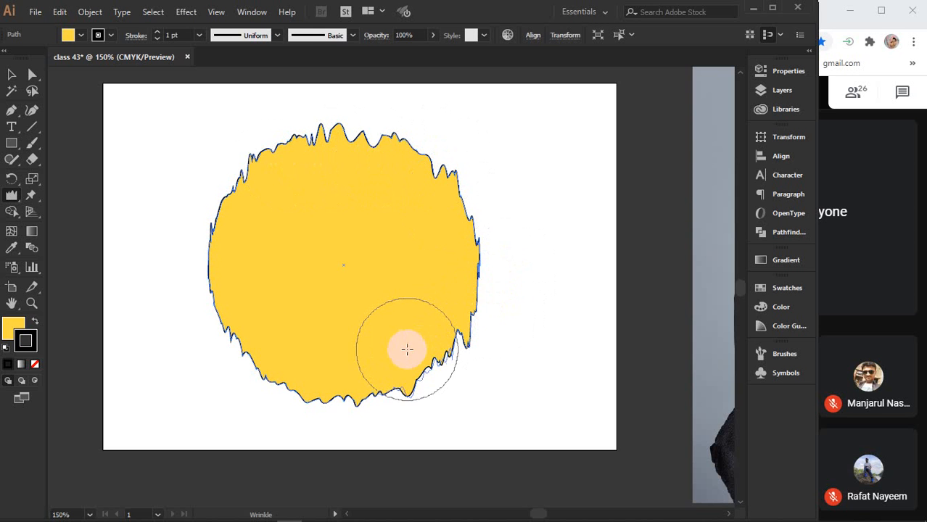
drag(283, 373, 228, 305)
click(12, 75)
click(186, 125)
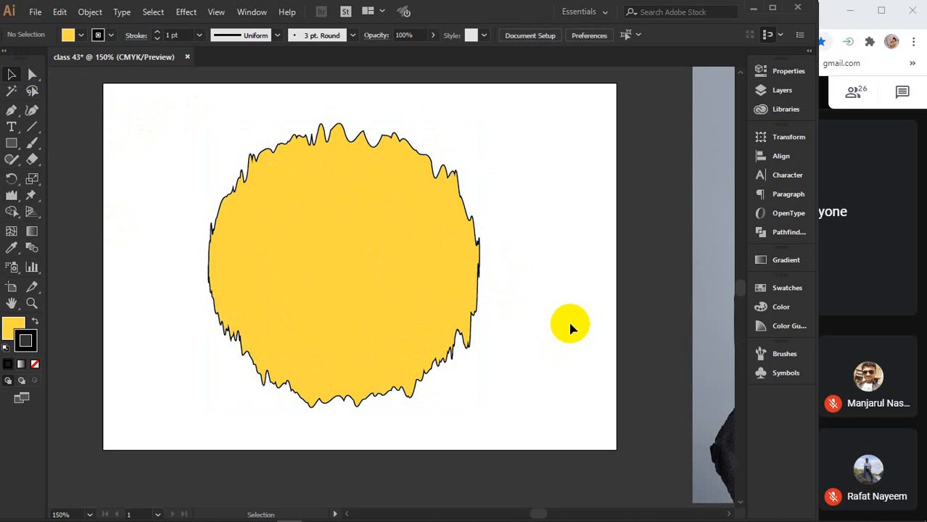
- Delete the wrinkled yellow circle from the artboard
click(362, 295)
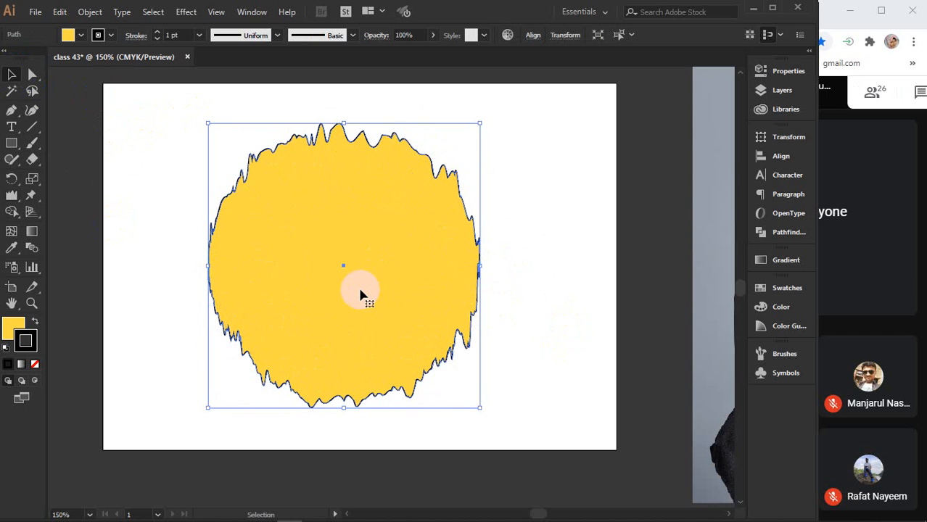
key(Delete)
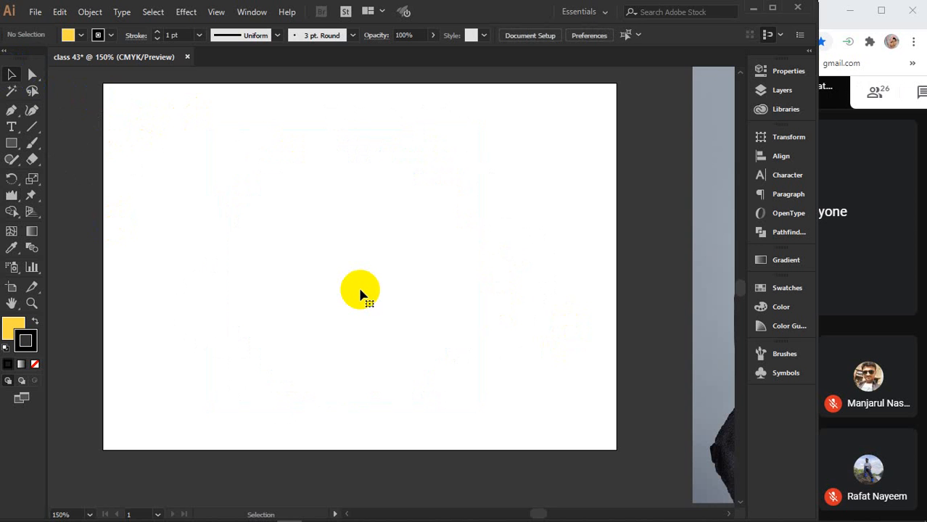
click(11, 195)
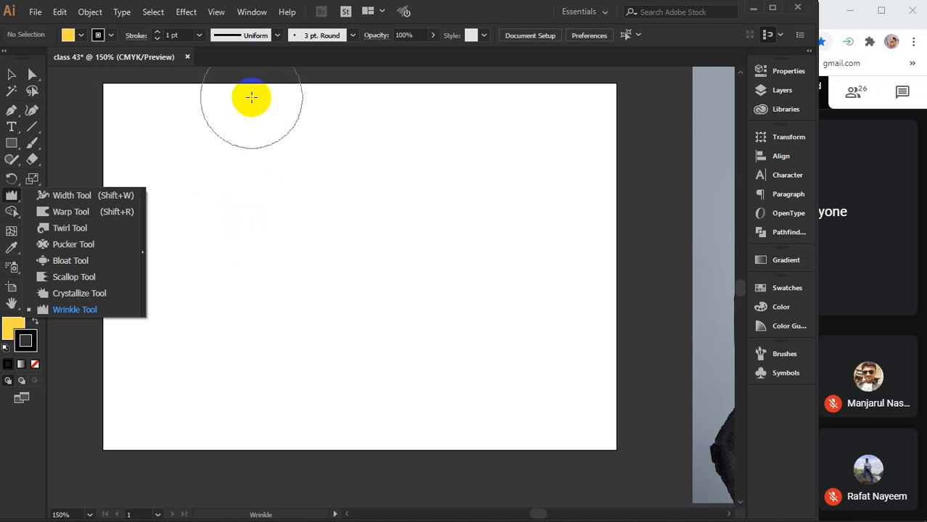
click(8, 76)
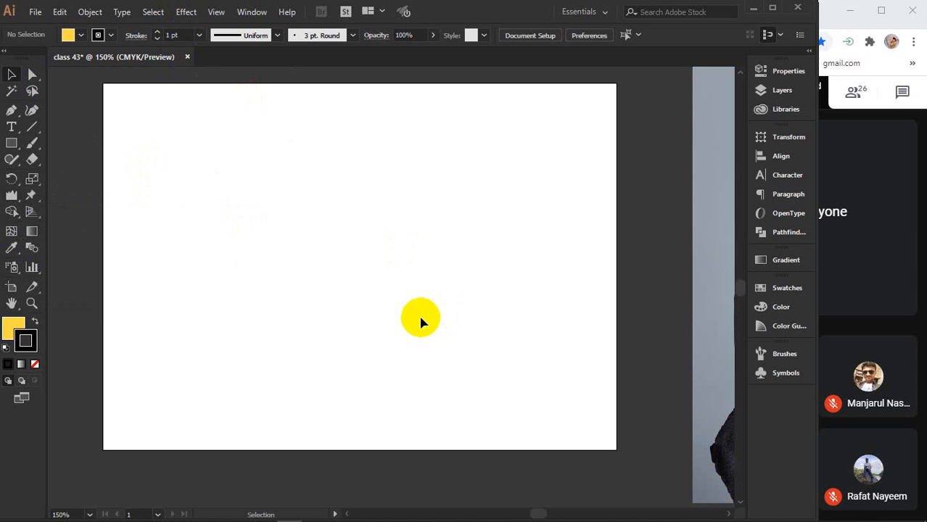
- Draw a yellow rectangle with a black stroke in the middle of the artboard
click(11, 128)
drag(29, 202, 100, 231)
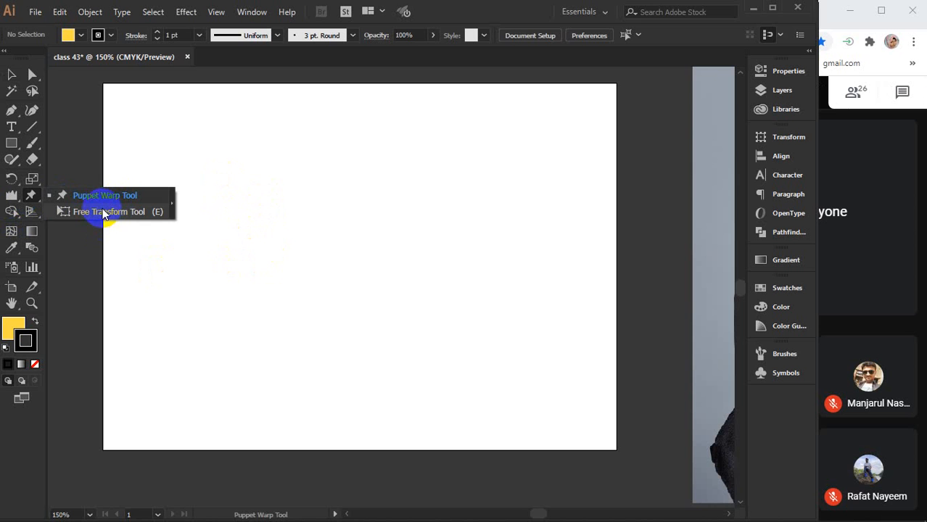
click(12, 148)
drag(235, 180, 490, 330)
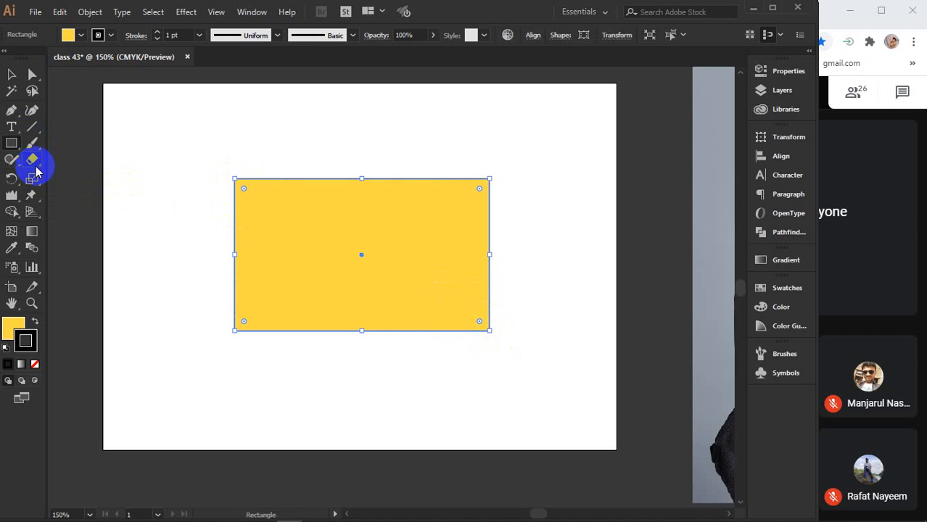
- With Free Transform constrained, scale the yellow rectangle proportionally from its upper-left corner, first slightly smaller, then larger than drawn
drag(26, 207, 145, 137)
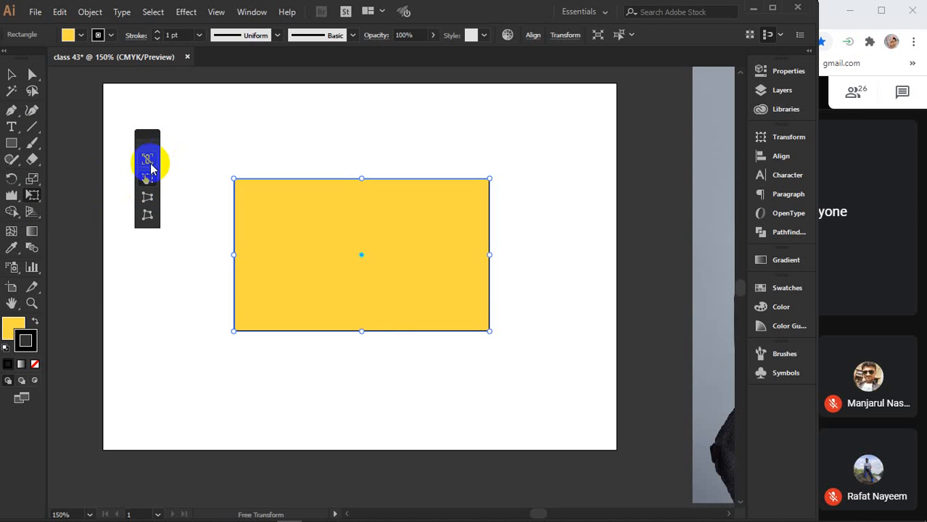
click(155, 161)
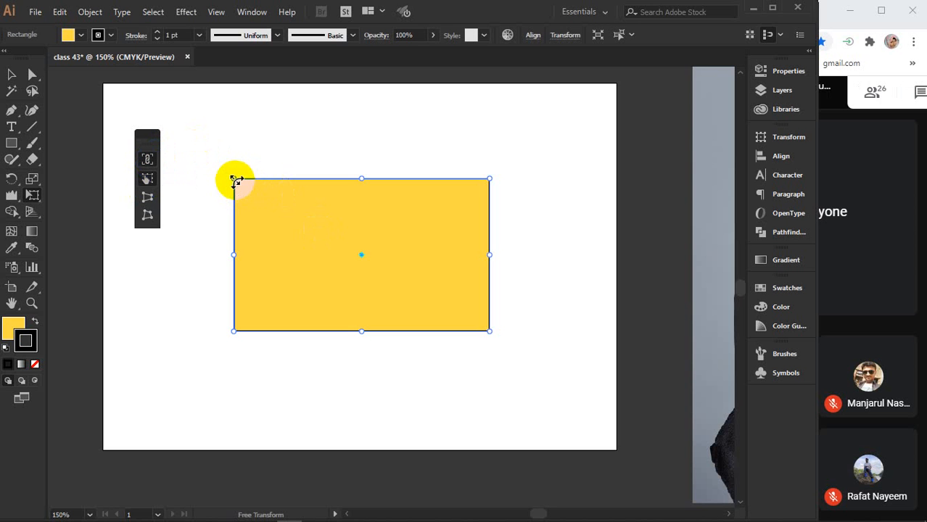
mouse_move(233, 179)
mouse_down()
mouse_move(218, 151)
mouse_move(269, 211)
mouse_move(246, 185)
mouse_up()
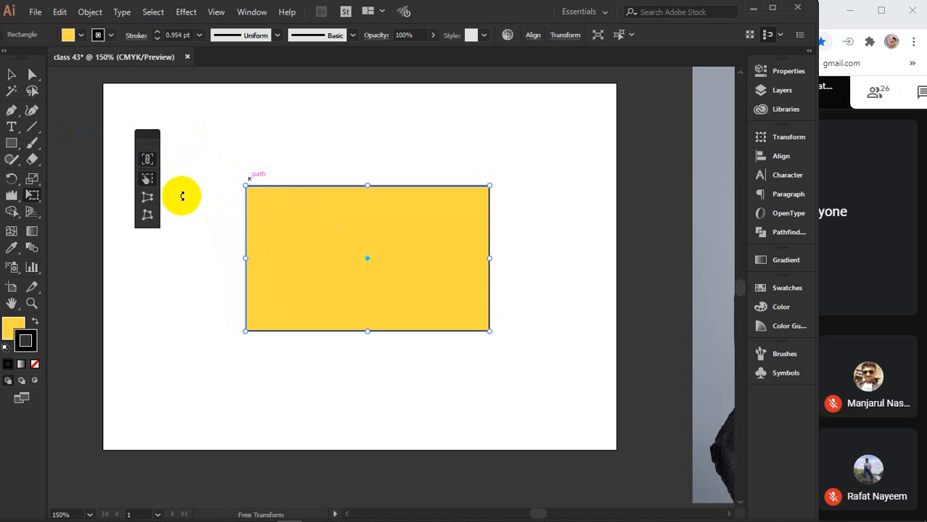
click(148, 180)
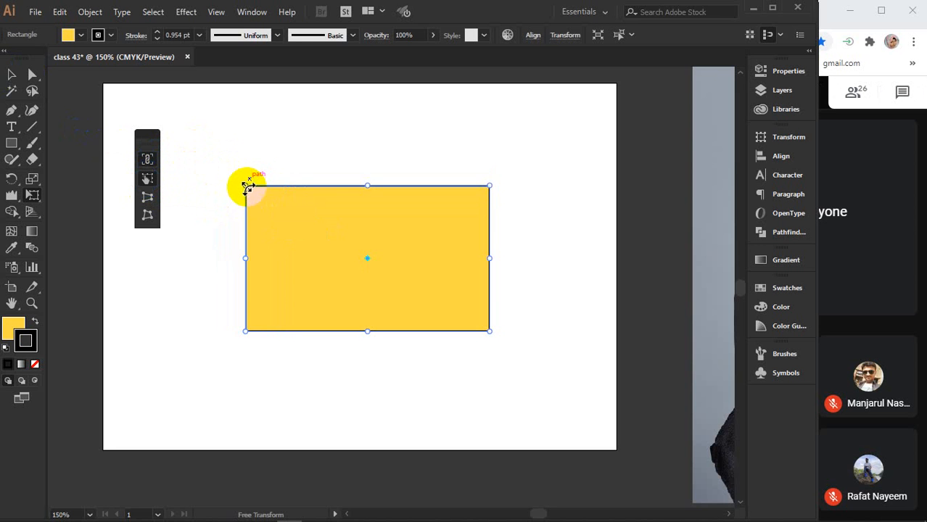
drag(248, 188, 229, 151)
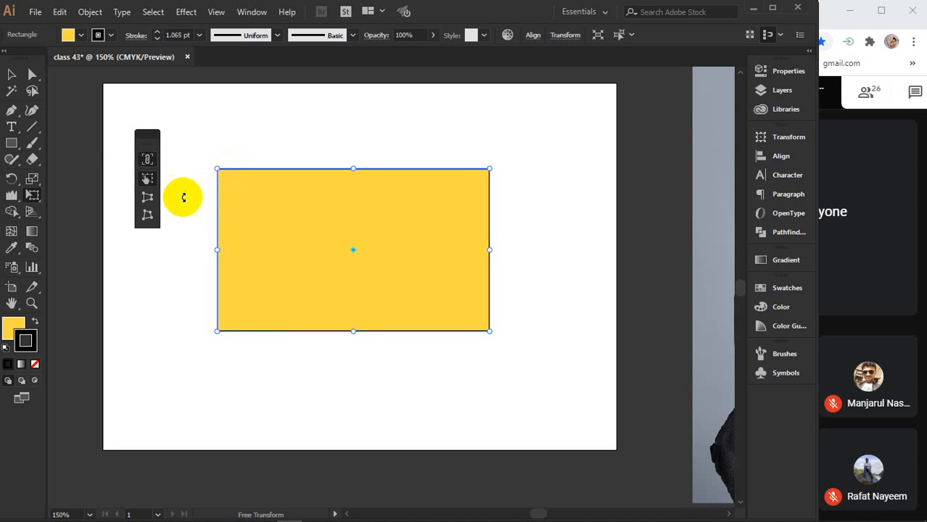
- Try Perspective Distort on the yellow rectangle's right side, first narrowing it and then widening it, undoing each distortion
click(148, 198)
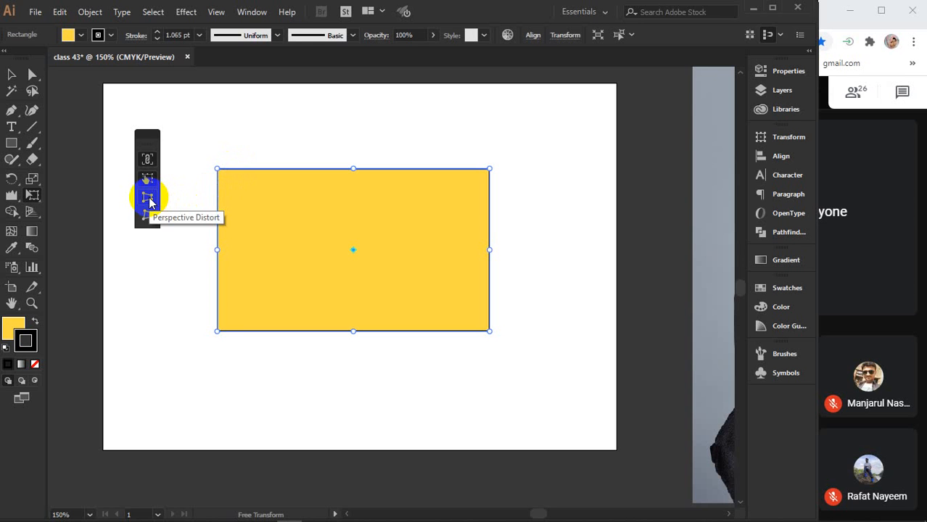
click(148, 201)
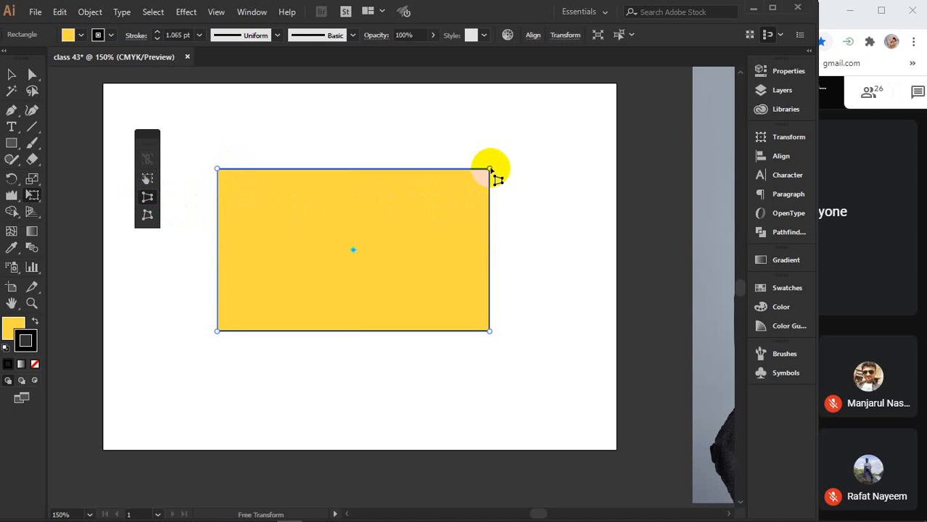
drag(491, 169, 482, 196)
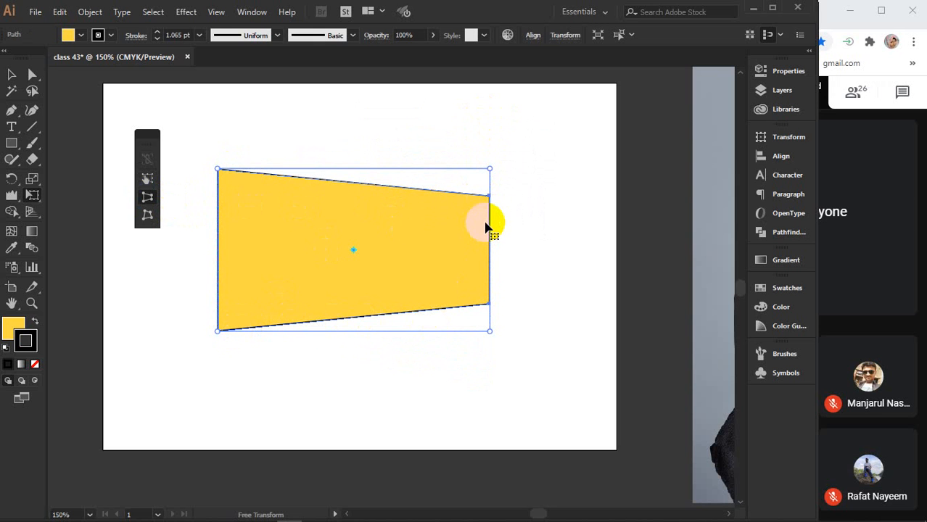
key(ctrl+z)
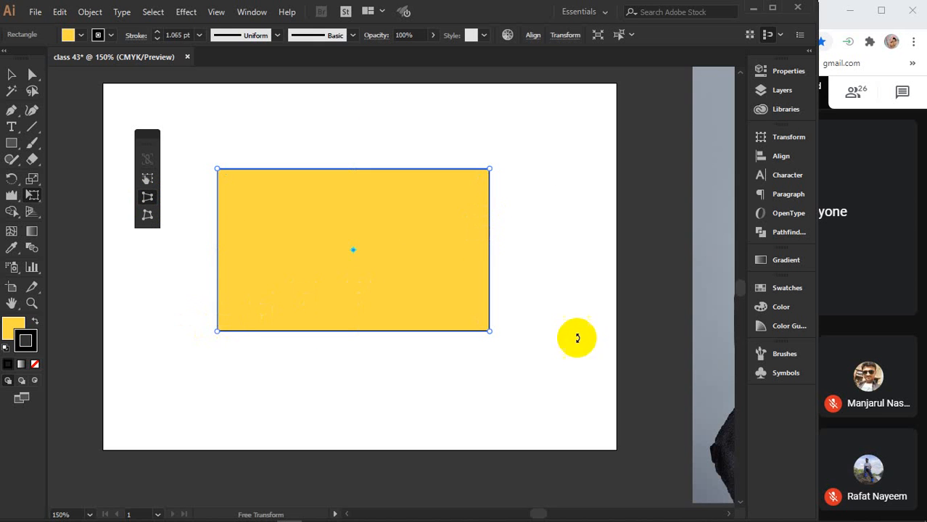
drag(491, 333, 490, 385)
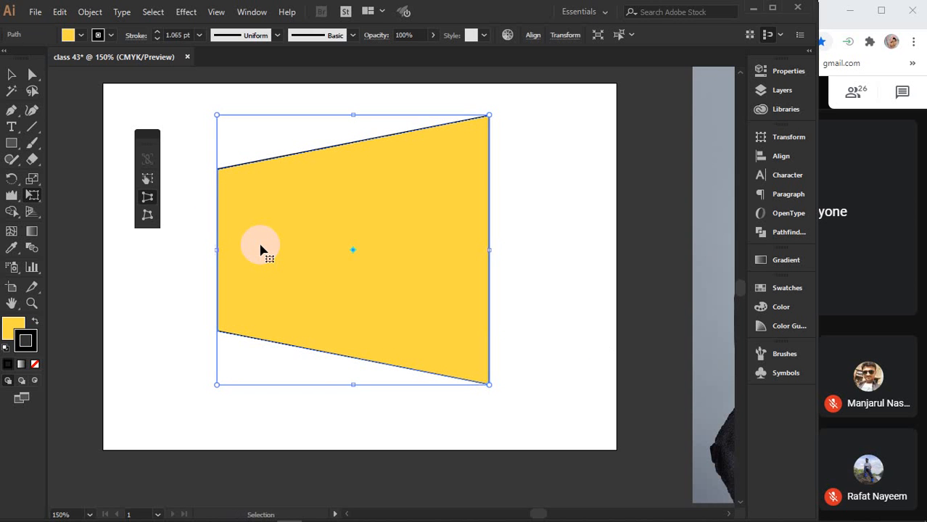
key(ctrl+z)
- Pull the yellow rectangle's corners independently with Free Distort into an irregular quadrilateral, and delete the distorted shape
click(147, 215)
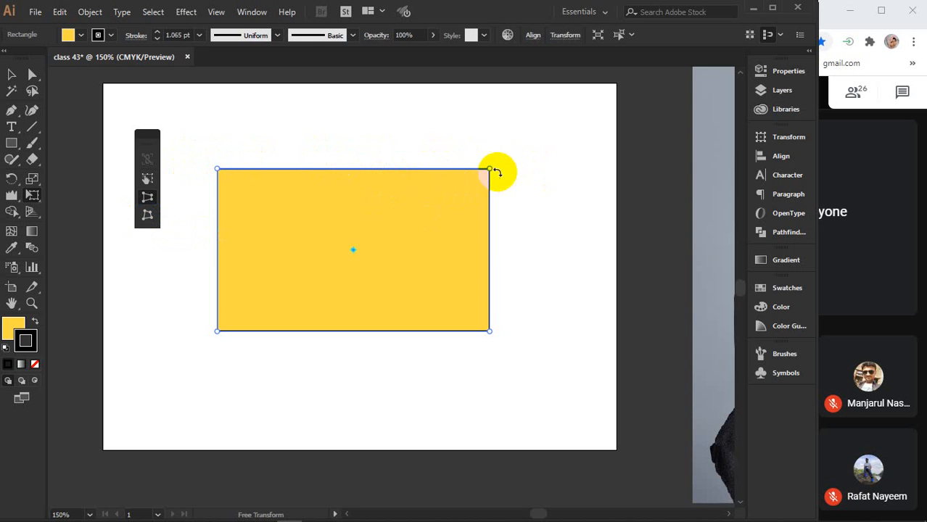
click(146, 218)
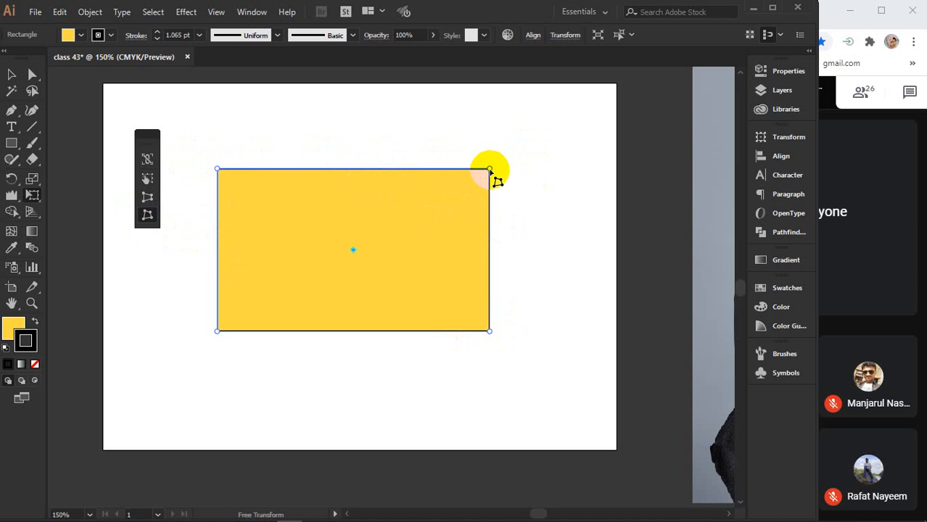
mouse_move(490, 169)
mouse_down()
mouse_move(524, 139)
mouse_move(574, 196)
mouse_move(496, 136)
mouse_move(499, 157)
mouse_up()
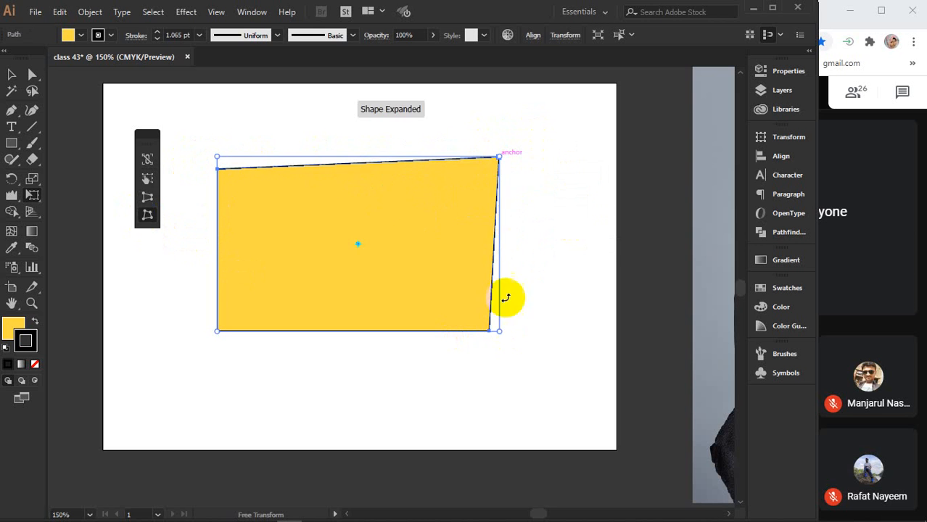
drag(491, 327, 555, 360)
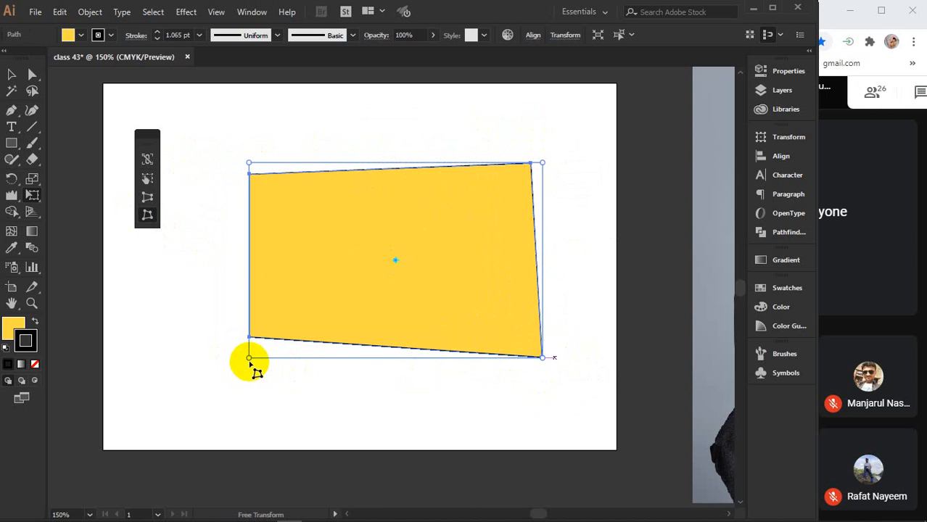
drag(249, 358, 215, 301)
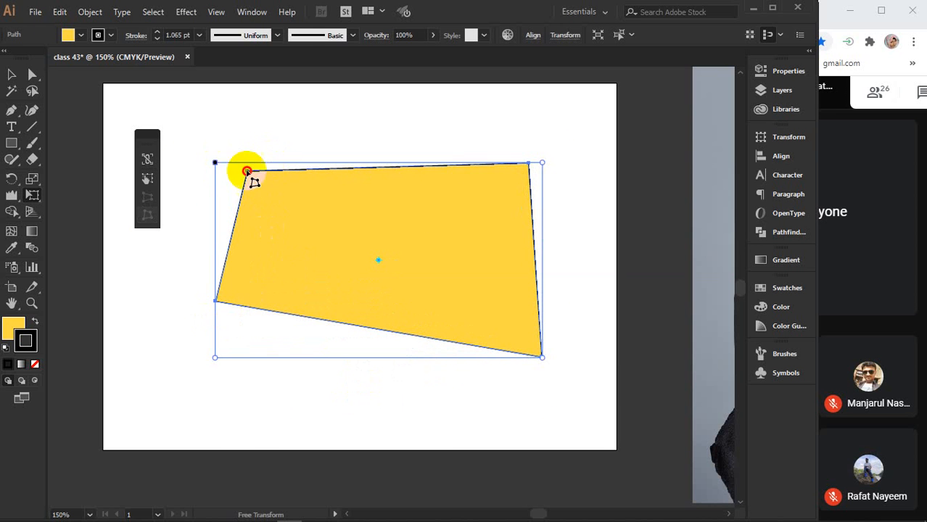
drag(246, 171, 364, 127)
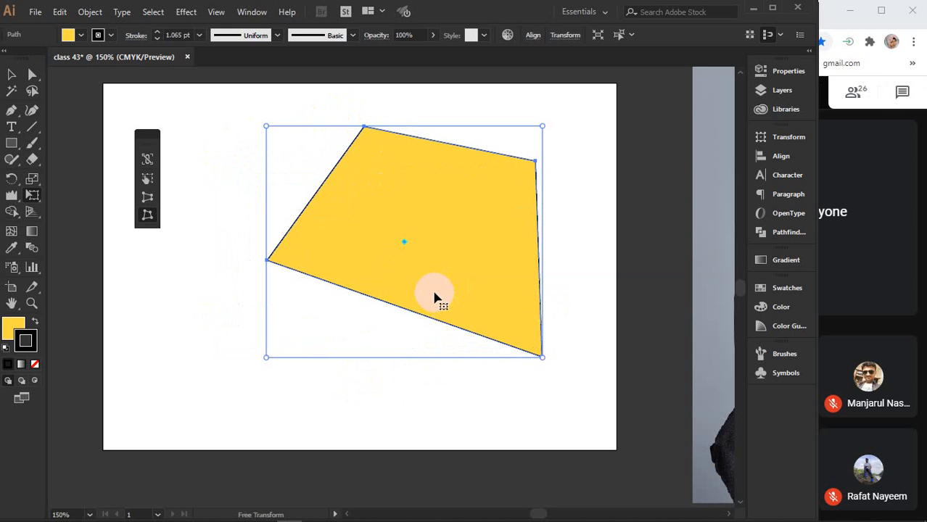
click(9, 74)
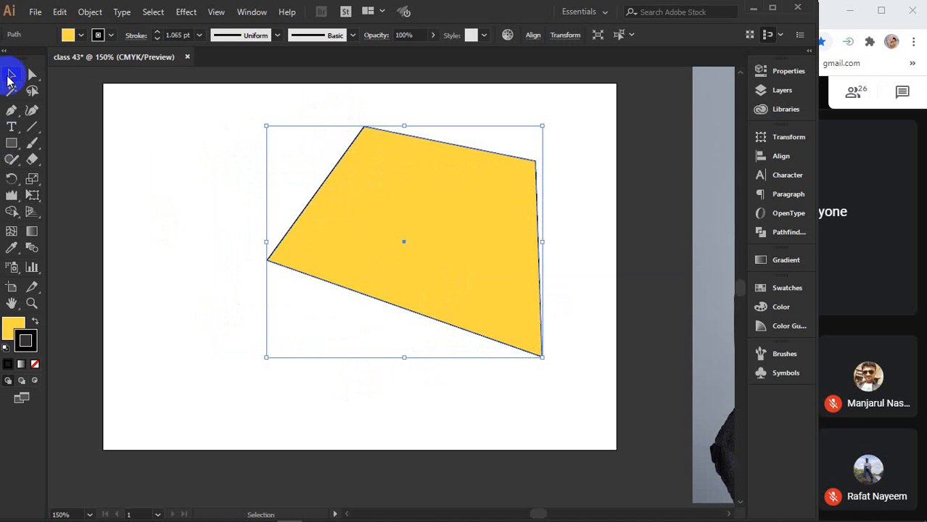
key(Delete)
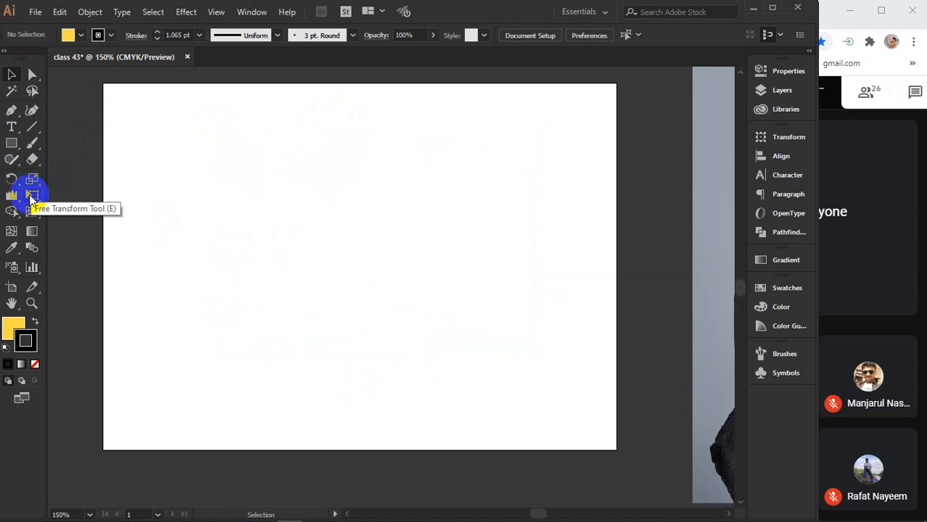
drag(32, 196, 104, 199)
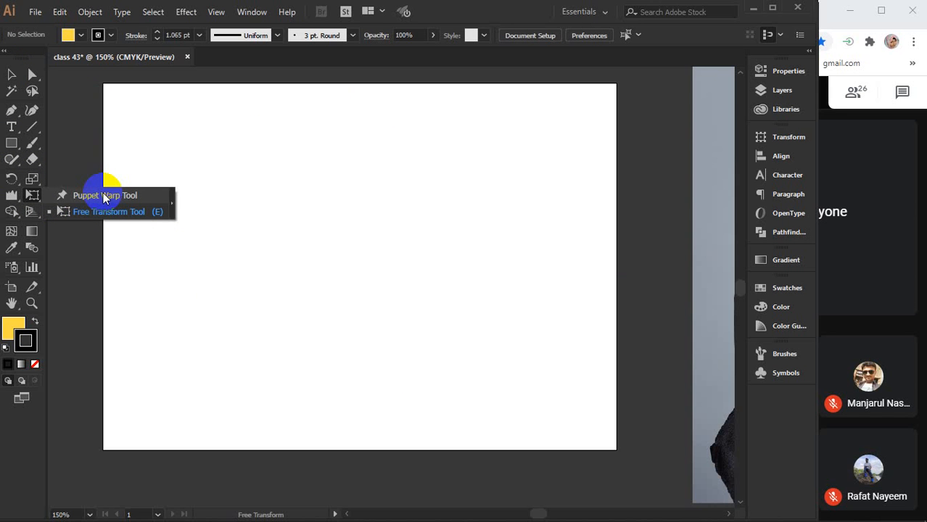
drag(104, 198, 105, 198)
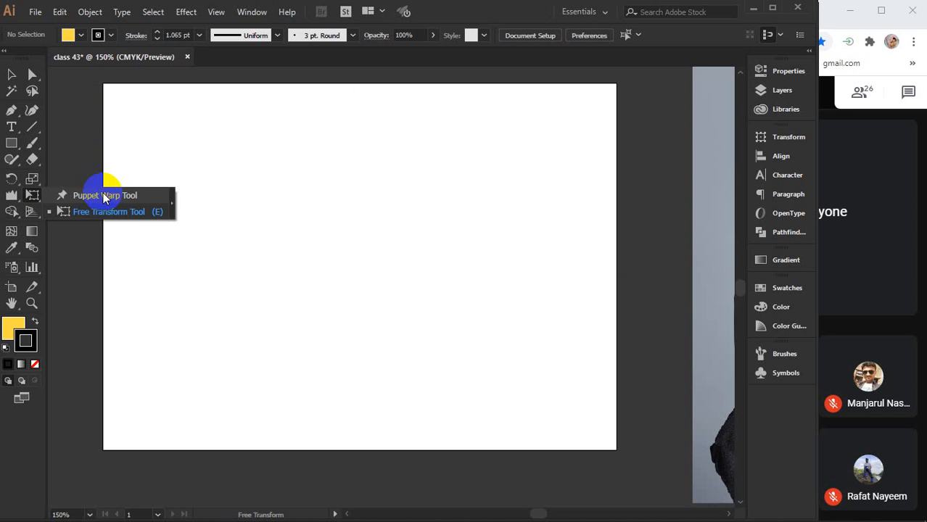
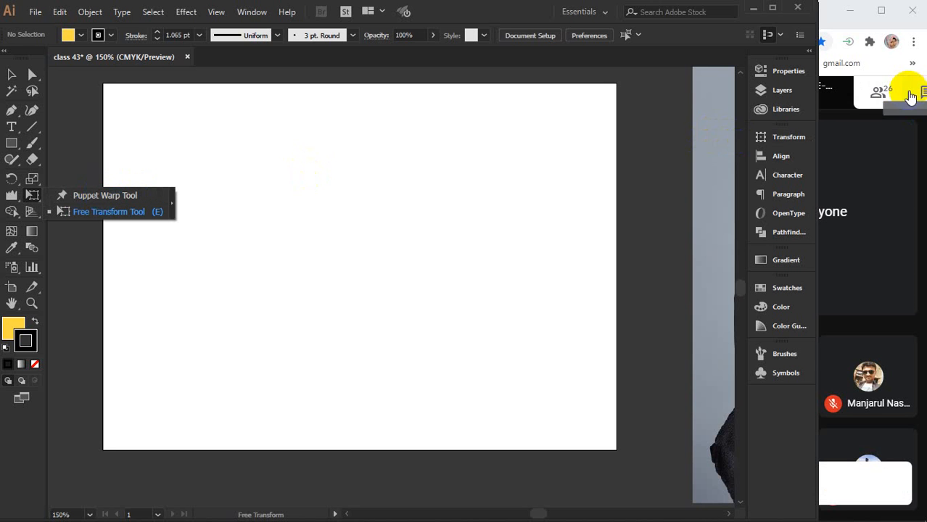
- Switch to the Google Meet window, read the meeting chat, close it and return to Illustrator
click(918, 95)
click(918, 95)
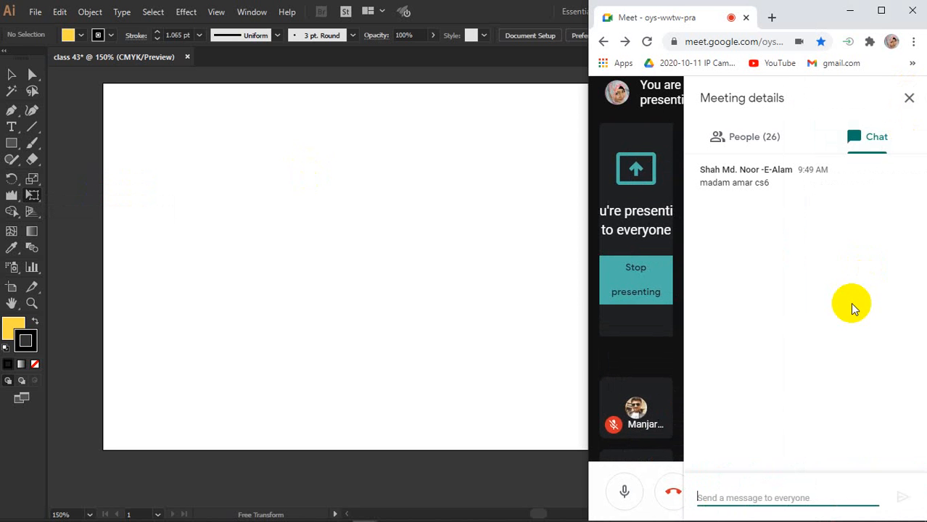
click(909, 97)
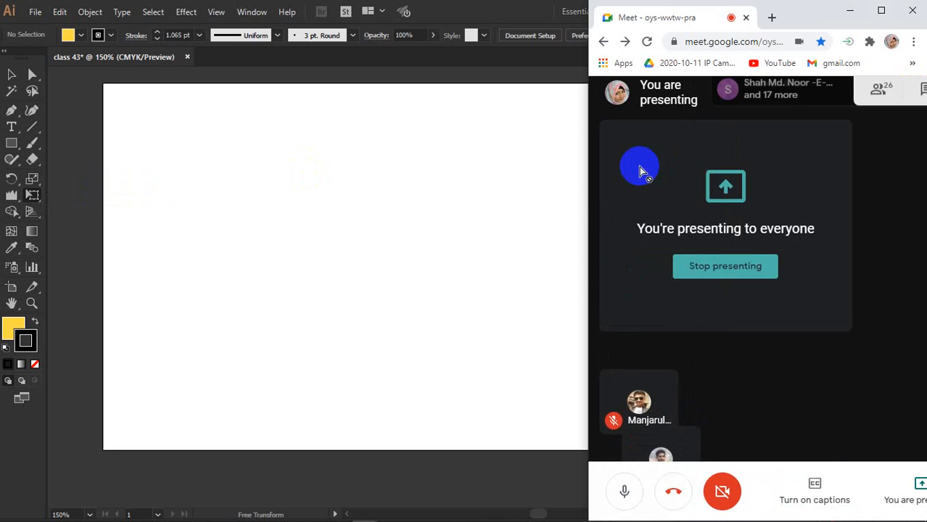
click(295, 214)
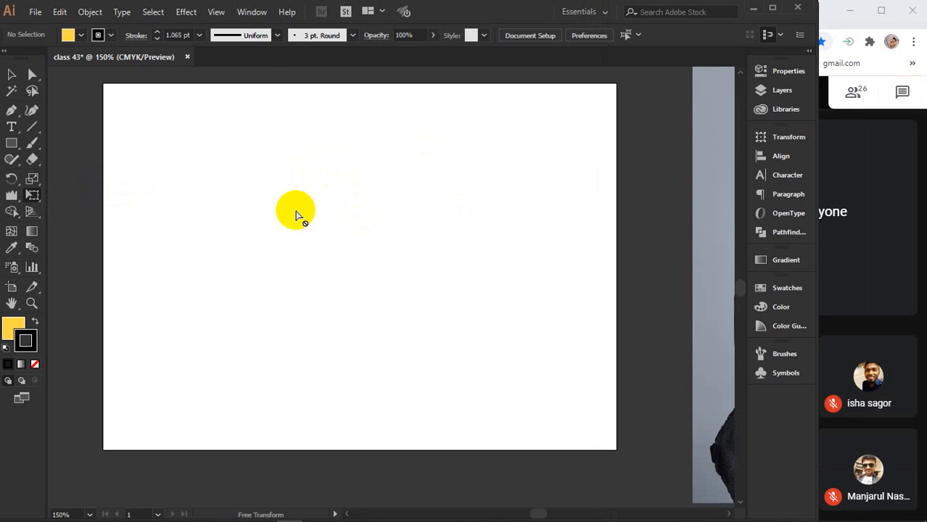
- With the Puppet Warp tool chosen, undo back to the plain yellow circle and move it slightly up and to the right
drag(32, 195, 92, 194)
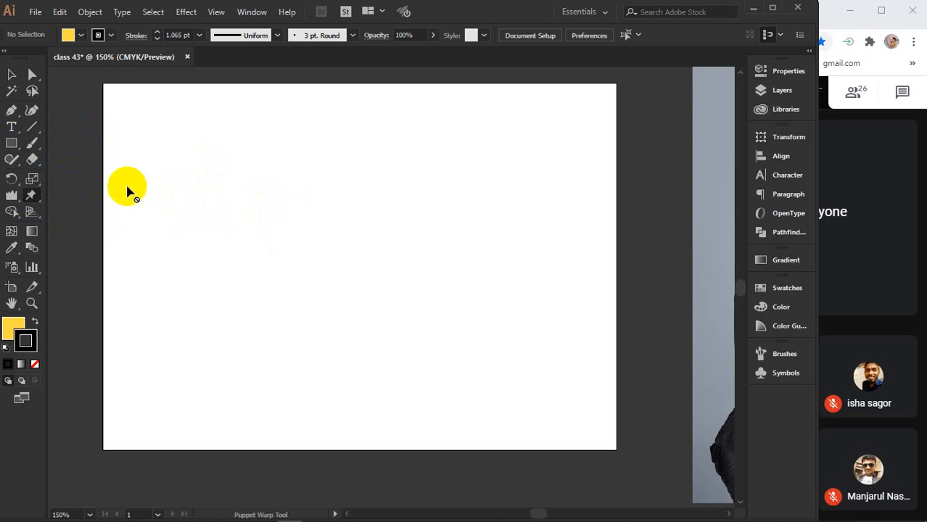
key(ctrl)
key(ctrl+z)
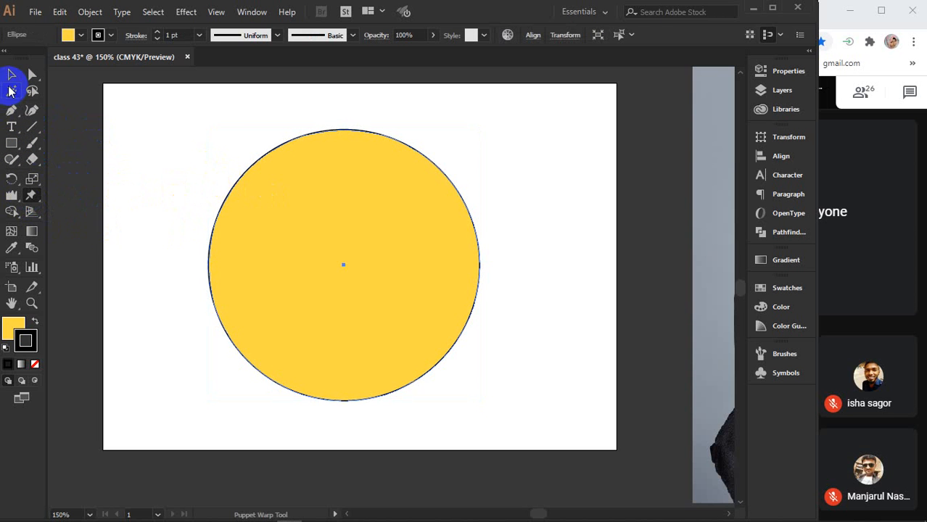
click(10, 76)
drag(368, 217, 394, 198)
- Draw a small upright ellipse as an eye in the upper-right part of the yellow circle and fill it black
drag(11, 145, 72, 175)
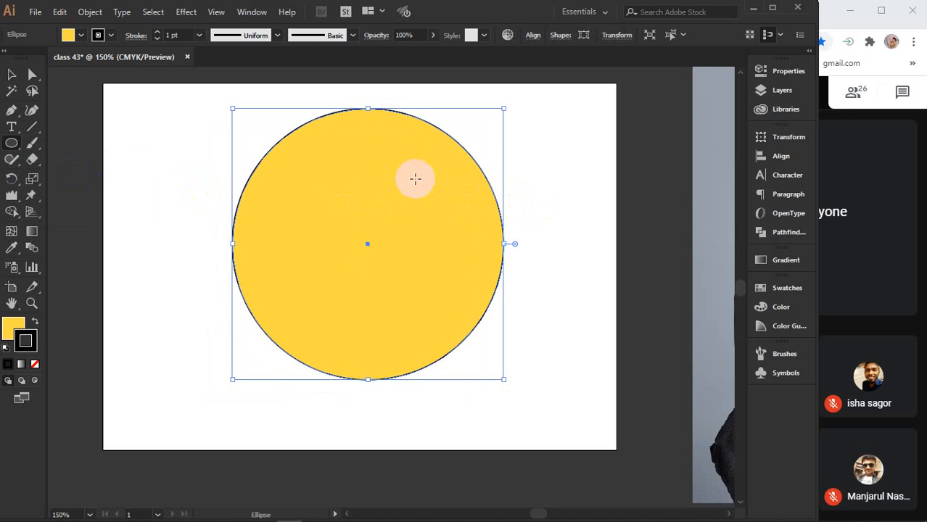
drag(394, 166, 448, 244)
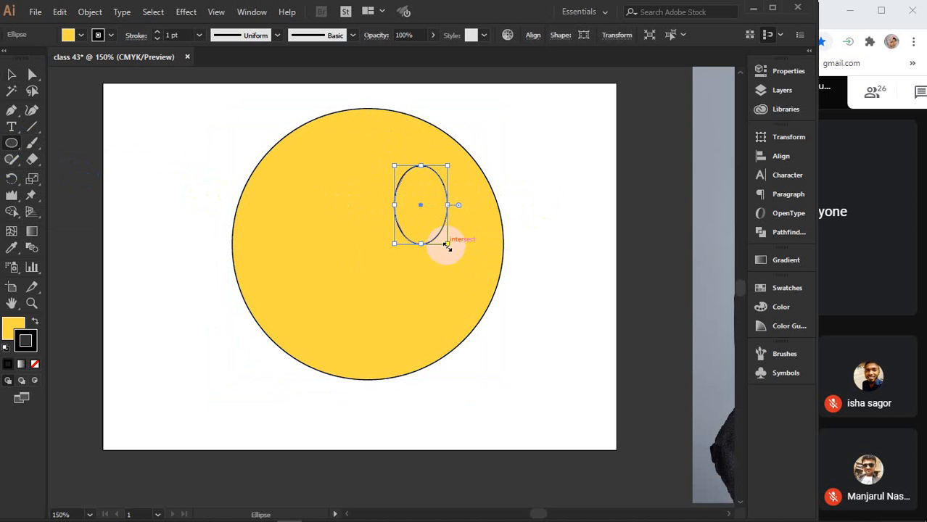
click(9, 325)
click(603, 374)
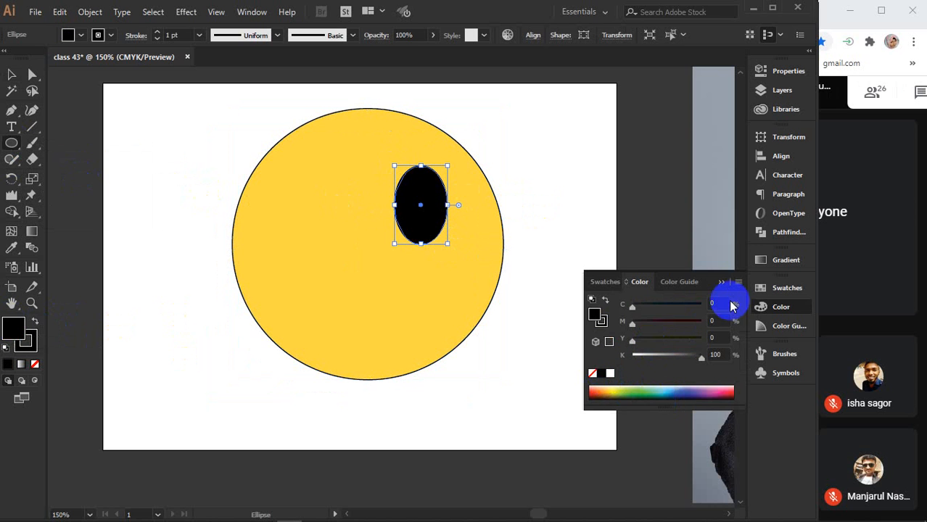
click(722, 283)
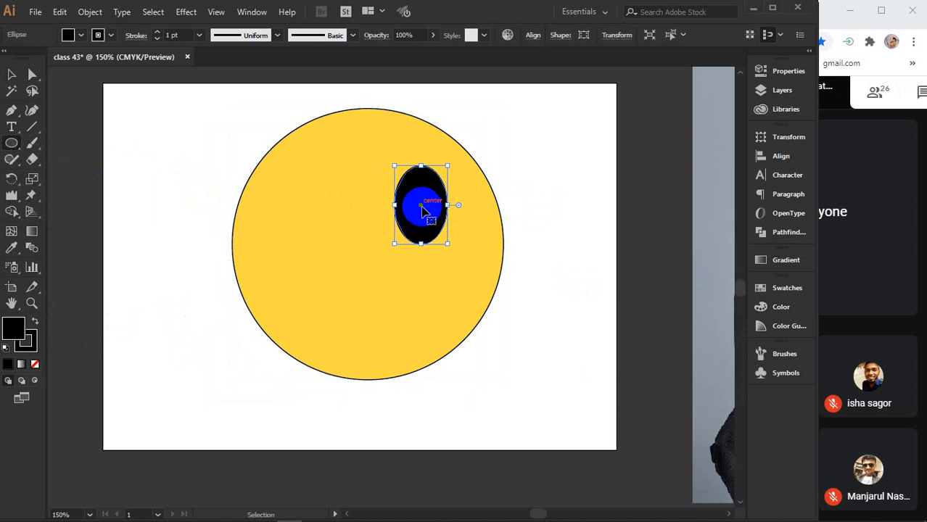
- Add a smaller white-filled copy of the black ellipse and place it toward the lower left inside the eye
drag(423, 210, 455, 172)
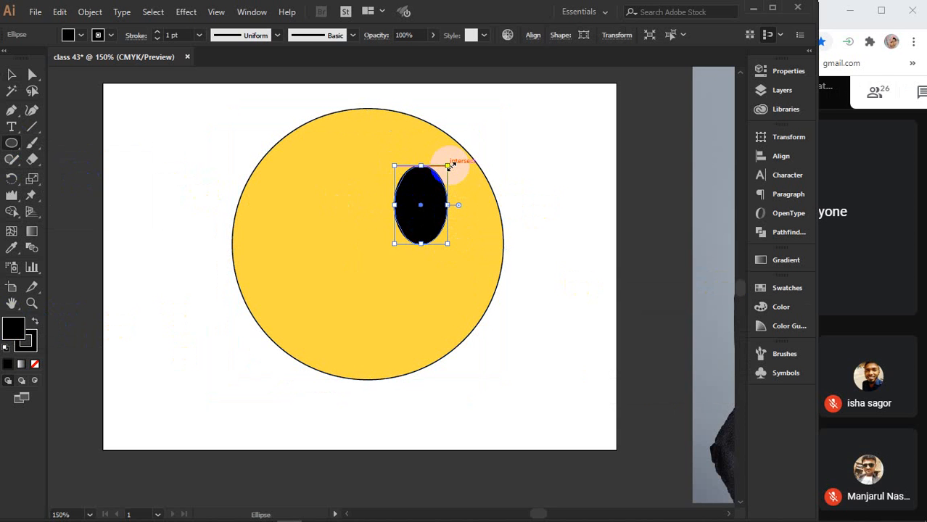
drag(448, 165, 436, 184)
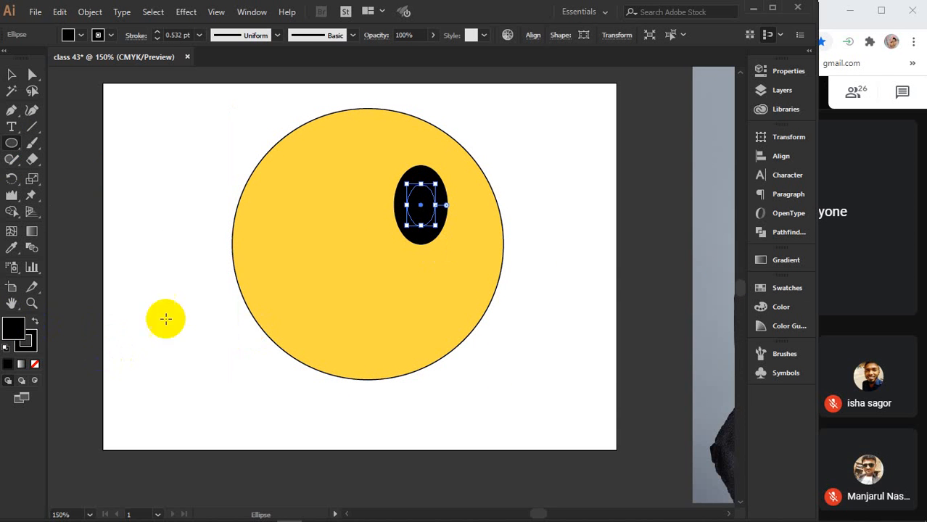
click(771, 307)
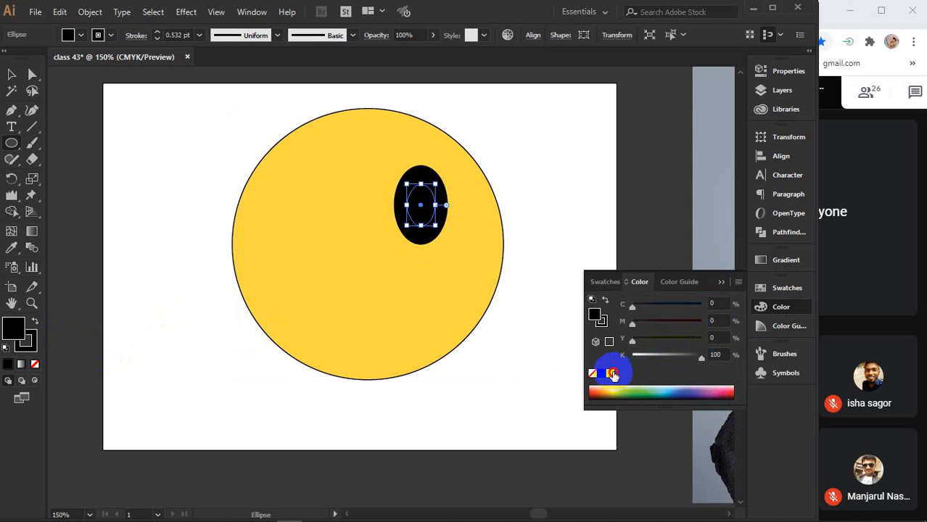
click(612, 373)
click(13, 74)
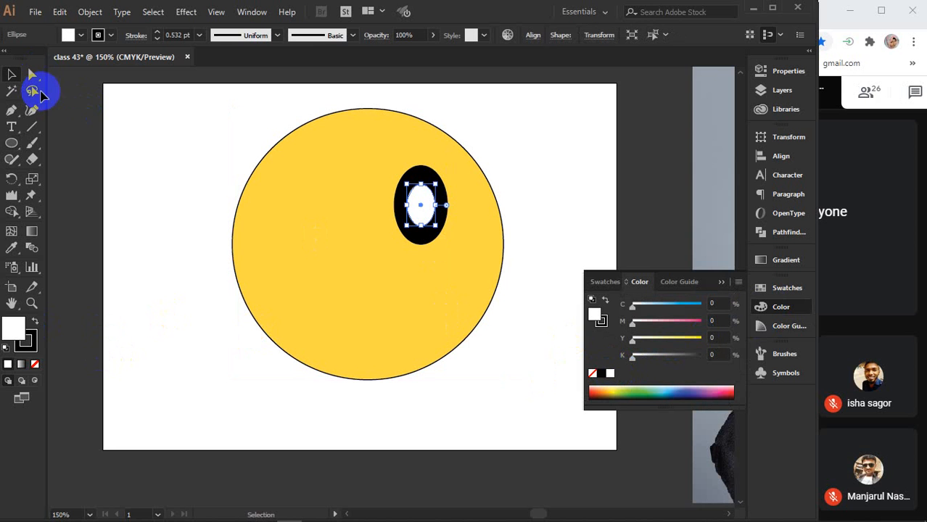
mouse_move(427, 208)
mouse_down()
mouse_move(416, 212)
mouse_move(422, 234)
mouse_move(414, 215)
mouse_up()
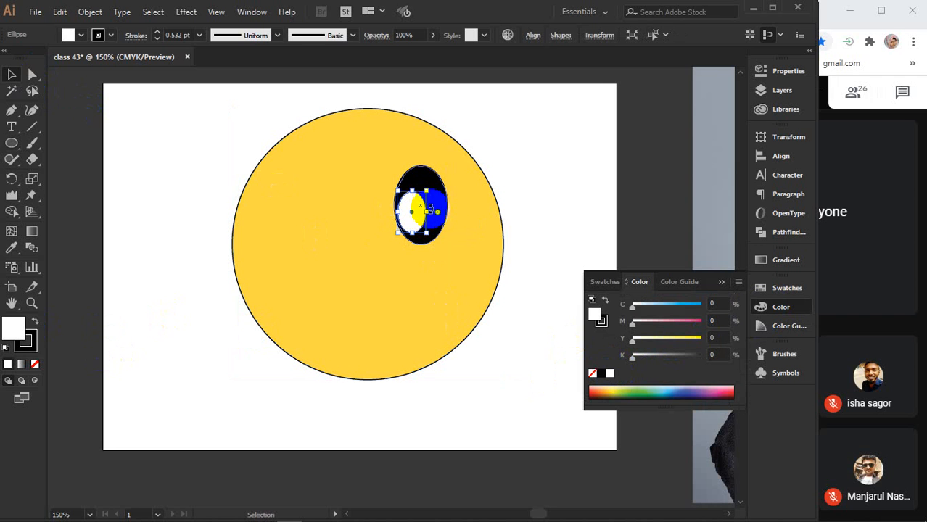
- Select the black and white ellipses together and duplicate them horizontally to the left as the face's second eye
click(441, 203)
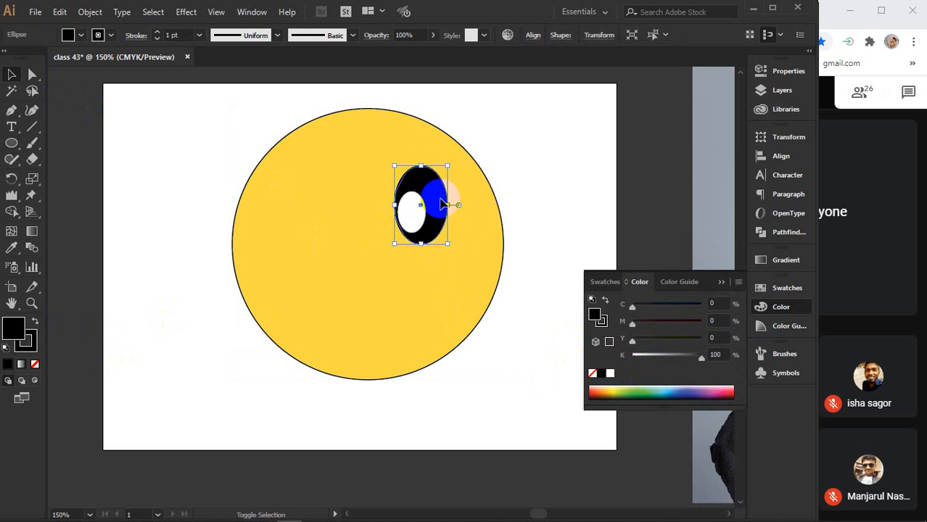
shift+click(441, 203)
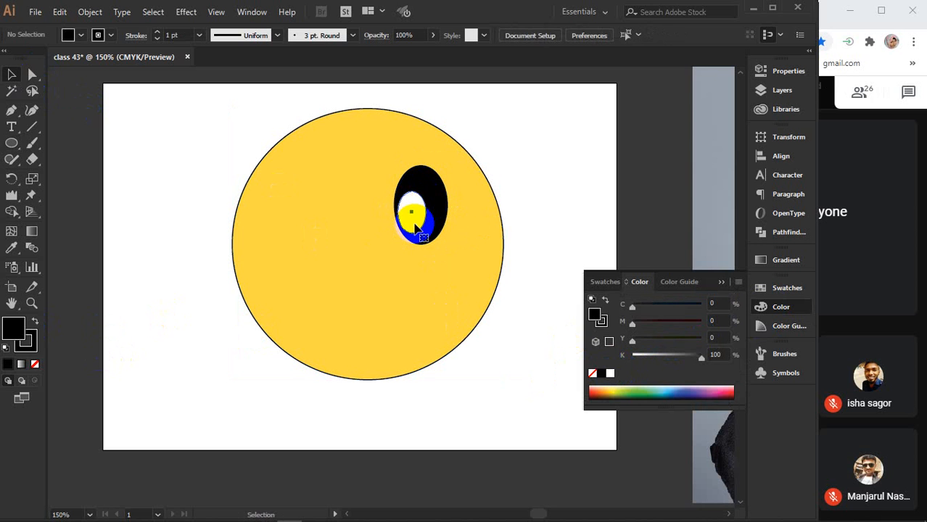
shift+click(412, 214)
shift+click(440, 199)
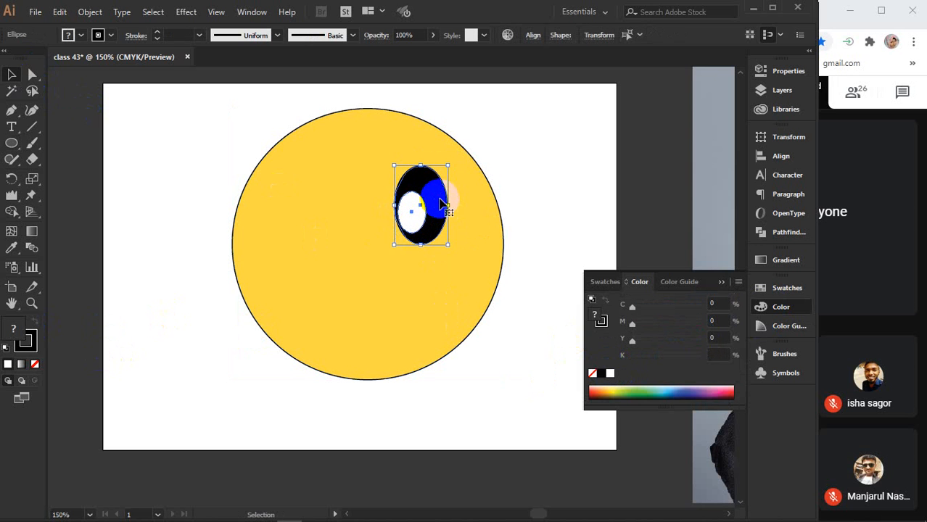
alt+drag(440, 199, 348, 208)
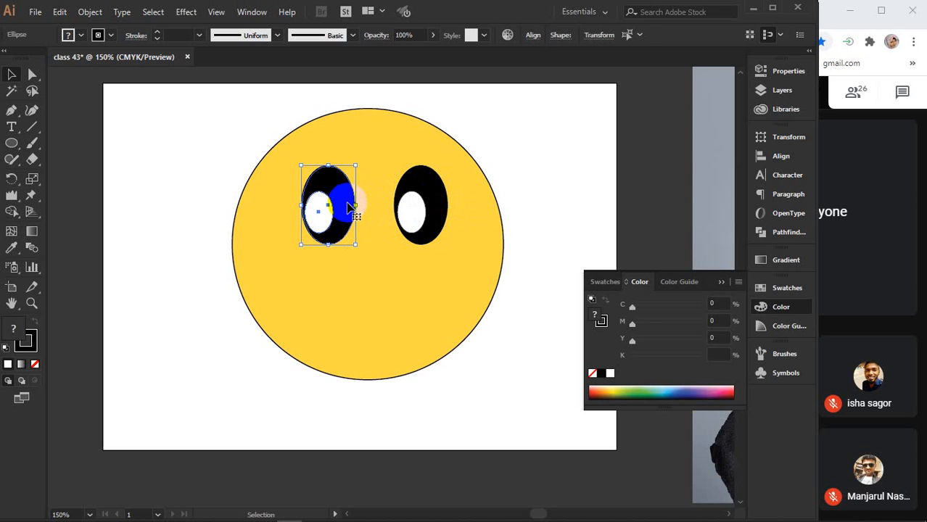
click(549, 166)
click(411, 217)
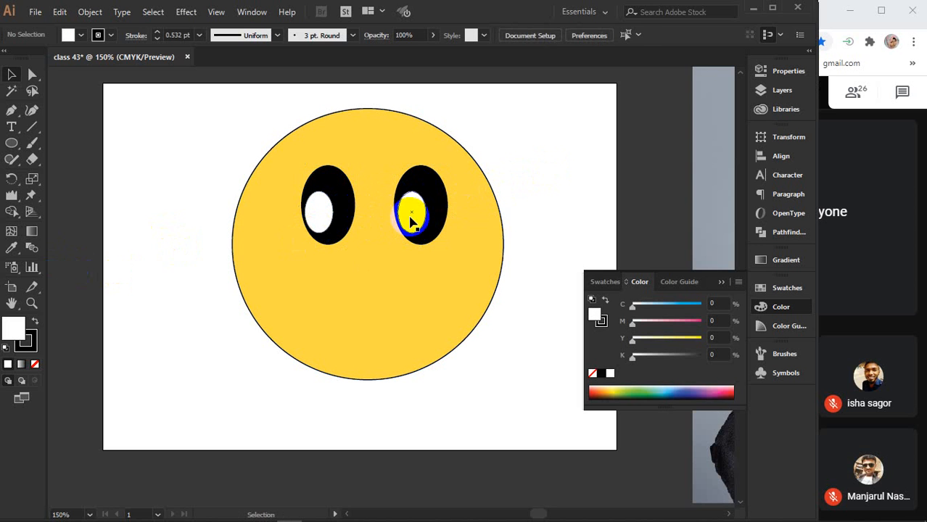
- Add a much smaller centred copy of the right eye's white ellipse and fill it black as a pupil
click(409, 221)
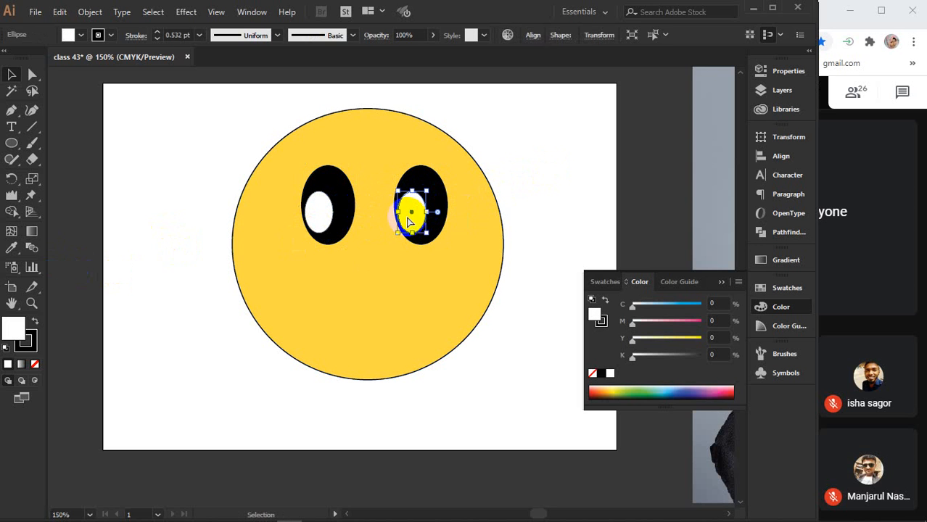
mouse_move(408, 224)
mouse_down()
mouse_move(431, 192)
mouse_move(423, 203)
mouse_up()
click(602, 373)
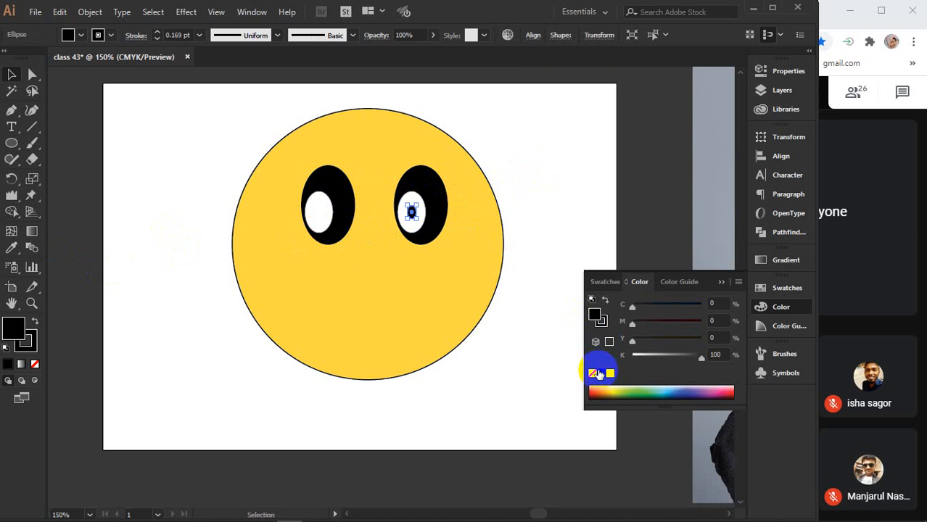
- Duplicate the black pupil into the left eye and place both pupils at the left edge of their white ellipses
drag(434, 242, 311, 212)
right_click(307, 216)
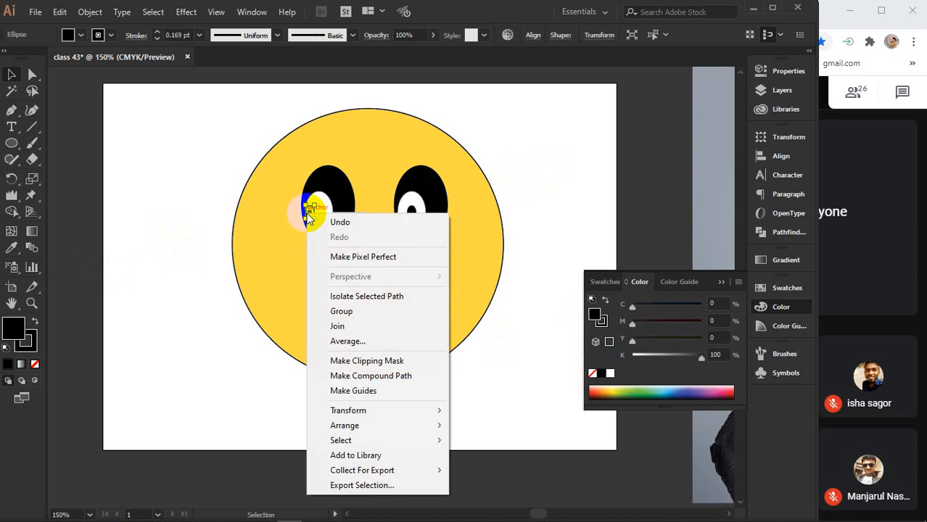
mouse_move(340, 426)
click(479, 422)
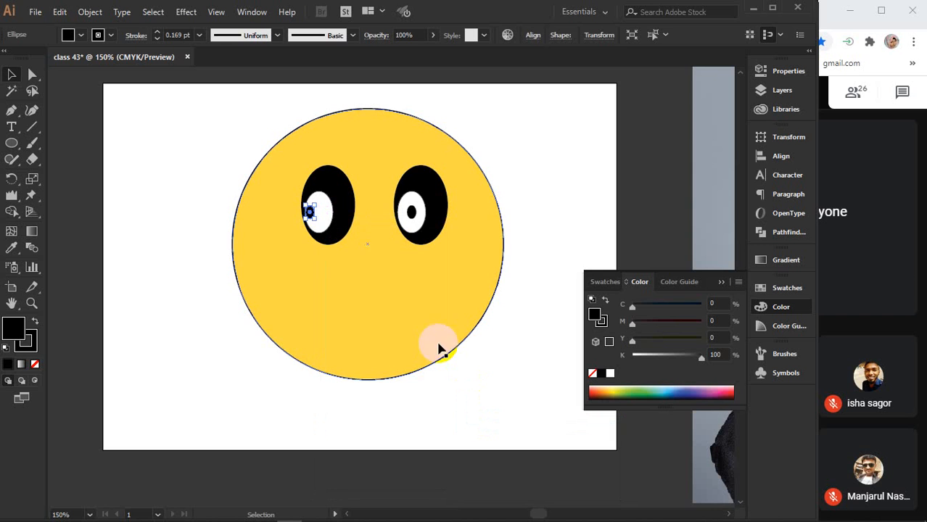
click(192, 233)
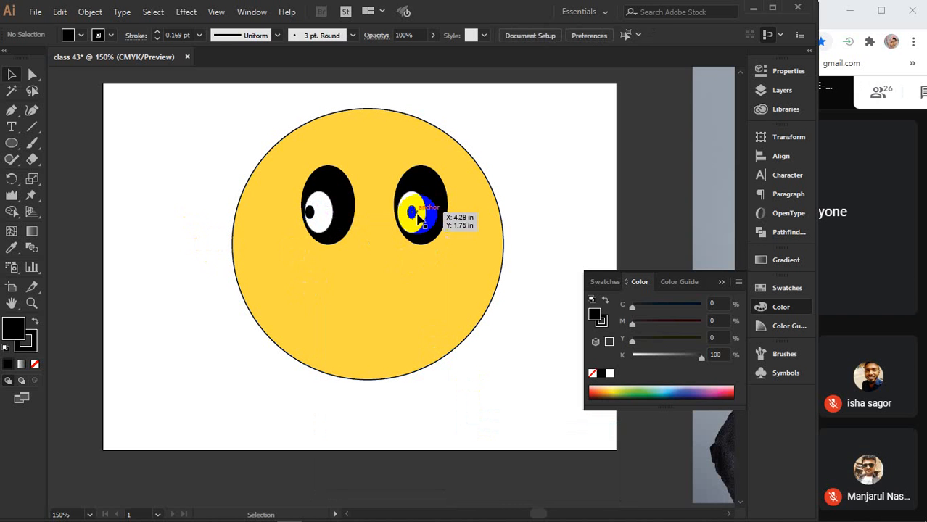
drag(419, 218, 412, 211)
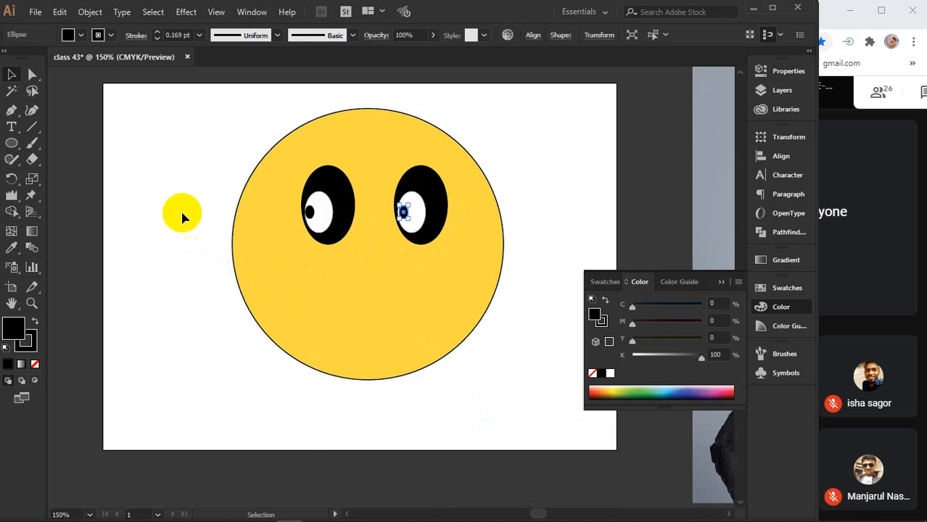
- Draw a flat, wide black ellipse as the mouth and a black circle as an ear at the face's upper-right edge
click(12, 144)
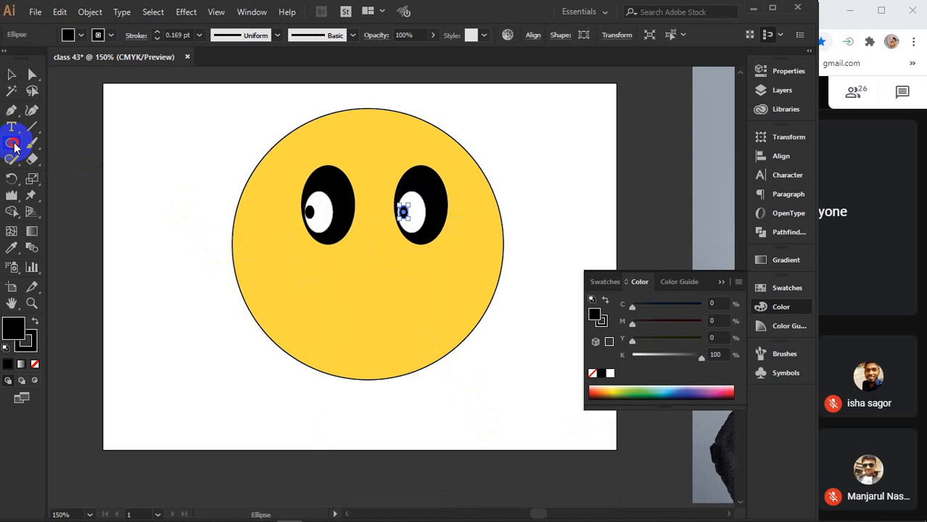
drag(306, 306, 444, 323)
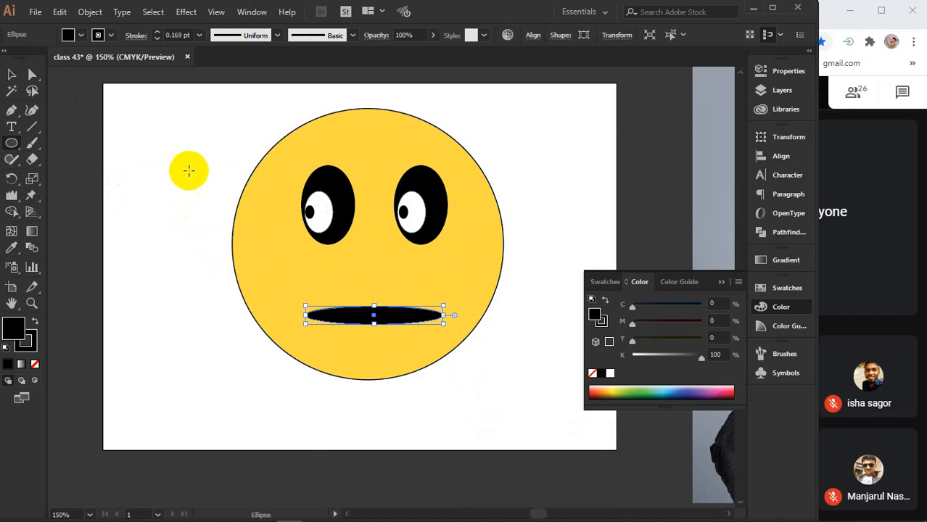
scroll(323, 254, up, 2)
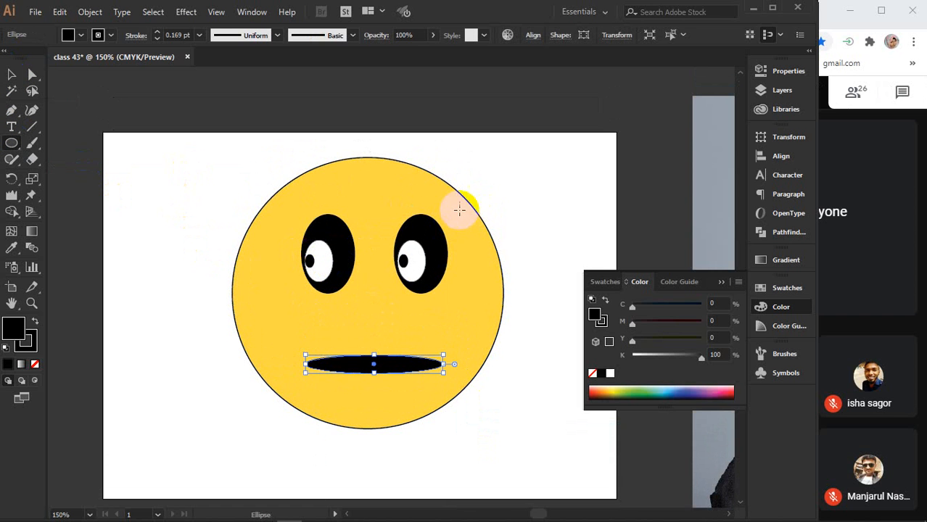
drag(452, 210, 515, 145)
mouse_move(215, 157)
mouse_down()
mouse_move(310, 220)
mouse_move(292, 234)
mouse_up()
click(11, 74)
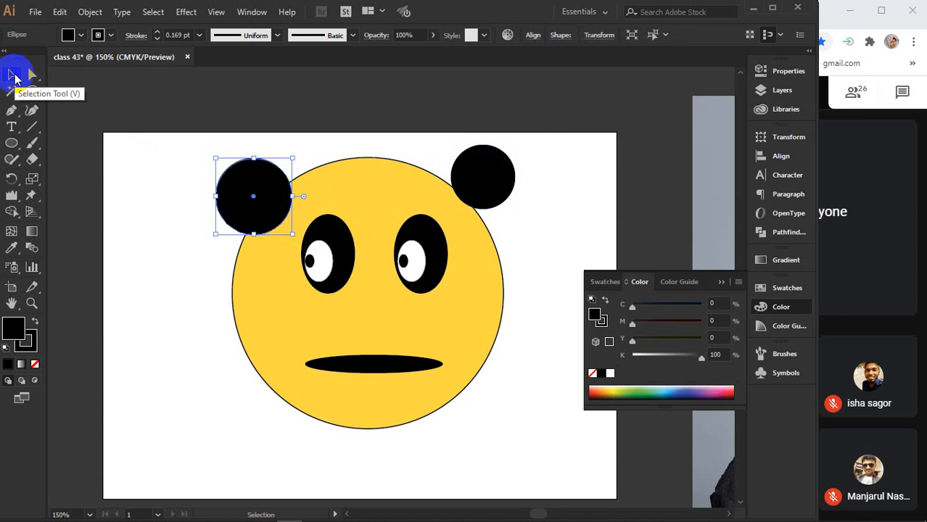
key(Delete)
- Duplicate the right ear circle horizontally to the face's upper-left edge and move the whole face down and slightly left on the artboard
click(485, 190)
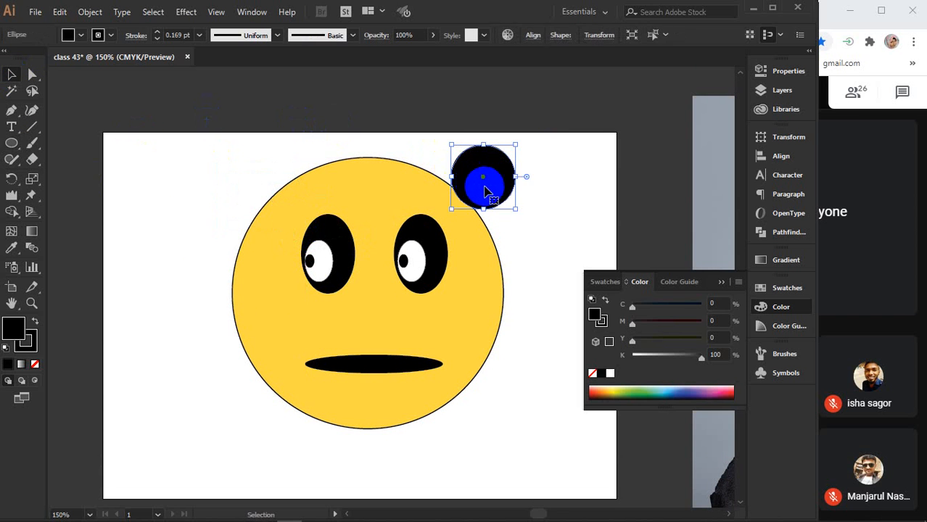
alt+drag(493, 190, 272, 190)
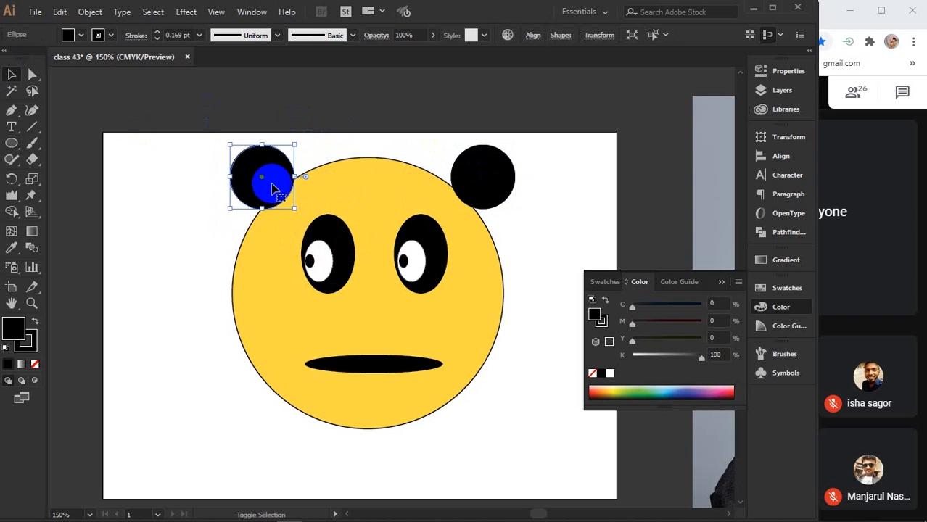
drag(194, 145, 542, 465)
drag(457, 322, 438, 311)
- Select both black ear circles, send them to the back behind the yellow face, and clear the selection
click(287, 150)
click(287, 150)
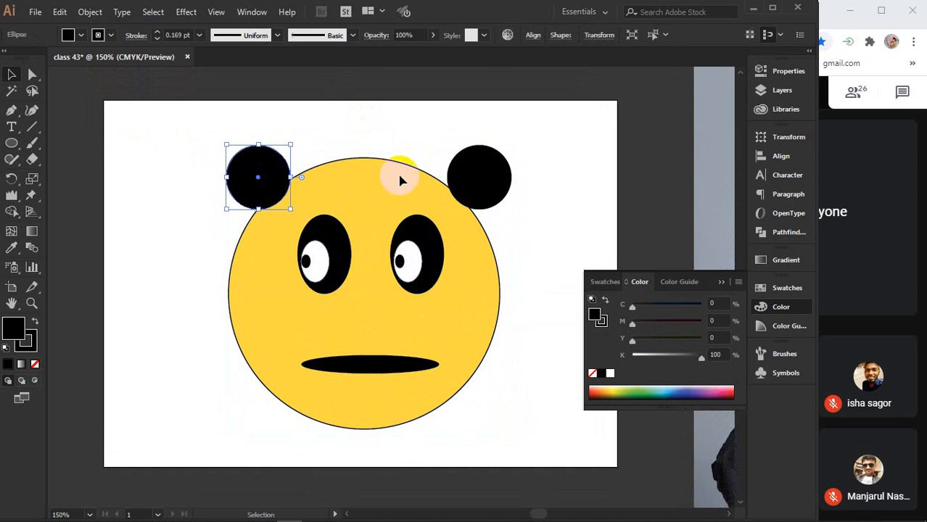
shift+click(485, 167)
right_click(490, 168)
mouse_move(574, 369)
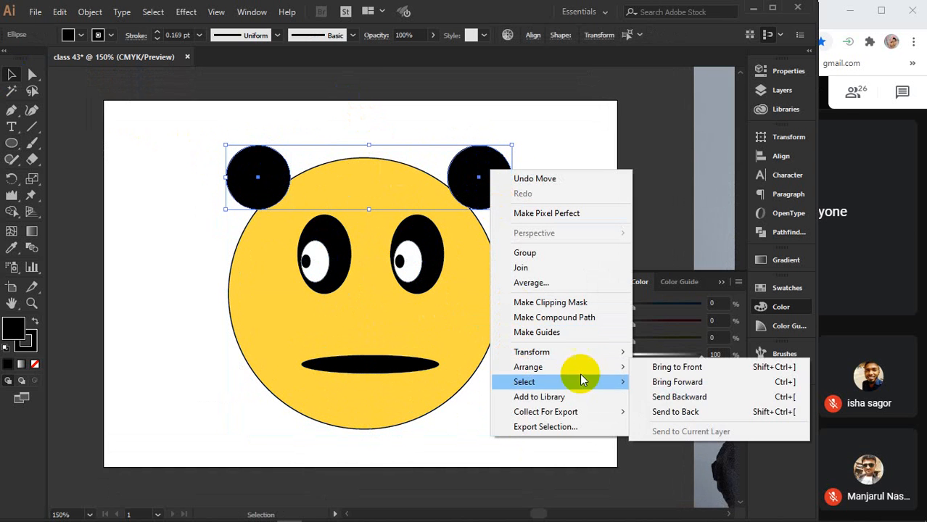
click(643, 411)
click(370, 112)
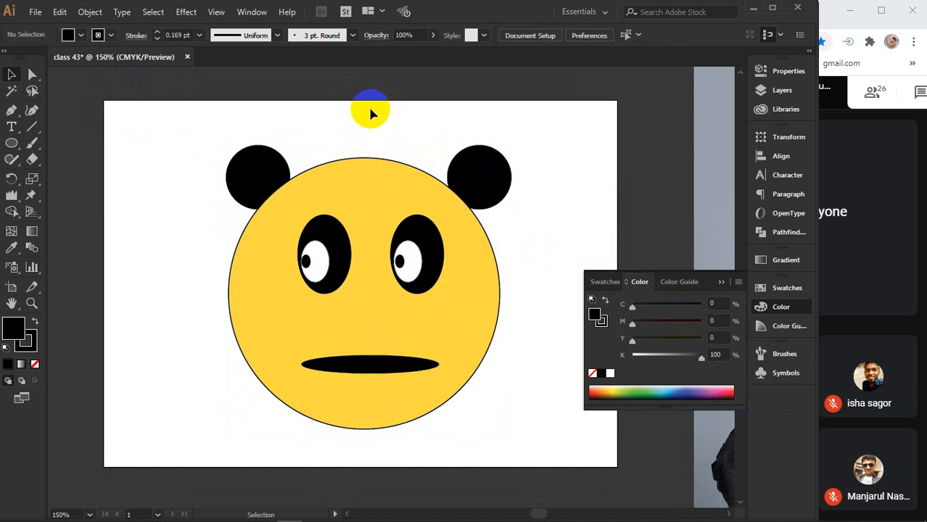
click(294, 202)
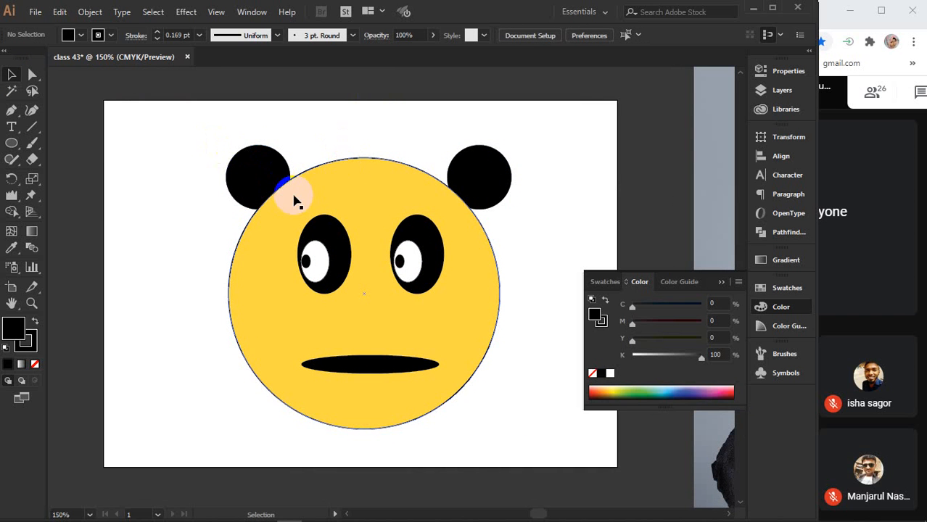
click(265, 393)
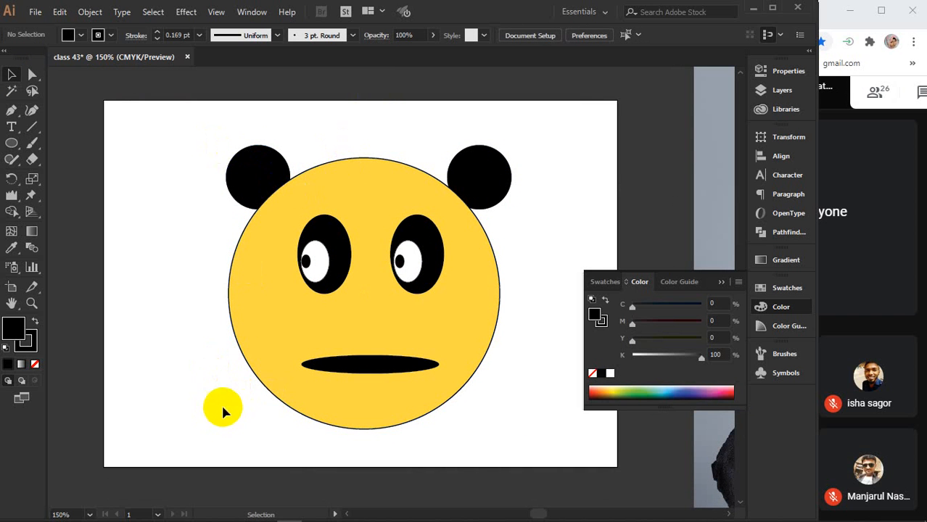
- Select the mouth ellipse and place Puppet Warp pins at the middle of its upper and lower edges
click(400, 368)
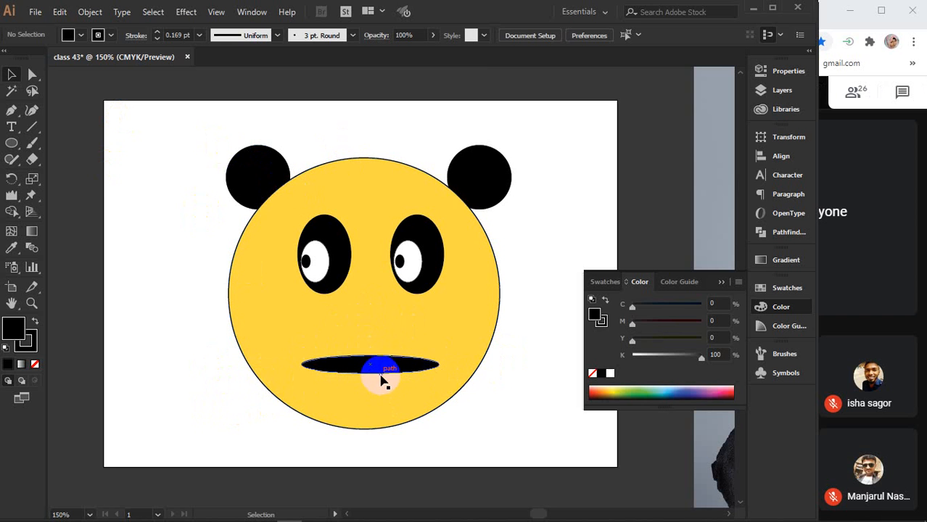
click(390, 369)
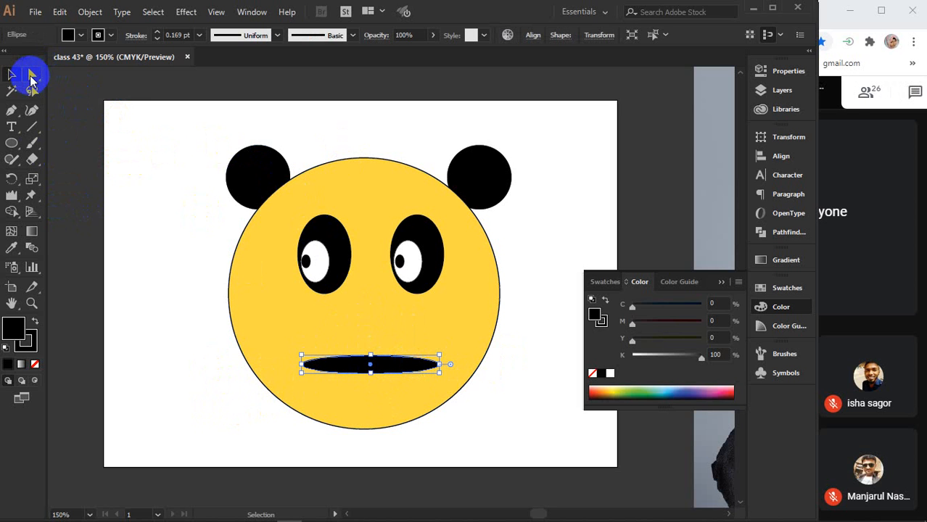
click(31, 197)
click(141, 195)
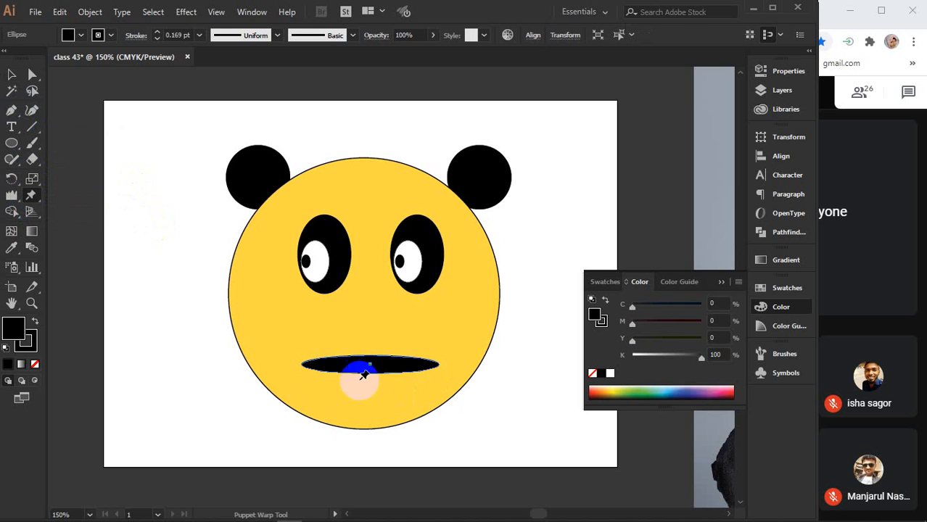
scroll(384, 368, up, 4)
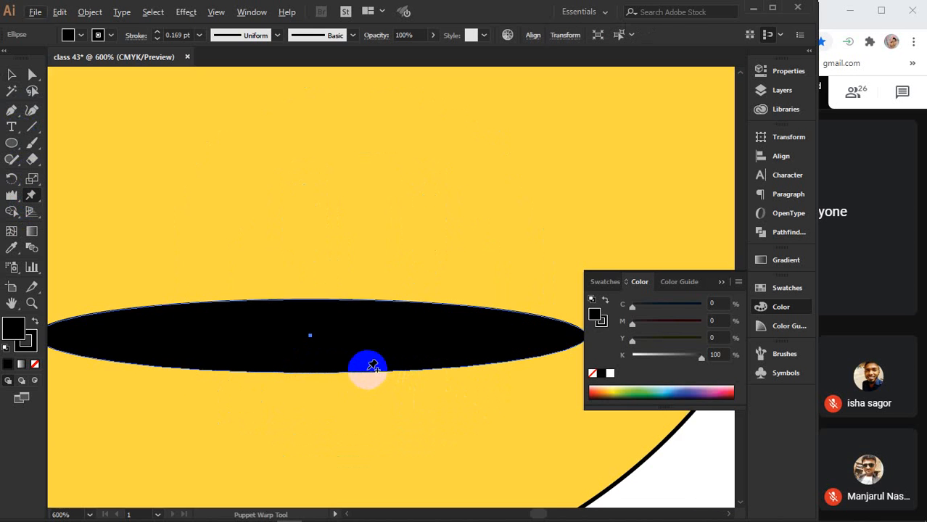
drag(364, 365, 405, 287)
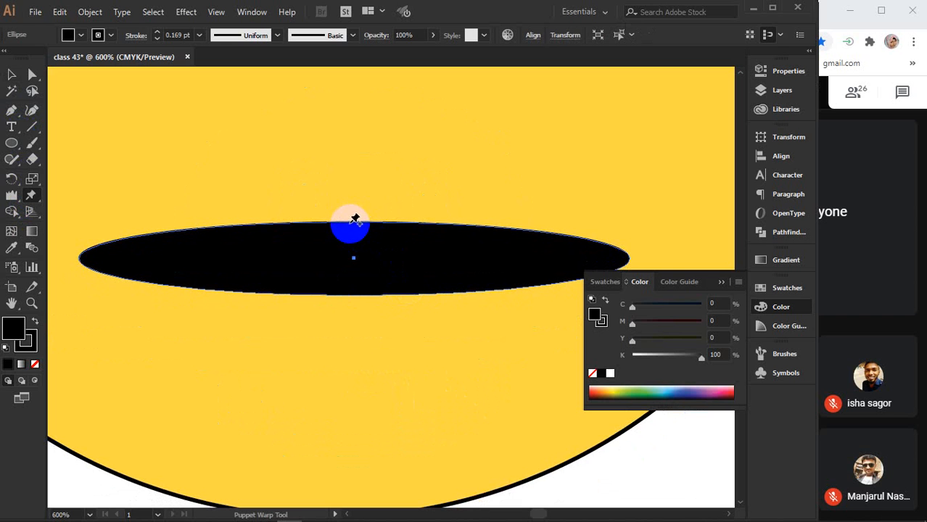
click(355, 218)
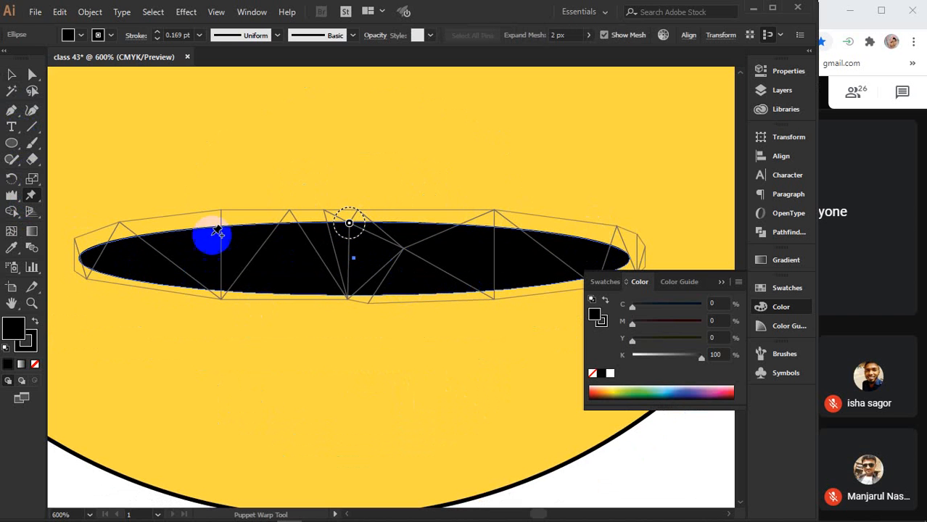
click(349, 294)
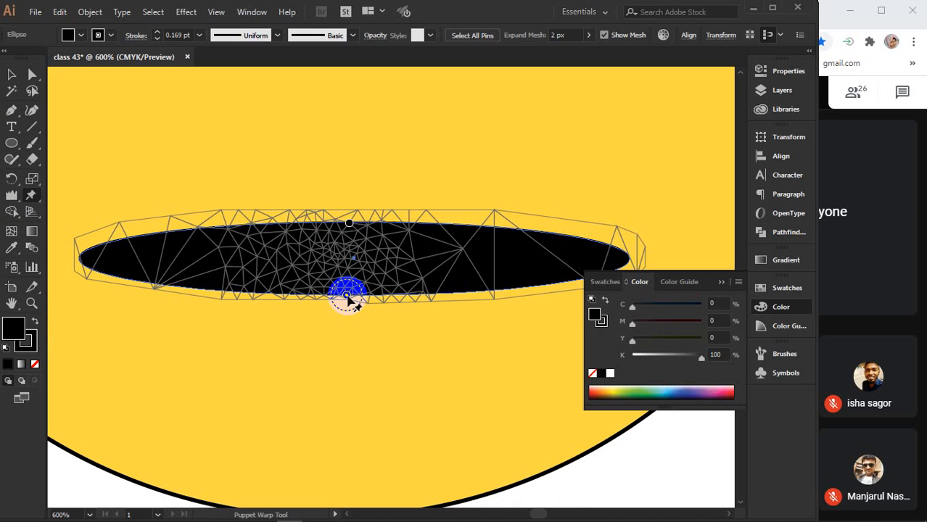
- Pull the mouth's lower middle pin down and bring its upper middle pin down as well
drag(347, 296, 342, 360)
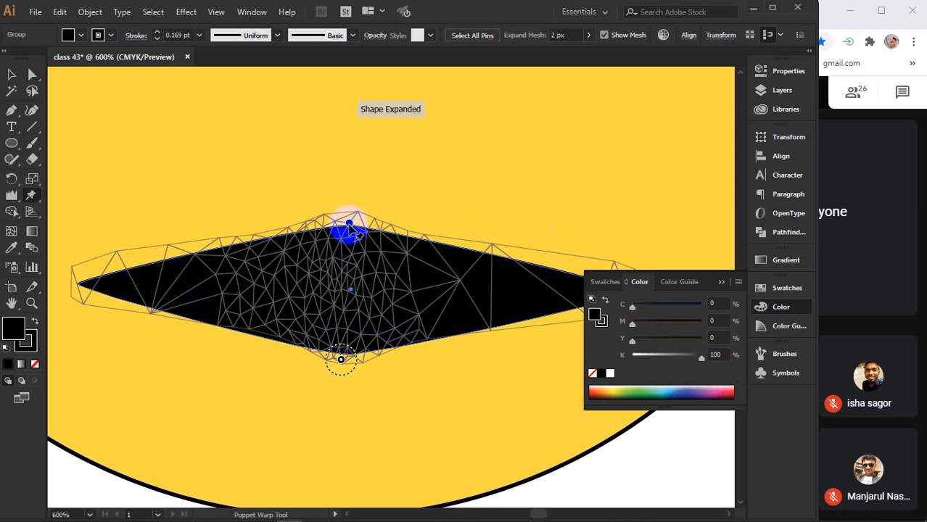
drag(348, 223, 346, 265)
scroll(346, 265, down, 1)
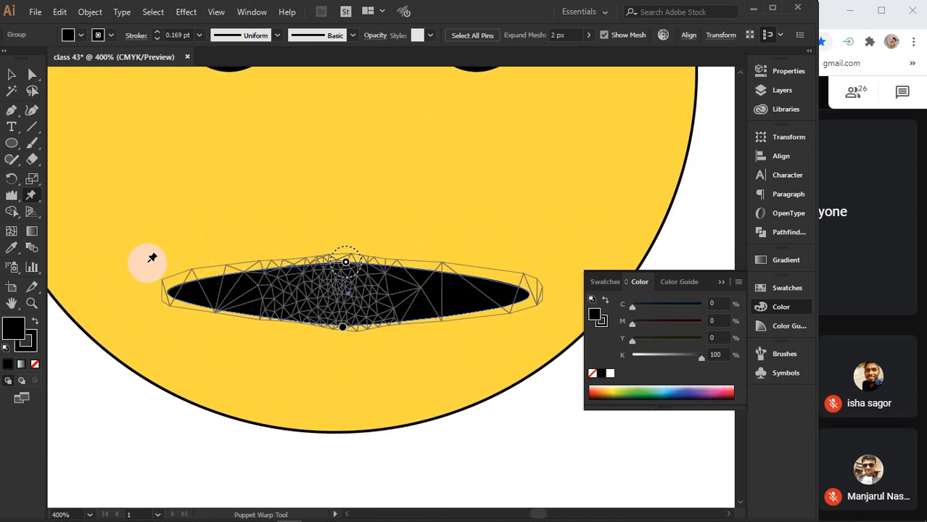
- Add a Puppet Warp pin at each end of the mouth and raise both corners
drag(376, 314, 357, 298)
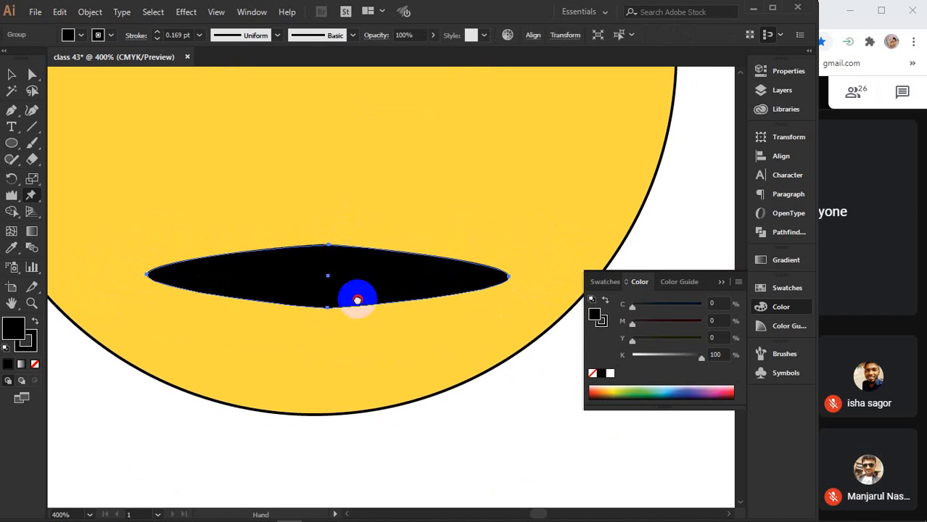
click(154, 275)
drag(152, 273, 147, 240)
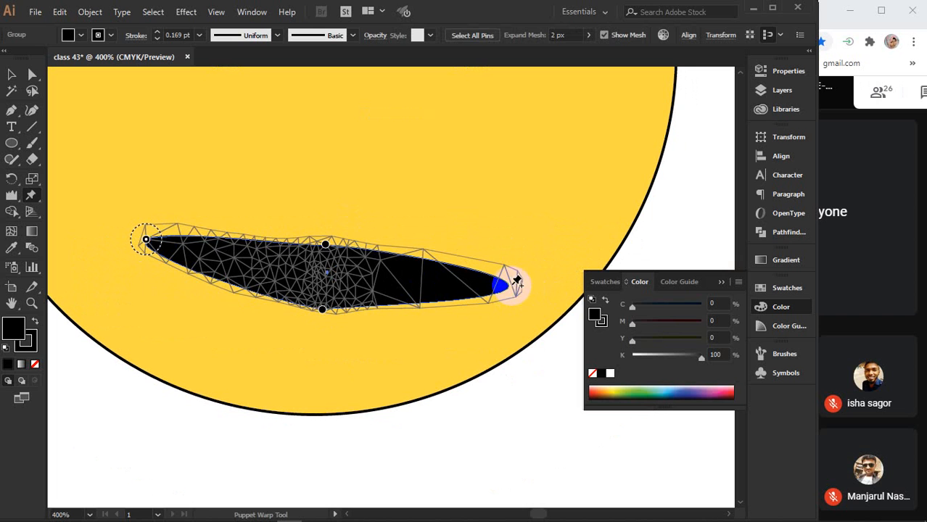
click(515, 283)
drag(515, 283, 511, 249)
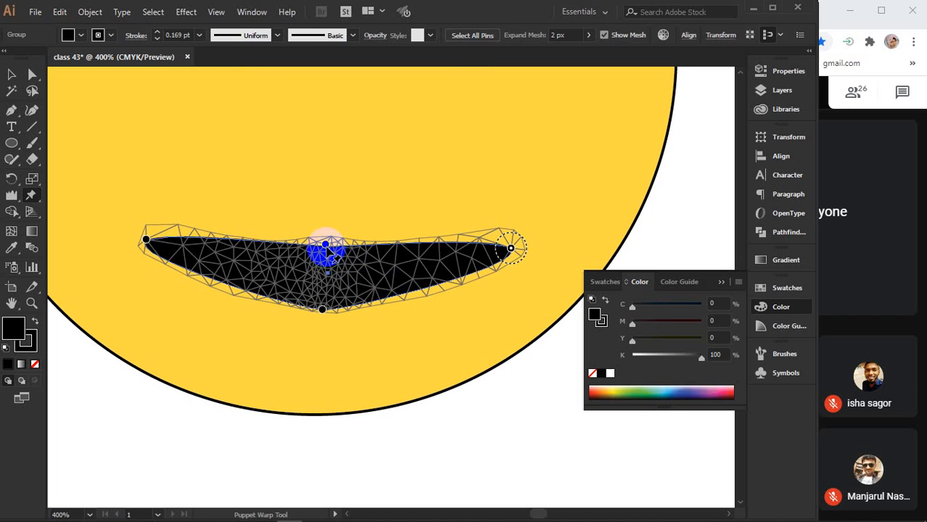
- Lower the mouth's upper middle pin, and add and raise a pin on the upper edge on each side of it
click(327, 250)
drag(327, 250, 328, 270)
click(235, 245)
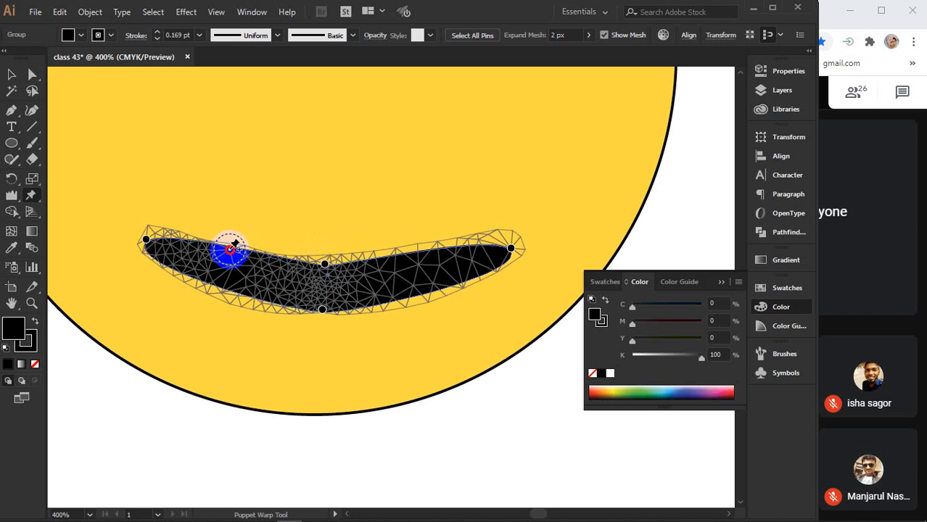
drag(235, 245, 241, 222)
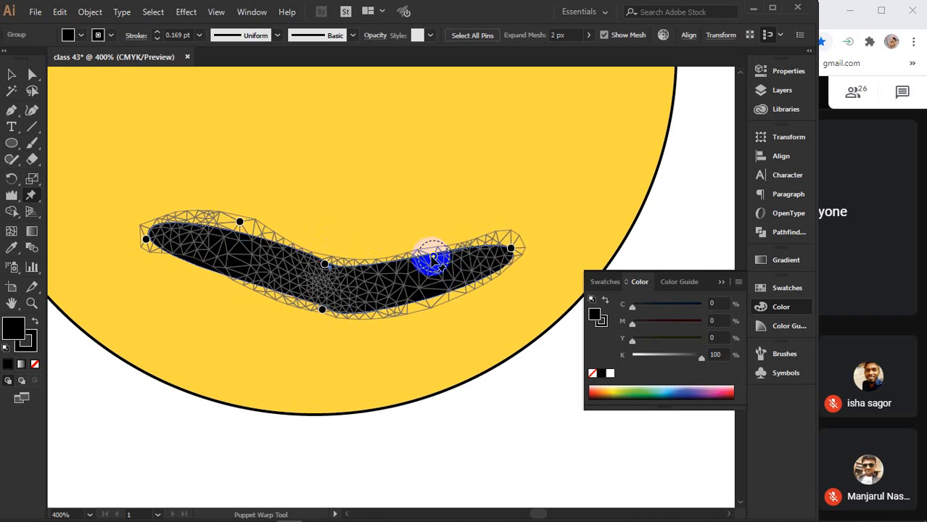
drag(432, 255, 426, 224)
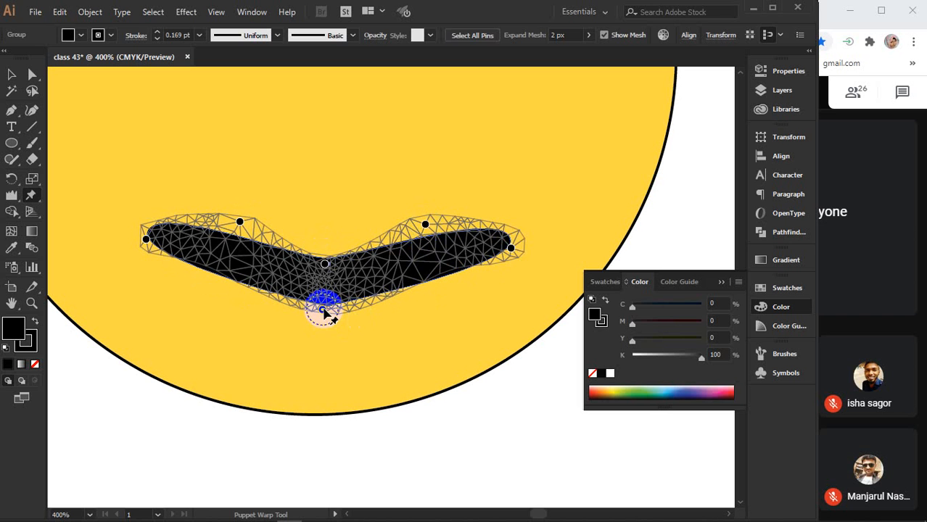
- Nudge the mouth's lower middle pin down, and add a pin on each side of the lower edge and pull it downward
drag(323, 311, 319, 315)
click(231, 289)
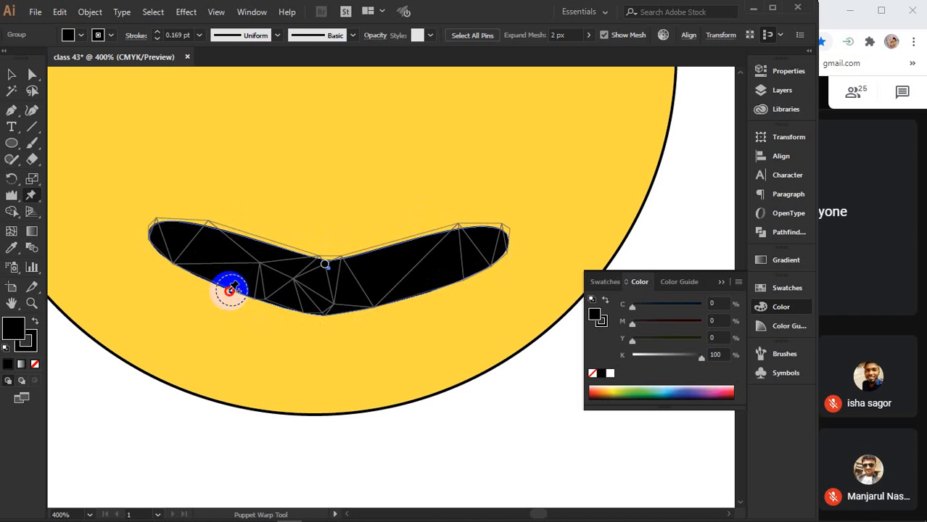
drag(230, 290, 222, 307)
click(416, 296)
click(422, 290)
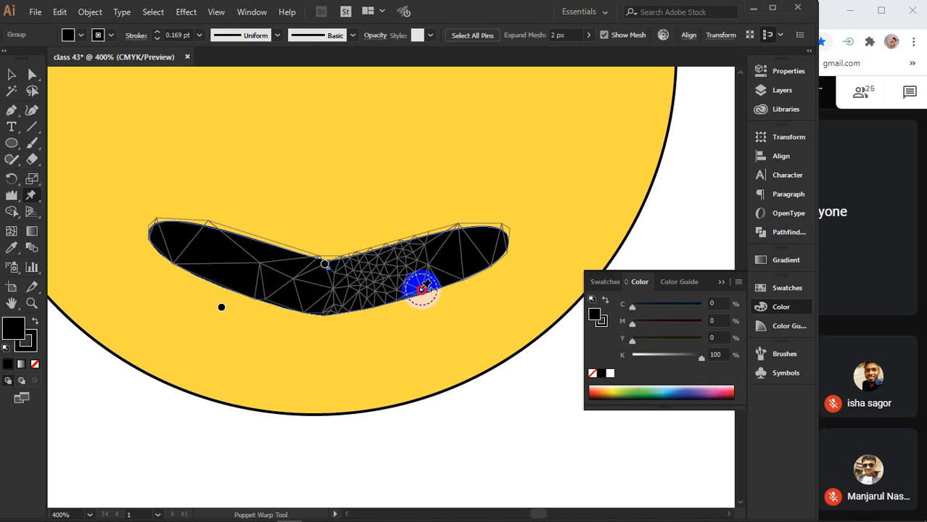
drag(426, 292, 429, 309)
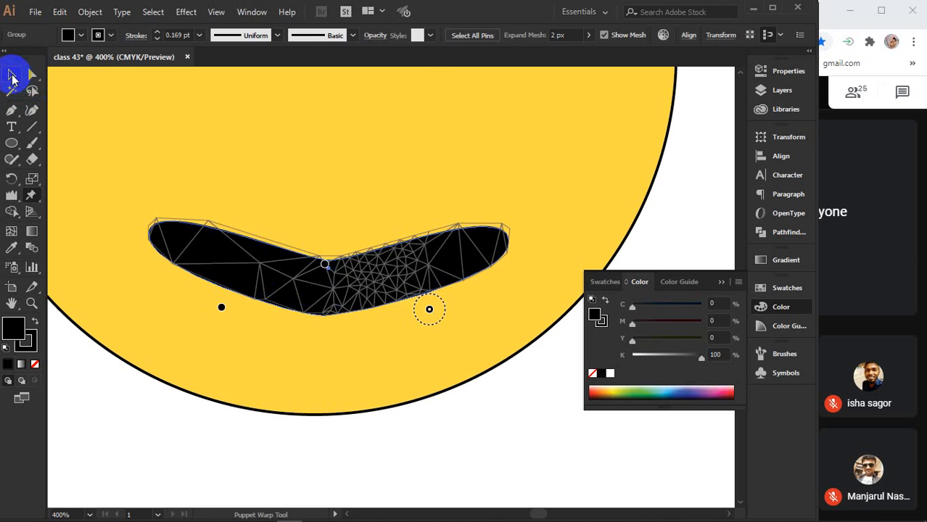
- Finish the Puppet Warp on the mouth and deselect it to show the whole face
click(11, 75)
scroll(347, 231, down, 2)
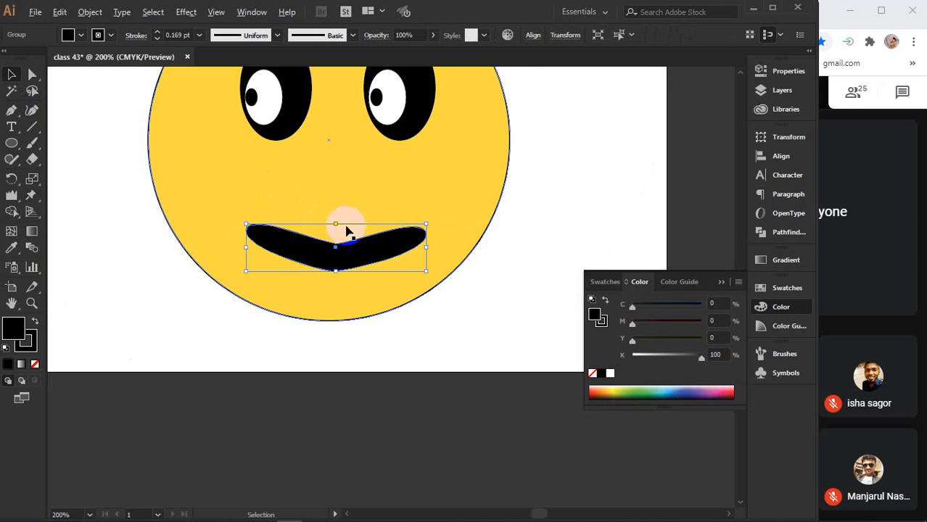
drag(374, 215, 369, 346)
click(519, 377)
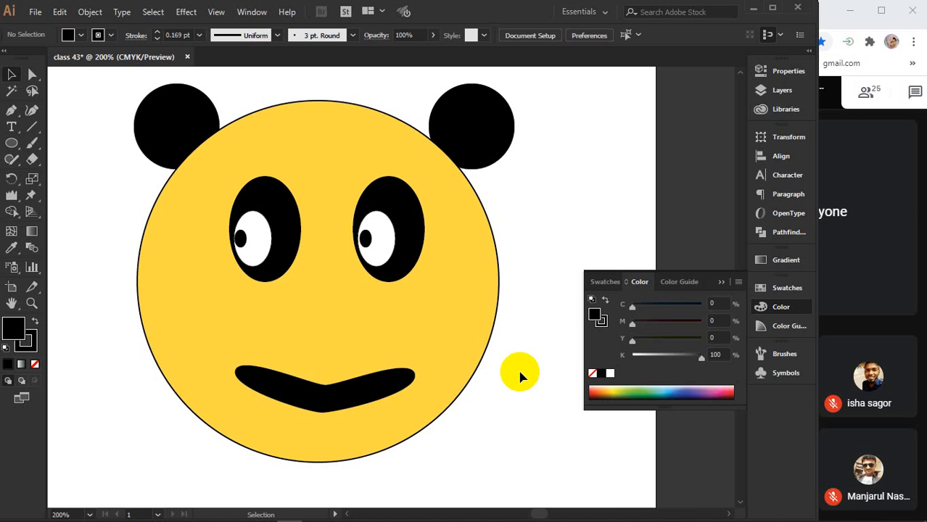
- Draw a flat black ellipse beside the face and a black circle overlapping its outer end, aligned roughly level with it
click(351, 398)
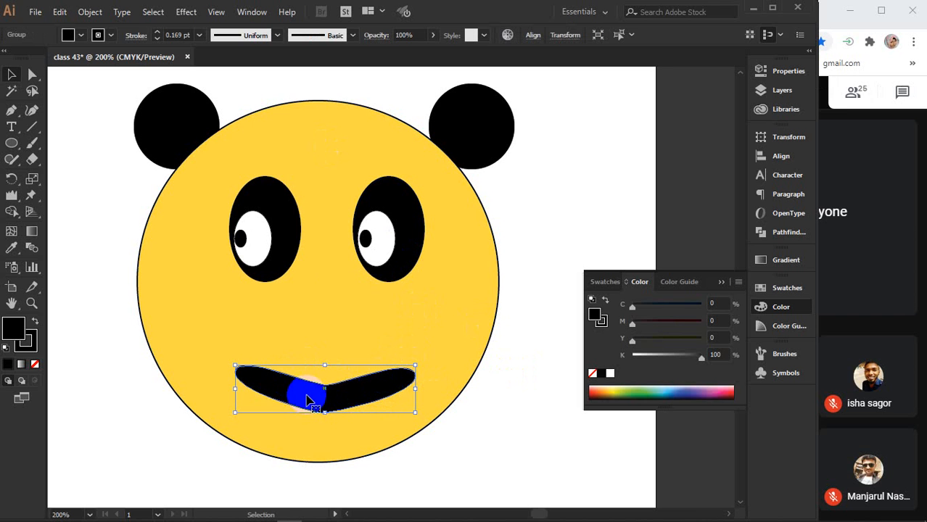
drag(253, 325, 384, 310)
click(431, 310)
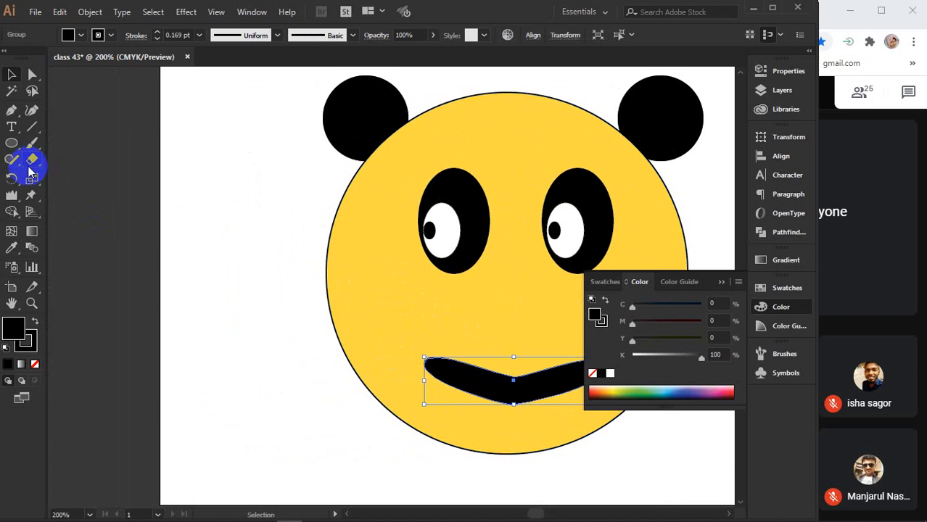
click(10, 143)
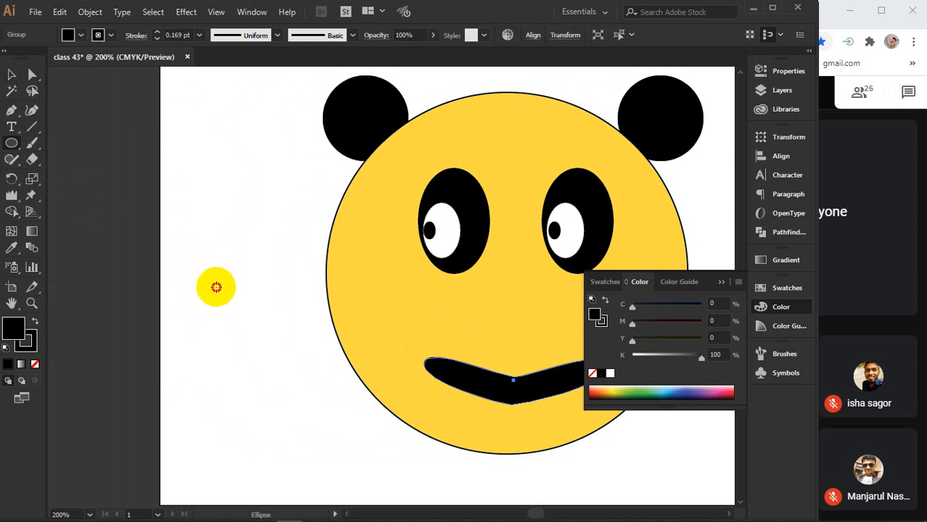
mouse_move(216, 287)
mouse_down()
mouse_move(325, 305)
mouse_move(372, 331)
mouse_up()
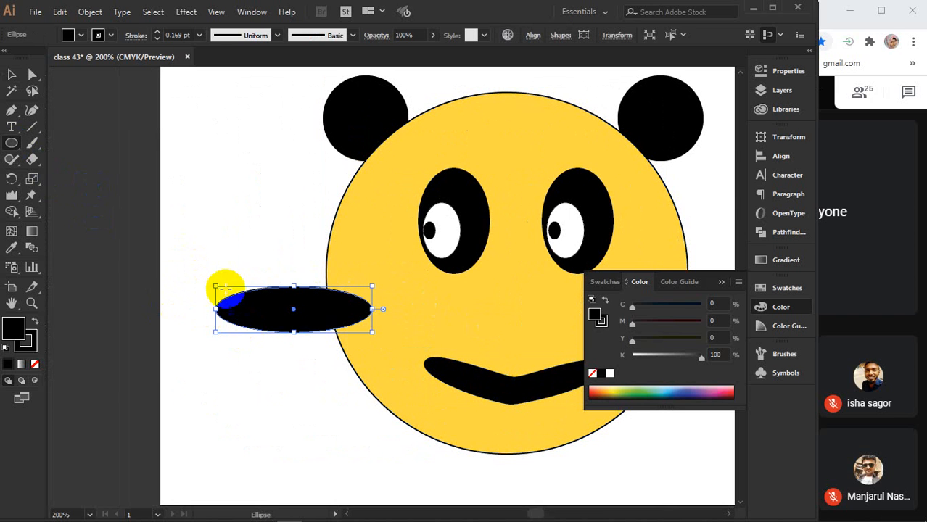
drag(238, 297, 164, 372)
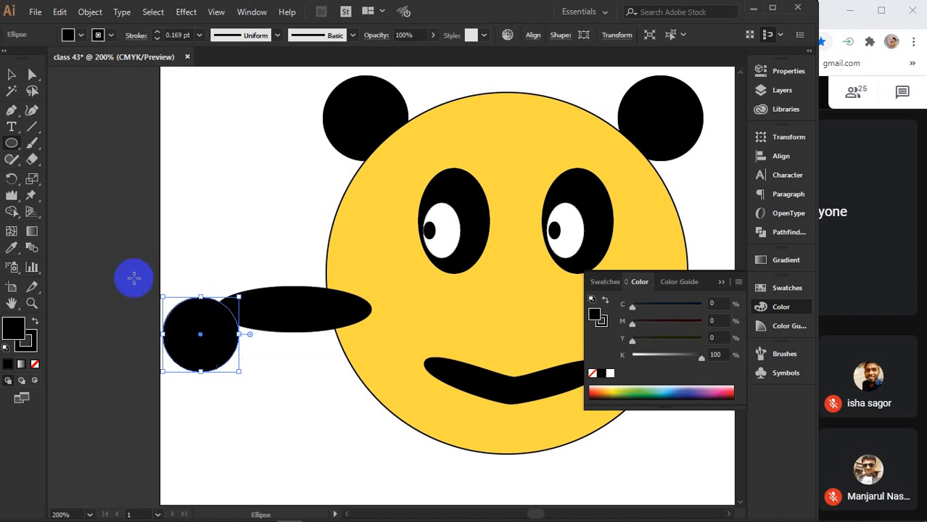
click(12, 74)
drag(197, 336, 198, 320)
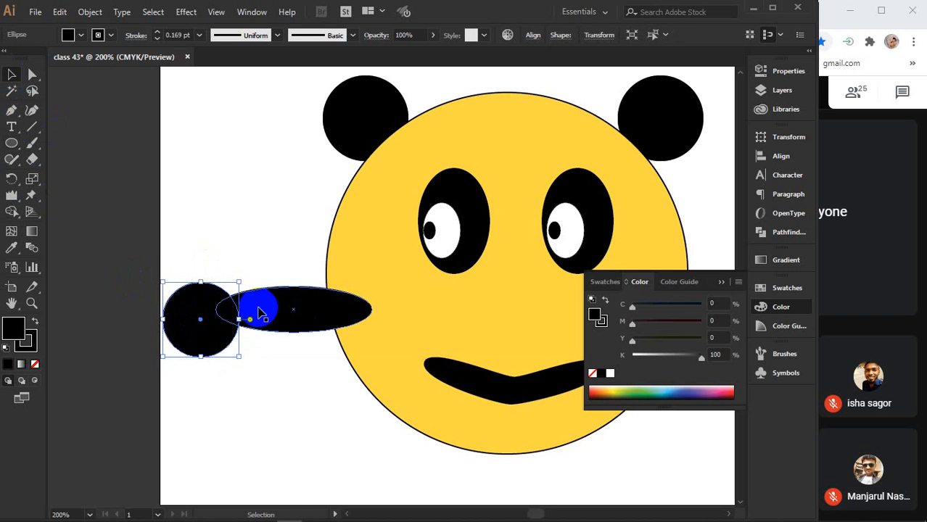
- Select the ellipse and circle together, add Puppet Warp pins at their junction, and pull the circle's outer edge outward and up
drag(164, 240, 274, 379)
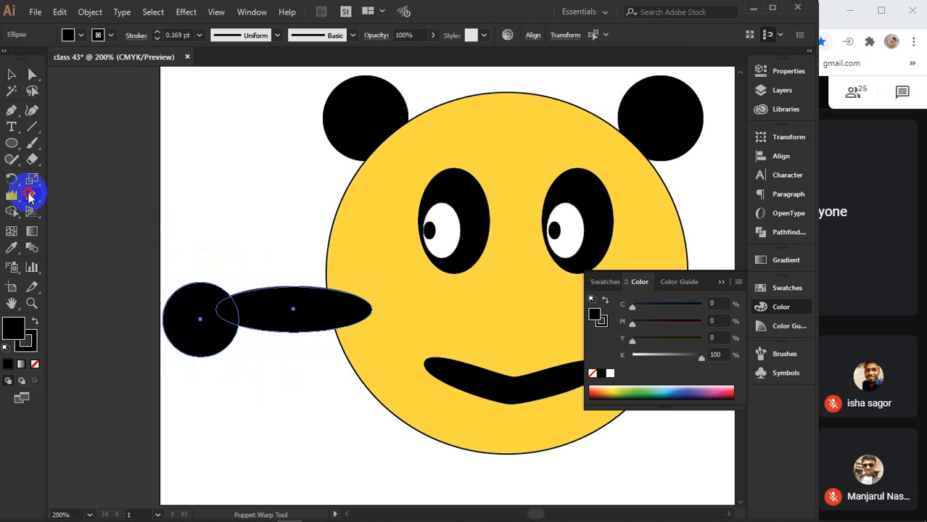
click(30, 197)
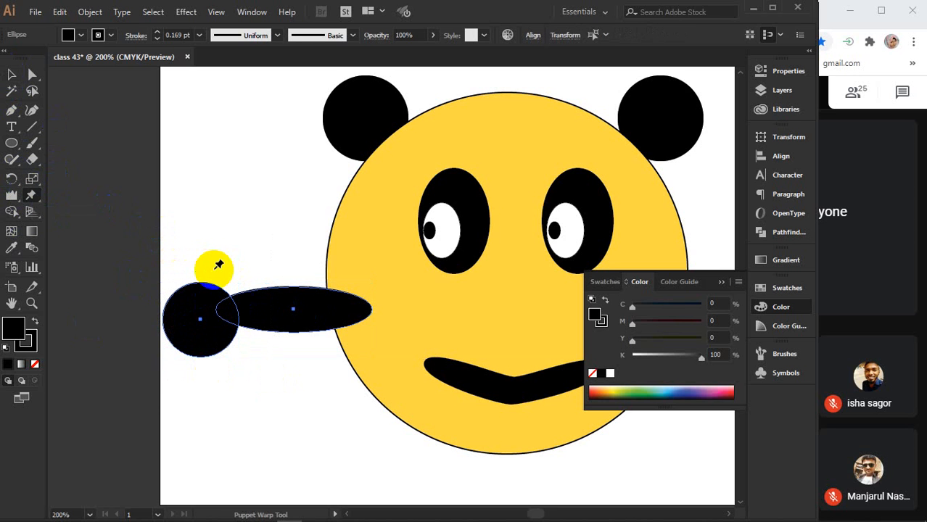
click(721, 282)
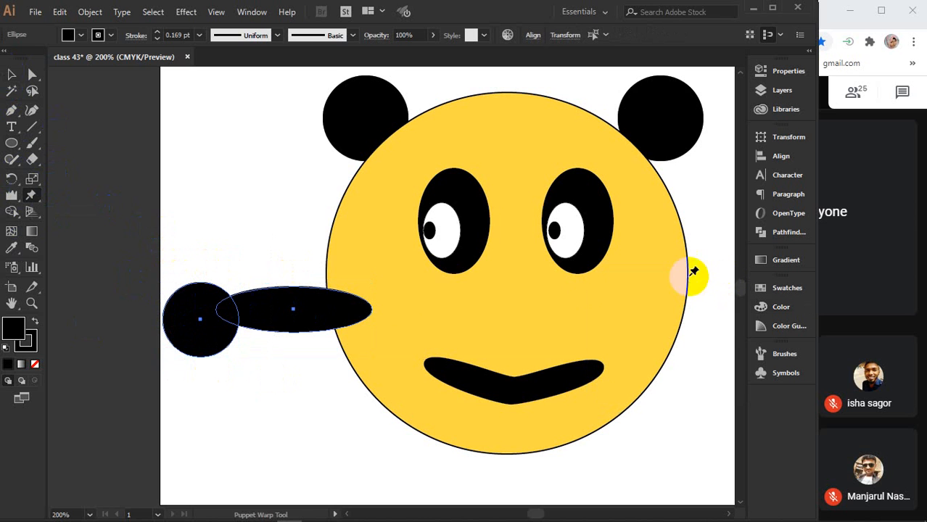
drag(327, 298, 230, 308)
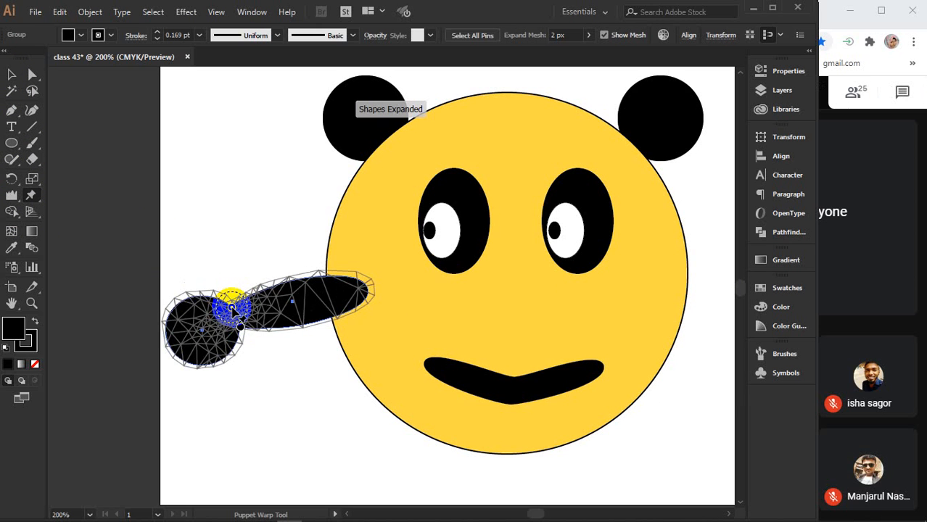
click(173, 354)
drag(173, 353, 127, 289)
- Pin and raise the ellipse's far end, lower both junction pins, and swing the circle's outer pin down and outward
click(358, 357)
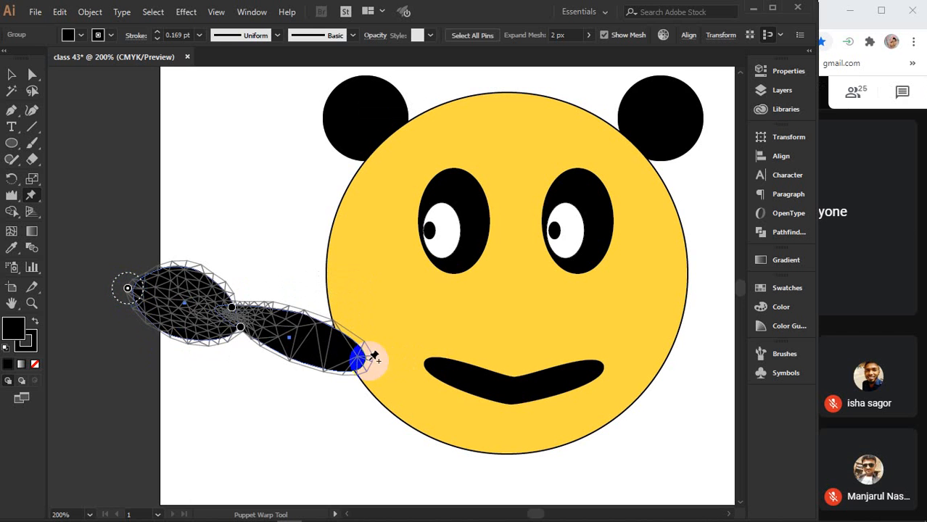
drag(357, 357, 367, 302)
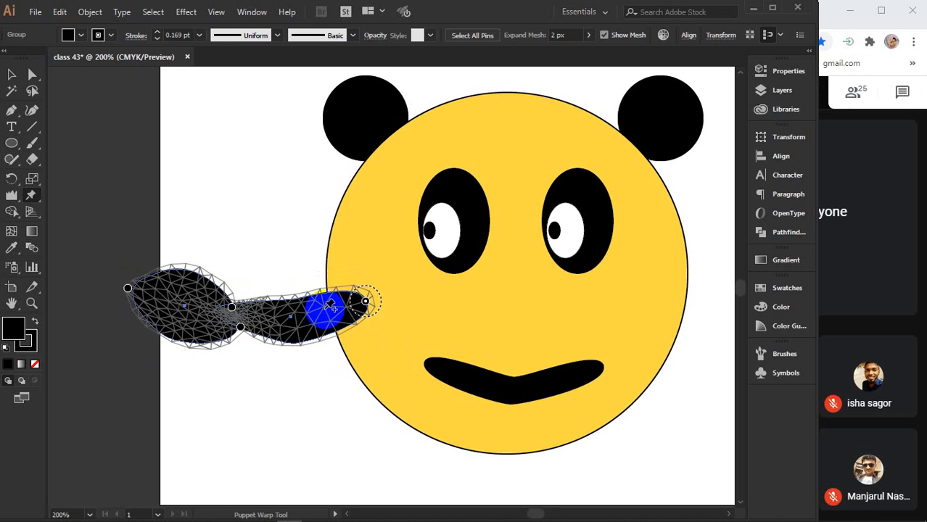
drag(242, 329, 240, 354)
drag(232, 307, 230, 333)
click(190, 289)
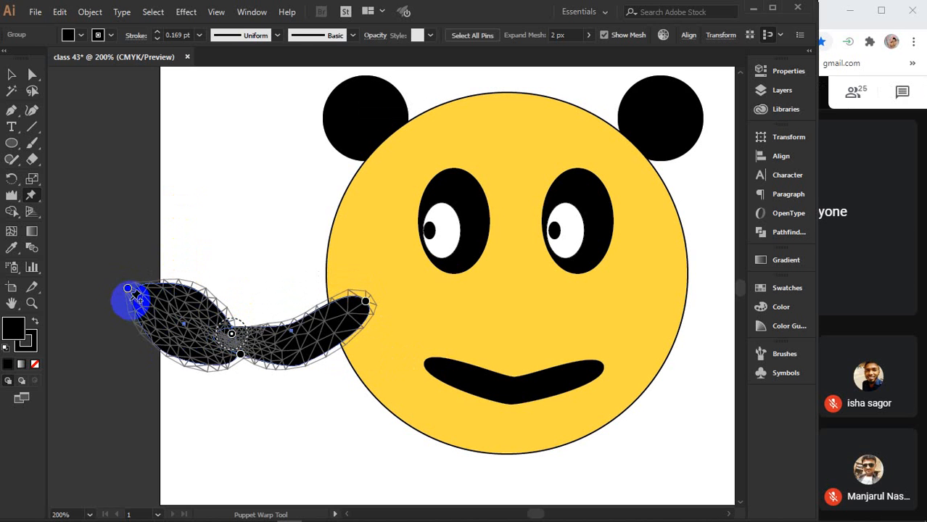
drag(128, 289, 87, 411)
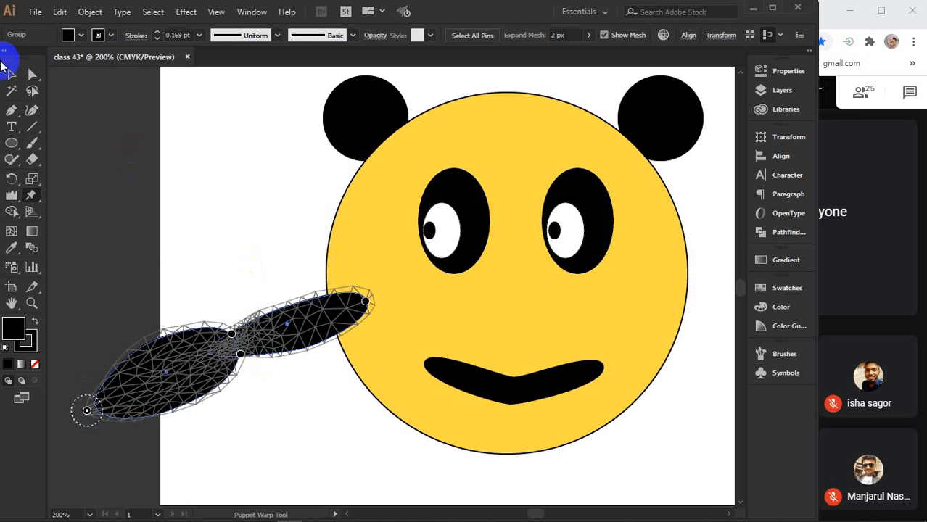
- Leave the Puppet Warp and delete all the artwork on the artboard, including the face and the warped shapes
click(12, 74)
click(214, 176)
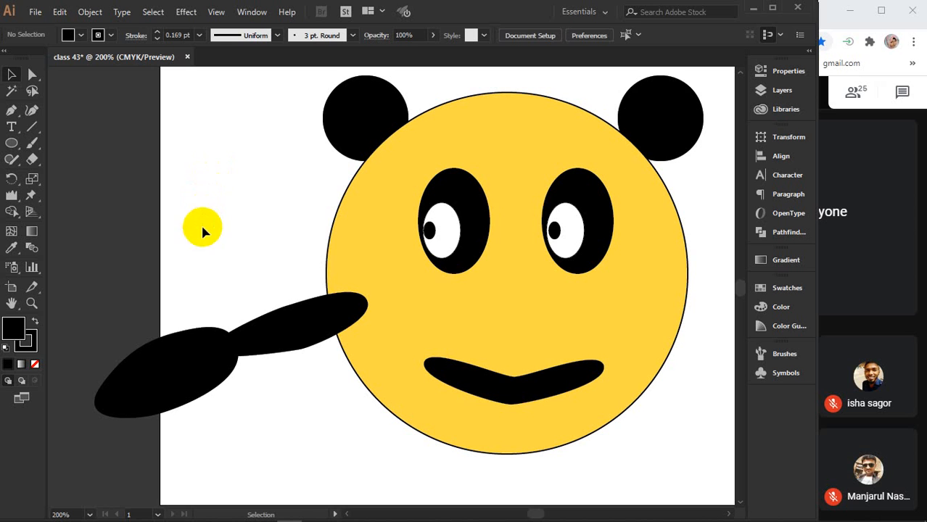
click(201, 325)
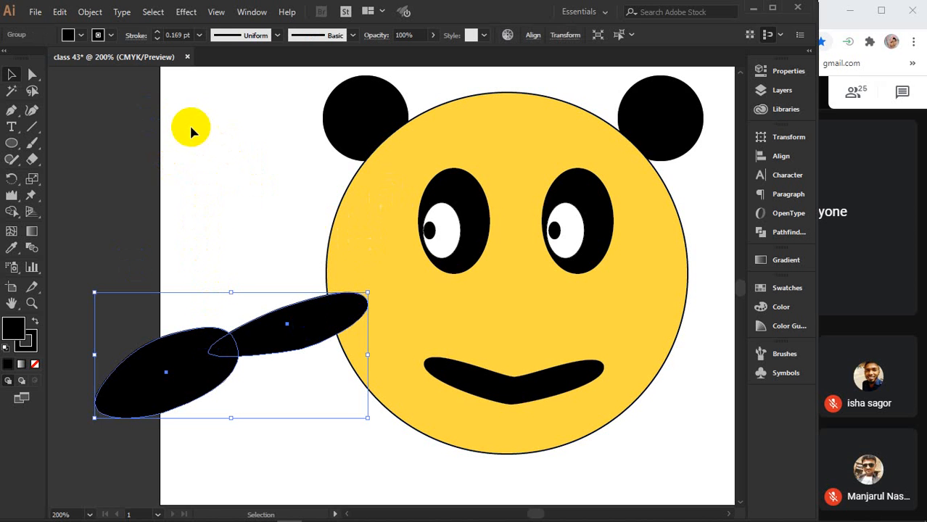
drag(185, 101, 682, 457)
key(Delete)
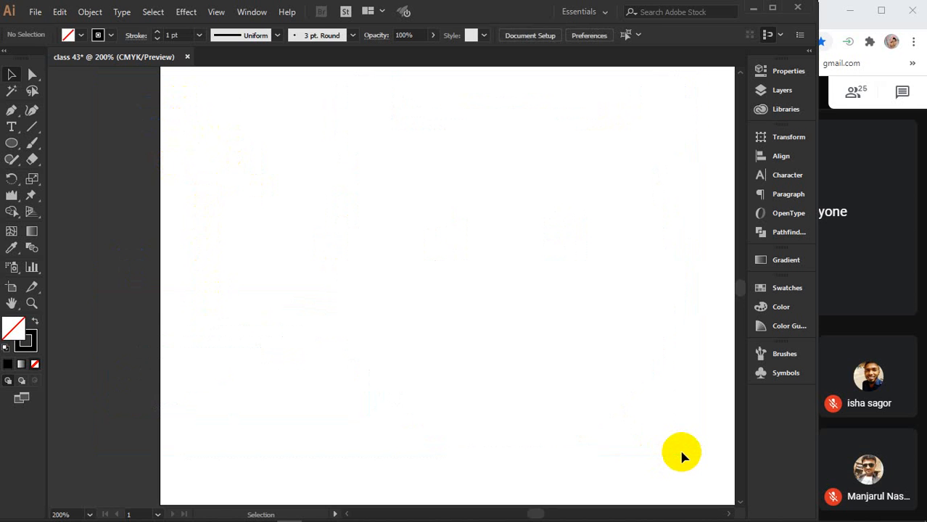
key(ctrl+1)
drag(548, 371, 419, 372)
scroll(402, 331, up, 1)
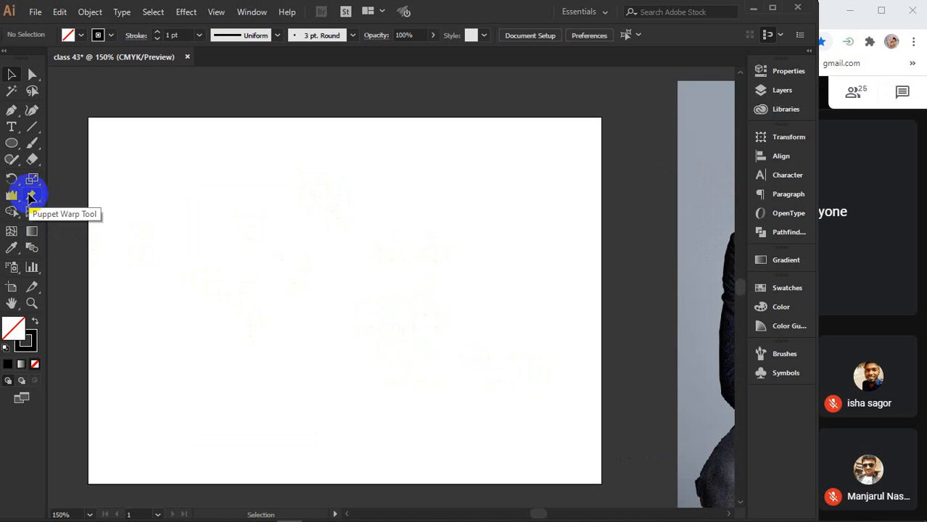
mouse_move(108, 518)
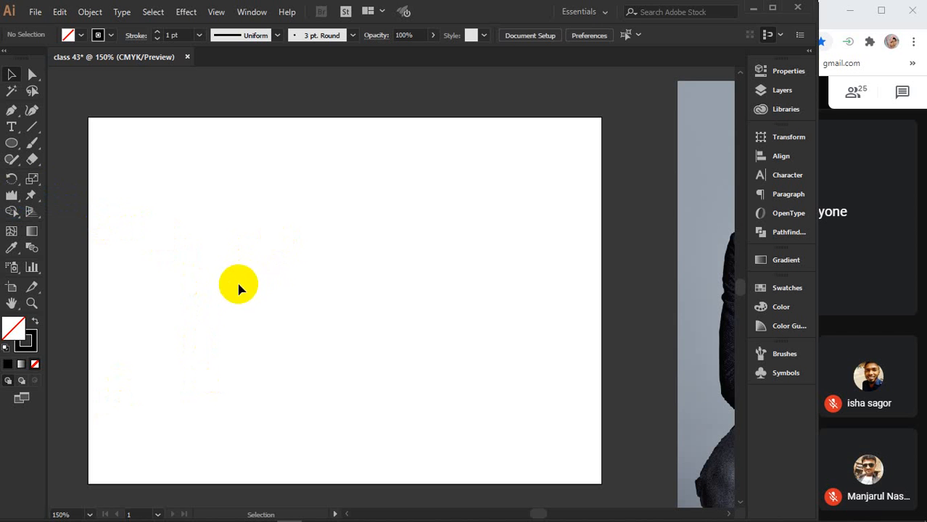
click(13, 144)
key(ctrl+v)
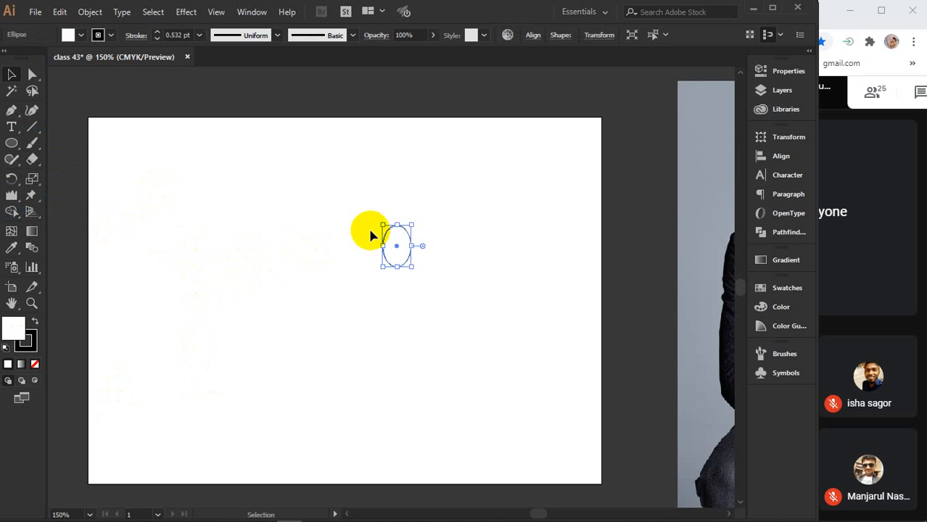
click(371, 234)
- Draw a large circle on the empty artboard and fill it with green (00ff24)
click(12, 144)
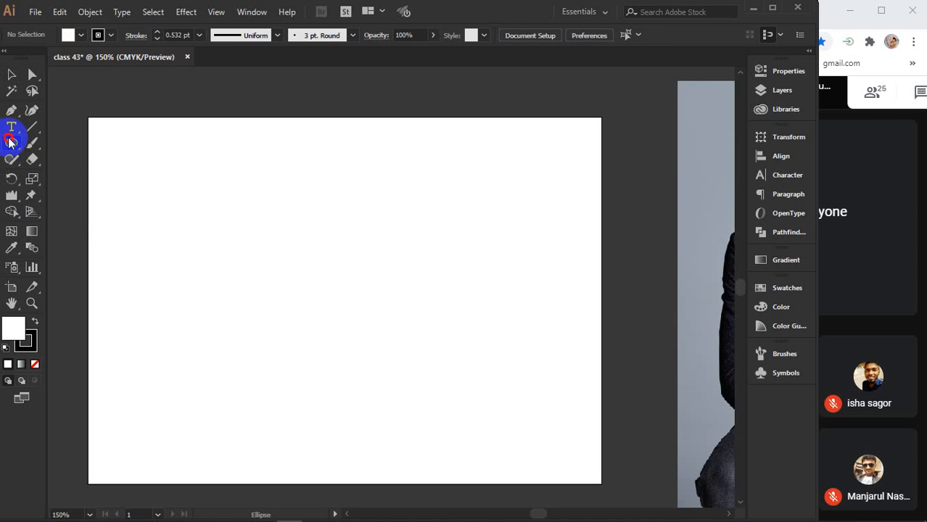
drag(159, 208, 306, 332)
double_click(16, 328)
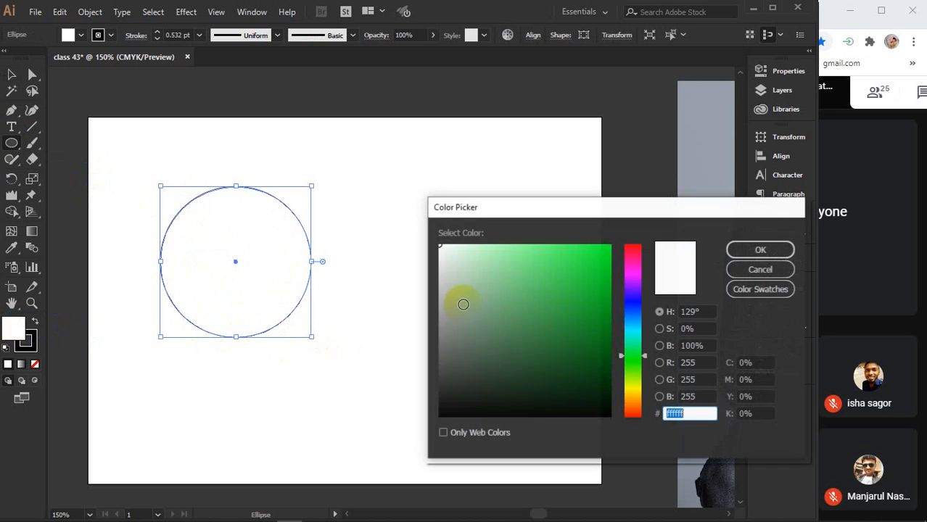
drag(584, 284, 654, 244)
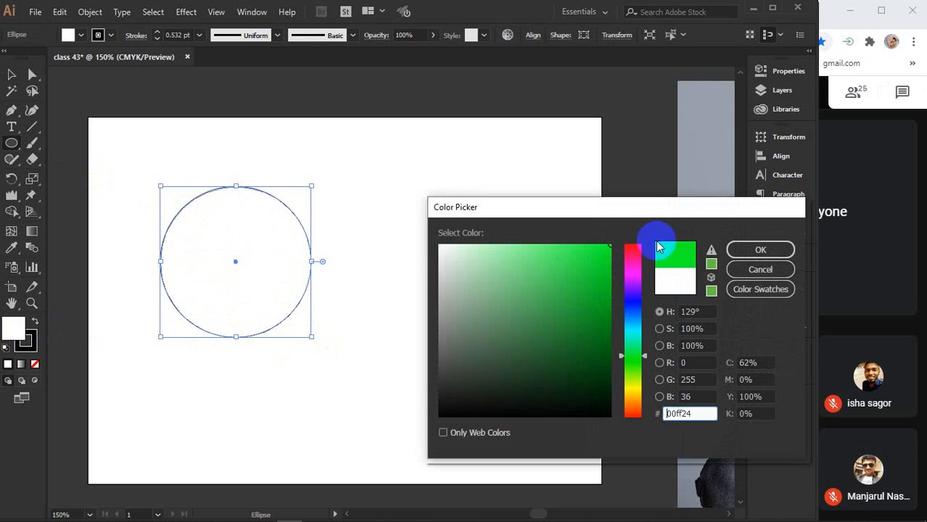
click(760, 250)
key(v)
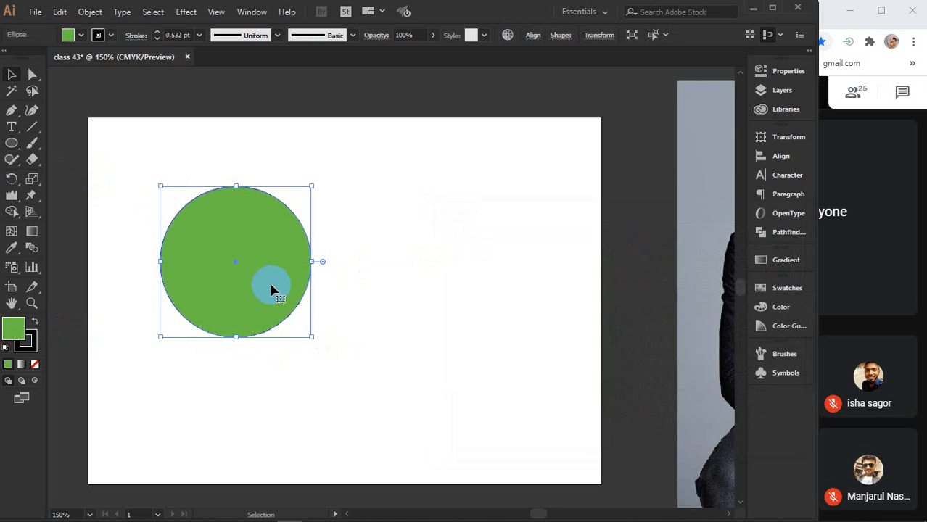
- Duplicate the green circle horizontally so the copies overlap, and fill the copy with yellow (ffff00)
drag(270, 290, 385, 290)
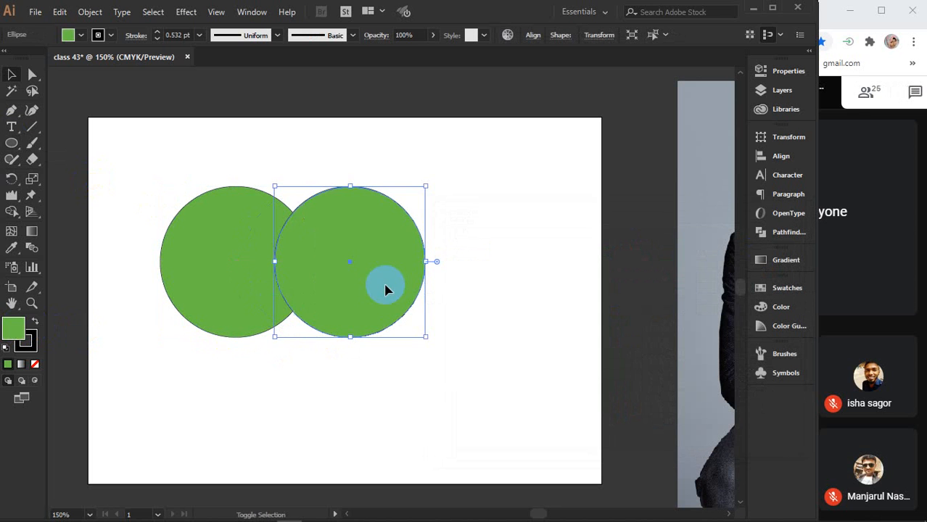
click(14, 324)
double_click(13, 323)
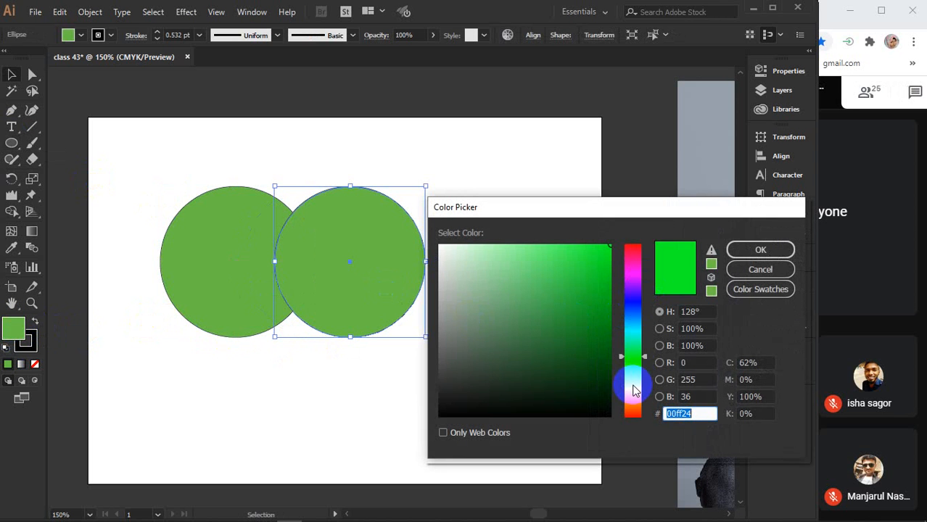
click(632, 390)
click(761, 250)
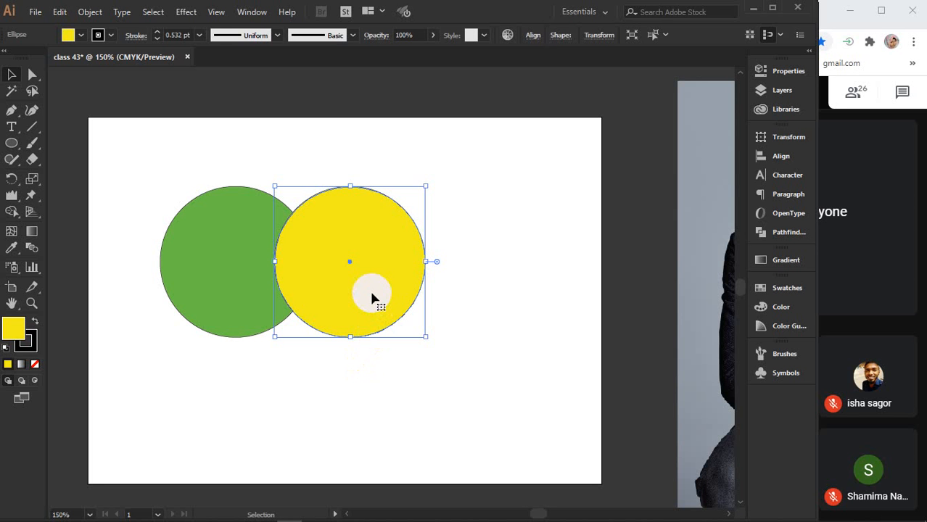
- Copy the yellow circle to a spot below and between the two circles, and fill the copy with red (ff0000)
drag(372, 295, 313, 385)
double_click(11, 327)
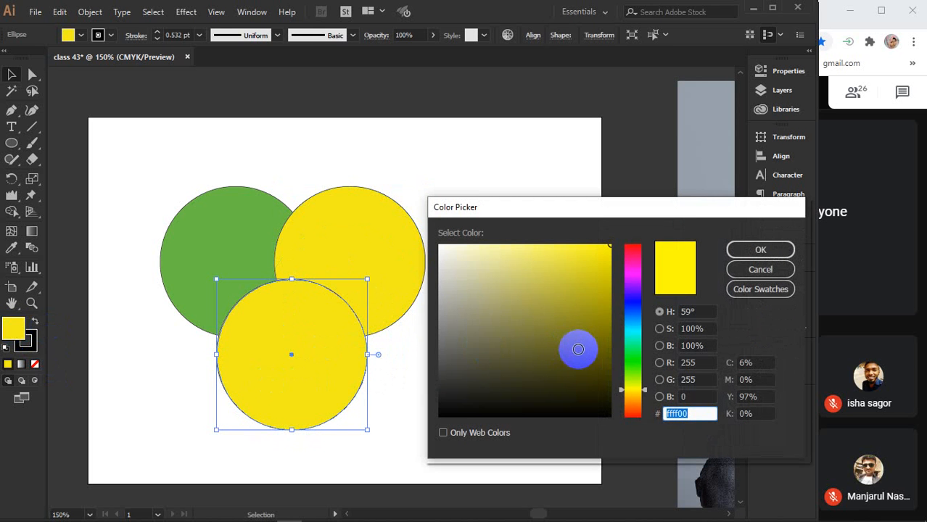
drag(631, 259, 633, 245)
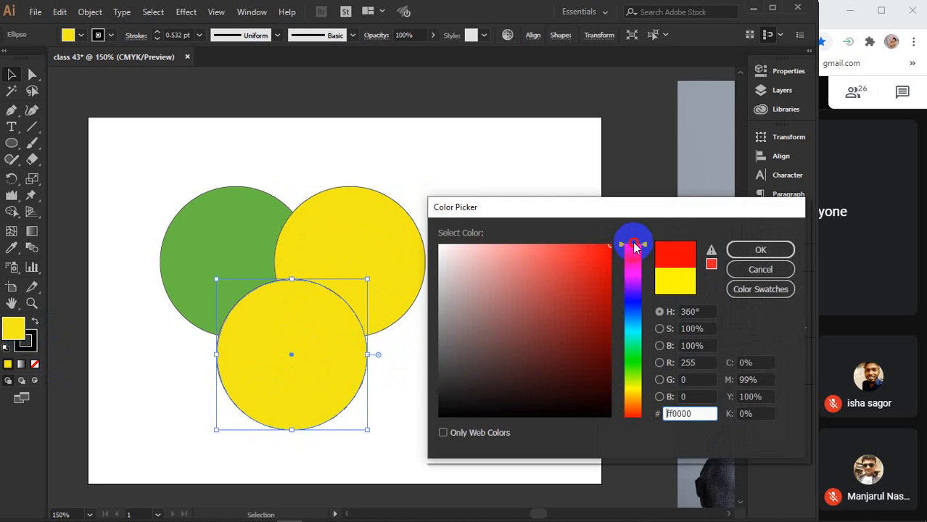
click(760, 249)
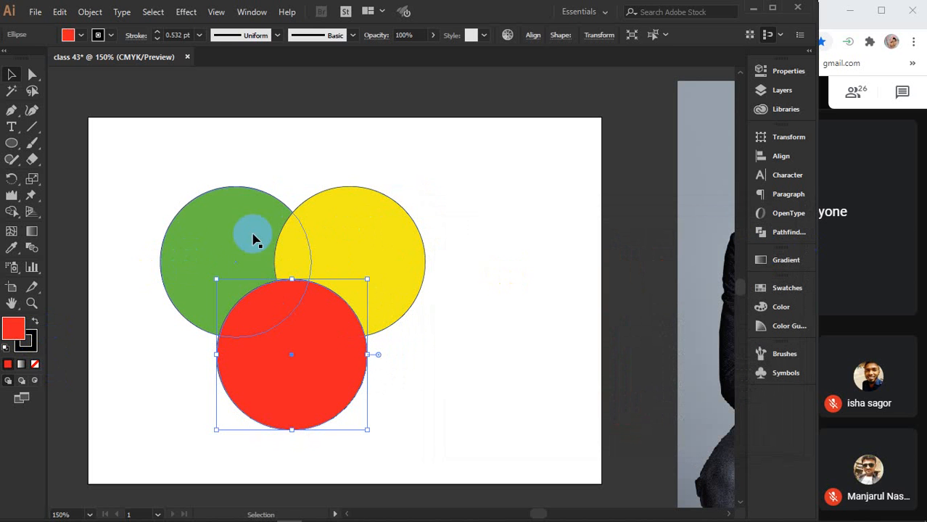
- Change the fill of the yellow circle to blue
click(351, 238)
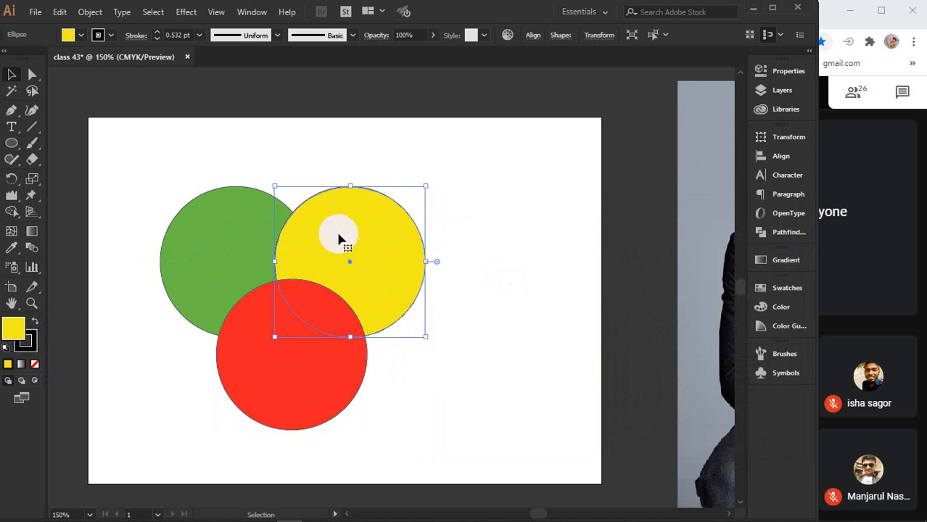
double_click(13, 328)
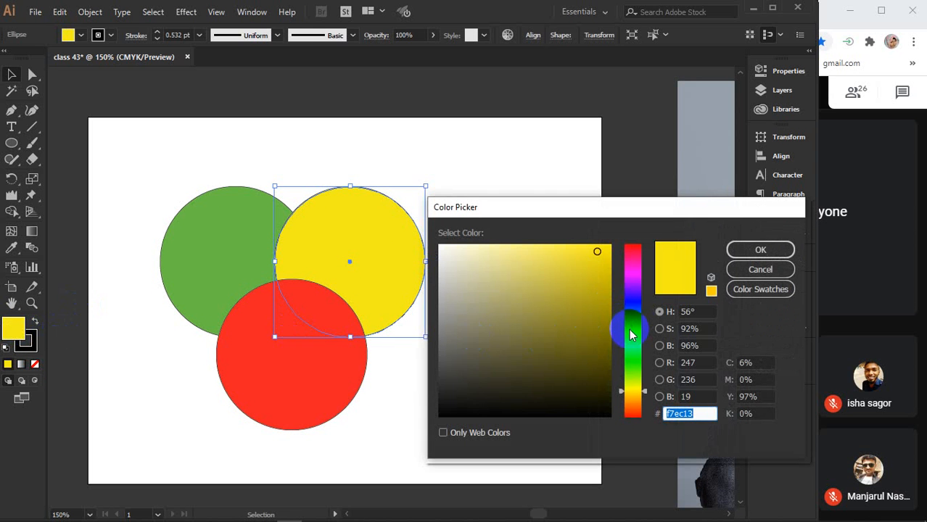
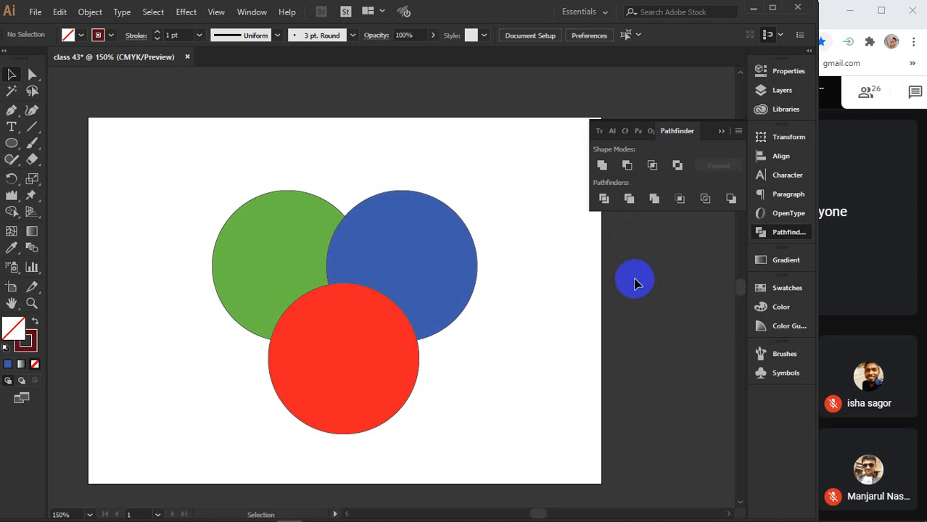
click(599, 166)
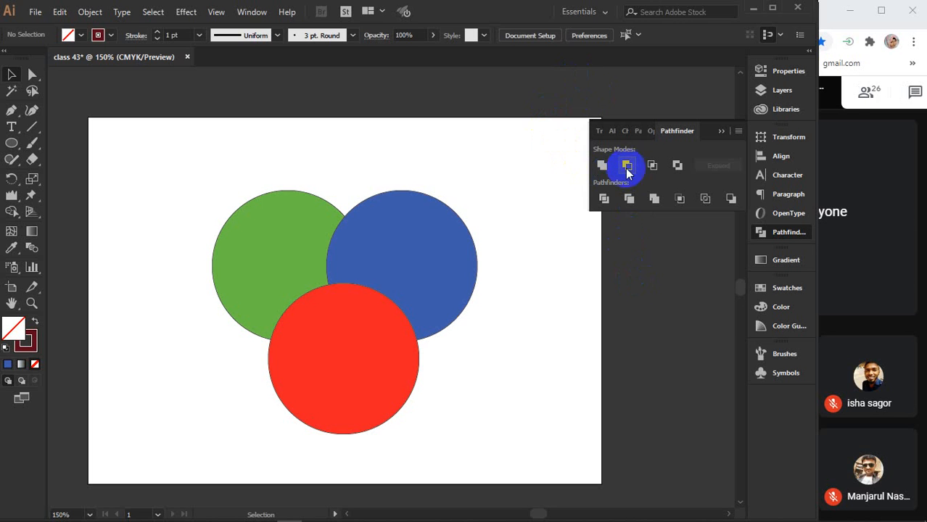
click(627, 166)
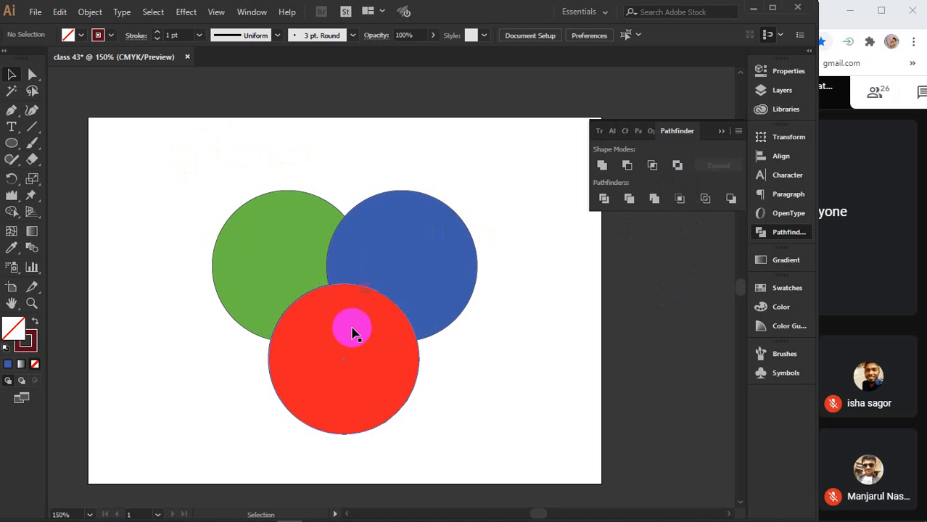
click(204, 161)
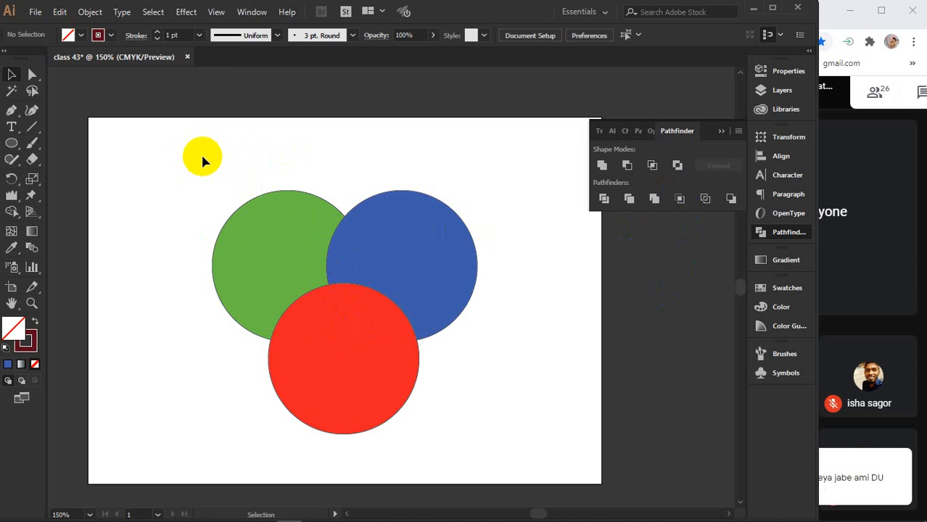
- Narrow the Illustrator window, read the Google Meet chat messages, and return to Illustrator
drag(817, 439, 781, 454)
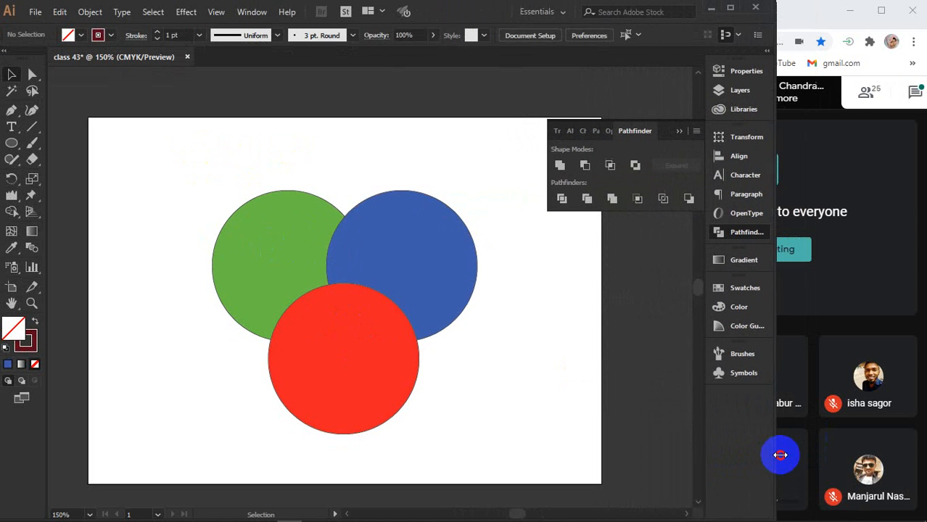
click(906, 101)
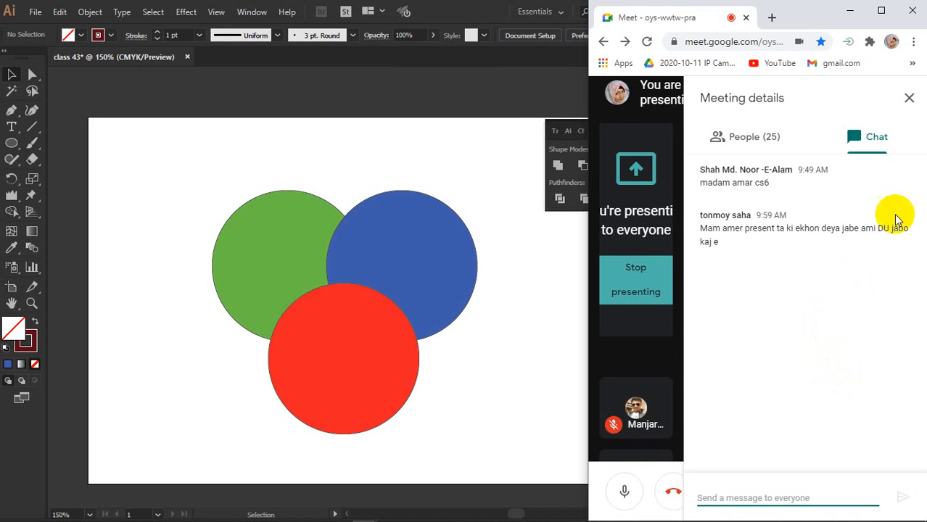
click(908, 103)
click(457, 135)
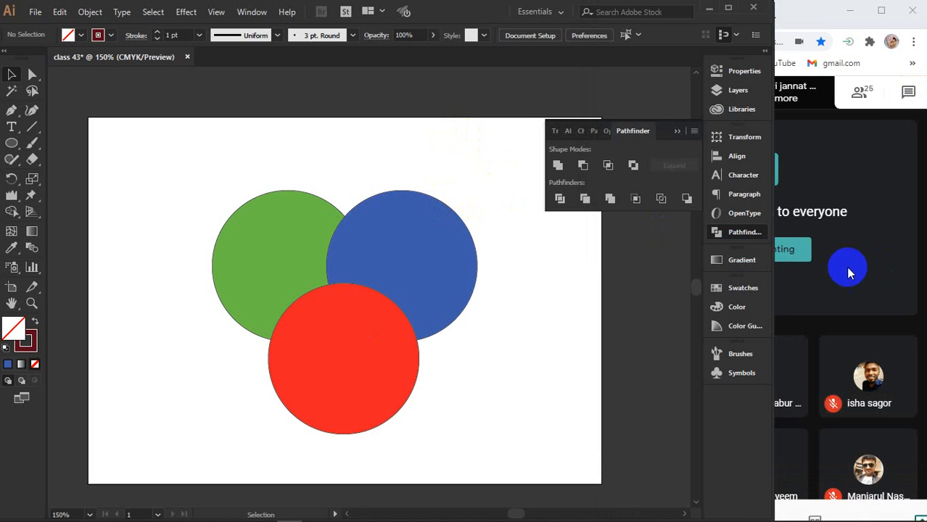
- Look through the Google Meet participant list, and return to Illustrator with its window widened again
click(860, 92)
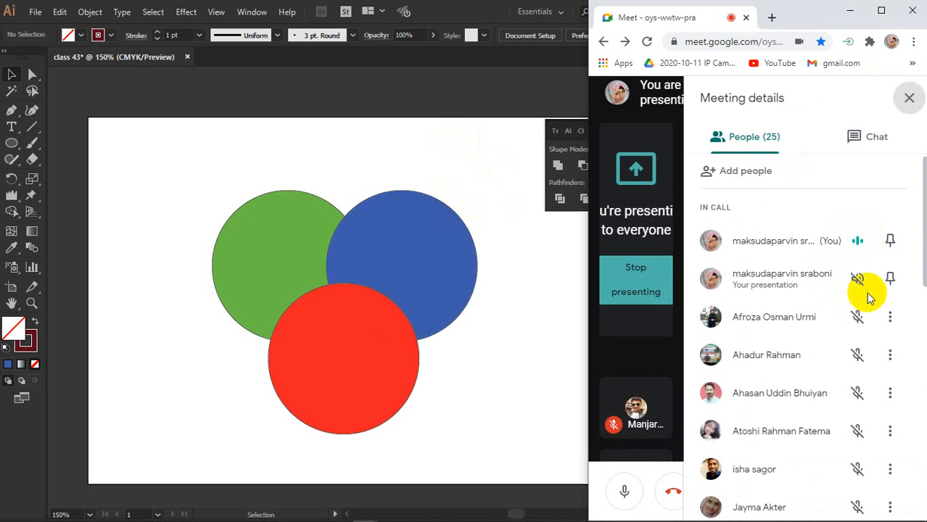
scroll(870, 297, down, 5)
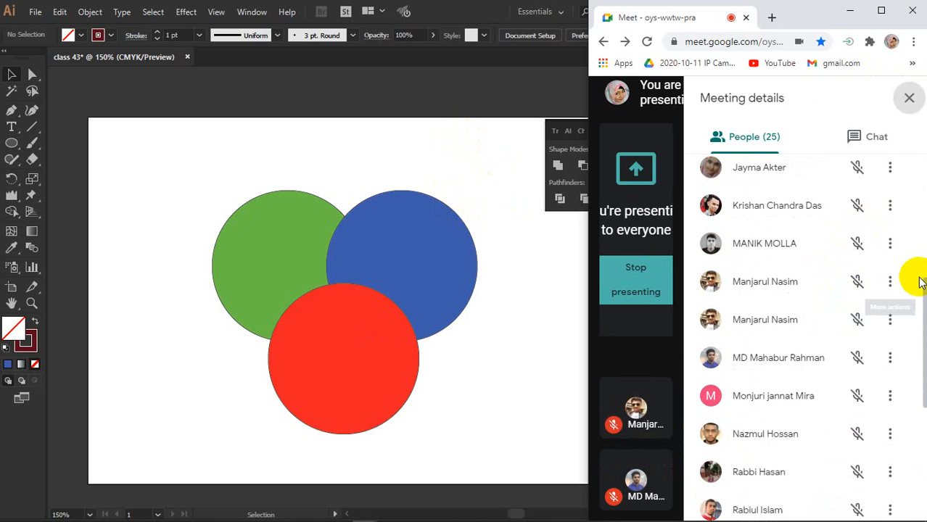
scroll(915, 285, down, 4)
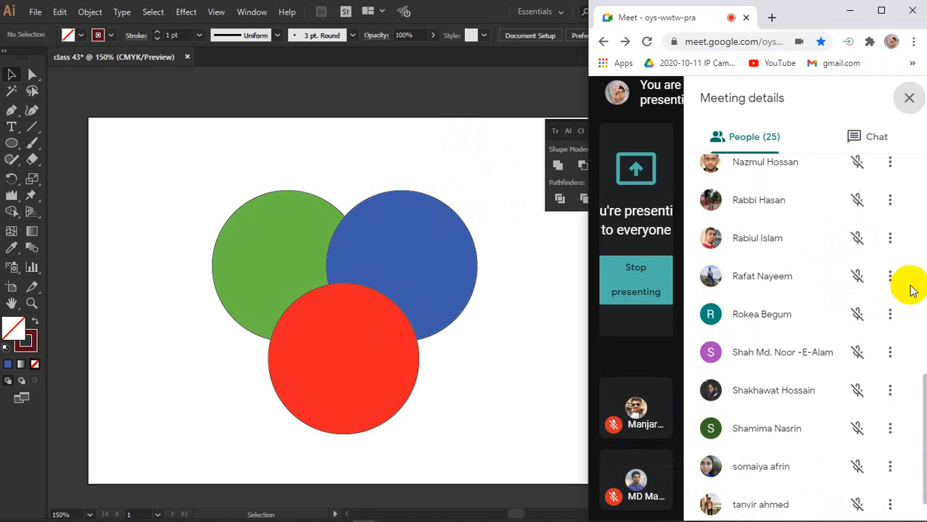
scroll(913, 288, down, 1)
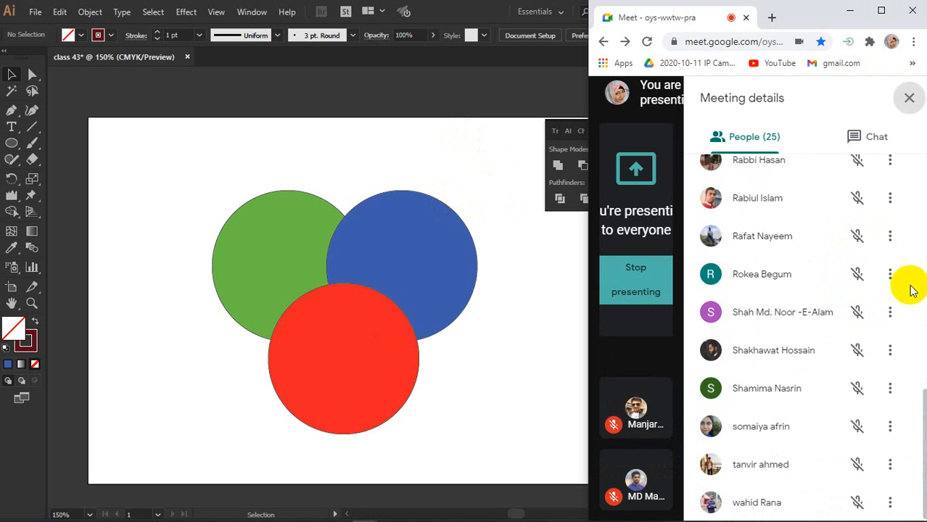
scroll(913, 290, up, 10)
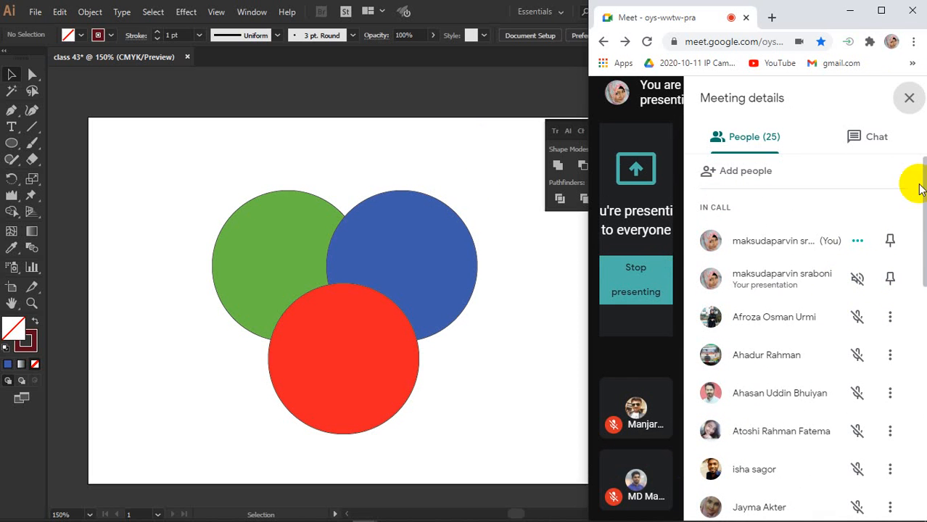
click(909, 97)
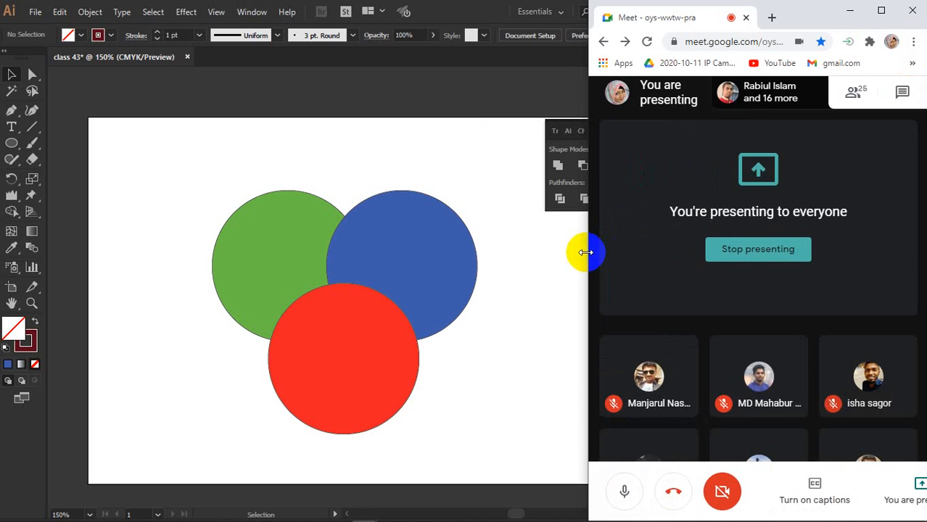
click(472, 136)
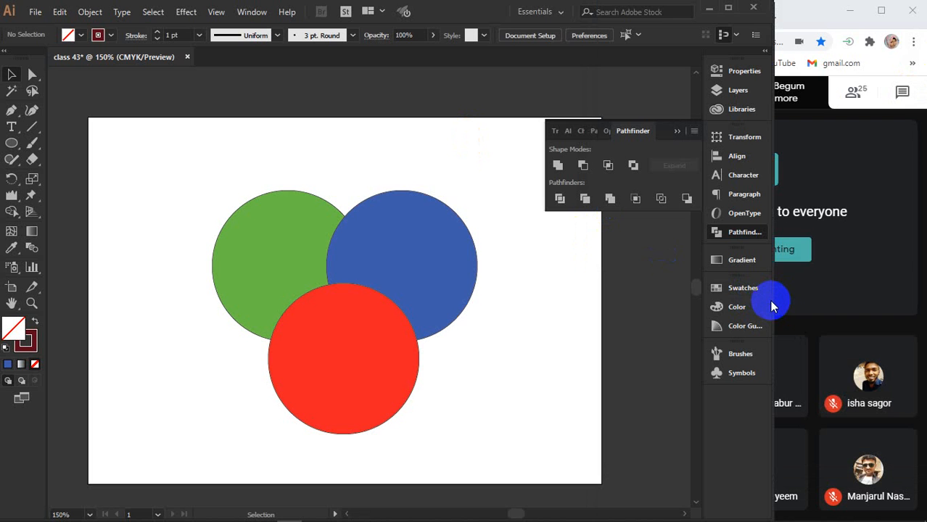
drag(771, 301, 830, 311)
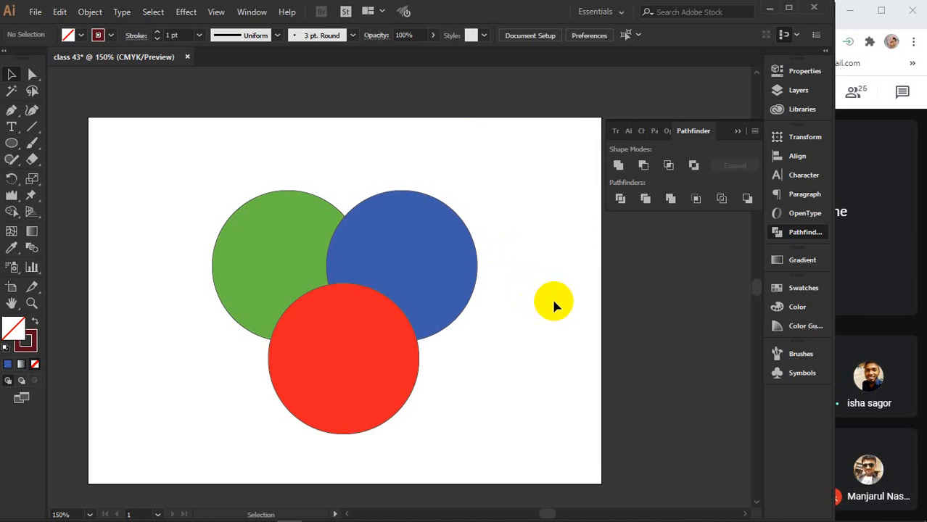
- Merge the three overlapping circles into one shape with the Pathfinder's Unite mode, and undo the merge
drag(190, 166, 468, 409)
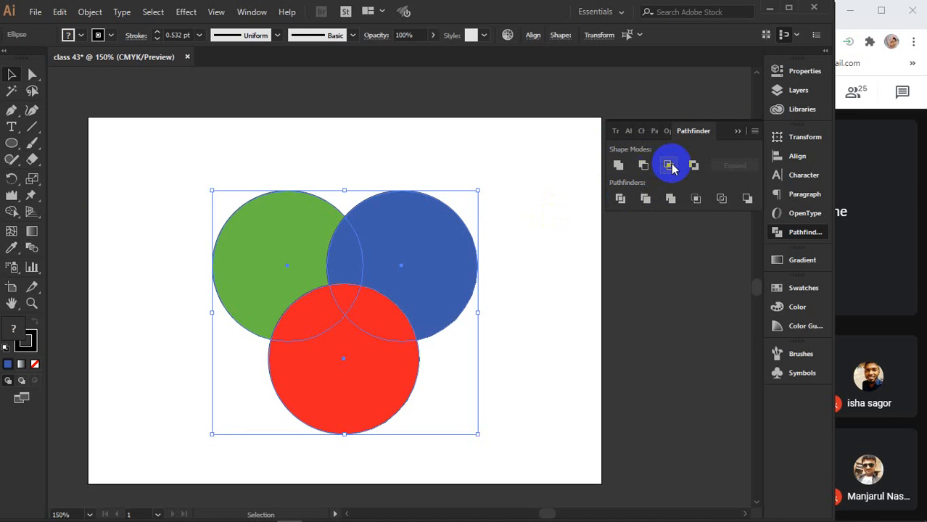
click(618, 167)
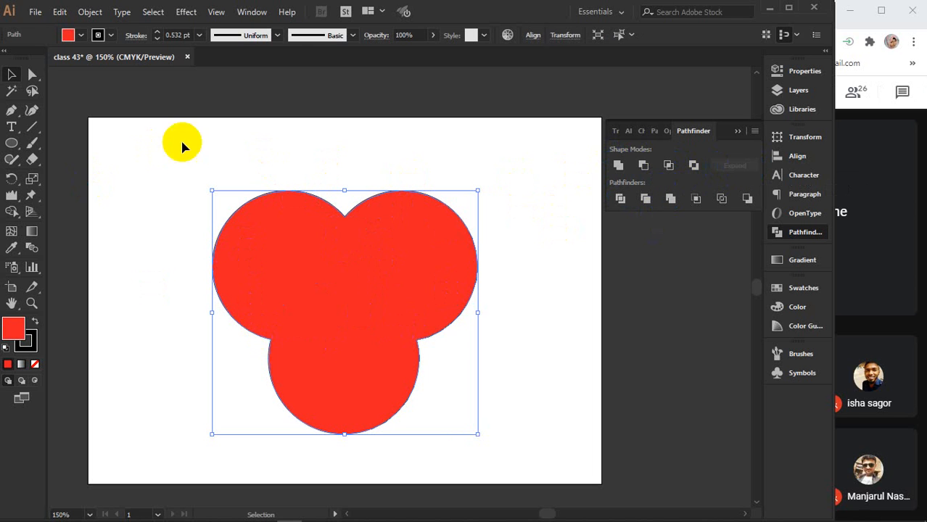
click(273, 229)
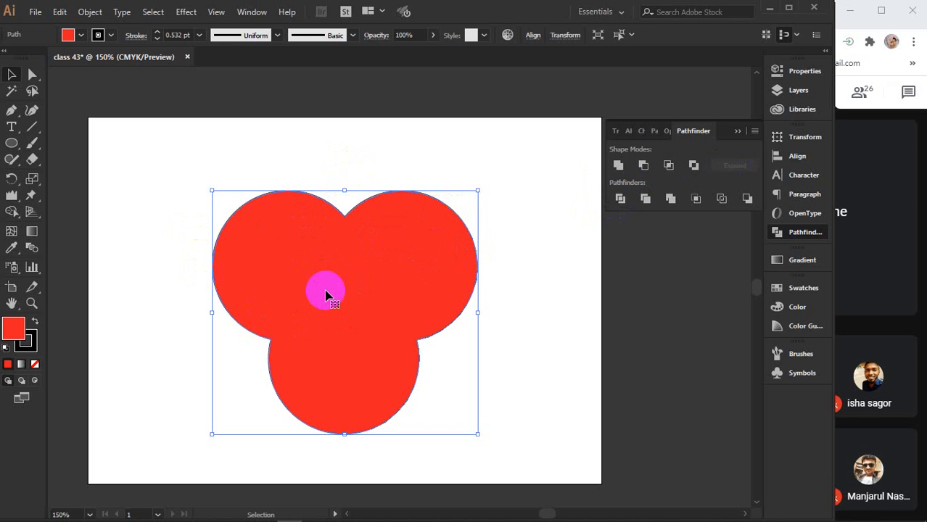
key(ctrl+z)
key(ctrl+z)
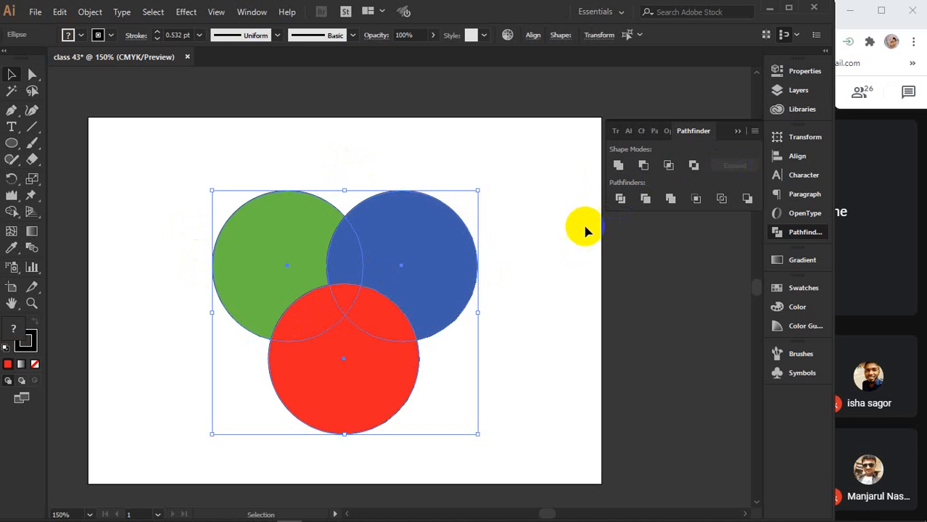
- Unite the three circles as an editable compound shape, expand it into a single path, and shift the path slightly on the artboard
alt+click(617, 166)
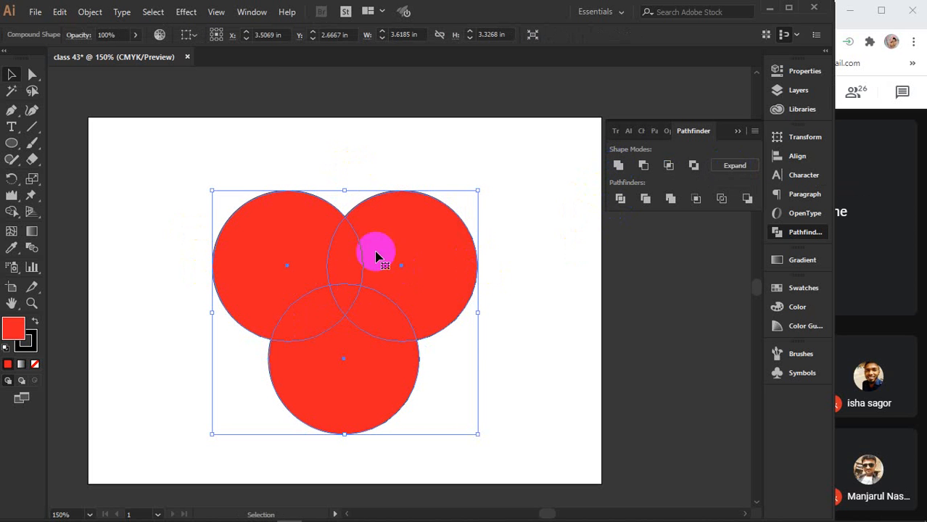
click(732, 165)
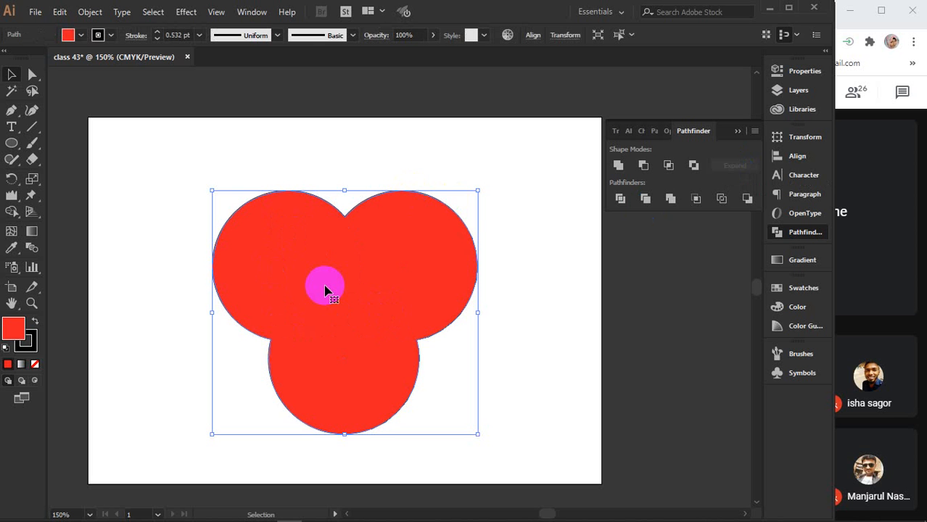
drag(460, 240, 421, 245)
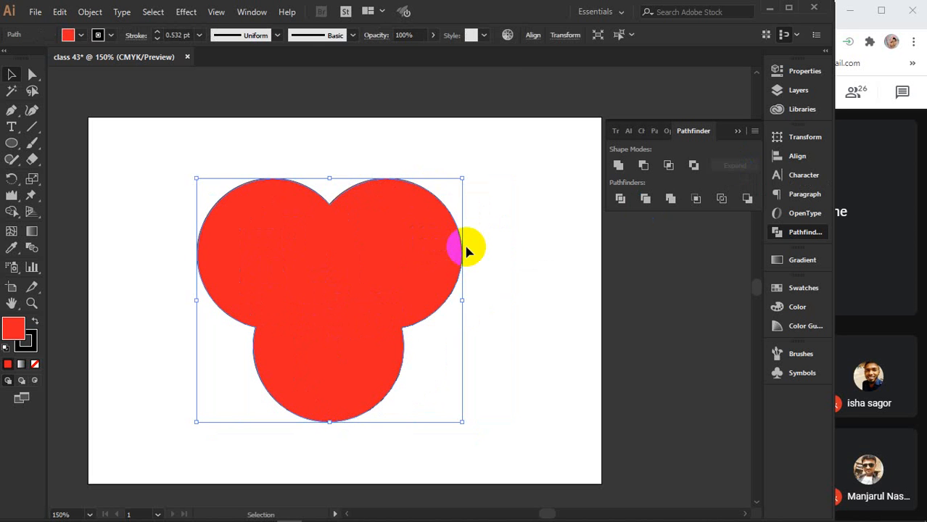
- Undo the move, the expansion and the compound shape to restore the separate green, blue and red circles
key(a)
key(ctrl+z)
key(ctrl+z)
key(ctrl+z)
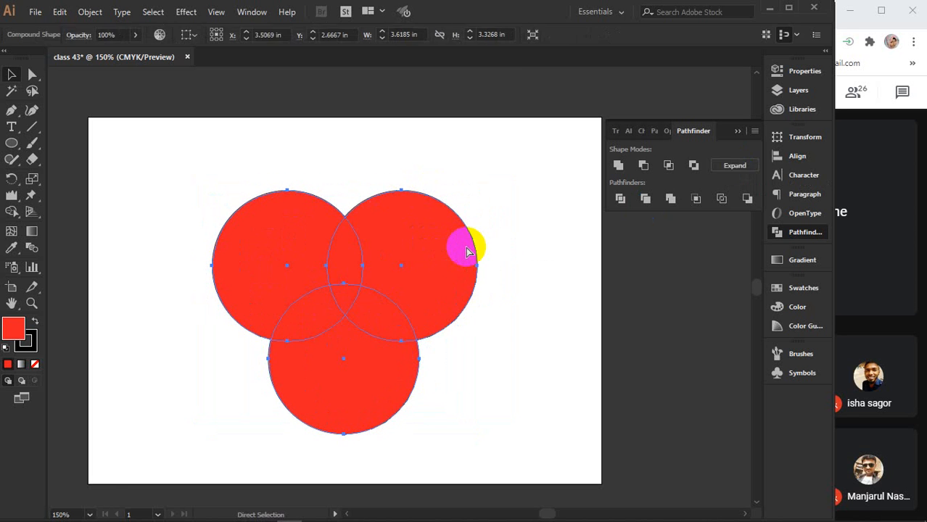
key(ctrl+z)
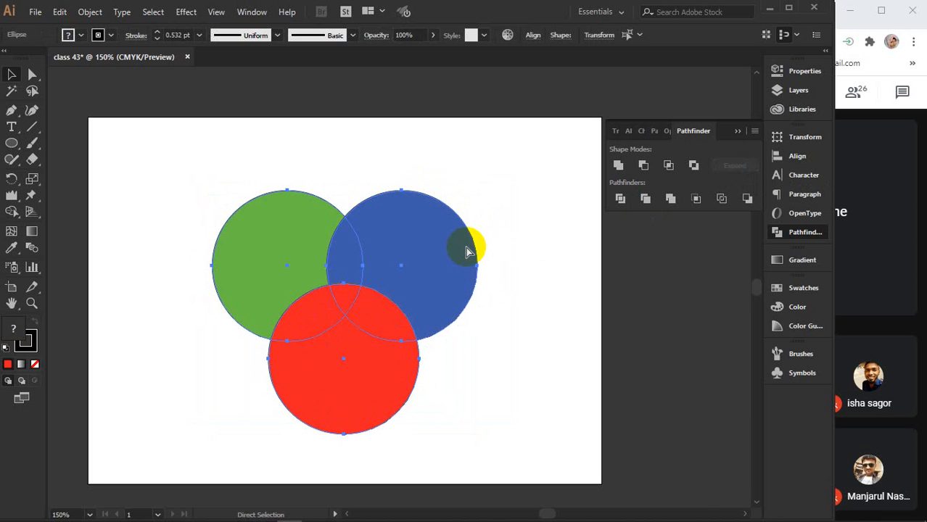
key(ctrl+z)
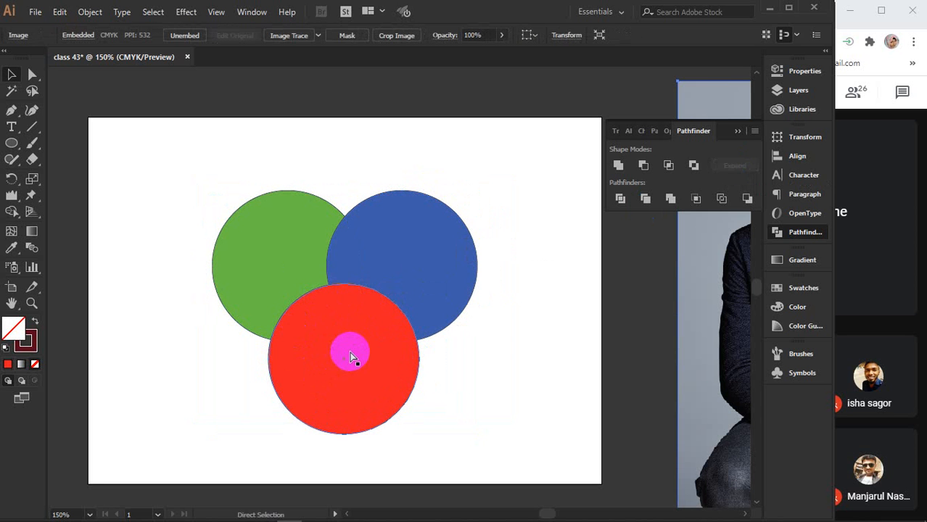
key(ctrl+z)
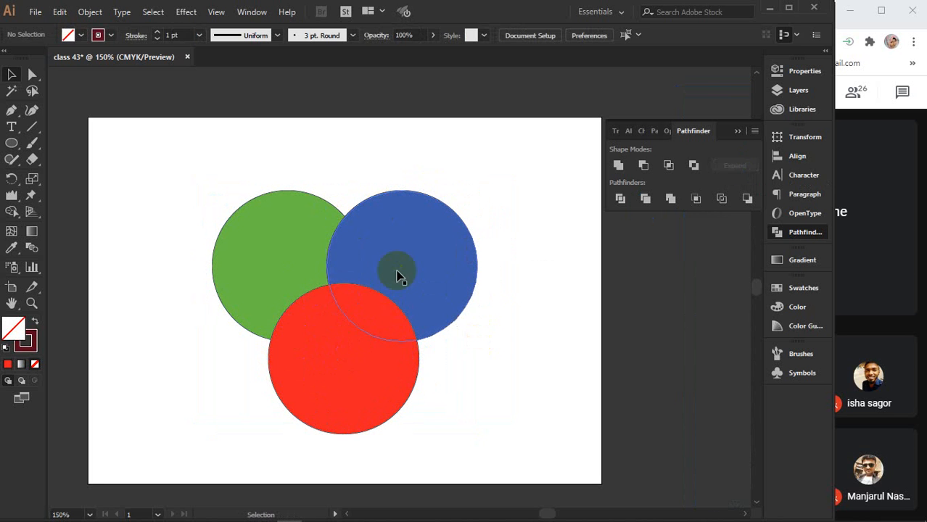
- Subtract the blue and red circles from the green one as a Minus Front compound shape, and expand it
drag(258, 163, 419, 348)
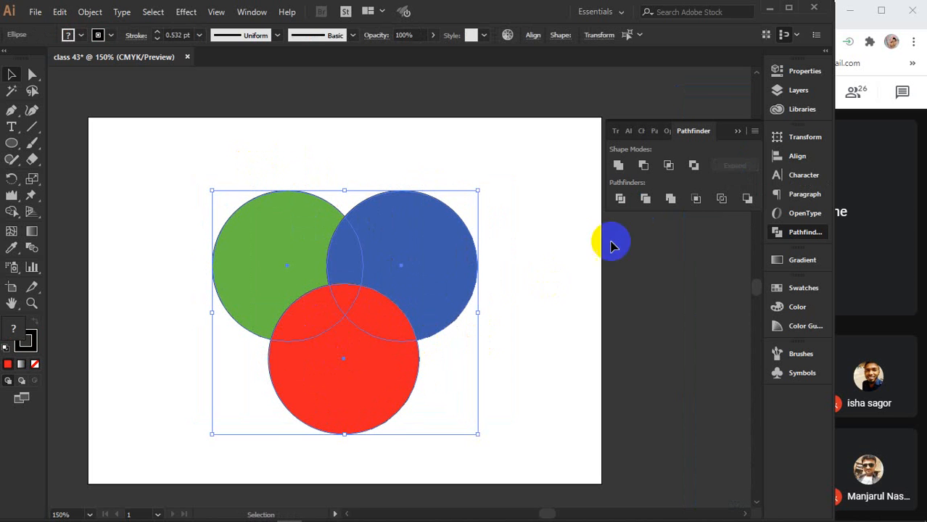
click(644, 166)
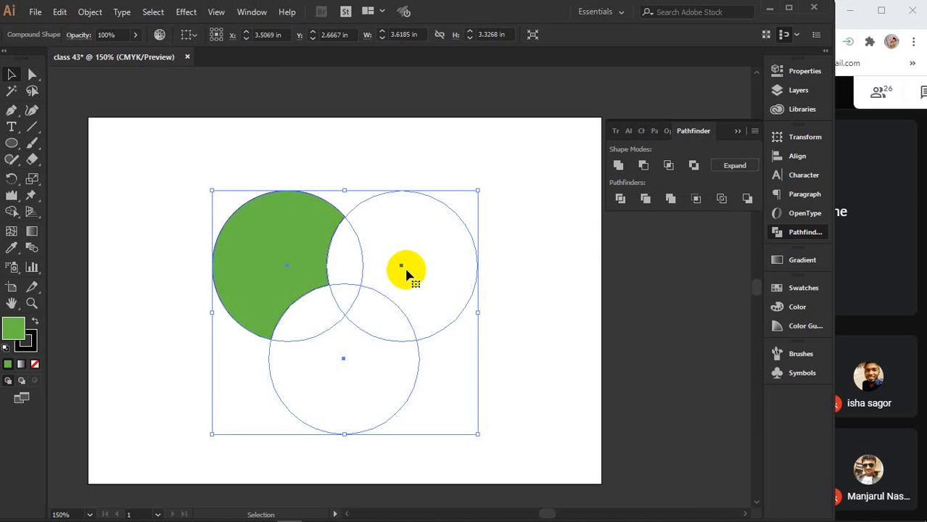
click(275, 228)
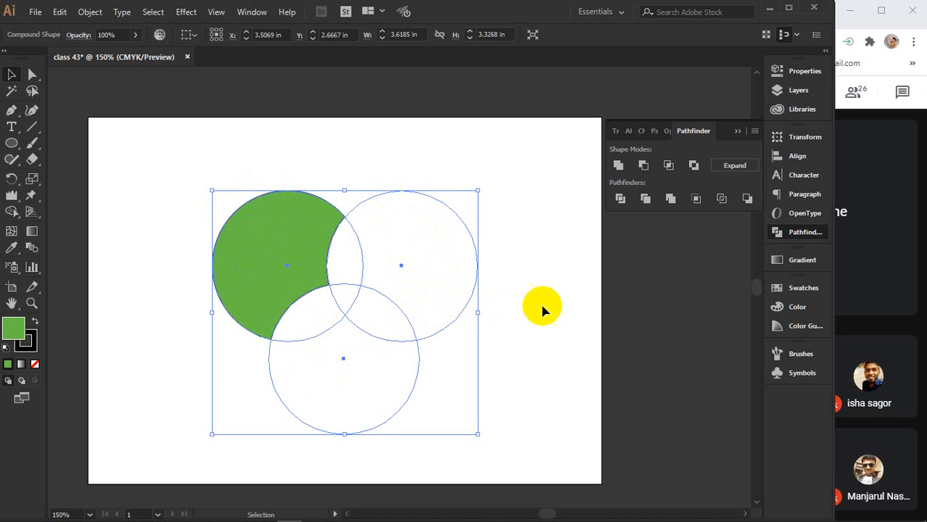
click(736, 169)
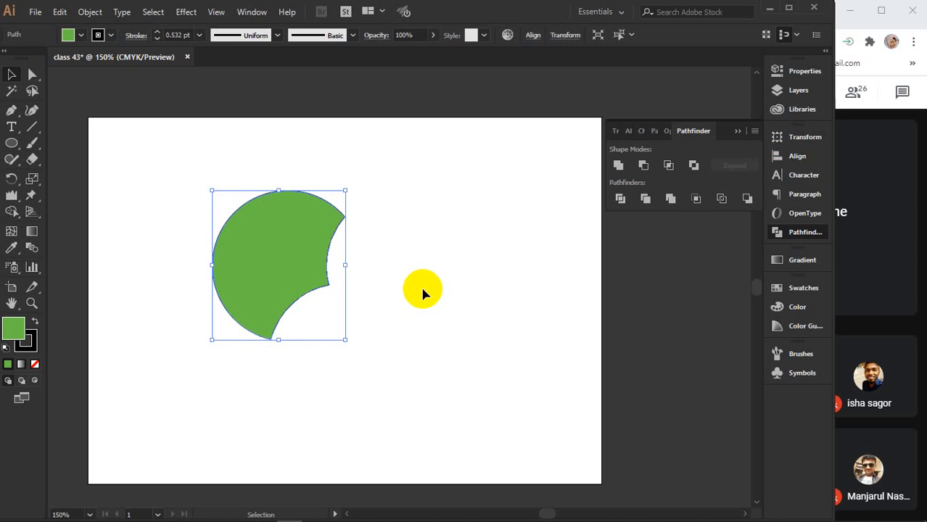
- Undo the expanded Minus Front shape to restore the three circles, and deselect them
key(a)
key(ctrl+z)
key(ctrl+z)
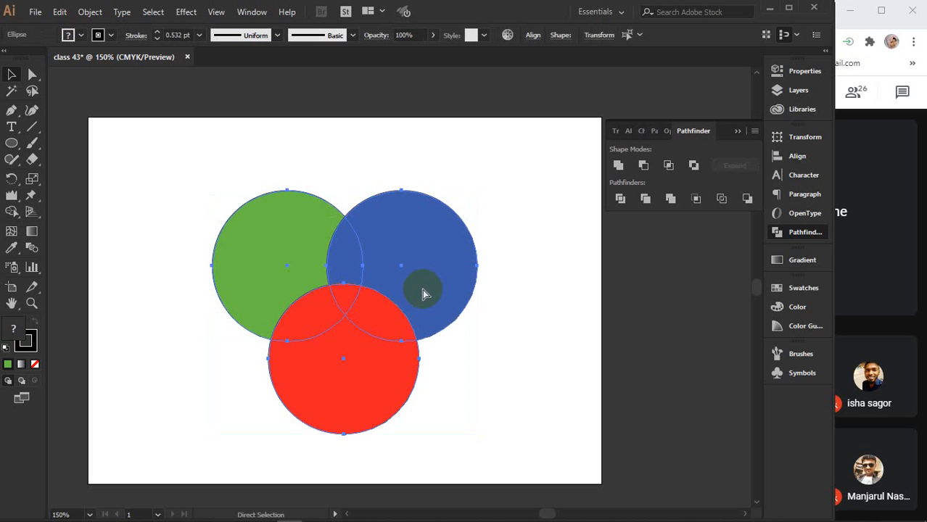
key(v)
click(535, 323)
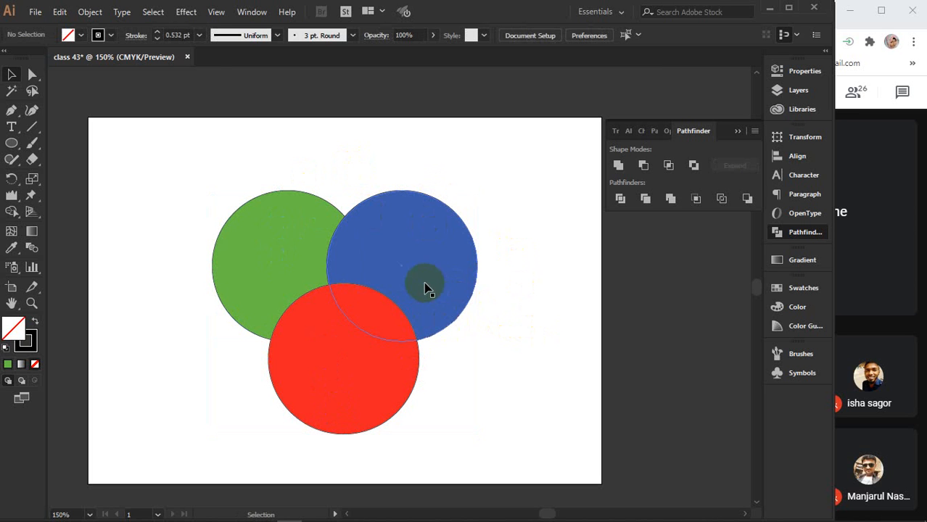
- Select the three circles and reduce them to their common area with the Intersect shape mode twice, undoing it each time
drag(256, 178, 404, 331)
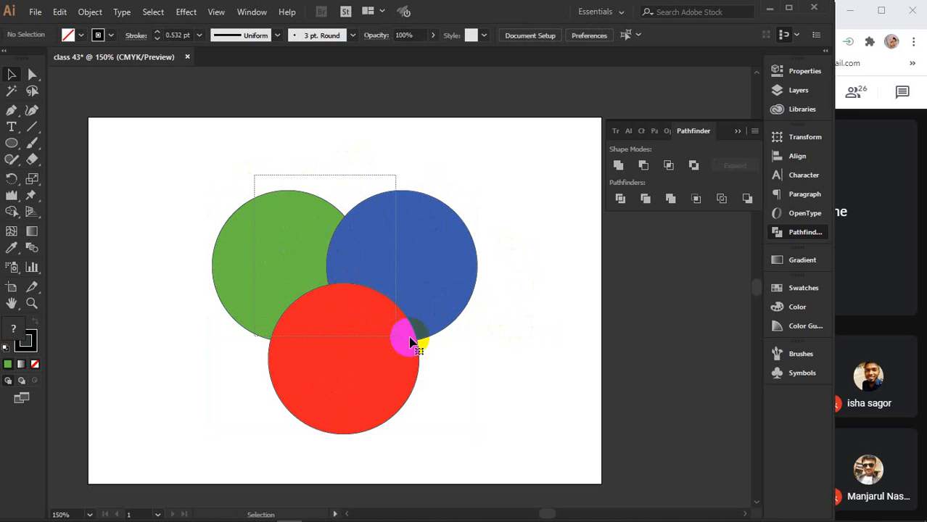
click(669, 167)
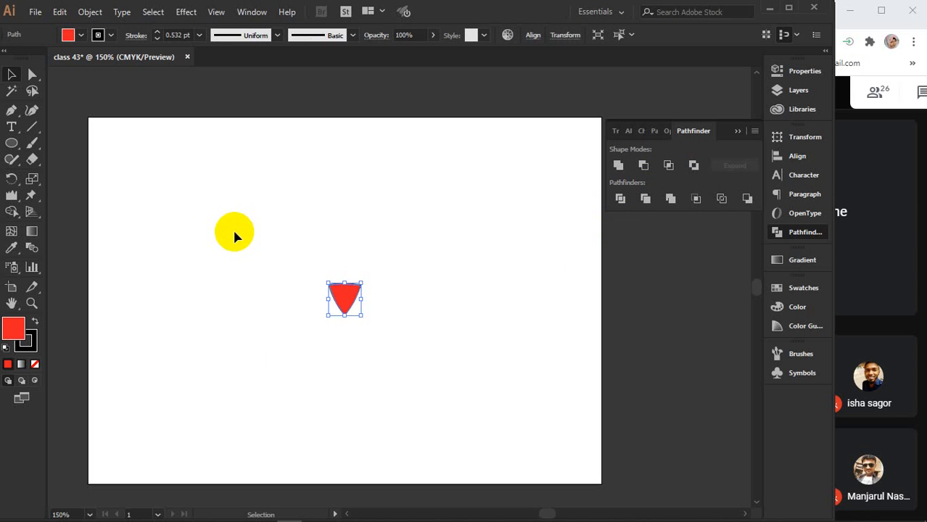
key(ctrl+z)
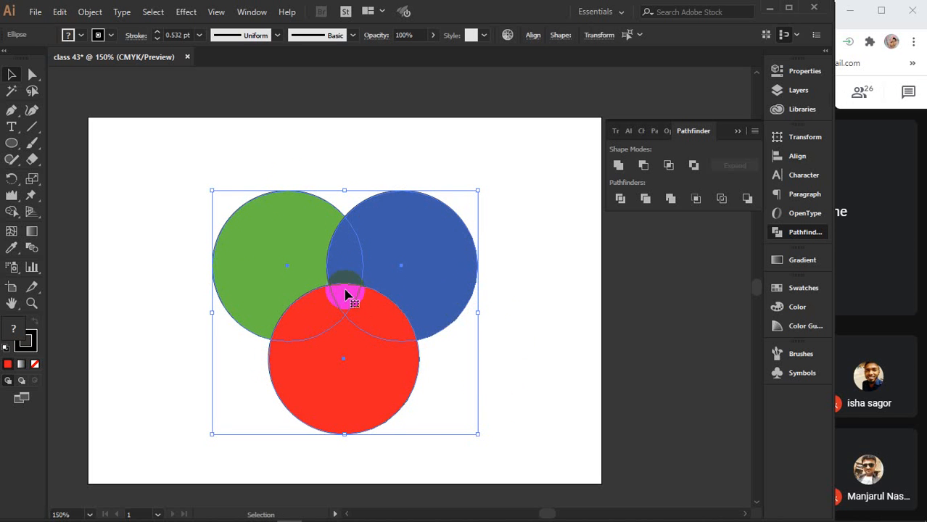
click(668, 166)
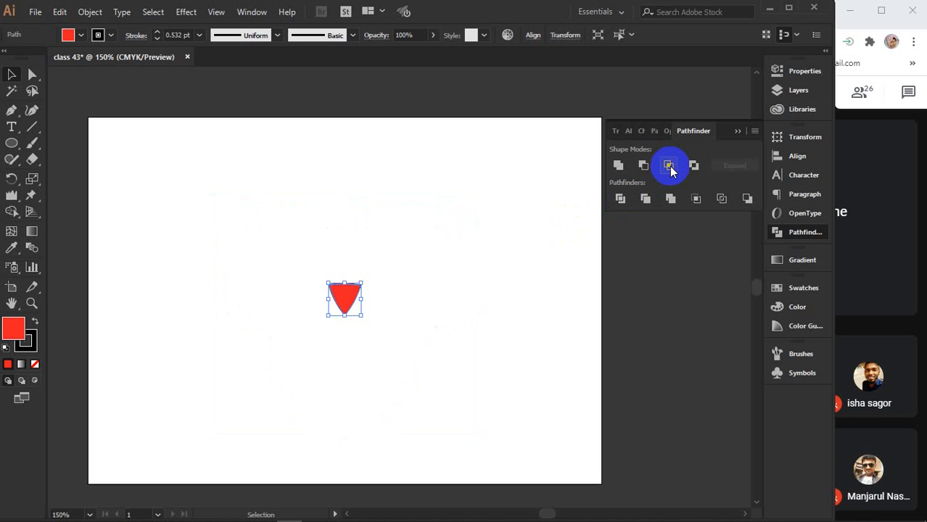
key(ctrl+z)
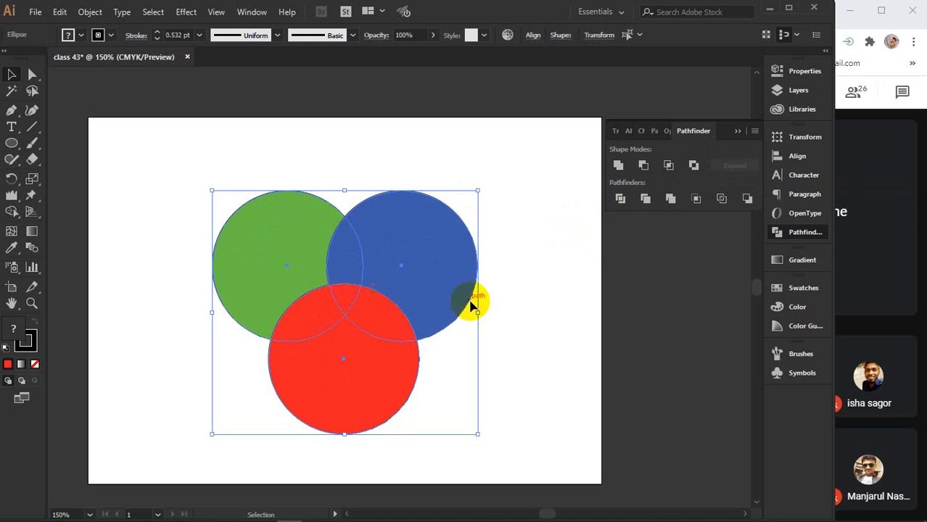
- Apply the Exclude shape mode to the three circles, undo it to restore the separate colours, and deselect them
click(694, 166)
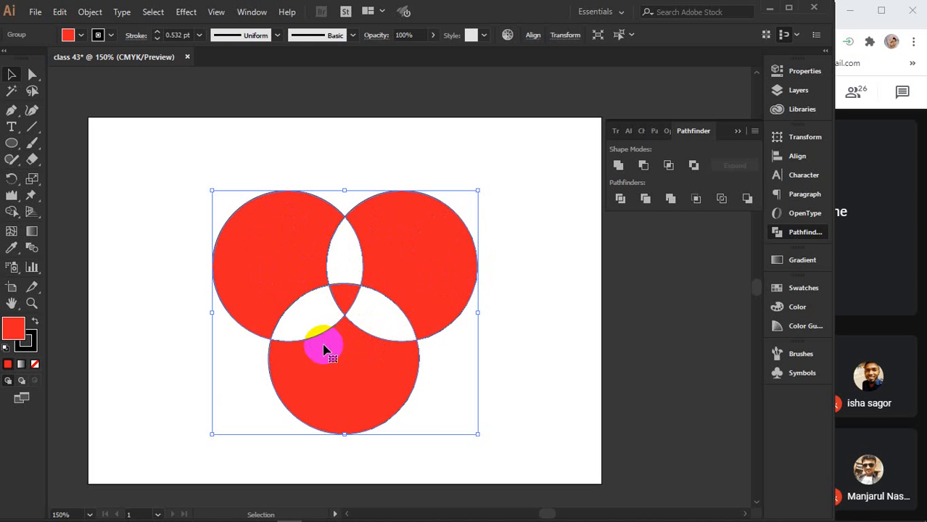
key(ctrl+z)
key(ctrl+z)
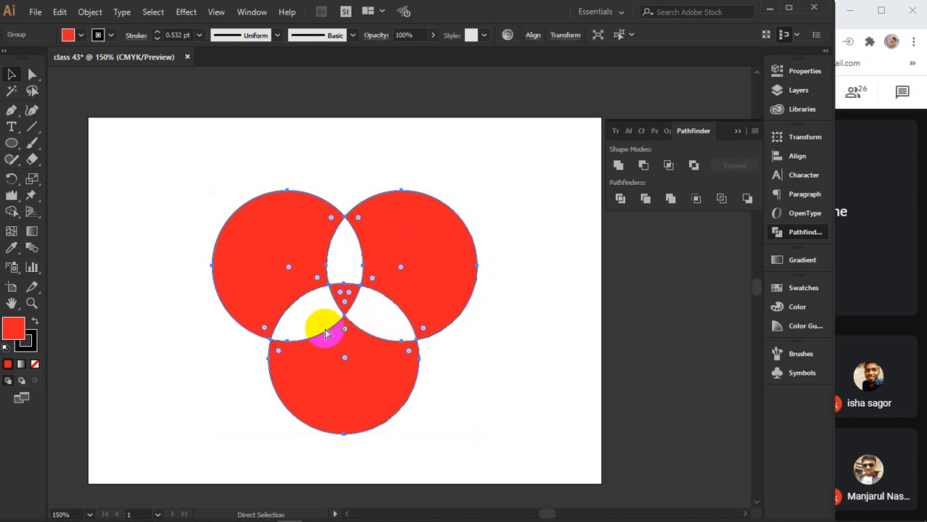
click(531, 308)
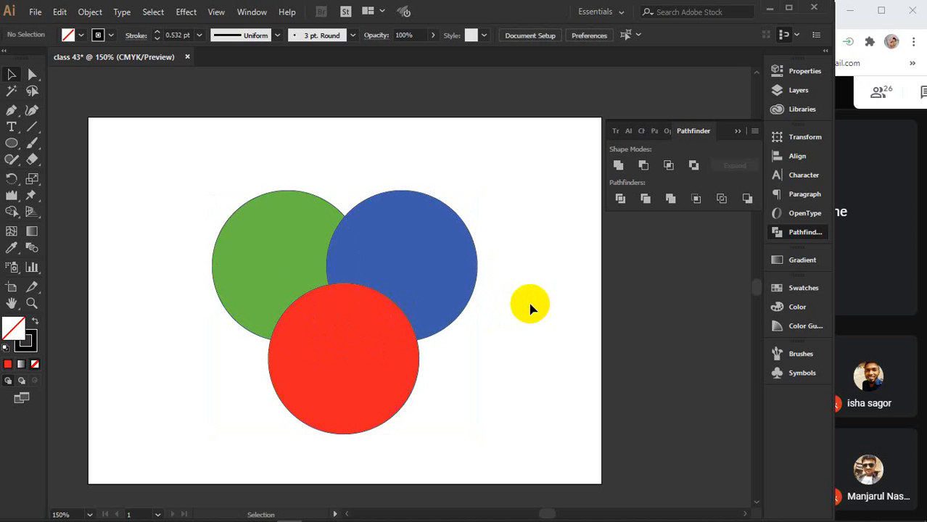
- Replace the three circles with a single red-filled circle in the upper middle of the artboard
drag(219, 195, 450, 394)
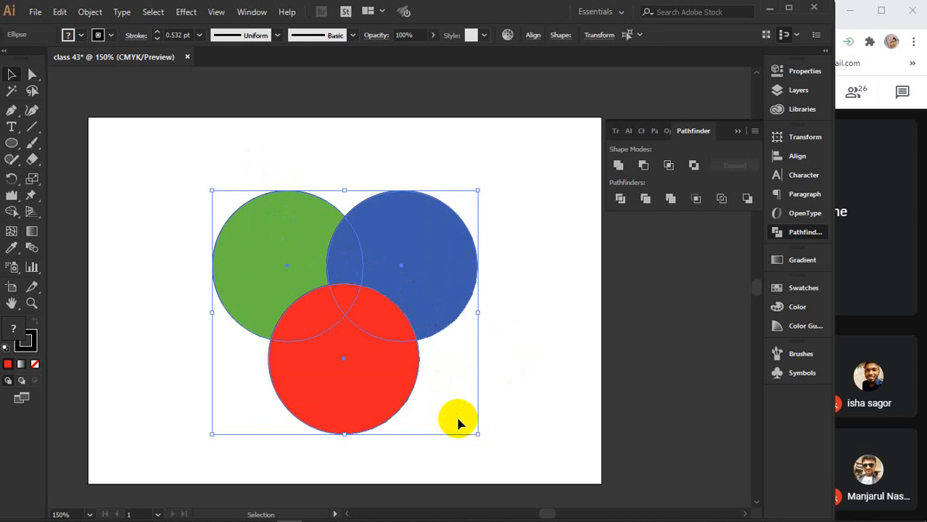
key(Delete)
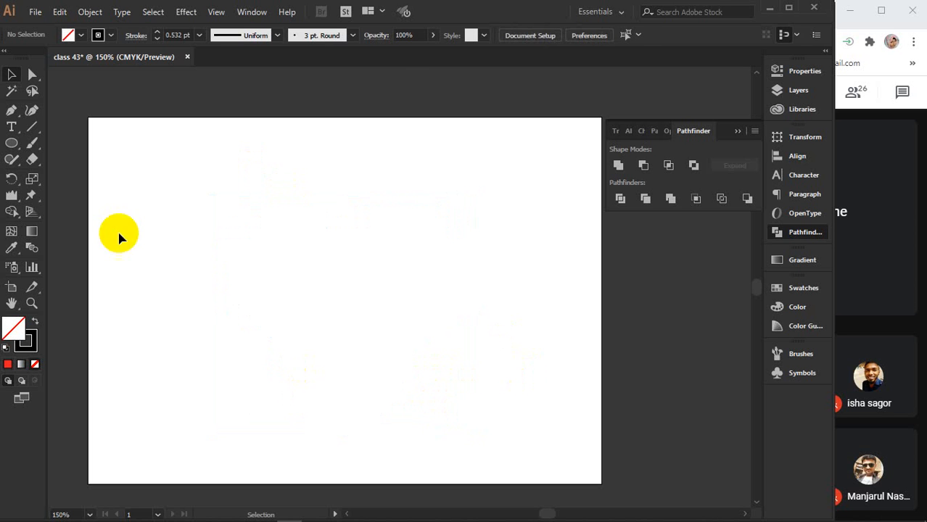
click(11, 143)
mouse_move(255, 203)
mouse_down()
mouse_move(328, 303)
mouse_move(408, 359)
mouse_move(422, 315)
mouse_up()
key(space)
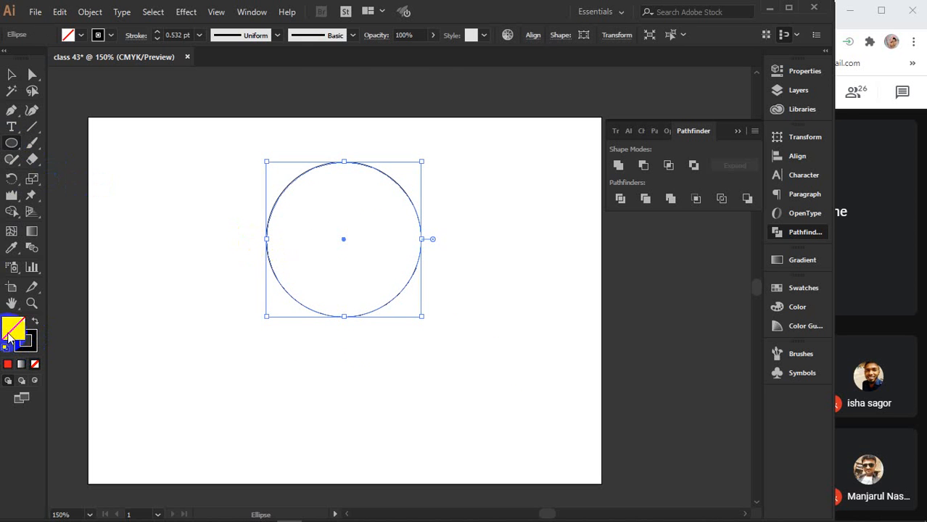
click(8, 364)
click(10, 72)
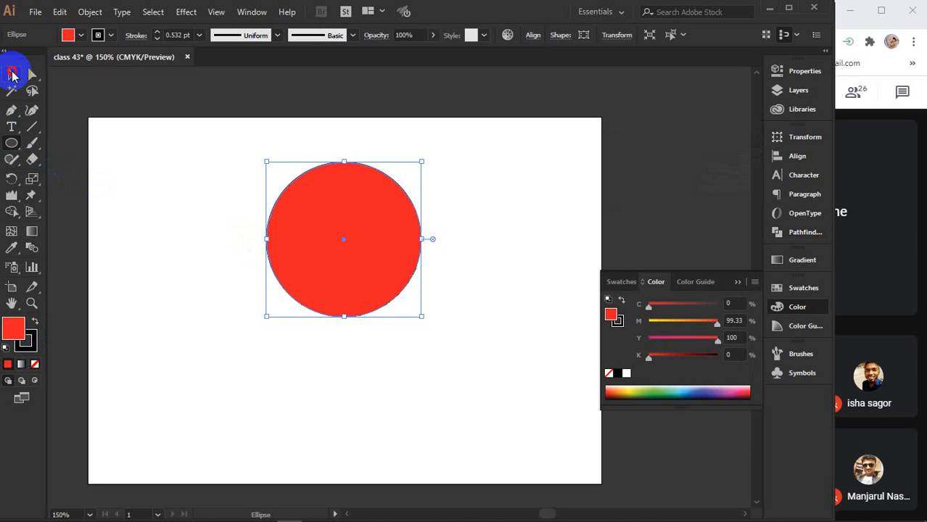
click(737, 283)
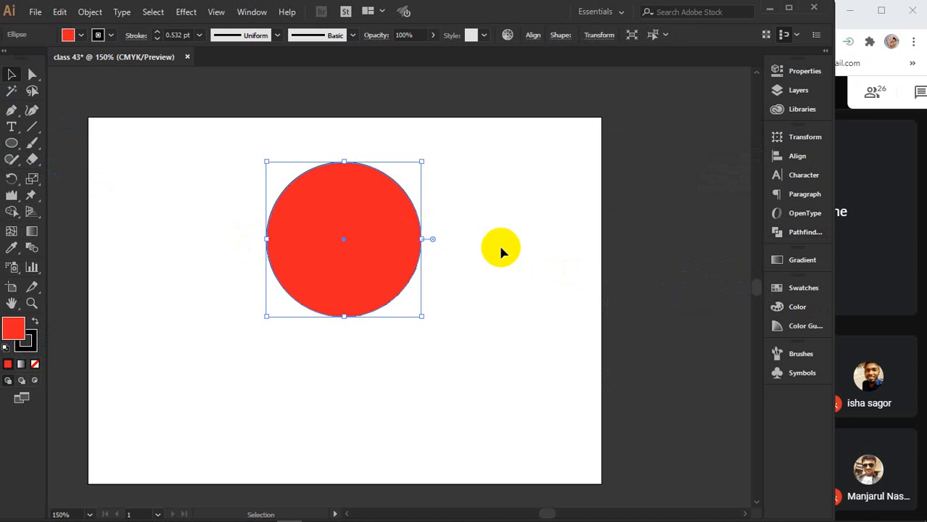
- Set up a rotation of the red circle about its bottom anchor point with an angle of 360/6 and the preview enabled
click(9, 180)
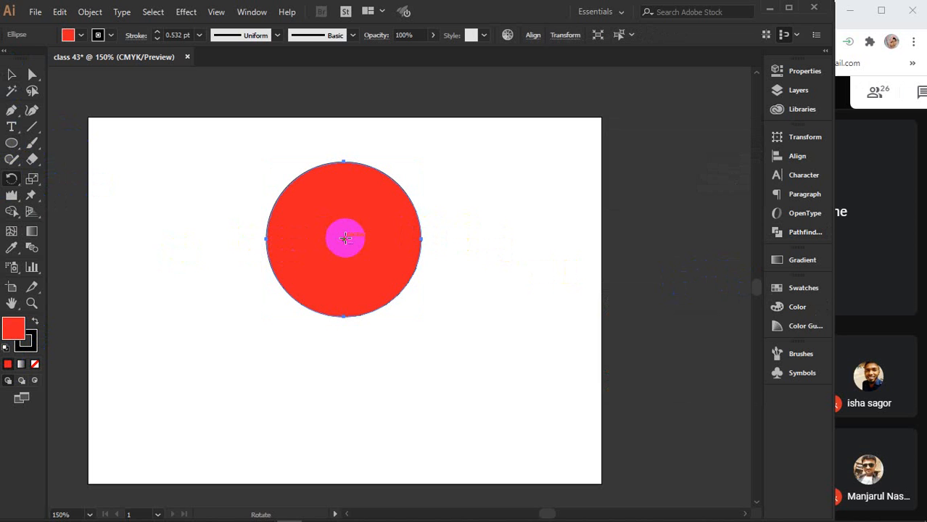
alt+click(342, 316)
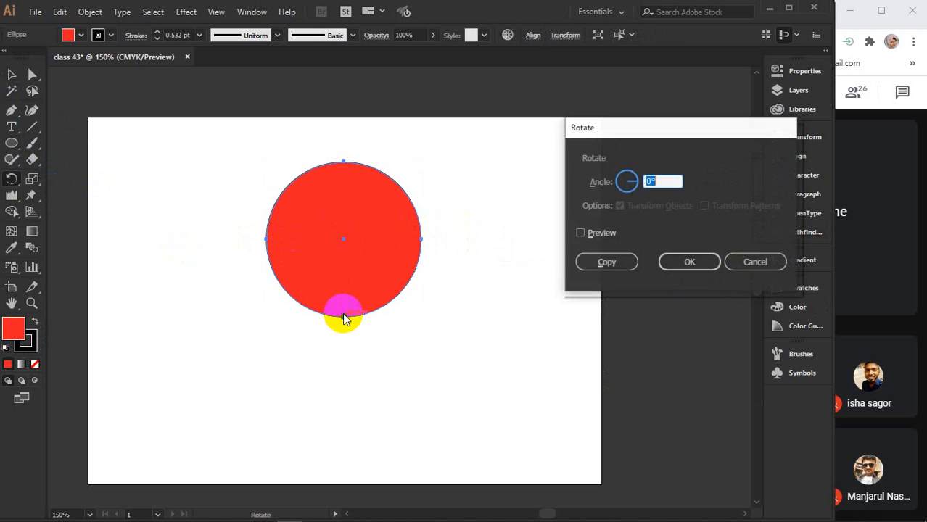
click(602, 234)
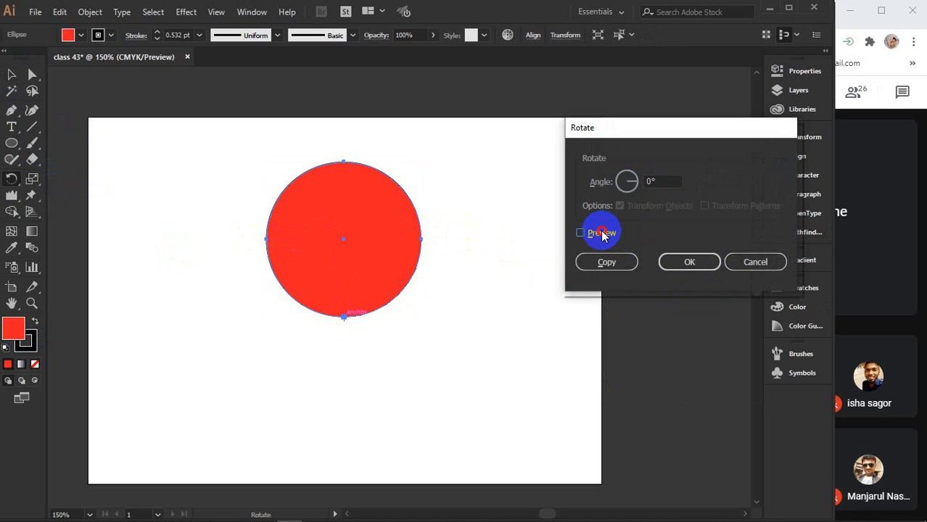
drag(681, 182, 646, 182)
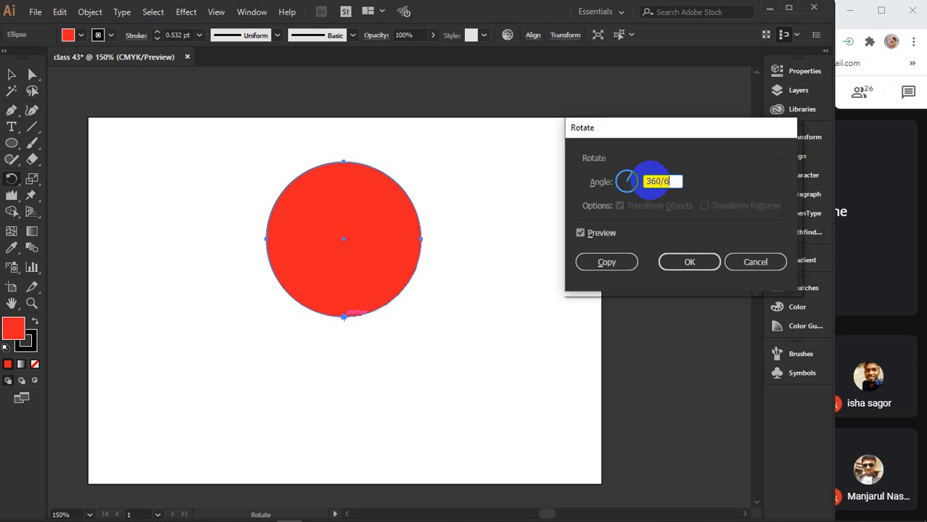
click(585, 233)
click(585, 233)
click(585, 233)
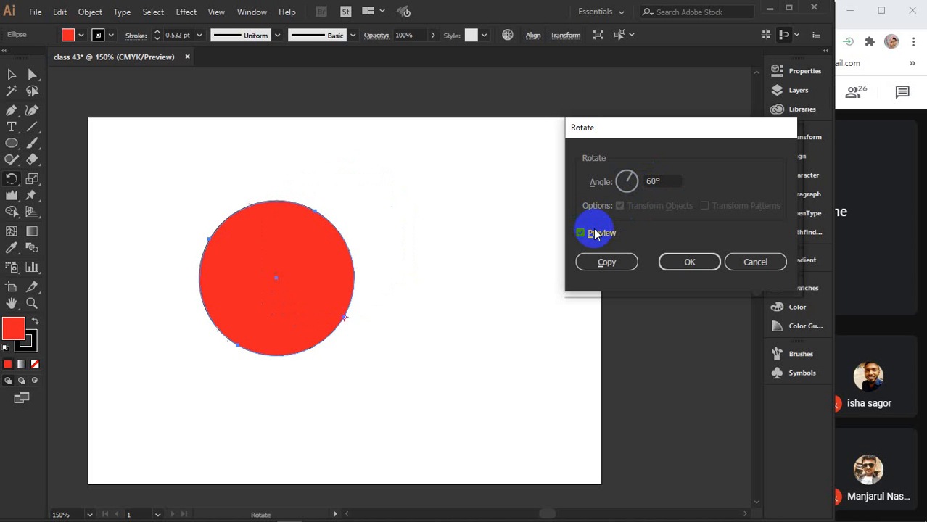
- Create a copy of the red circle rotated 60° and repeat the transformation until six circles form a ring
click(602, 262)
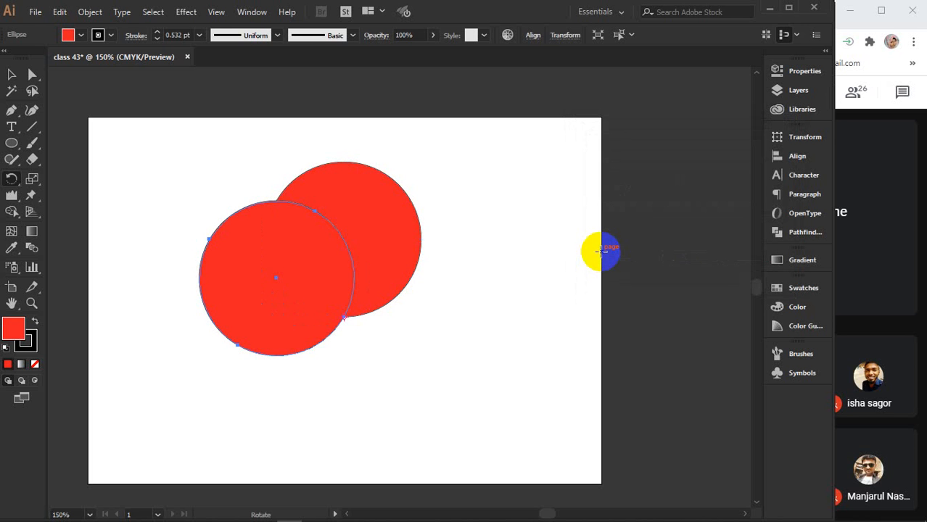
key(ctrl+d)
key(ctrl+d)
key(ctrl+d)
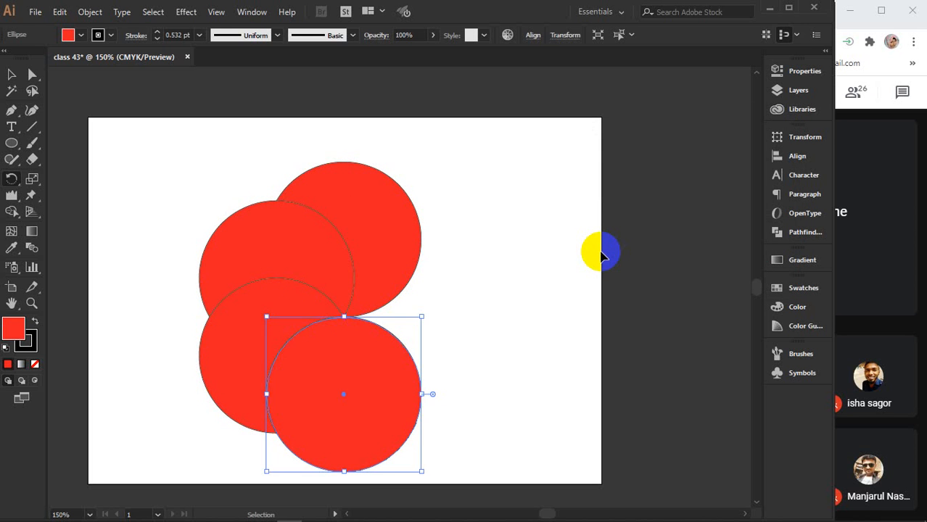
key(ctrl+d)
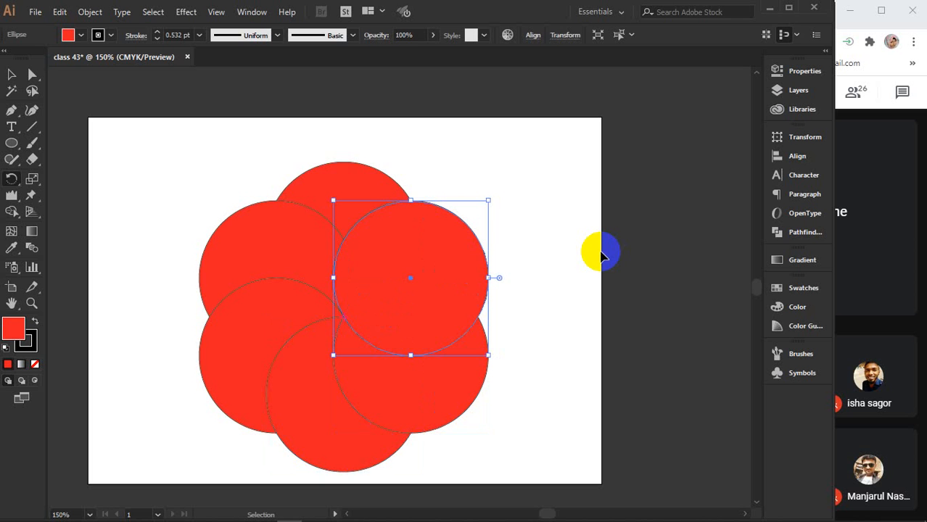
key(r)
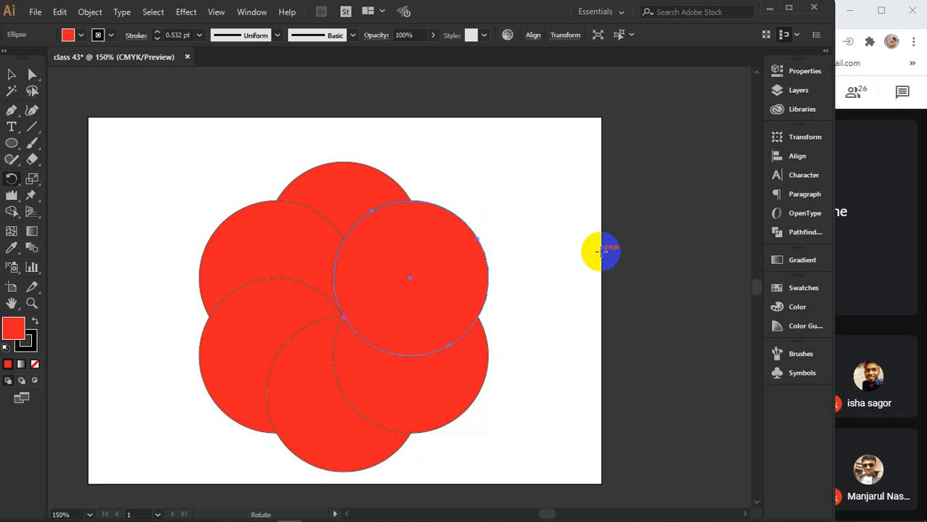
click(10, 76)
click(444, 149)
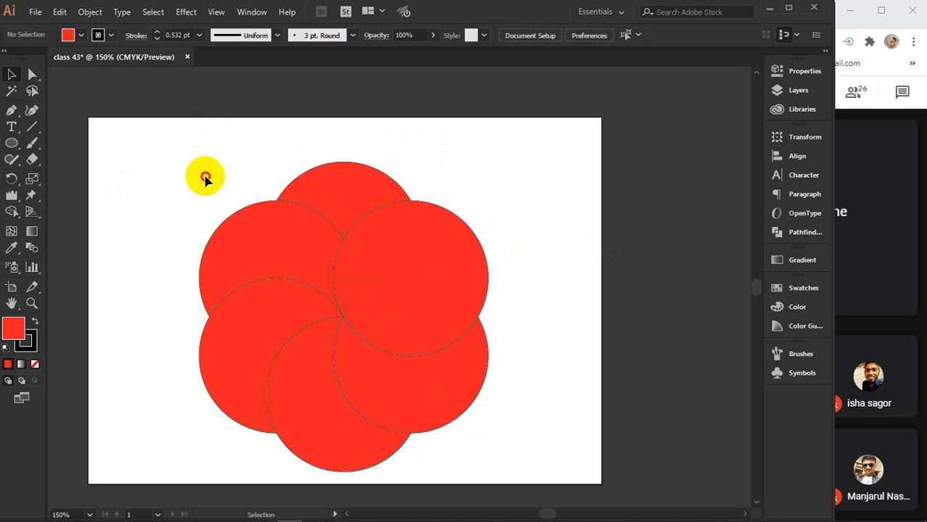
- Remove the fill from all six circles, leaving only their outlines
drag(196, 166, 516, 428)
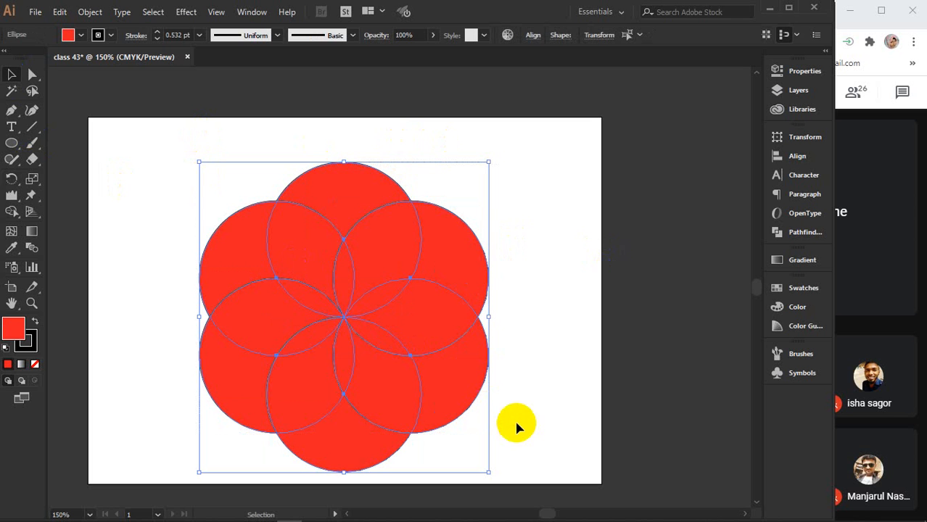
click(35, 365)
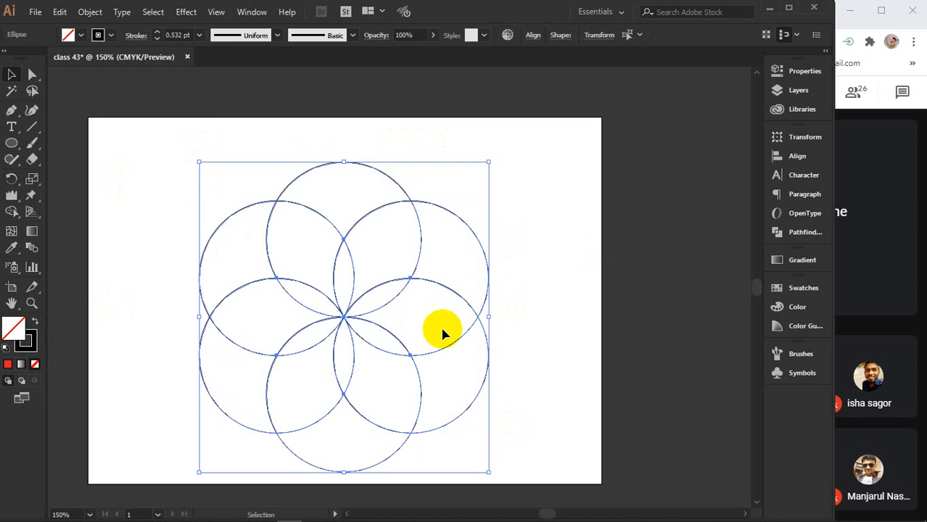
drag(491, 330, 520, 306)
click(576, 239)
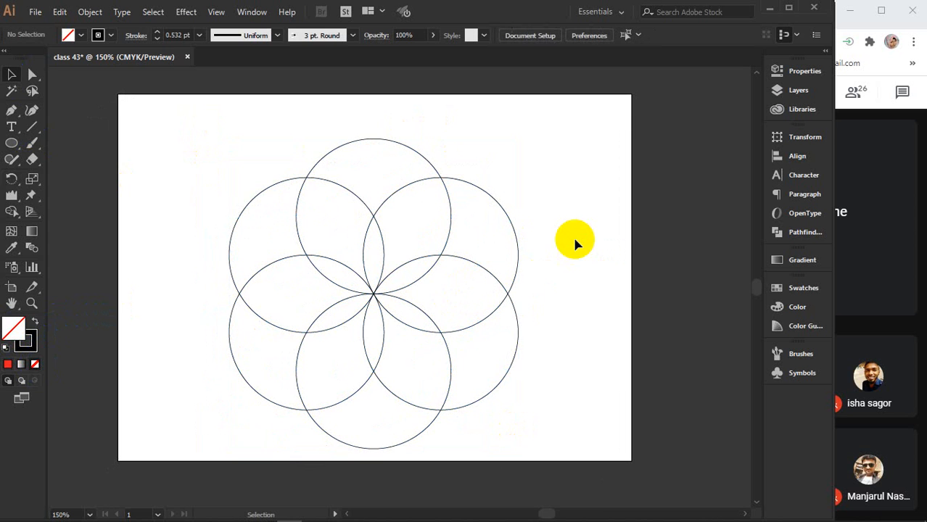
- Try deleting the uppermost circle of the ring, and undo the deletion
drag(238, 129, 542, 422)
click(594, 297)
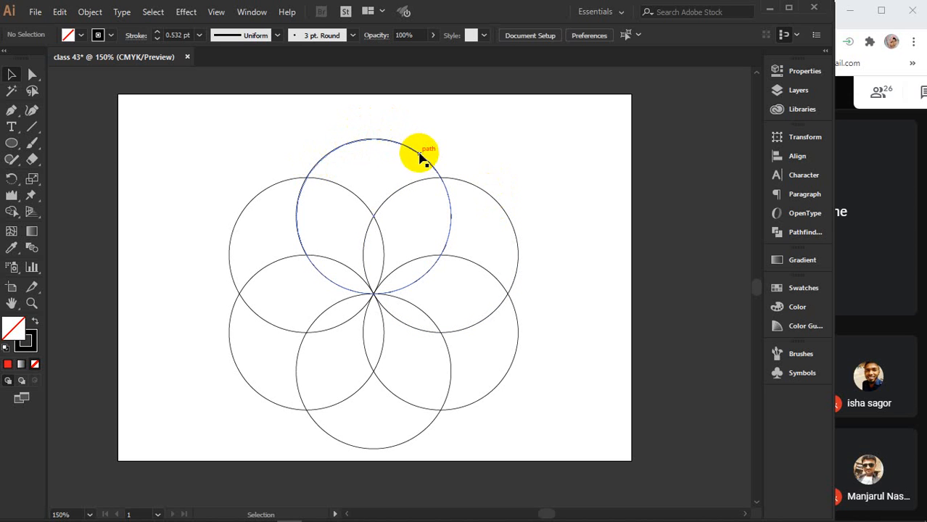
click(384, 144)
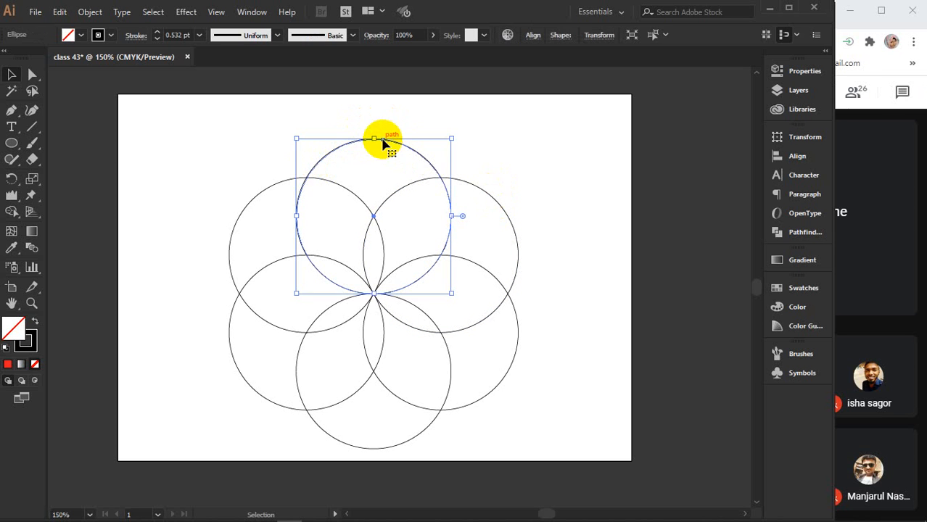
key(Delete)
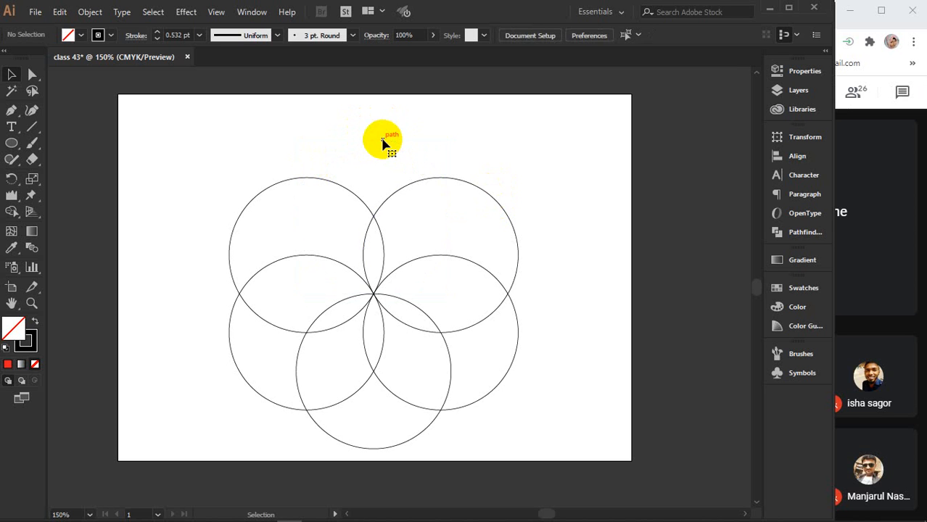
key(ctrl+z)
click(559, 193)
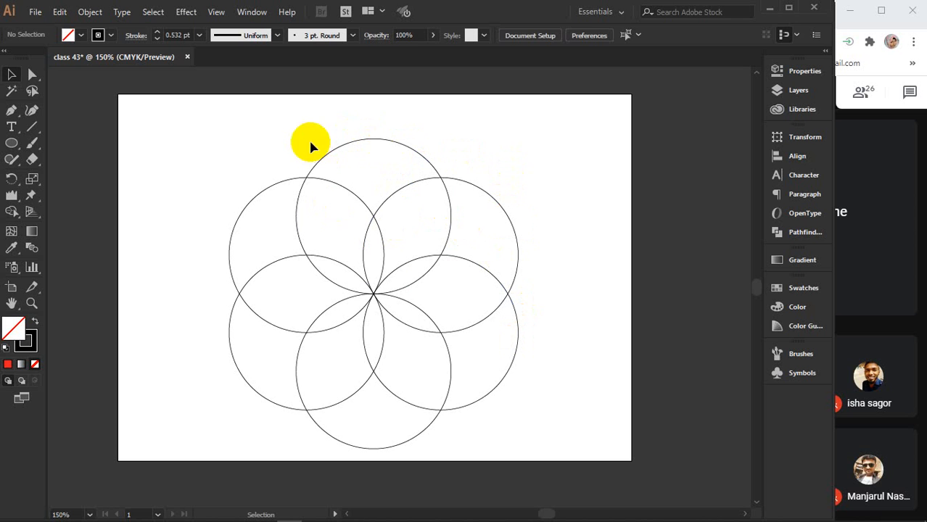
- Try a red fill on the uppermost circle, and set its fill back to none
click(319, 167)
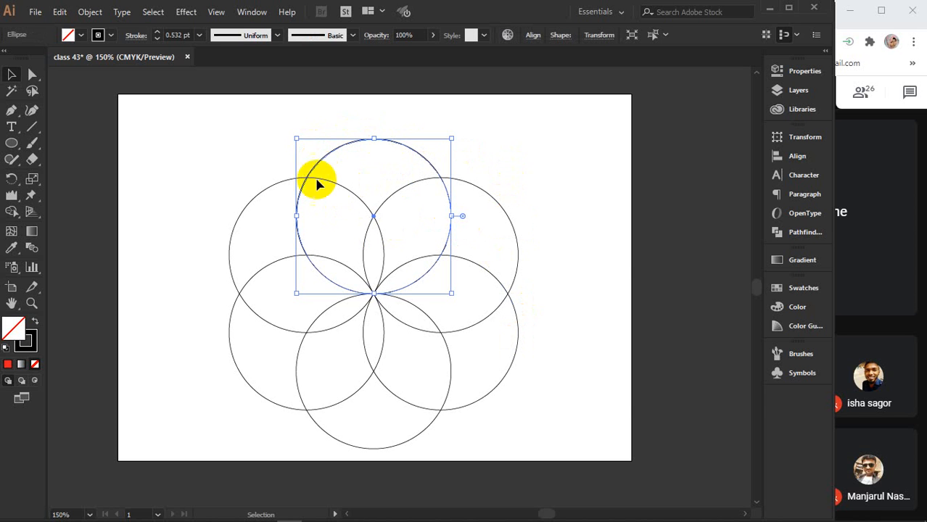
click(11, 327)
click(8, 365)
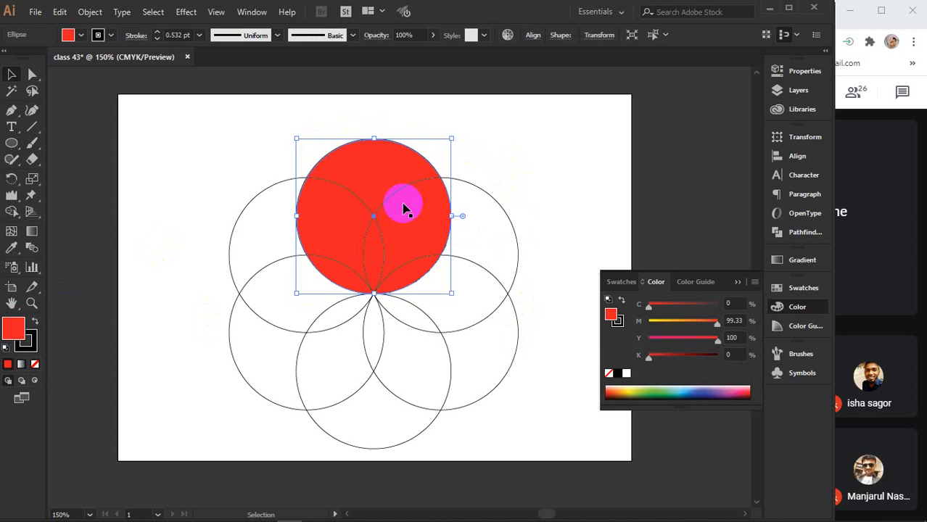
click(607, 374)
click(738, 283)
click(420, 196)
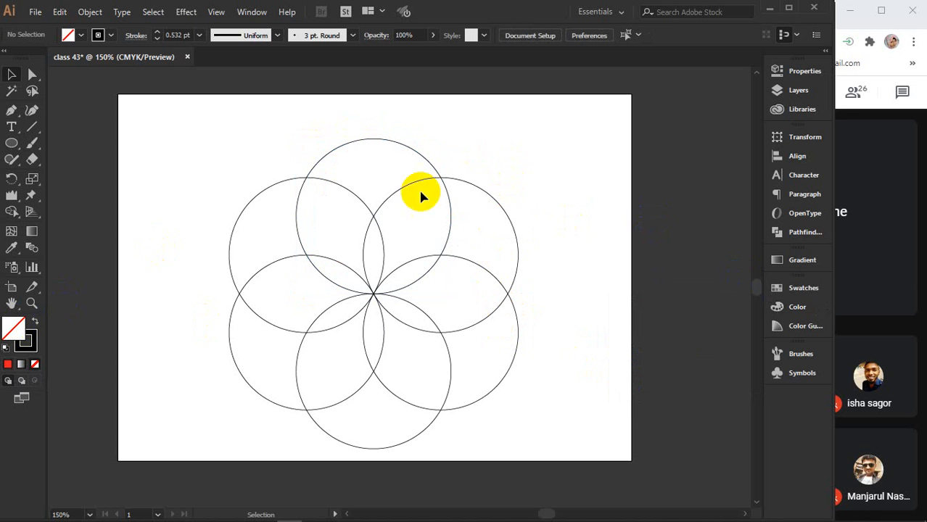
- Select all six overlapping circles and split them into separate pieces with the Pathfinder Divide operation
drag(155, 124, 520, 440)
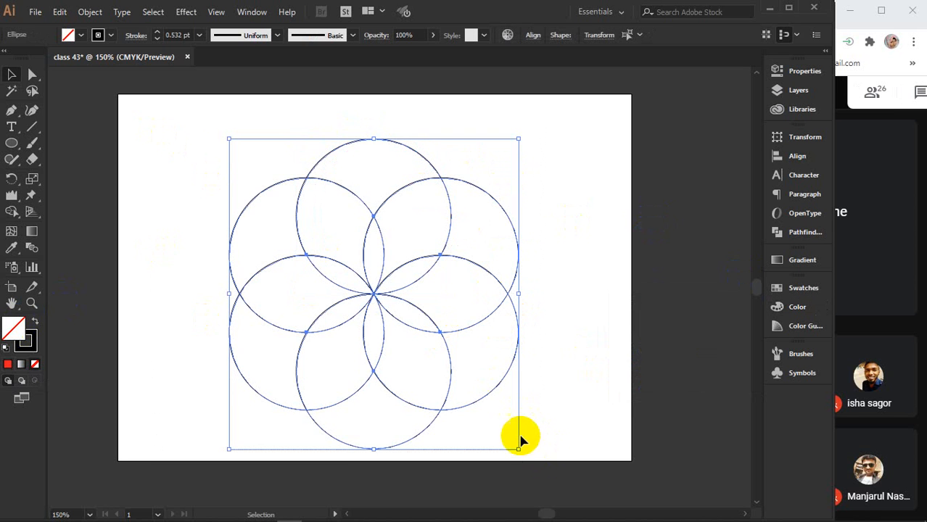
click(784, 230)
click(621, 200)
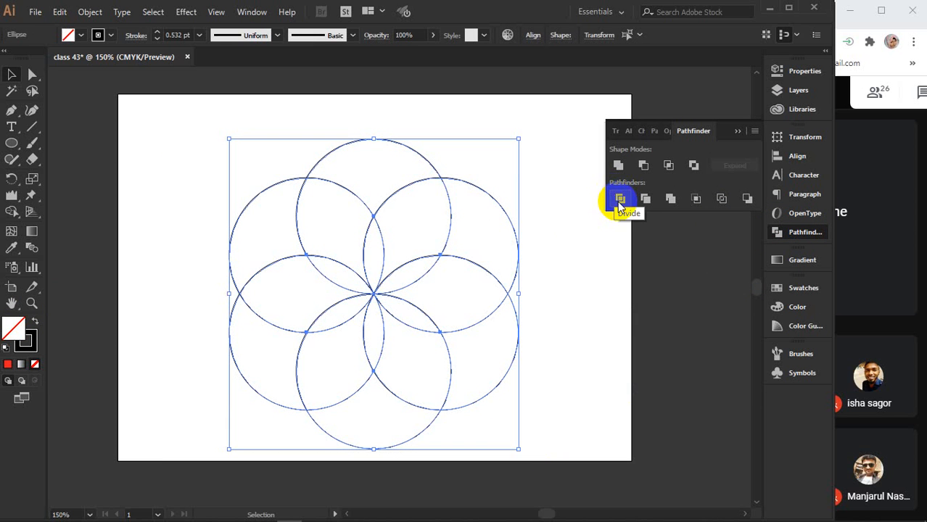
click(620, 200)
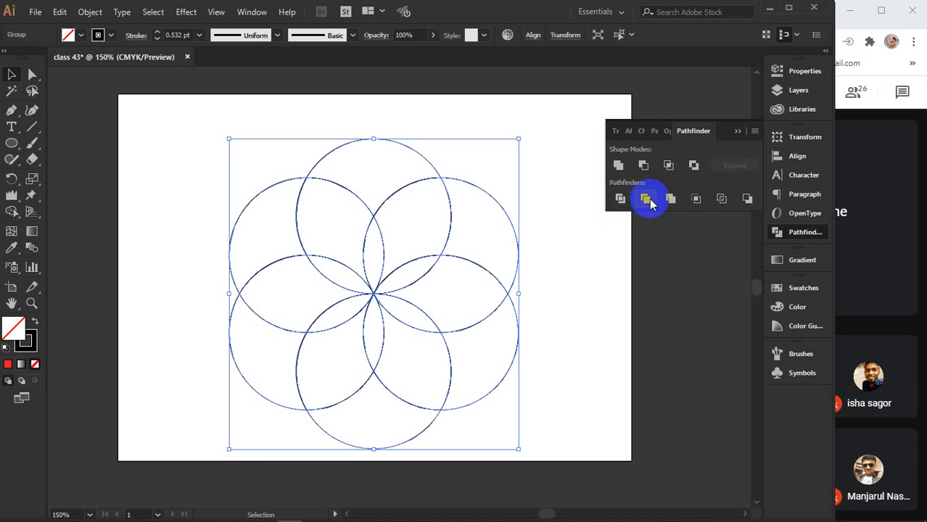
- Move the divided group slightly up and to the left on the artboard, and ungroup it
click(522, 274)
click(448, 231)
drag(449, 231, 435, 201)
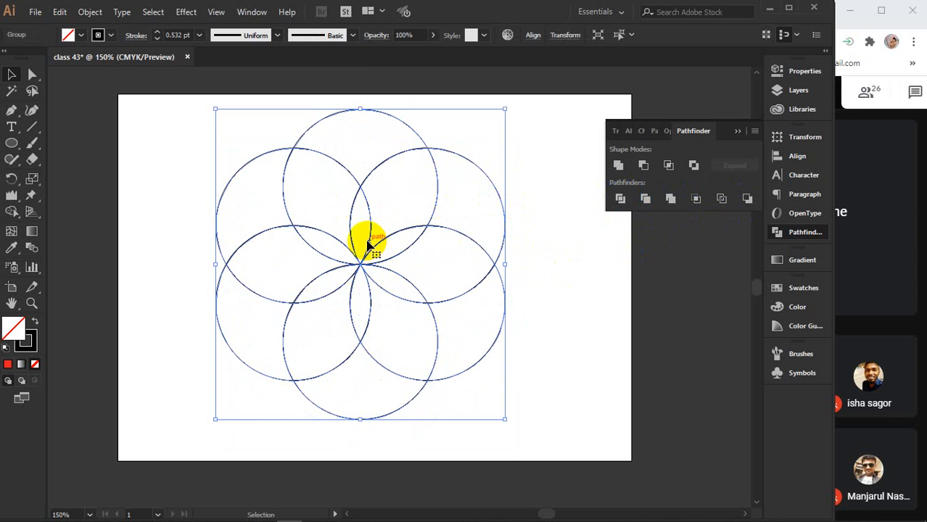
right_click(367, 244)
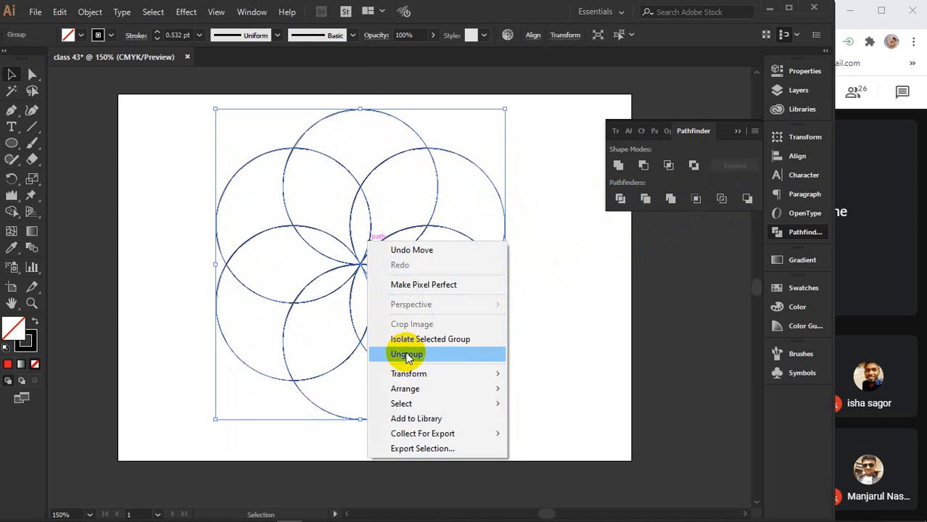
click(442, 353)
click(575, 294)
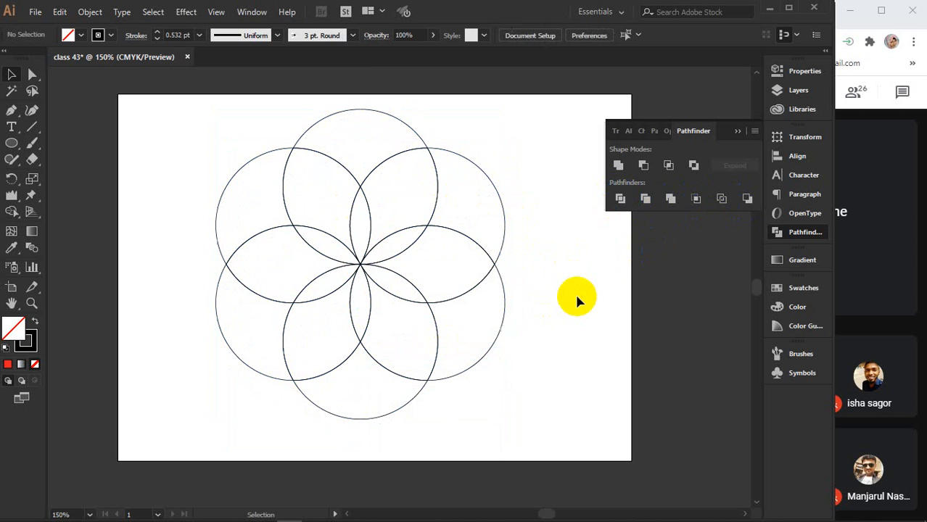
- Try widening the narrow inner petal above the flower's center, and undo the change
click(372, 227)
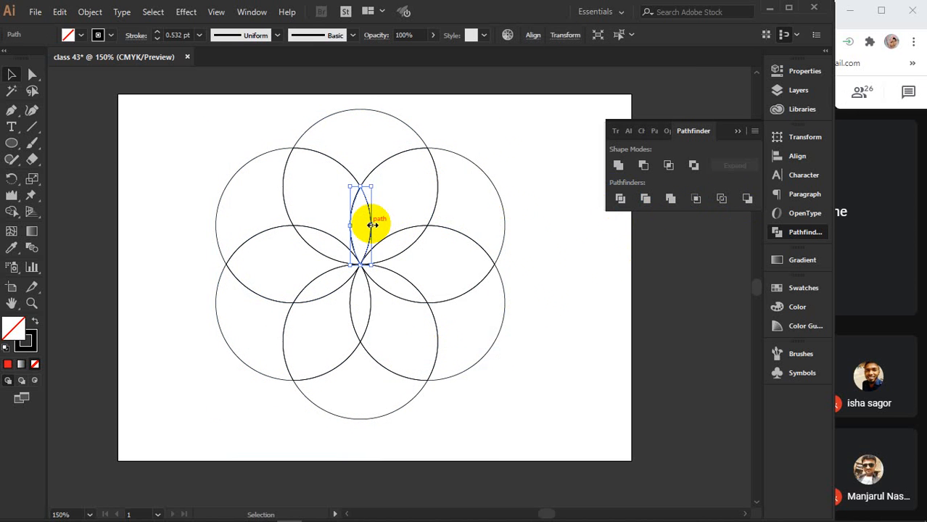
drag(372, 225, 408, 210)
key(a)
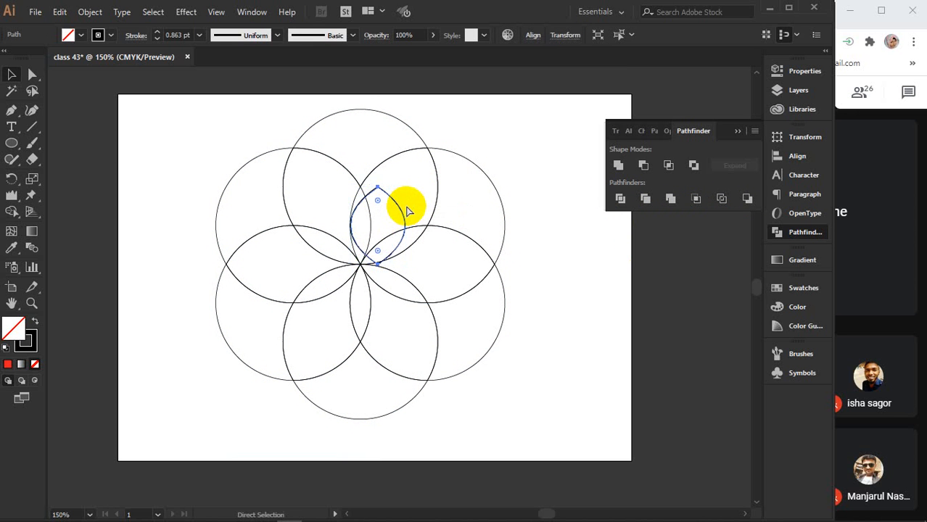
key(ctrl+z)
- Try moving individual divided pieces out of the flower, and undo the moves
drag(368, 206, 425, 196)
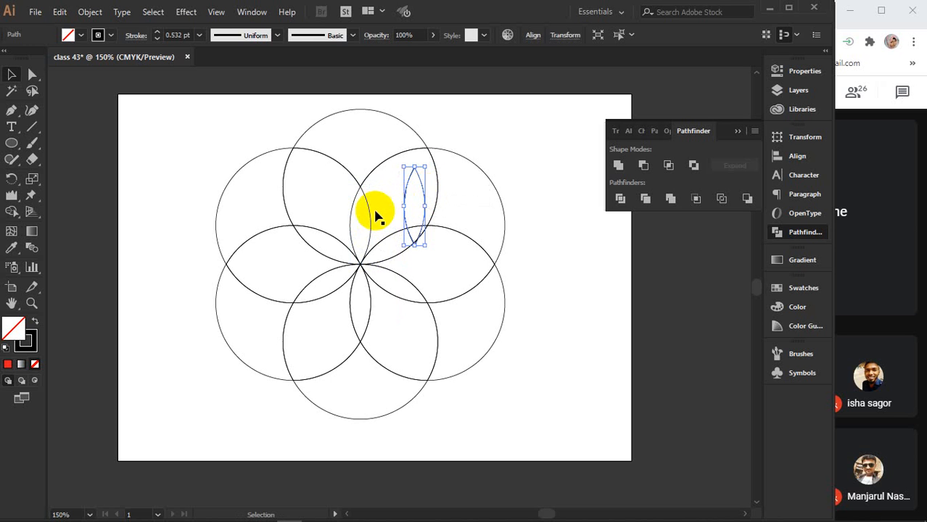
drag(369, 209, 387, 208)
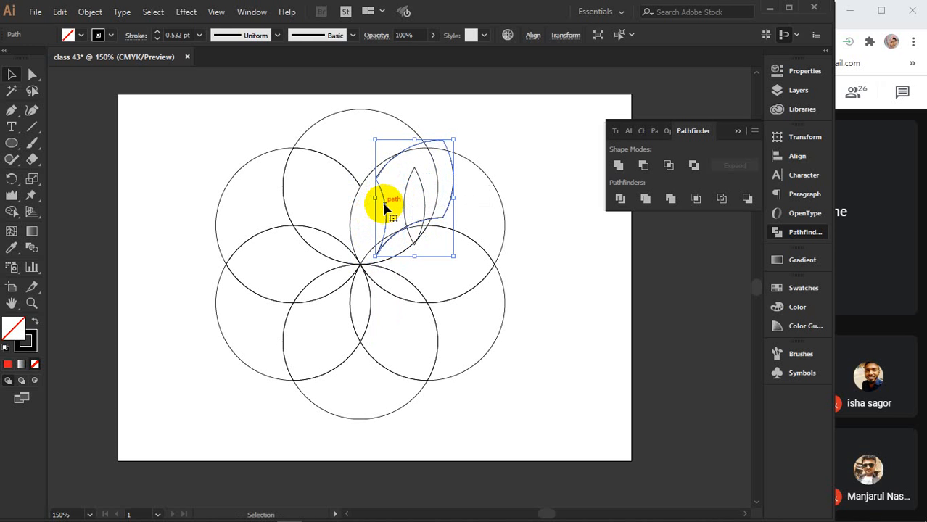
key(ctrl+z)
key(ctrl+z)
key(ctrl+z)
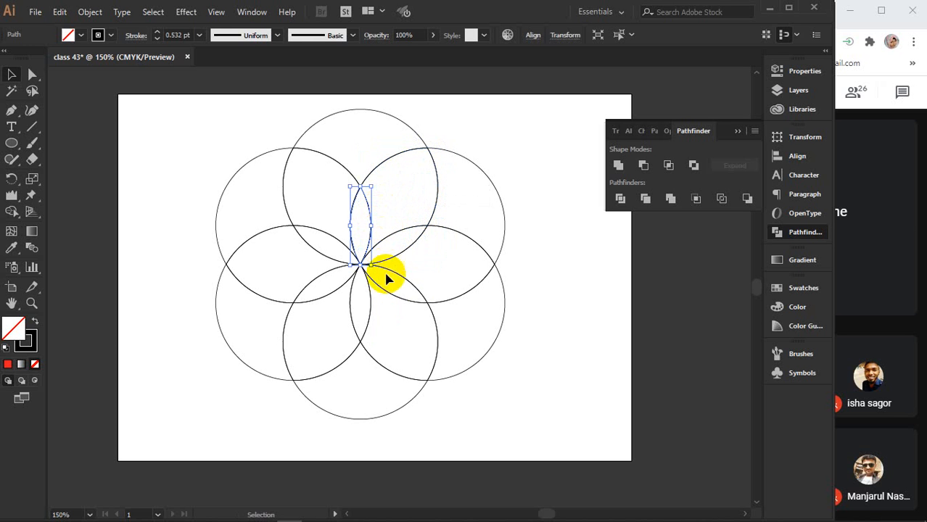
drag(389, 298, 395, 334)
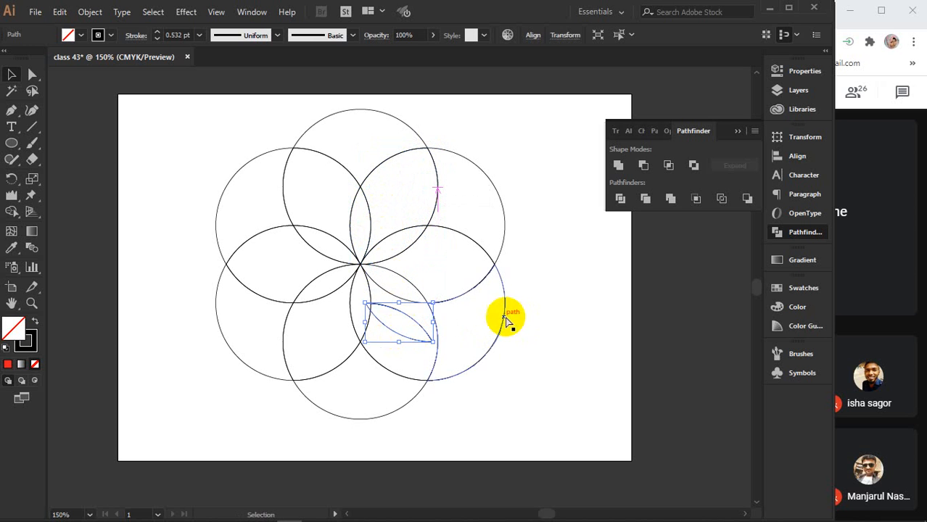
key(ctrl+z)
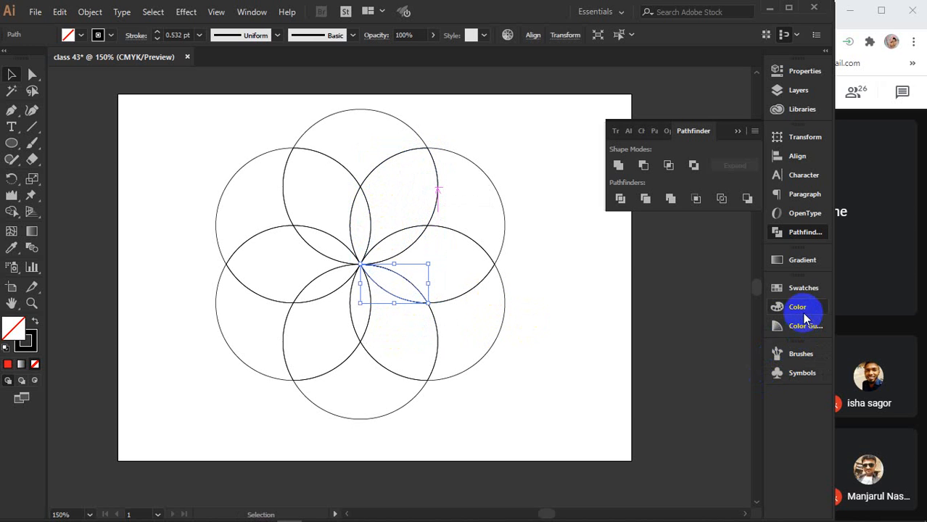
- Fill the six narrow inner petals around the flower's center with the crimson-pink swatch
click(801, 288)
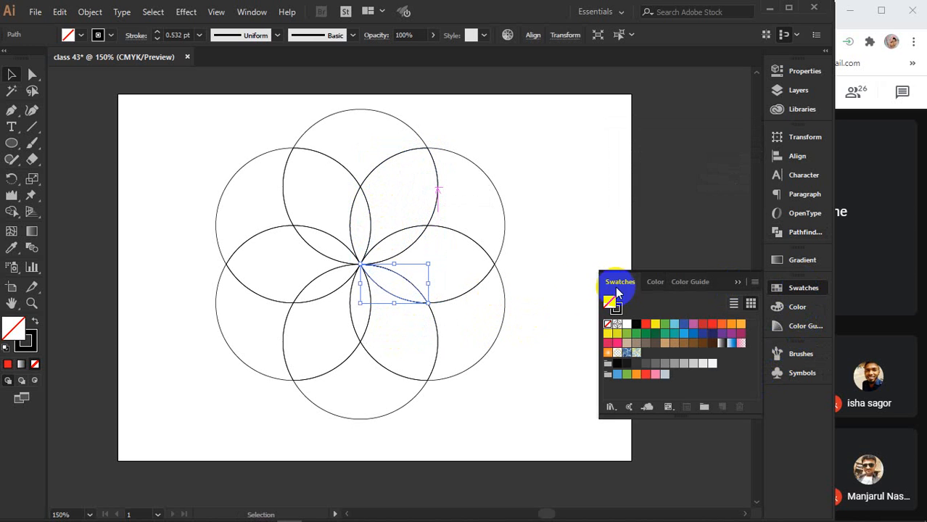
click(368, 218)
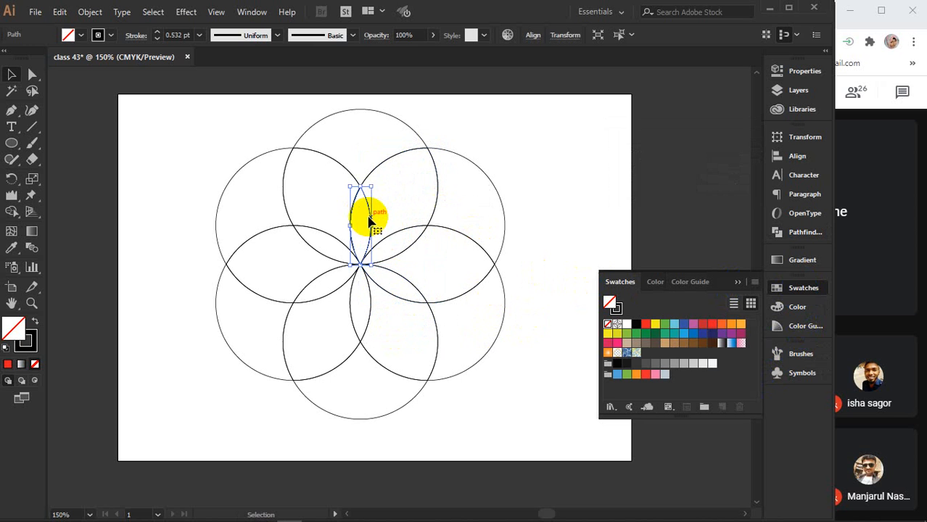
shift+click(404, 235)
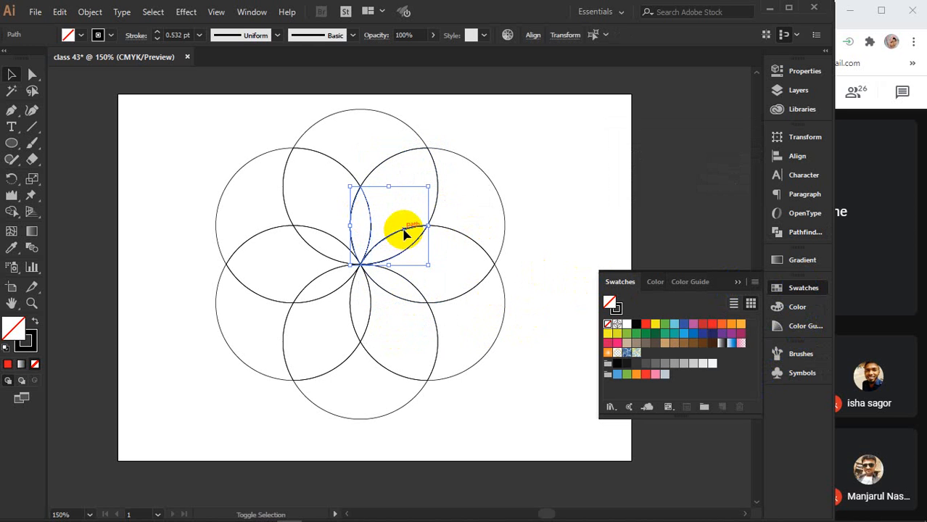
shift+click(401, 274)
shift+click(365, 314)
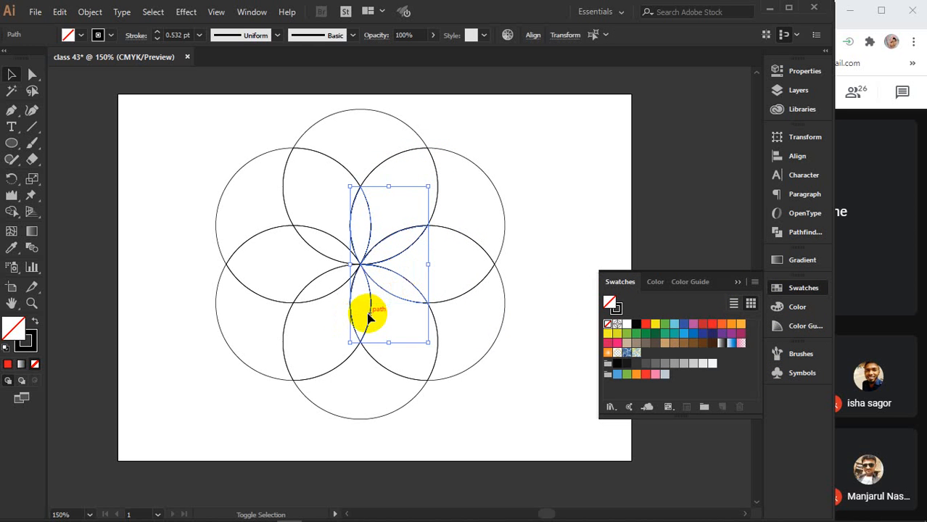
shift+click(331, 291)
shift+click(325, 255)
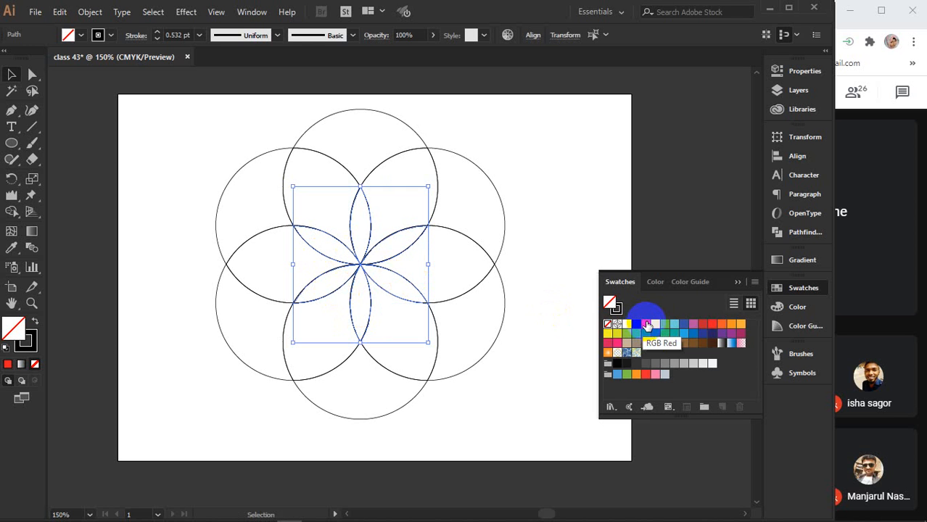
drag(648, 325, 681, 322)
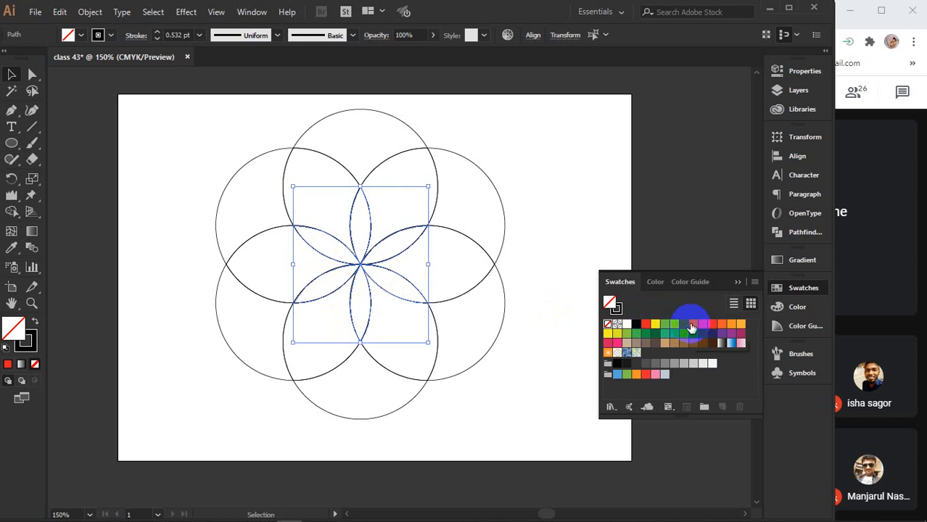
click(608, 346)
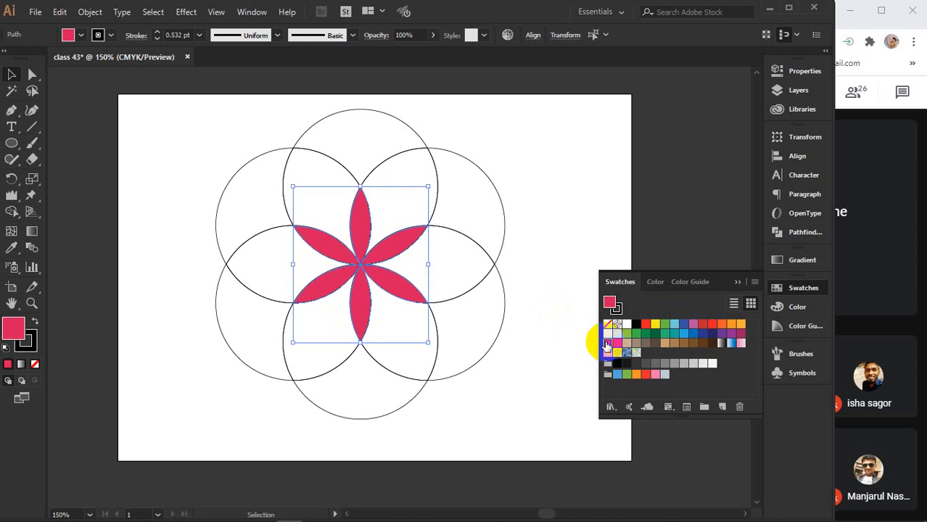
- Recolor the six narrow inner petals around the flower's center with the light orange swatch, and deselect them
click(735, 325)
click(529, 176)
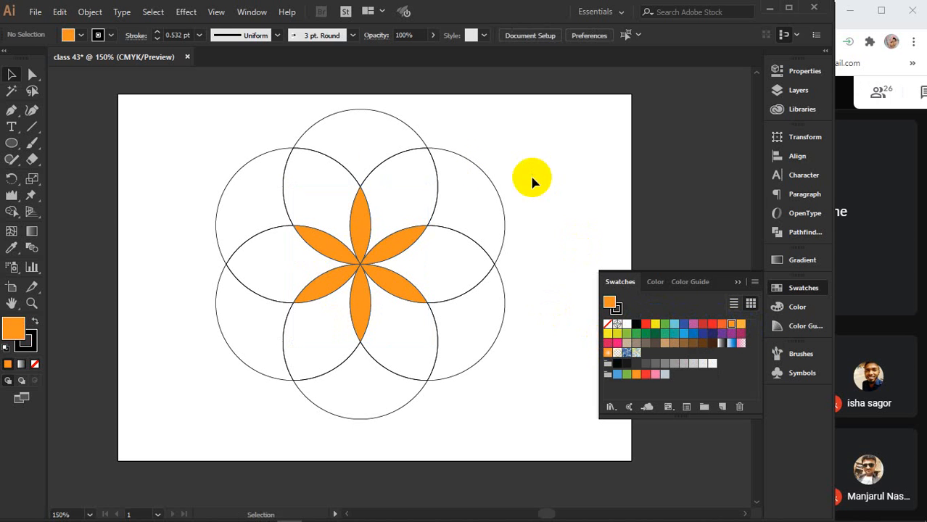
- Fill the six wide petals between the narrow inner ones with the teal swatch, after trying crimson-pink, green, light blue and blue
click(380, 169)
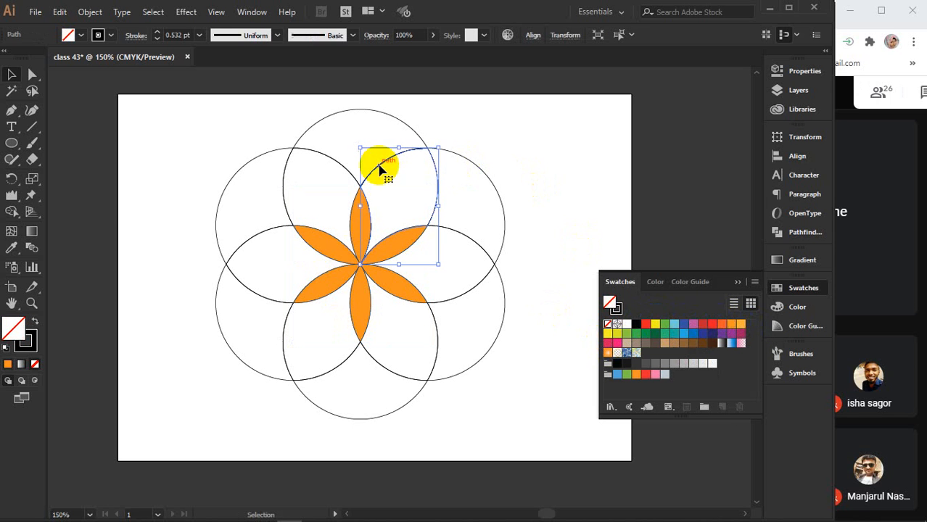
shift+click(471, 245)
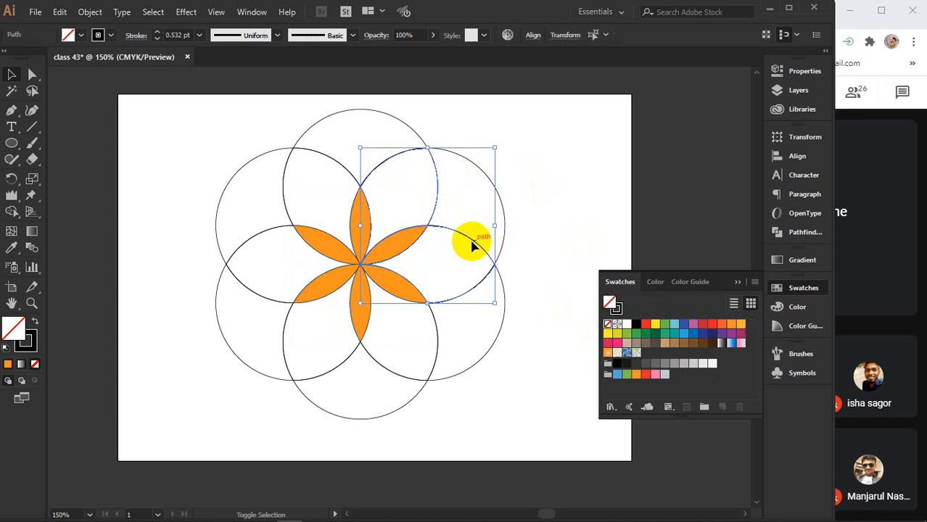
shift+click(435, 342)
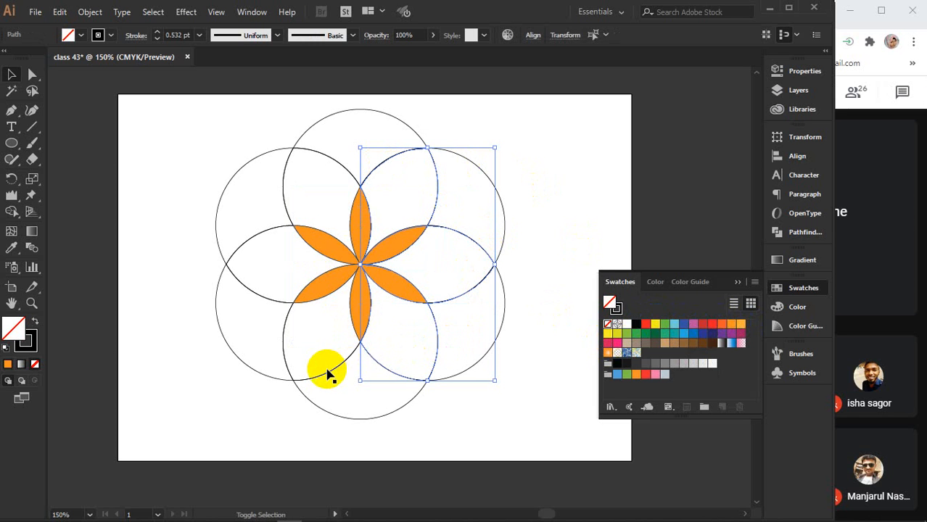
shift+click(328, 371)
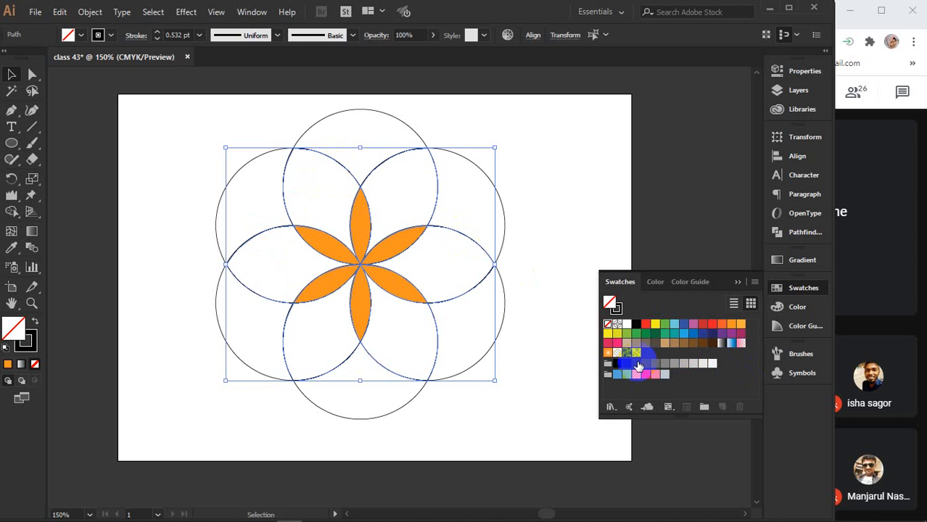
click(609, 344)
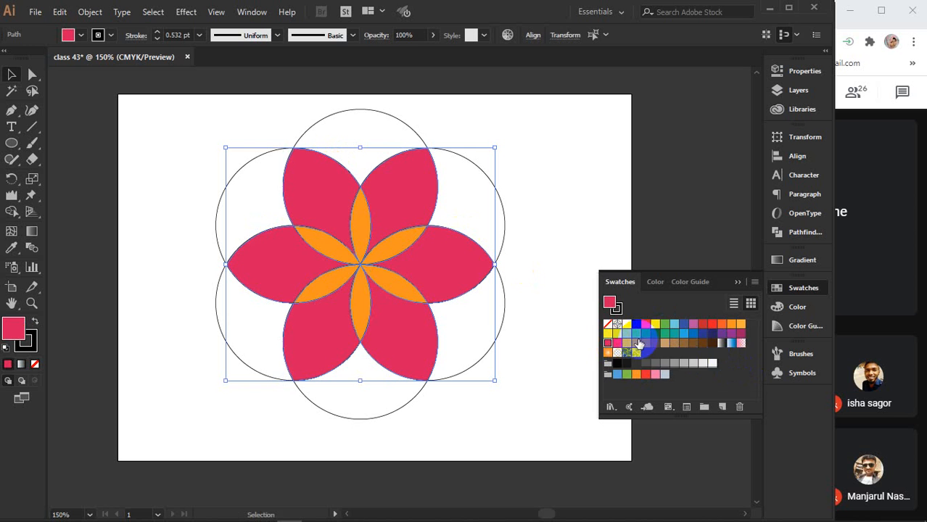
click(635, 335)
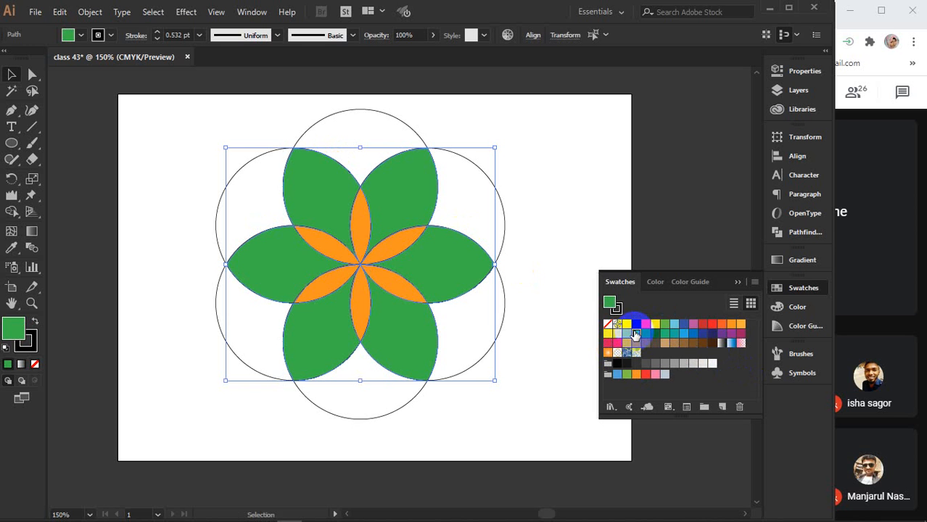
click(674, 325)
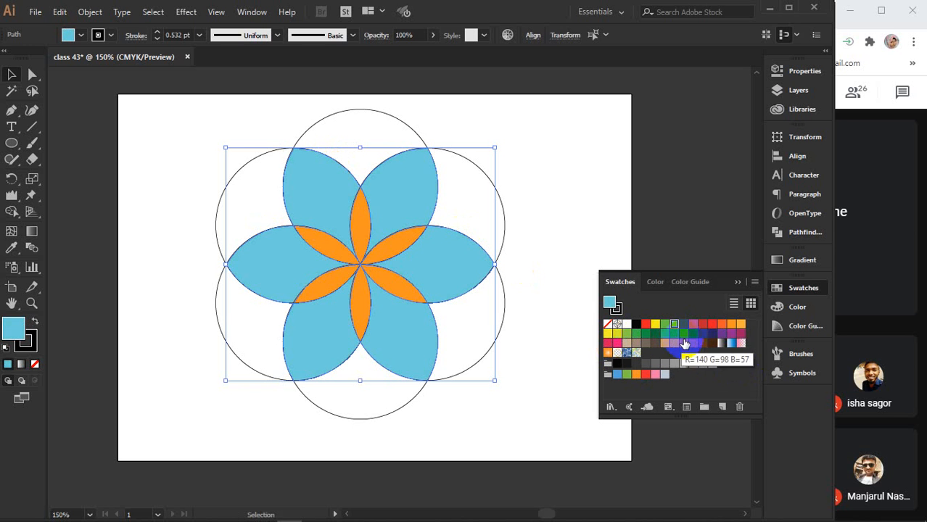
click(693, 335)
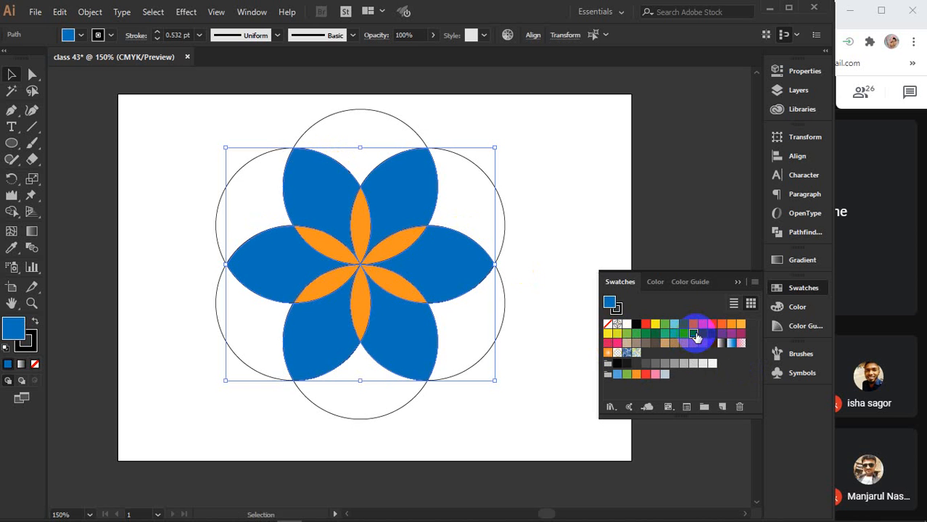
click(675, 334)
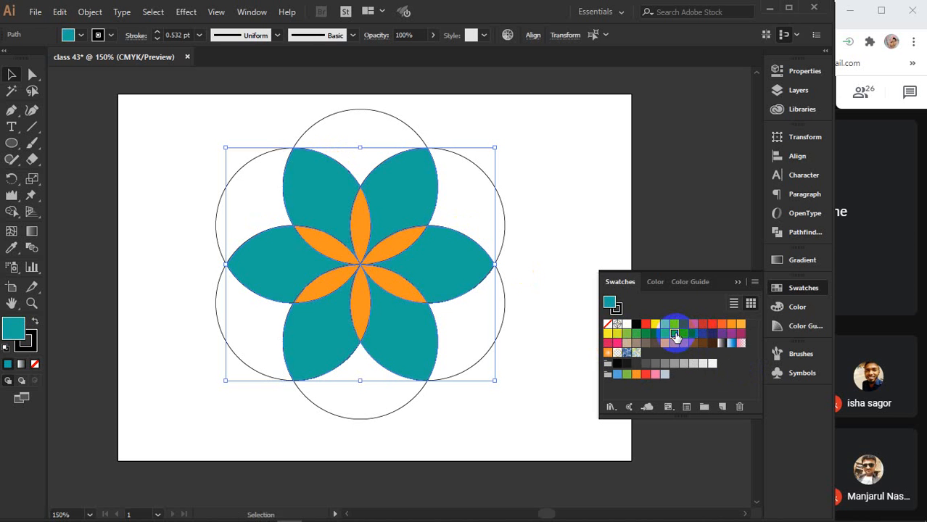
click(593, 202)
- Try deleting the upper-right outer segment, restore it, and fill all six outer segments of the flower with yellow
click(506, 211)
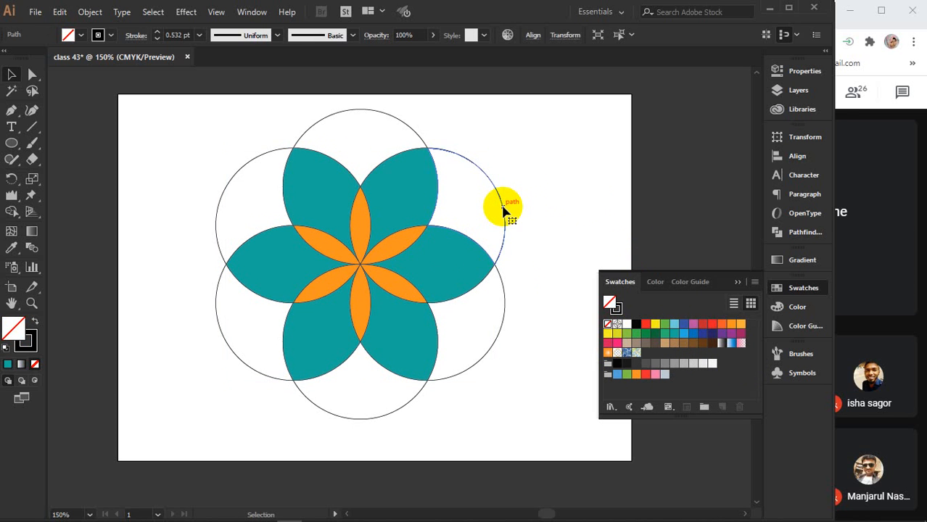
key(Delete)
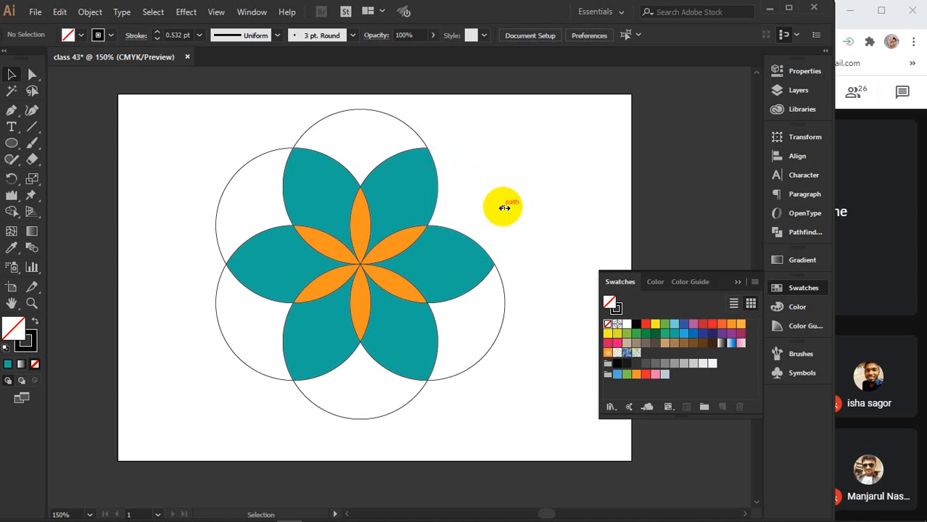
click(506, 211)
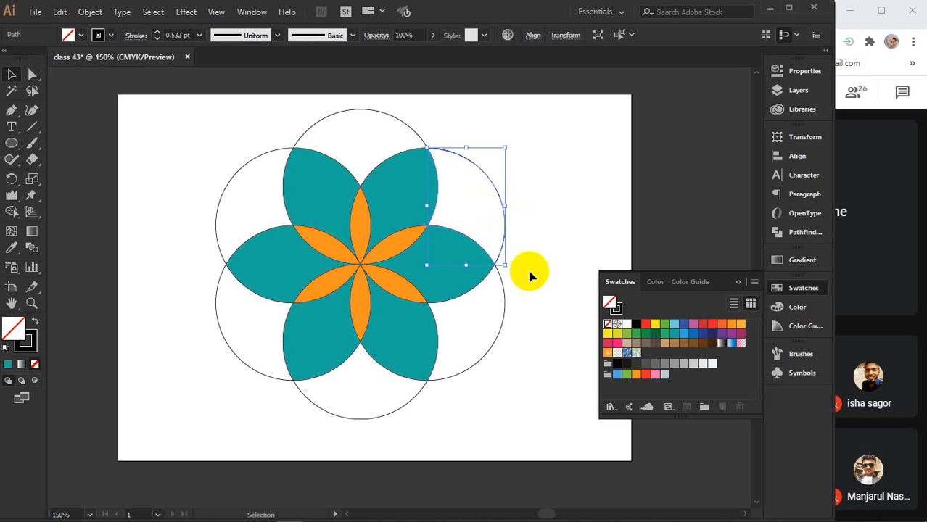
shift+click(375, 417)
shift+click(230, 351)
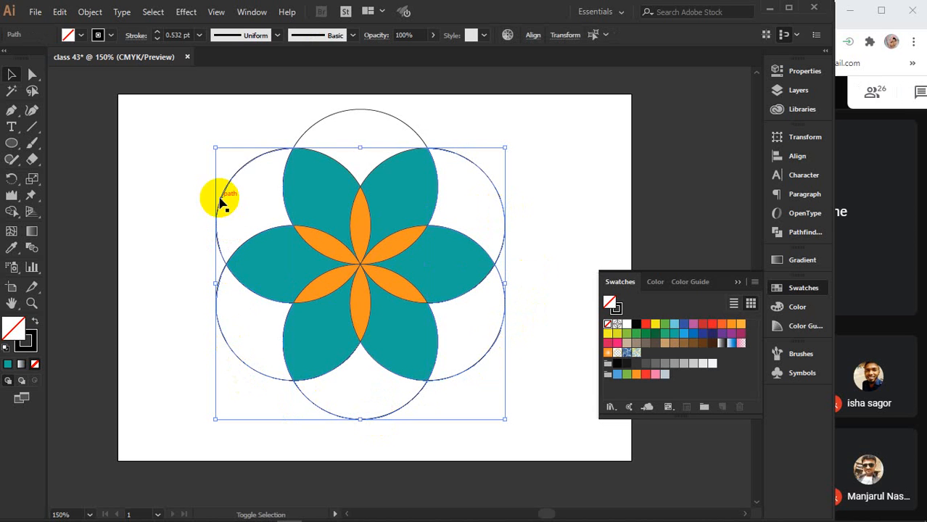
shift+click(365, 111)
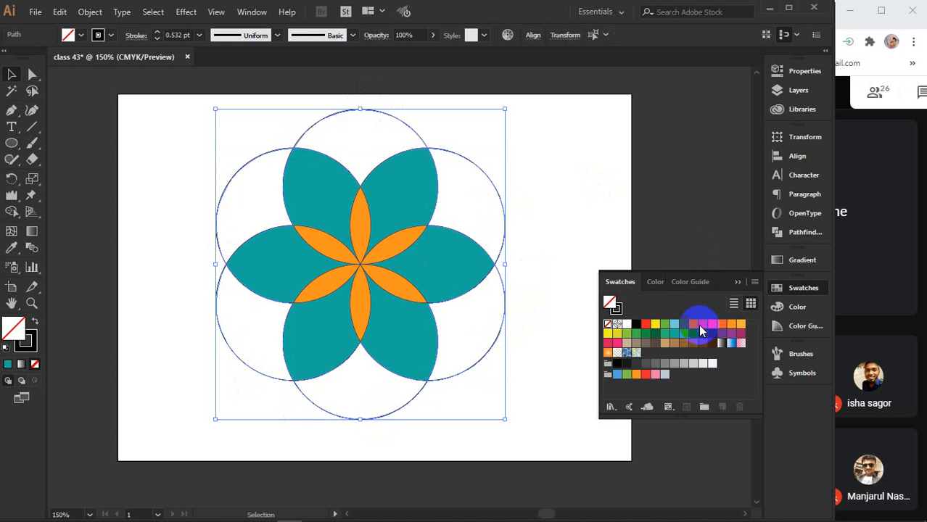
click(656, 325)
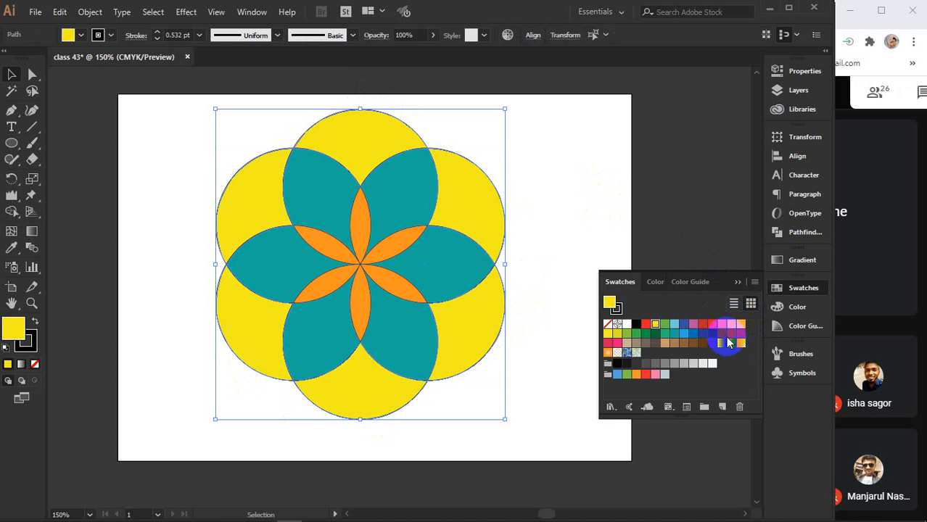
- Recolor the six outer segments dark magenta, after trying light green, light blue, two grays, red, orange and purple
click(627, 337)
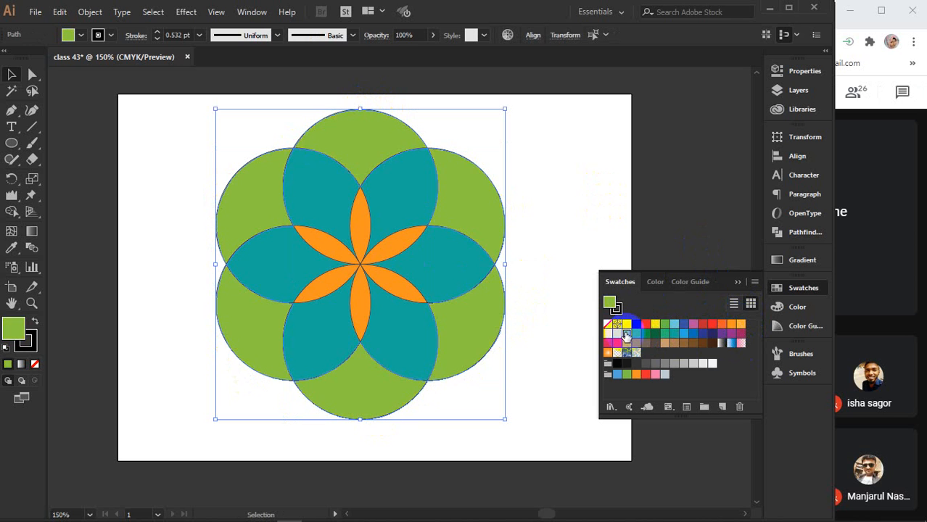
click(673, 325)
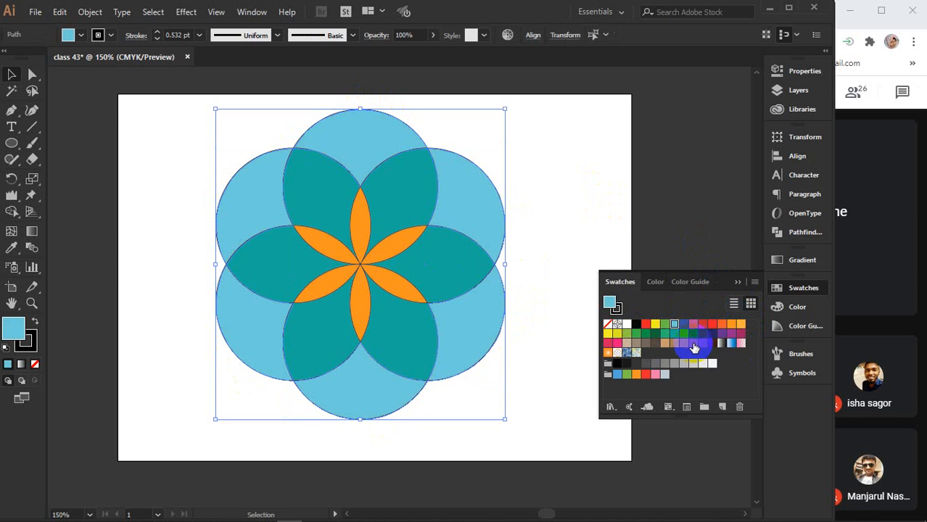
click(672, 365)
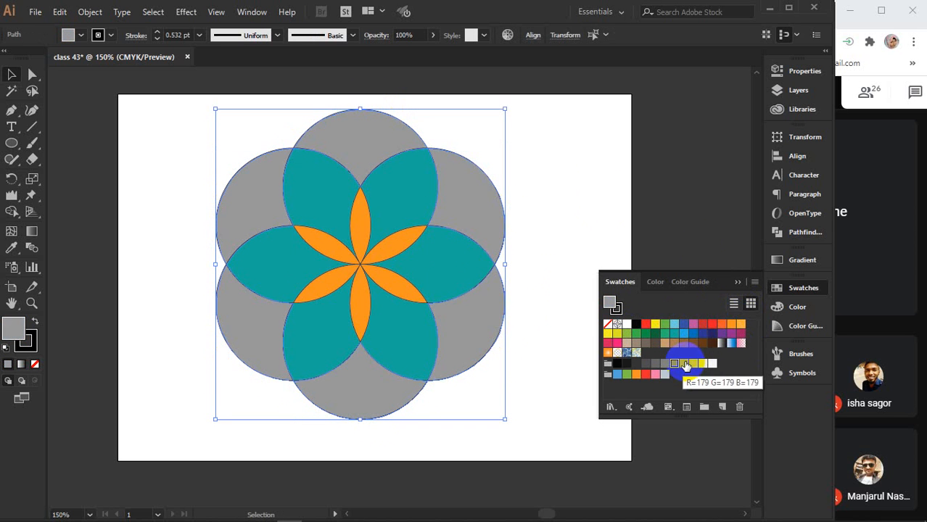
click(694, 364)
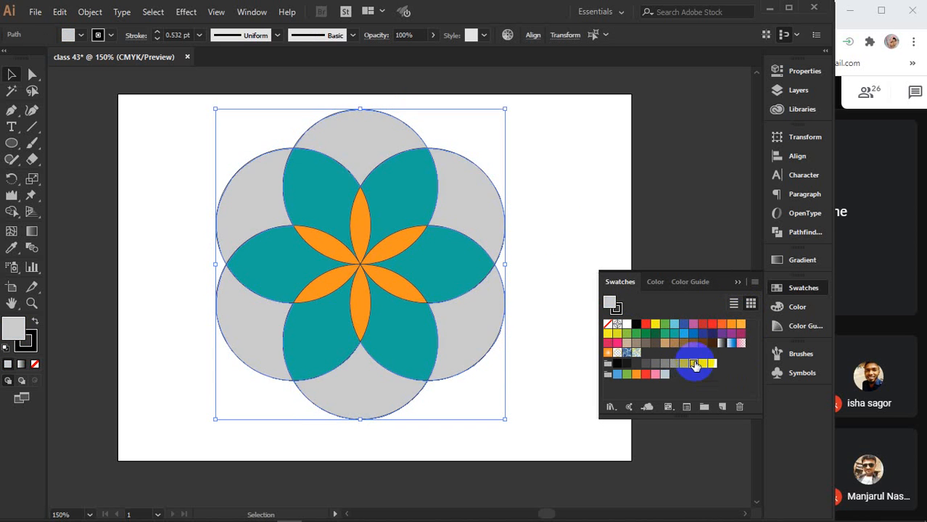
click(703, 325)
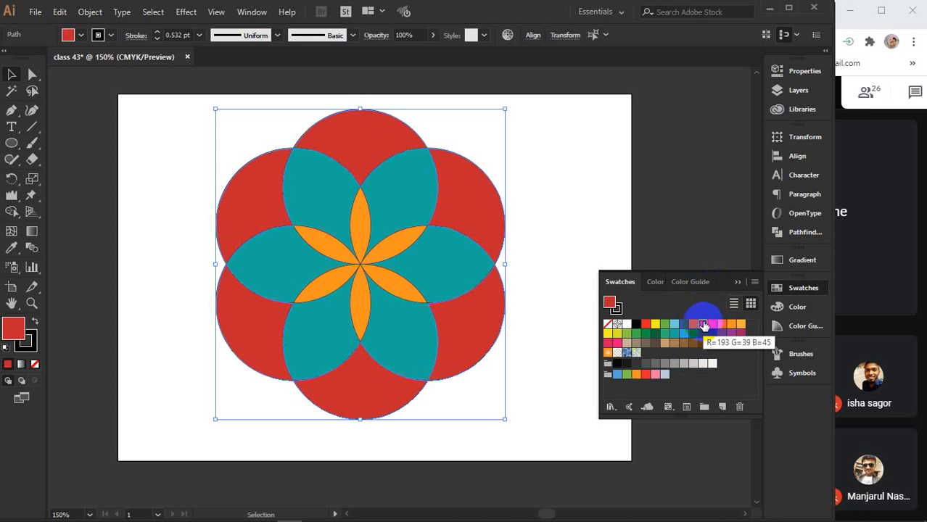
click(723, 324)
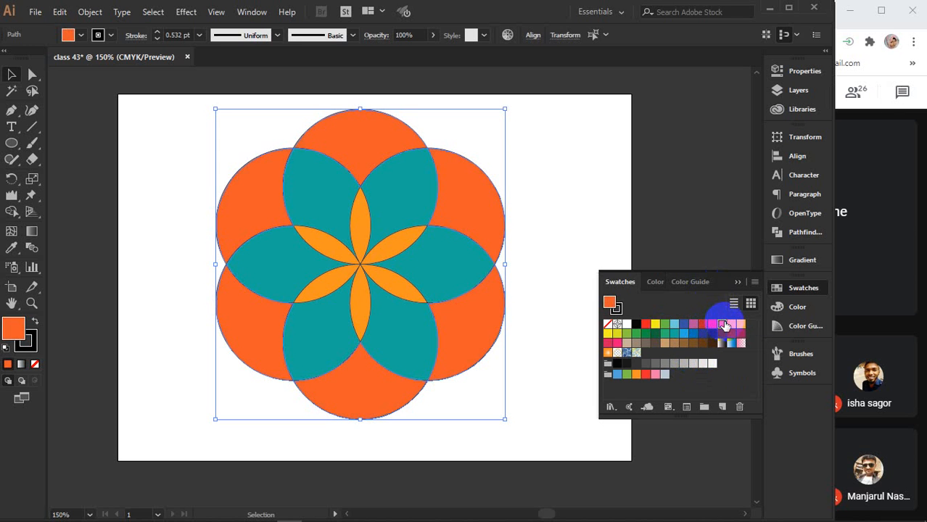
click(732, 334)
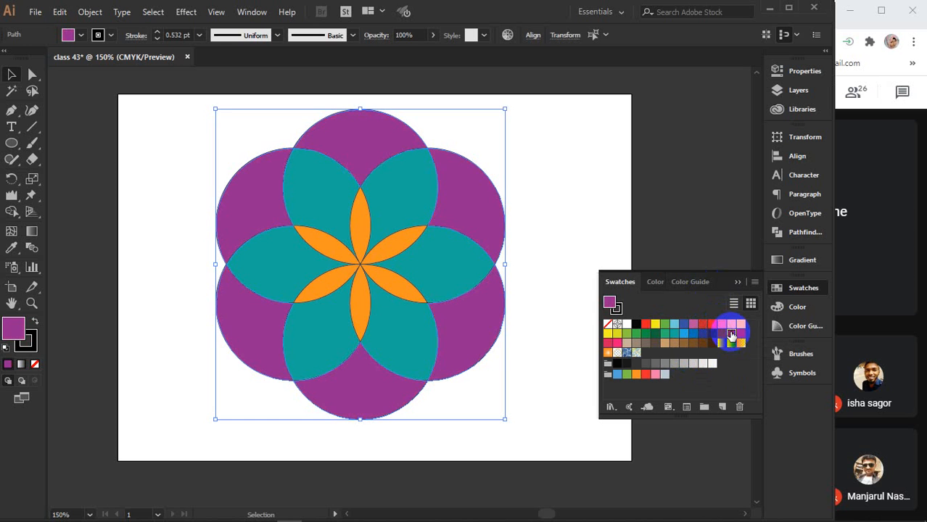
click(589, 193)
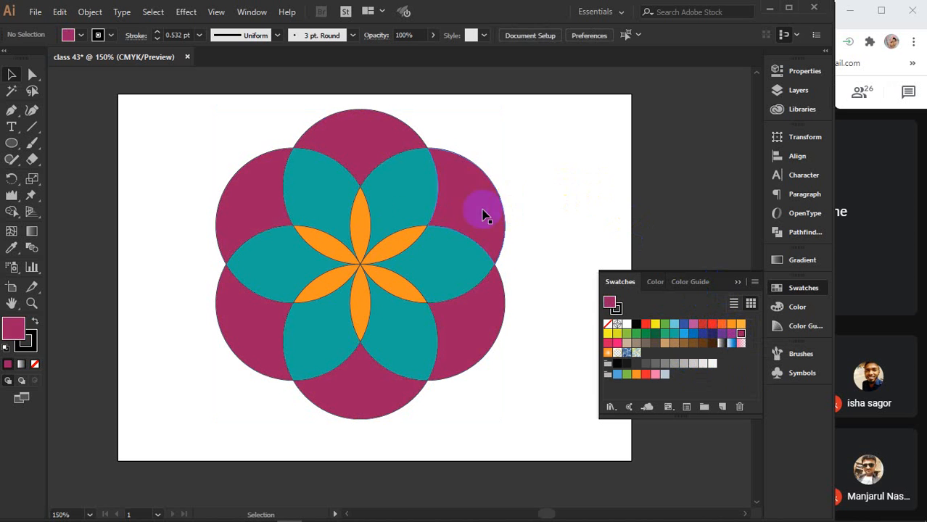
- Undo a trial move of the upper-right outer segment, and delete the whole flower from the artboard
drag(480, 208, 559, 192)
key(ctrl+z)
drag(184, 117, 542, 414)
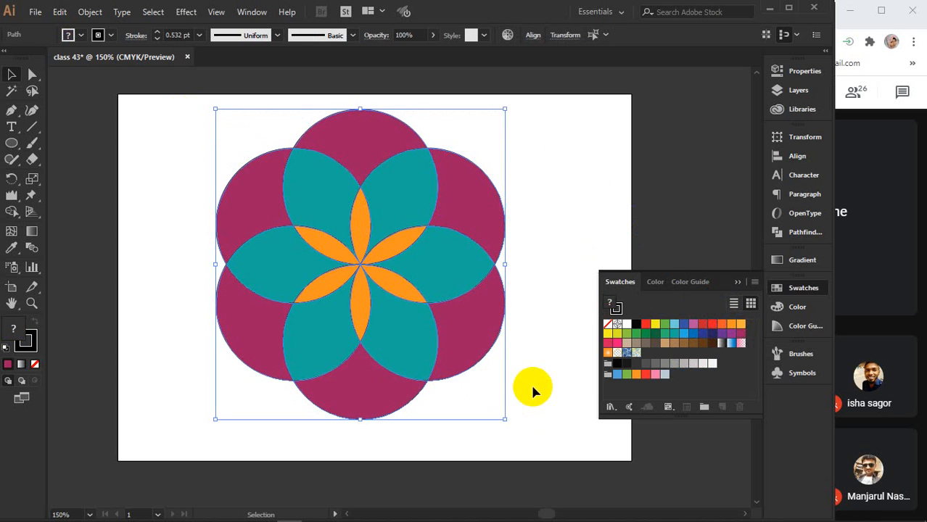
key(Delete)
- Draw a circle and duplicate it to make three overlapping circles, two side by side and one centered below them
click(11, 143)
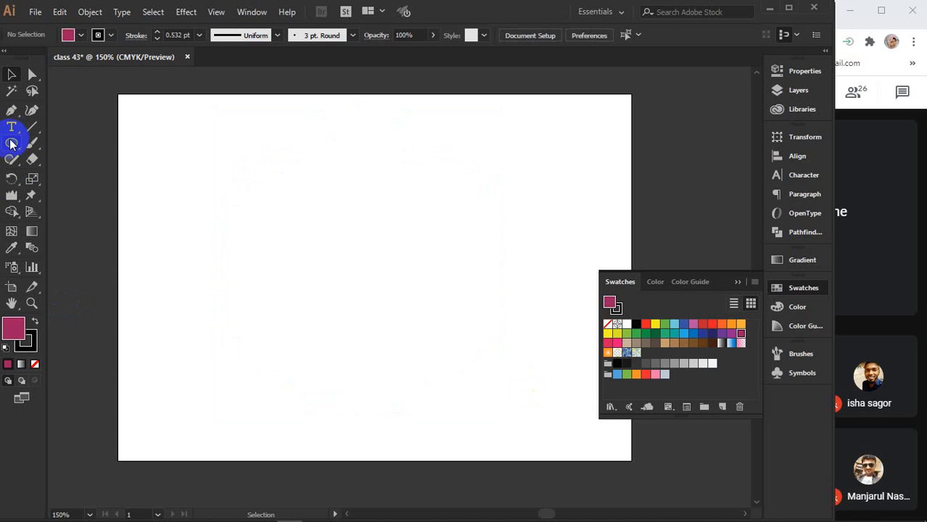
drag(235, 161, 358, 302)
key(v)
click(344, 271)
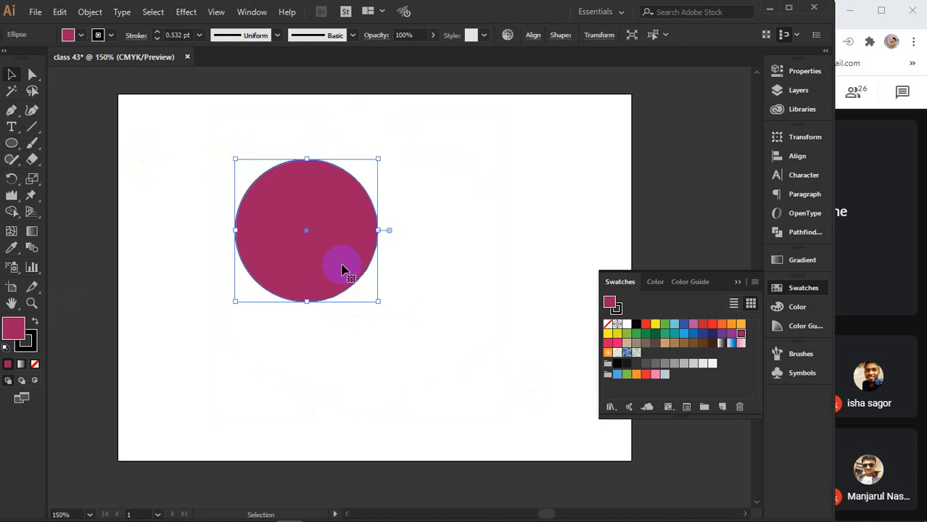
drag(344, 270, 363, 339)
- Fill the upper-right circle with dark blue, the lower circle with dark green and the upper-left circle with red
click(655, 324)
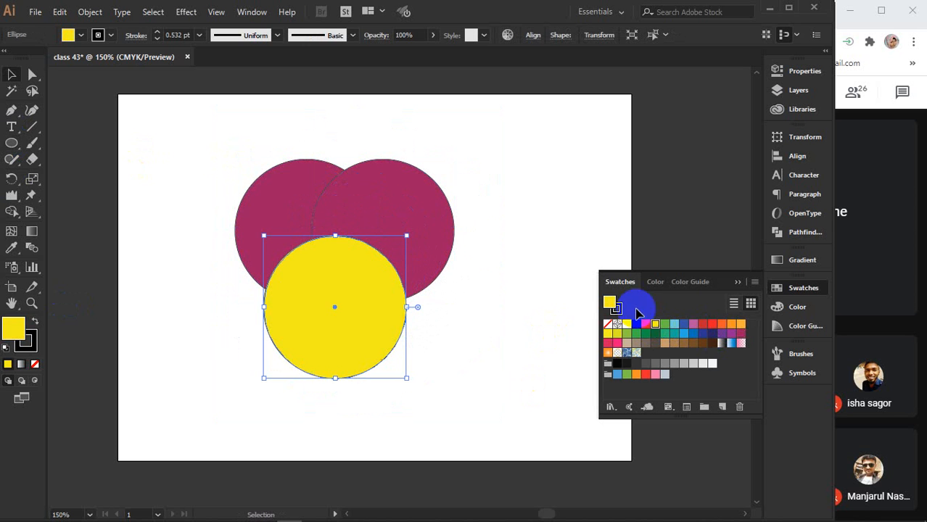
click(425, 208)
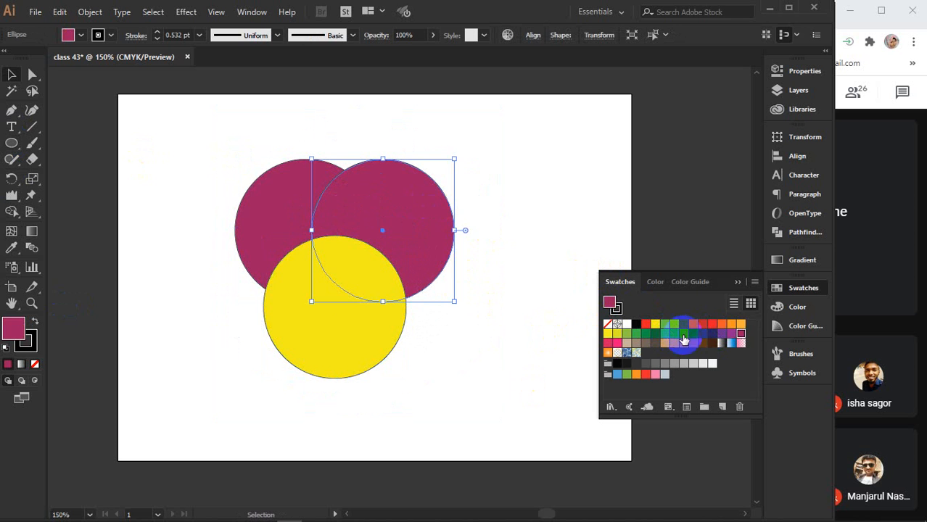
click(703, 339)
click(396, 332)
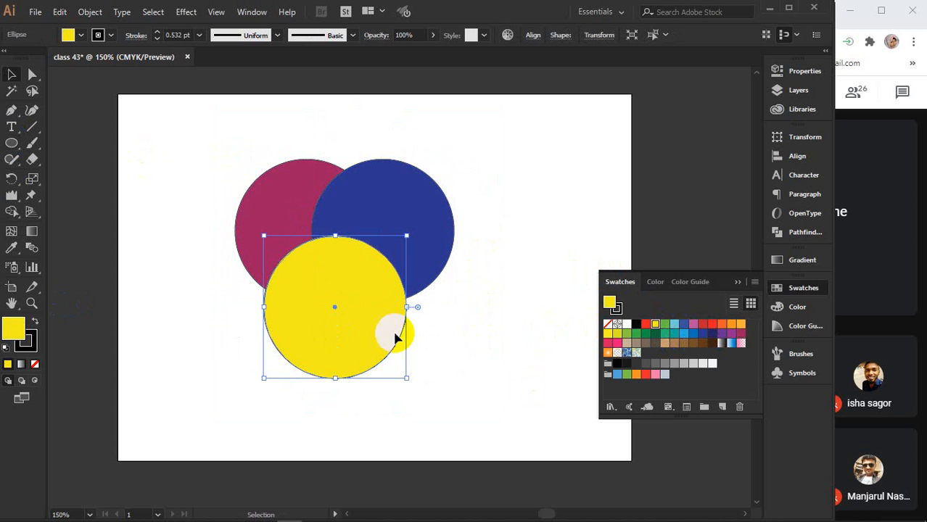
click(658, 337)
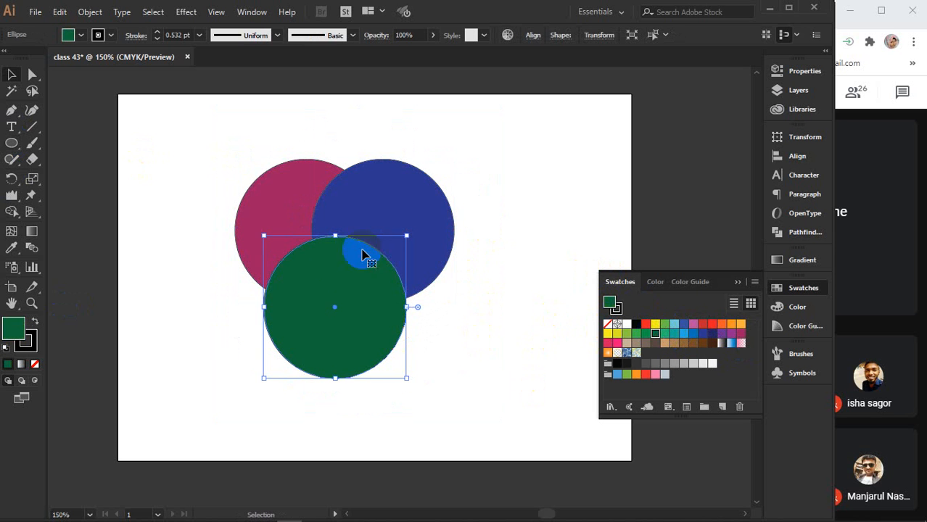
click(284, 204)
click(646, 323)
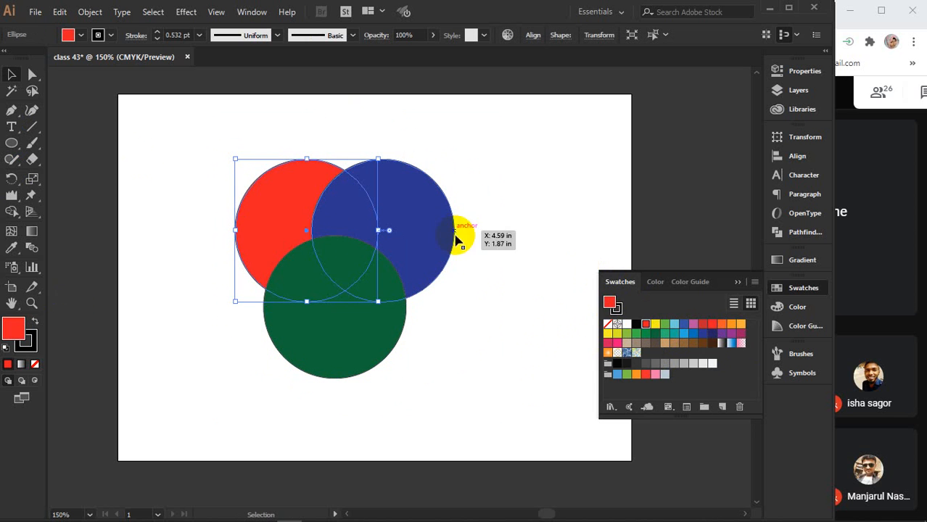
click(737, 283)
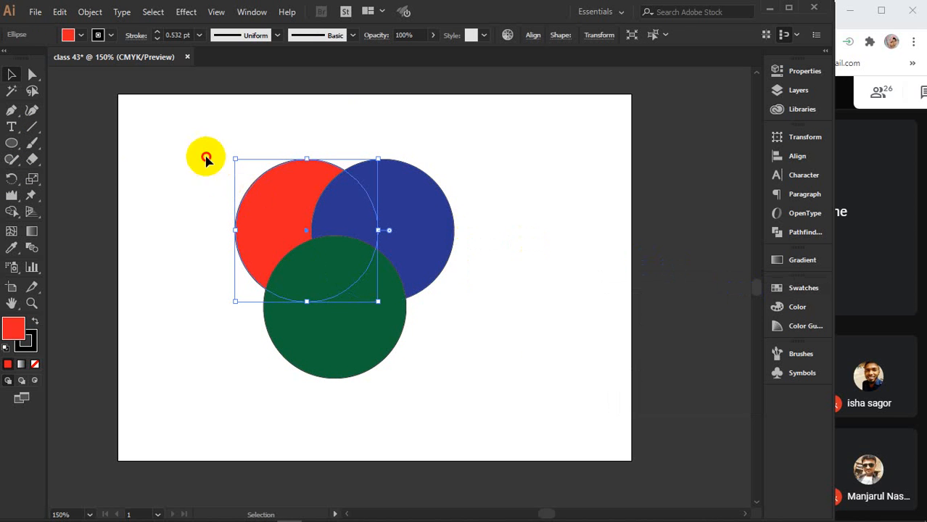
- Scale up the three overlapping circles together and reposition them on the artboard
drag(205, 155, 488, 412)
drag(416, 286, 454, 291)
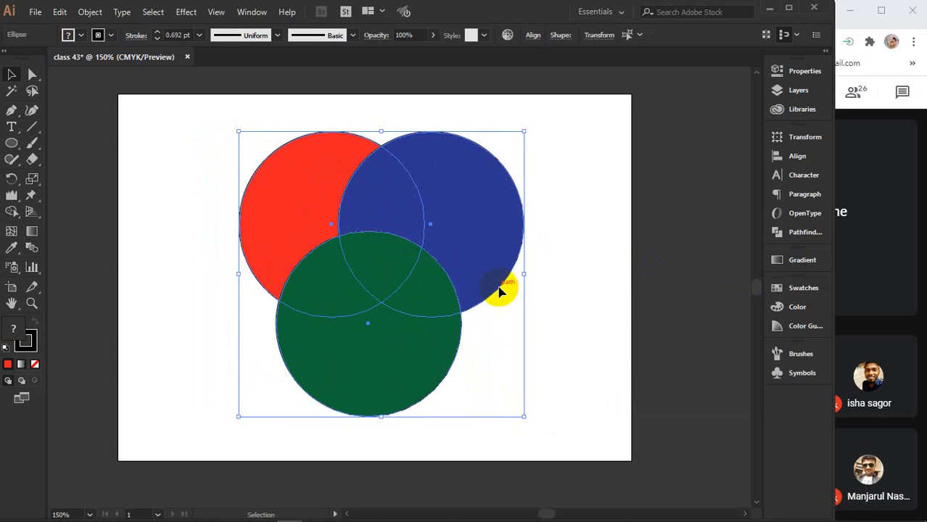
- Apply the Pathfinder Divide operation to the three circles, and ungroup the resulting pieces
click(792, 238)
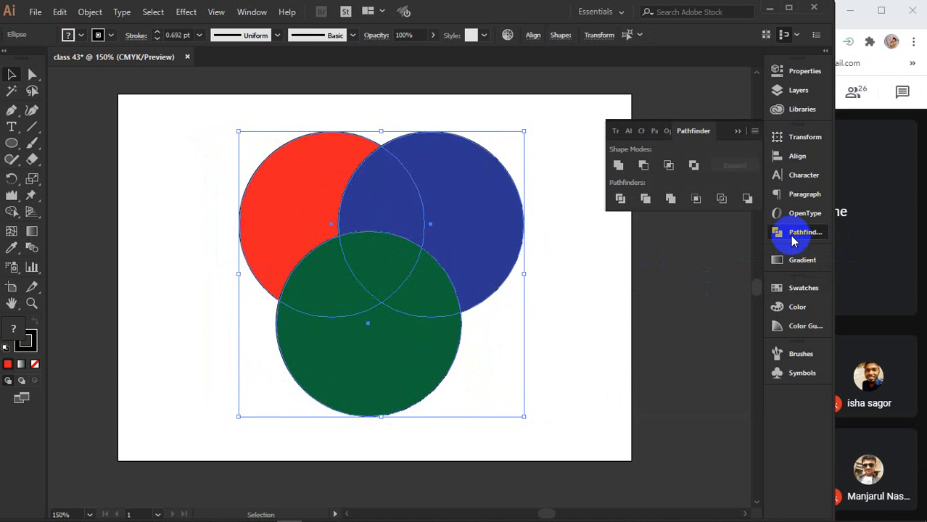
click(620, 201)
right_click(445, 237)
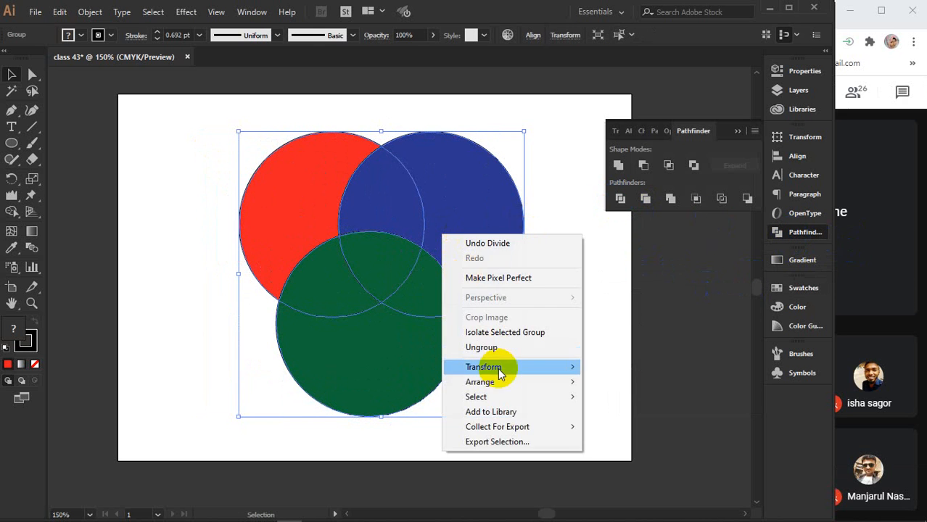
click(477, 349)
click(629, 306)
- Pull the blue crescent, the red crescent and the blue overlap piece away from the divided shape
drag(462, 209, 505, 203)
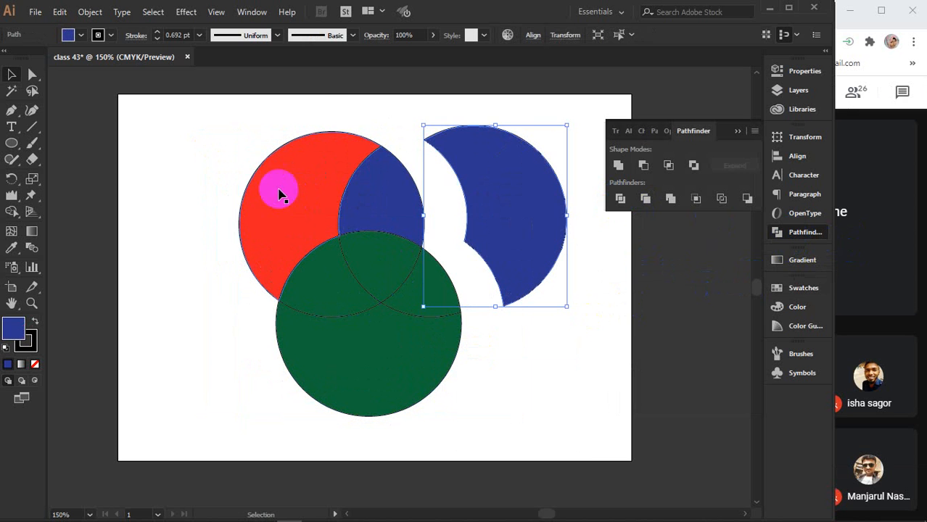
drag(279, 193, 231, 149)
drag(364, 180, 367, 140)
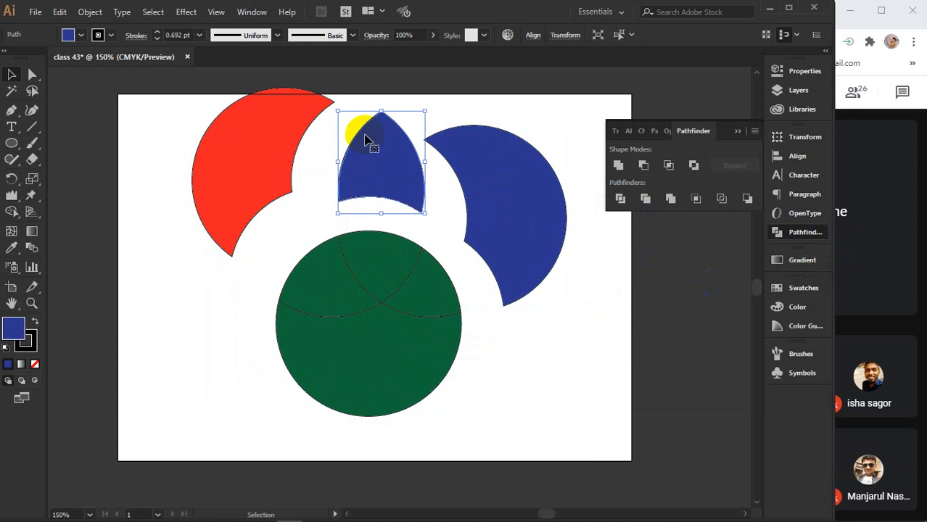
- Undo the piece moves, the ungrouping and the Divide, and nudge the three whole circles slightly
key(ctrl+z)
key(ctrl+z)
key(ctrl+z)
key(ctrl+z)
key(ctrl+z)
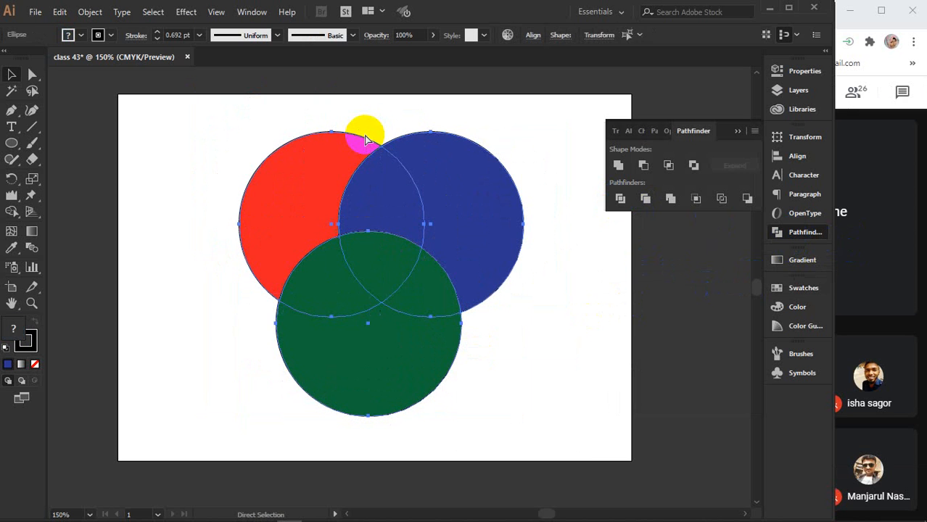
key(ctrl+z)
drag(393, 201, 454, 228)
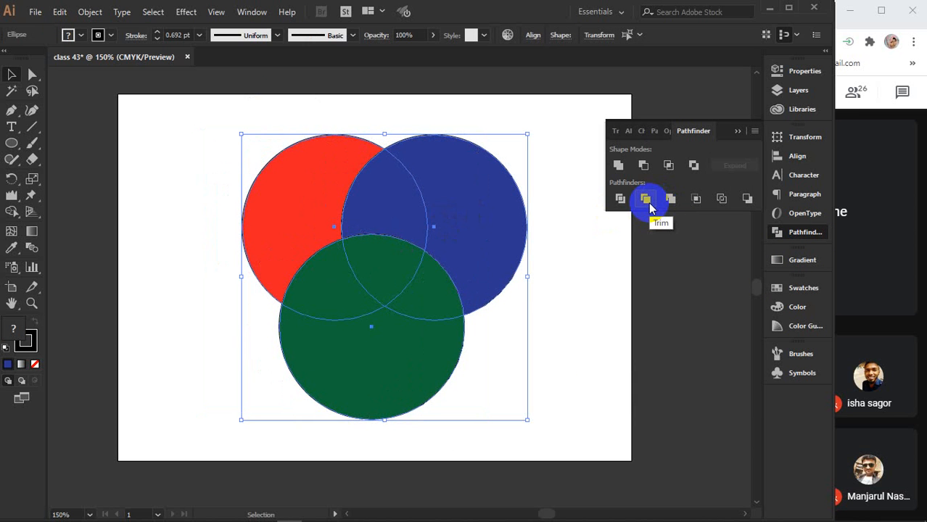
click(559, 309)
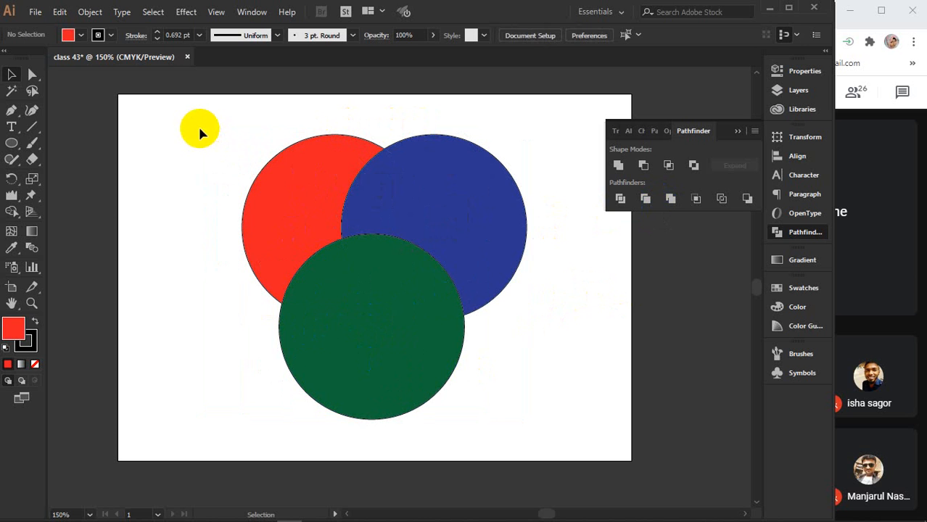
- Apply the Pathfinder Trim operation to all three circles, and ungroup the trimmed result
drag(200, 130, 528, 358)
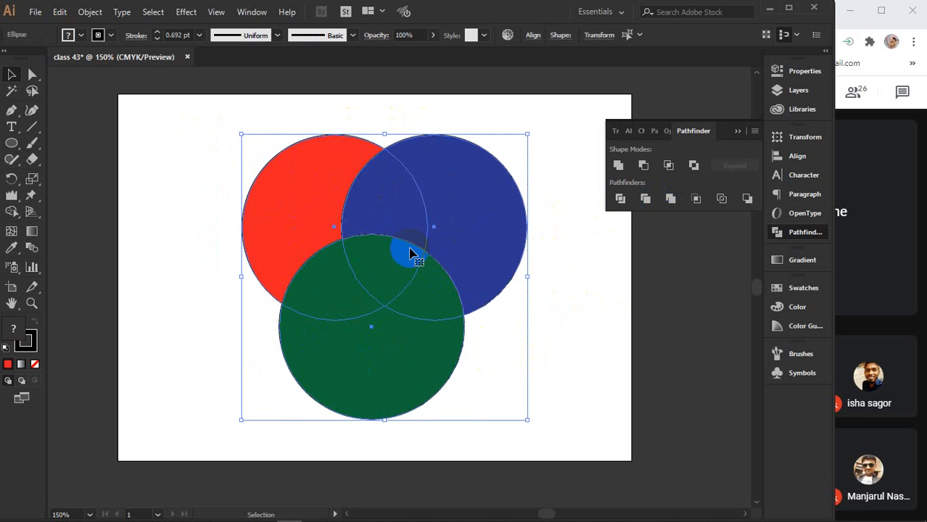
click(646, 200)
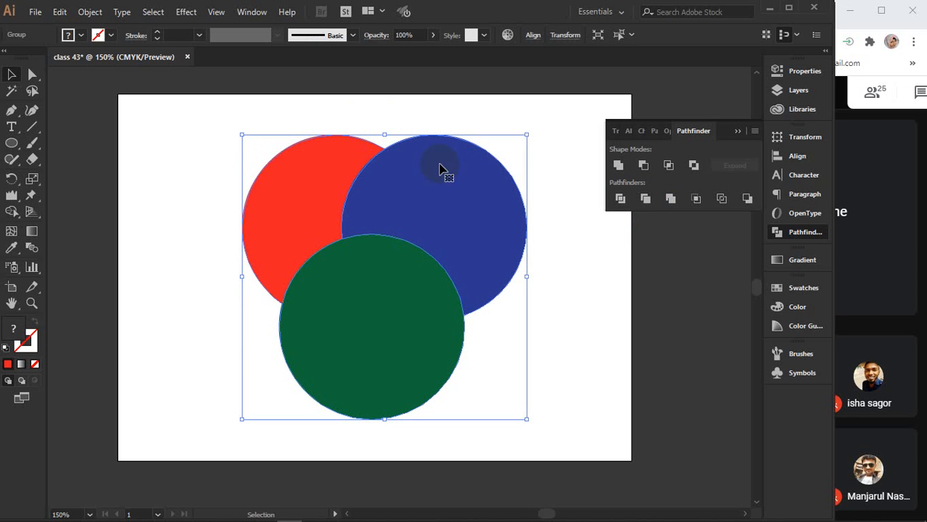
click(277, 252)
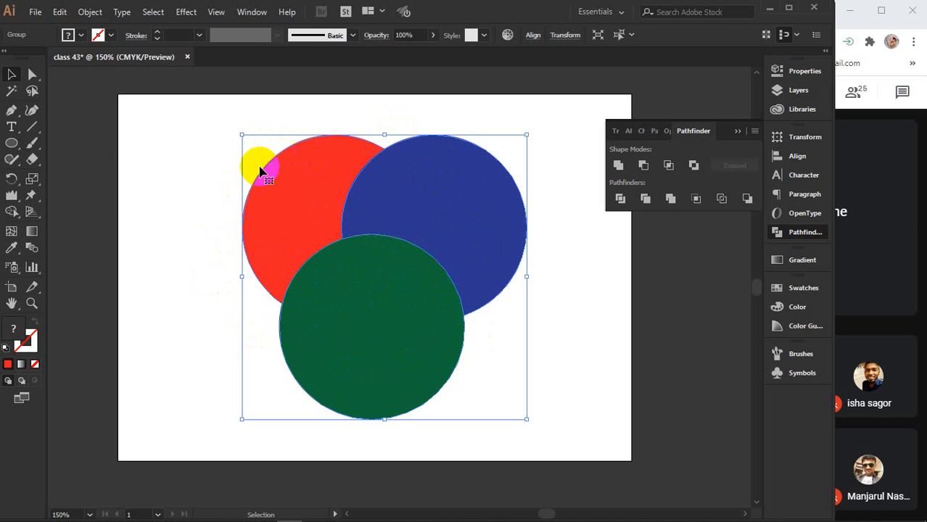
right_click(384, 219)
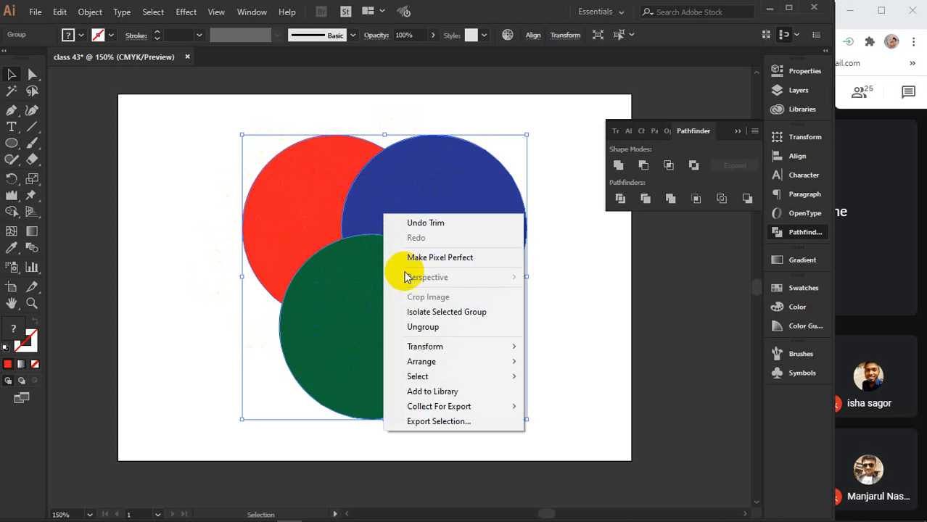
click(425, 327)
click(608, 312)
- Separate the trimmed pieces by moving the green circle down, the blue piece right and the red piece left
drag(414, 325, 411, 367)
drag(465, 228, 525, 228)
drag(314, 190, 263, 178)
- Undo the piece moves, the ungrouping and the Trim, leaving the three original circles selected
key(ctrl+z)
key(ctrl+z)
key(ctrl+z)
key(ctrl+z)
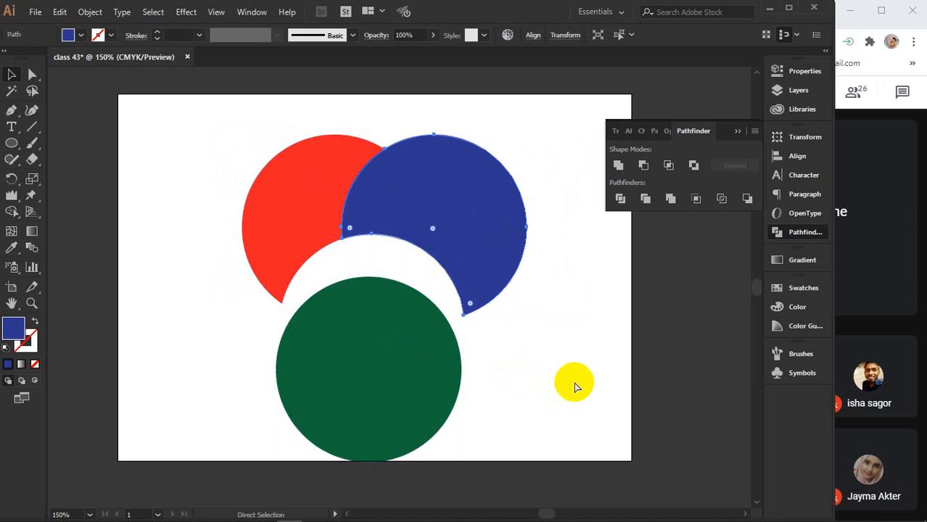
key(ctrl+a)
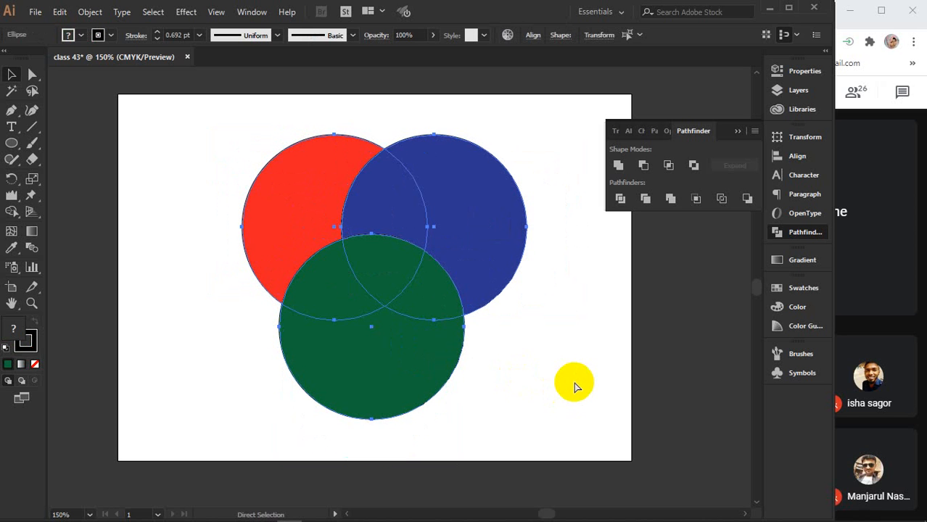
key(v)
- Apply the Pathfinder Merge operation to the three circles, and ungroup the merged result
click(672, 203)
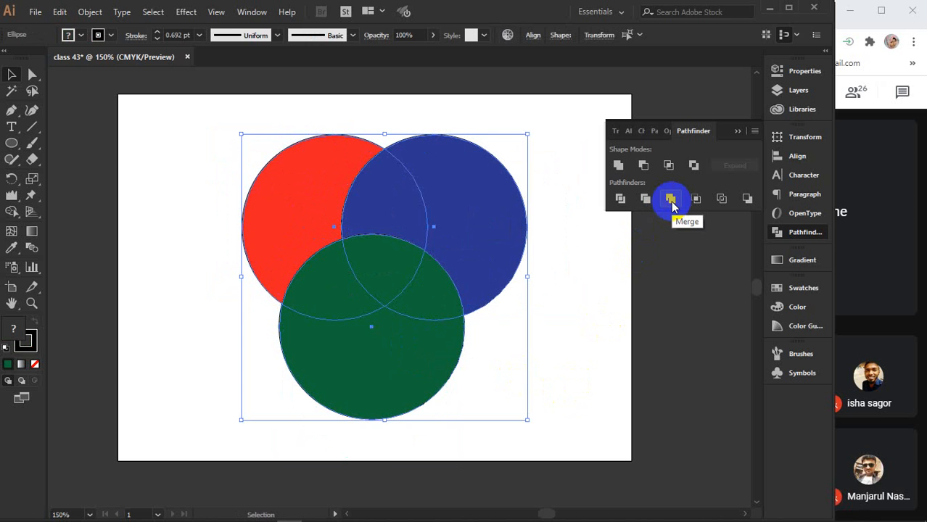
click(379, 314)
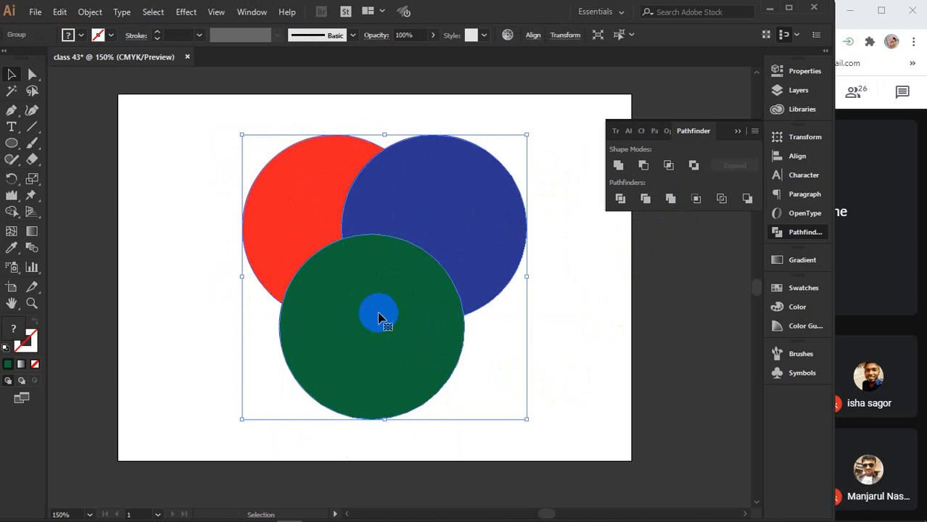
right_click(416, 229)
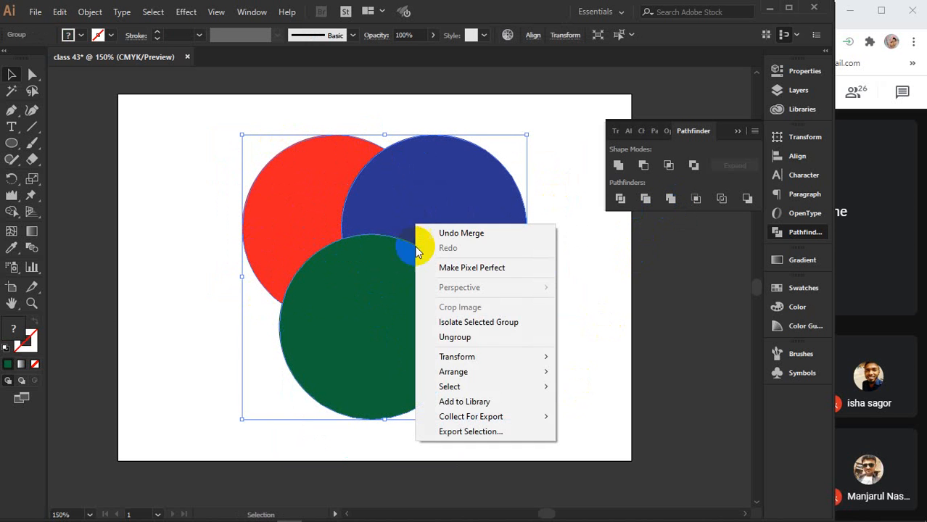
click(529, 338)
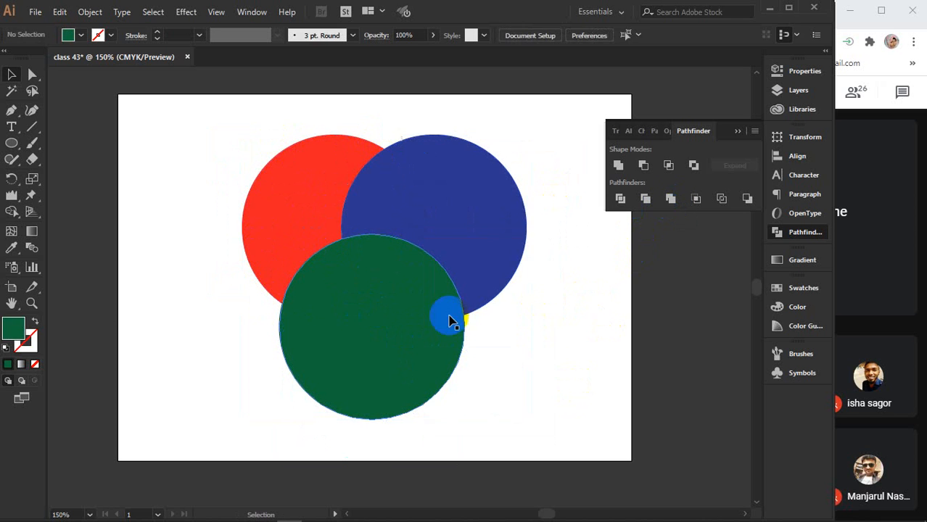
- Spread the merged green, blue and red pieces apart across the artboard
drag(451, 321, 451, 362)
drag(452, 245, 506, 238)
drag(336, 222, 265, 202)
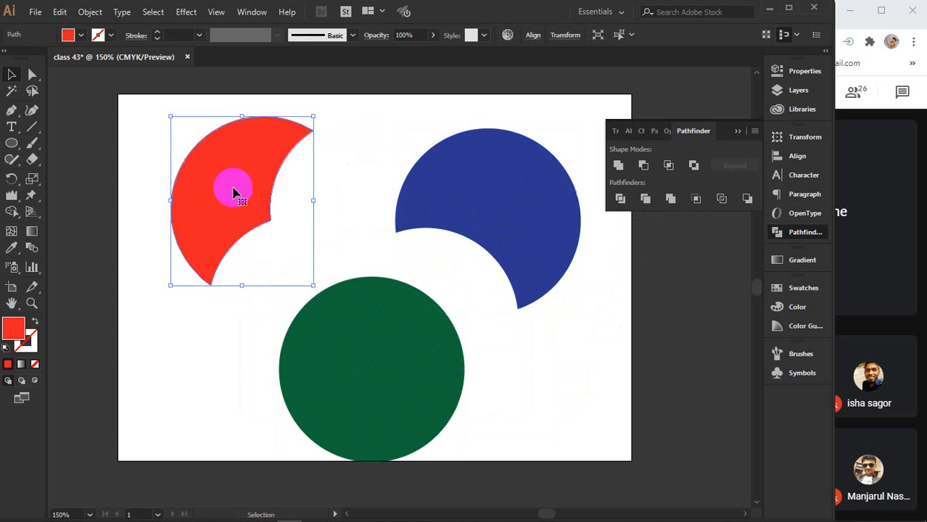
- Undo the spreading of the pieces, the ungrouping and the Merge on the three circles
key(a)
key(ctrl+z)
key(ctrl+z)
key(ctrl+z)
key(ctrl+z)
key(ctrl+z)
key(ctrl+z)
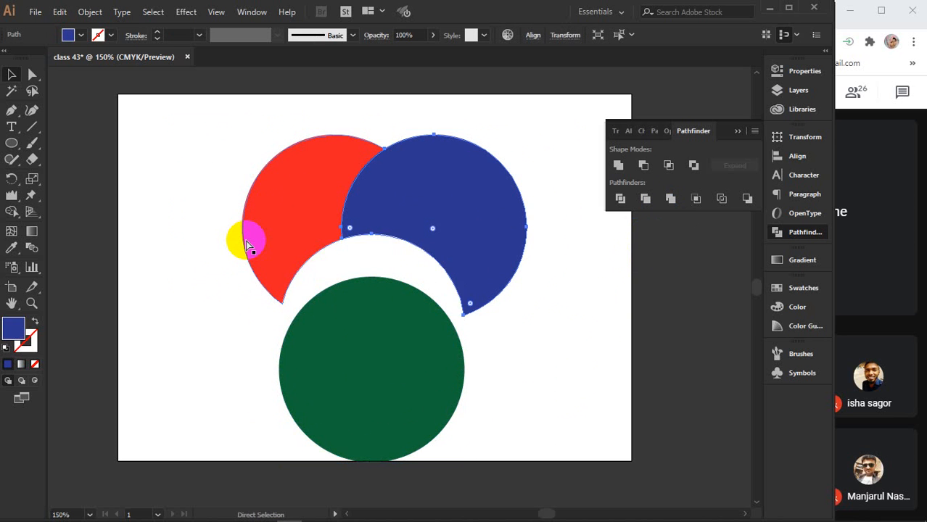
key(v)
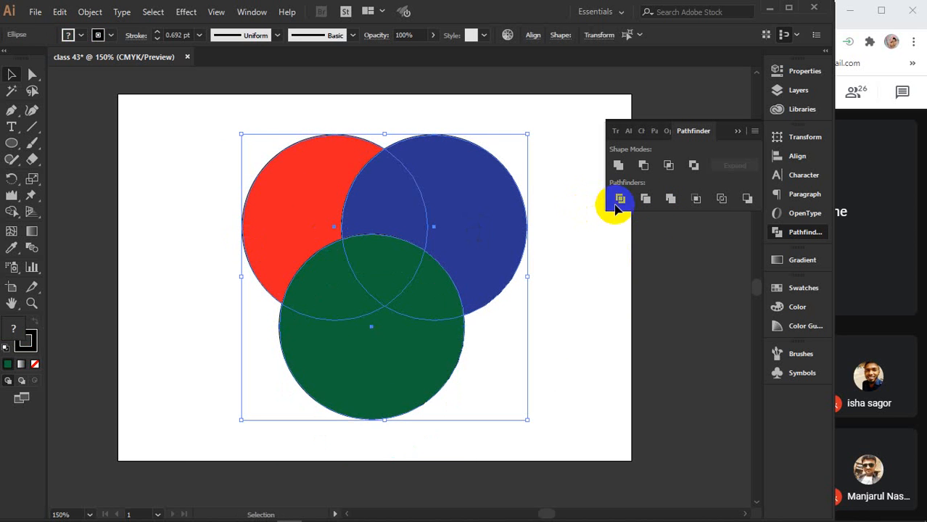
- Try the Pathfinder Crop operation on the three circles twice, undoing it each time
click(700, 205)
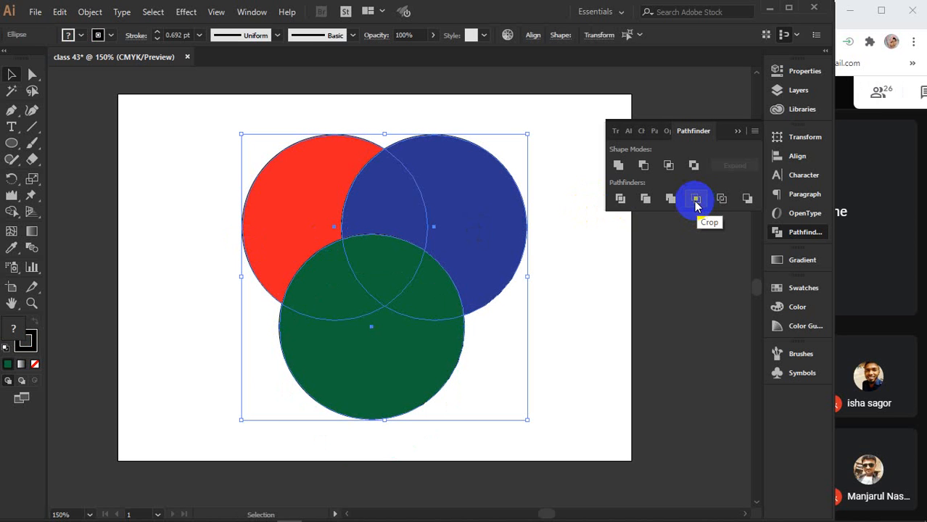
click(696, 205)
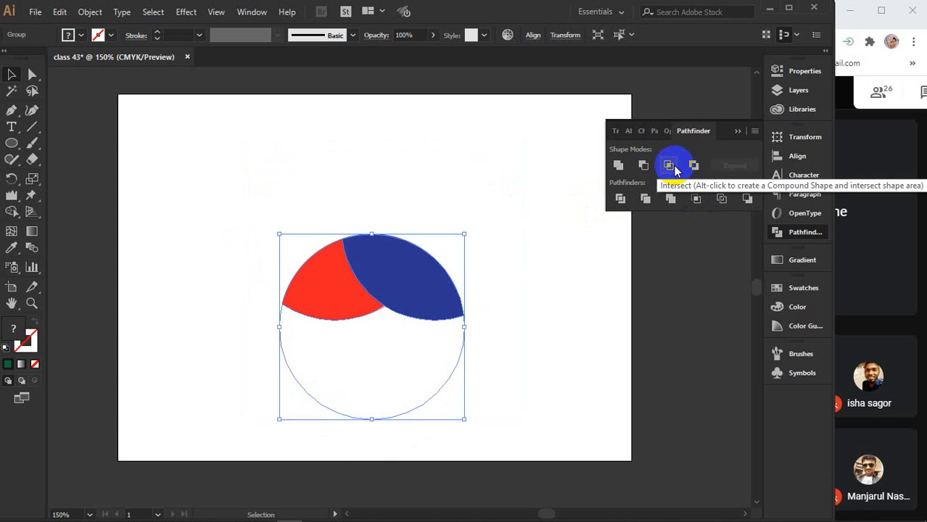
key(ctrl+z)
key(ctrl+z)
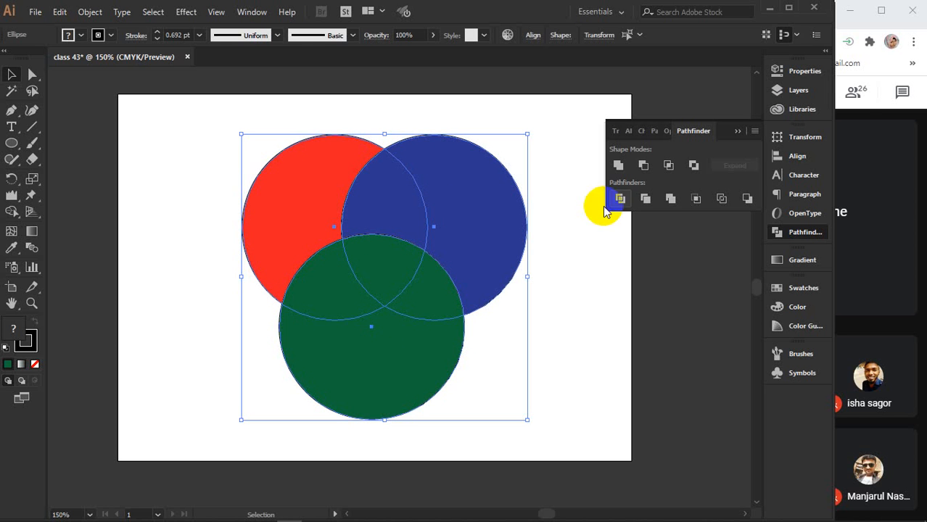
click(697, 203)
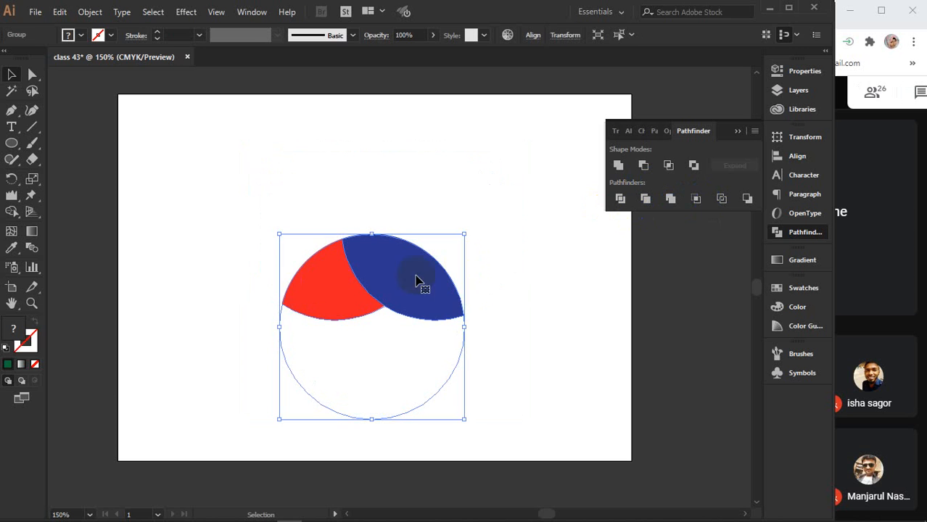
key(ctrl+z)
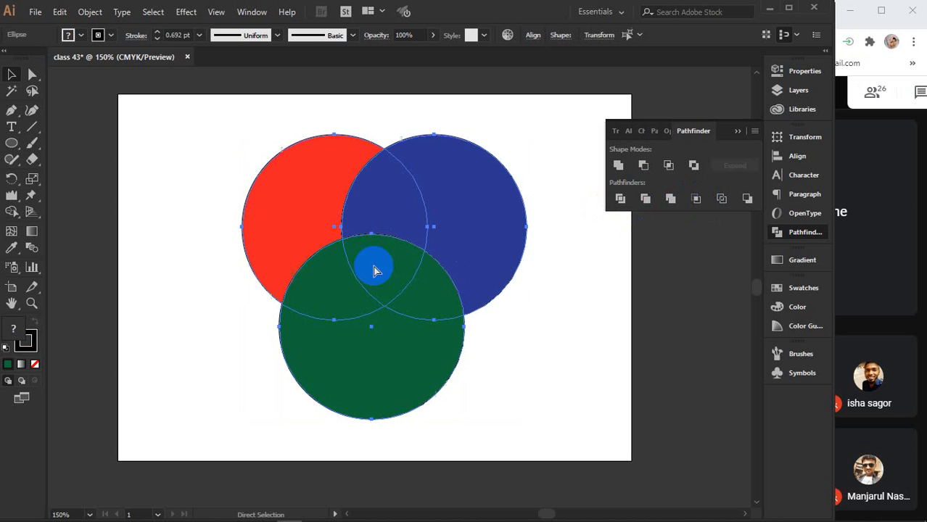
- Try the Pathfinder Outline and Minus Back operations on the three circles, undoing each one, and deselect everything
click(722, 200)
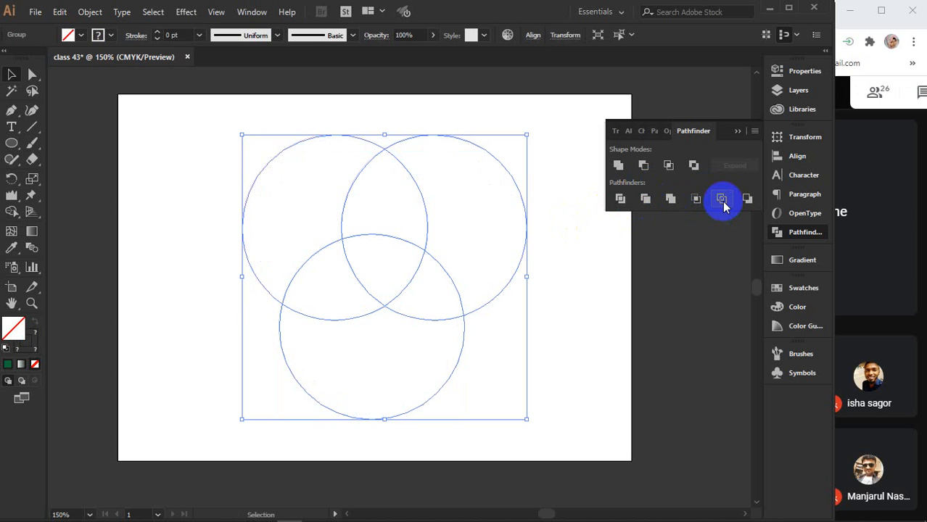
key(ctrl+z)
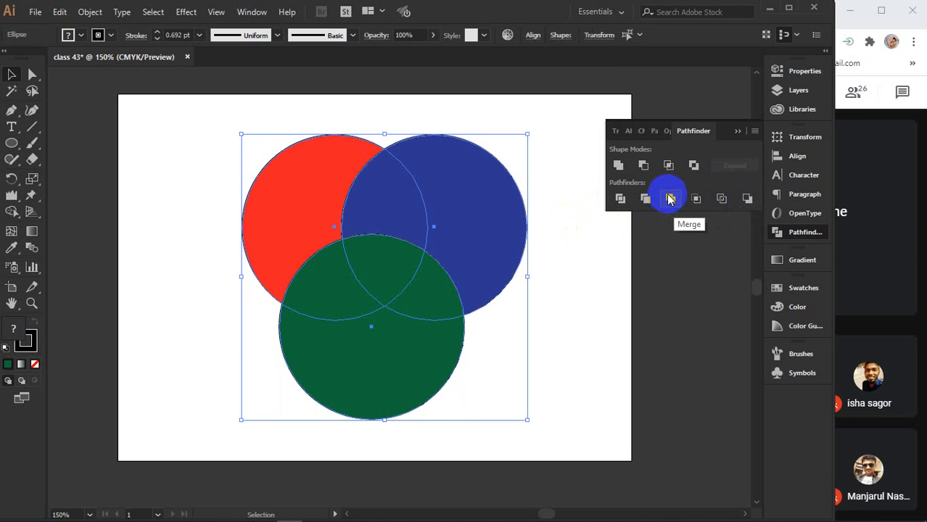
click(748, 200)
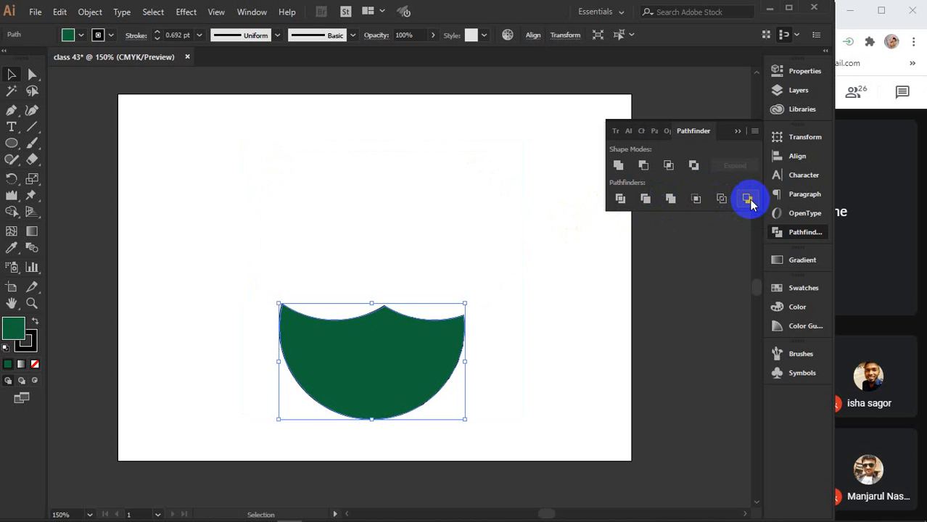
key(a)
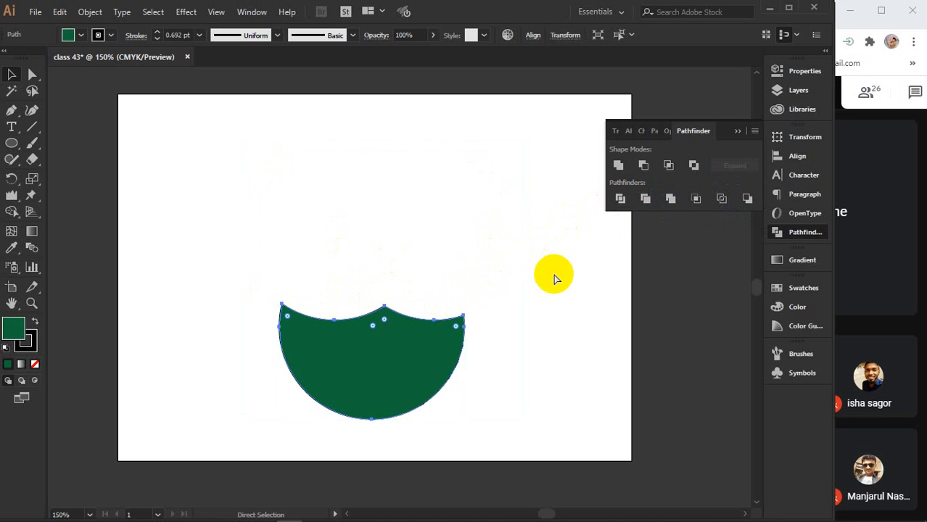
key(ctrl+z)
key(ctrl+z)
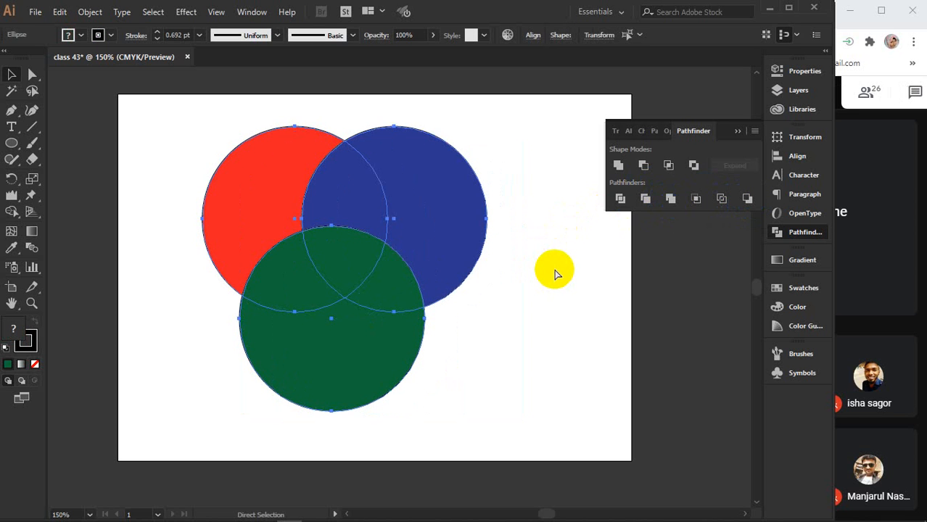
key(v)
click(553, 273)
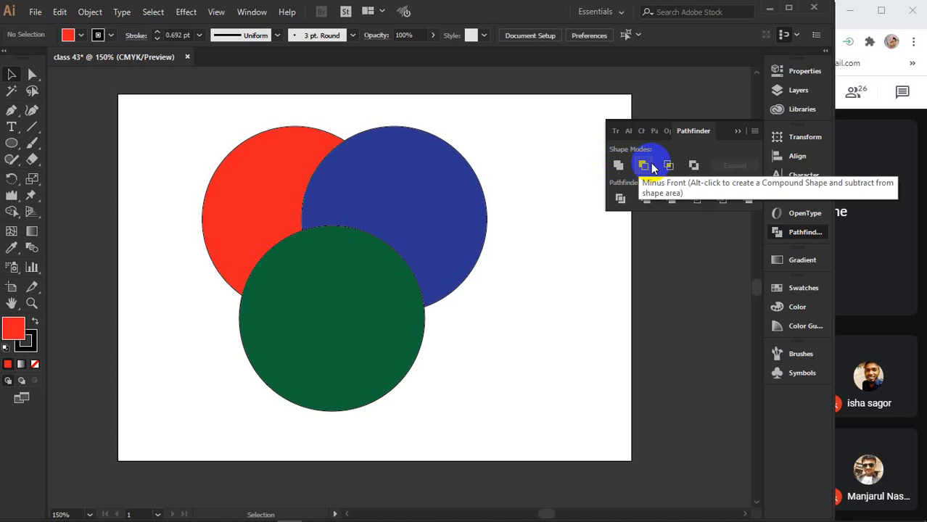
- Collapse the Pathfinder options and delete all three circles from the artboard
click(740, 131)
drag(172, 119, 433, 313)
key(Delete)
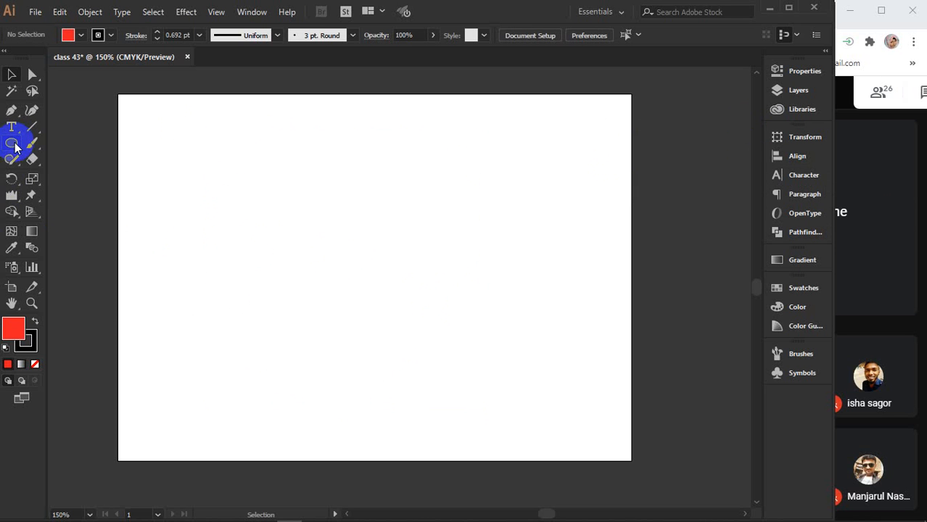
drag(16, 146, 80, 160)
drag(153, 122, 204, 163)
key(ctrl+z)
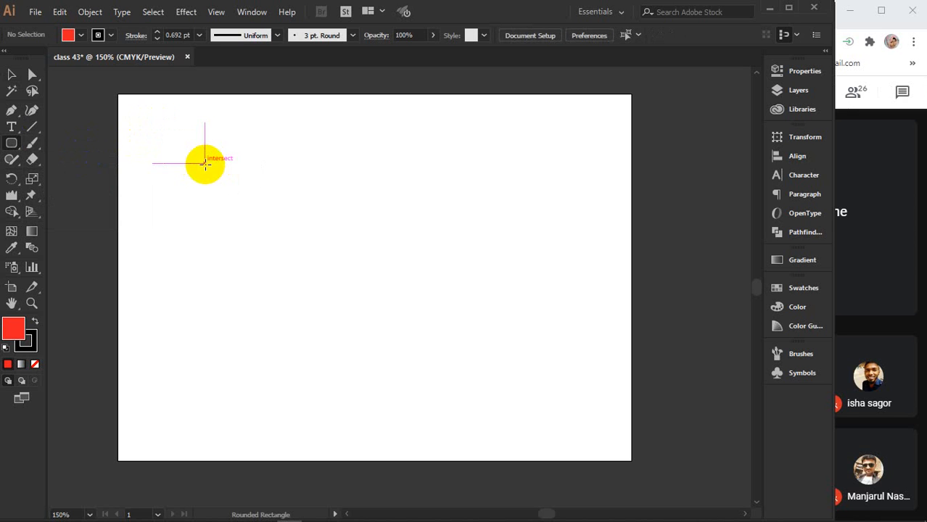
- Draw a small red square near the artboard's upper-left corner with the Rectangle tool and round all its corners
drag(11, 142, 76, 142)
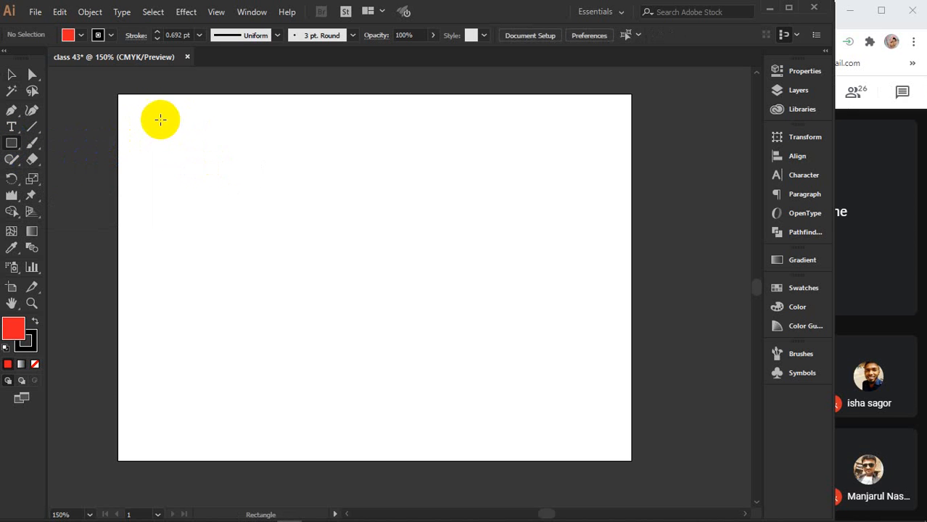
drag(145, 116, 190, 159)
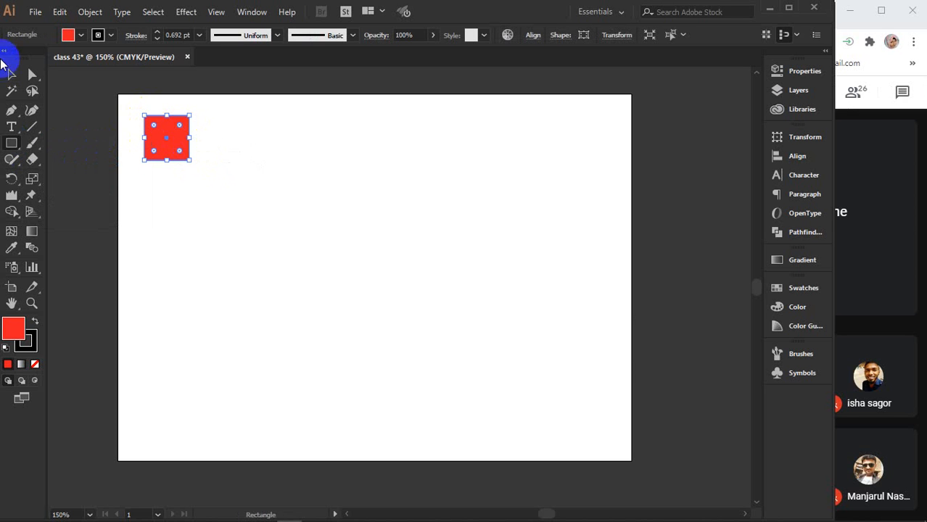
click(10, 76)
click(181, 130)
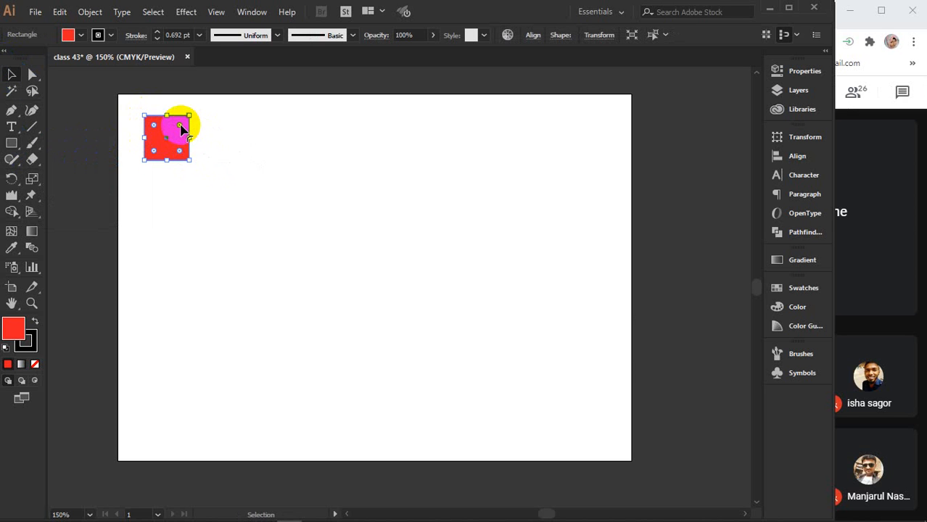
drag(181, 129, 176, 130)
click(281, 197)
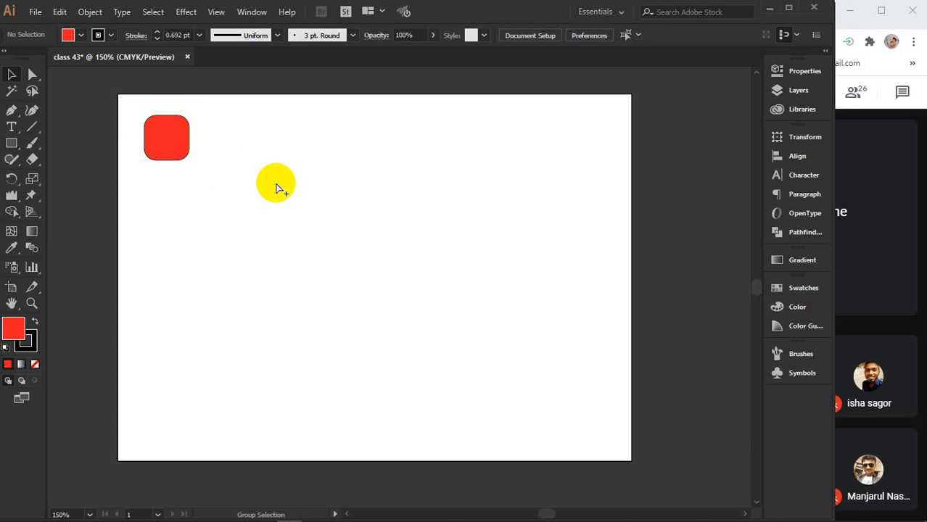
- Show all hidden objects, place the man's photo over the artboard beside the rounded square, and move it back off the artboard
key(ctrl+alt+3)
click(733, 219)
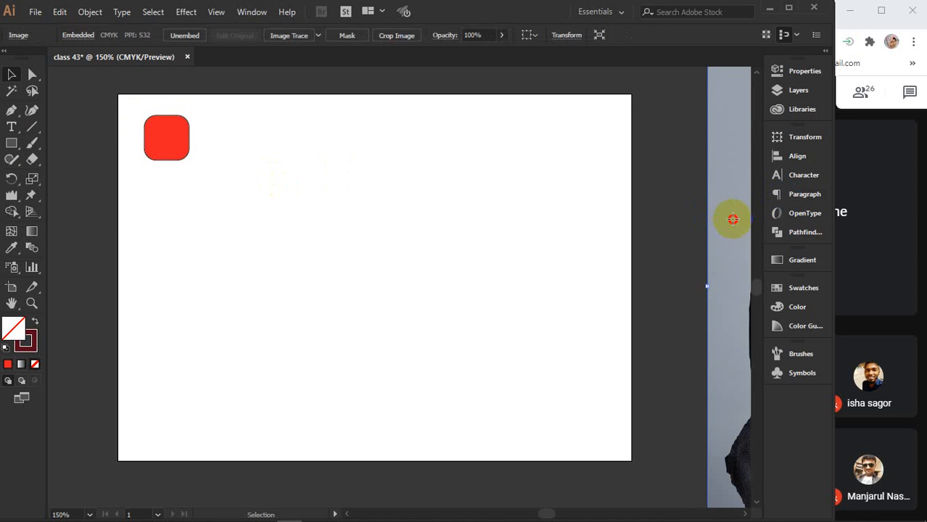
drag(733, 219, 391, 257)
drag(145, 132, 225, 164)
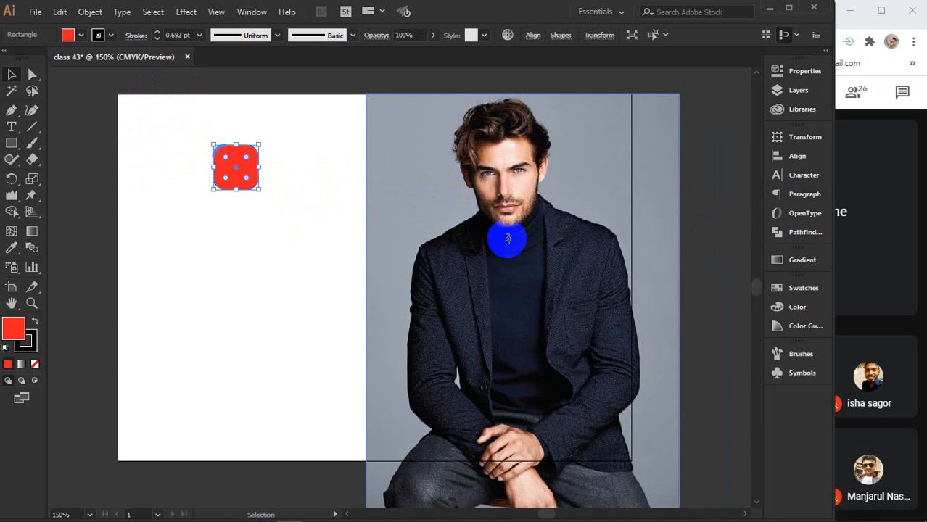
drag(466, 240, 677, 240)
drag(617, 248, 707, 237)
- Position the rounded square in the artboard's upper-left corner and duplicate it sideways with Transform Again into a row of ten
drag(231, 174, 200, 135)
key(ctrl+d)
key(ctrl+d)
key(ctrl+d)
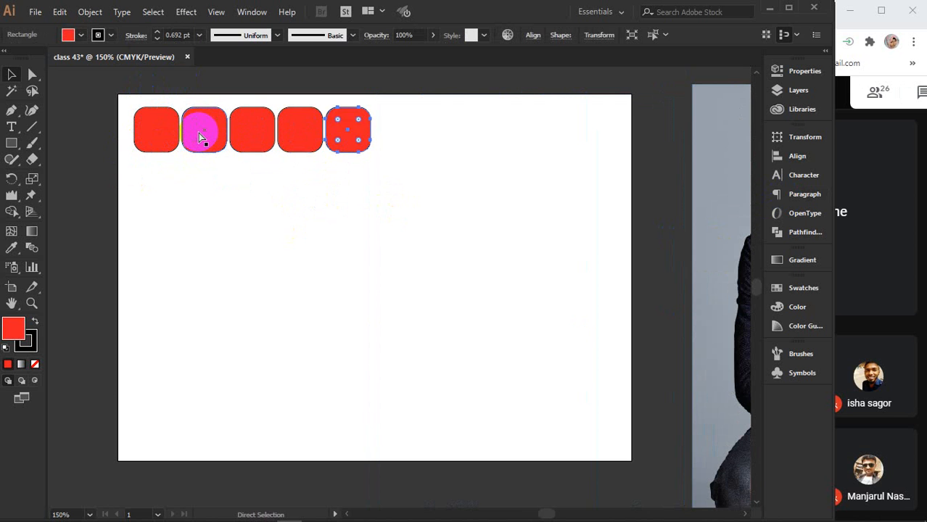
key(ctrl+d)
key(ctrl+d)
key(ctrl+d)
key(ctrl+d)
key(ctrl+d)
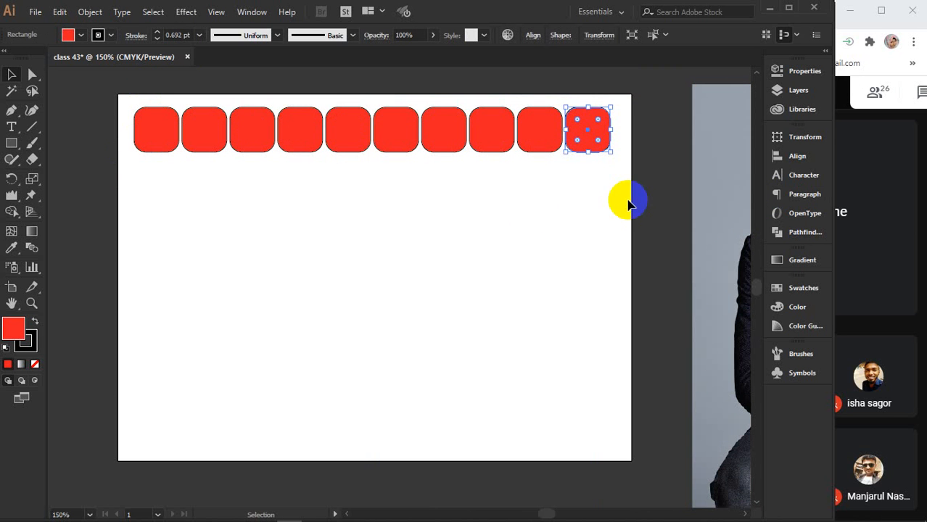
- Copy the whole row of squares straight down with a small gap and repeat the copy until there are seven rows
drag(616, 185, 165, 162)
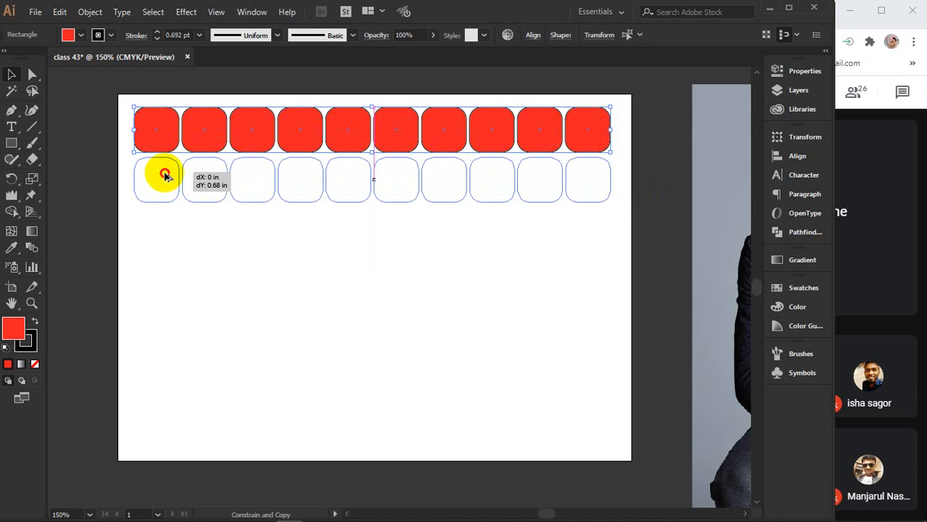
drag(165, 176, 166, 175)
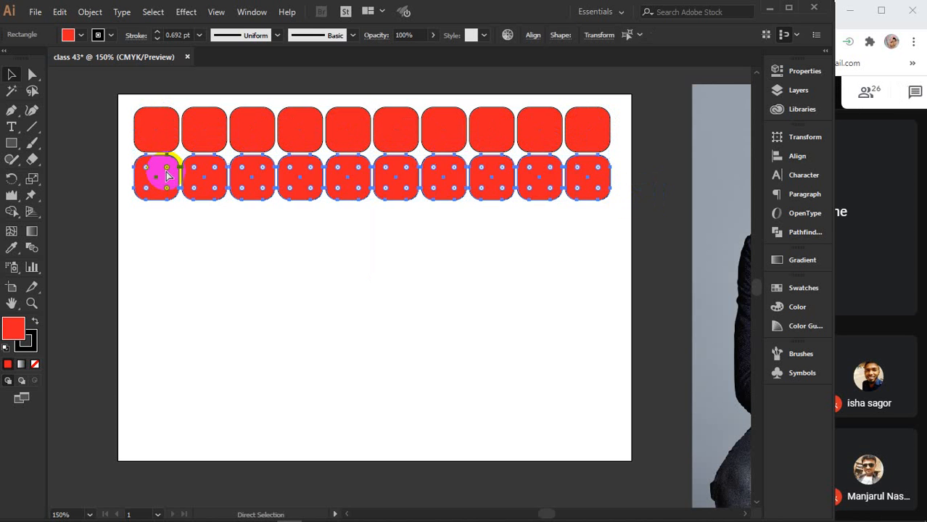
key(ctrl+d)
key(ctrl+d)
key(ctrl+d)
key(ctrl+d)
key(ctrl+d)
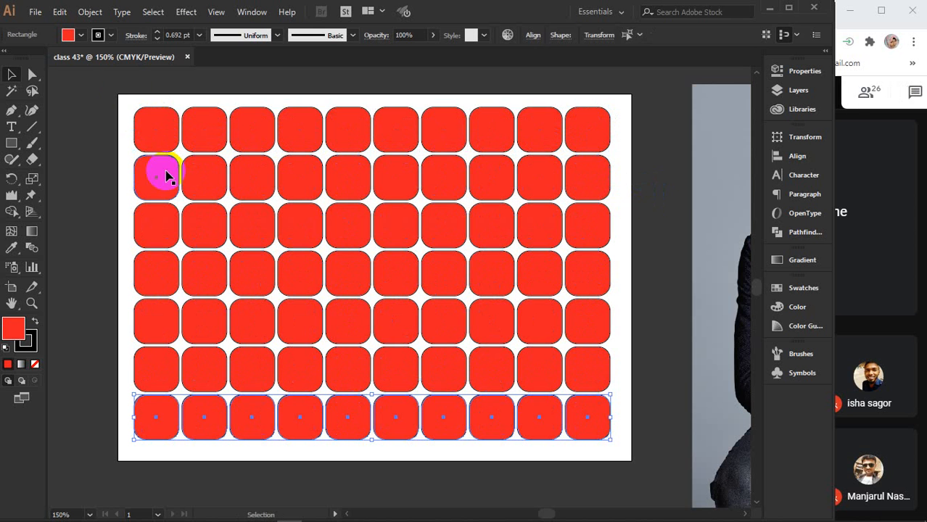
- Check the selection of the full grid of squares, deselect it, and delete the man's photo beside the artboard
drag(118, 105, 618, 455)
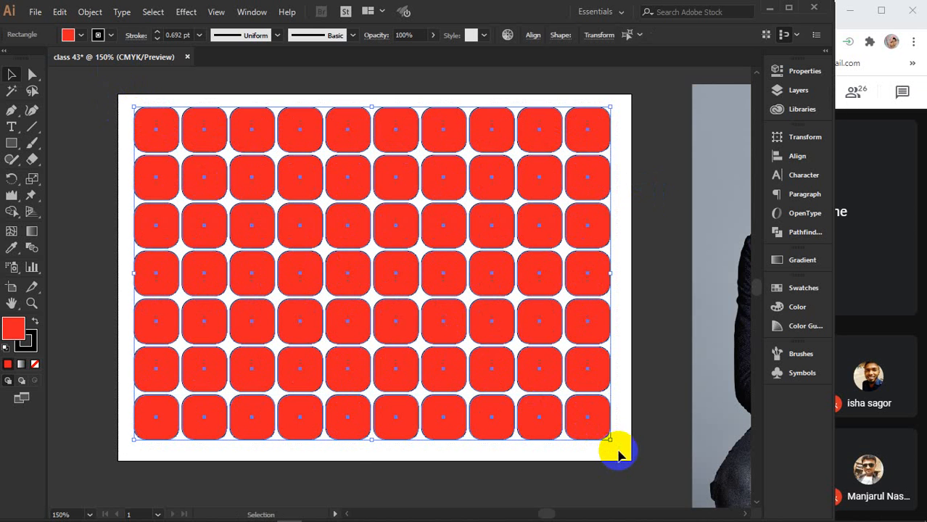
click(544, 476)
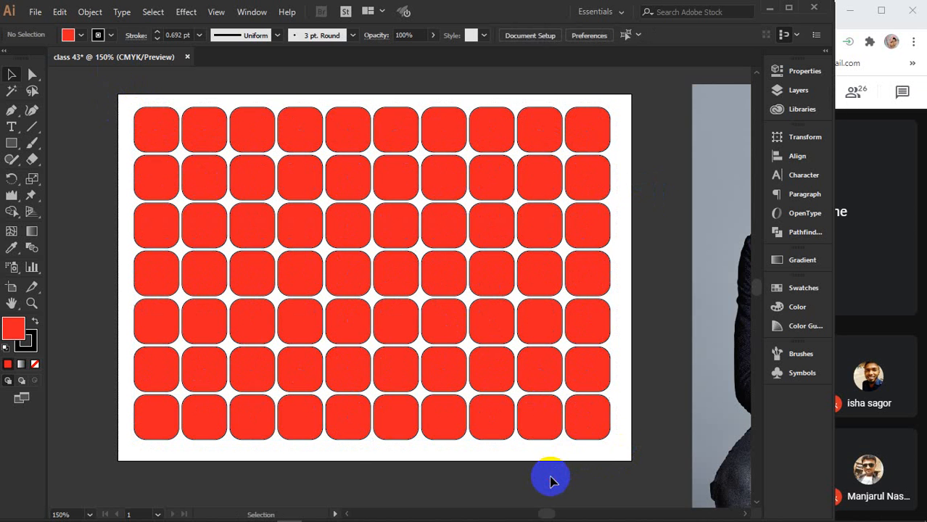
drag(726, 227, 268, 228)
key(Delete)
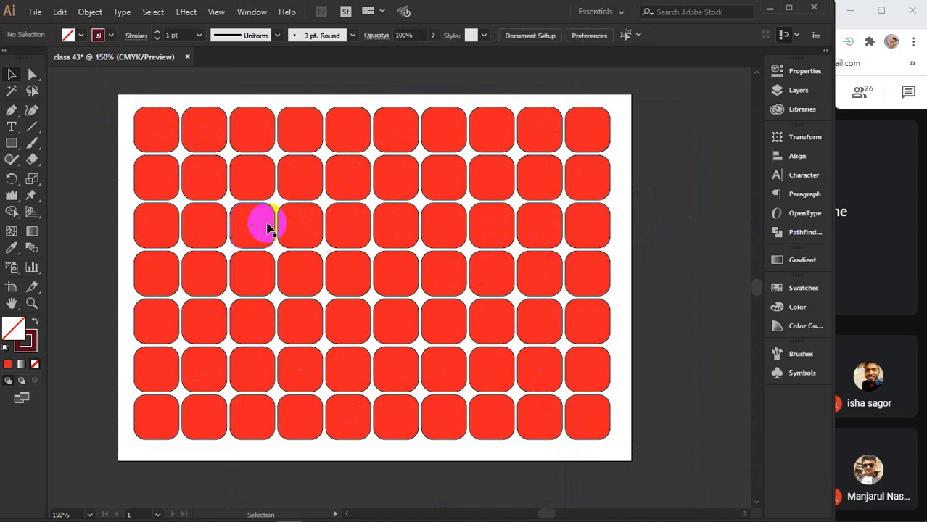
- Switch to Chrome and look through the "corporate men model" image results and related images for a suitable photo
mouse_move(365, 512)
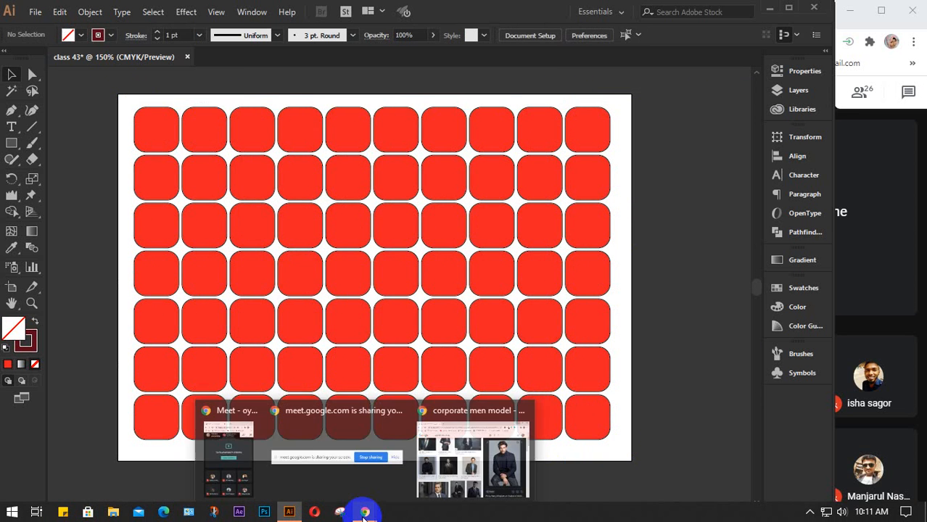
click(439, 490)
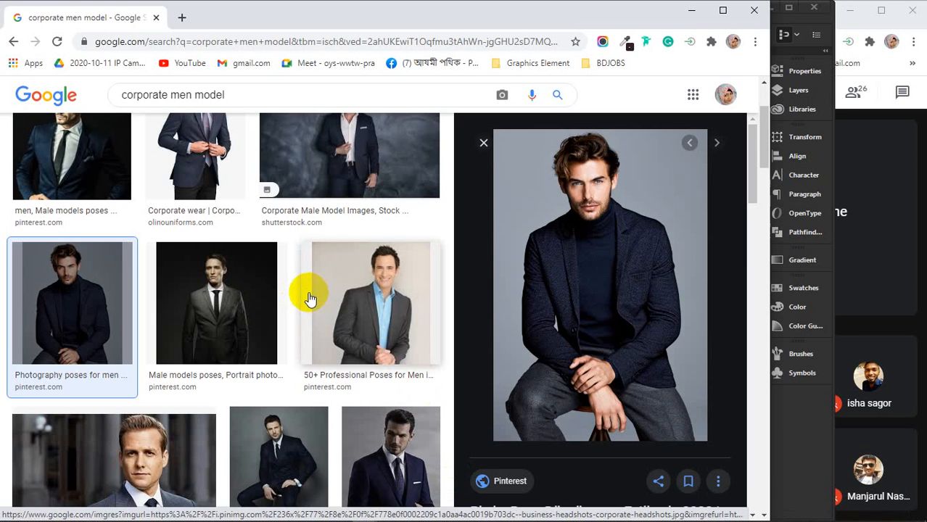
scroll(310, 299, down, 2)
scroll(310, 299, down, 3)
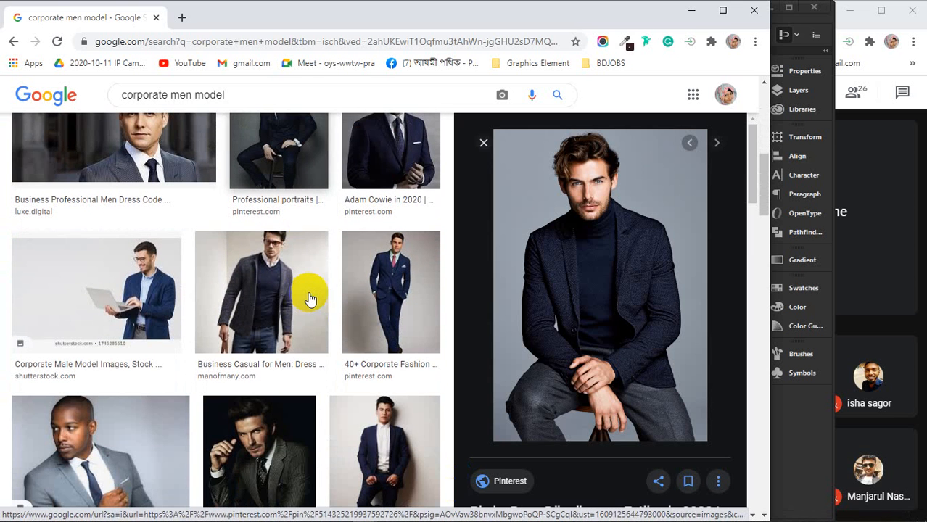
scroll(310, 299, down, 1)
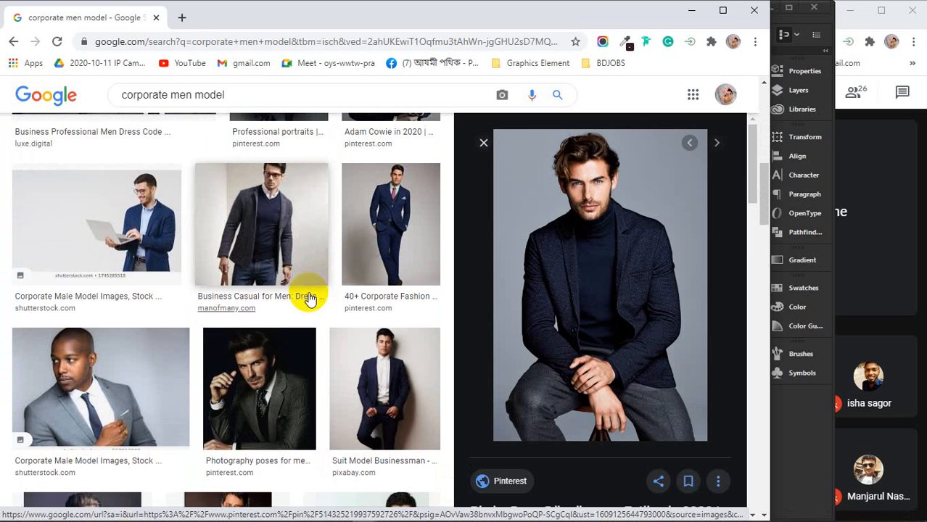
drag(296, 393, 267, 396)
scroll(267, 395, down, 6)
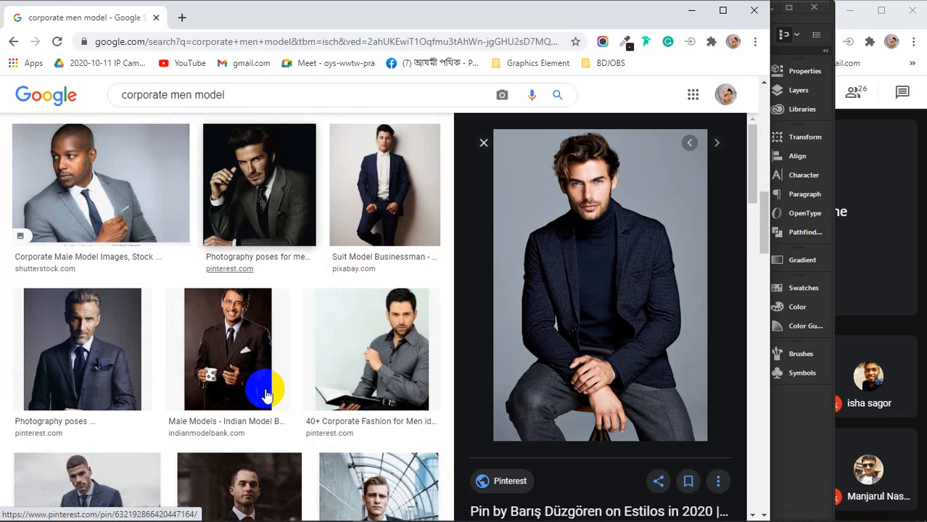
scroll(267, 395, down, 6)
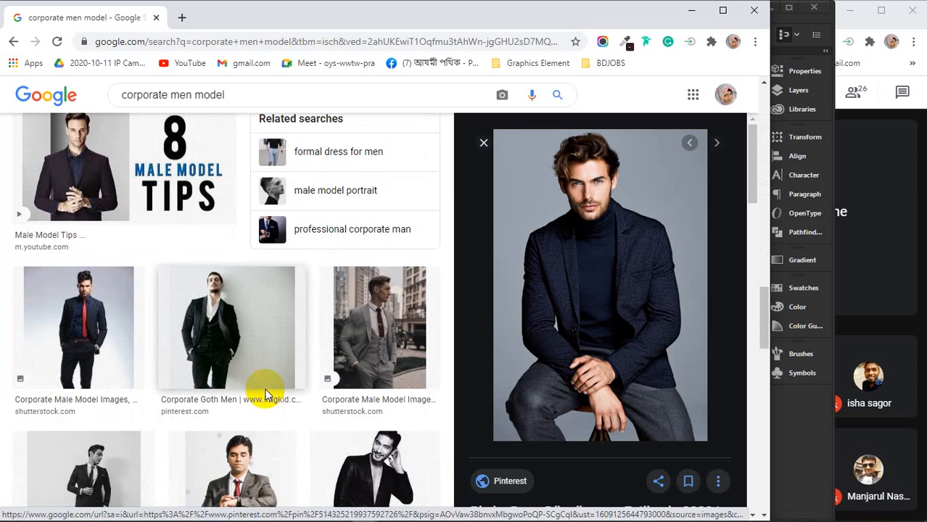
scroll(268, 395, down, 6)
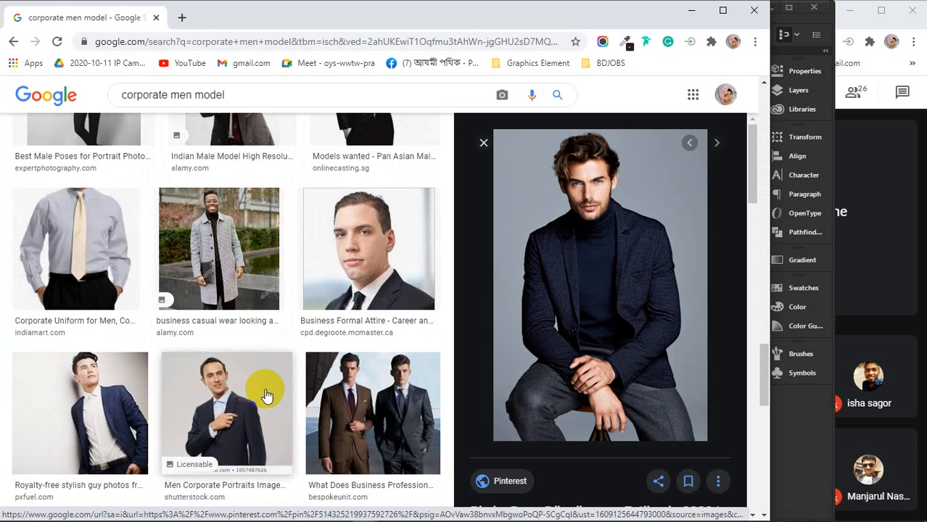
scroll(267, 396, down, 2)
scroll(267, 395, down, 2)
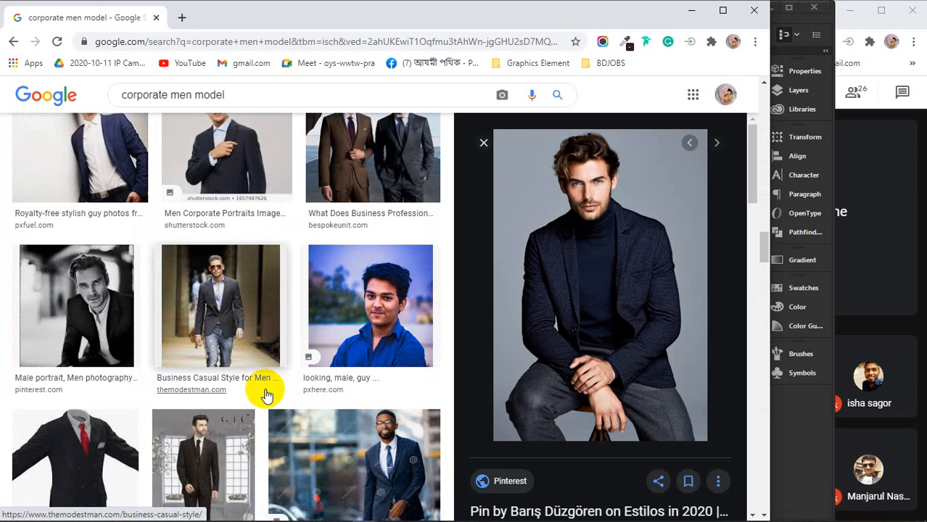
scroll(267, 396, down, 4)
scroll(267, 396, down, 3)
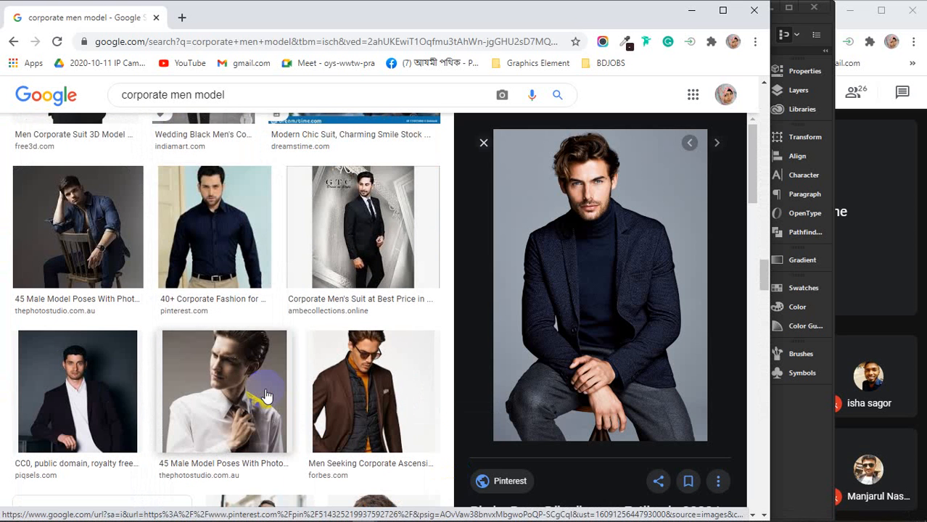
scroll(267, 396, down, 3)
scroll(267, 392, down, 3)
scroll(619, 355, down, 3)
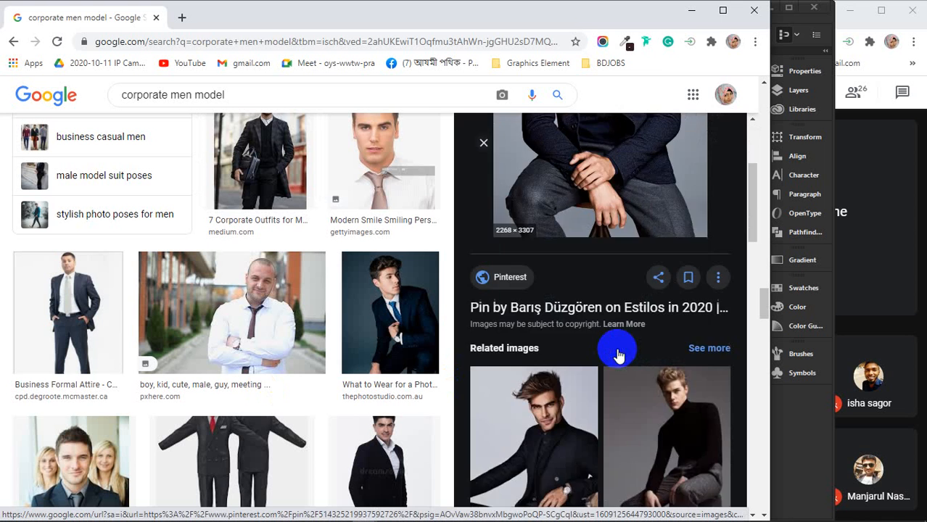
scroll(618, 355, down, 10)
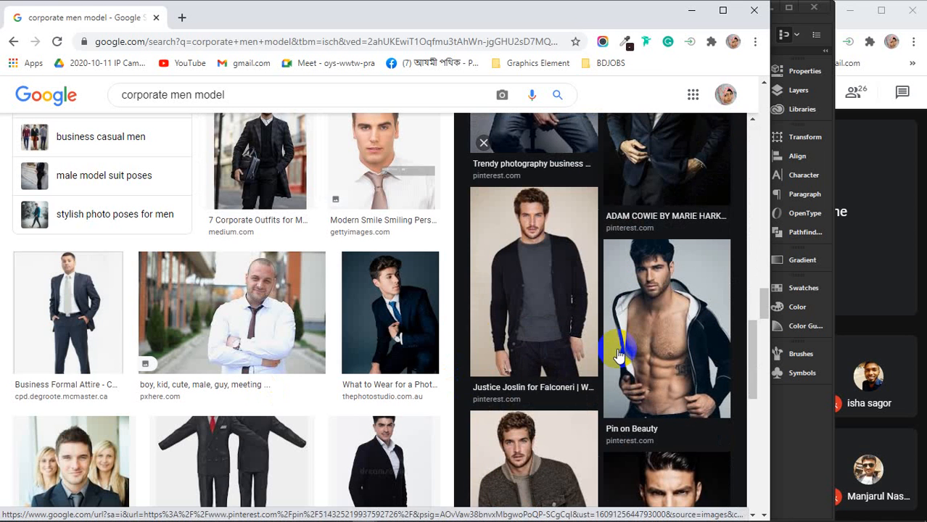
scroll(260, 341, down, 3)
scroll(636, 360, up, 10)
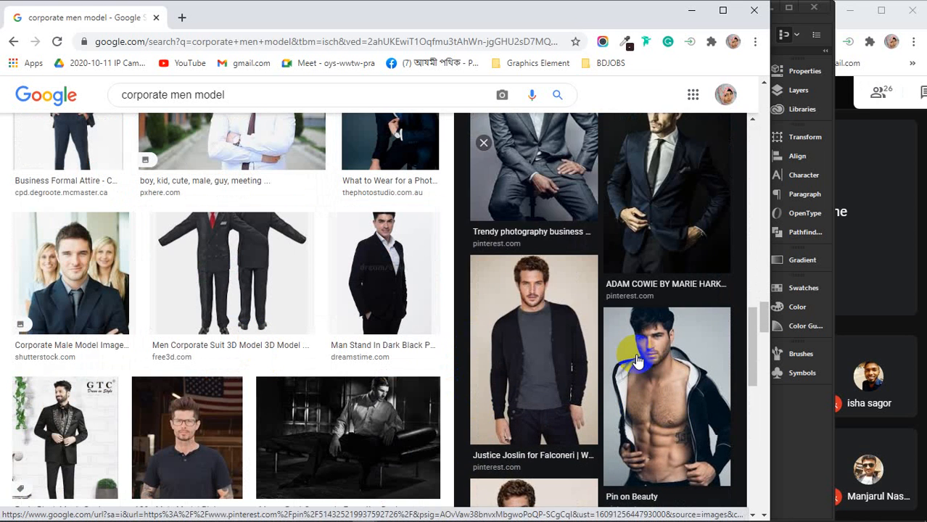
scroll(322, 356, down, 3)
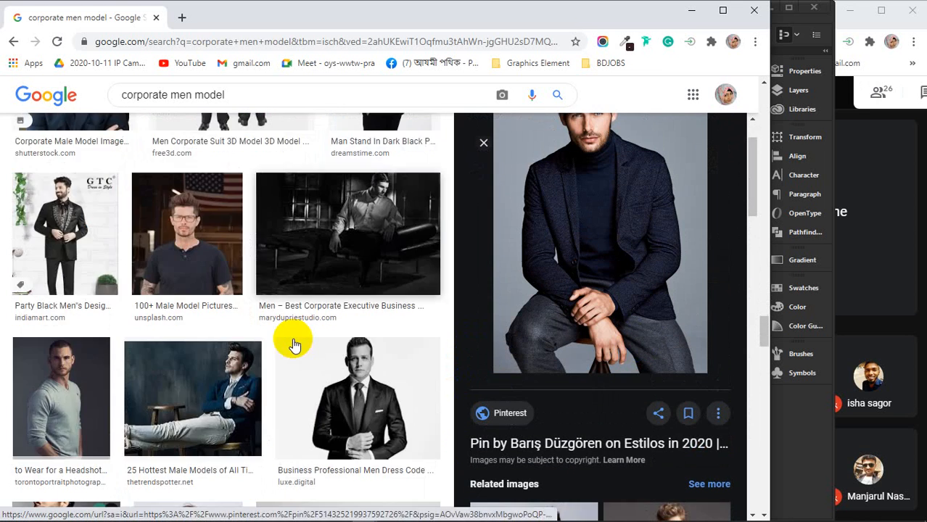
- Preview the "25 Hottest Male Models of All Time" photo and one of its related portraits, and browse further related images
click(322, 214)
click(225, 360)
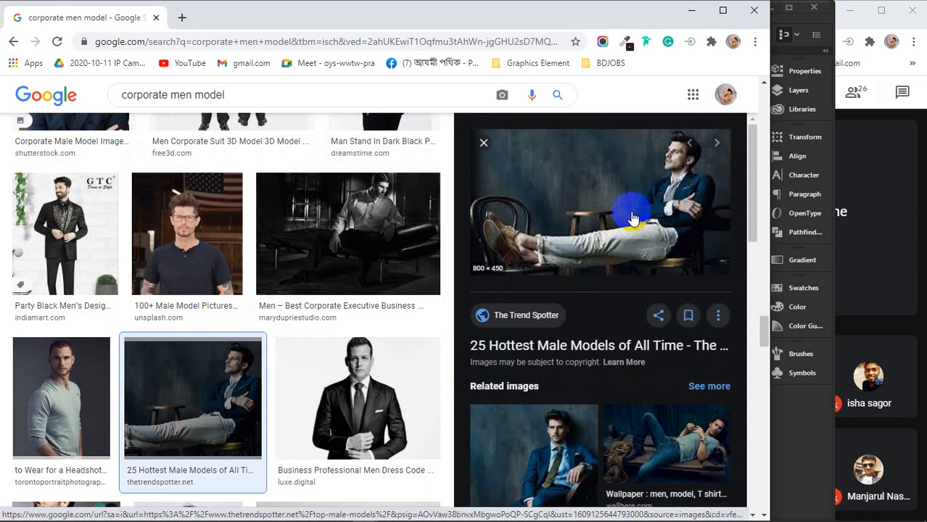
scroll(629, 282, down, 3)
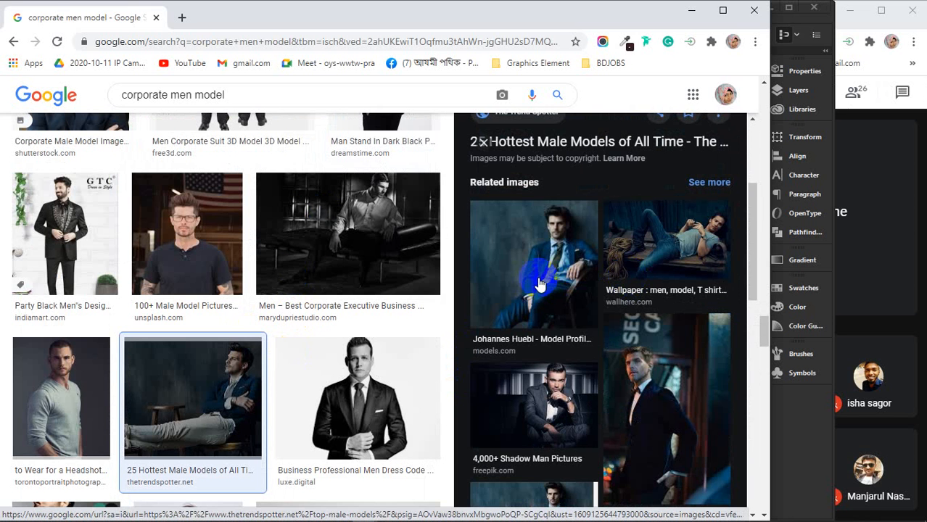
click(543, 320)
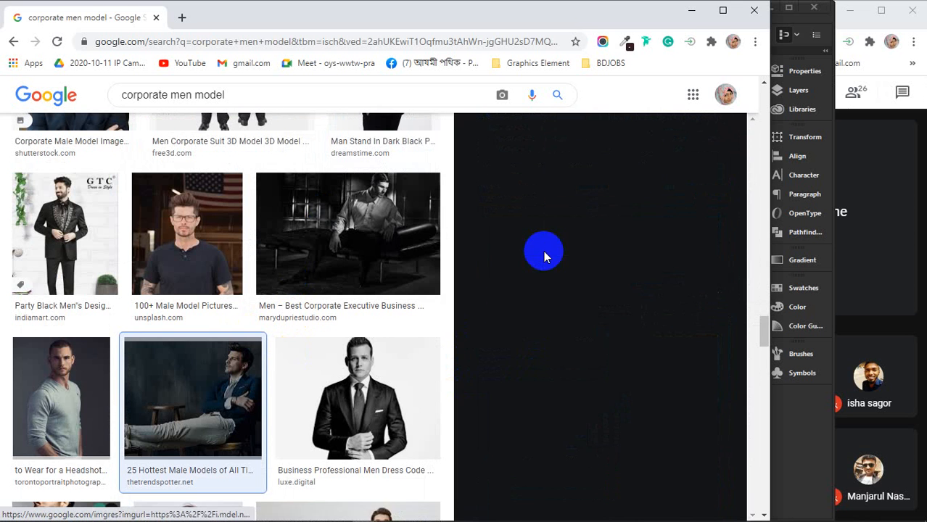
scroll(573, 261, down, 3)
scroll(573, 261, down, 4)
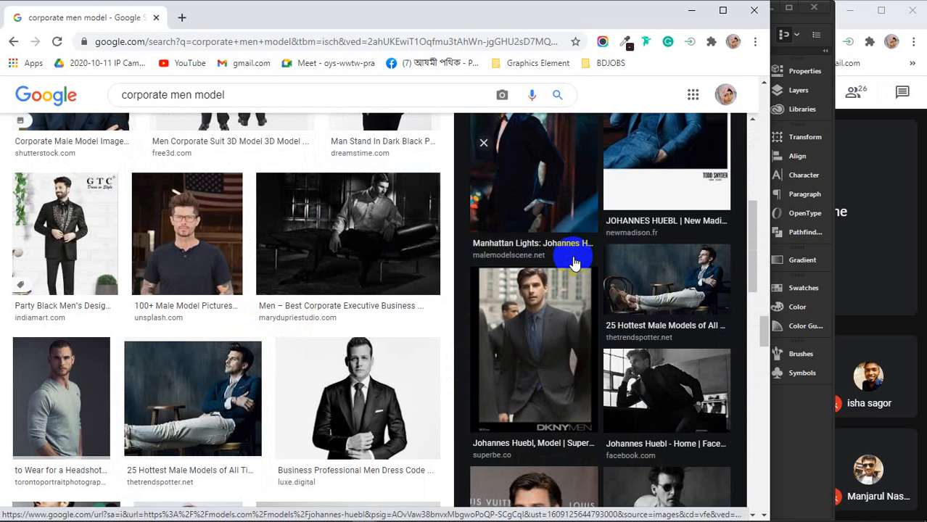
scroll(573, 262, down, 3)
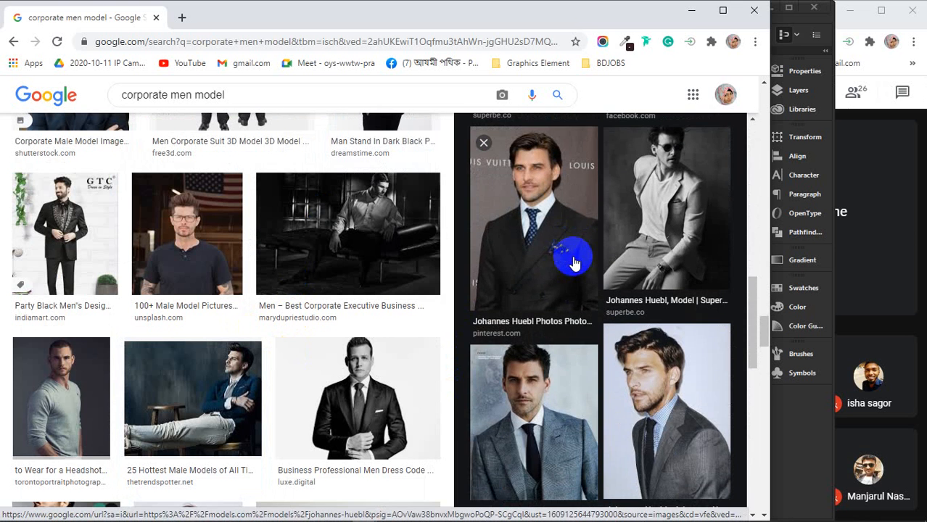
scroll(315, 286, down, 2)
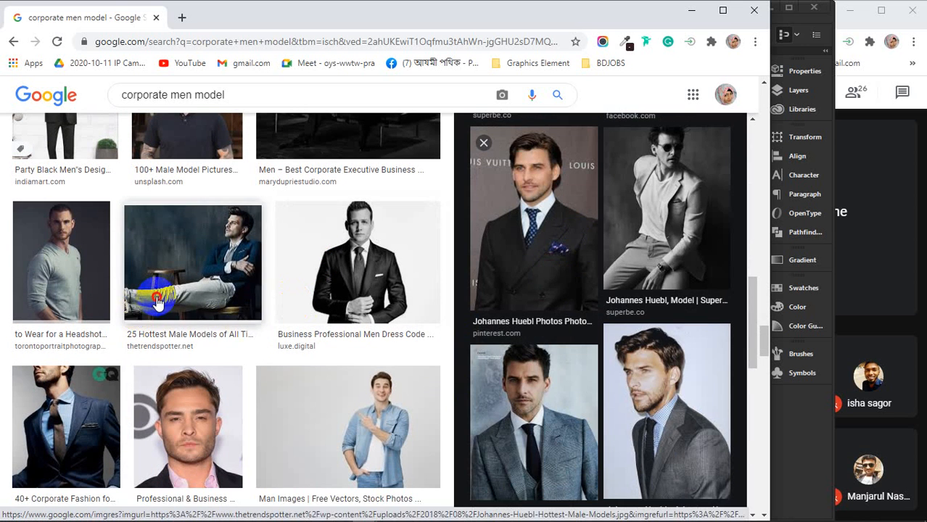
- Reopen the "25 Hottest Male Models of All Time" photo and preview the related "4,000+ Shadow Man Pictures" image from Freepik
click(158, 301)
scroll(622, 248, down, 4)
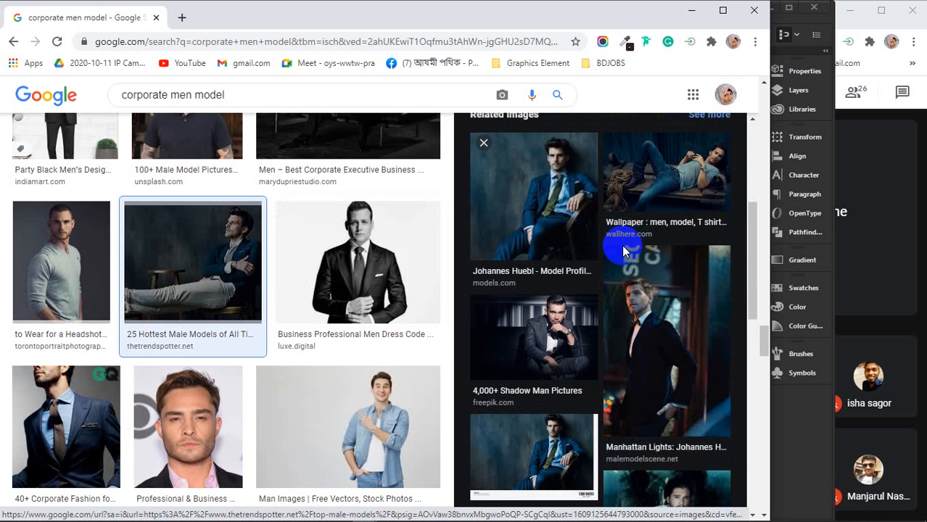
click(528, 332)
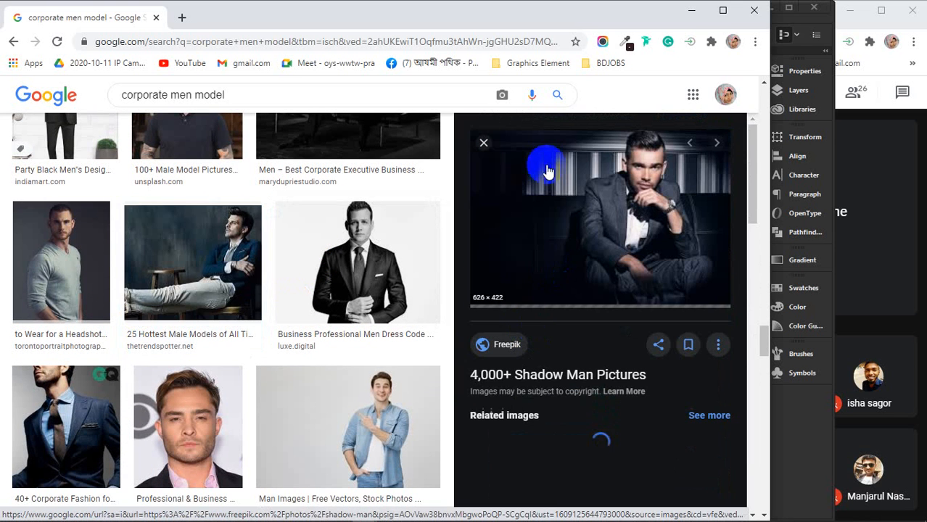
- Copy the "4,000+ Shadow Man Pictures" photo from Chrome, switch back to Illustrator, and paste it into the class 43 document
right_click(573, 177)
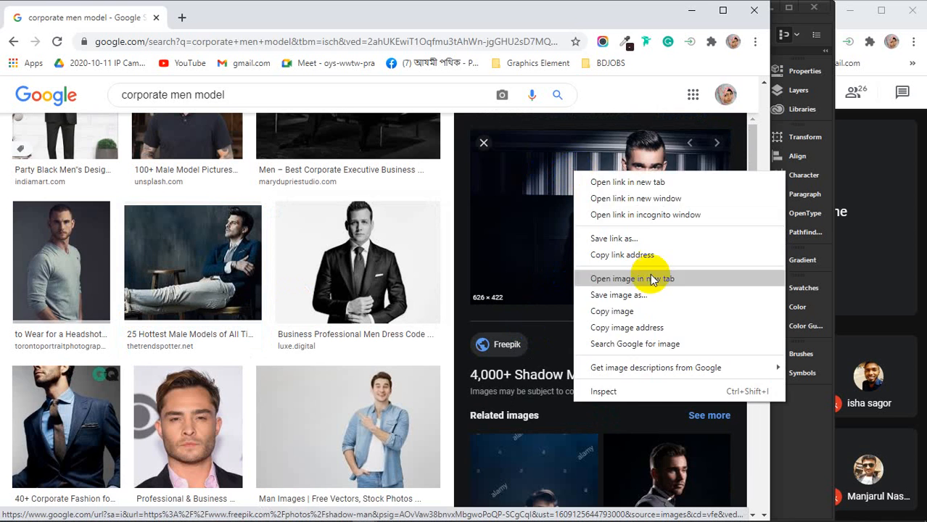
click(658, 313)
click(682, 10)
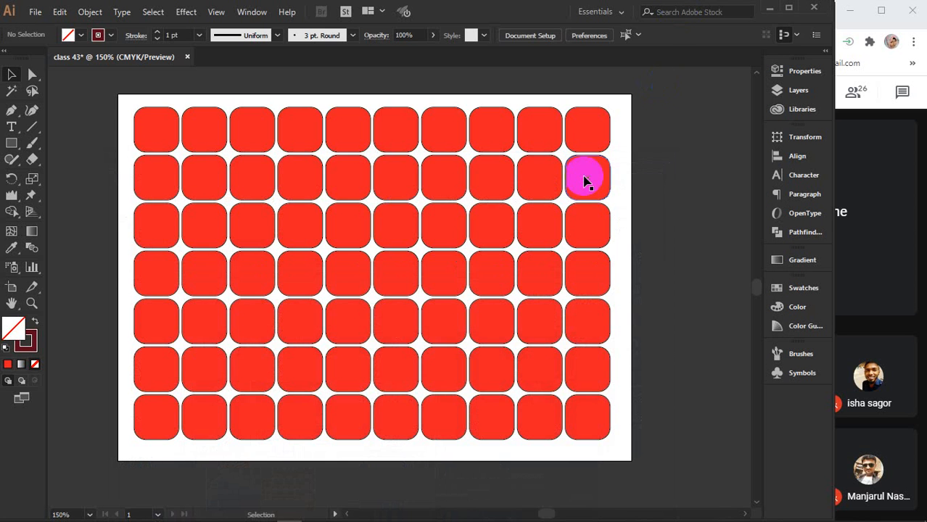
key(ctrl+v)
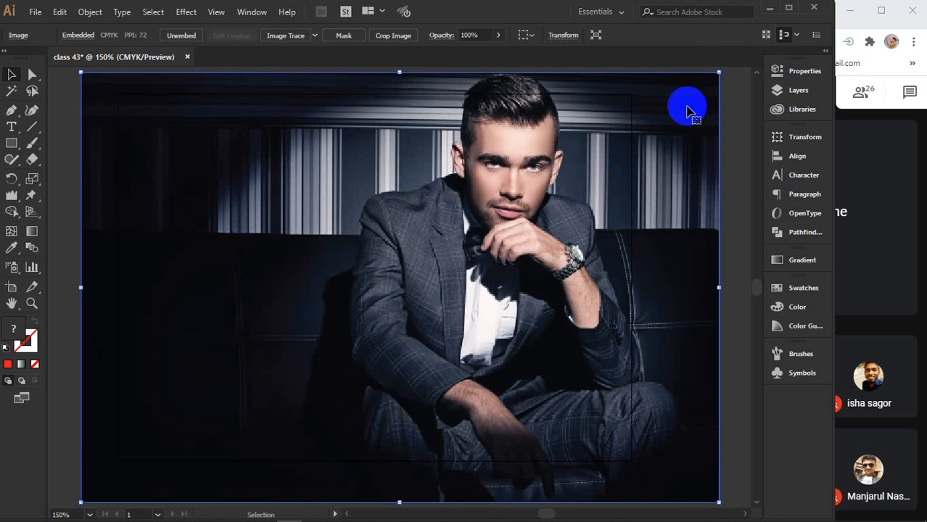
- Scale the pasted photo down to about the size of the square grid and send it to the back
drag(719, 70, 679, 129)
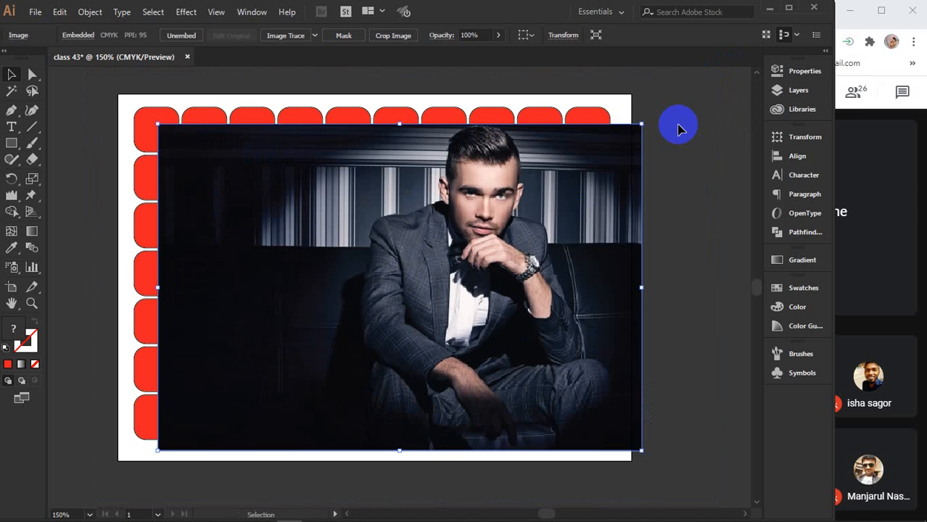
right_click(505, 201)
mouse_move(530, 317)
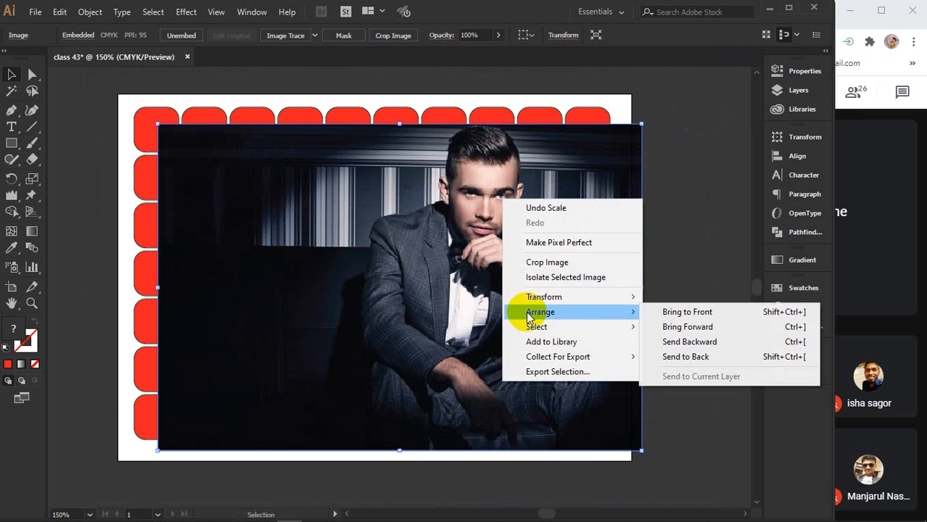
click(662, 356)
- Position the photo behind the grid and resize it so it extends slightly beyond the squares on the sides
drag(632, 226, 603, 208)
drag(612, 434, 641, 450)
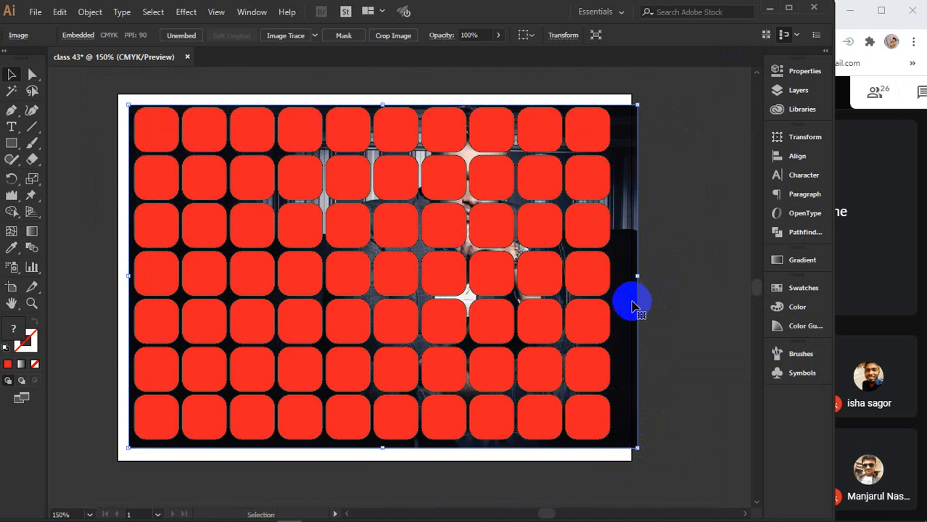
drag(632, 307, 623, 302)
click(669, 182)
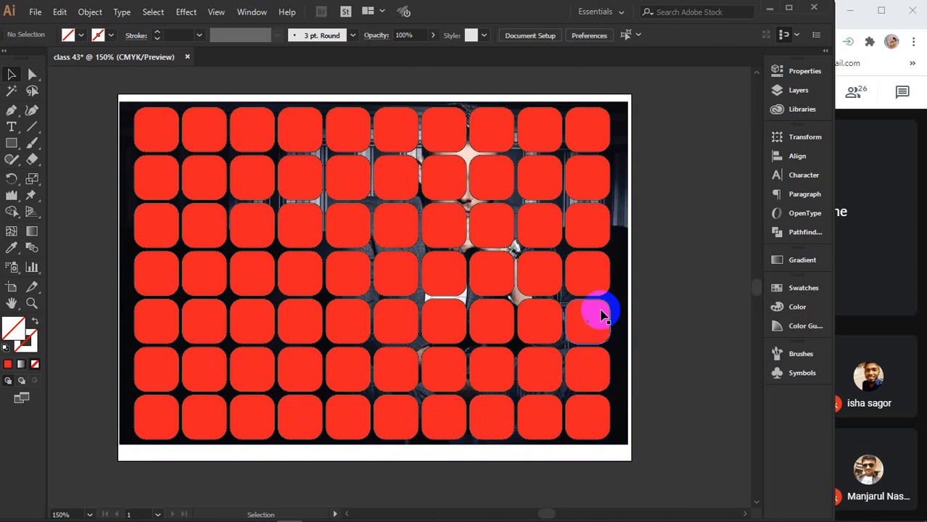
click(622, 169)
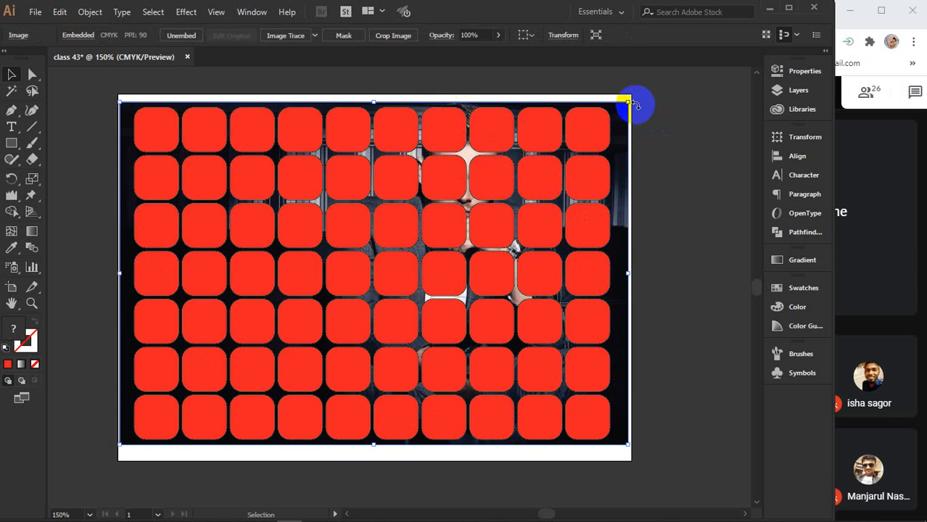
drag(628, 104, 624, 105)
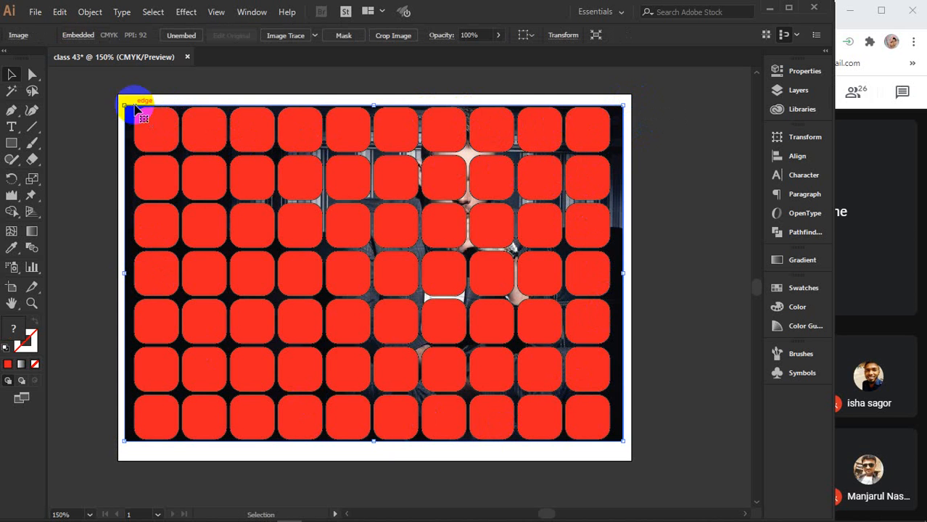
- Try to make a clipping mask from the photo and all the separate squares, and undo it
drag(112, 87, 671, 439)
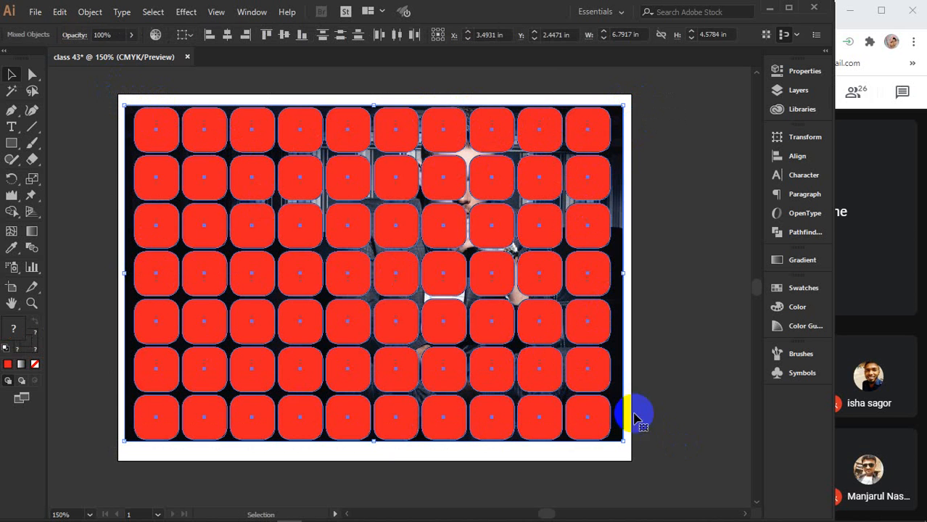
right_click(451, 294)
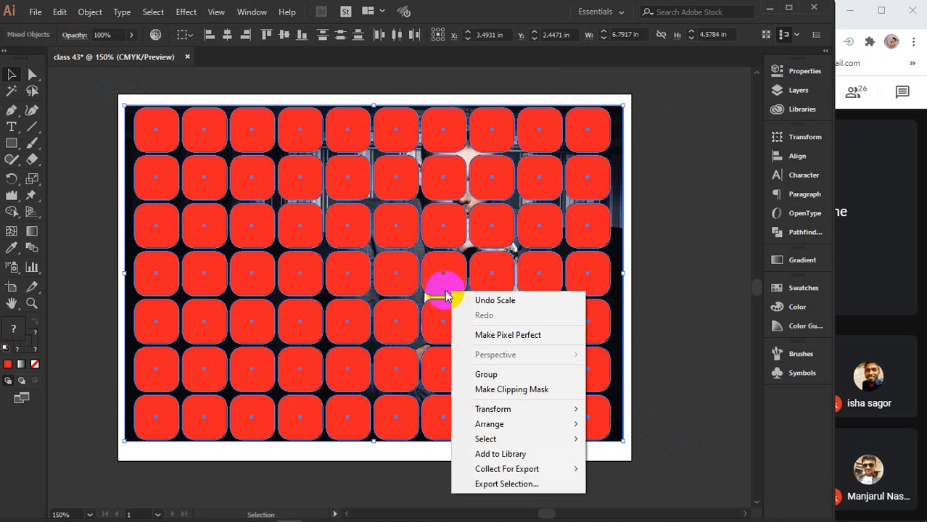
click(505, 396)
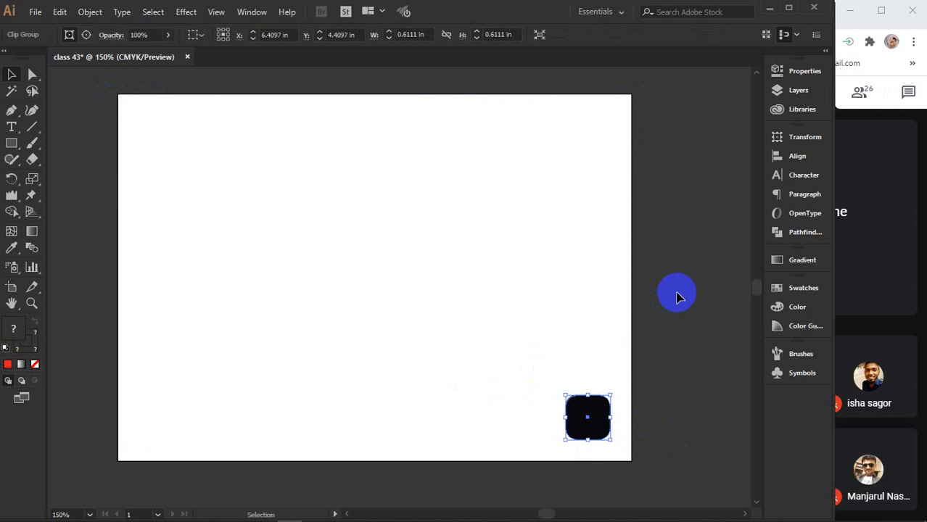
click(696, 293)
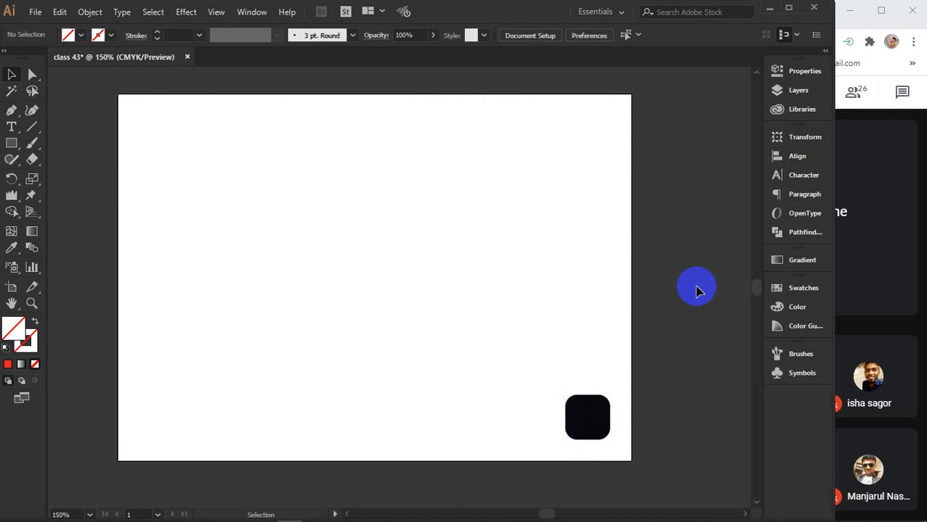
key(ctrl+z)
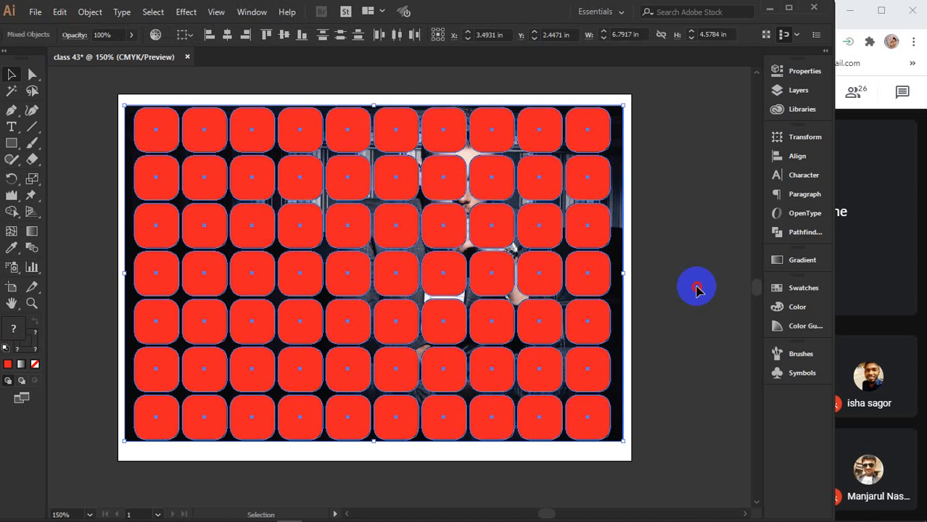
- Move the photo off the artboard, select all the red squares, and combine them into a compound path
click(696, 290)
drag(617, 269, 755, 410)
key(ctrl+z)
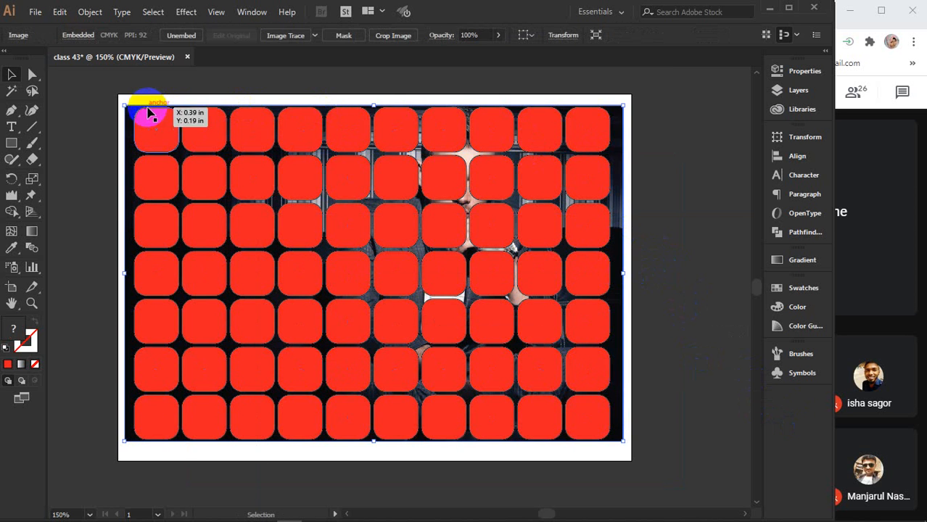
drag(132, 145, 672, 266)
drag(138, 106, 613, 463)
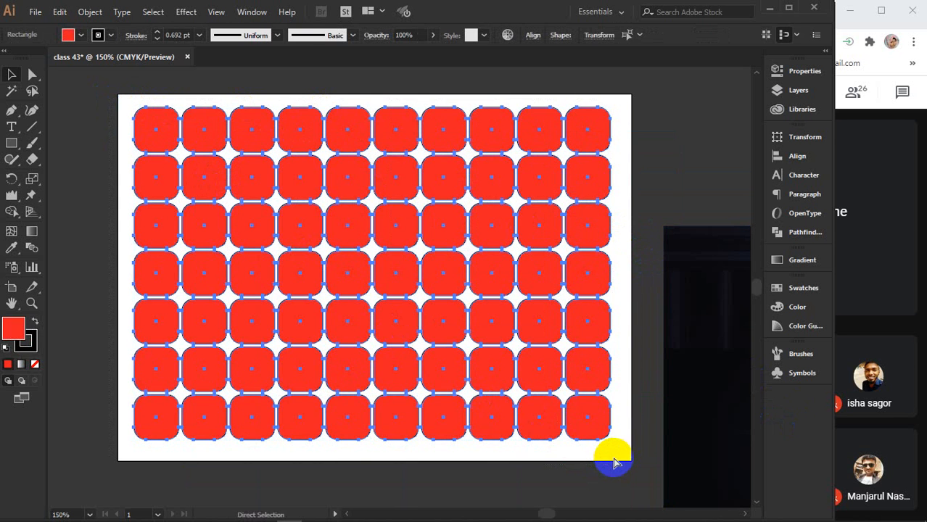
key(ctrl+8)
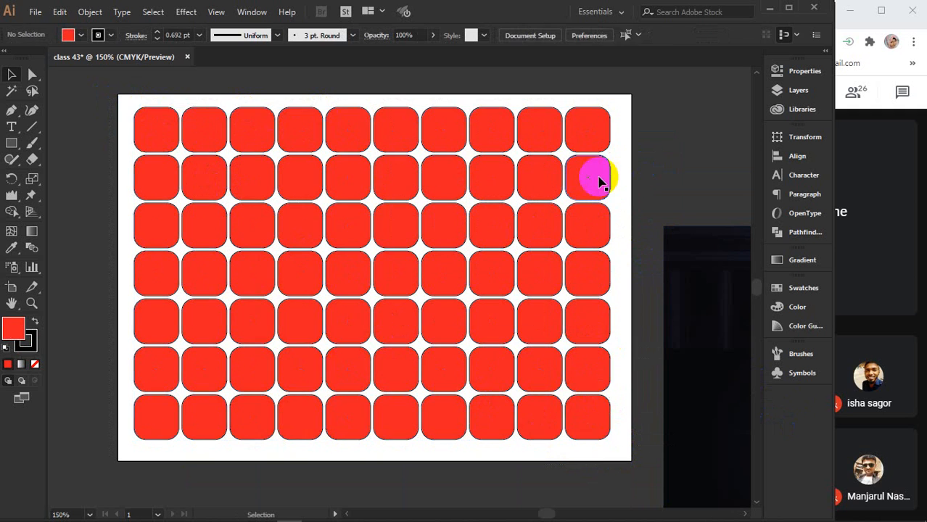
- Shift the grid slightly, and align the photo to it by horizontal and vertical centers with the grid as key object
mouse_move(598, 178)
mouse_down()
mouse_move(522, 301)
mouse_move(571, 203)
mouse_move(595, 190)
mouse_up()
drag(672, 178, 596, 269)
click(545, 192)
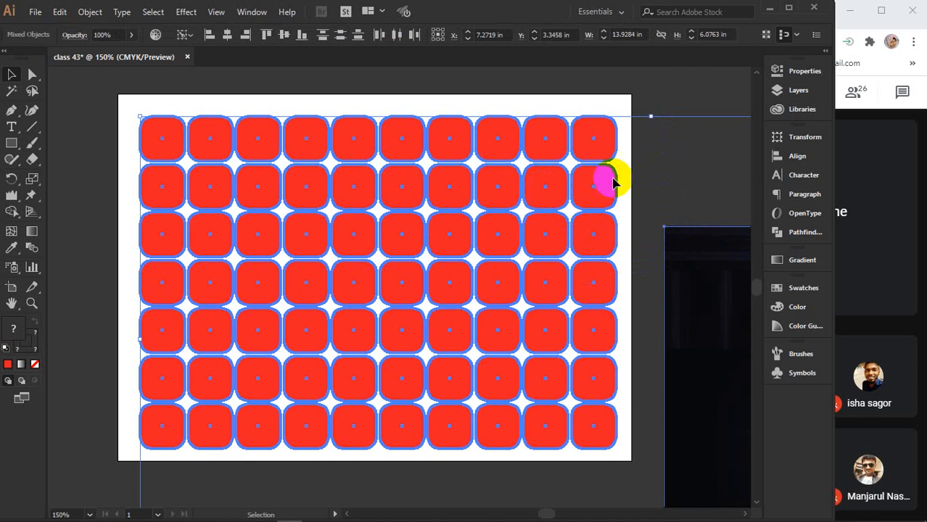
click(798, 156)
click(643, 166)
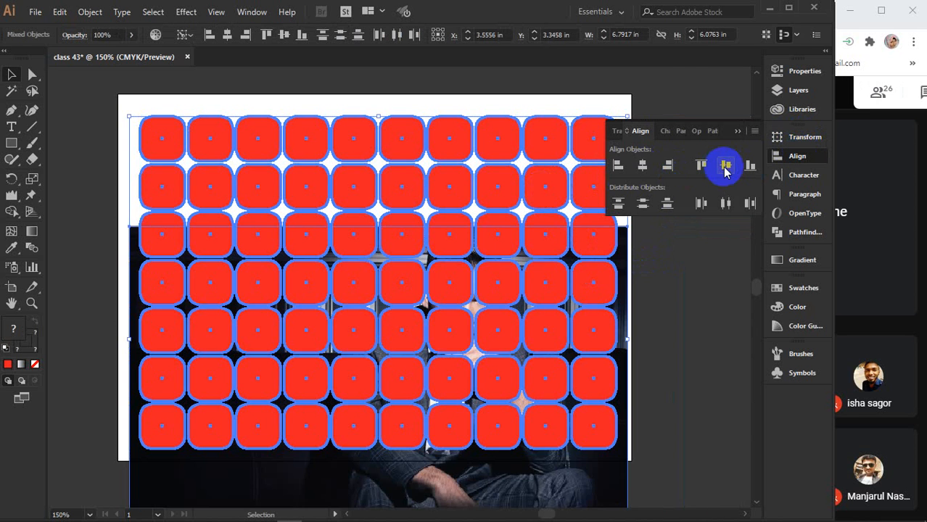
click(725, 165)
click(736, 137)
click(704, 135)
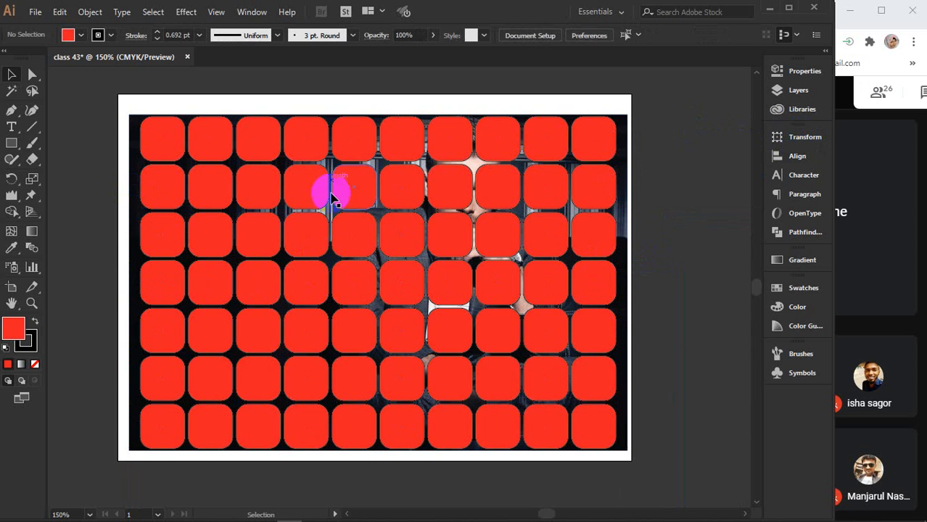
- Try to make a clipping mask from the center-aligned photo and grid, answer No to masking anyway, and deselect everything
drag(346, 104, 400, 201)
right_click(400, 201)
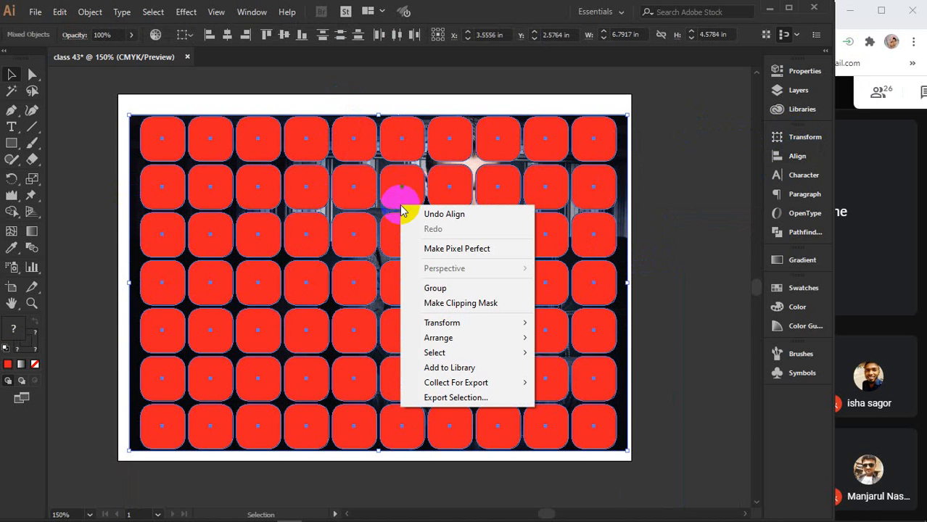
click(428, 305)
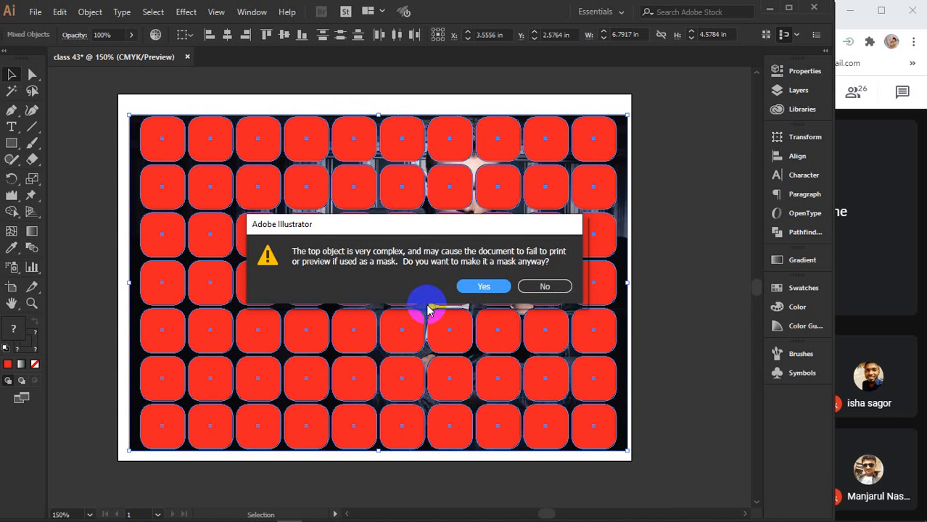
click(545, 287)
click(655, 260)
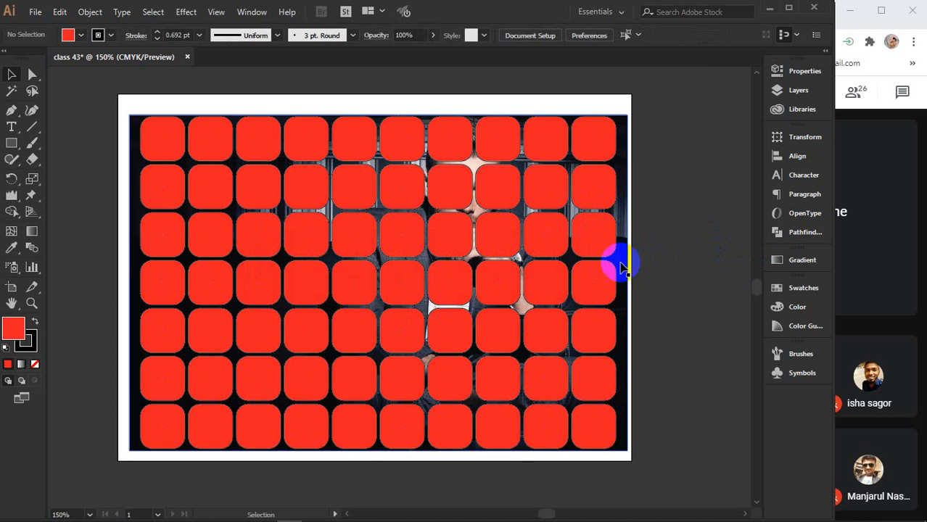
- Move the photo off the artboard again and unite all the squares of the grid into one shape with Pathfinder
drag(128, 120, 674, 400)
click(492, 245)
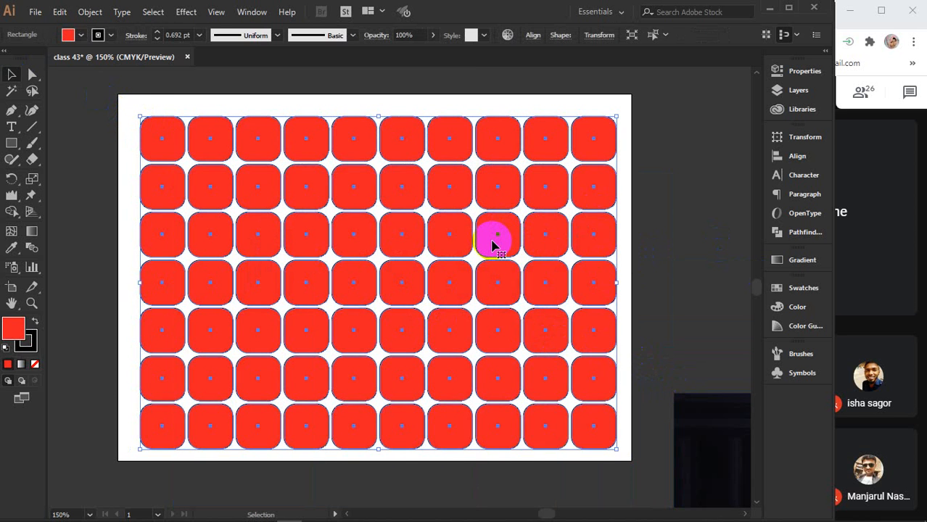
right_click(493, 245)
click(517, 354)
click(659, 268)
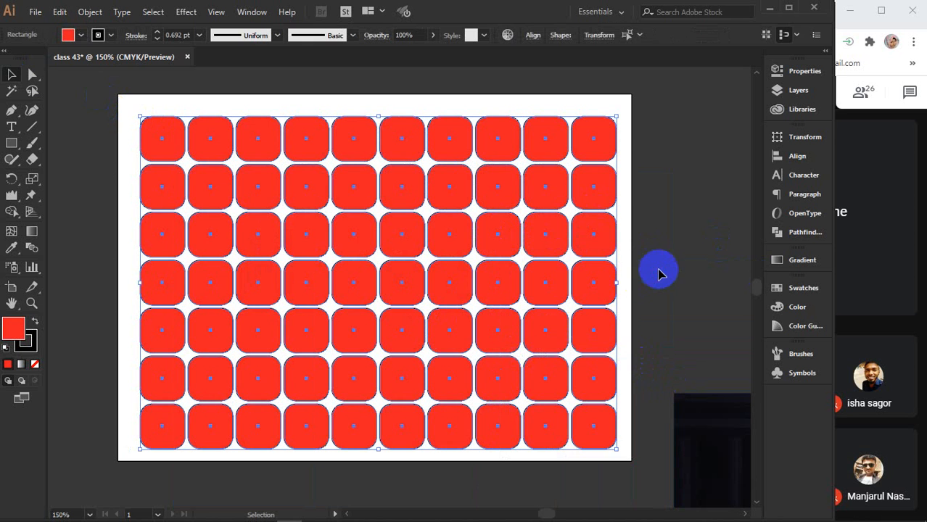
drag(115, 113, 609, 465)
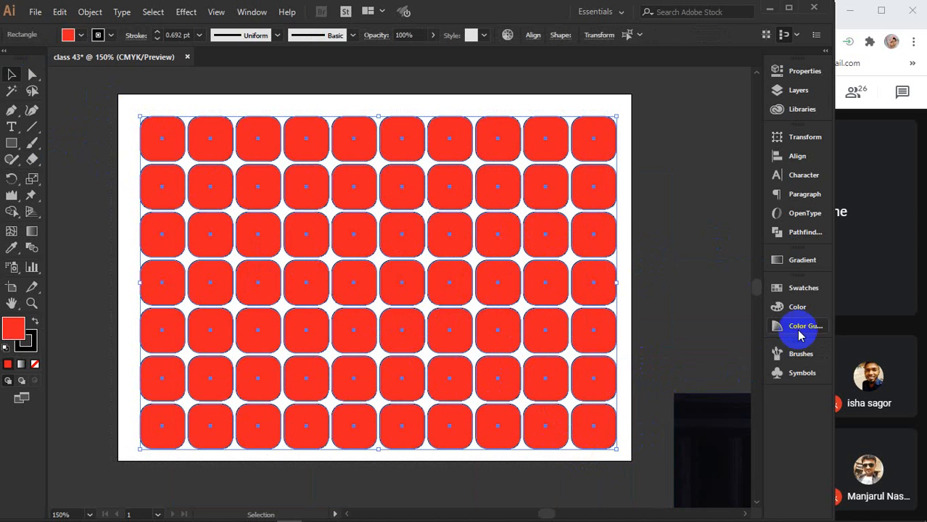
click(804, 236)
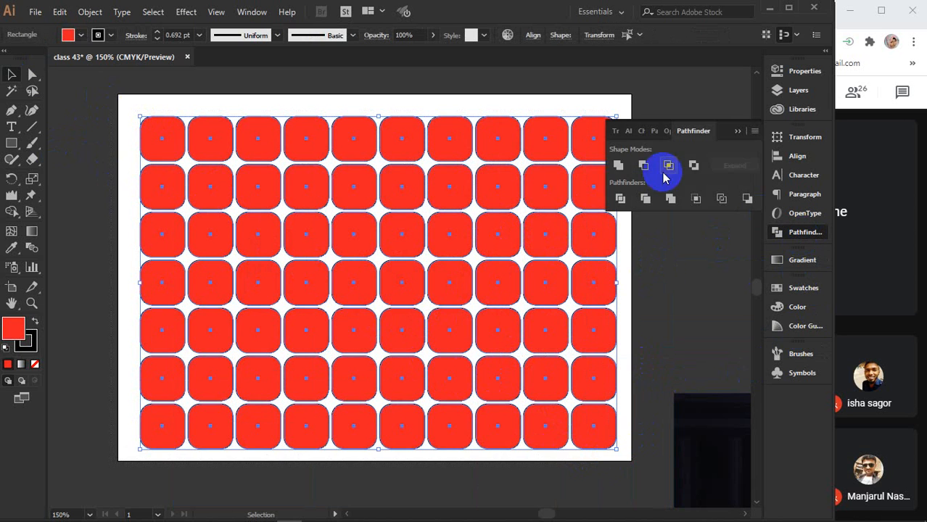
click(617, 167)
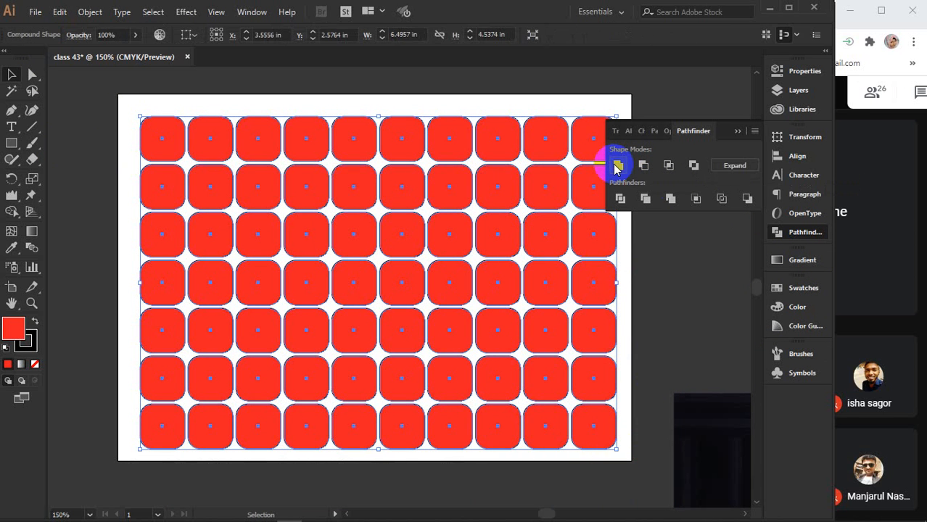
click(737, 131)
click(685, 185)
- Move the united grid toward the upper part of the artboard and place the photo behind it
click(586, 139)
mouse_move(587, 139)
mouse_down()
mouse_move(481, 233)
mouse_move(586, 138)
mouse_up()
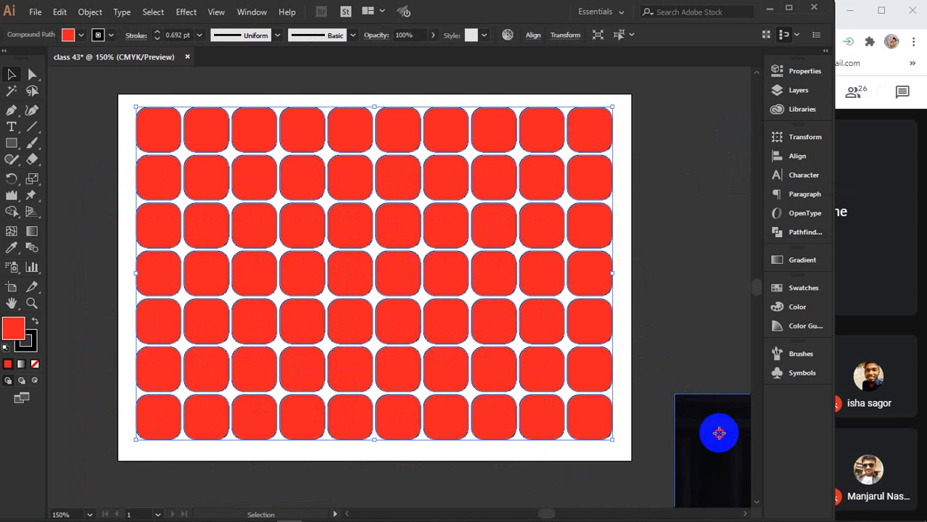
drag(716, 430, 168, 143)
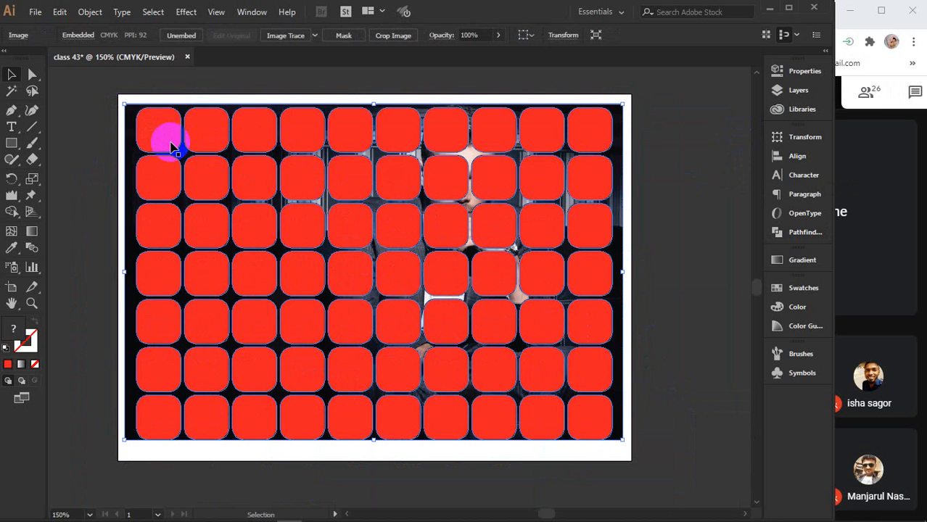
- Try to clip the photo with the united grid, decline making the mask, and clear the selection
drag(674, 166, 512, 253)
right_click(511, 254)
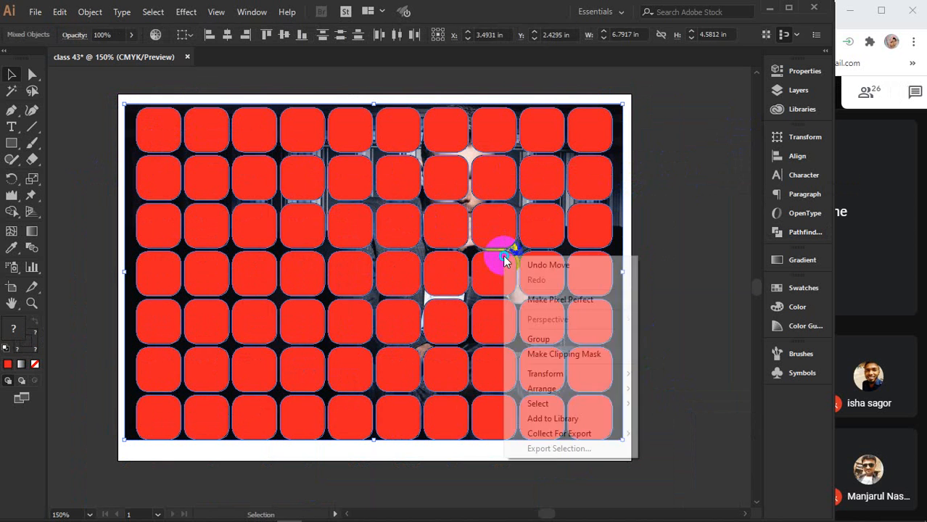
click(534, 352)
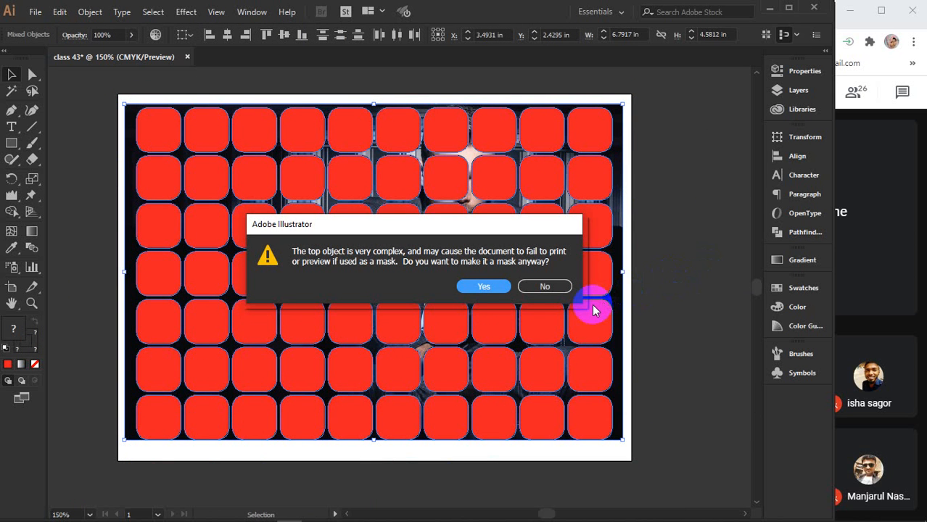
click(541, 287)
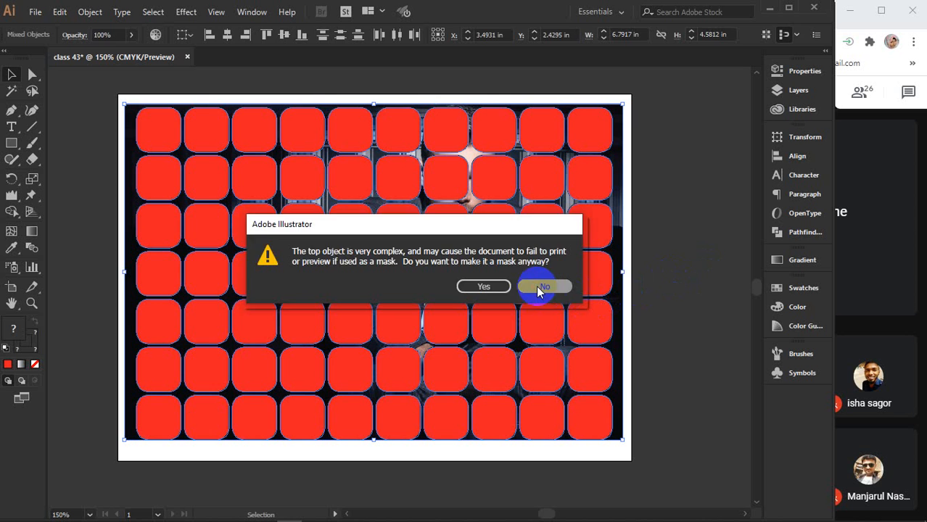
click(671, 280)
- Expand the united red grid of rounded squares with the default Expand options
click(592, 223)
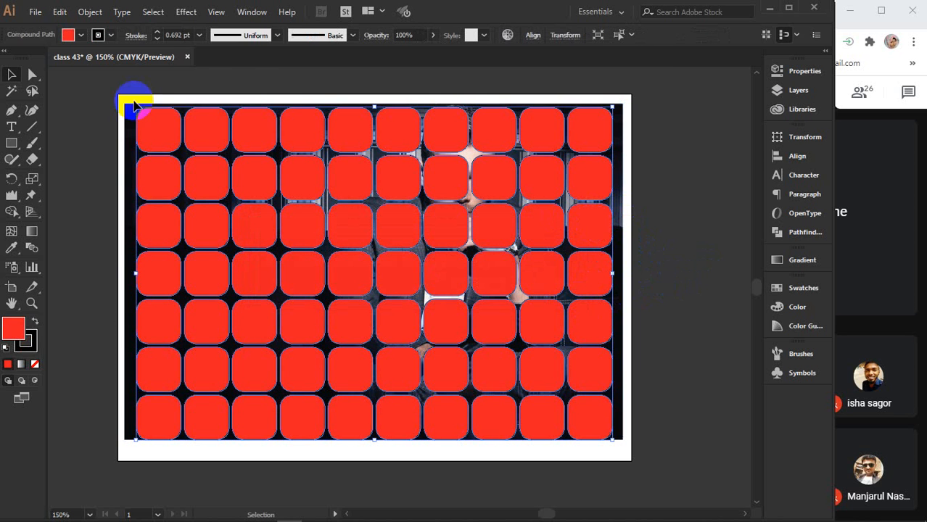
click(84, 12)
click(141, 148)
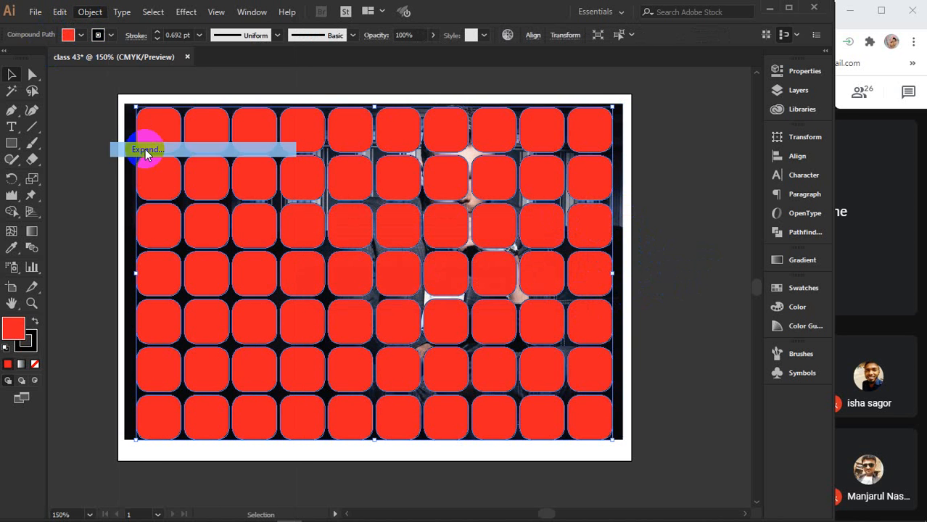
click(444, 374)
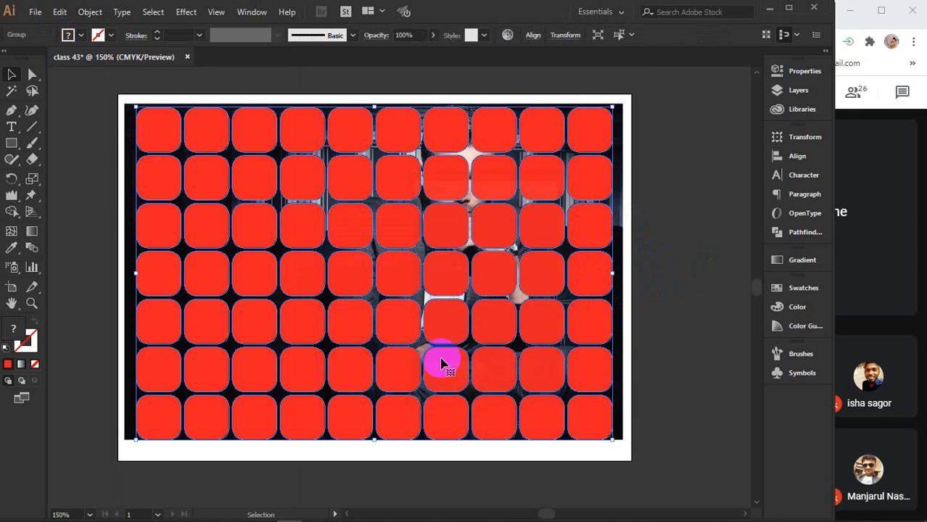
- Try to clip the photo with the expanded grid, accepting the complex mask, and undo the result
click(677, 207)
drag(679, 201, 389, 327)
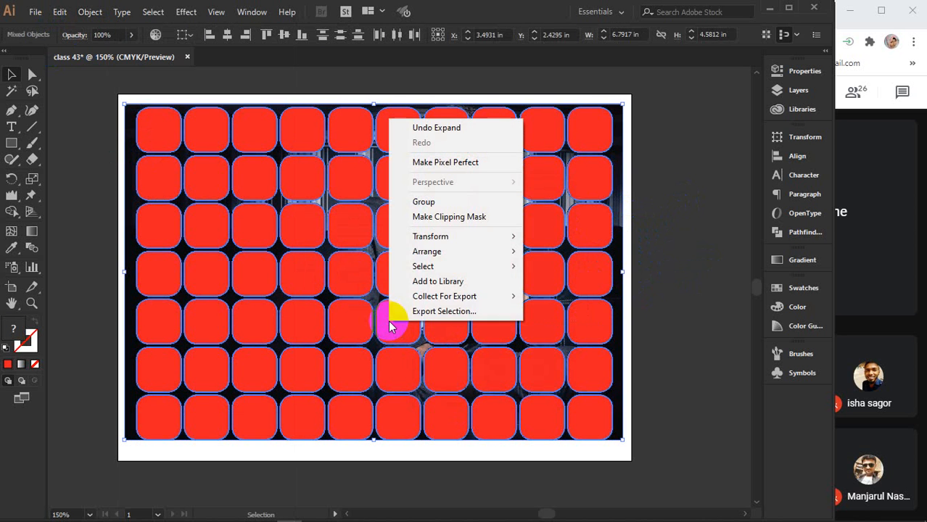
click(434, 216)
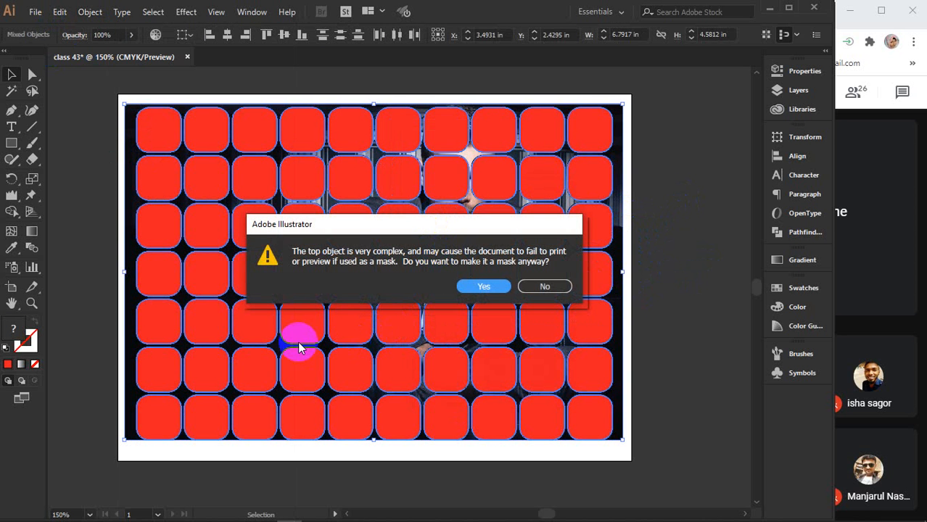
click(482, 287)
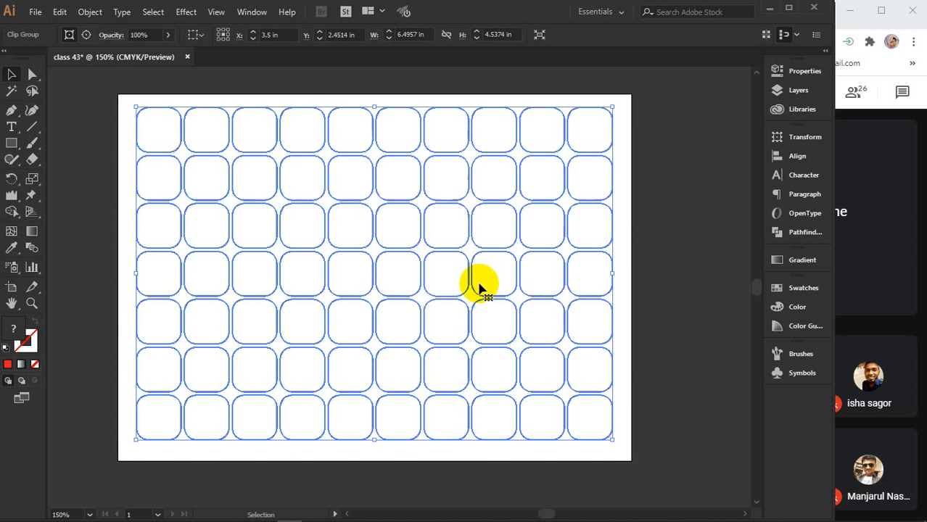
key(ctrl+z)
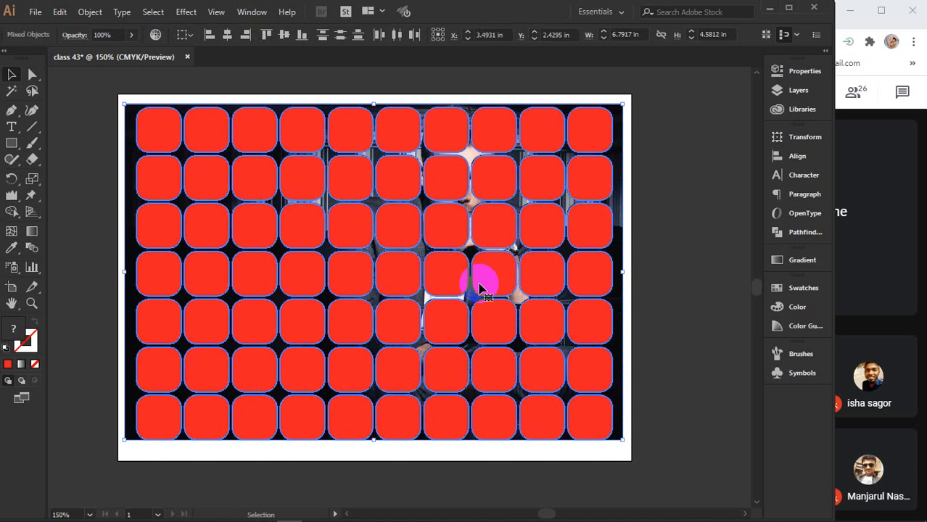
- Unite the expanded rounded-square grid again with Pathfinder
click(642, 273)
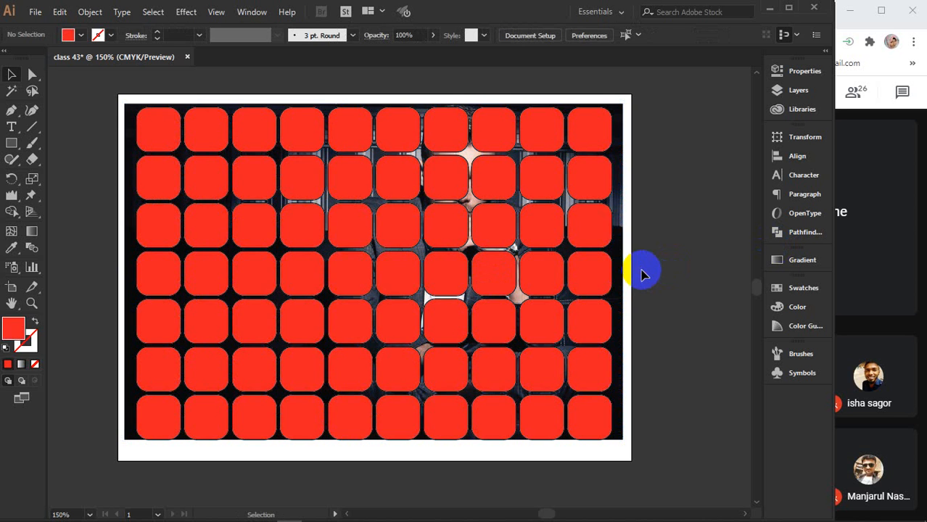
click(529, 230)
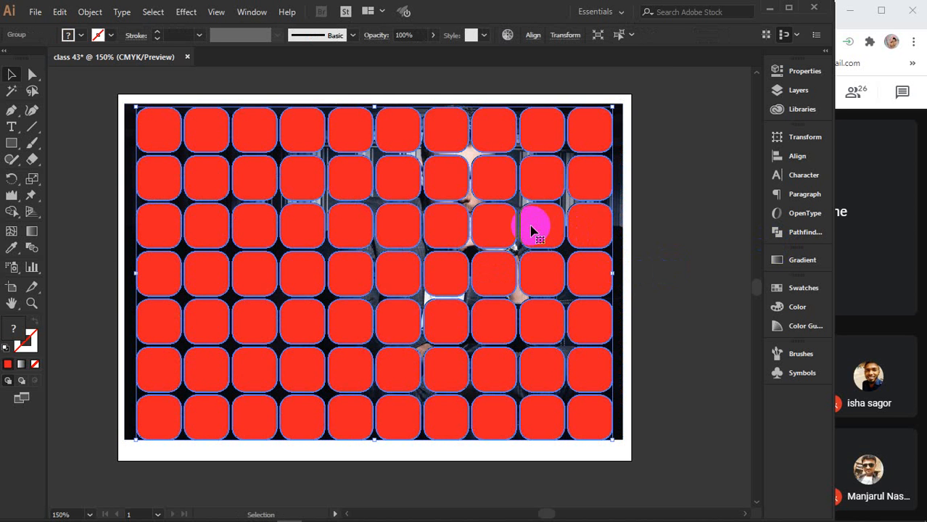
click(802, 233)
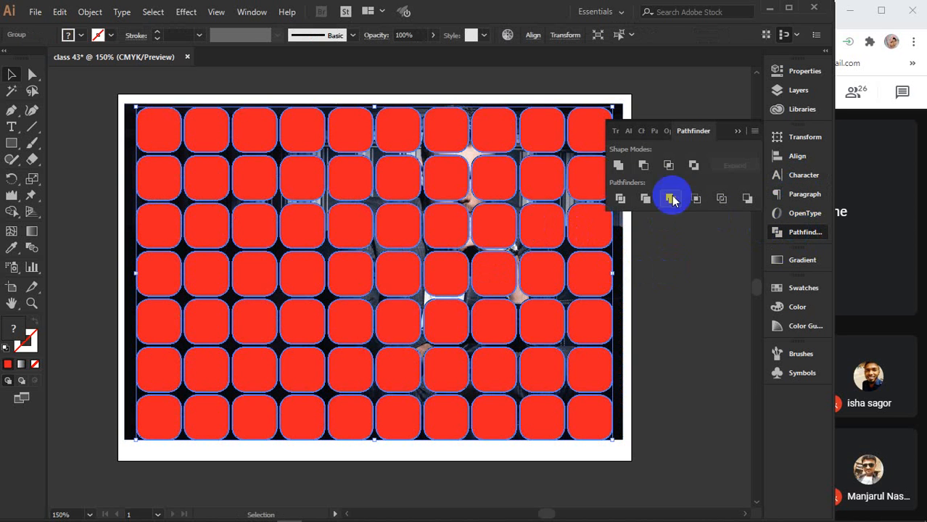
click(619, 165)
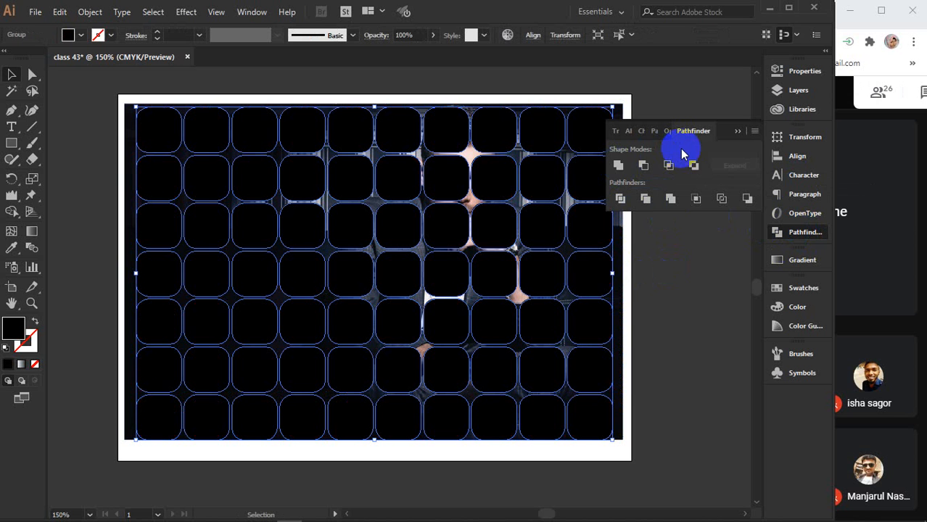
click(738, 131)
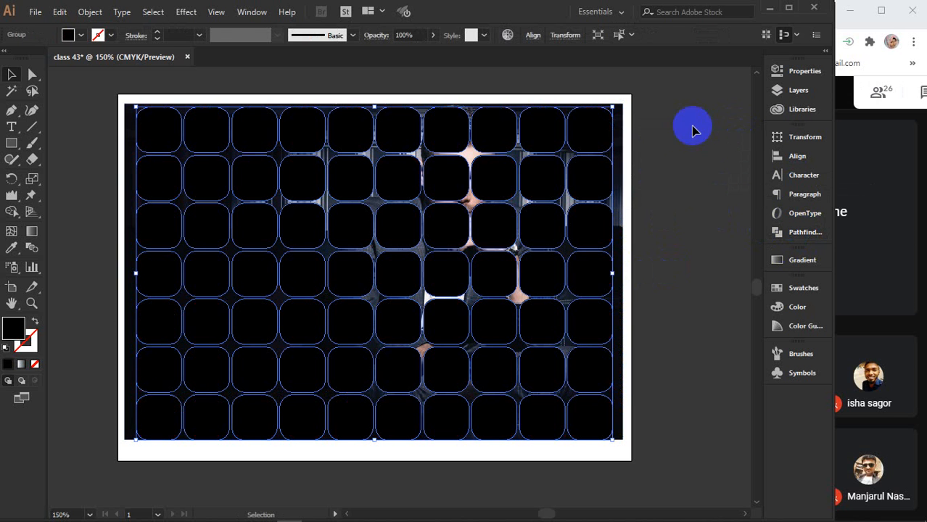
- Try to make a clipping mask from the photo and the reunited black grid, undo it, and clear the selection
drag(673, 128, 530, 188)
right_click(530, 190)
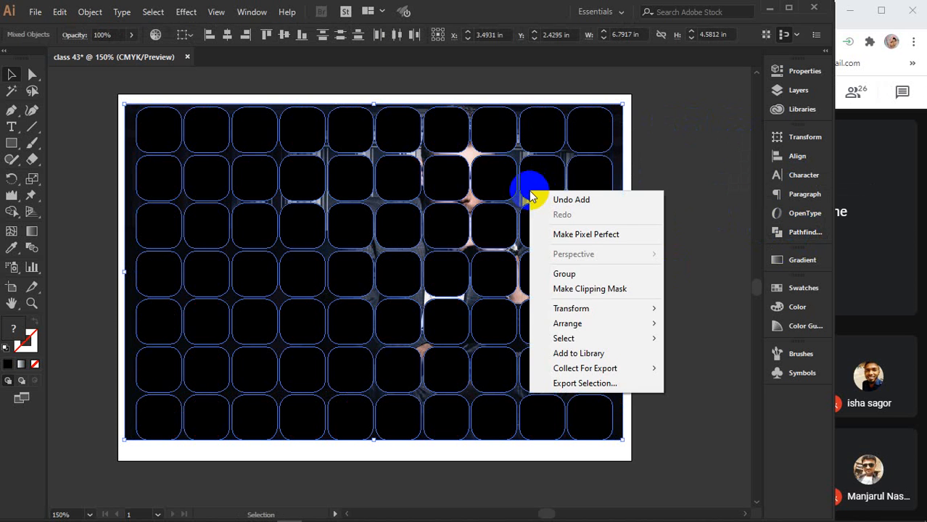
click(573, 290)
click(491, 288)
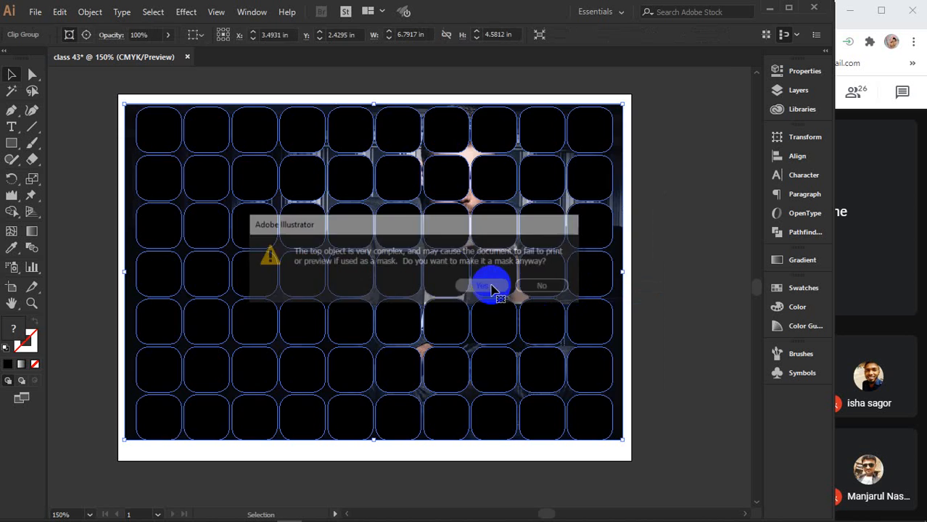
click(654, 289)
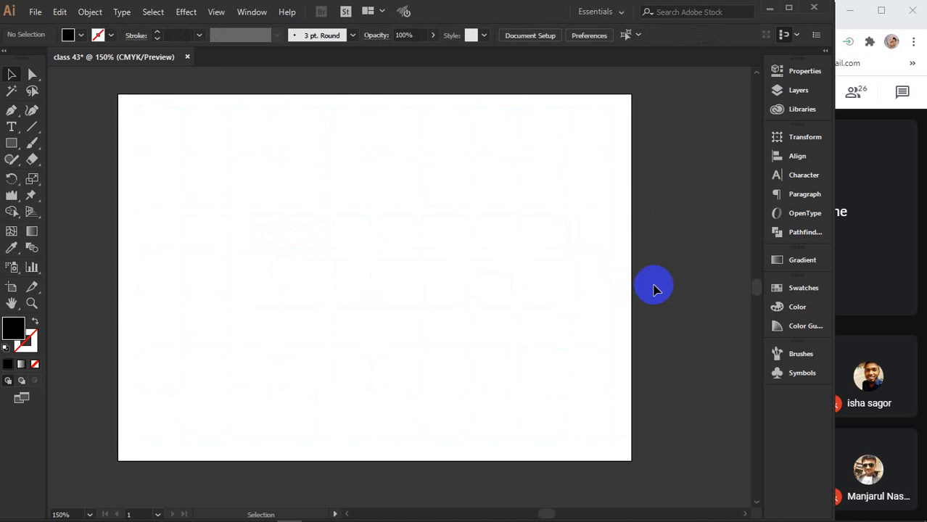
key(ctrl+a)
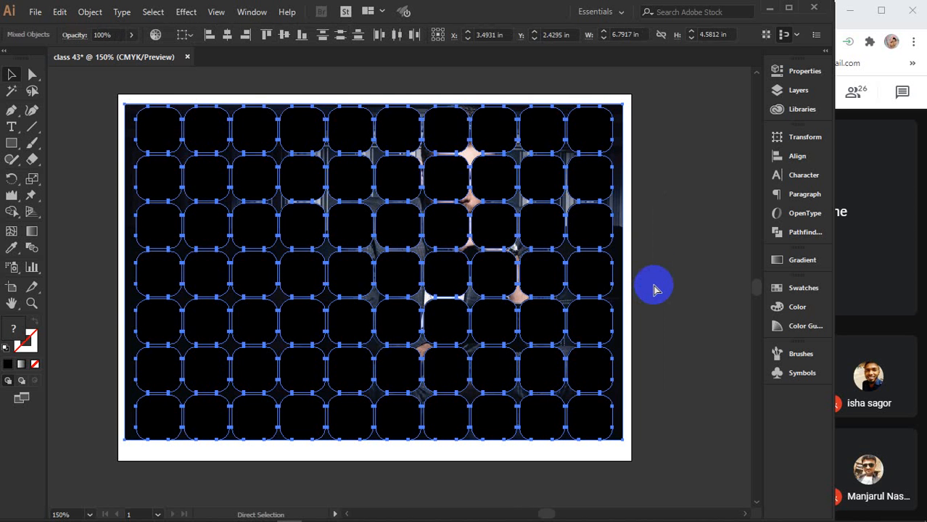
click(656, 262)
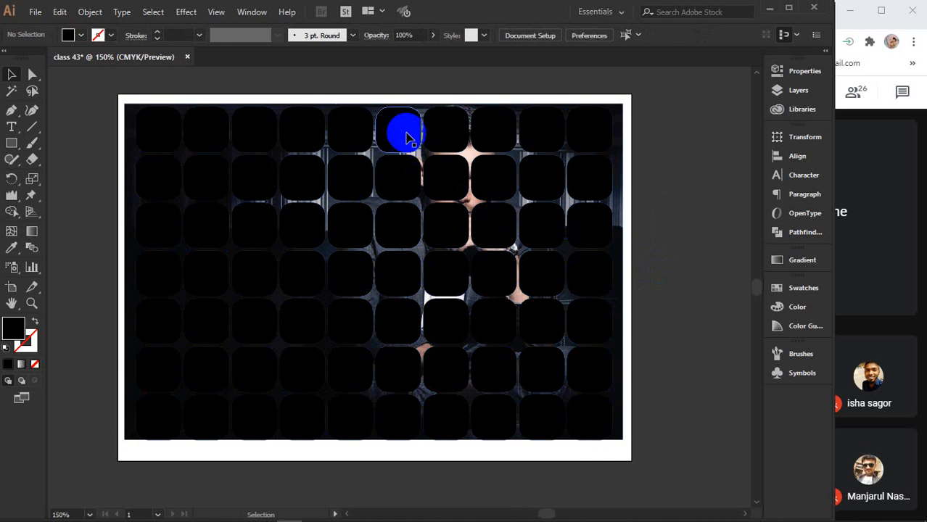
- Move the photo off the artboard's lower-right corner and delete the whole rounded-square grid
drag(407, 138, 686, 397)
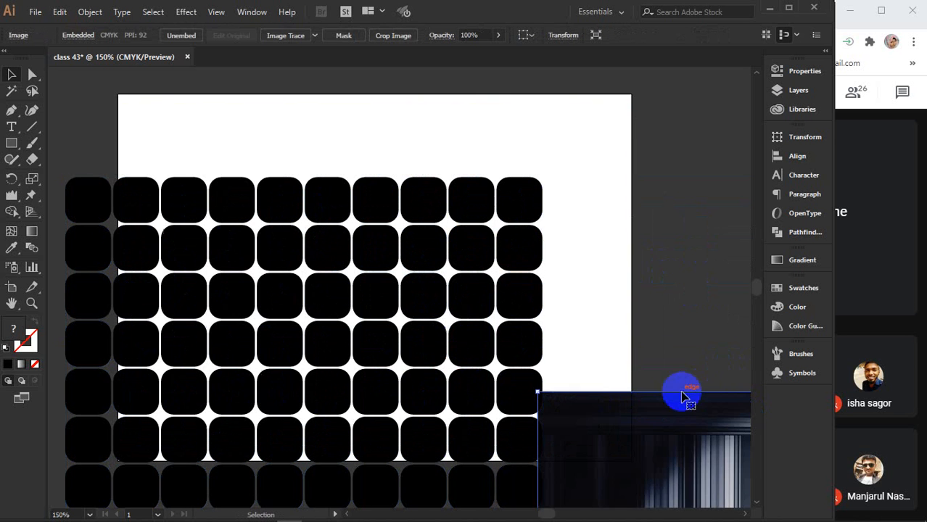
drag(589, 408, 663, 408)
drag(369, 279, 430, 211)
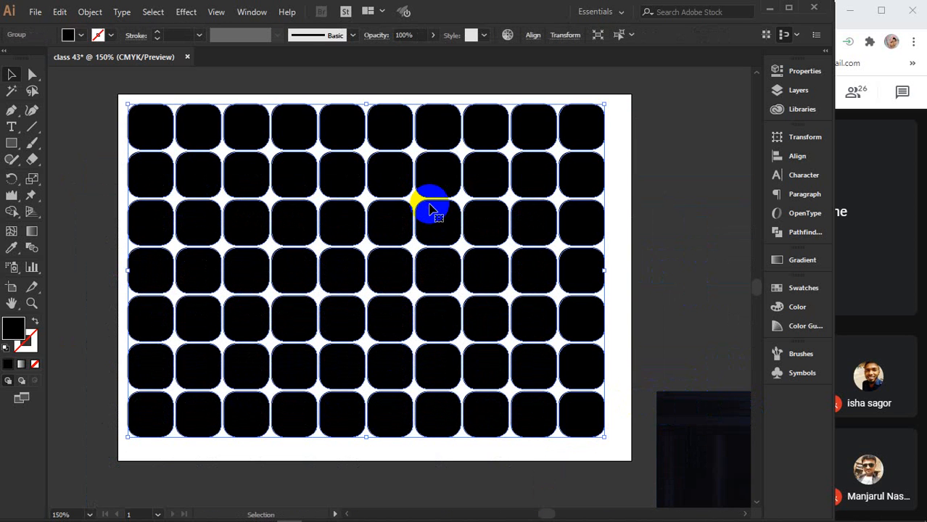
key(Delete)
- Draw a small black square without stroke near the artboard's upper-left corner
click(11, 143)
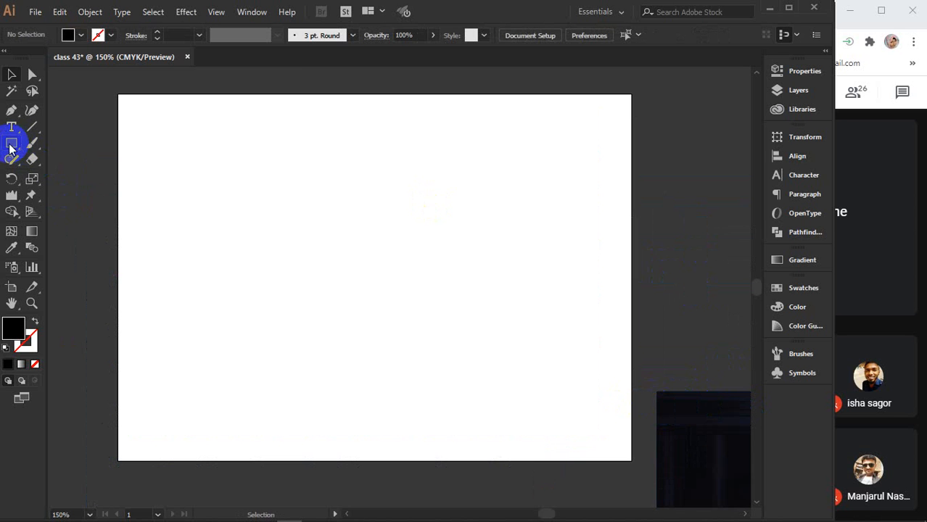
drag(142, 108, 191, 155)
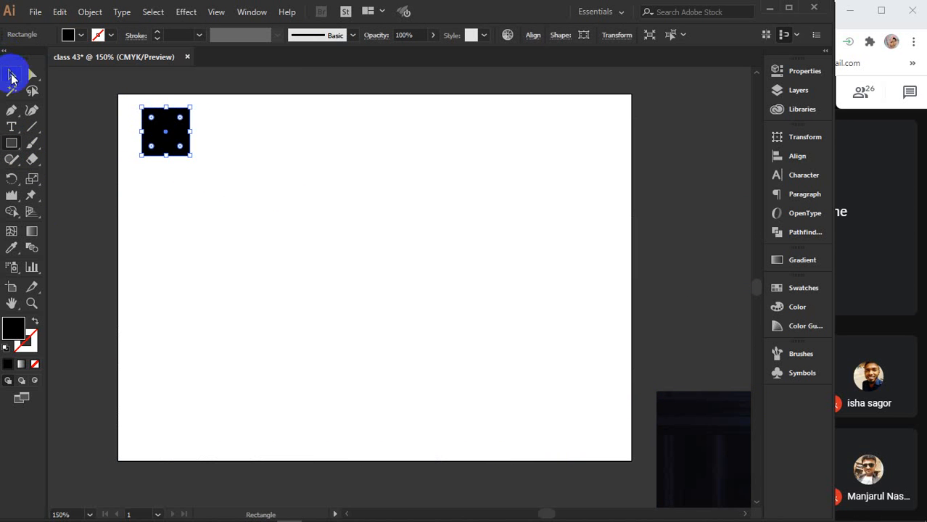
click(11, 76)
click(169, 148)
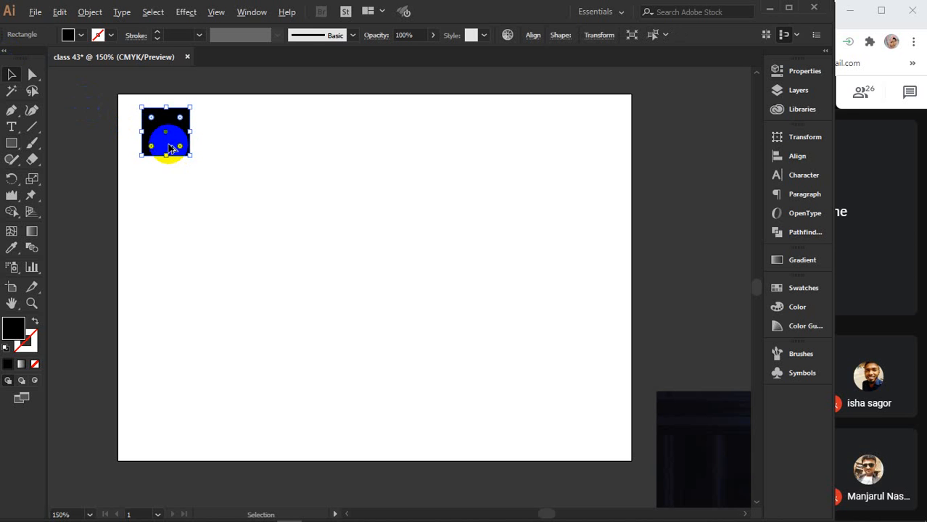
- Duplicate the square sideways at equal spacing to form a row of eight squares along the artboard's upper edge
drag(169, 148, 225, 147)
key(ctrl+d)
key(ctrl+d)
key(ctrl+d)
key(ctrl+d)
key(ctrl+d)
key(ctrl+d)
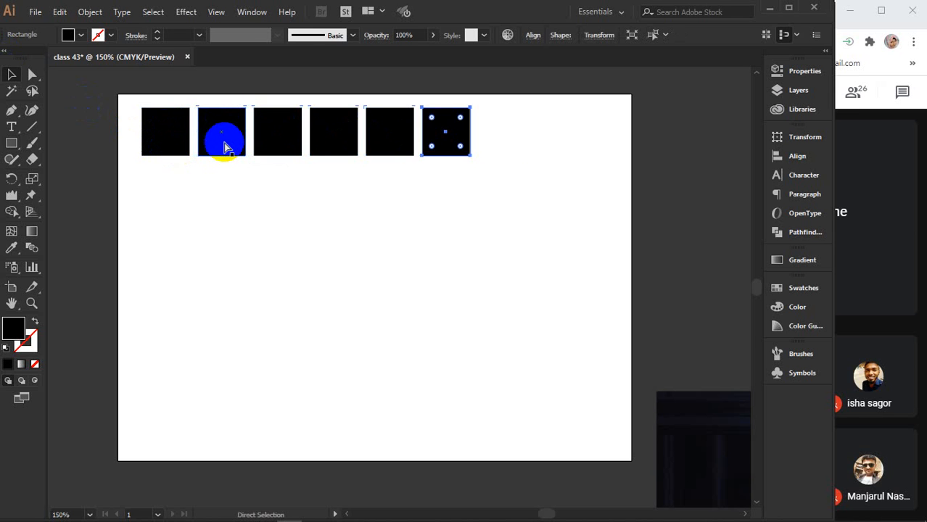
- Copy the row of squares downward at equal spacing until the grid has six rows
drag(579, 206, 163, 188)
key(ctrl+d)
key(ctrl+d)
key(ctrl+d)
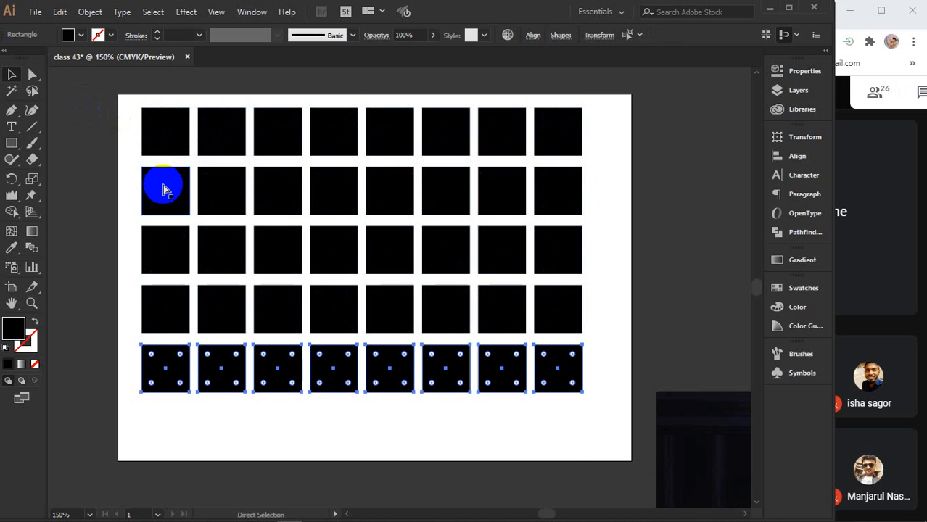
key(ctrl+d)
- Unite all the squares of the new grid into one compound shape with Pathfinder
drag(117, 98, 588, 458)
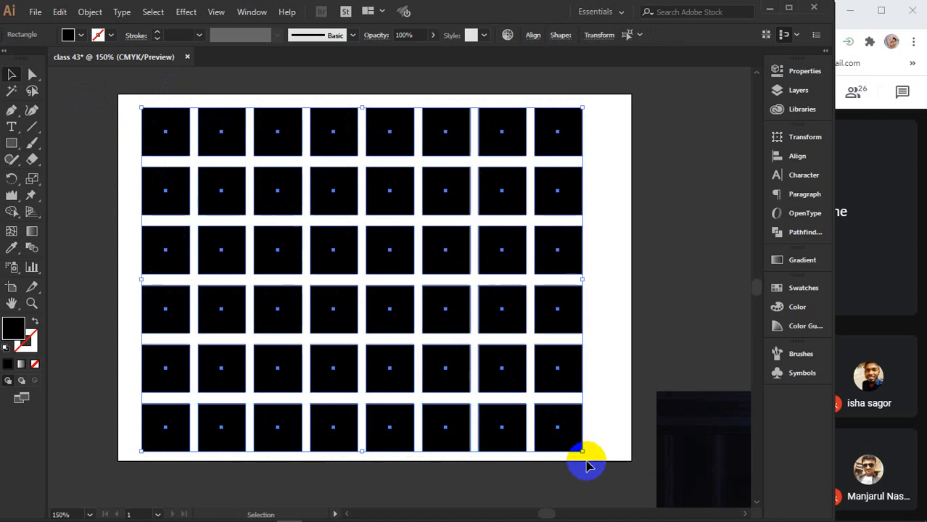
click(806, 234)
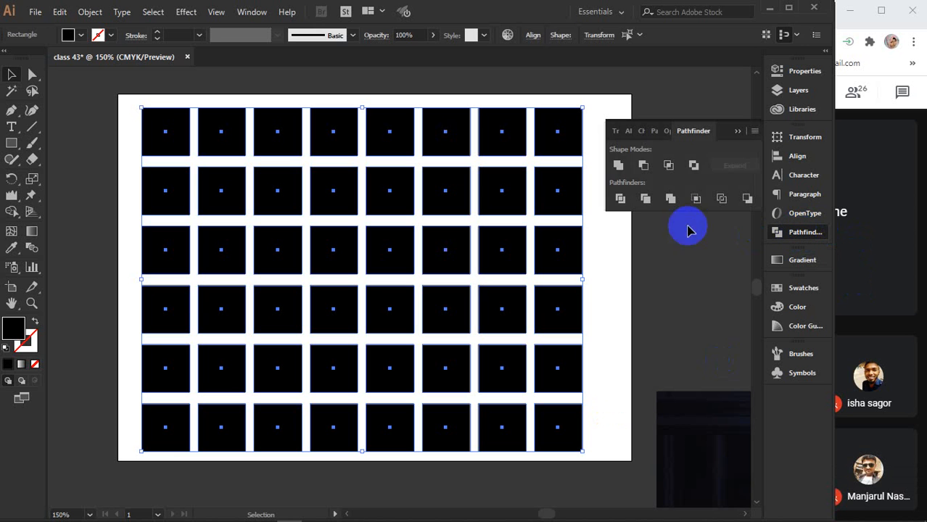
click(618, 167)
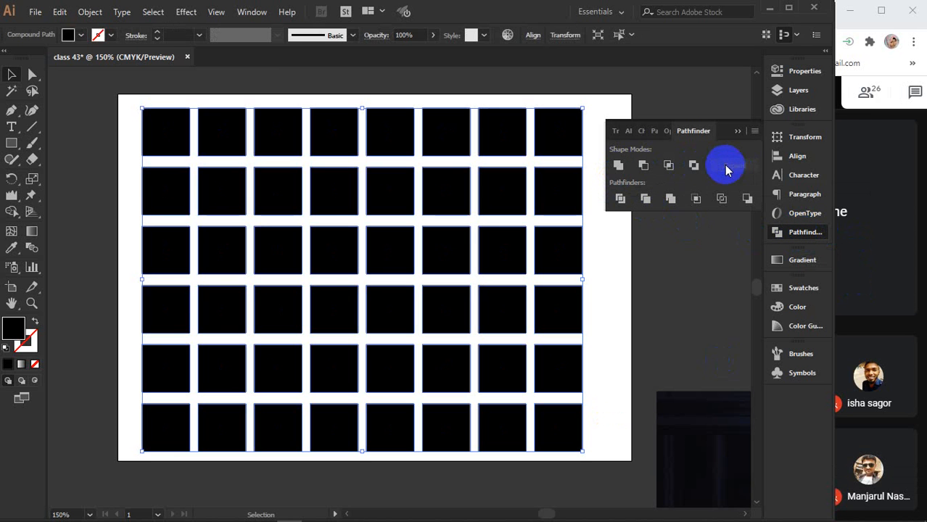
click(739, 134)
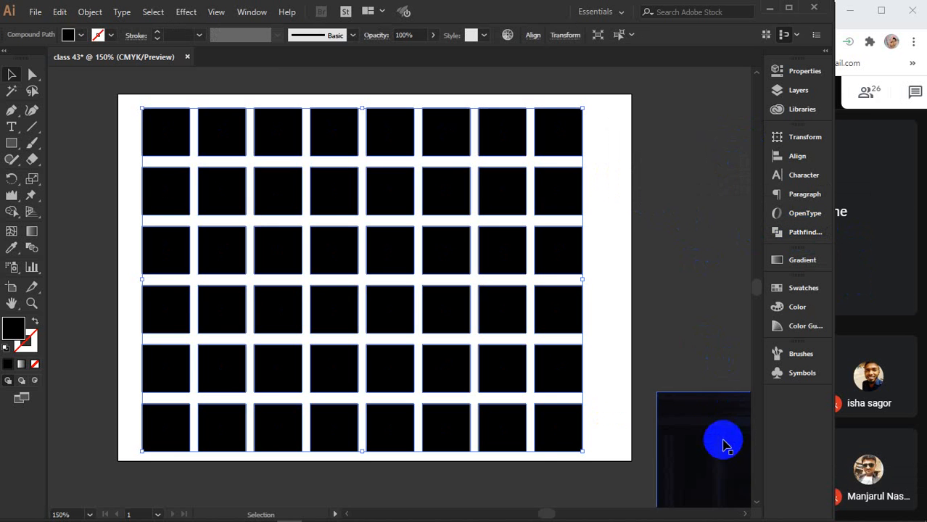
- Place the photo behind the grid on the artboard and stretch its height to about 4.92 in to cover all squares
drag(726, 444, 186, 151)
mouse_move(601, 437)
mouse_down()
mouse_move(618, 437)
mouse_move(341, 435)
mouse_move(615, 434)
mouse_move(617, 467)
mouse_move(615, 439)
mouse_up()
drag(365, 439, 365, 453)
key(ctrl+z)
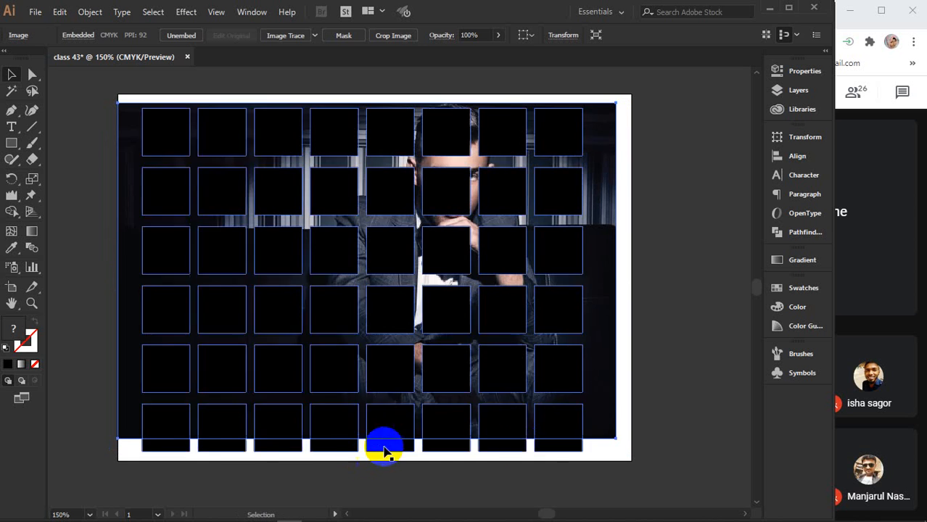
mouse_move(614, 437)
mouse_down()
mouse_move(617, 464)
mouse_move(613, 450)
mouse_up()
- Align the photo and the square grid to each other's horizontal and vertical centers
drag(659, 231, 479, 448)
click(798, 156)
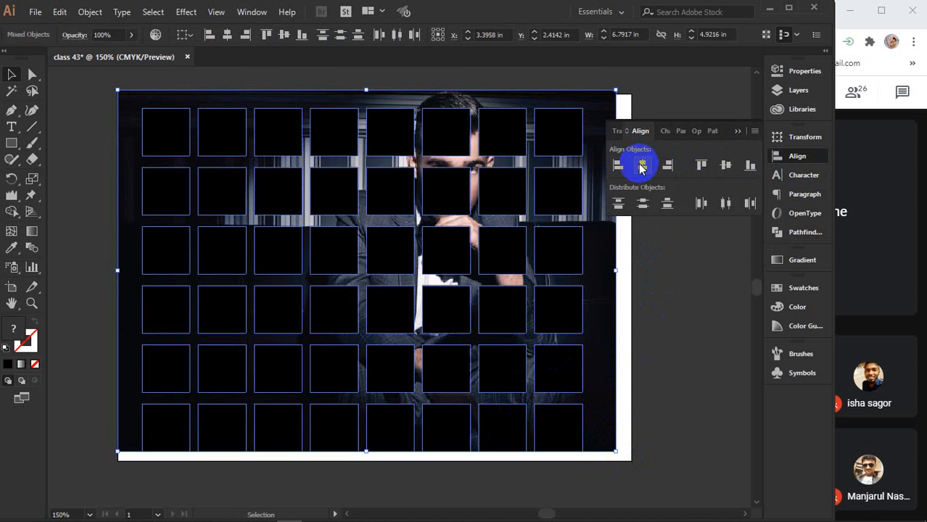
click(643, 165)
click(726, 165)
click(738, 132)
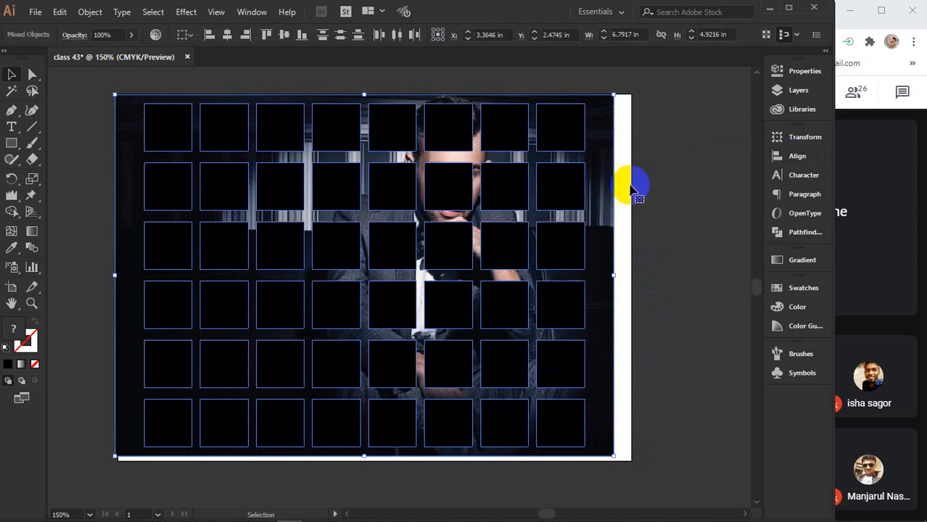
- Make a clipping mask from the photo and the square grid, and clear the selection
right_click(534, 225)
click(594, 317)
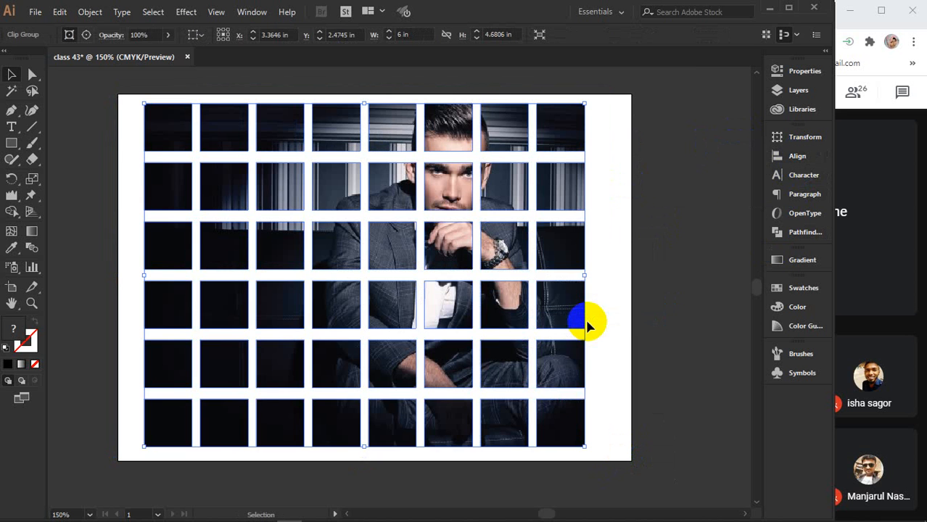
click(650, 267)
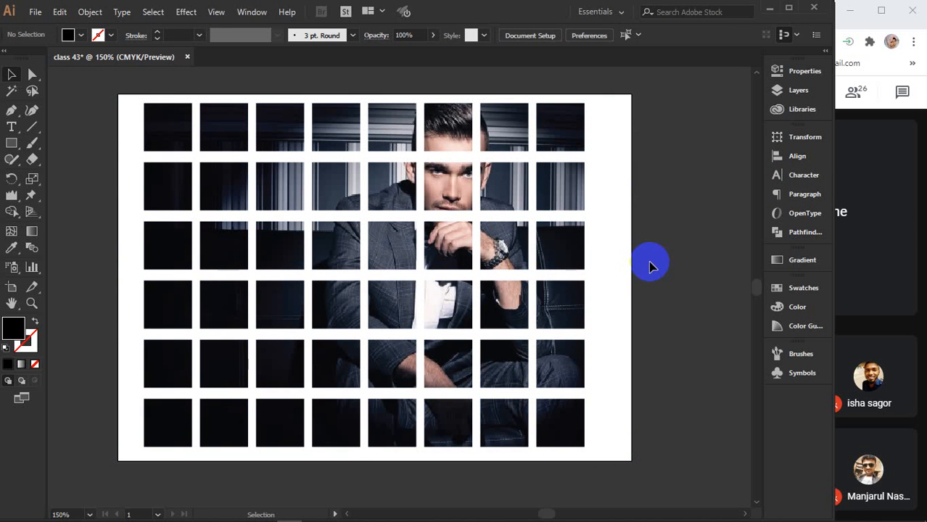
- Move the clipped photo grid off the artboard onto the empty canvas to its right
drag(690, 333, 481, 334)
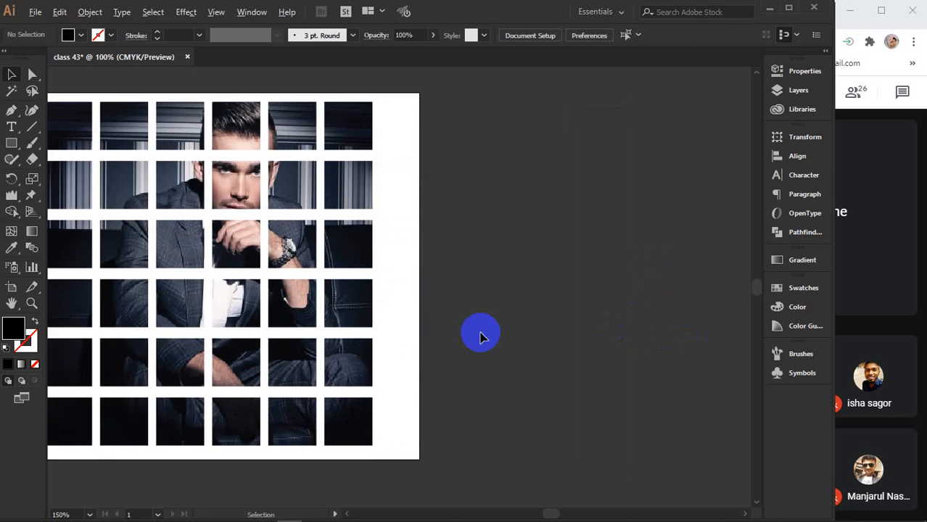
scroll(481, 335, down, 2)
drag(383, 280, 656, 187)
drag(602, 359, 408, 373)
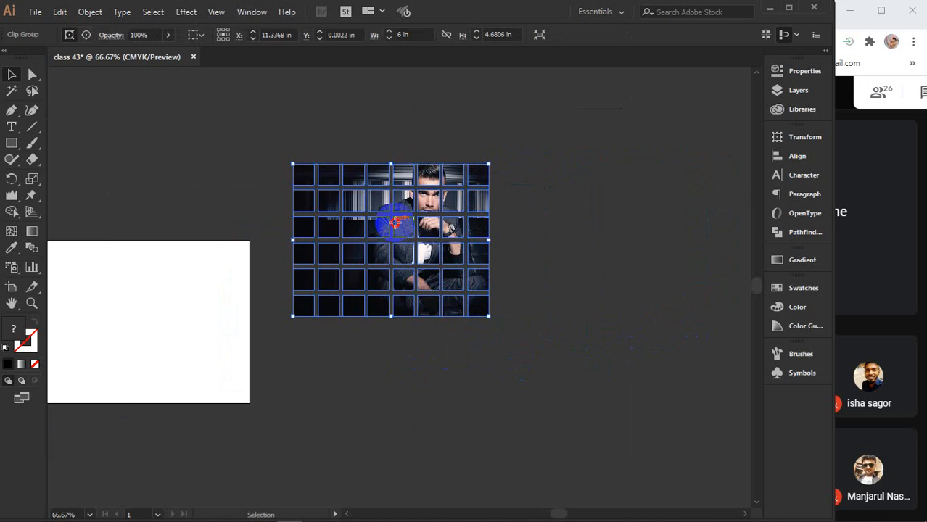
- Move the clipped photo grid back onto the artboard
drag(395, 223, 436, 254)
scroll(437, 254, up, 3)
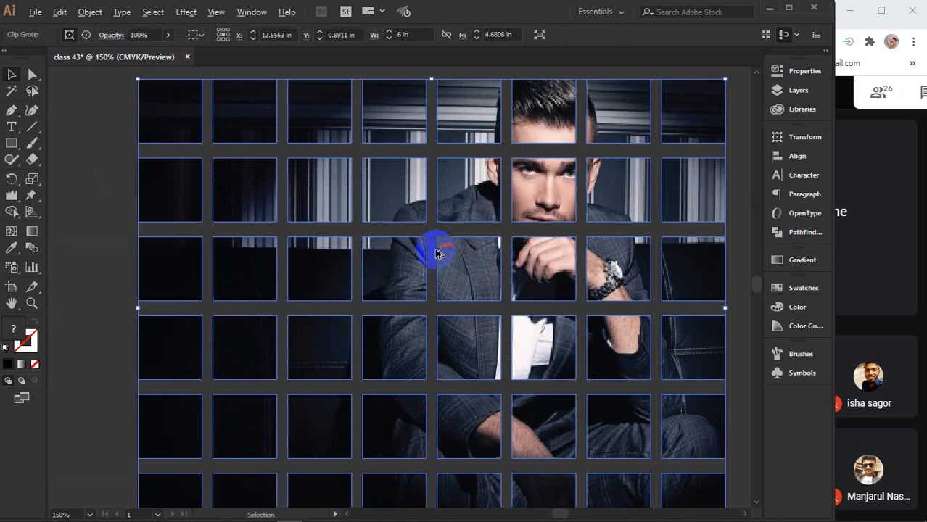
scroll(436, 253, down, 1)
scroll(439, 279, down, 2)
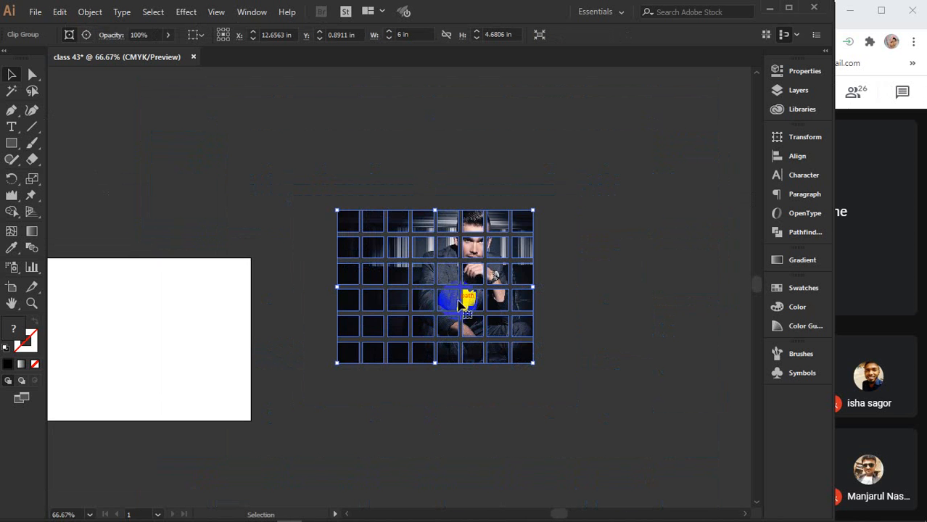
drag(312, 325, 479, 274)
drag(557, 224, 265, 279)
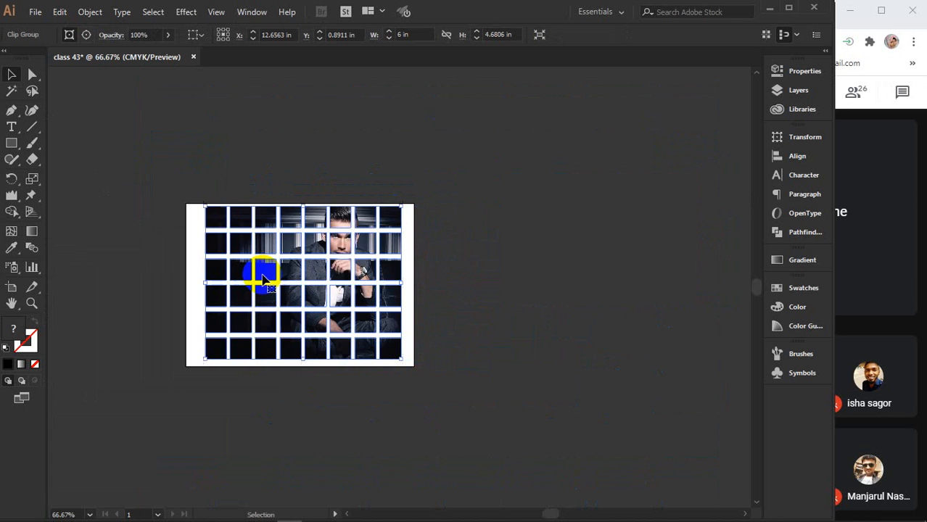
- Undo the moves, the clipping mask, the alignment and the photo's height change, returning to the separate photo and square grid
key(ctrl+z)
key(ctrl+z)
key(ctrl+z)
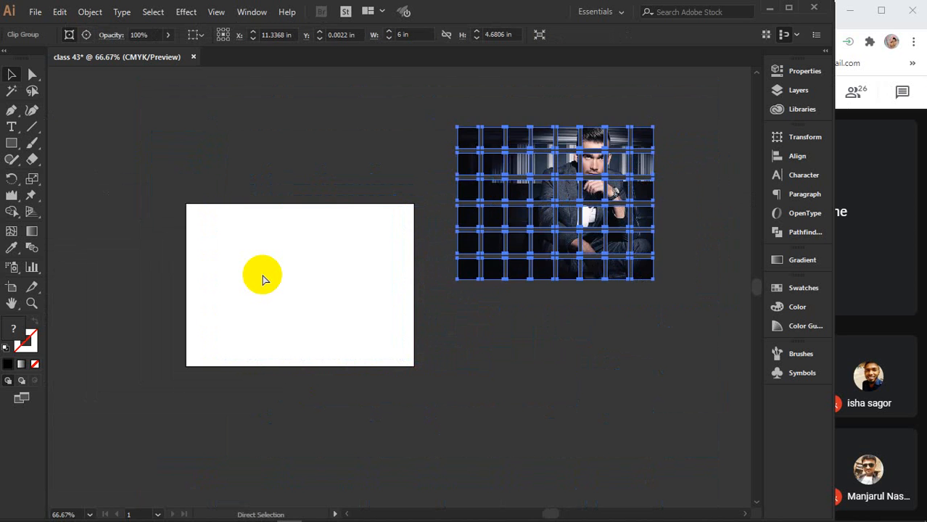
key(ctrl+z)
key(ctrl+z)
key(ctrl+z)
key(ctrl+z)
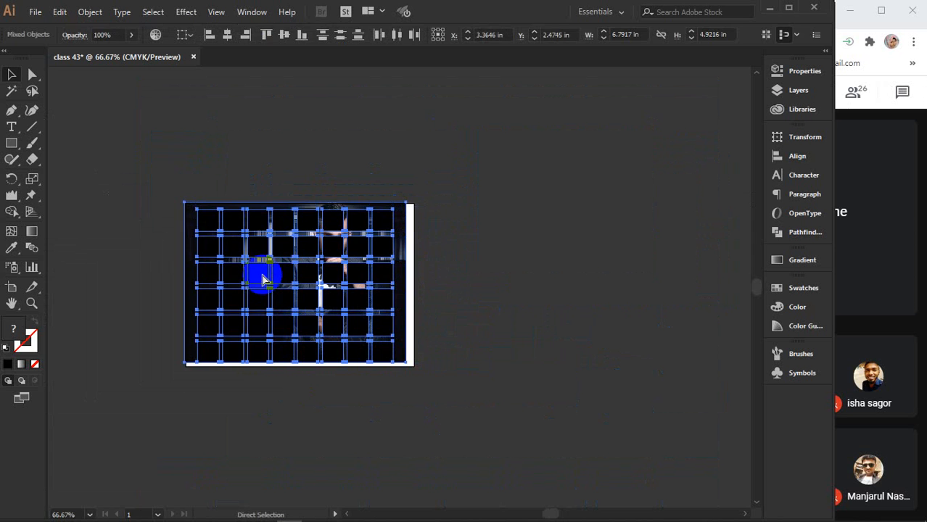
key(v)
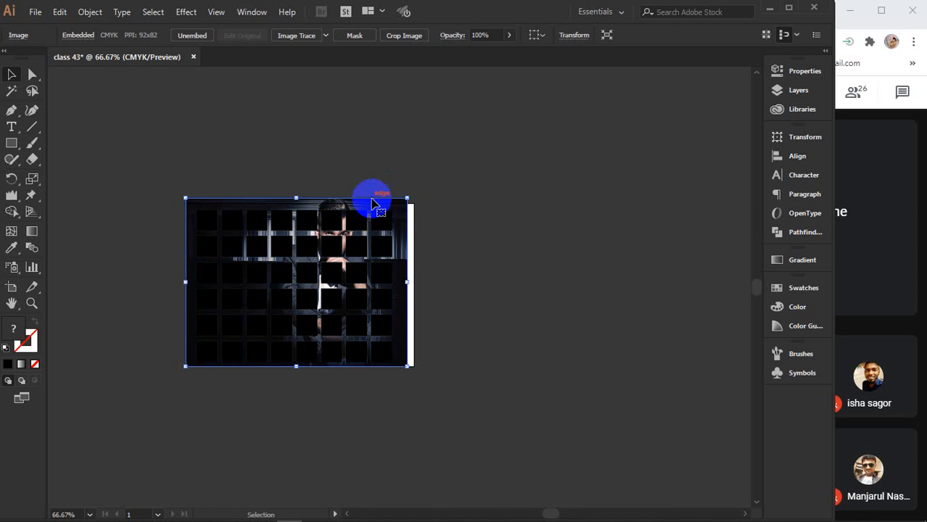
- Shorten the photo to about 4.95 in high beside the artboard and cut it to the clipboard
drag(375, 203, 695, 110)
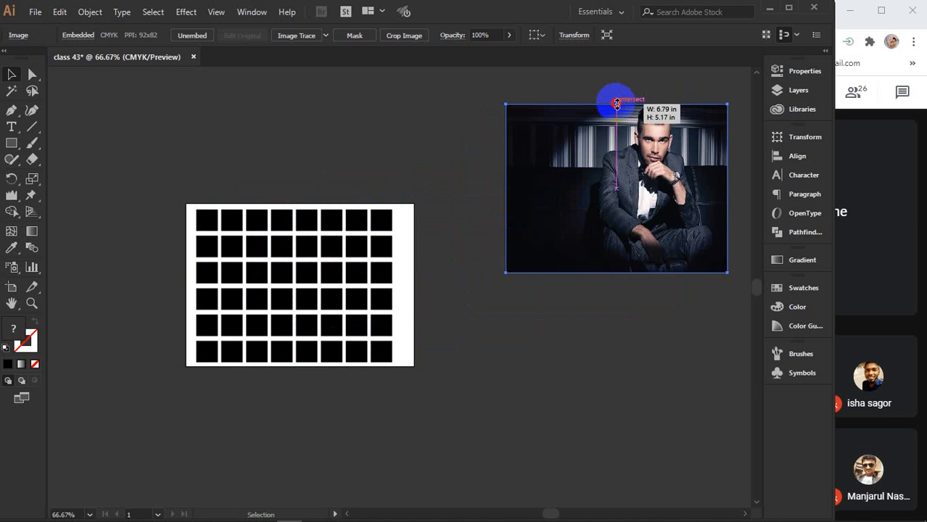
drag(617, 106, 617, 108)
click(344, 251)
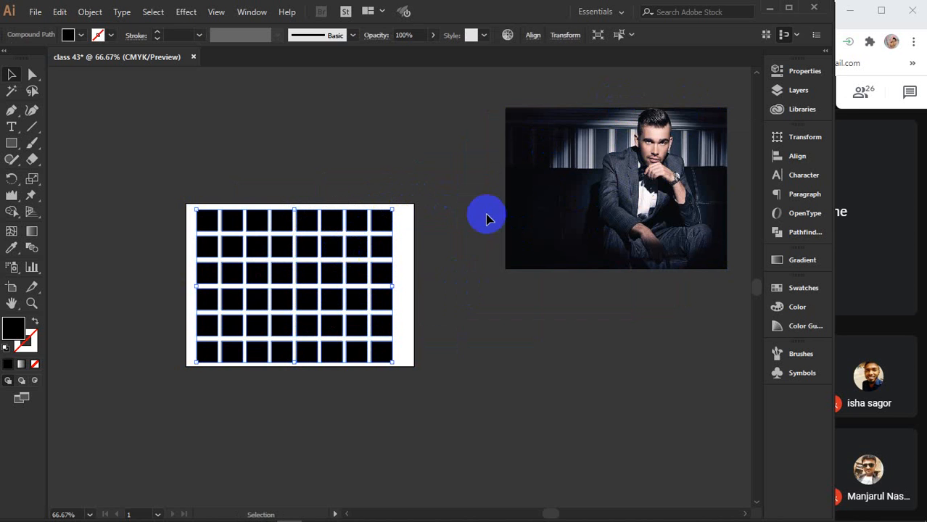
click(549, 185)
key(ctrl+x)
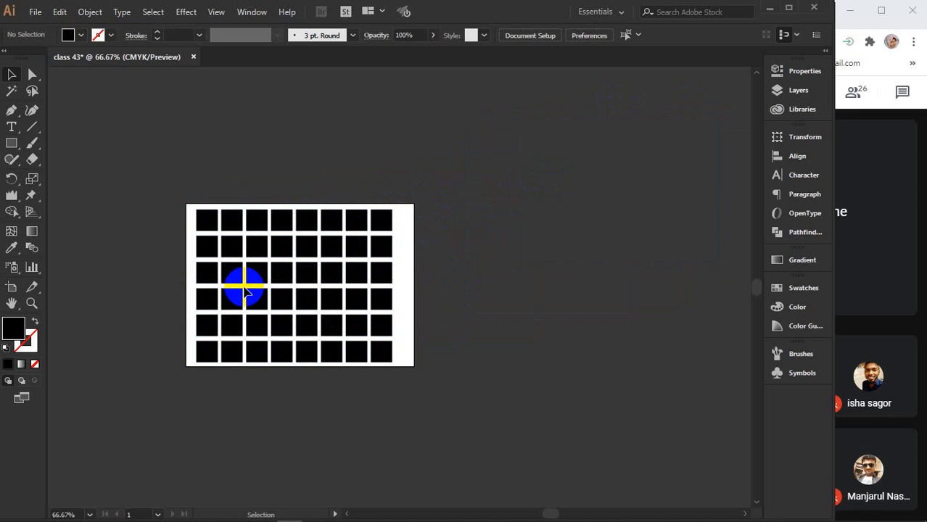
- Delete the black square grid and draw a small black rectangle in the artboard's upper-left corner
click(259, 302)
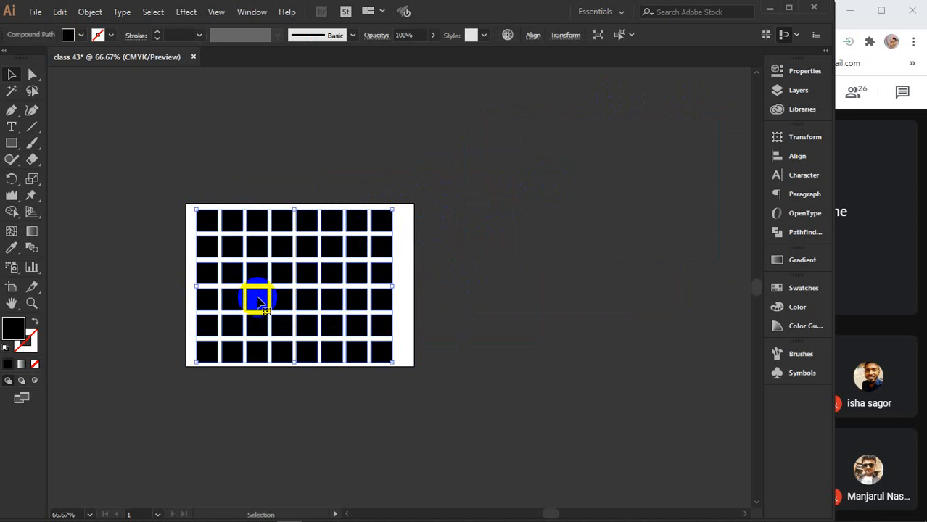
key(Delete)
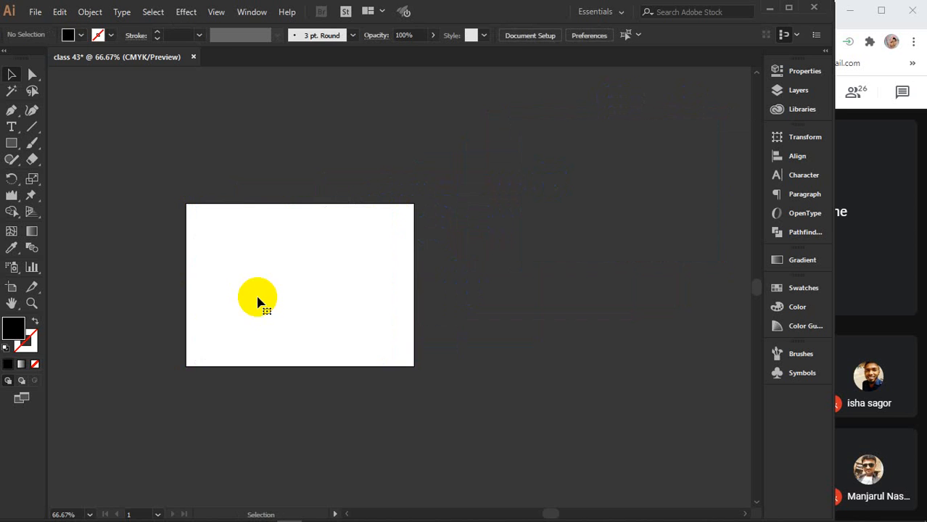
scroll(260, 303, up, 2)
drag(384, 232, 428, 246)
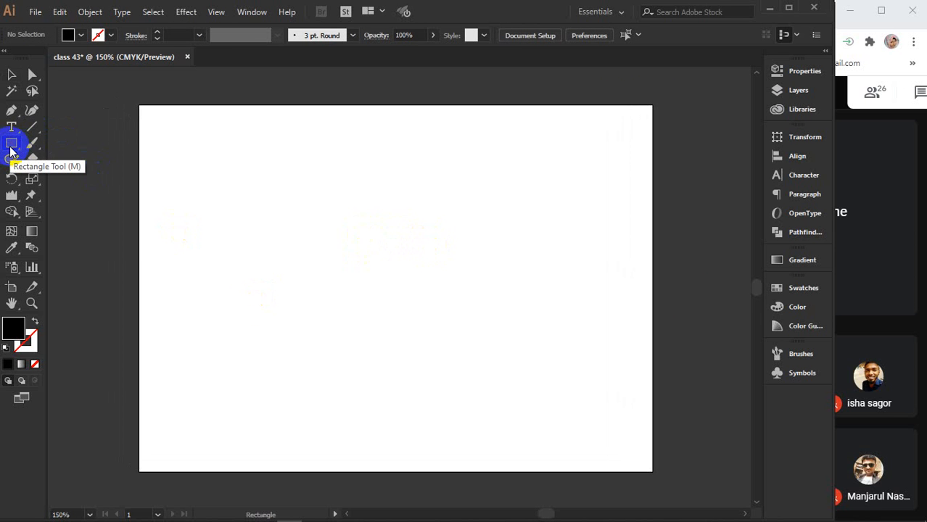
drag(155, 120, 209, 159)
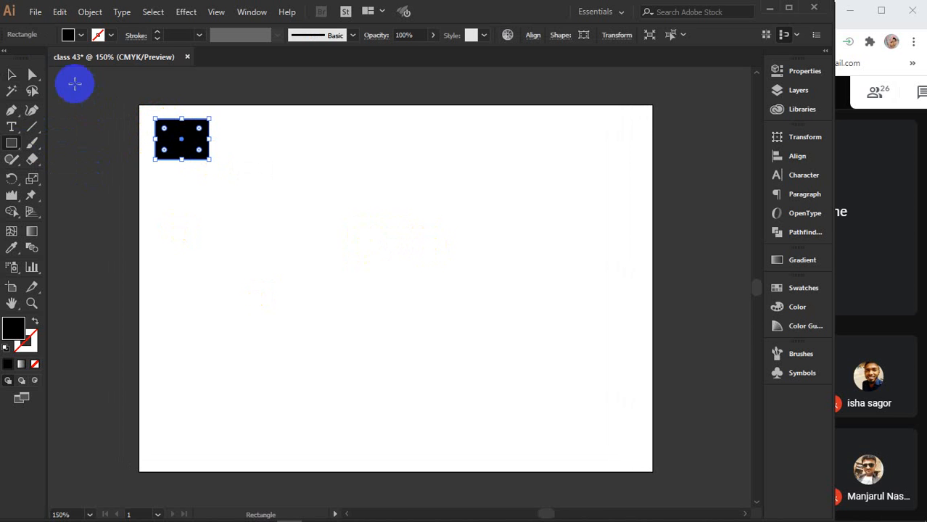
- Duplicate the rectangle to the right with a small gap and repeat the copy to form a row of eight
click(11, 75)
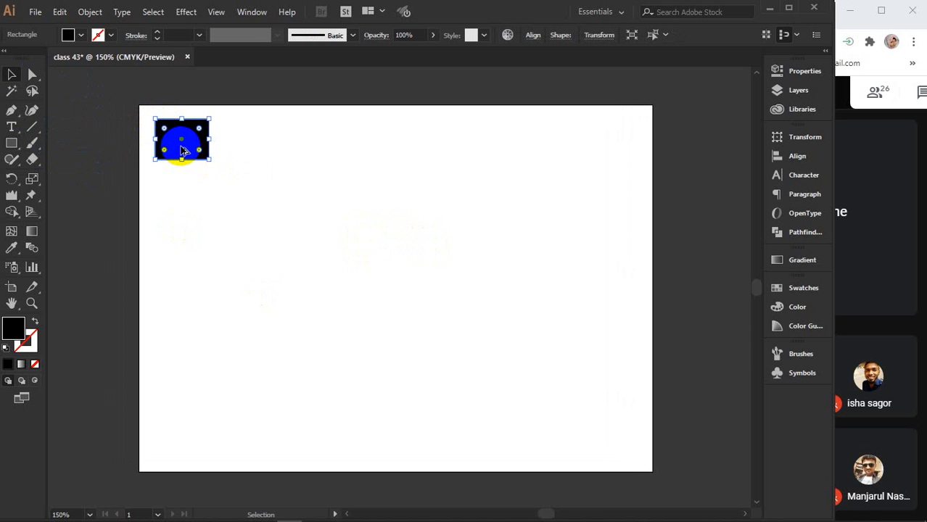
drag(182, 150, 243, 144)
key(ctrl+d)
key(ctrl+d)
key(ctrl+d)
key(ctrl+d)
key(ctrl+d)
key(ctrl+d)
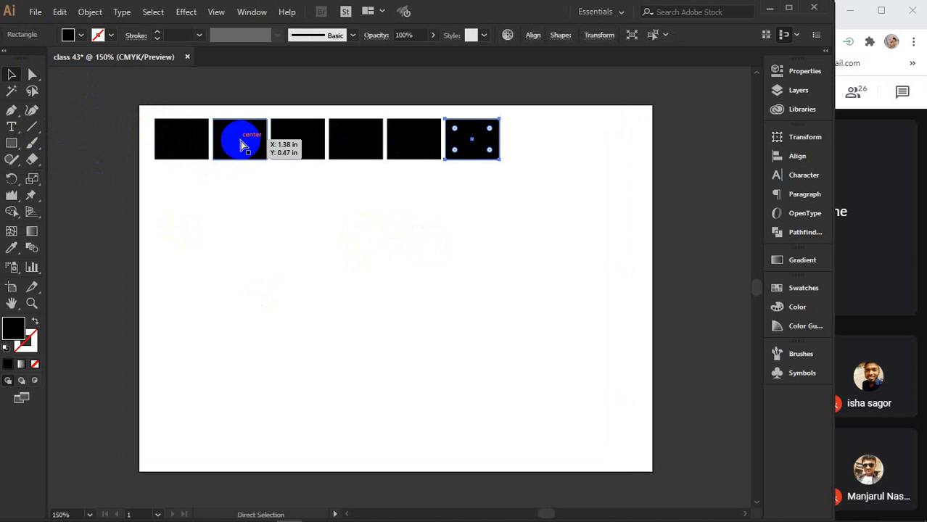
- Duplicate the row of eight rectangles downward with a small gap and repeat the copy to make seven rows
drag(651, 192, 162, 109)
drag(202, 133, 196, 179)
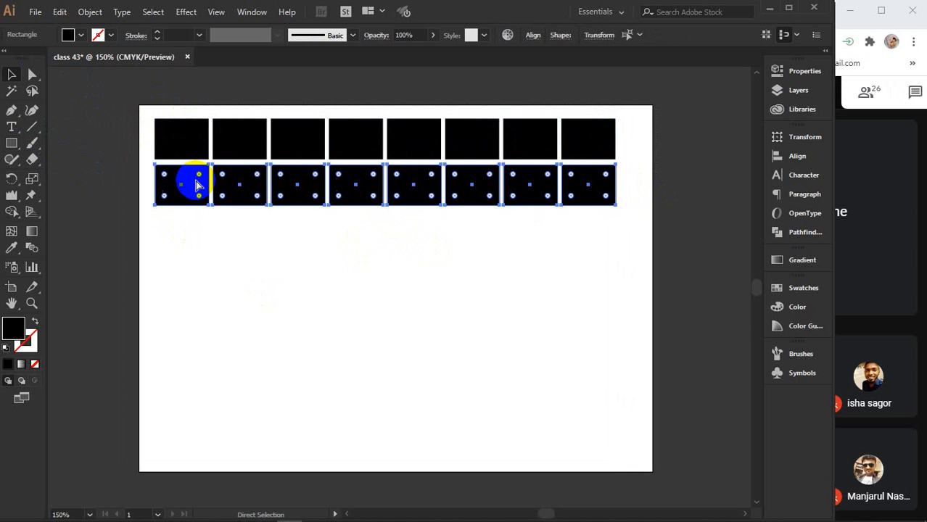
key(ctrl+d)
key(ctrl+d)
key(ctrl+d)
key(ctrl+d)
key(ctrl+d)
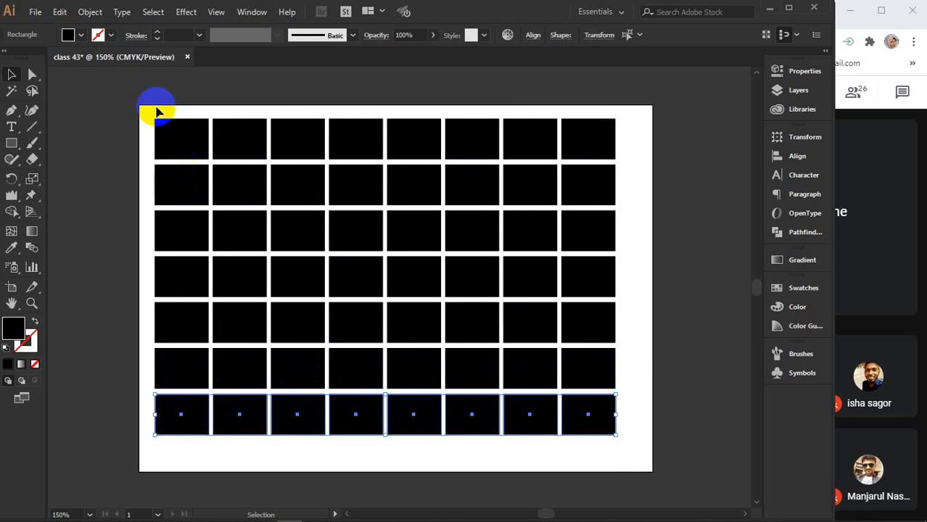
- Unite all the rectangles into a compound shape with Pathfinder, expand it, and clear the selection
drag(158, 113, 650, 444)
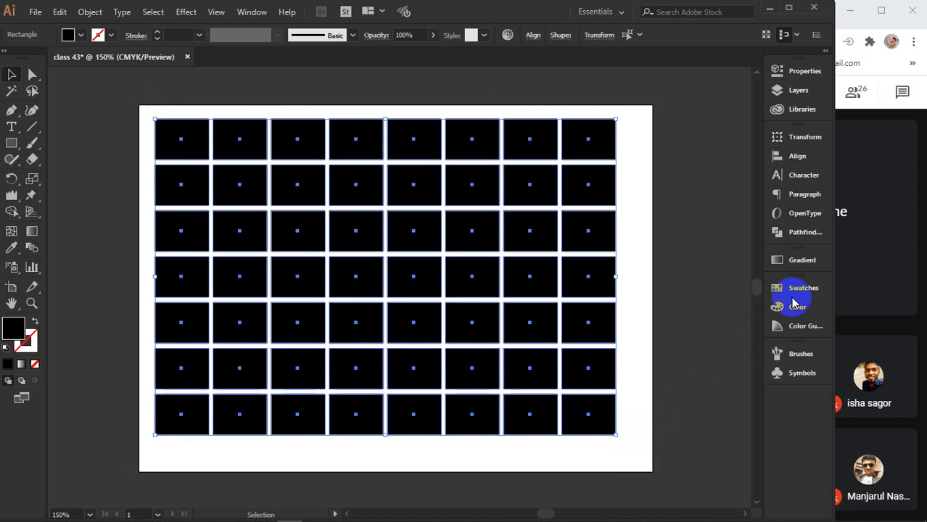
click(794, 232)
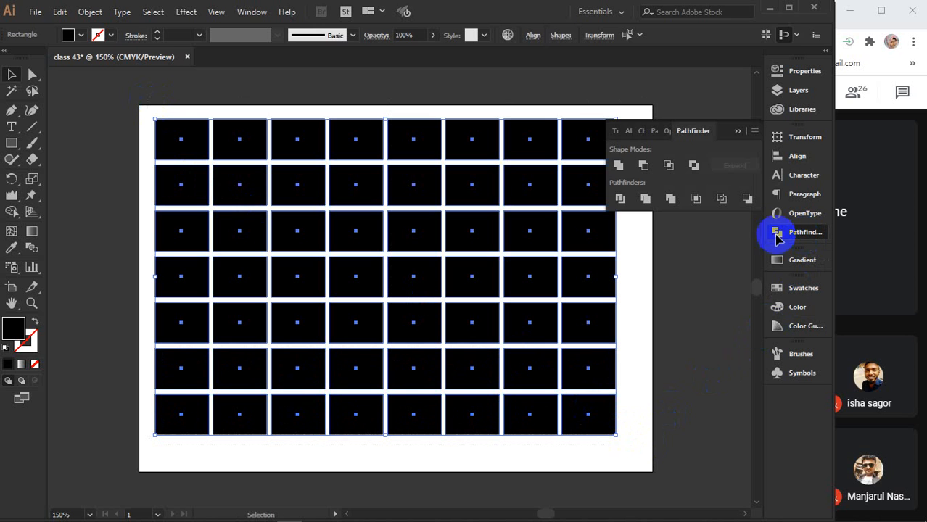
alt+click(619, 167)
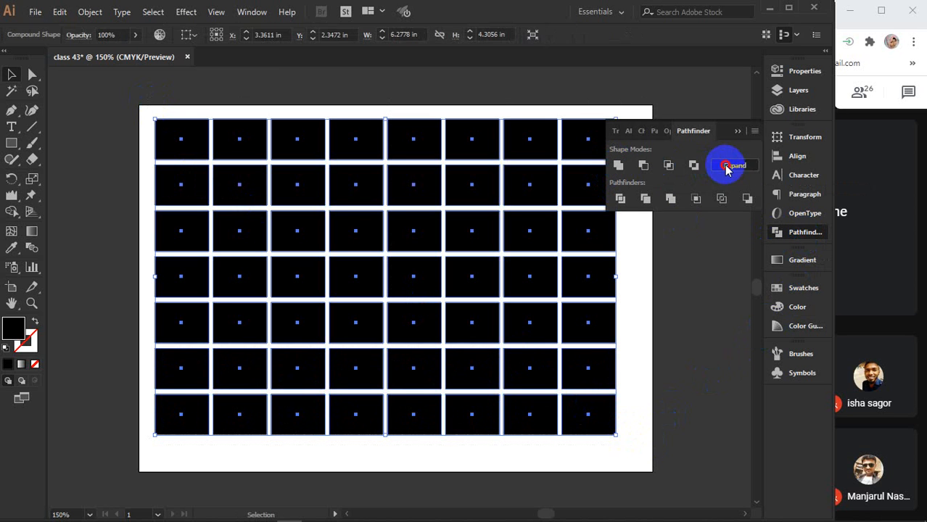
click(728, 167)
click(695, 250)
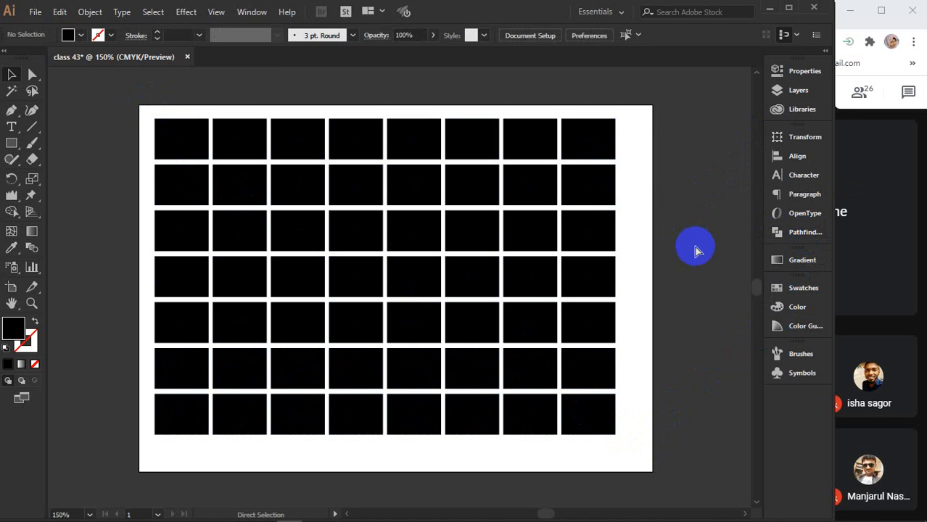
- Paste the photo back and place it behind the rectangle grid on the artboard
key(ctrl+alt+3)
scroll(694, 246, down, 2)
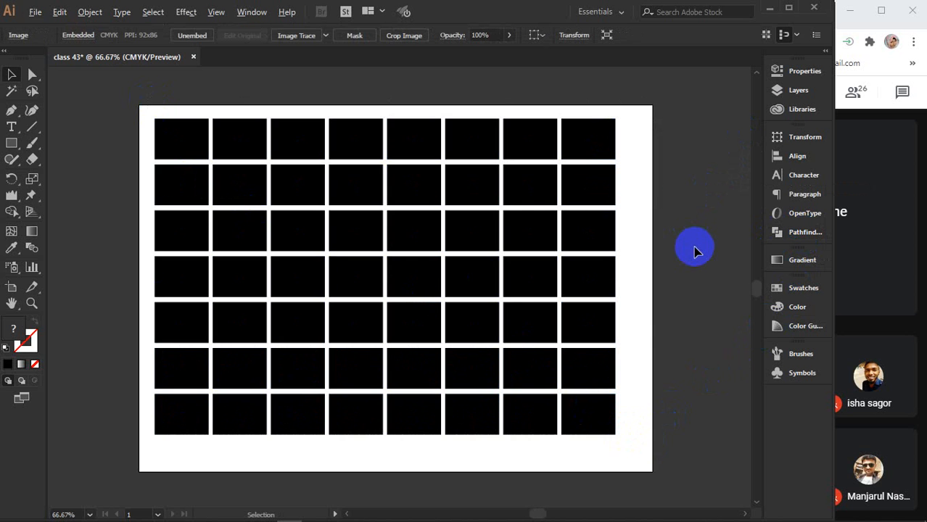
drag(676, 289, 471, 290)
drag(629, 208, 327, 267)
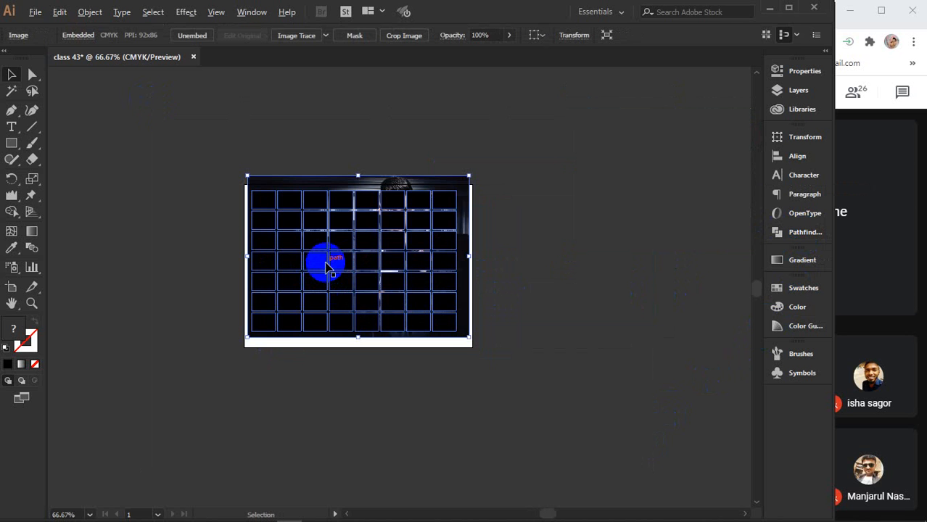
scroll(325, 264, up, 2)
drag(426, 239, 423, 269)
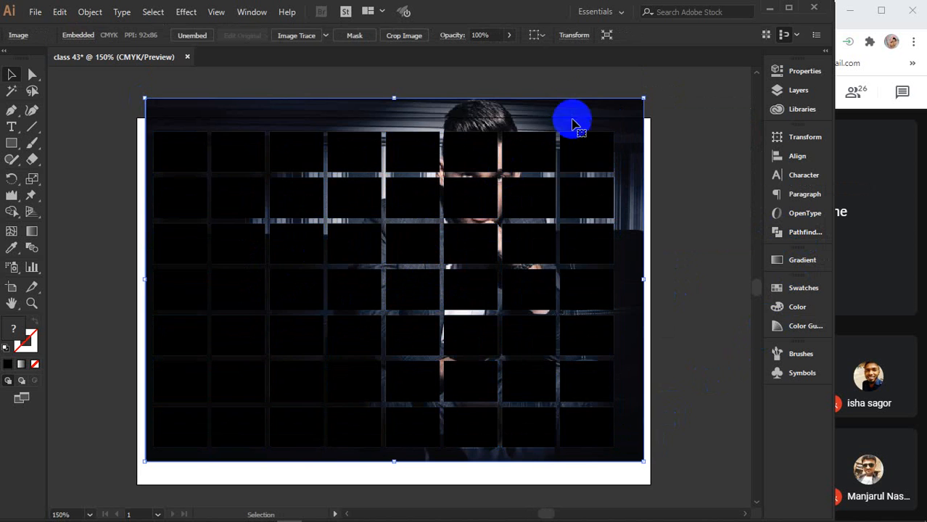
- Align the photo and the rectangle grid to each other's horizontal and vertical centers, and clear the selection
drag(501, 78, 567, 187)
click(798, 156)
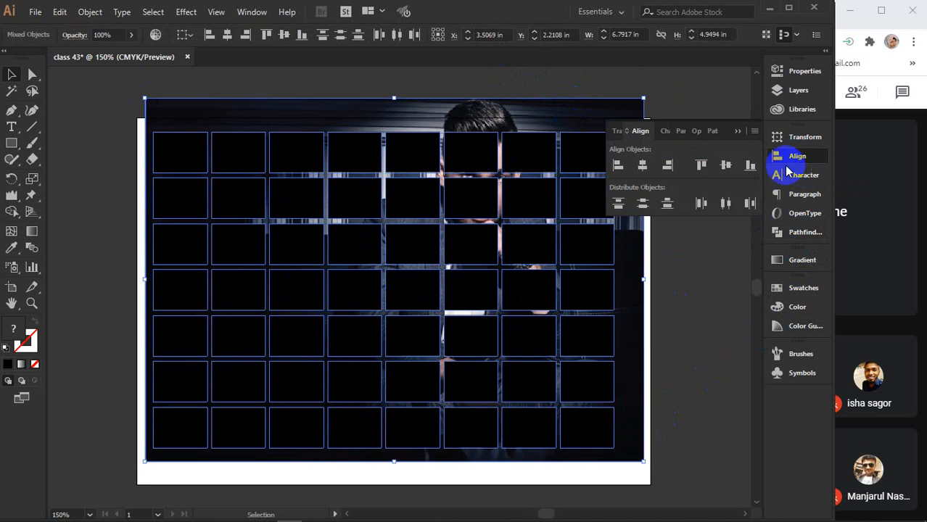
click(643, 166)
click(726, 165)
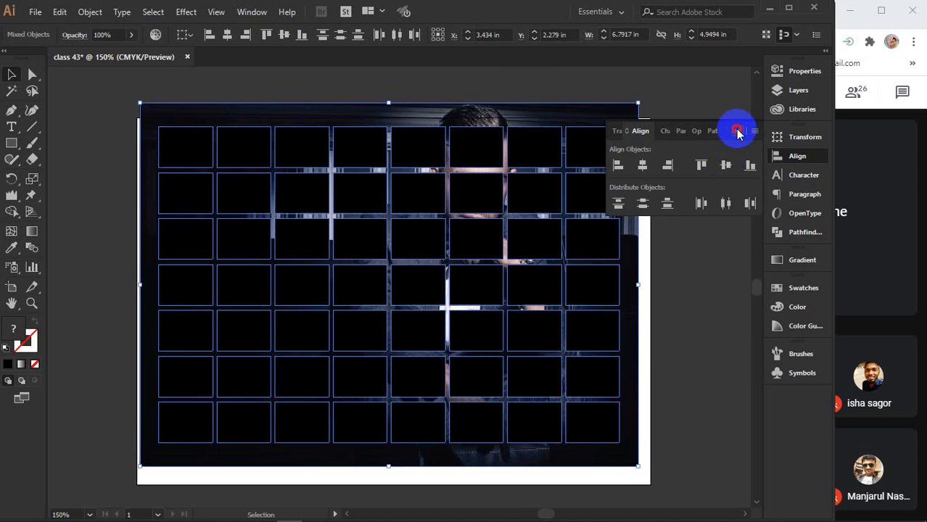
click(738, 131)
click(688, 83)
- Scale the photo down proportionally to the grid's width, about 4.56 in high, and nudge it down to the grid's top edge
click(638, 104)
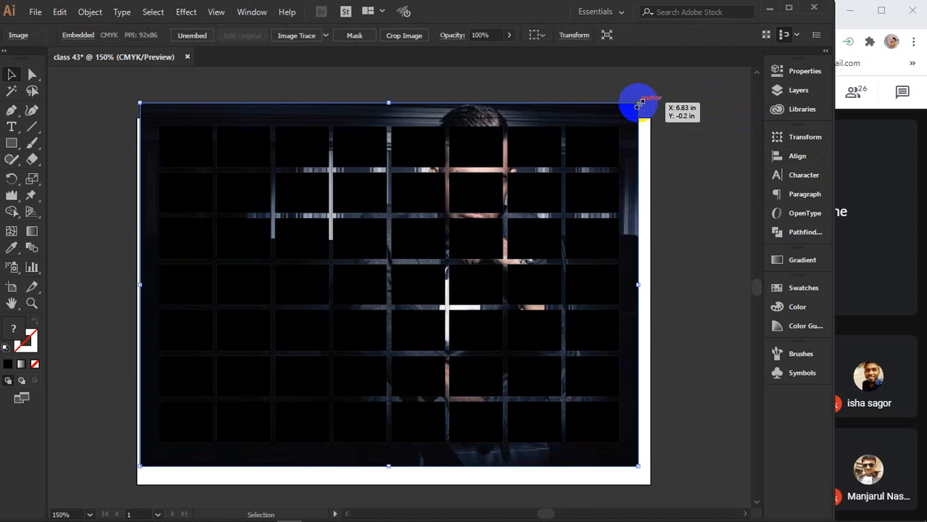
mouse_move(638, 104)
mouse_down()
mouse_move(625, 105)
mouse_move(624, 116)
mouse_up()
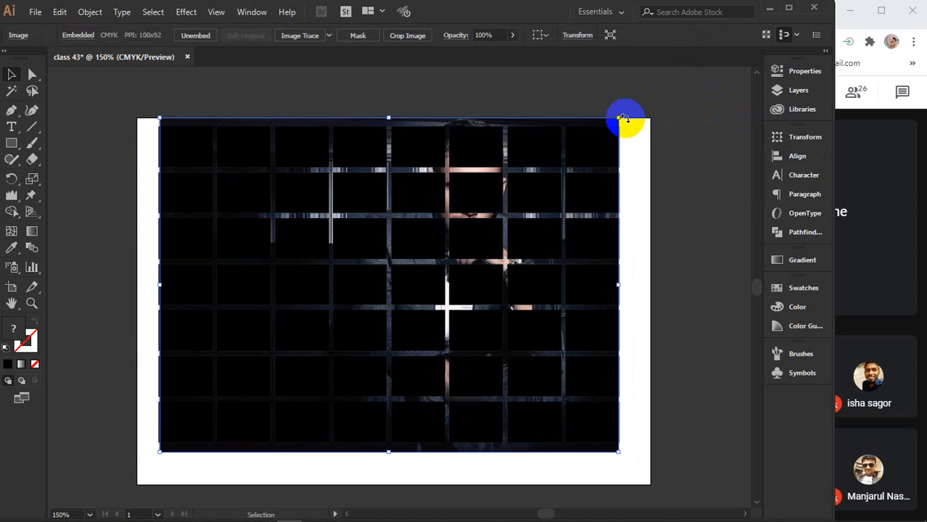
key(Down)
key(Down)
key(Down)
key(Down)
key(Down)
key(Down)
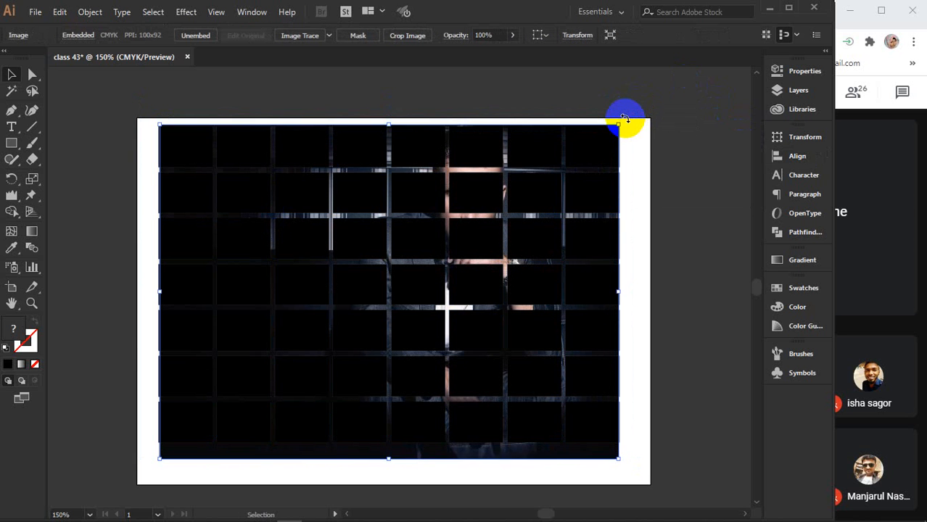
- Make a clipping mask from the photo and the rectangle grid, and clear the selection
drag(631, 93, 507, 253)
right_click(508, 253)
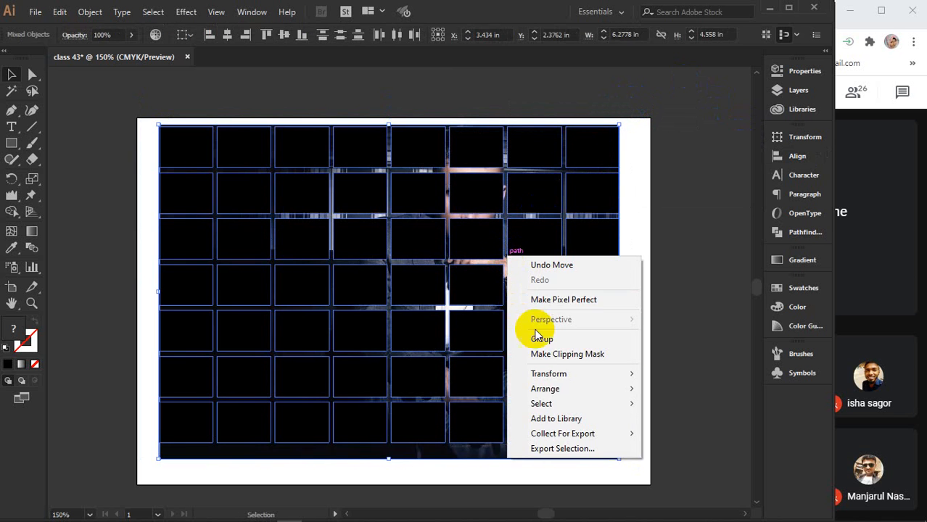
click(530, 355)
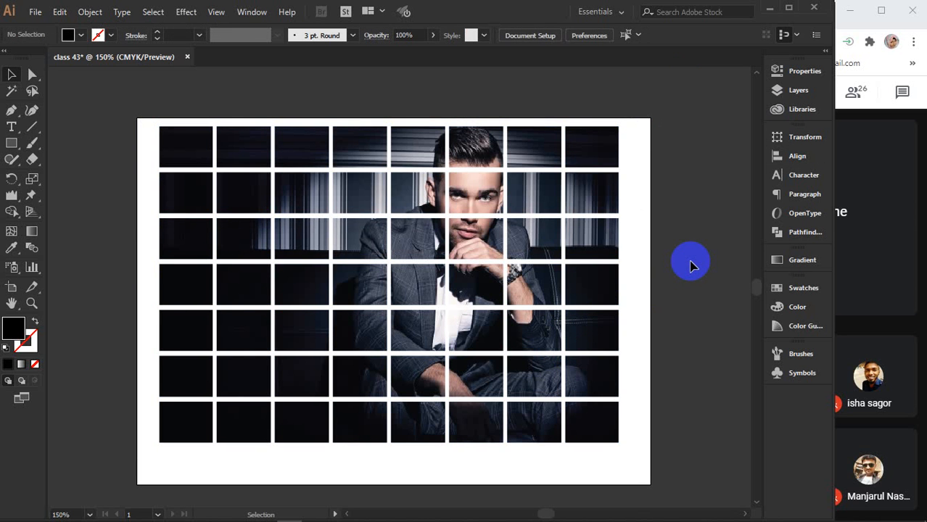
click(608, 393)
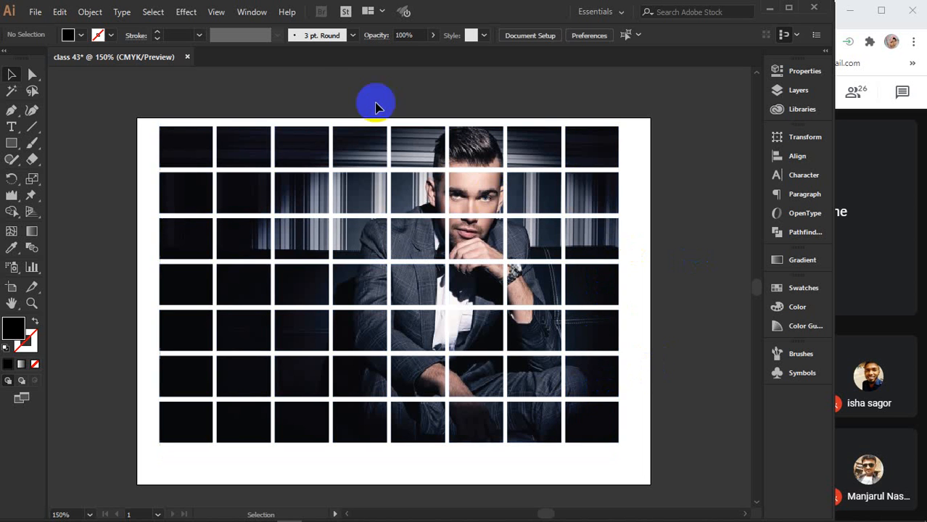
- Delete the clipped photo grid from the artboard and activate the Shape Builder tool
drag(331, 103, 409, 218)
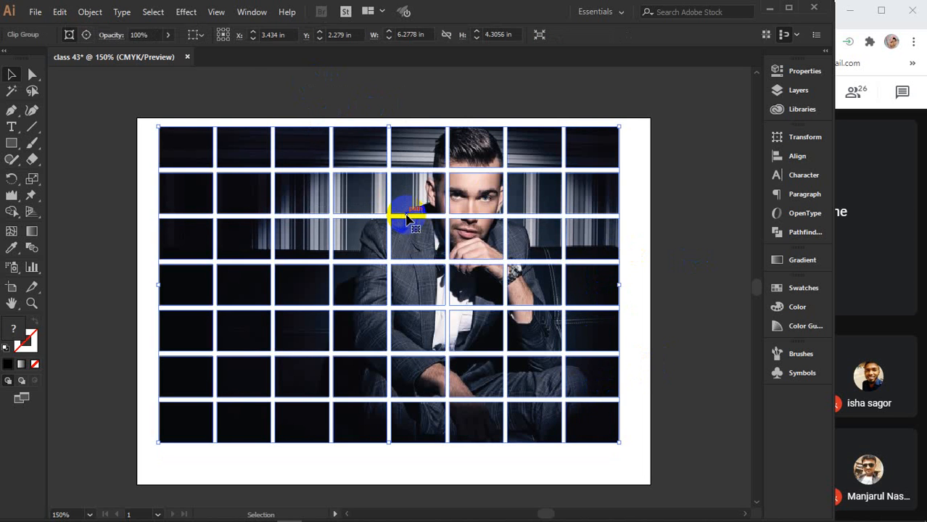
key(Delete)
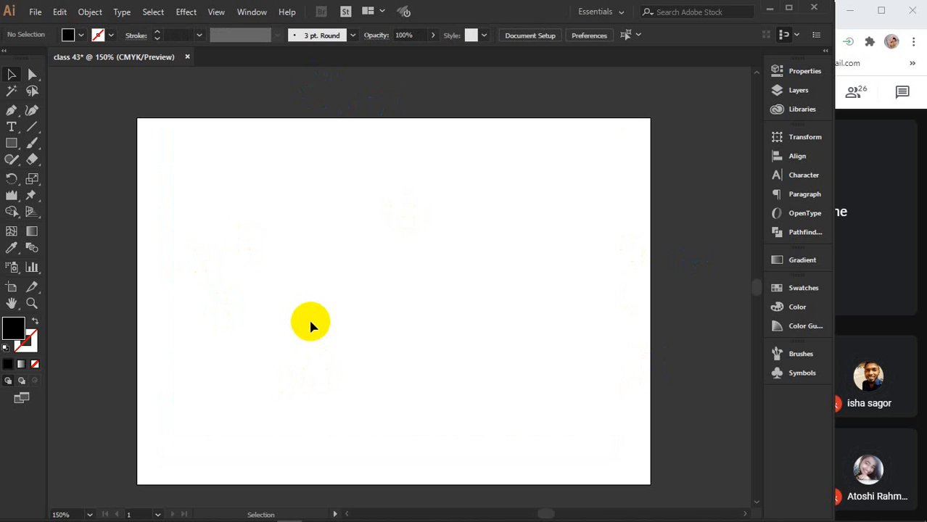
click(11, 212)
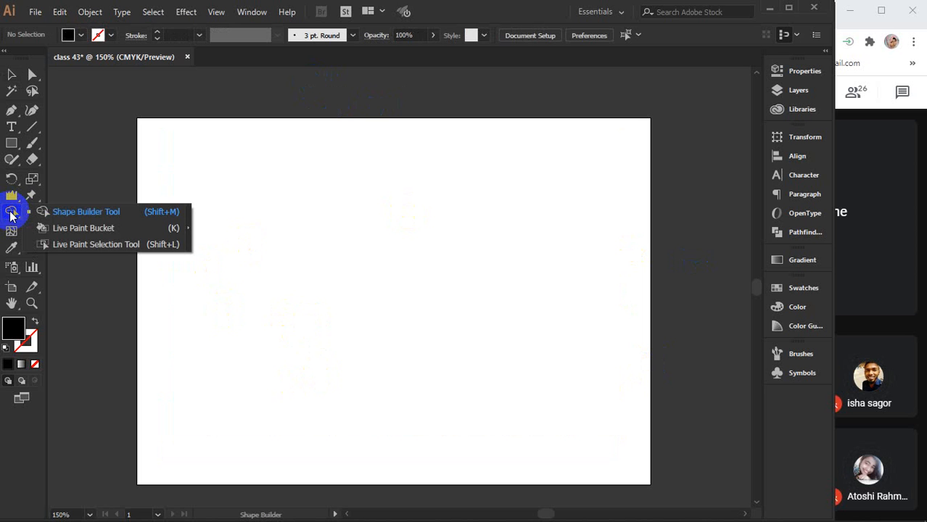
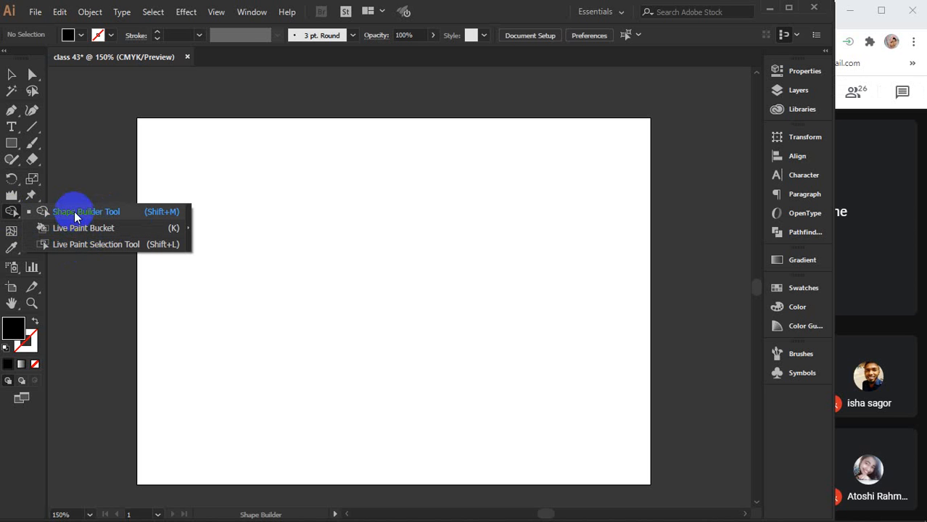
- Draw a black circle with the Ellipse tool and duplicate it twice to form a trio of overlapping circles, two above and one below
click(9, 76)
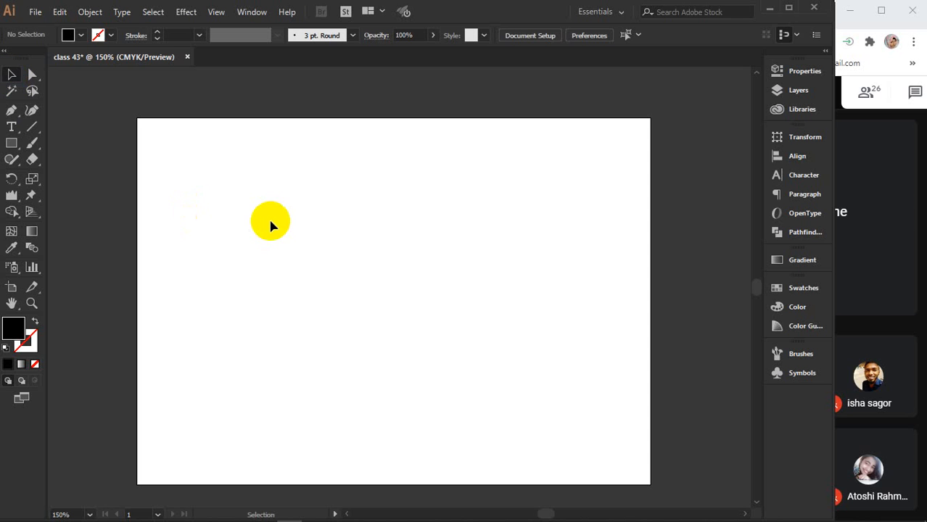
click(122, 178)
drag(9, 147, 82, 178)
drag(249, 194, 386, 329)
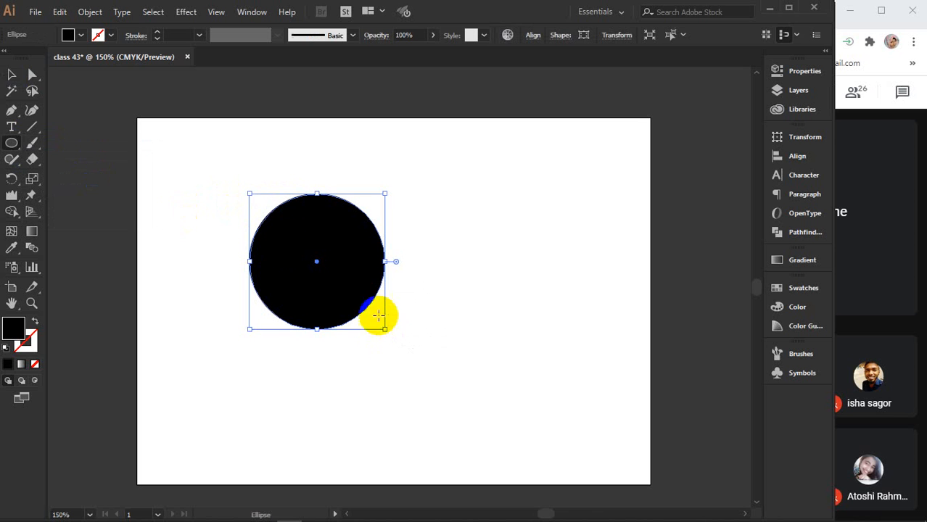
click(18, 79)
drag(342, 291, 373, 352)
- Fill the upper-left circle with red, the upper-right one with dark green and the lower one with dark blue R=46 G=49 B=146
click(327, 263)
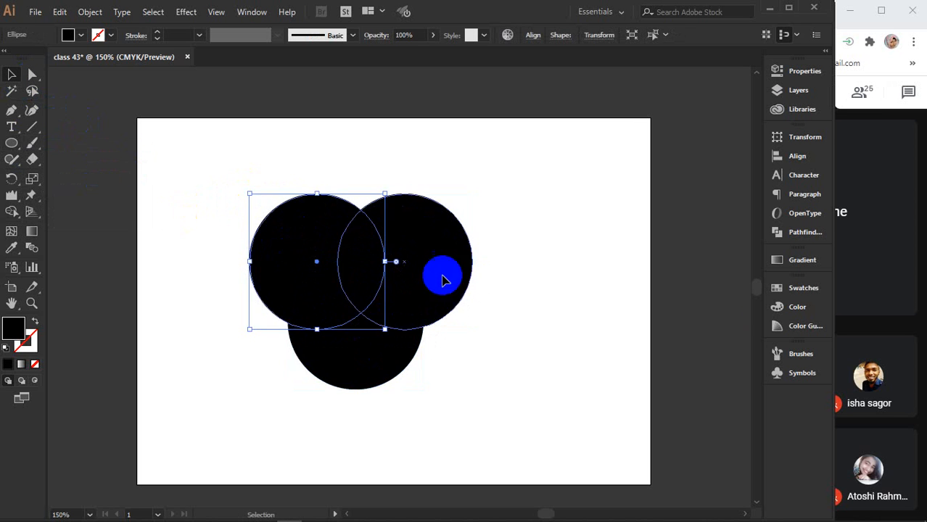
click(803, 288)
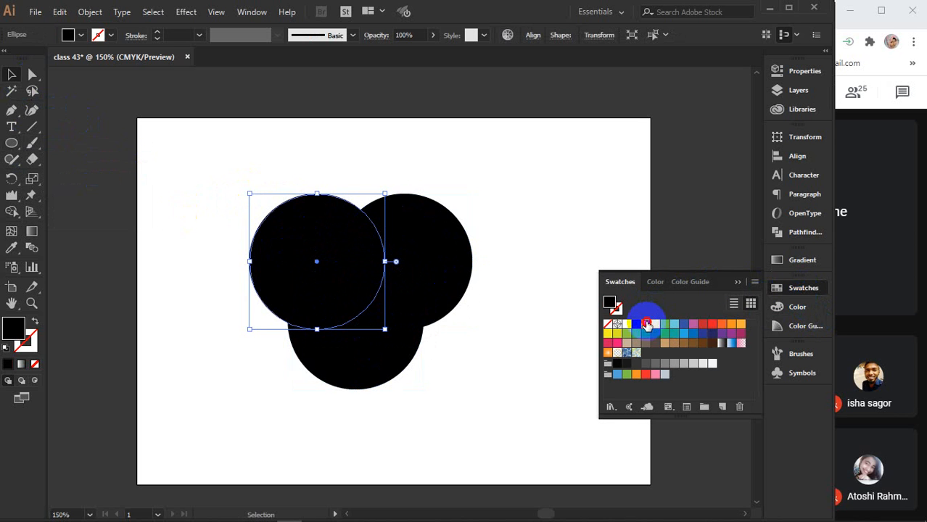
click(646, 324)
click(456, 244)
drag(711, 324, 653, 338)
click(367, 359)
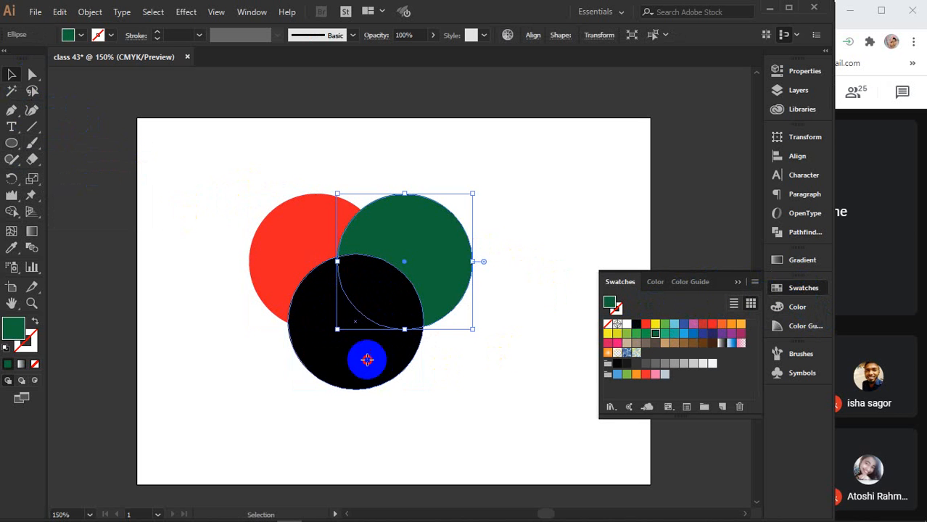
click(704, 338)
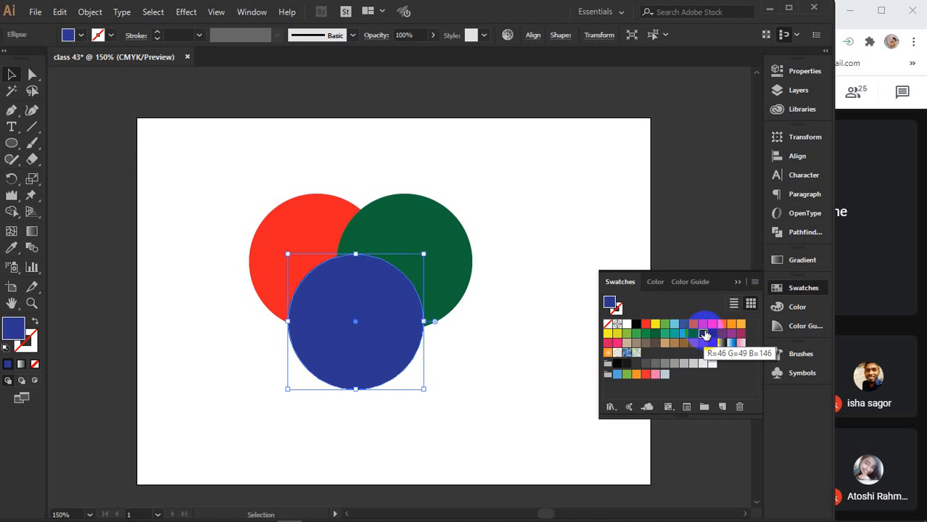
click(739, 283)
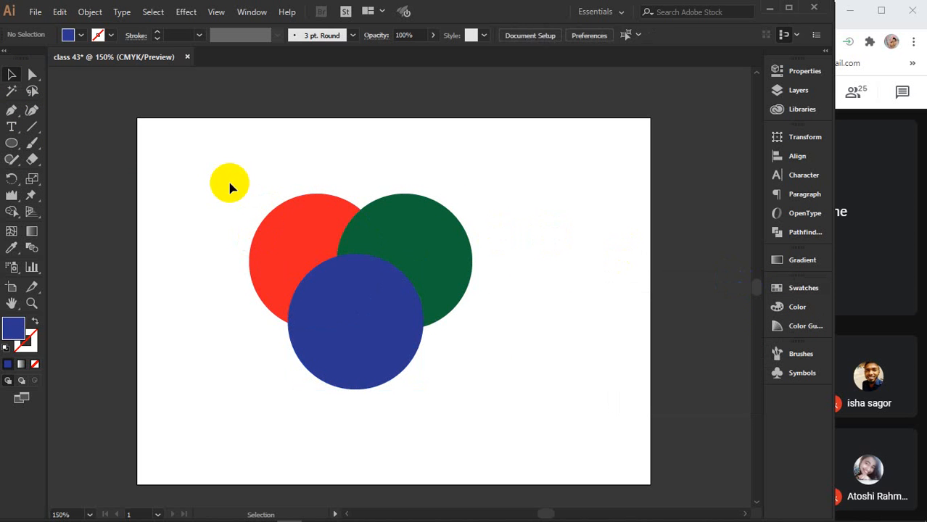
- Select all three circles, examine the Pathfinder modes and the Shape Builder tool for combining them, and return to the Selection tool
drag(225, 178, 545, 414)
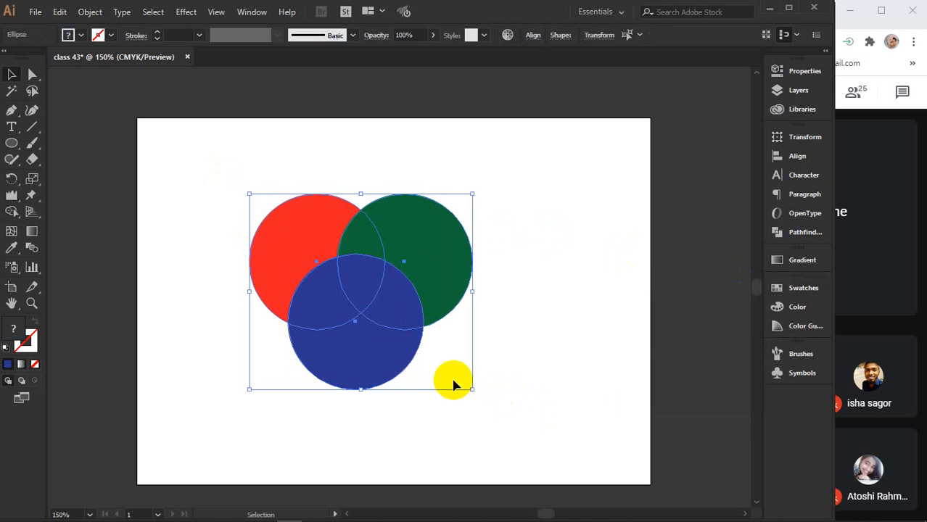
click(803, 231)
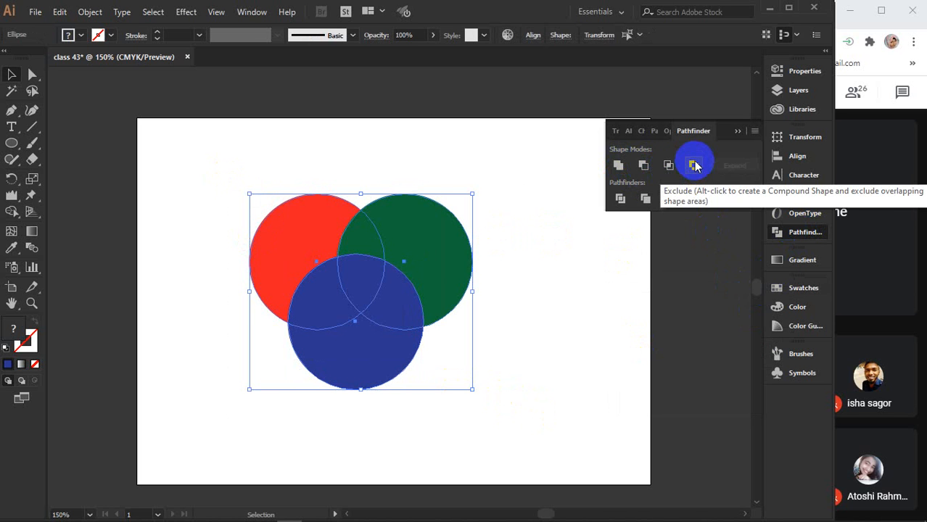
click(621, 199)
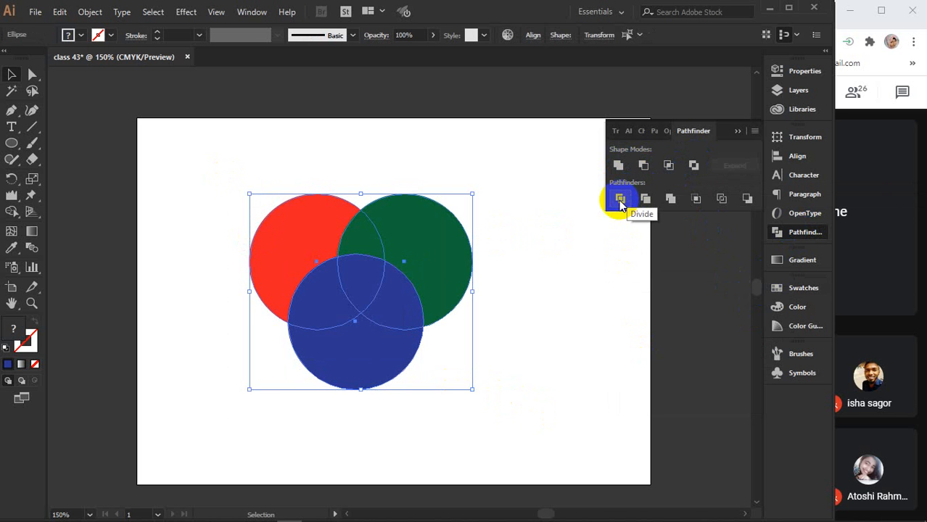
click(739, 132)
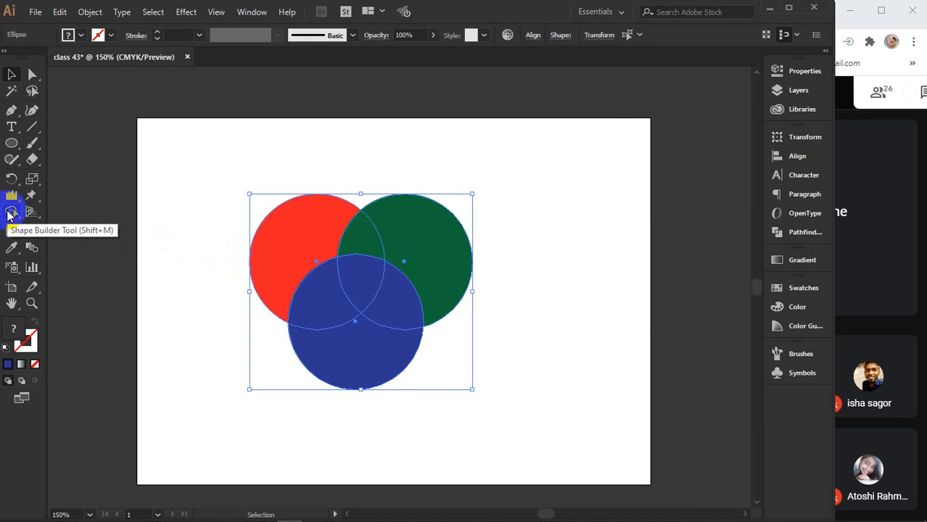
click(10, 213)
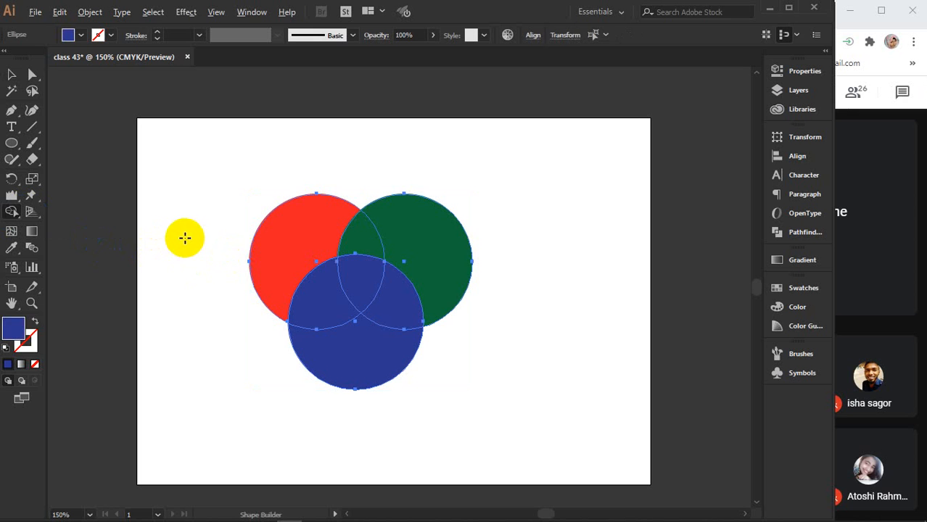
click(12, 74)
click(185, 156)
click(357, 228)
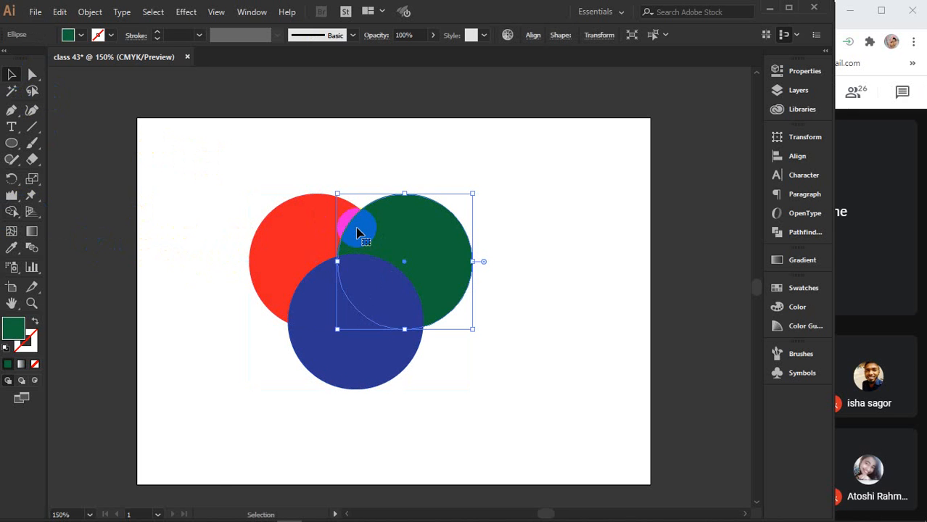
- Duplicate the three-circle group twice along the same row and copy two of the groups into a second row below
scroll(290, 183, down, 2)
drag(253, 145, 404, 307)
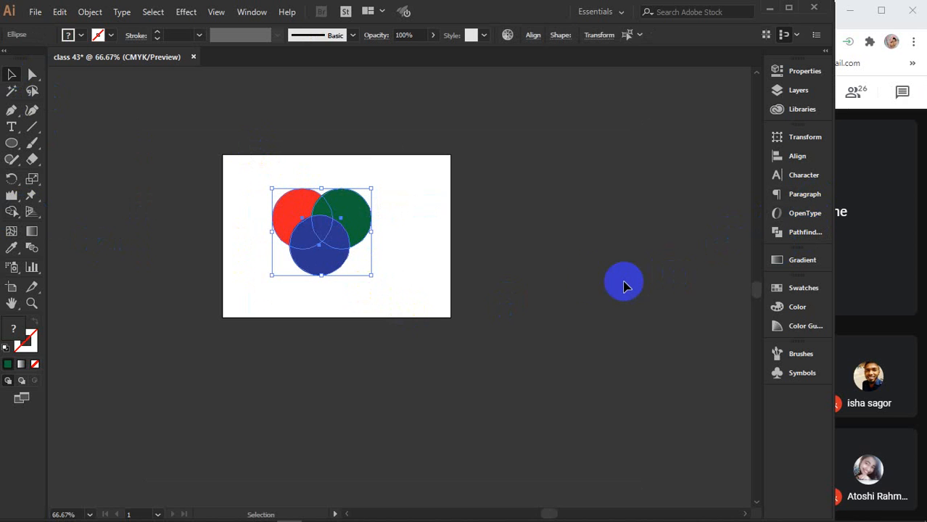
drag(348, 221, 589, 223)
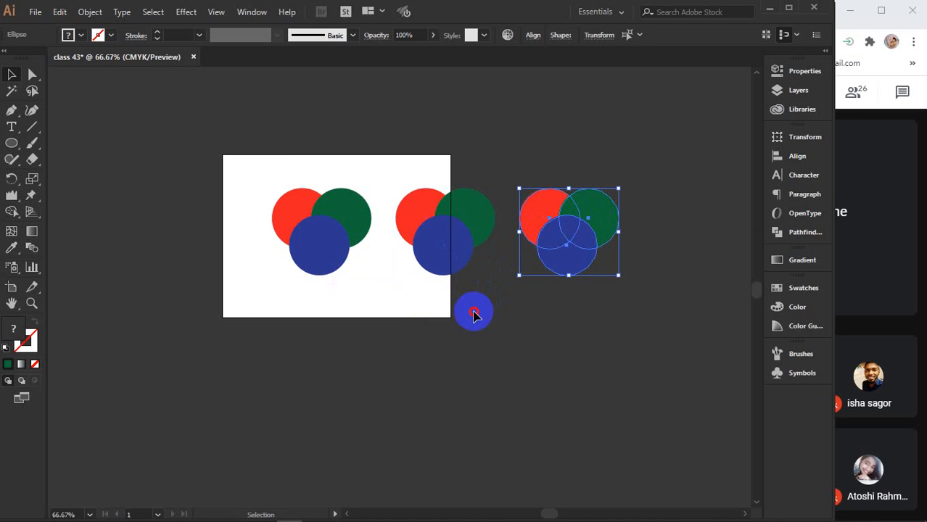
drag(472, 310, 289, 204)
drag(429, 221, 496, 337)
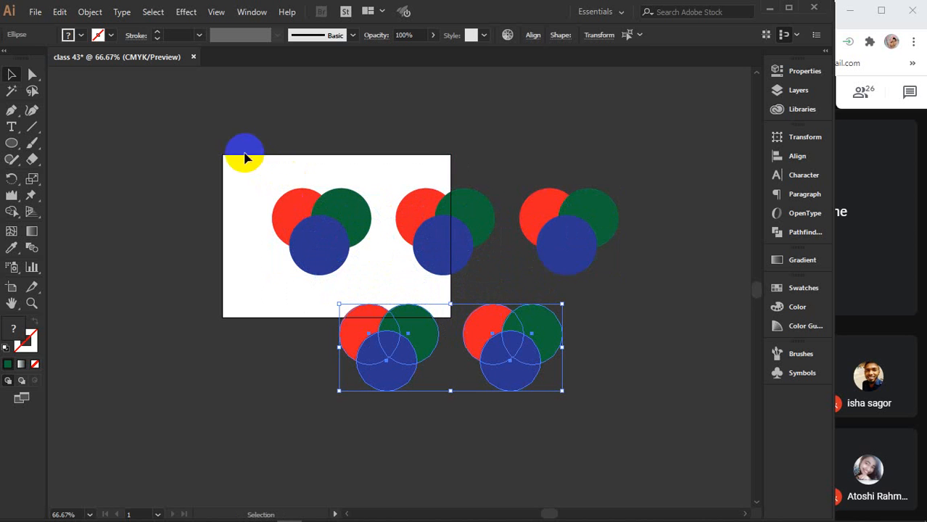
- Move all five circle groups off the artboard onto the empty canvas to its right, and clear the selection
drag(245, 151, 317, 383)
drag(225, 221, 577, 222)
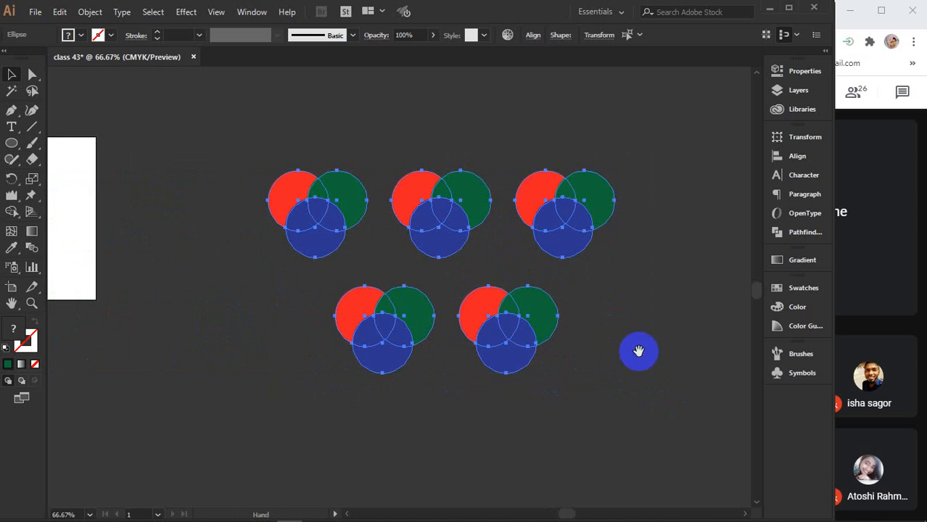
drag(638, 352, 555, 352)
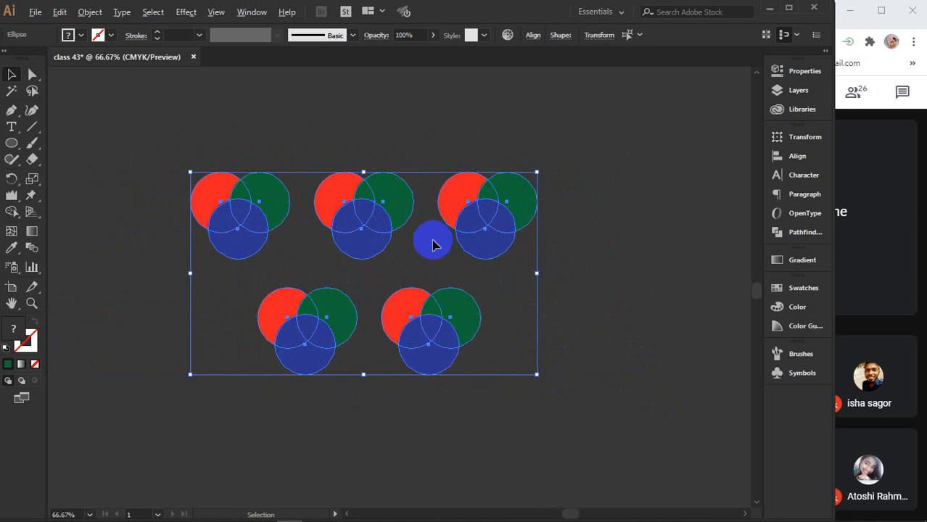
scroll(434, 245, up, 1)
scroll(433, 245, up, 1)
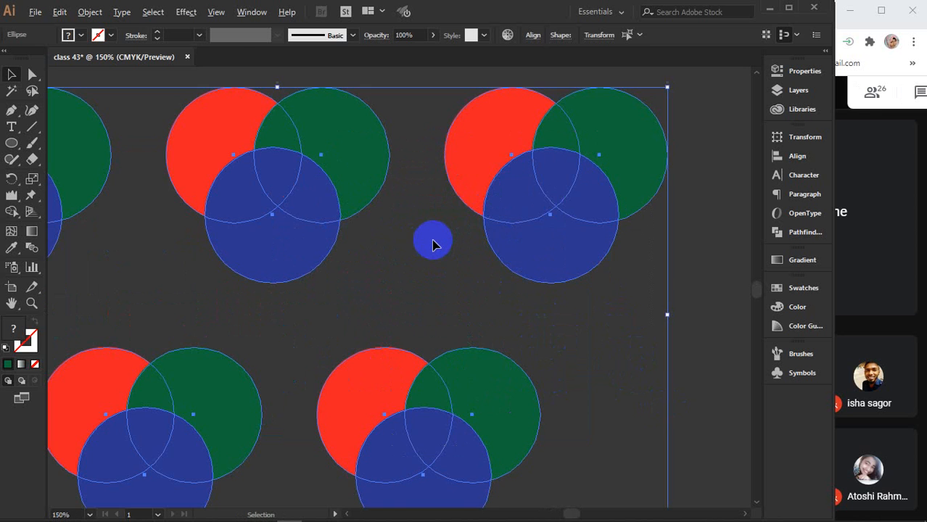
drag(420, 250, 488, 251)
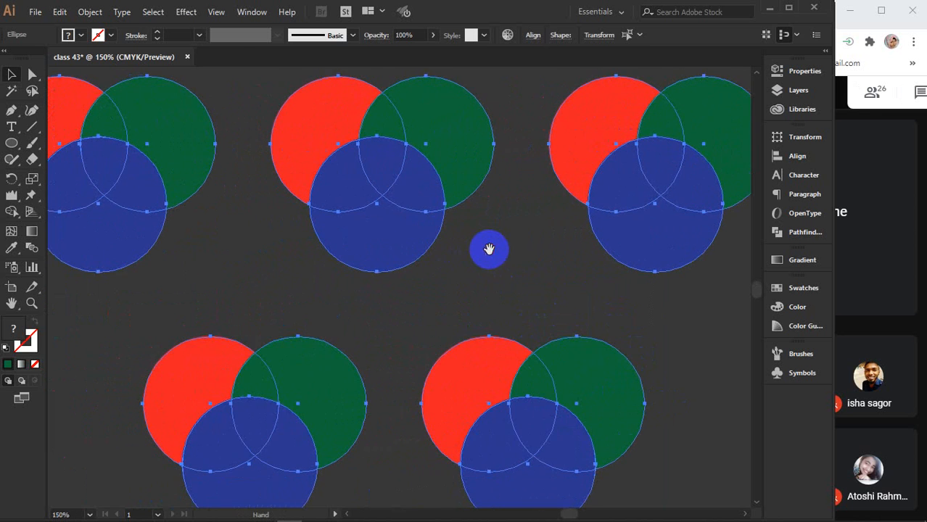
scroll(488, 250, down, 1)
click(462, 106)
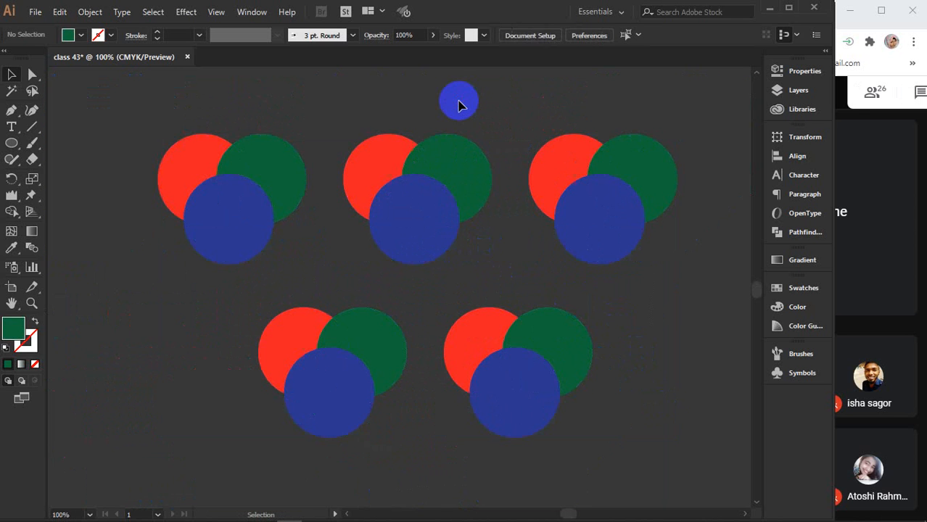
- Select the first circle group in the upper row and activate the Shape Builder tool on it
drag(138, 115, 288, 252)
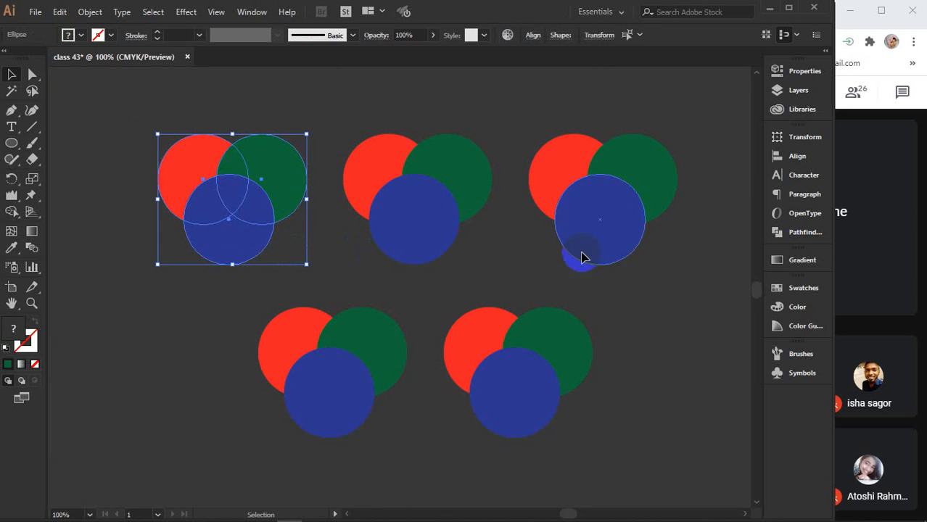
click(798, 239)
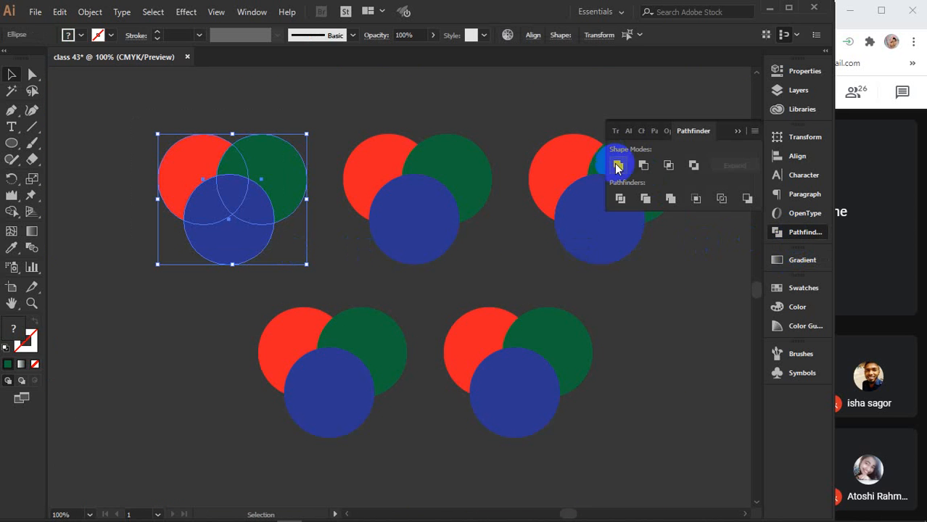
click(737, 134)
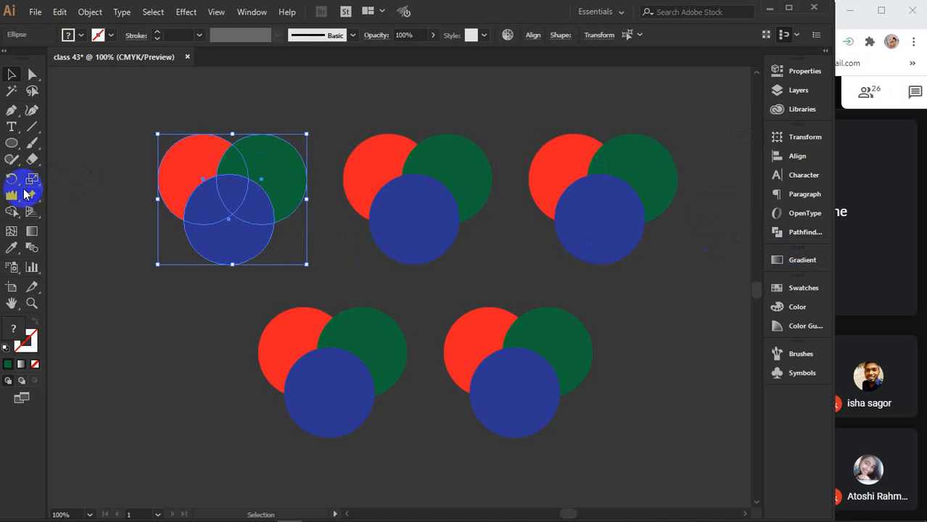
click(10, 212)
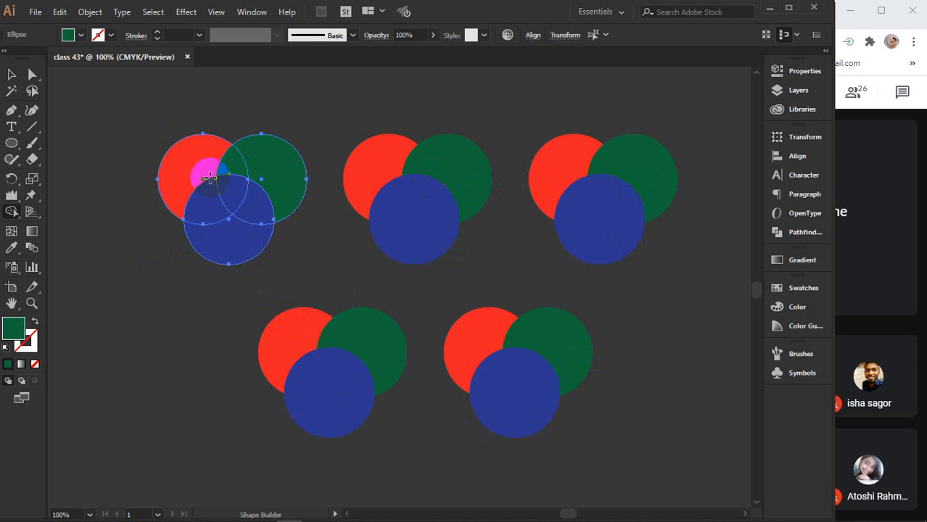
- Try merging all regions of the first circle group into one shape with the Shape Builder, and undo the merge
scroll(210, 177, up, 4)
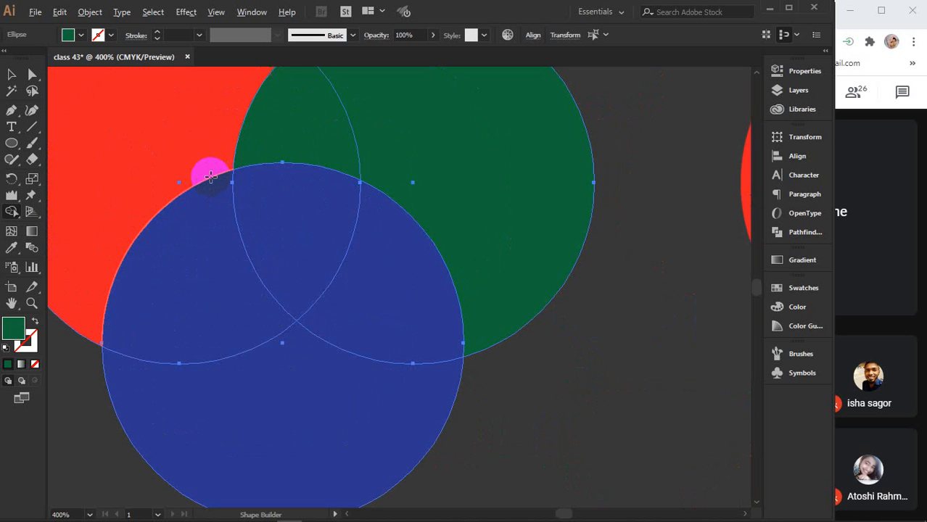
drag(210, 177, 277, 206)
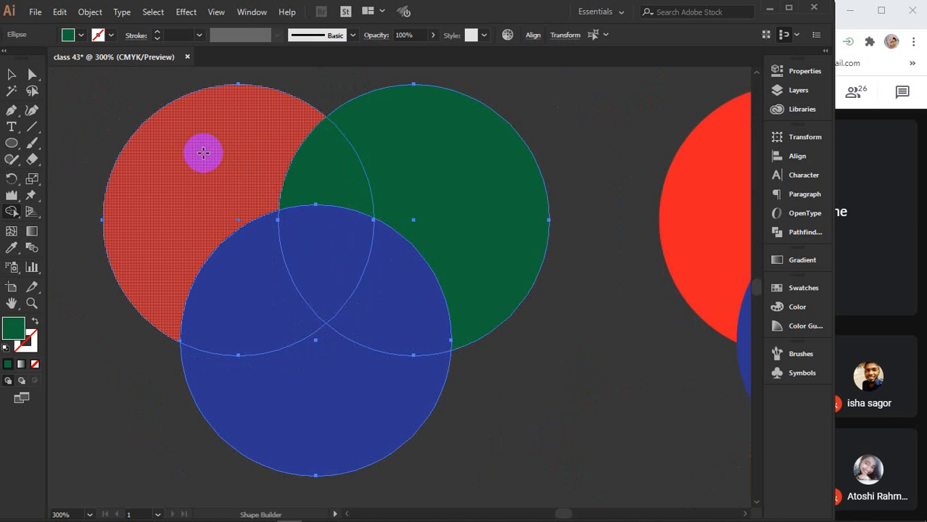
mouse_move(203, 152)
mouse_down()
mouse_move(298, 390)
mouse_move(325, 383)
mouse_move(436, 271)
mouse_move(445, 231)
mouse_move(339, 186)
mouse_move(322, 215)
mouse_move(323, 260)
mouse_up()
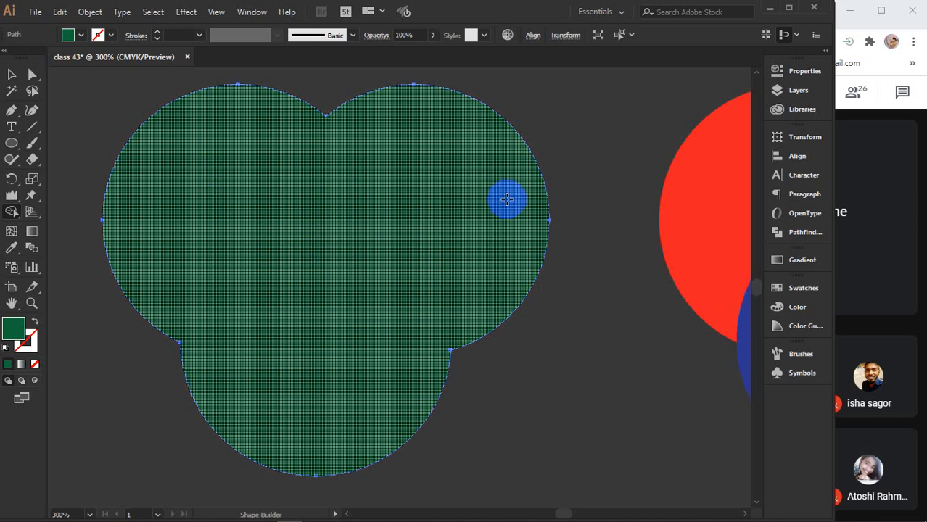
key(ctrl+z)
- Merge the first group's red circle regions with the Shape Builder, and join the remaining green and blue regions into one green shape
drag(216, 177, 258, 293)
drag(196, 159, 317, 181)
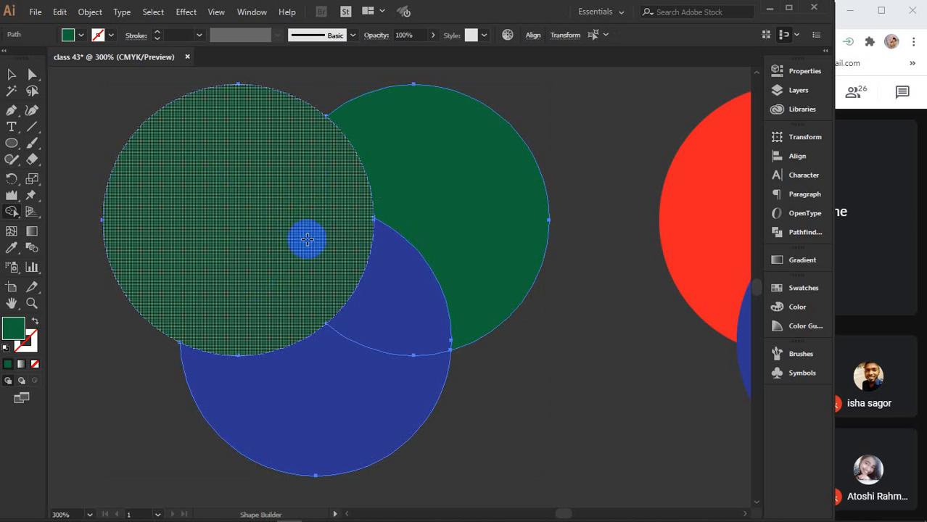
mouse_move(307, 238)
mouse_down()
mouse_move(378, 178)
mouse_move(437, 189)
mouse_move(322, 294)
mouse_move(315, 327)
mouse_move(410, 305)
mouse_up()
scroll(407, 293, down, 3)
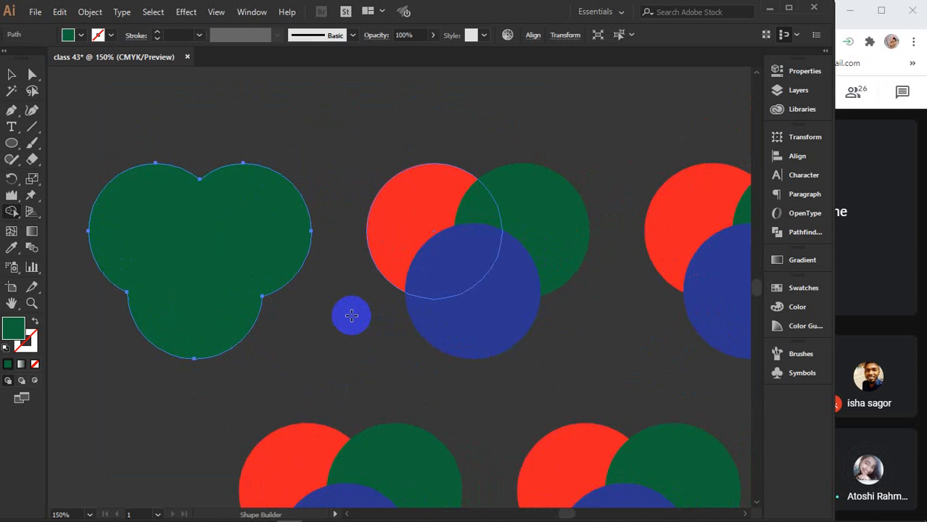
mouse_move(150, 206)
mouse_down()
mouse_move(193, 248)
mouse_move(213, 301)
mouse_move(260, 285)
mouse_up()
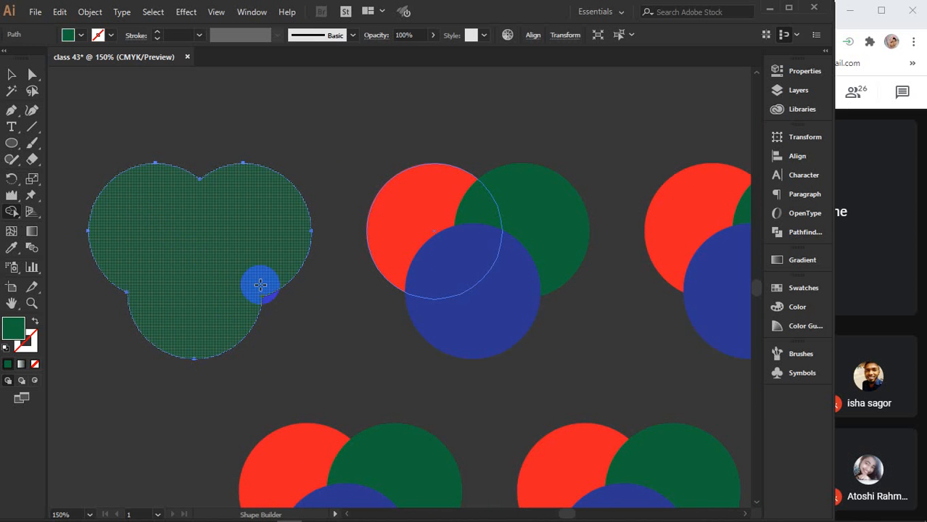
- Select the second circle group in the upper row and activate the Shape Builder tool on it
key(v)
drag(402, 124, 549, 319)
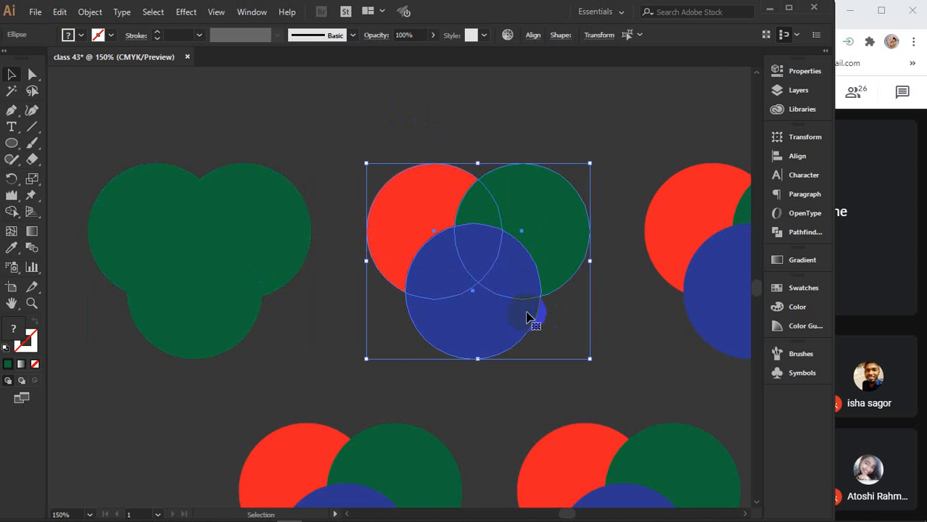
key(space)
drag(494, 372, 421, 367)
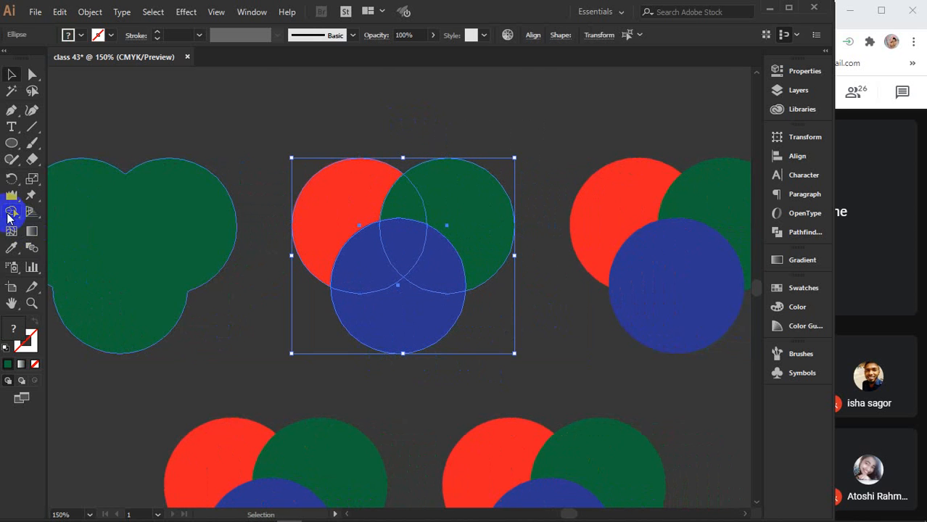
click(12, 211)
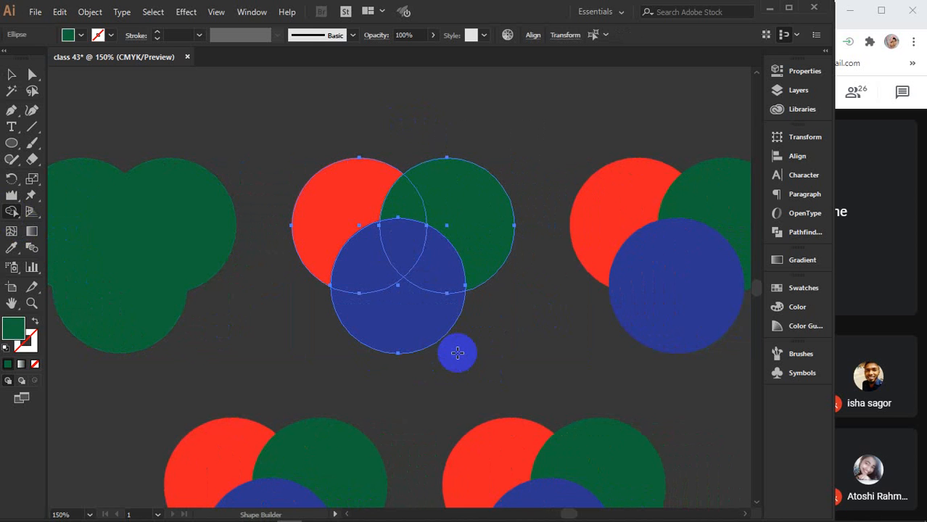
- Try erasing every region of the second group except the red crescent with the Shape Builder, and undo the erasures
alt+click(414, 310)
mouse_move(441, 258)
mouse_down()
mouse_move(388, 205)
mouse_move(380, 212)
mouse_move(402, 250)
mouse_move(335, 287)
mouse_up()
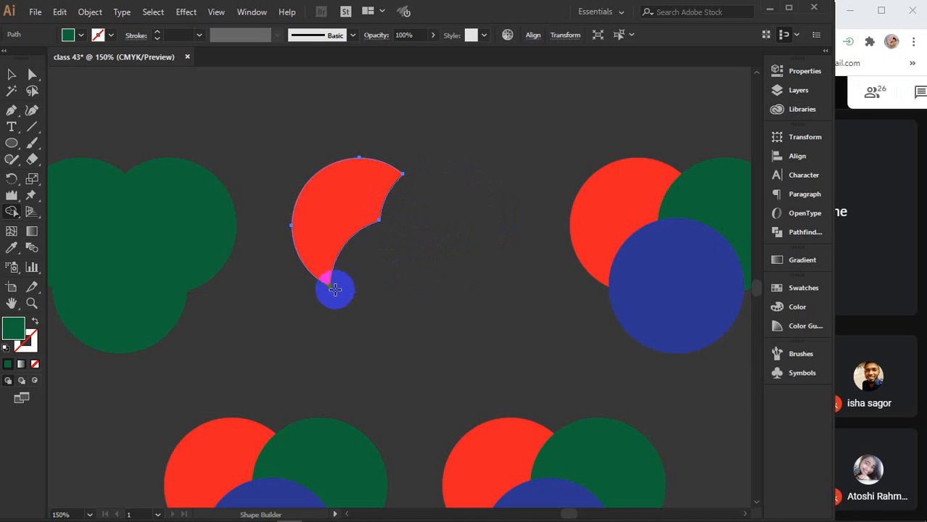
key(ctrl+z)
key(ctrl+z)
key(ctrl+z)
key(ctrl+z)
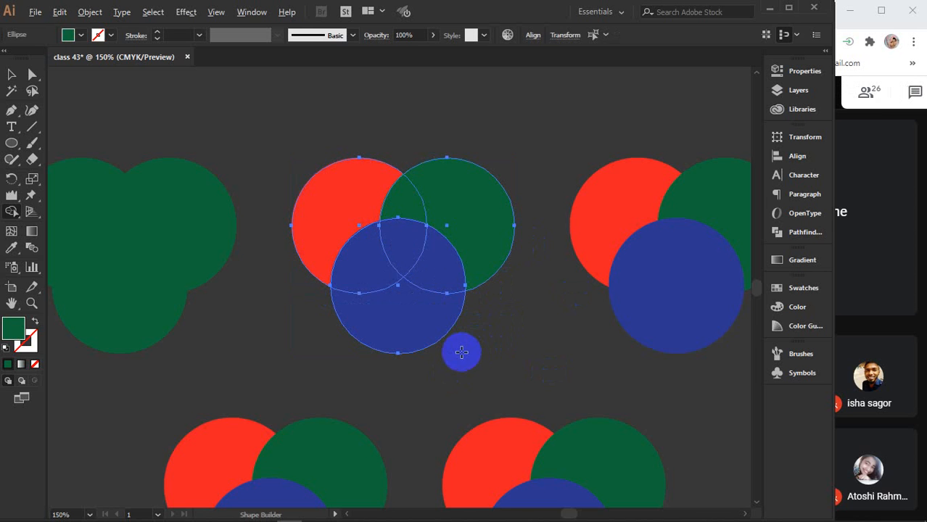
- With the Shape Builder, erase all but the red crescent from the second group and all but the central overlap from the third group
mouse_move(460, 352)
mouse_down()
mouse_move(381, 280)
mouse_move(378, 262)
mouse_move(459, 260)
mouse_move(437, 206)
mouse_move(410, 207)
mouse_up()
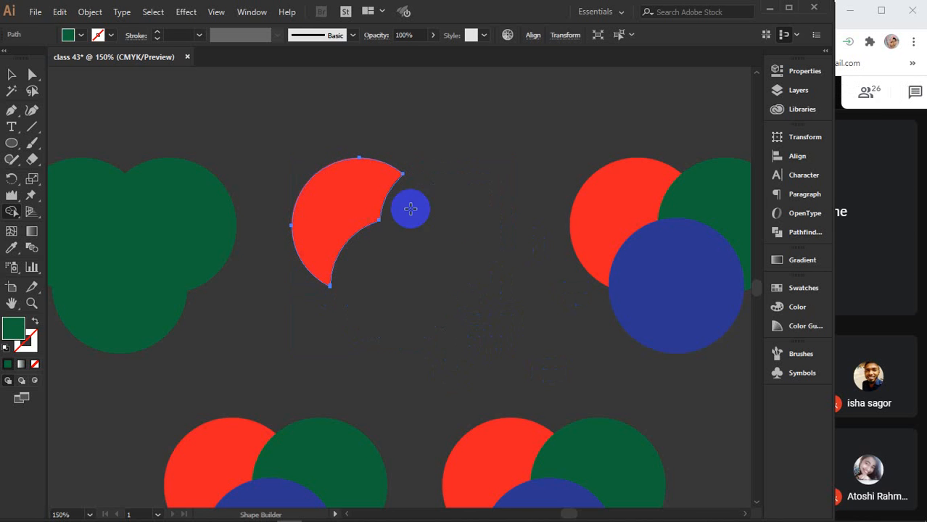
drag(552, 331, 362, 317)
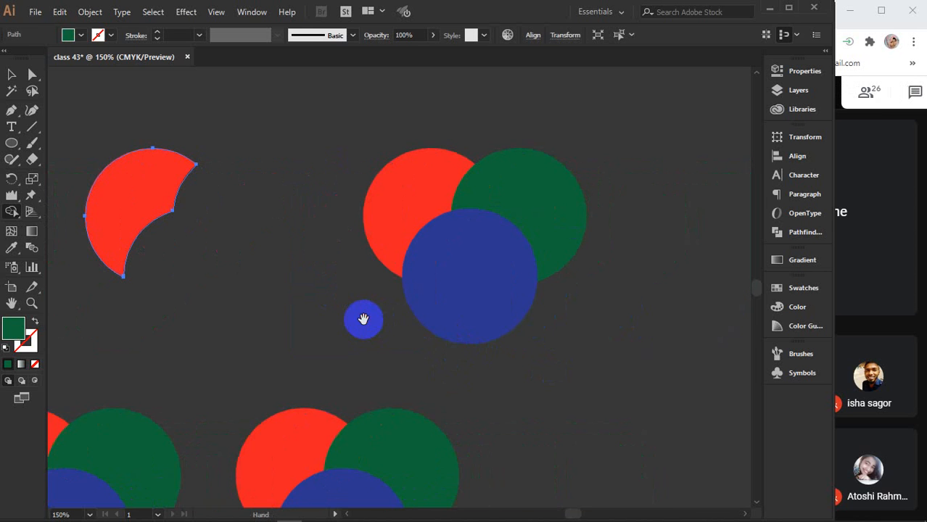
key(v)
drag(371, 125, 561, 301)
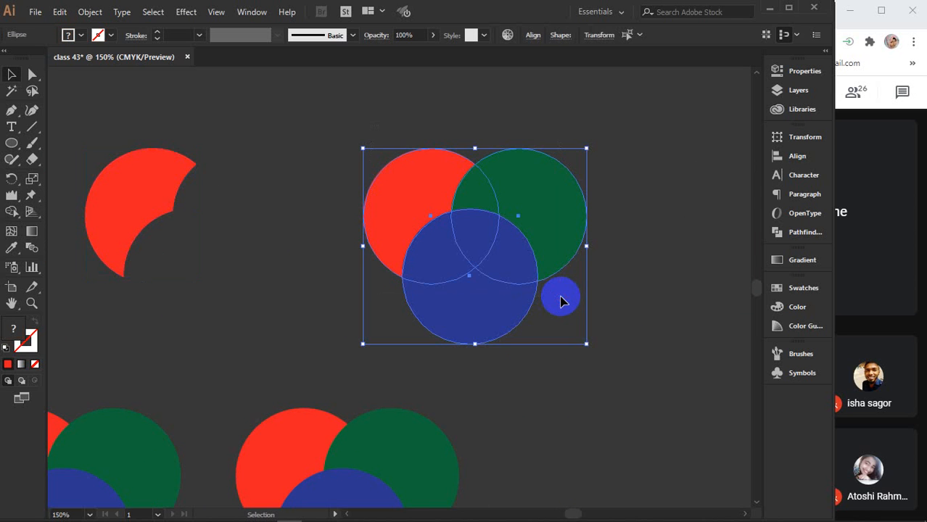
key(shift+m)
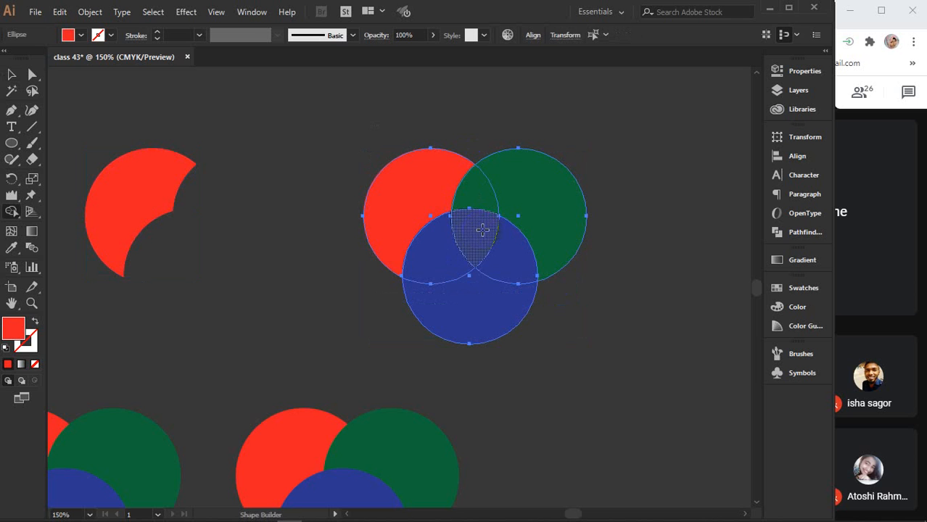
mouse_move(487, 366)
mouse_down()
mouse_move(481, 320)
mouse_move(555, 235)
mouse_move(550, 206)
mouse_move(484, 181)
mouse_move(447, 178)
mouse_move(413, 192)
mouse_move(434, 286)
mouse_up()
- In the first lower-row group, erase everything except the red and blue circles' overlap with the Shape Builder, and merge it into one red shape
key(space)
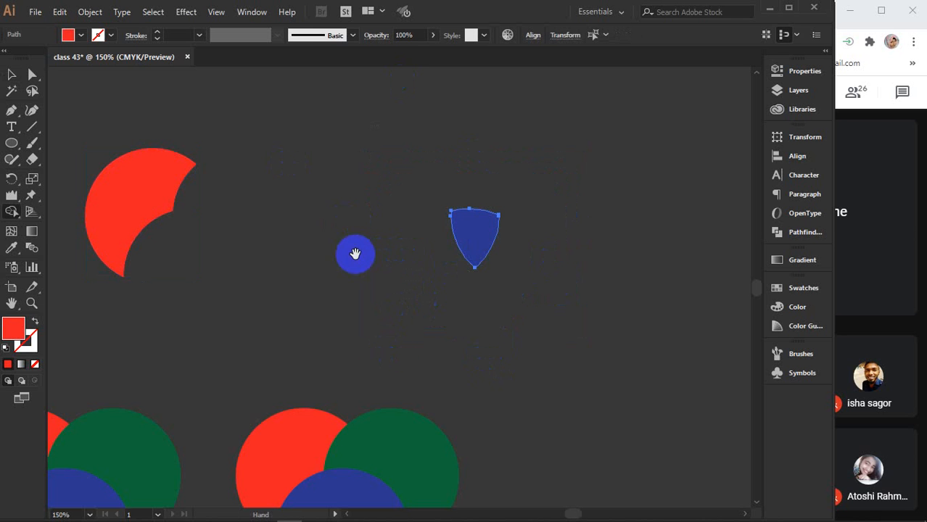
drag(307, 263, 475, 198)
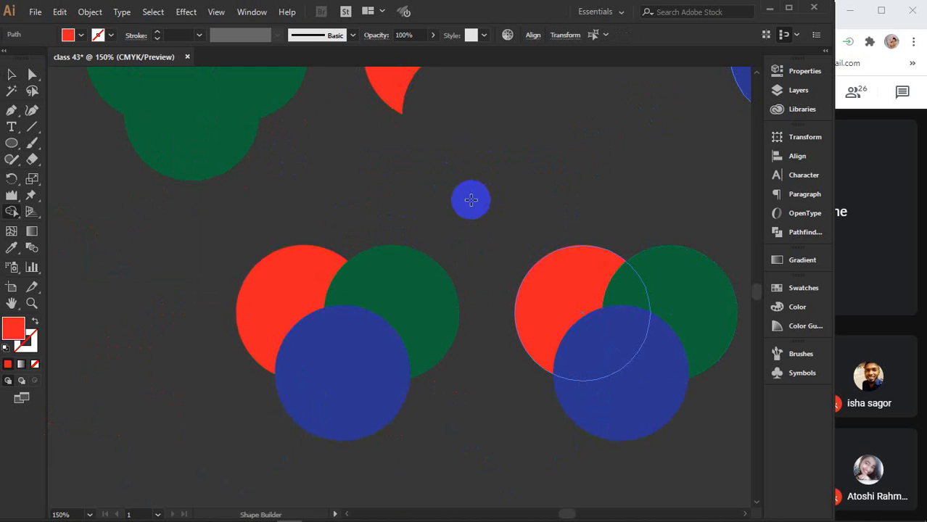
key(v)
drag(233, 201, 447, 386)
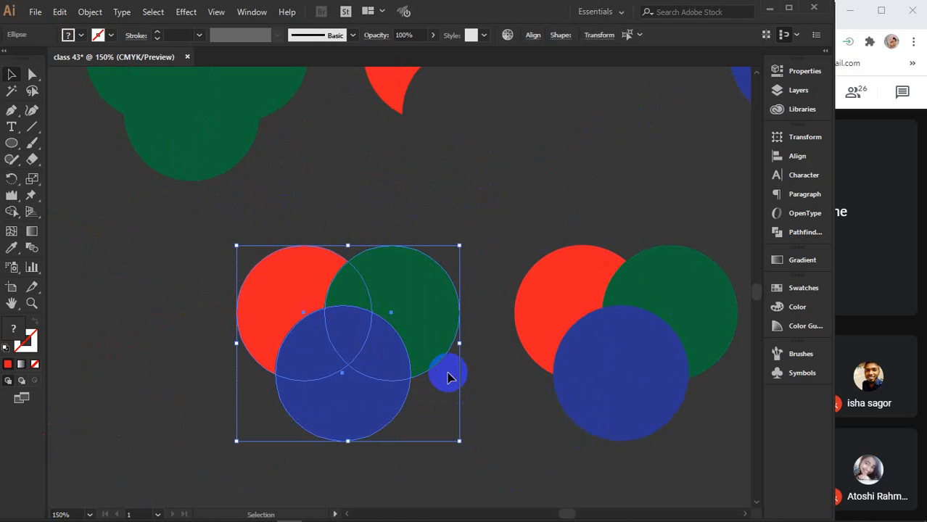
key(shift+m)
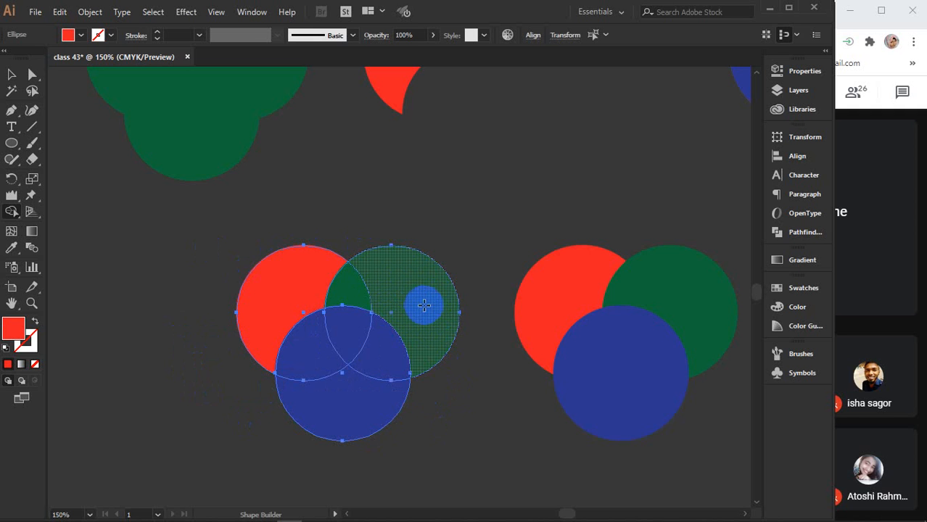
mouse_move(359, 273)
mouse_down()
mouse_move(348, 274)
mouse_move(335, 302)
mouse_up()
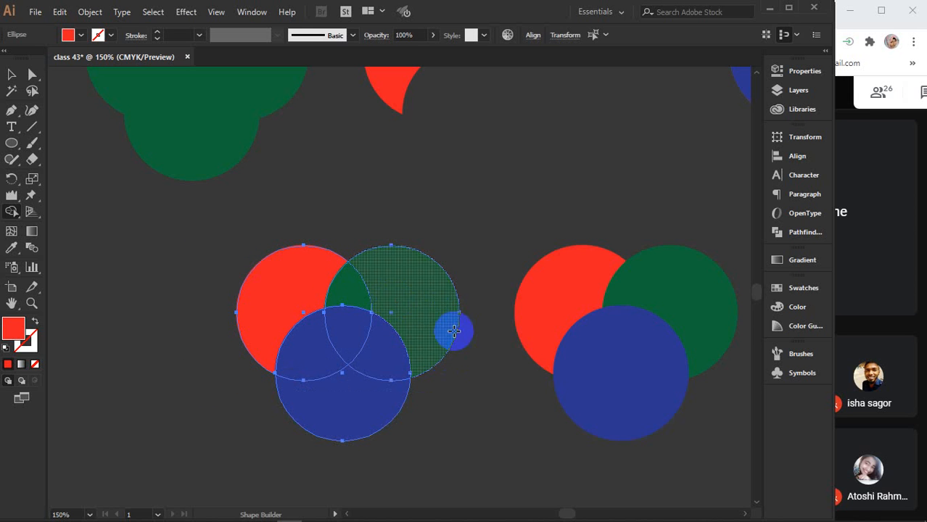
mouse_move(305, 312)
mouse_down()
mouse_move(283, 293)
mouse_move(312, 292)
mouse_up()
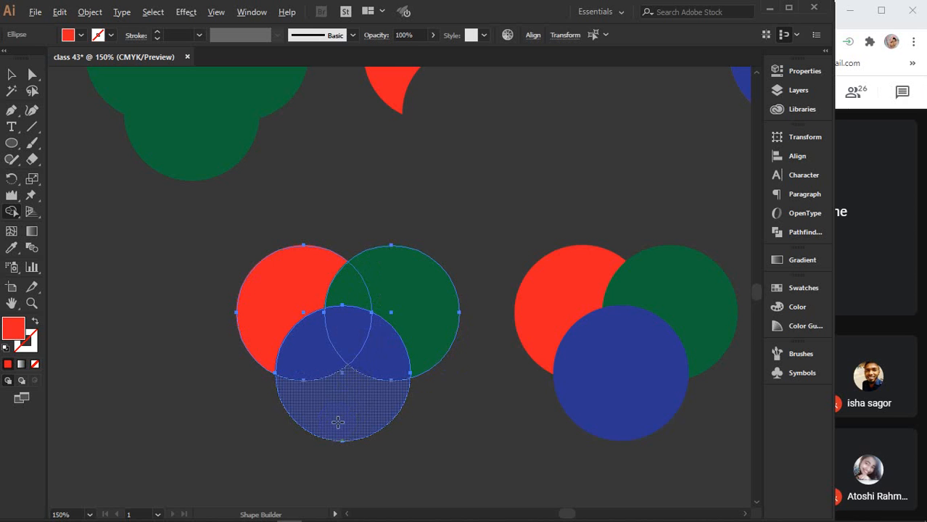
mouse_move(338, 422)
mouse_down()
mouse_move(418, 370)
mouse_move(431, 313)
mouse_move(368, 271)
mouse_move(243, 297)
mouse_up()
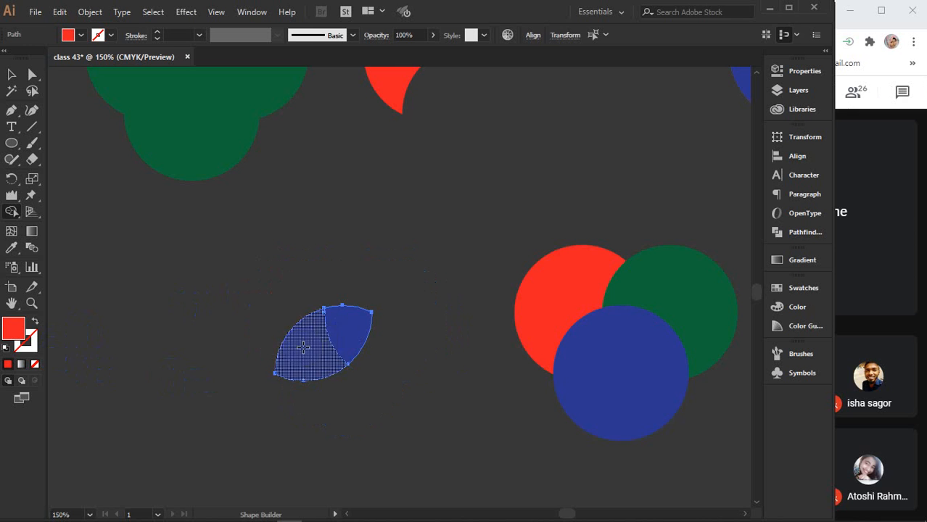
mouse_move(347, 328)
mouse_down()
mouse_move(311, 327)
mouse_move(312, 345)
mouse_up()
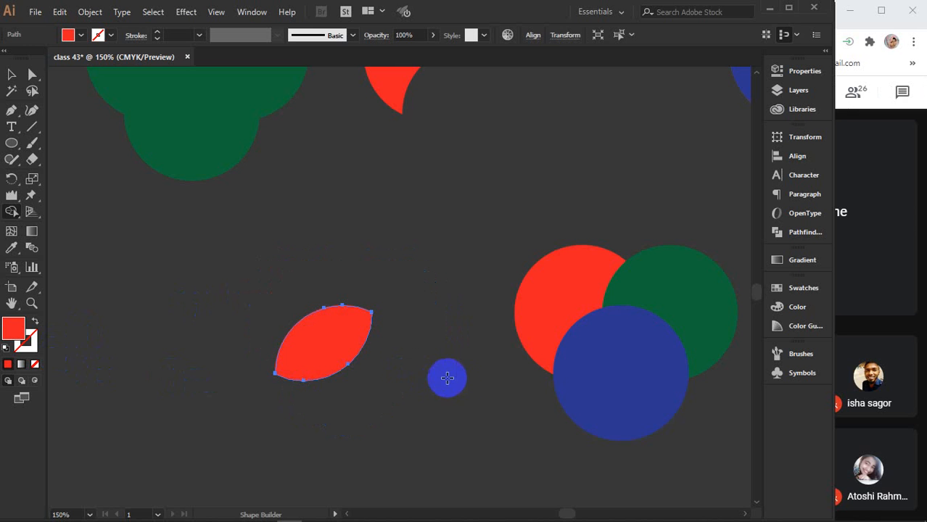
- Select the last circle group and turn each of its green and blue regions into a separate red shape with the Shape Builder
drag(524, 415, 311, 414)
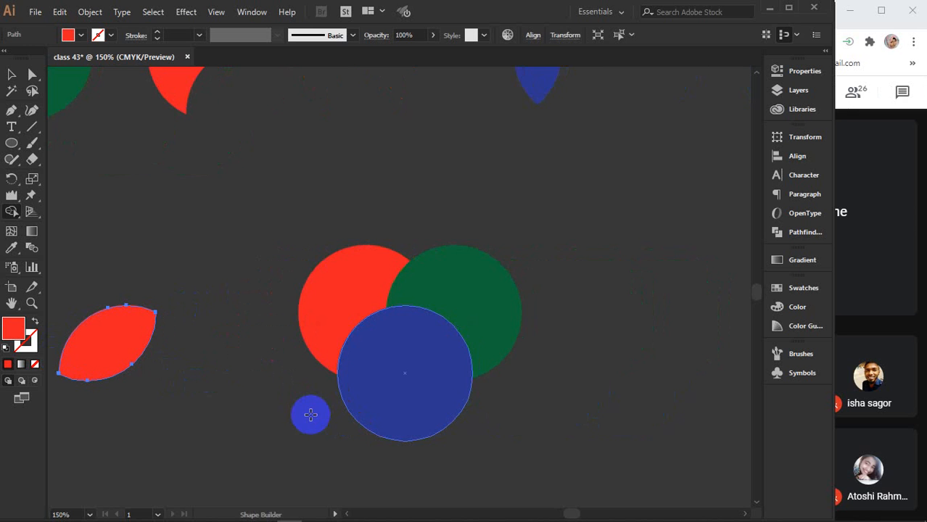
key(v)
drag(310, 196, 460, 390)
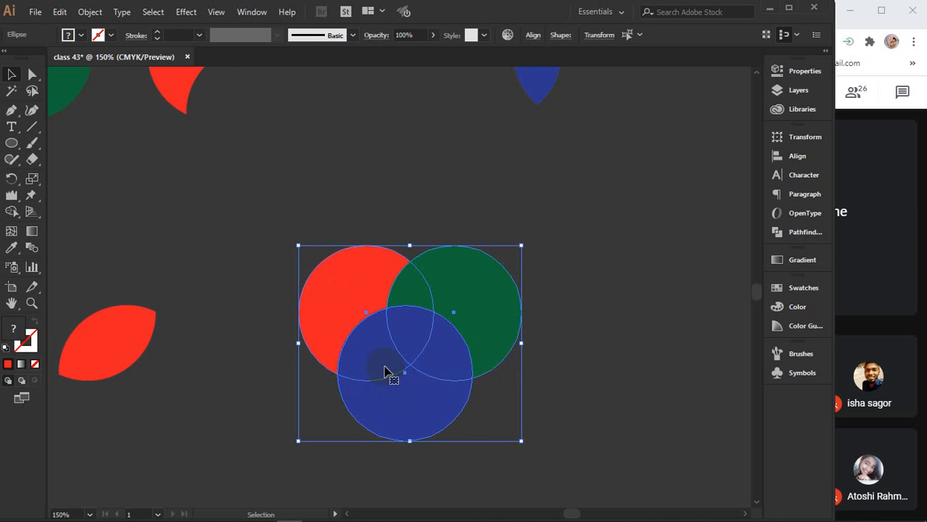
key(shift+m)
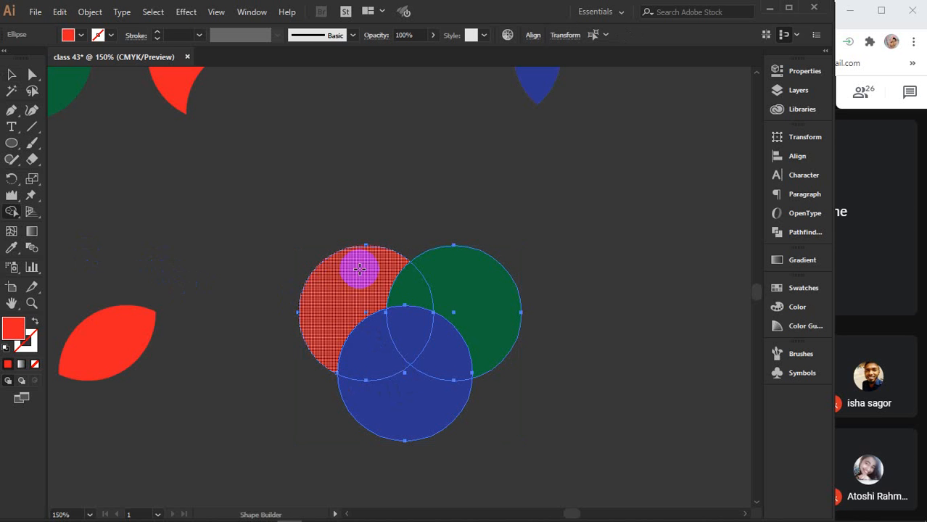
click(482, 293)
click(416, 286)
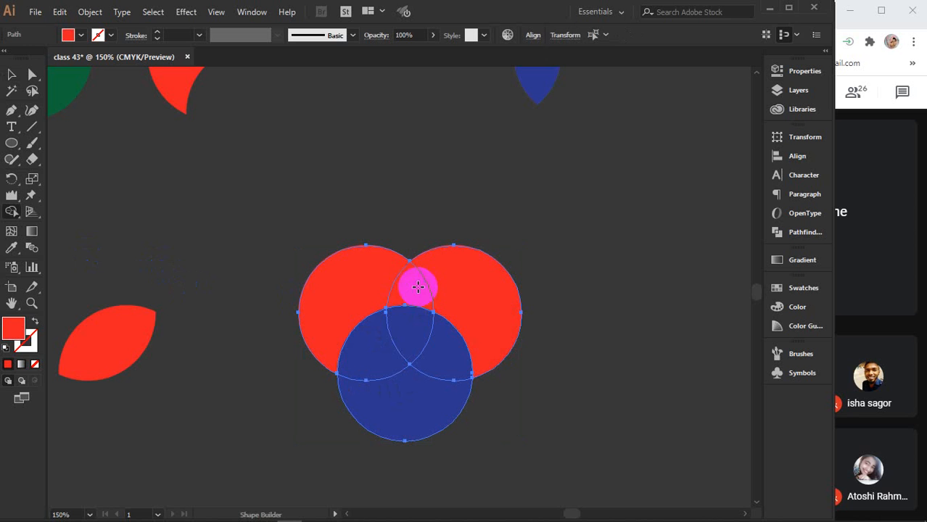
click(418, 338)
click(436, 351)
click(366, 347)
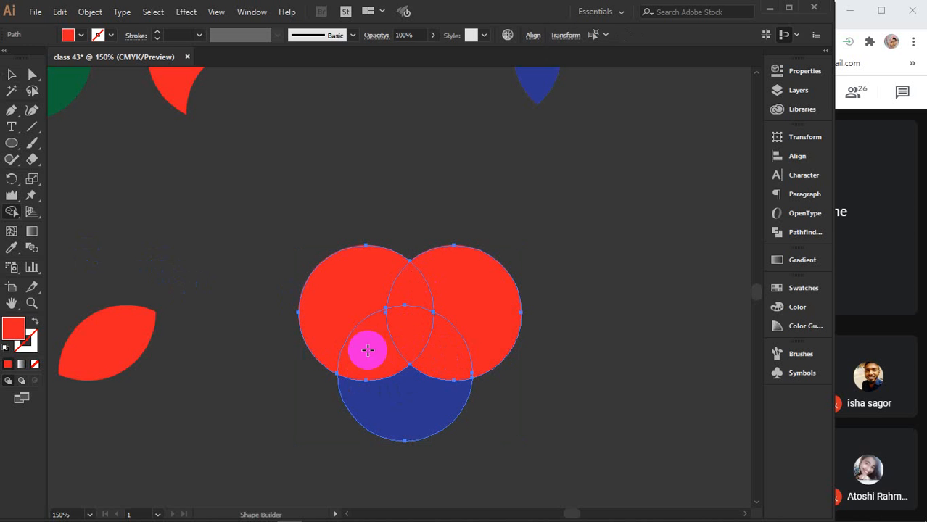
click(395, 411)
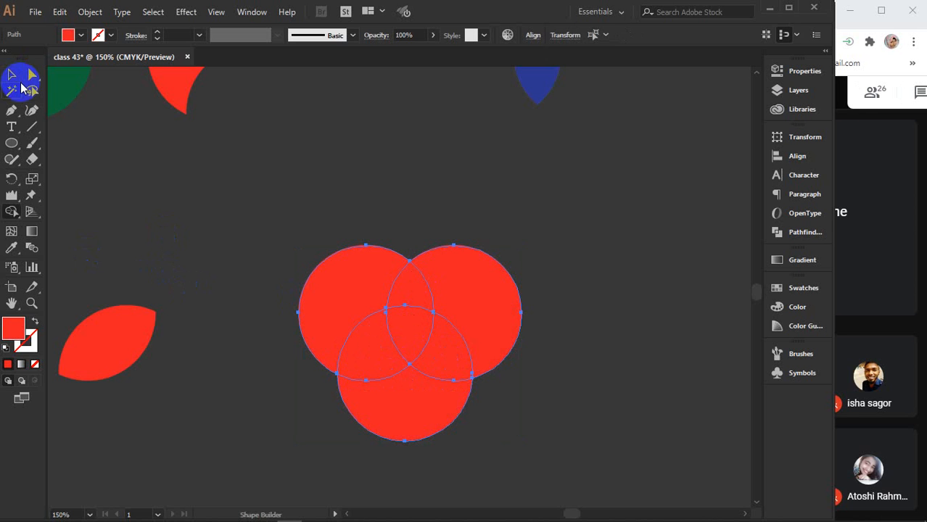
- Clear the selection and move the seven red pieces of the last group apart from one another
click(10, 75)
click(302, 141)
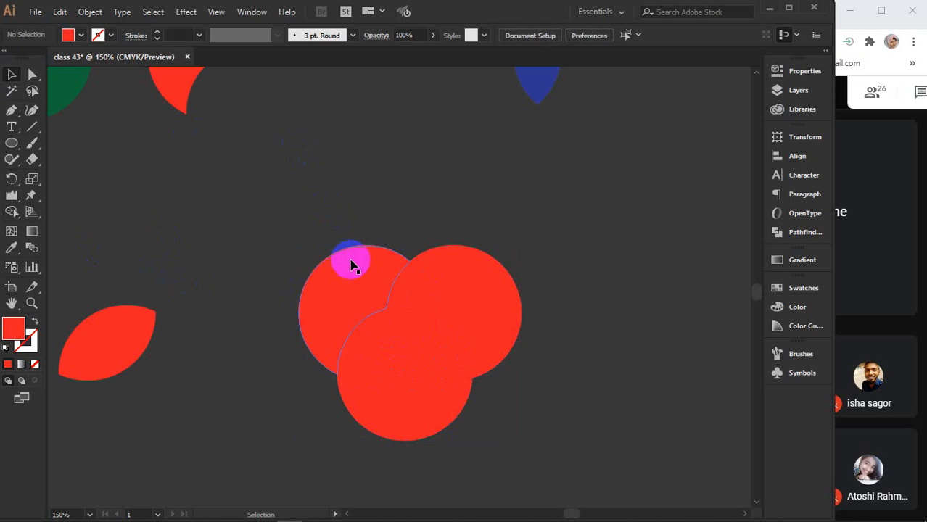
drag(352, 265, 287, 230)
drag(456, 265, 519, 239)
drag(426, 268, 419, 230)
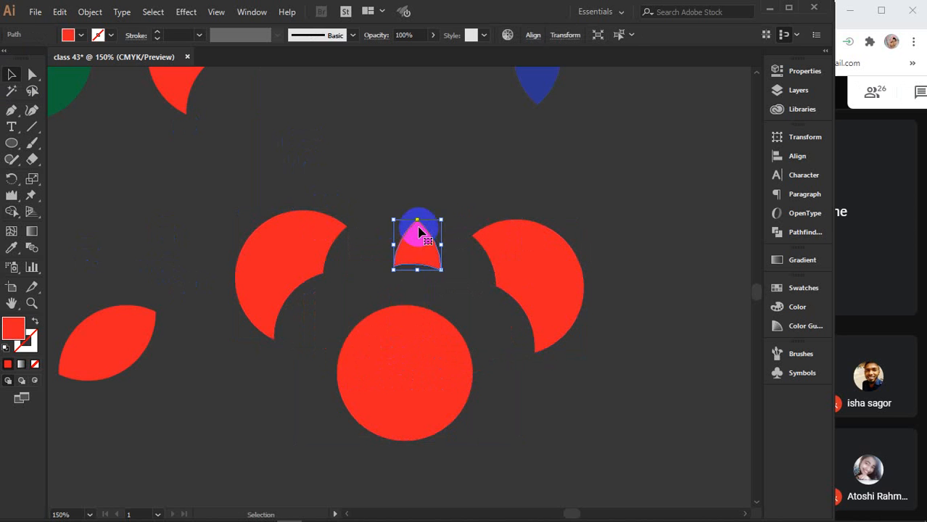
drag(416, 331, 424, 295)
drag(368, 335, 337, 314)
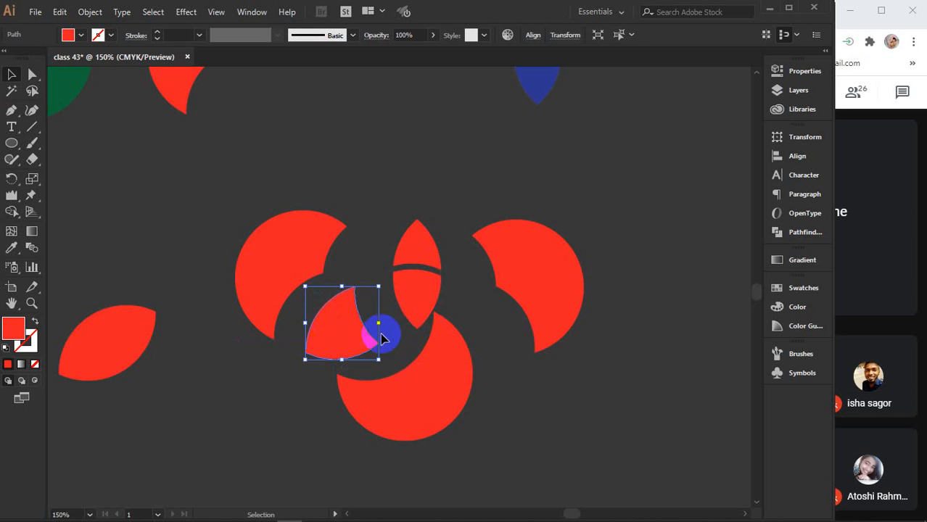
drag(428, 363, 466, 356)
drag(408, 399, 413, 426)
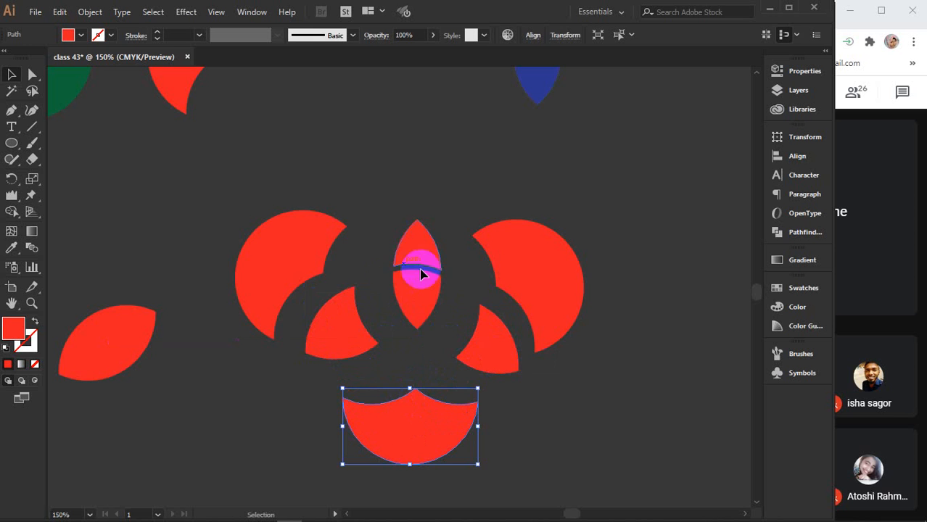
drag(410, 304, 404, 325)
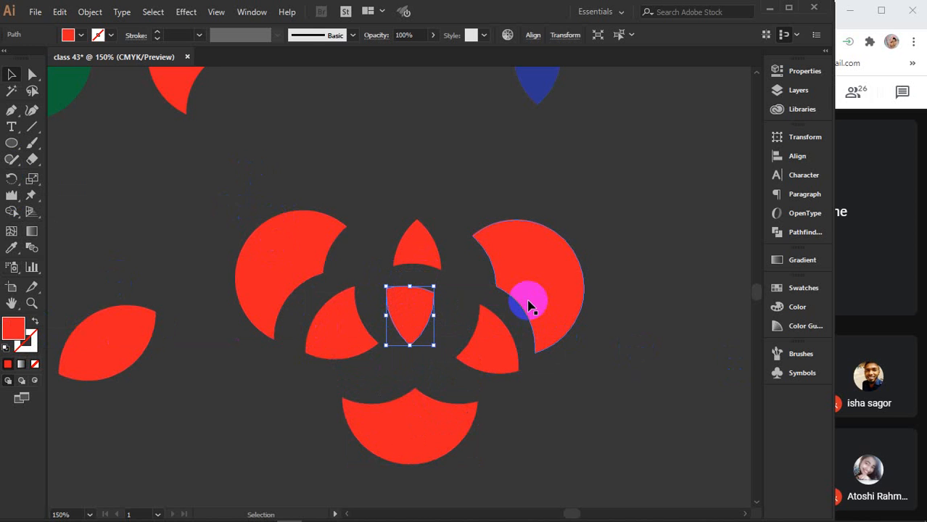
- Select all the demonstration shapes on the canvas beside the artboard and delete them
scroll(528, 305, down, 4)
drag(190, 150, 605, 433)
key(Delete)
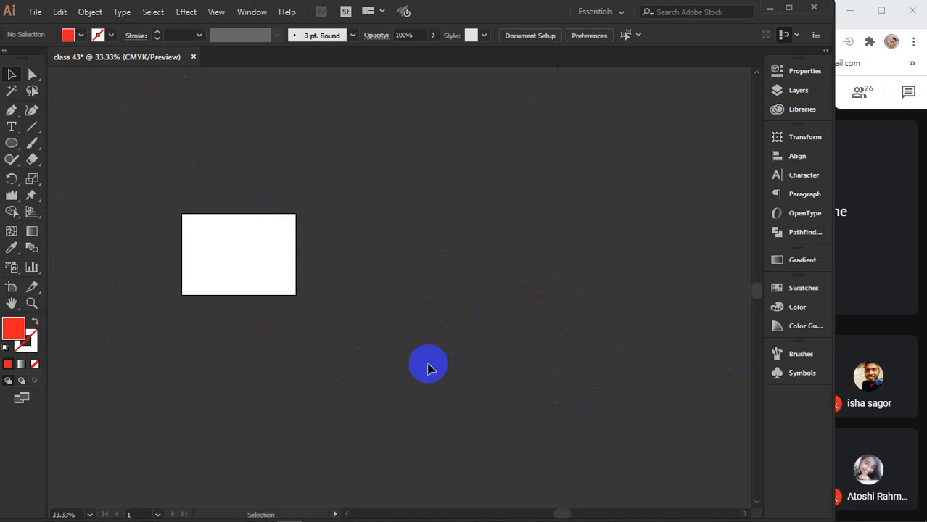
- Draw a red circle in the upper middle of the empty artboard with the Ellipse tool
scroll(236, 248, up, 4)
drag(235, 250, 448, 224)
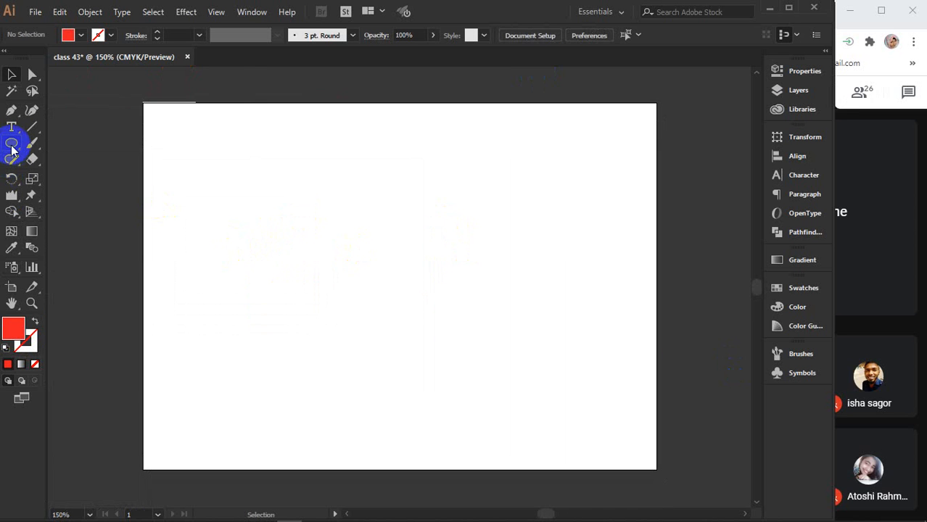
click(12, 150)
drag(339, 139, 444, 280)
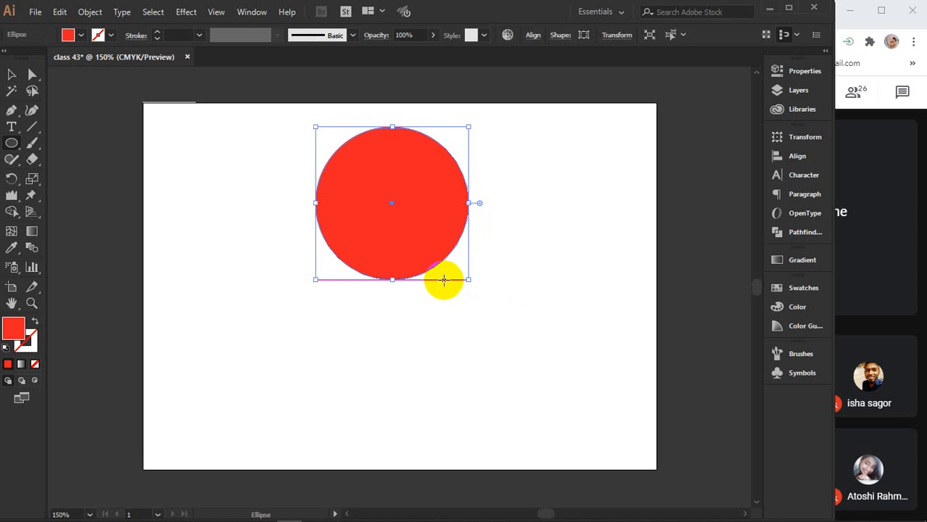
- Make a copy of the circle rotated by 60° about its bottom anchor point
click(14, 77)
click(12, 180)
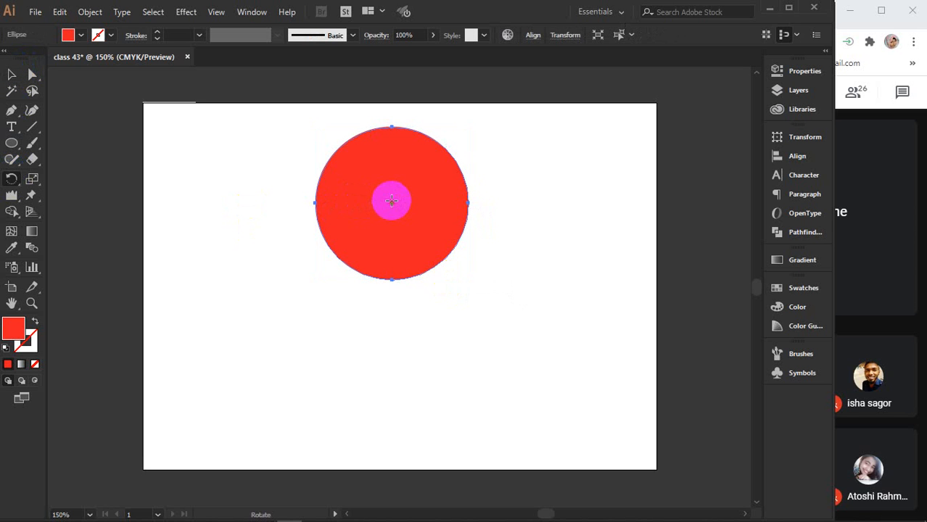
click(389, 270)
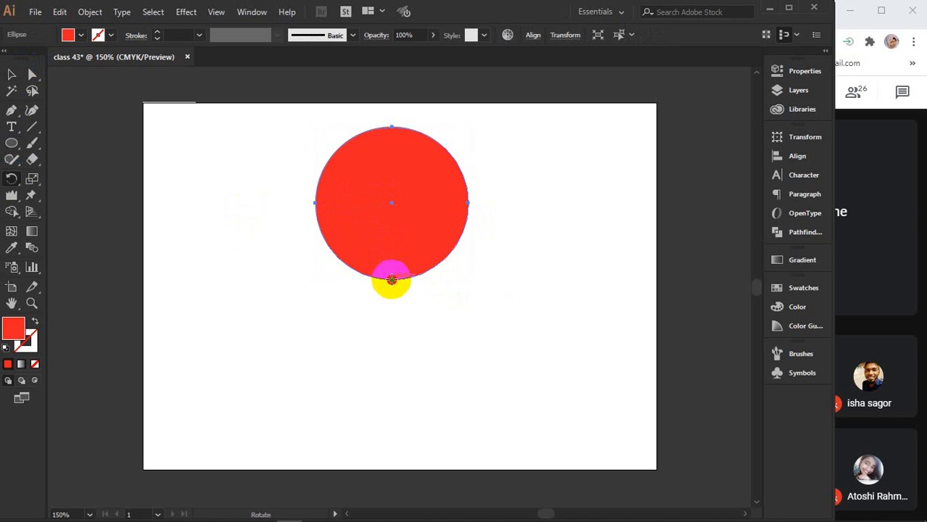
alt+click(392, 280)
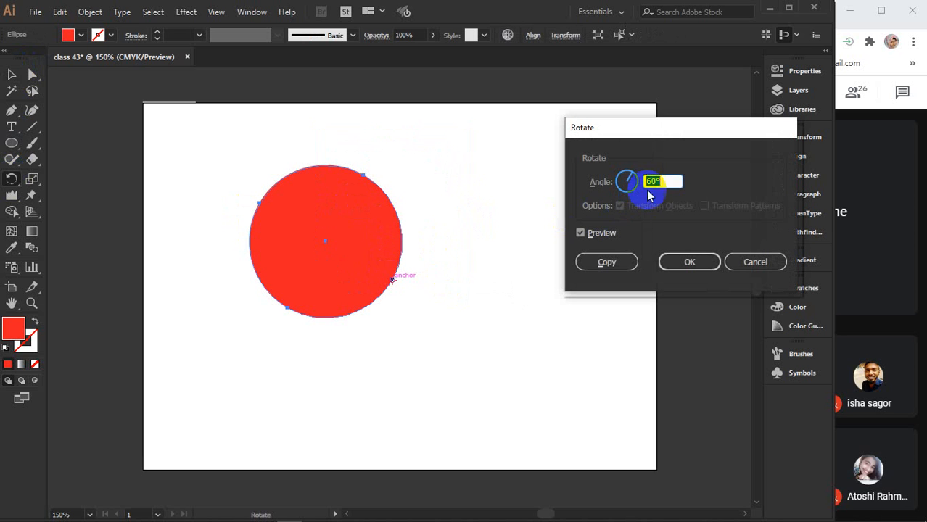
click(608, 266)
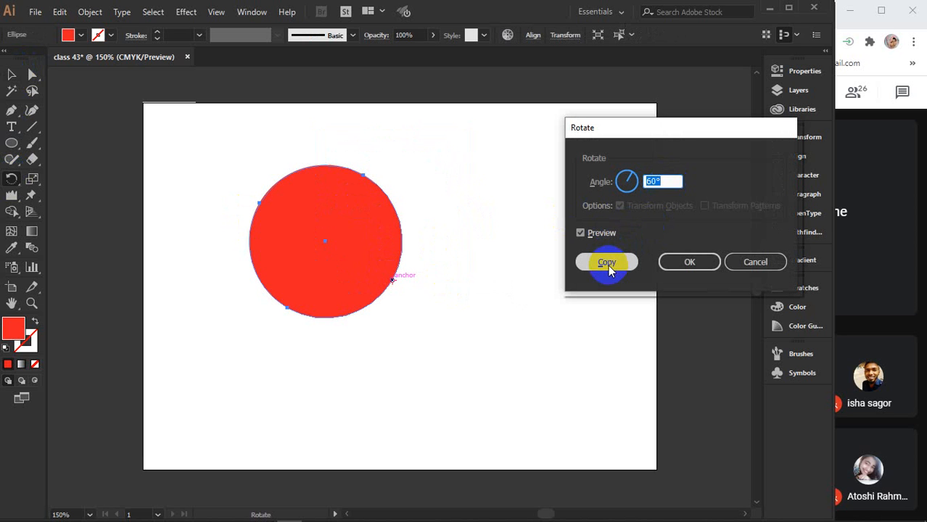
click(608, 265)
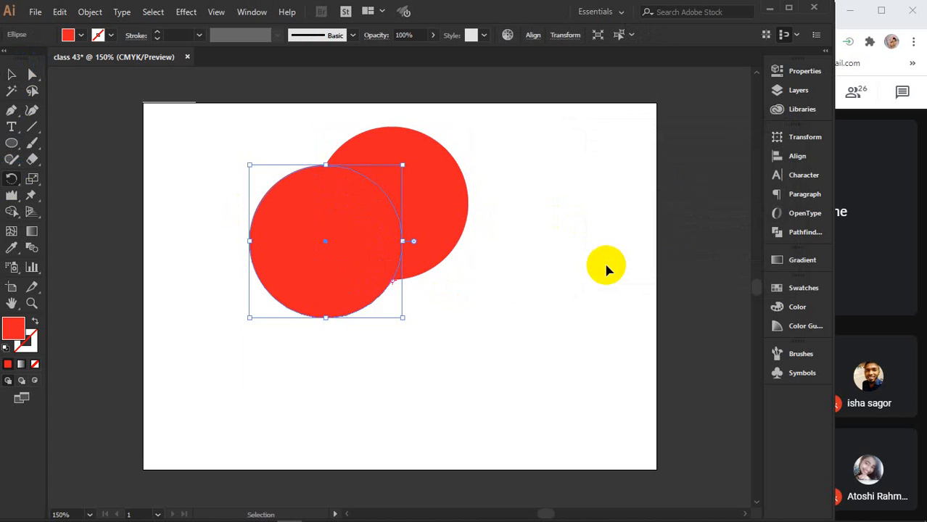
- Repeat the rotated copy around the pivot to complete a six-circle flower, and undo the surplus copy over the first circle
key(ctrl+d)
key(ctrl+d)
key(ctrl+d)
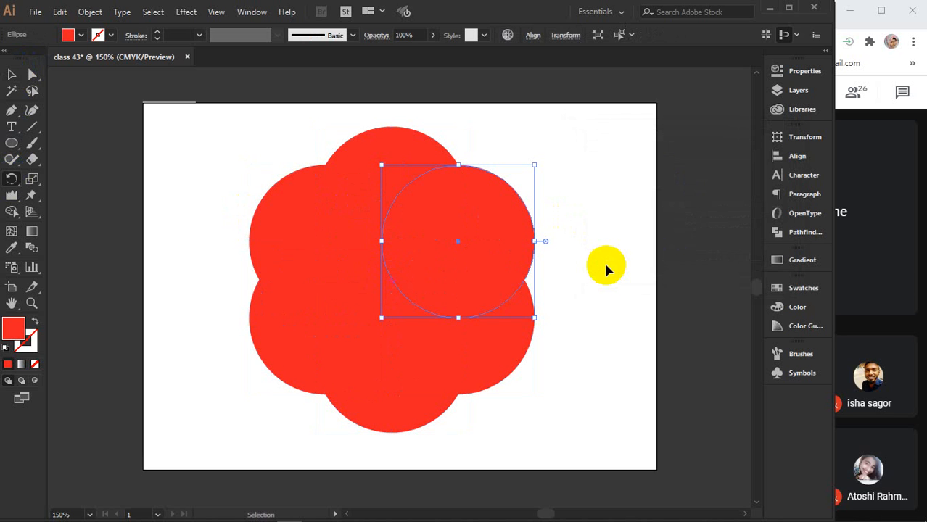
key(ctrl+d)
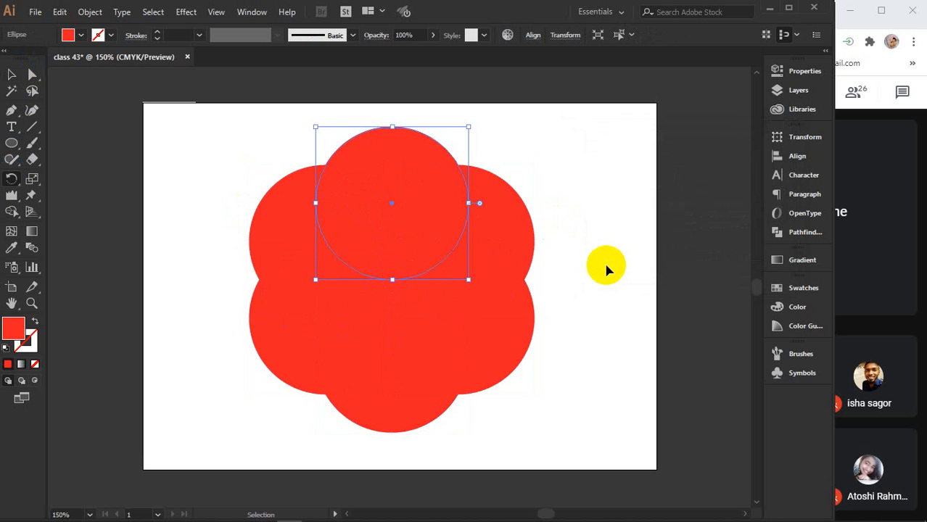
key(ctrl+z)
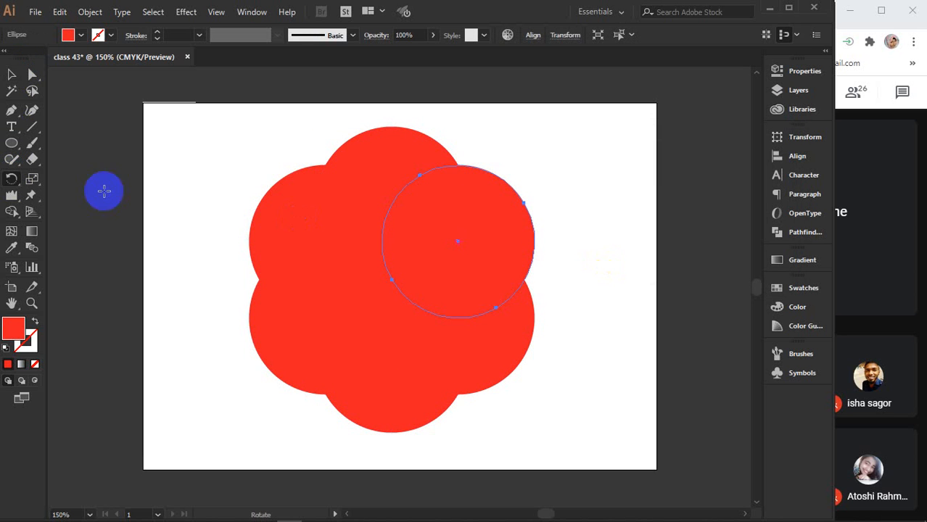
- Select all six overlapping red circles, remove their fill and give them a black stroke
click(11, 74)
drag(212, 140, 557, 424)
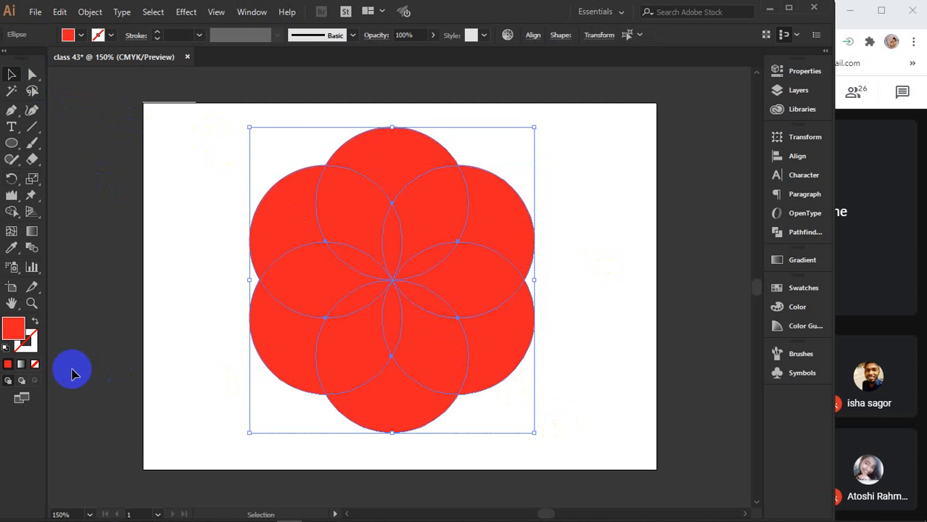
click(35, 365)
click(28, 342)
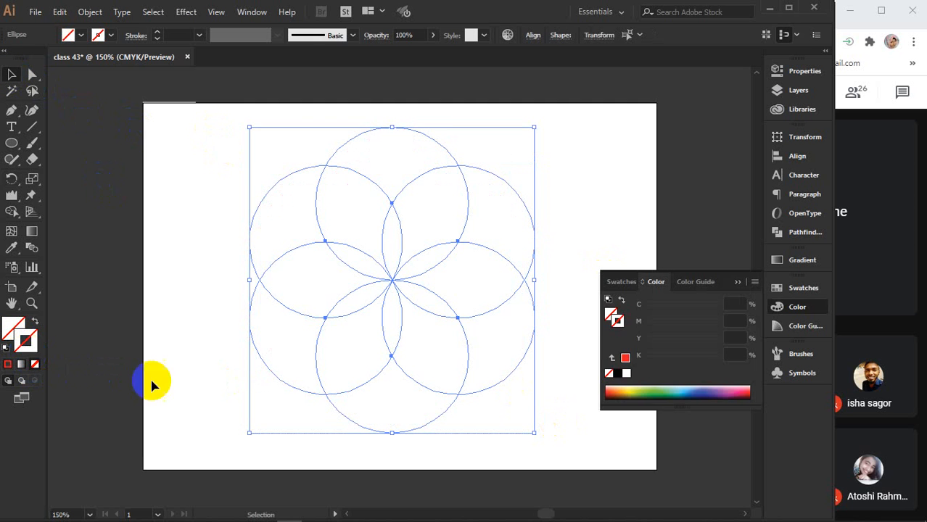
click(621, 375)
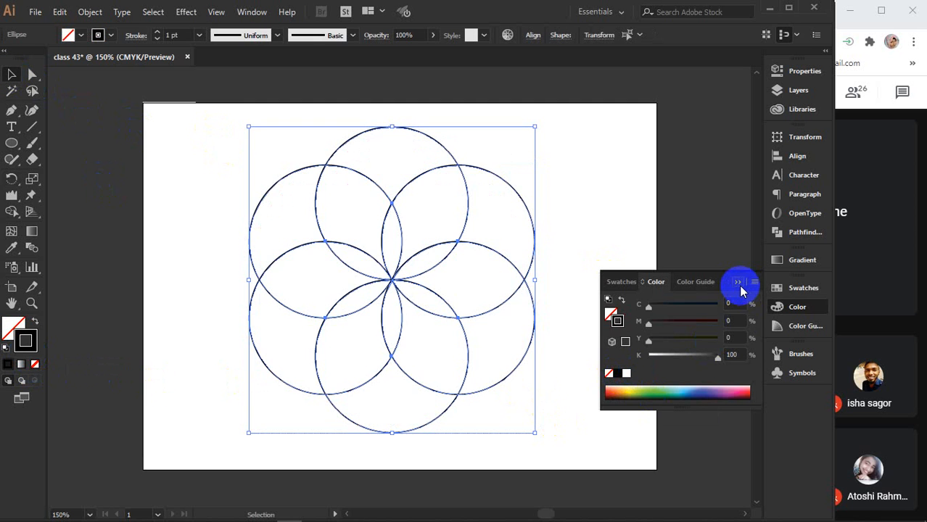
click(642, 232)
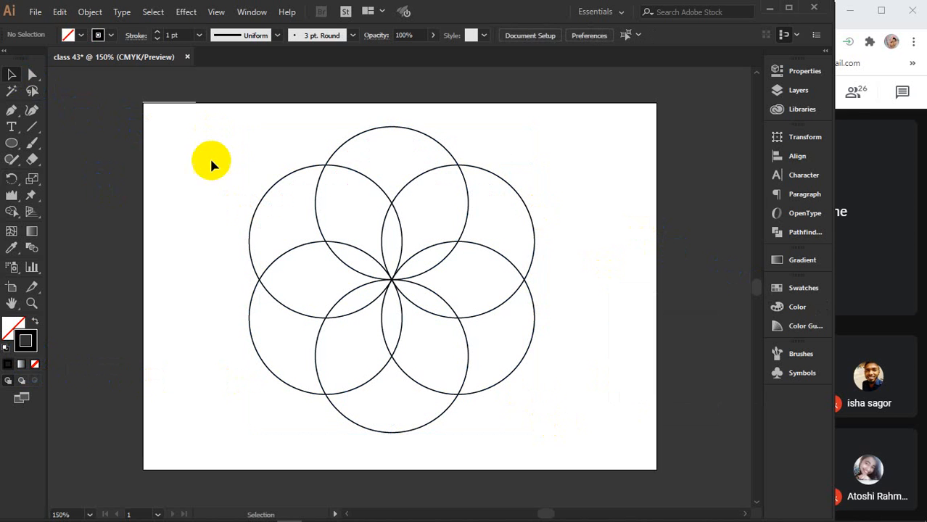
- Select all six circles, activate the Shape Builder tool and set an orange fill with magenta at 38%
drag(207, 116, 573, 439)
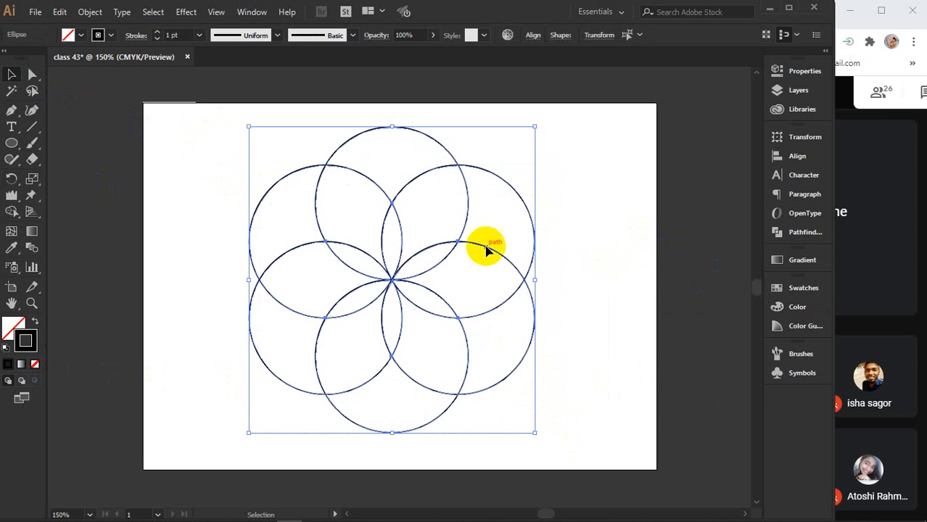
click(10, 330)
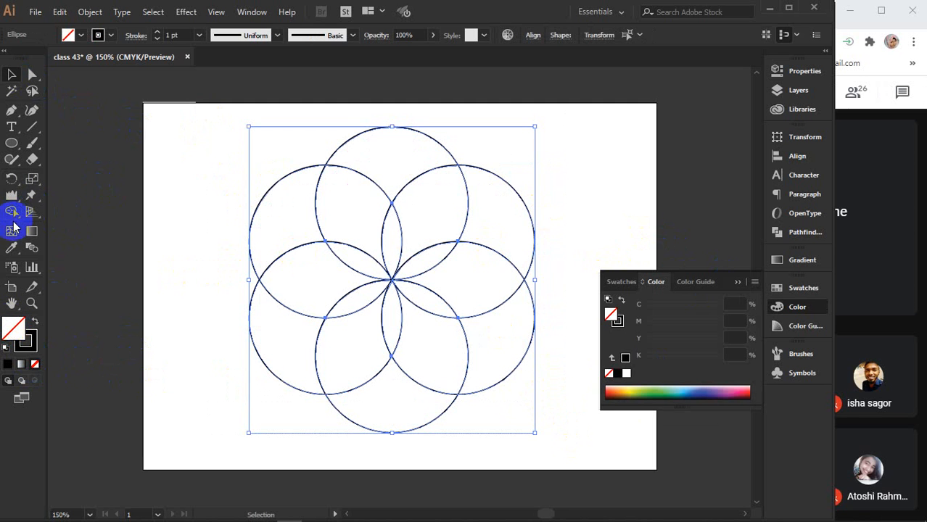
click(12, 213)
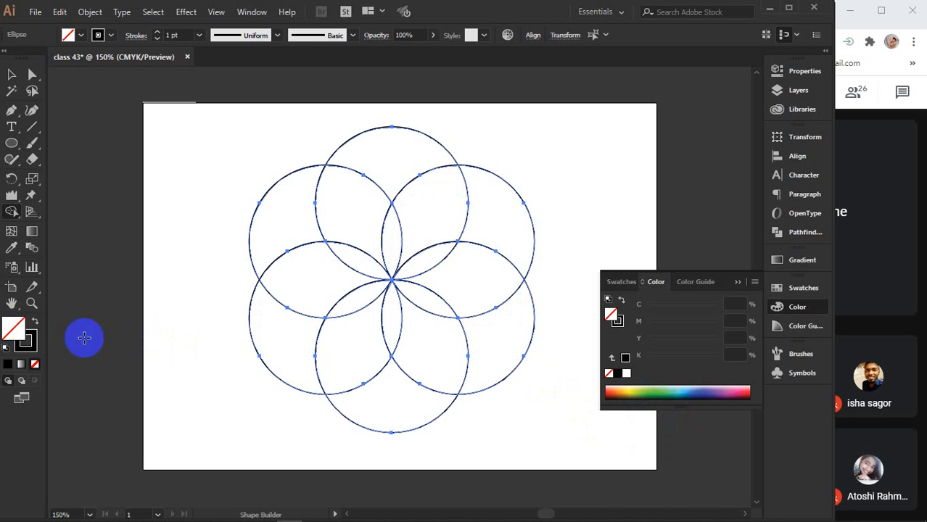
click(632, 390)
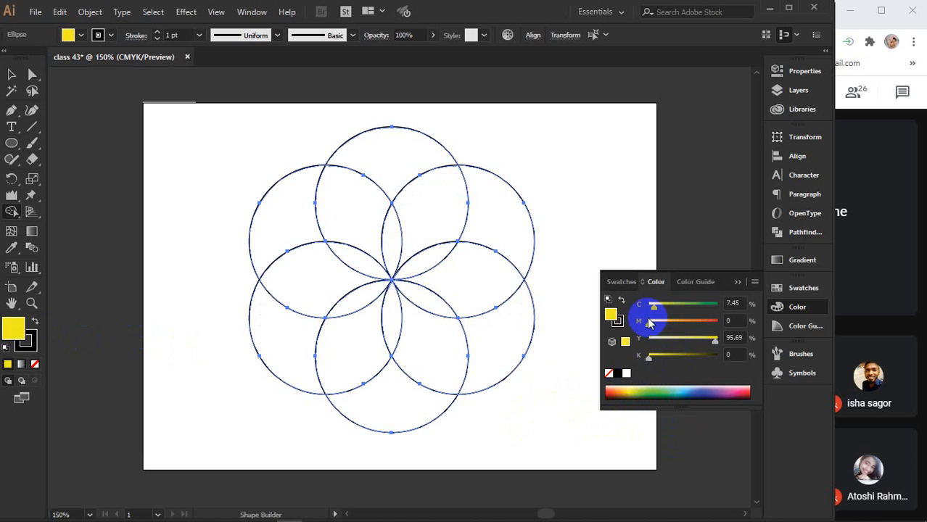
drag(651, 324, 673, 338)
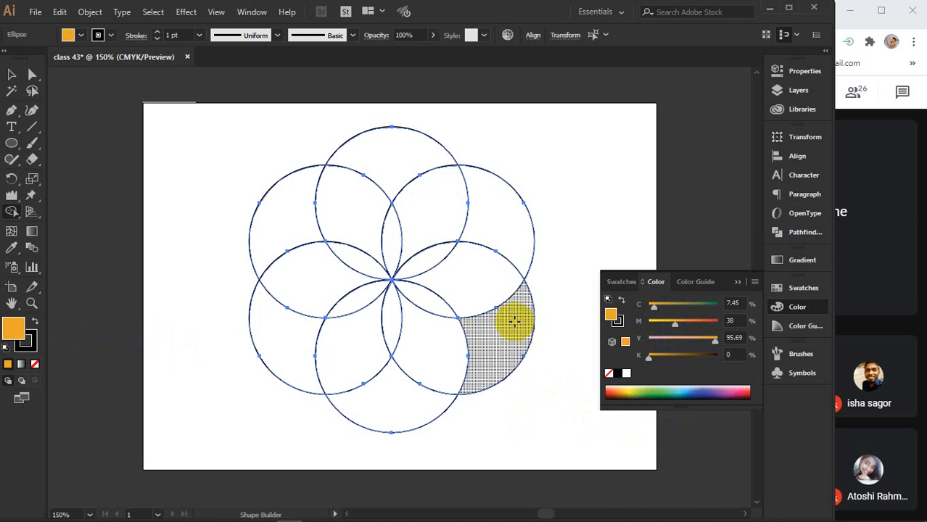
- Fill the six narrow overlap petals around the centre with orange using the Shape Builder tool
click(391, 236)
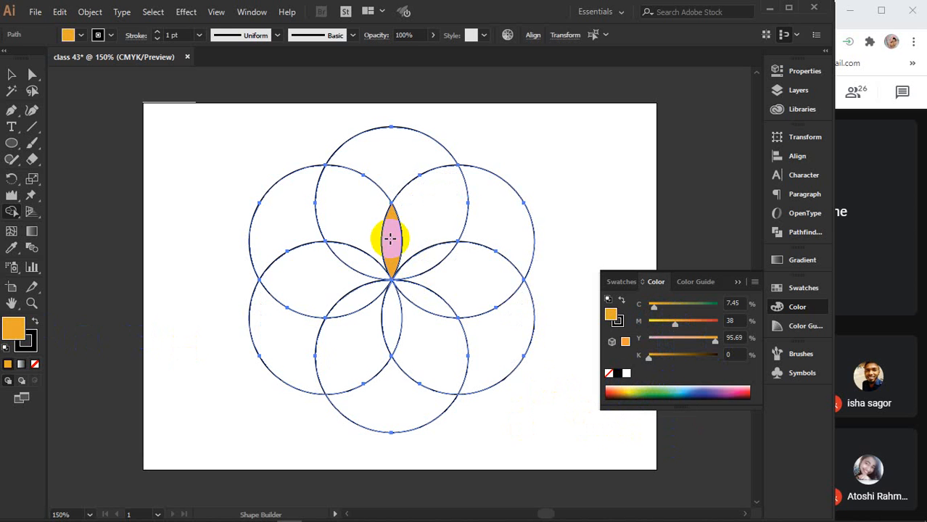
click(429, 263)
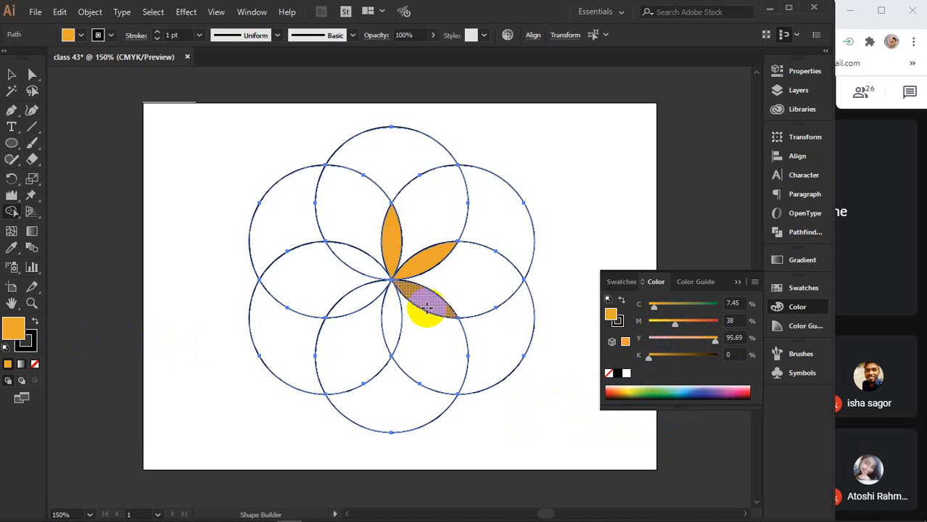
click(427, 303)
click(386, 295)
click(363, 296)
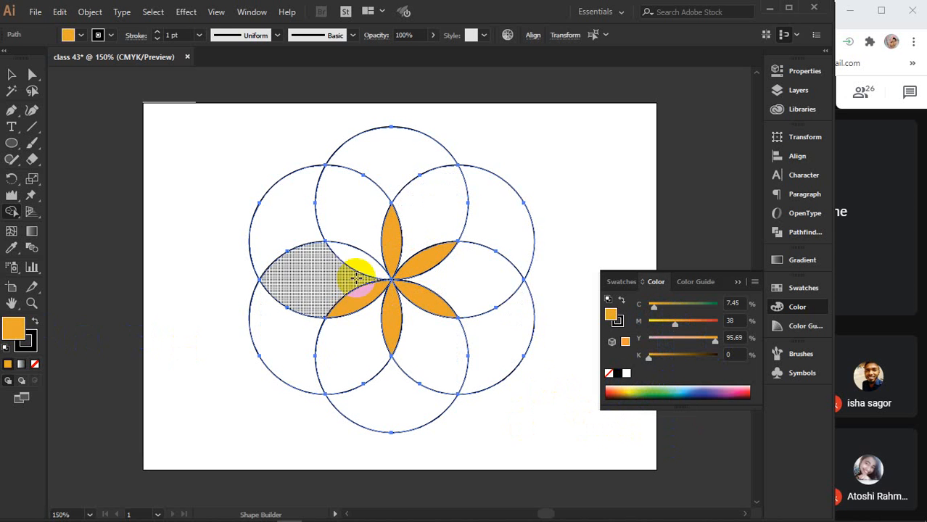
click(357, 262)
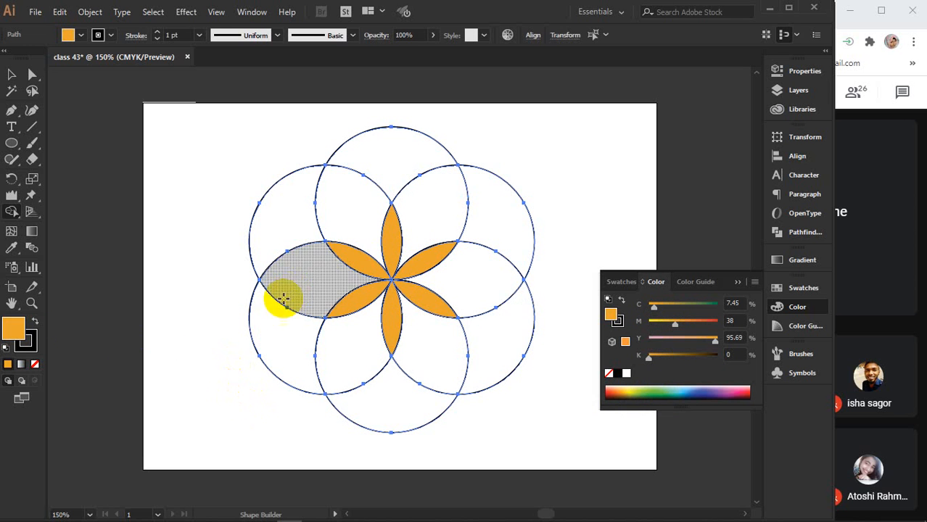
- Fill the six wide petals with teal (C 53.73, M 0, Y 33.33, K 0) using the Shape Builder tool
click(669, 389)
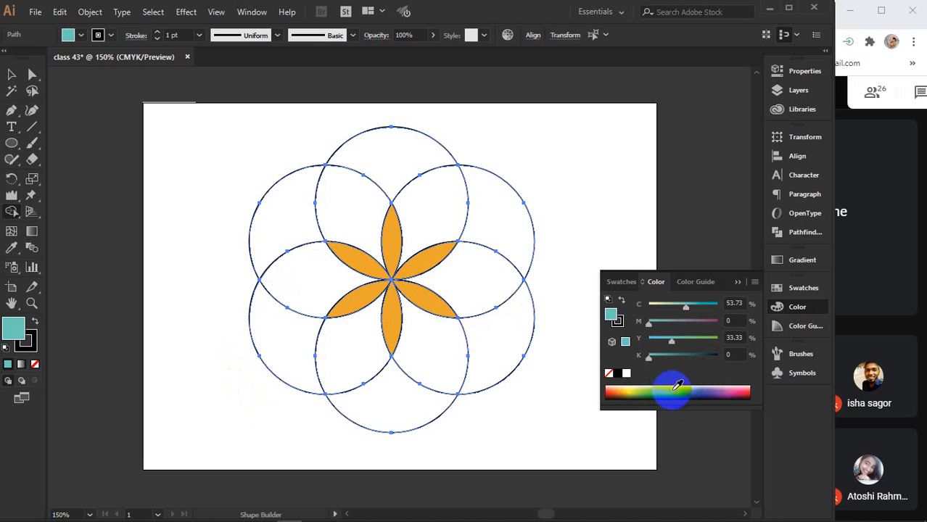
click(352, 204)
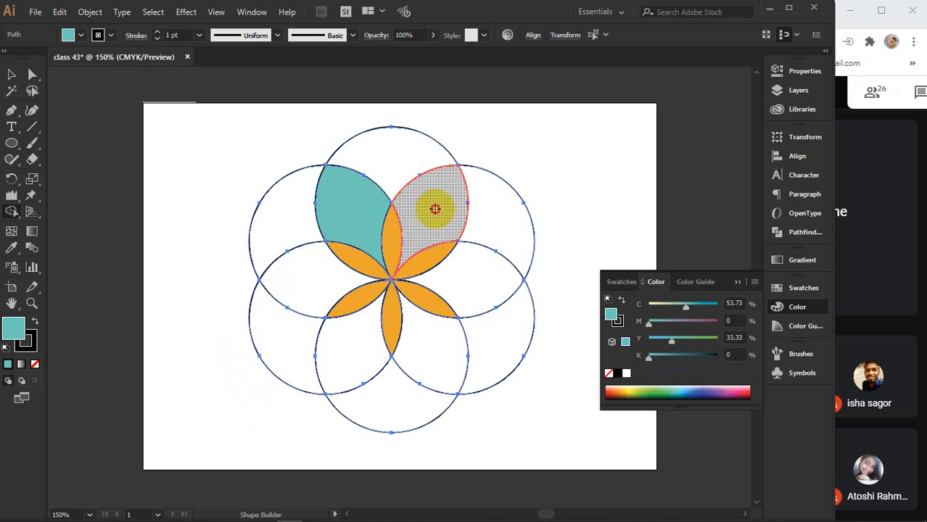
click(435, 209)
click(474, 289)
click(427, 342)
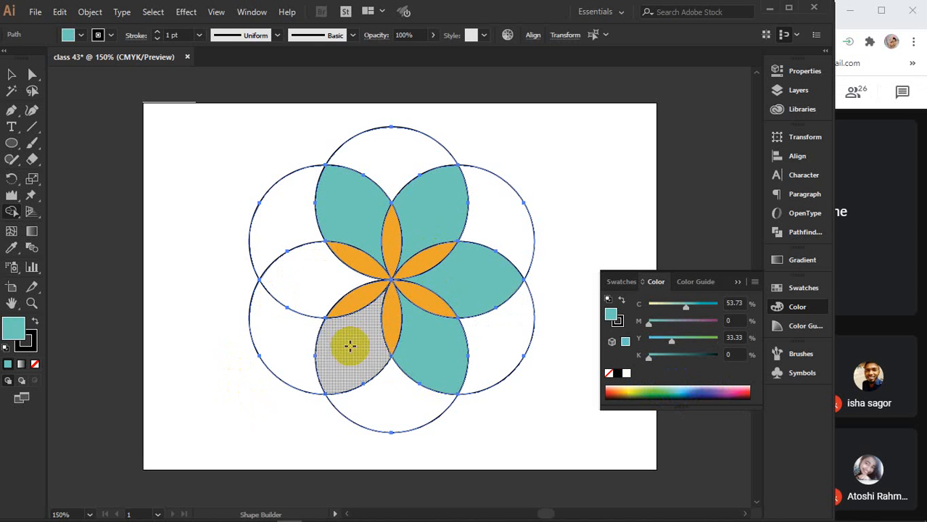
click(350, 347)
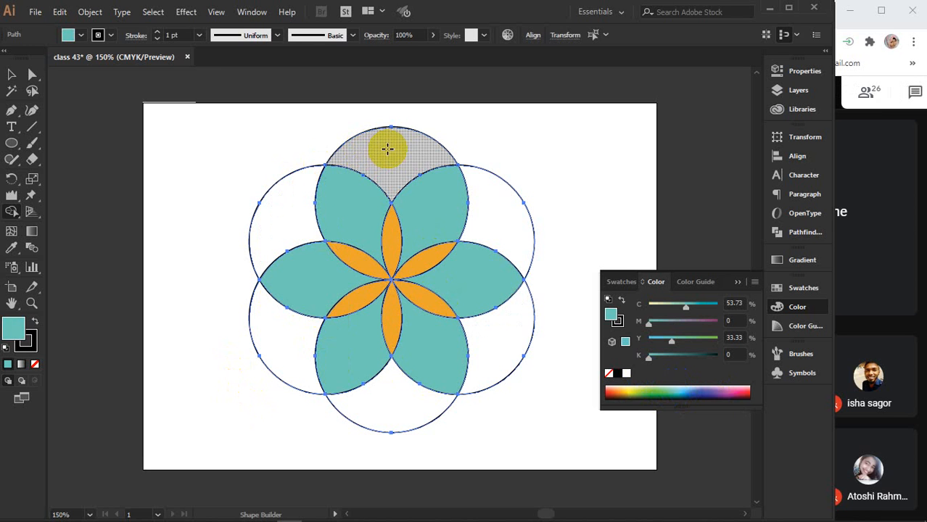
- Remove the unfilled outer regions at the flower's upper left, top and upper right with the Shape Builder tool
alt+click(279, 216)
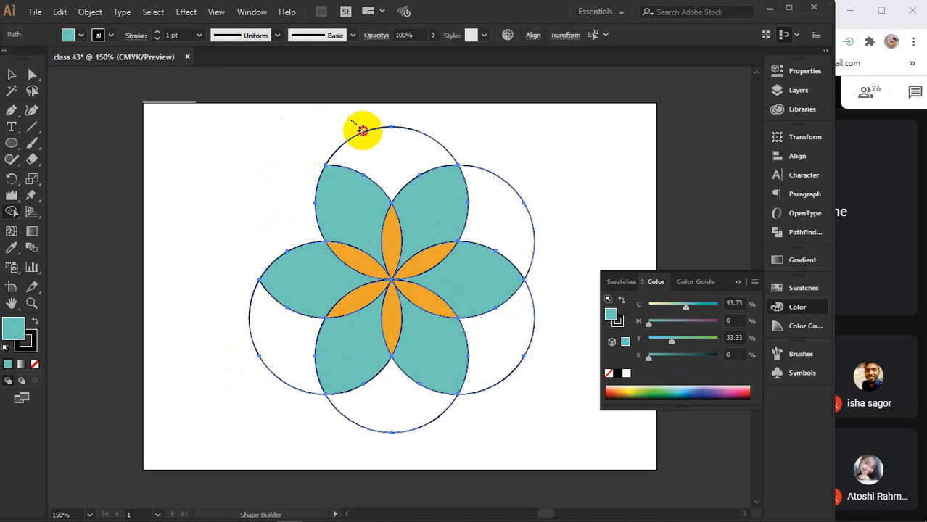
alt+click(382, 168)
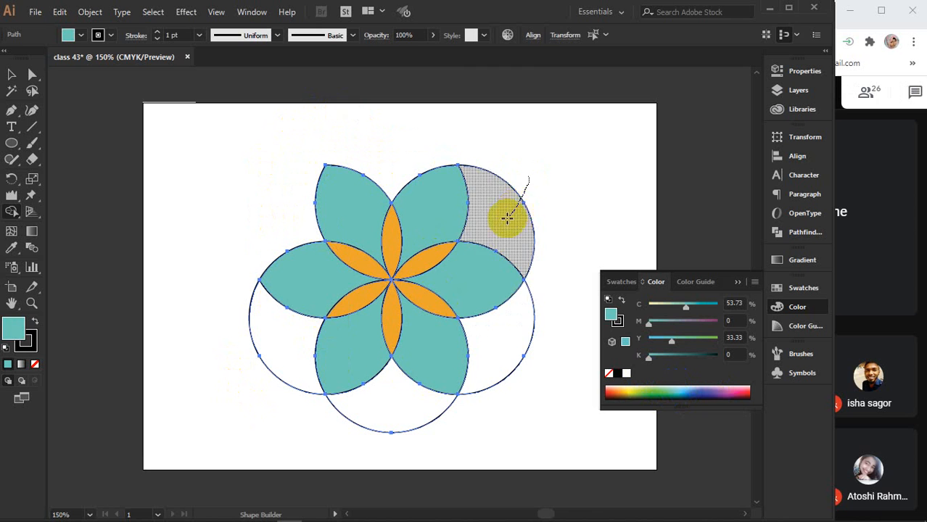
alt+click(508, 213)
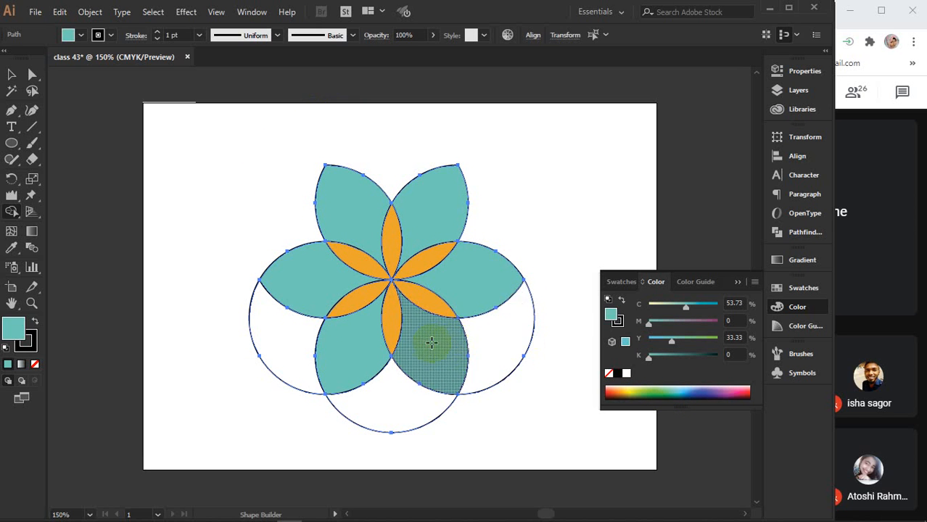
- Merge the wide petals on each lower side with their adjoining unfilled outer region into one teal area per side
mouse_move(432, 344)
mouse_down()
mouse_move(492, 349)
mouse_move(478, 284)
mouse_move(510, 344)
mouse_up()
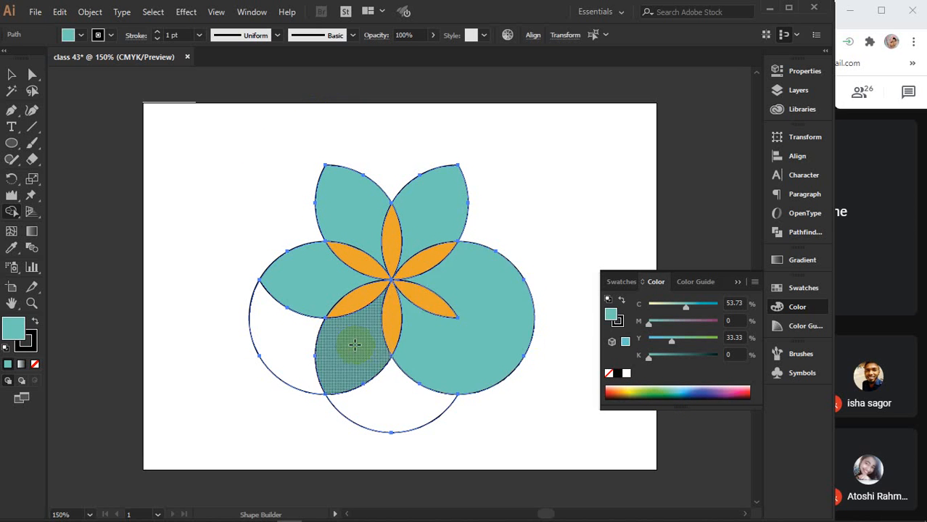
mouse_move(306, 286)
mouse_down()
mouse_move(303, 360)
mouse_move(340, 360)
mouse_up()
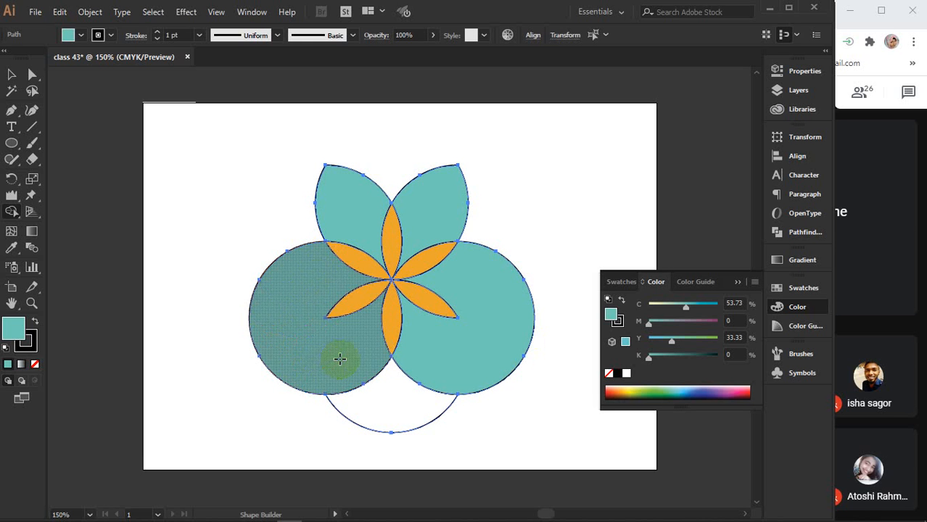
drag(79, 326, 68, 321)
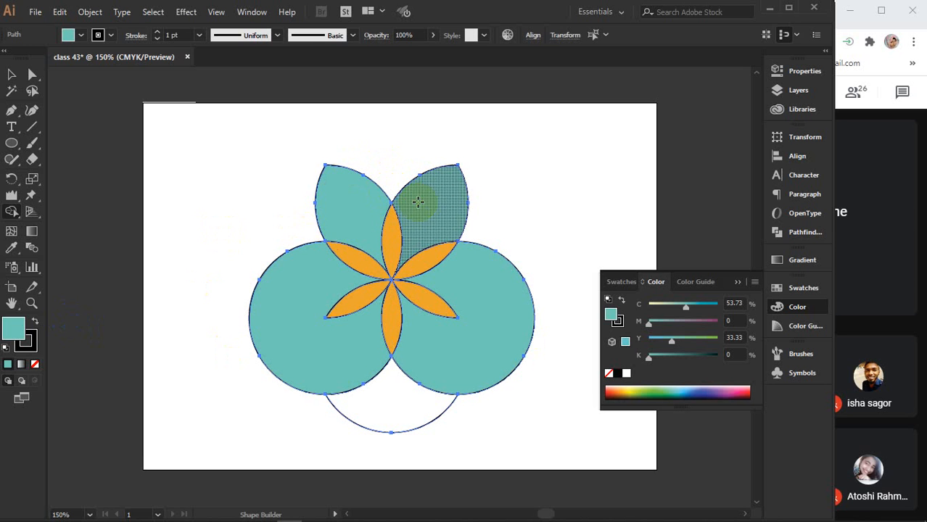
- Merge the upper petals, the orange petals, both large teal areas and the bottom outer region into one single teal shape
mouse_move(419, 207)
mouse_down()
mouse_move(327, 191)
mouse_move(306, 227)
mouse_up()
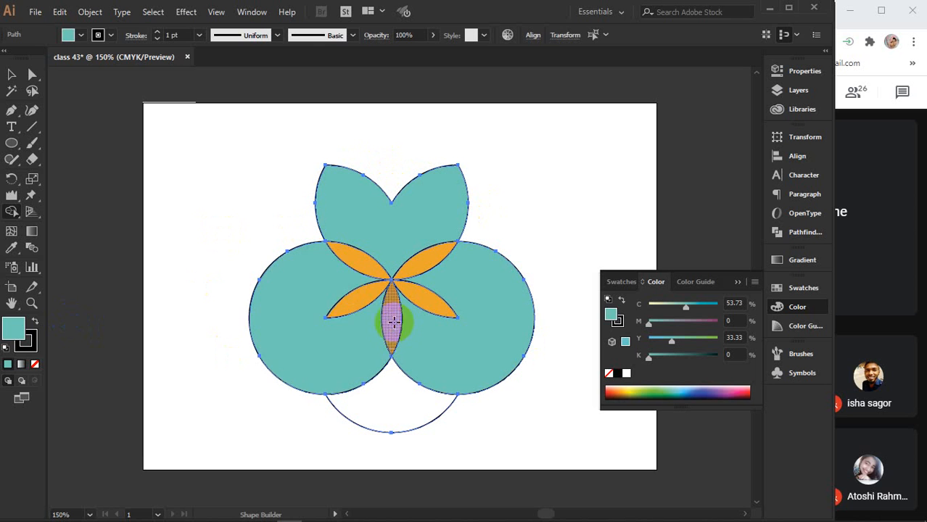
mouse_move(361, 335)
mouse_down()
mouse_move(394, 311)
mouse_move(368, 266)
mouse_move(359, 297)
mouse_up()
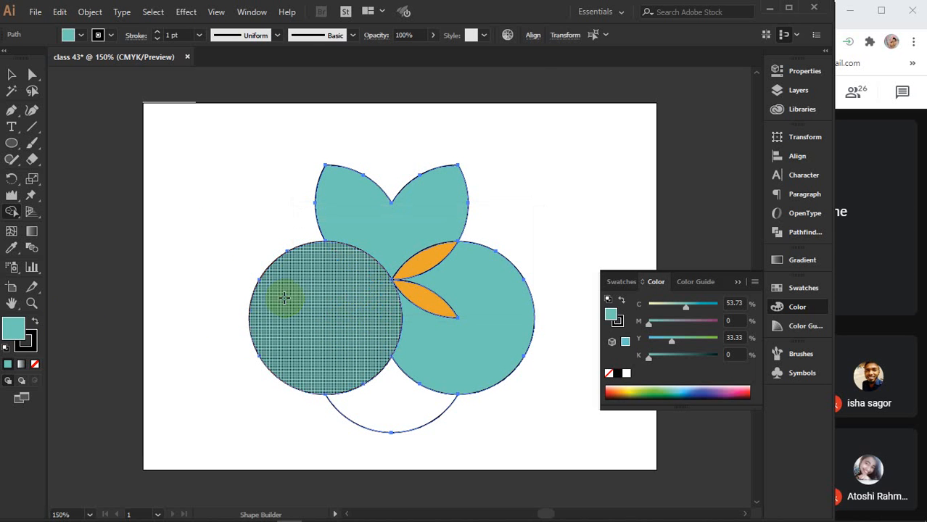
mouse_move(438, 326)
mouse_down()
mouse_move(447, 286)
mouse_move(425, 222)
mouse_up()
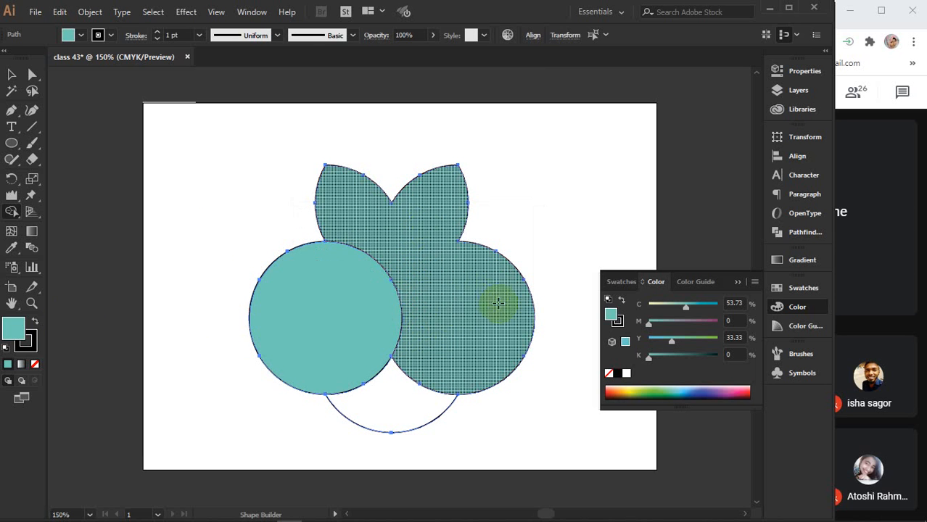
mouse_move(435, 285)
mouse_down()
mouse_move(306, 317)
mouse_move(419, 411)
mouse_move(414, 341)
mouse_up()
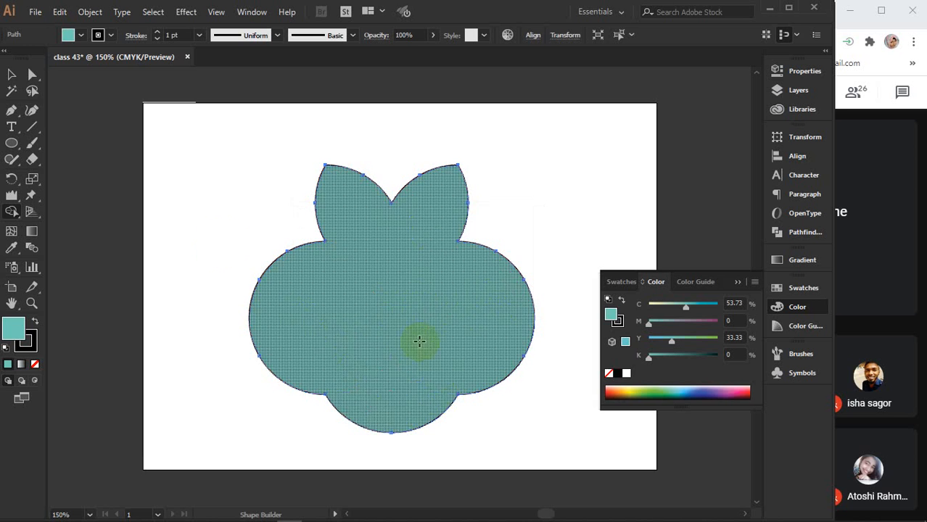
- Delete the merged teal shape from the artboard
click(12, 74)
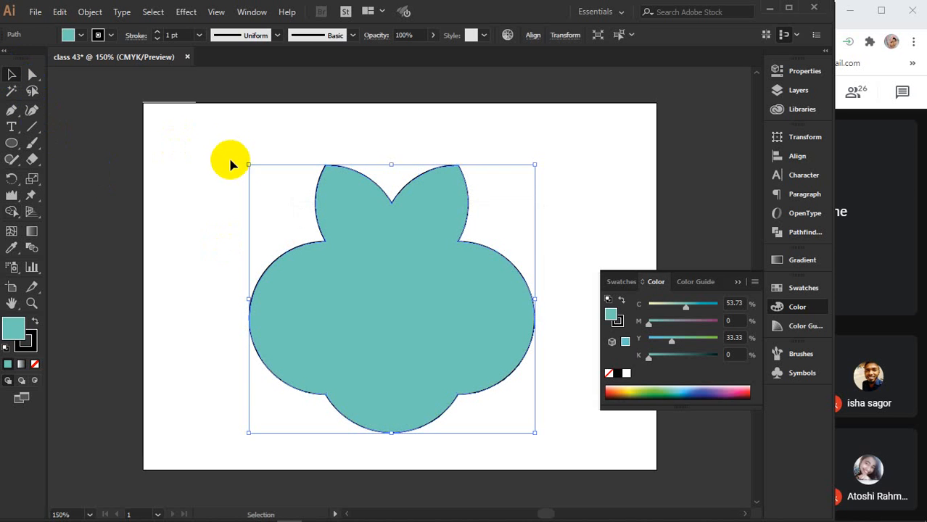
click(202, 152)
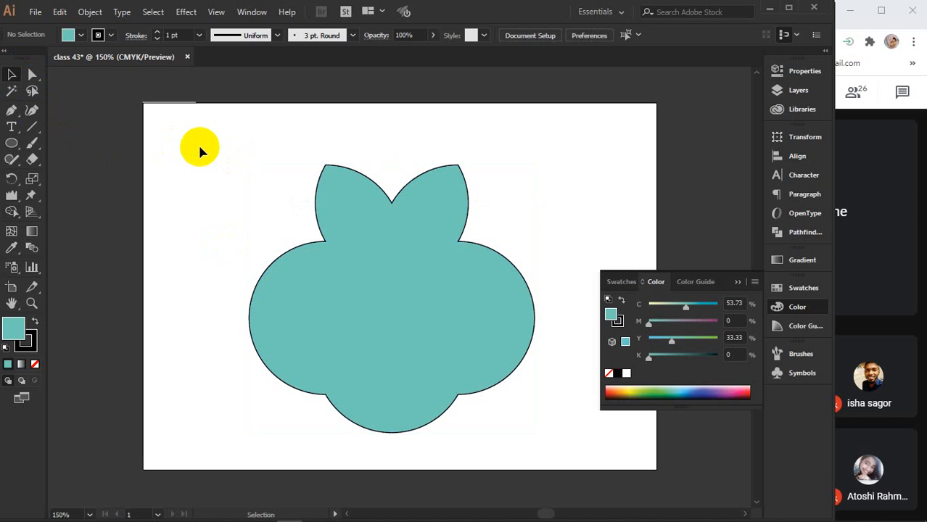
click(737, 282)
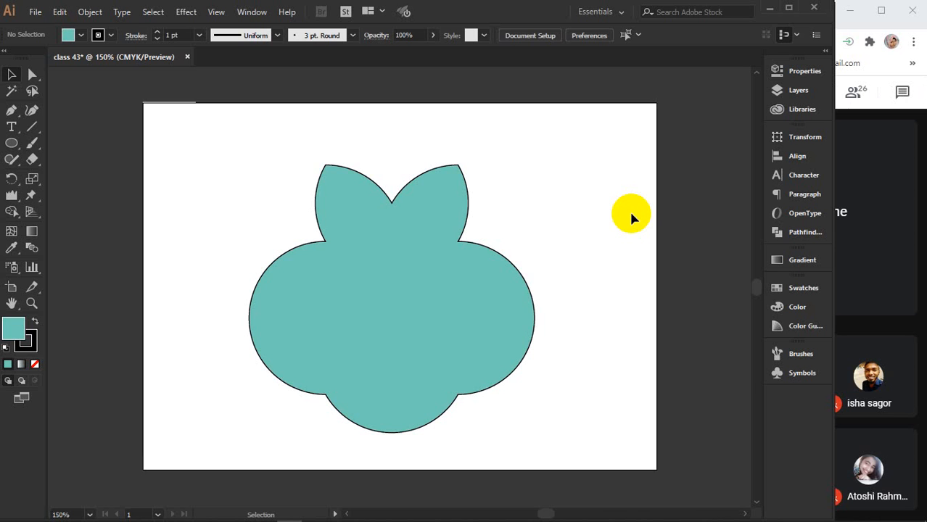
click(434, 332)
key(Delete)
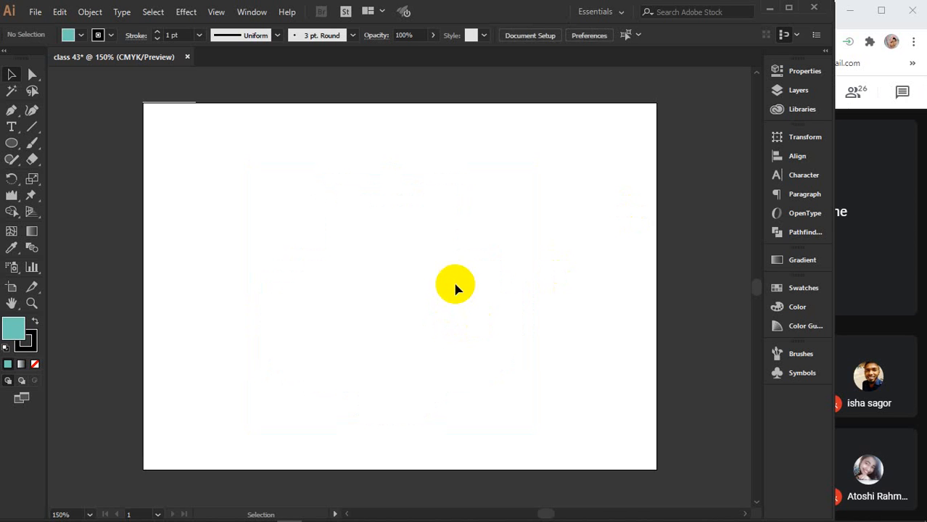
- Start a new Pen tool path with its first anchor point in the upper middle of the empty artboard
click(11, 114)
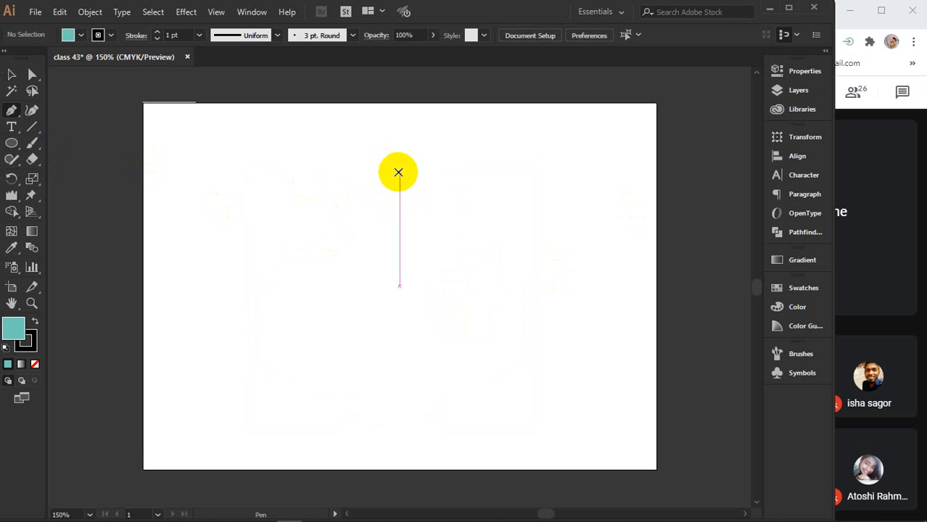
click(398, 172)
scroll(398, 172, up, 2)
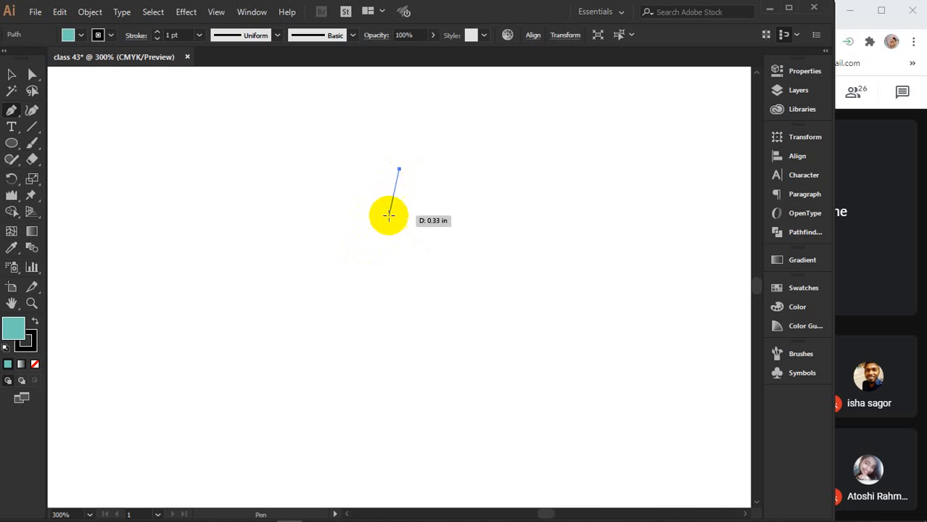
drag(398, 289, 327, 354)
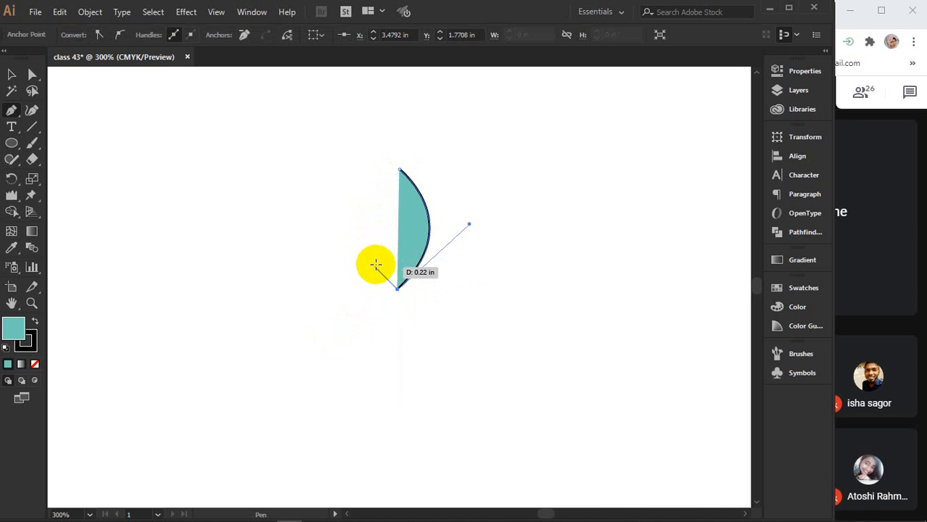
click(384, 253)
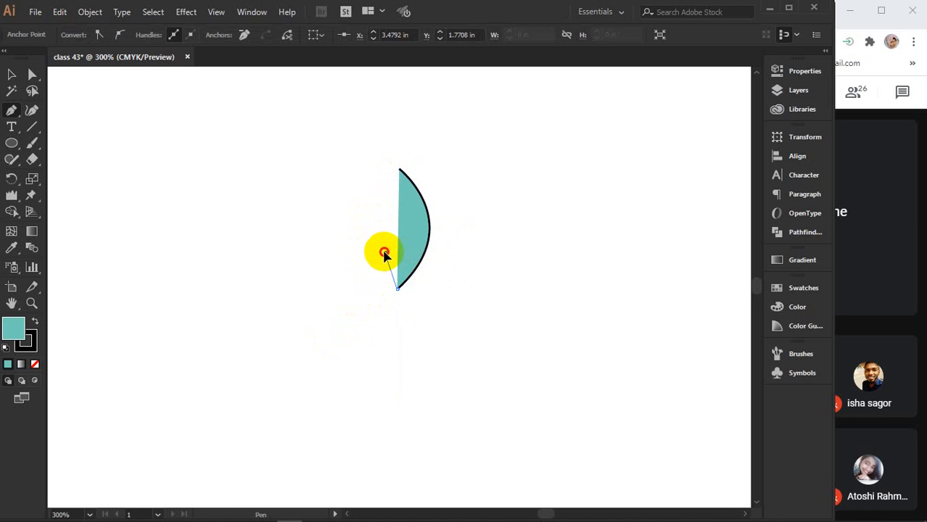
drag(385, 254, 403, 230)
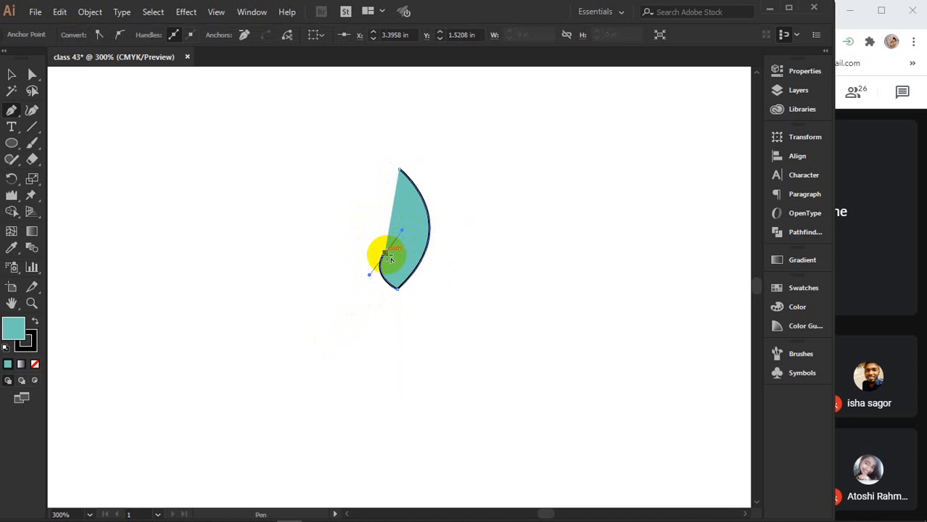
click(384, 254)
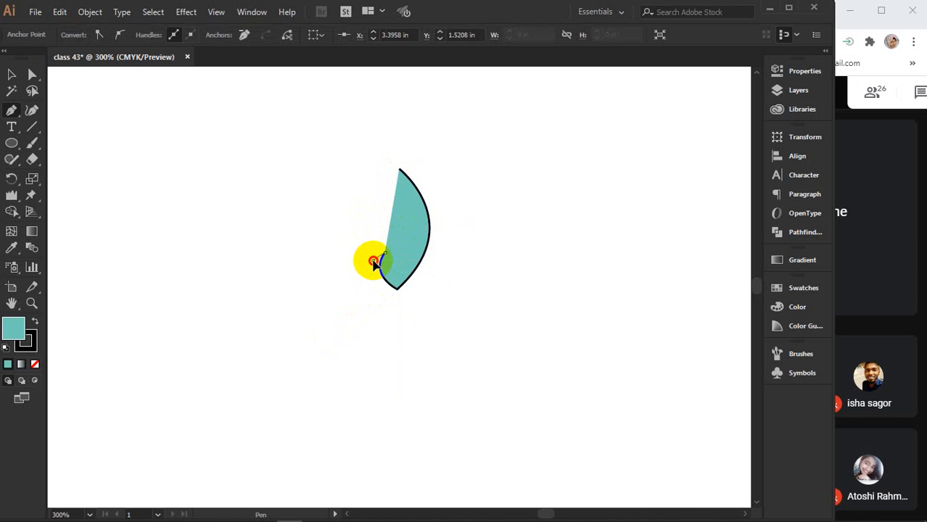
drag(373, 263, 382, 240)
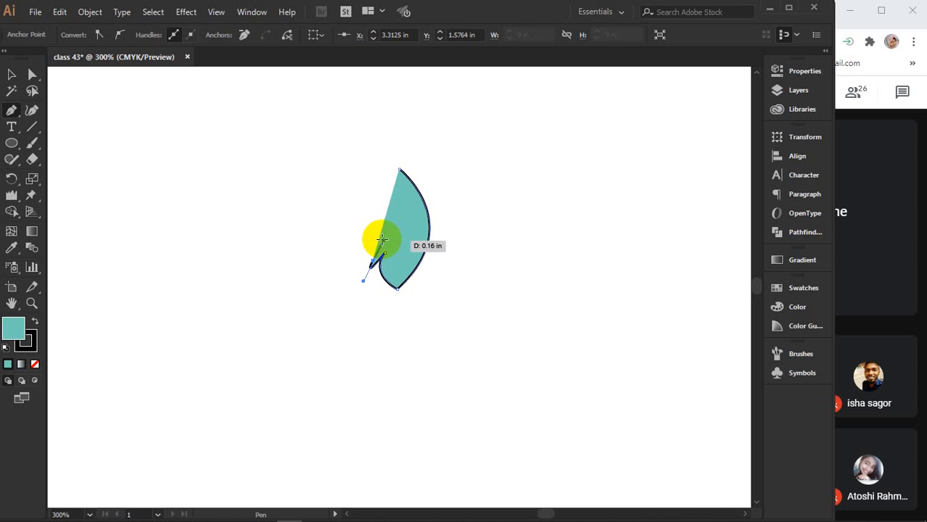
key(ctrl+z)
key(ctrl+z)
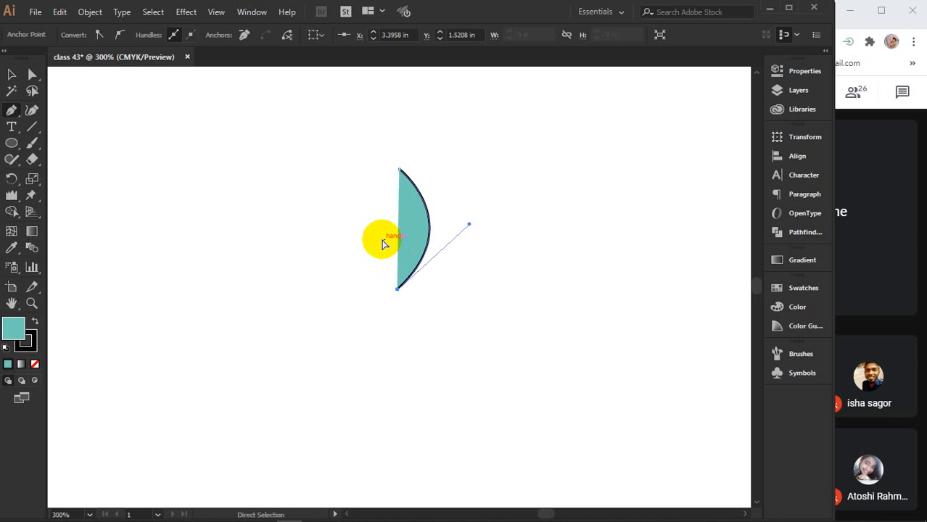
key(ctrl+z)
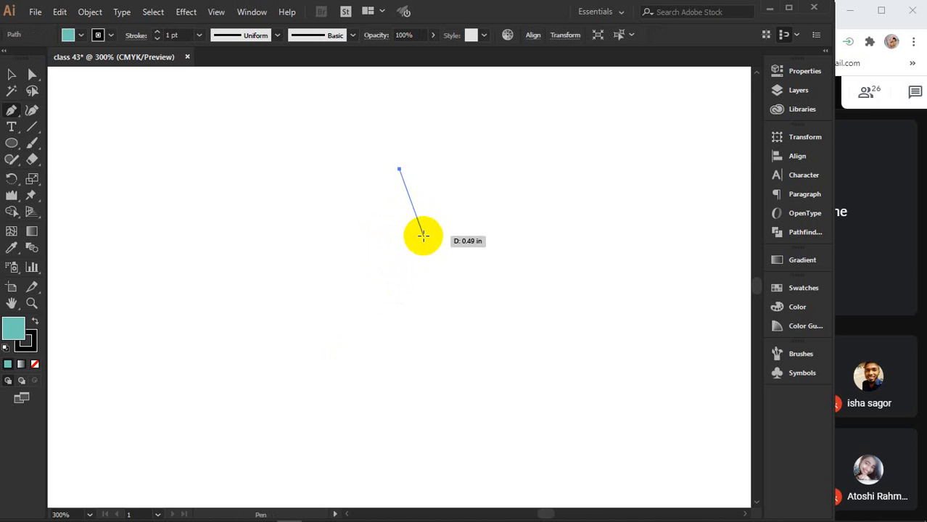
- Draw a closed petal about 0.79 in tall upward from the first anchor, with a curved left edge and three lobes along the right
drag(420, 234, 437, 298)
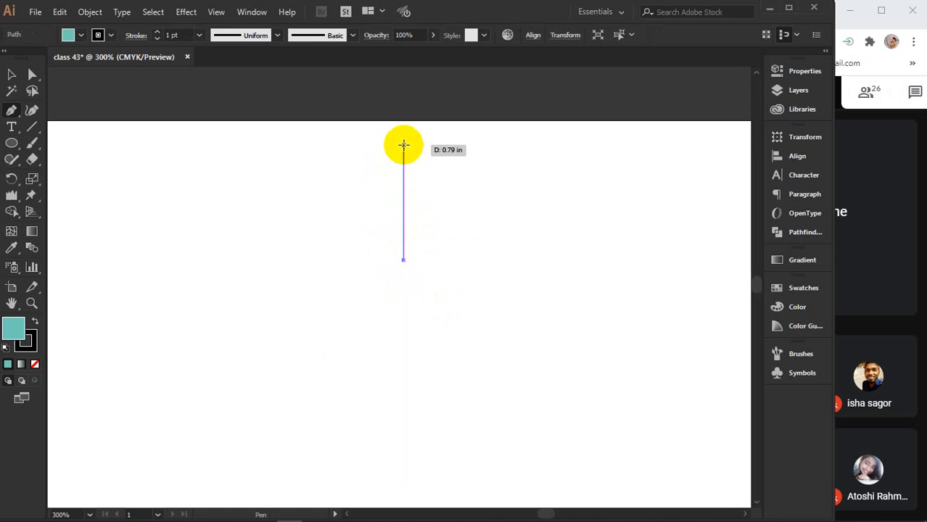
drag(403, 144, 473, 87)
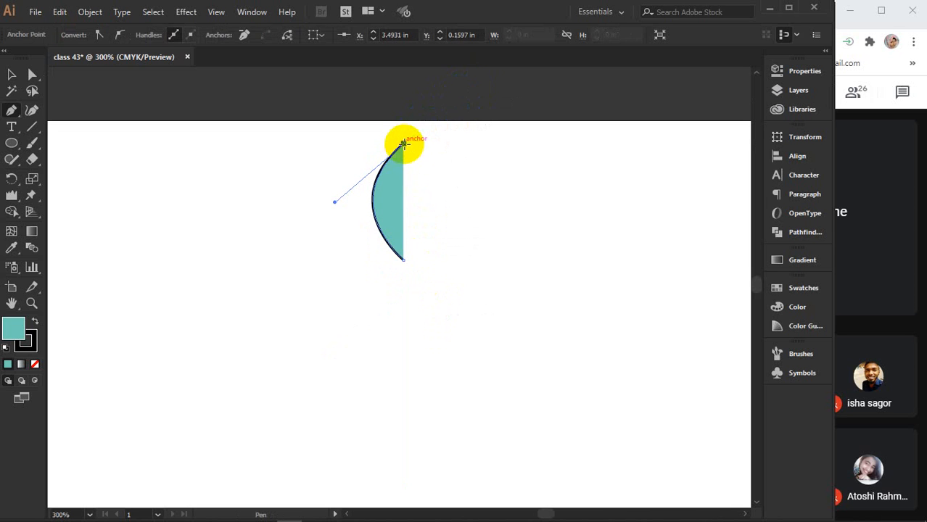
mouse_move(404, 145)
mouse_down()
mouse_move(414, 178)
mouse_move(390, 212)
mouse_move(406, 204)
mouse_move(420, 170)
mouse_move(428, 172)
mouse_move(405, 195)
mouse_move(413, 216)
mouse_move(377, 250)
mouse_move(407, 213)
mouse_move(436, 214)
mouse_move(430, 204)
mouse_move(399, 238)
mouse_move(411, 255)
mouse_move(406, 263)
mouse_move(370, 282)
mouse_up()
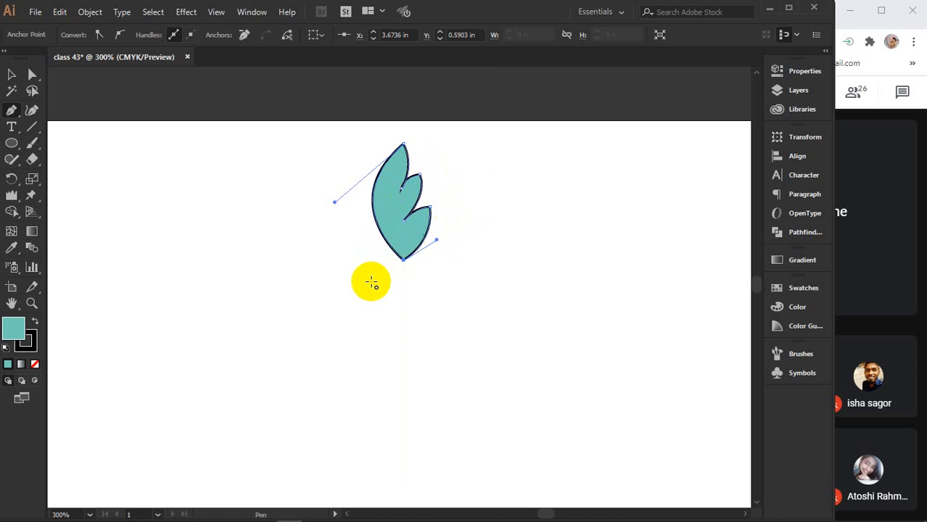
click(11, 76)
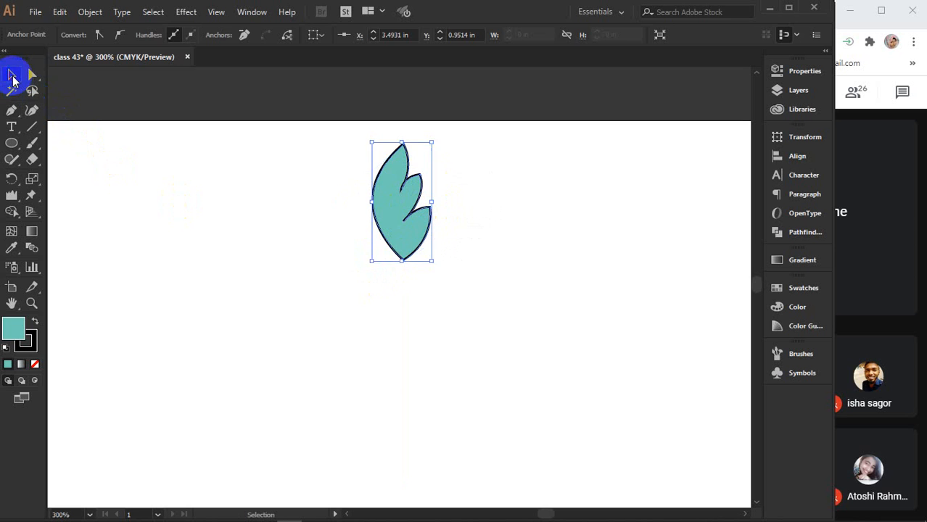
click(249, 263)
- Move the lobed petal slightly down from the artboard's upper edge
scroll(306, 265, down, 2)
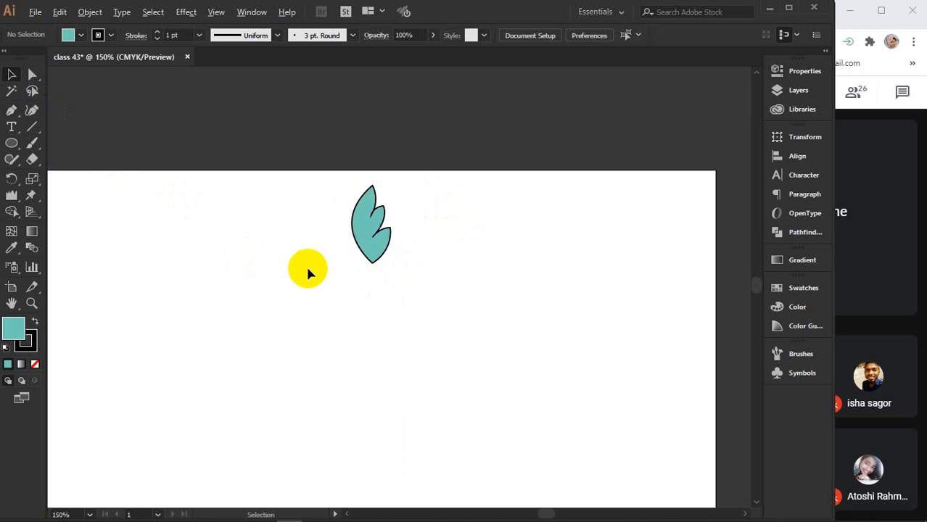
drag(357, 233, 377, 310)
key(space)
drag(439, 342, 469, 258)
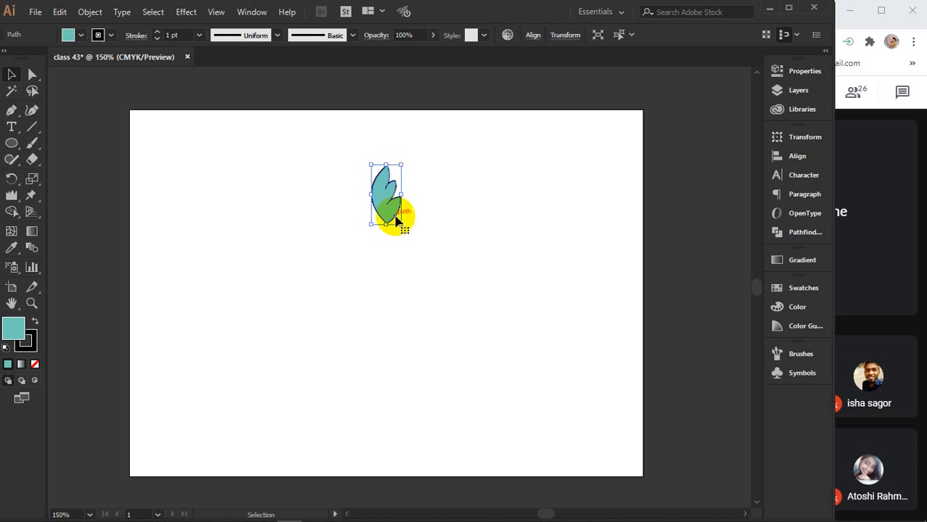
- Create a copy of the petal rotated by 360/15 degrees about a pivot point directly below the petal's tip
click(12, 179)
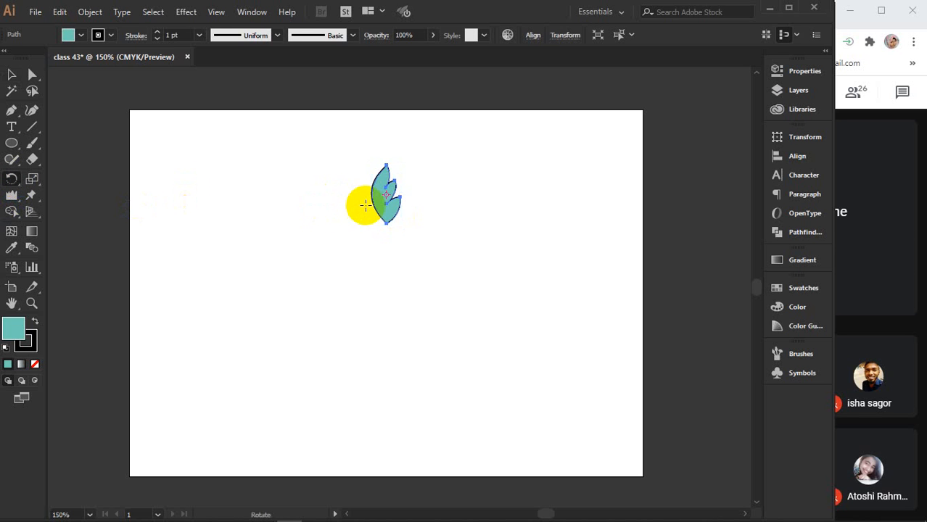
scroll(363, 201, up, 2)
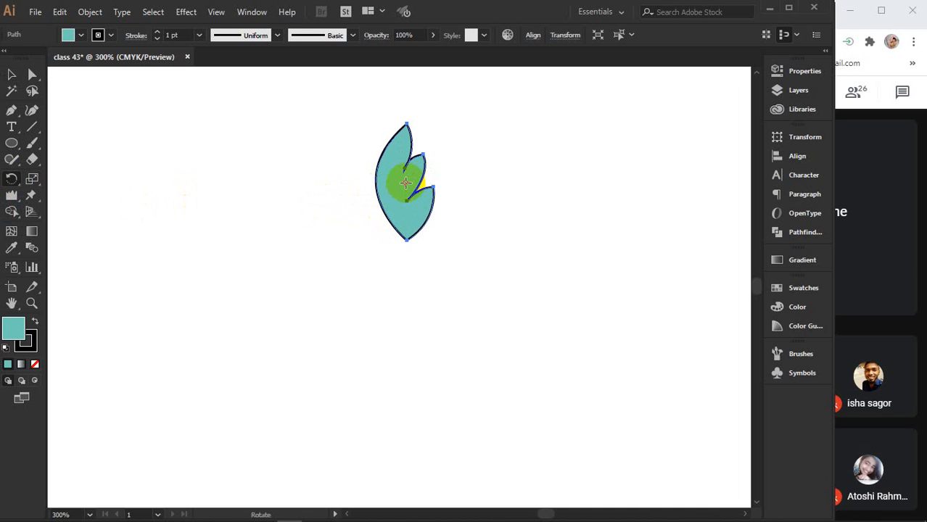
drag(404, 183, 406, 320)
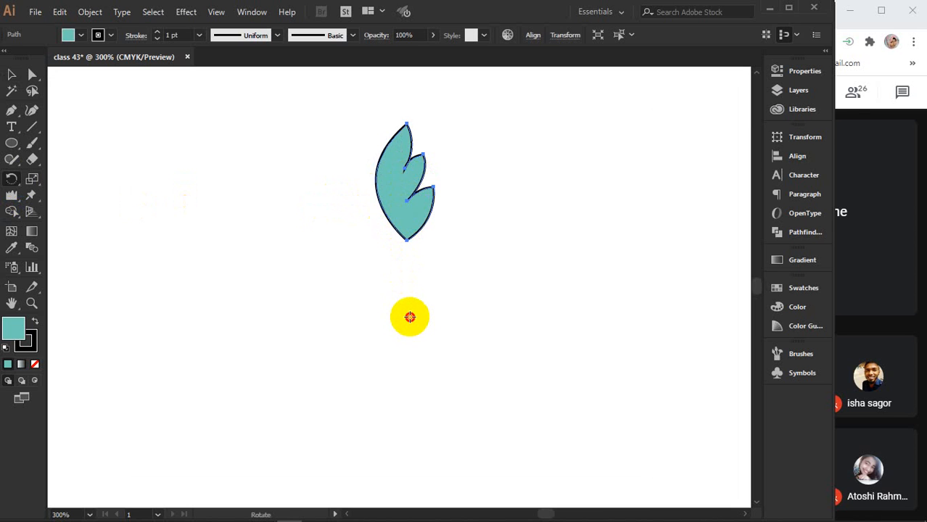
alt+click(406, 317)
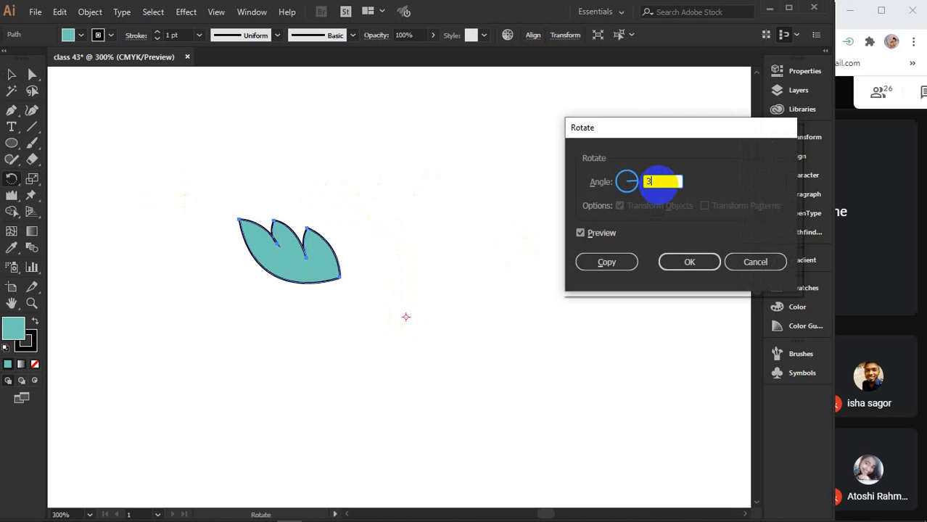
text(360/15)
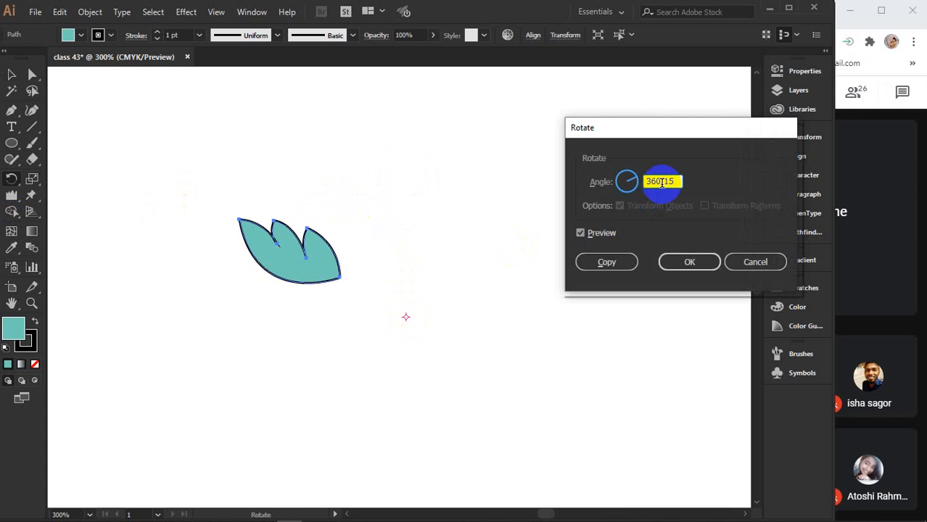
click(600, 234)
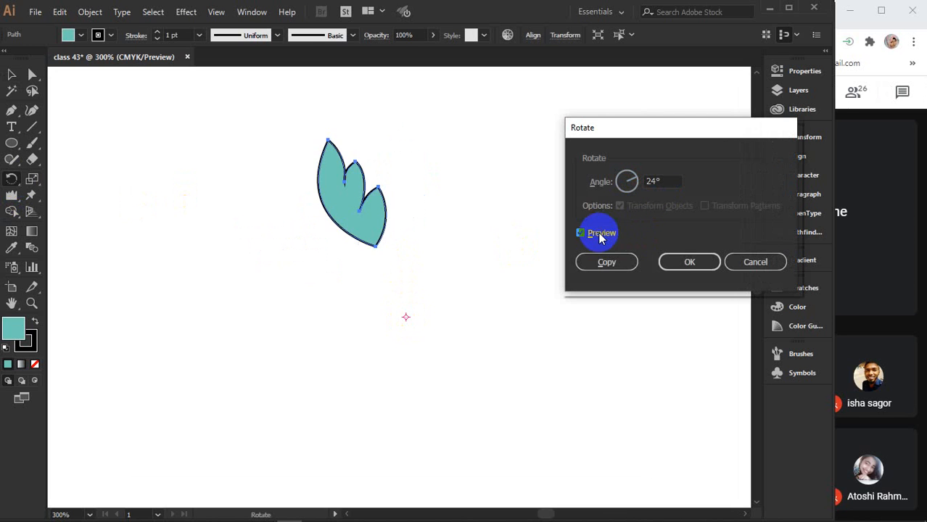
click(601, 262)
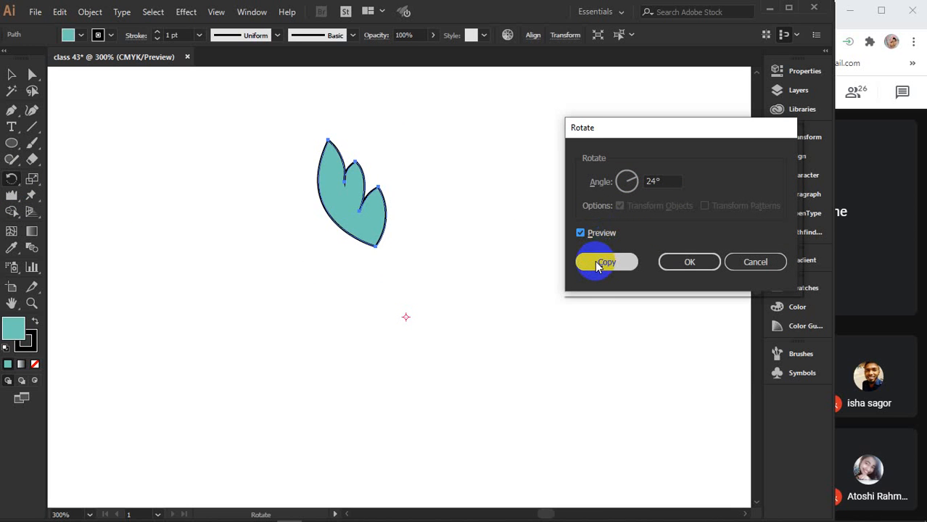
click(597, 265)
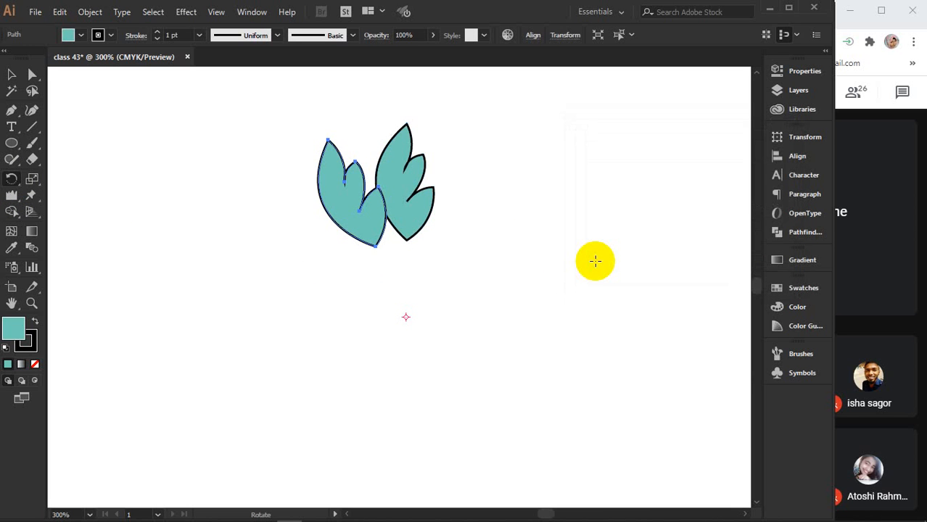
- Repeat the rotated copy until 15 petals form a full ring around the pivot, and deselect the artwork
key(ctrl+d)
key(ctrl+d)
key(ctrl+d)
key(ctrl+d)
key(ctrl+d)
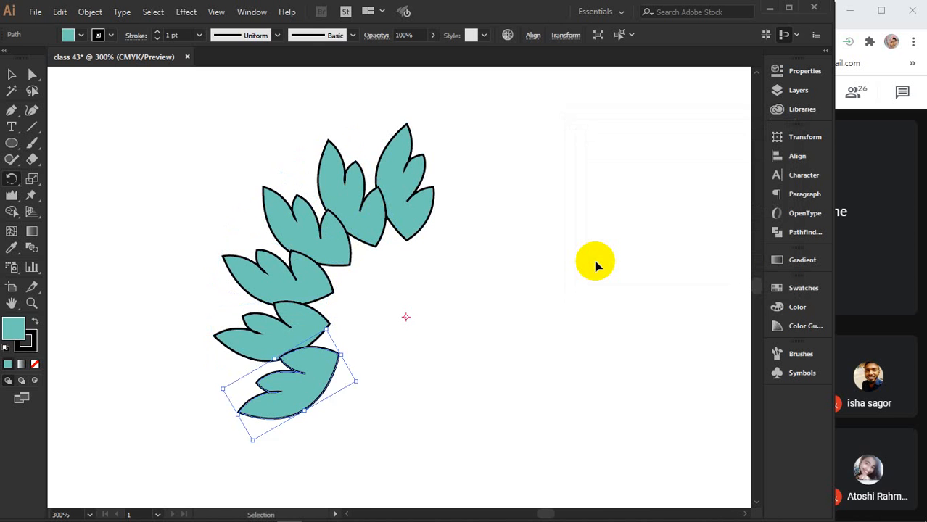
key(ctrl+d)
key(ctrl+d)
key(ctrl+d)
key(ctrl+d)
key(ctrl+d)
key(ctrl+d)
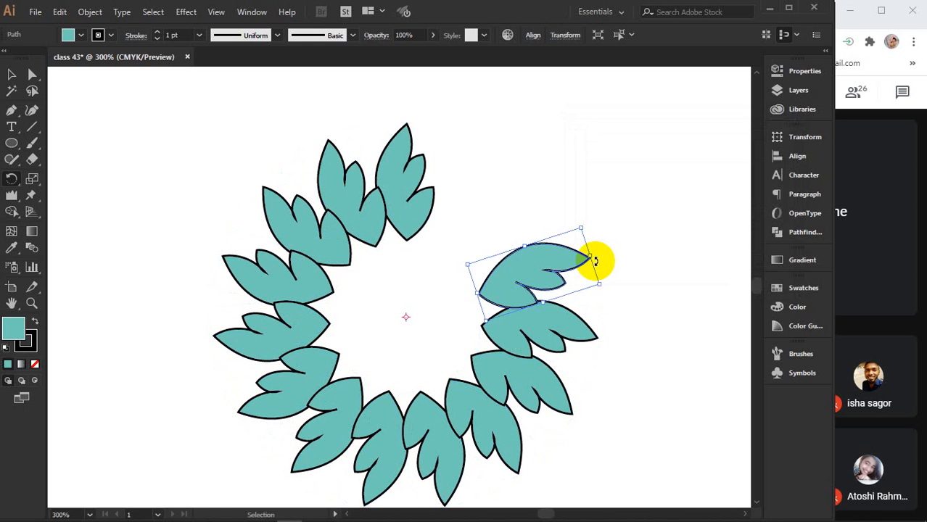
key(ctrl+d)
key(r)
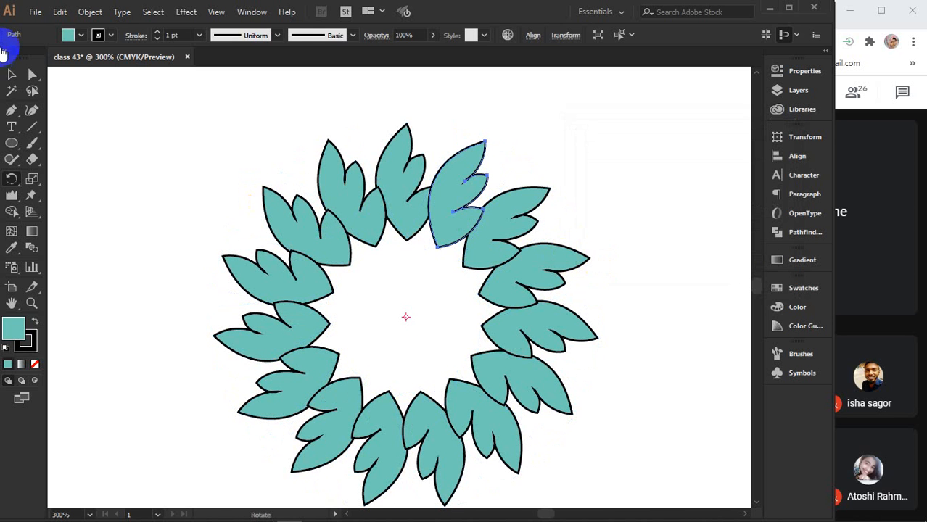
click(9, 74)
click(141, 137)
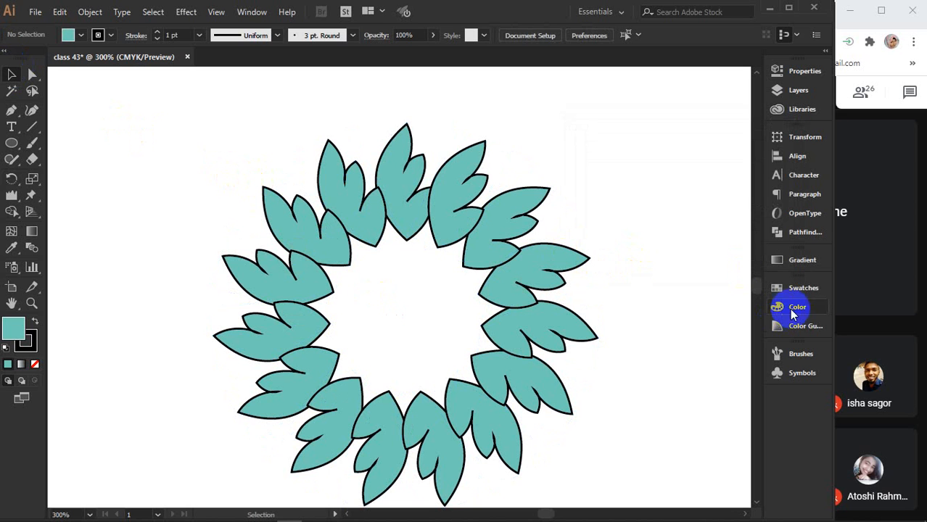
click(803, 291)
scroll(617, 232, down, 1)
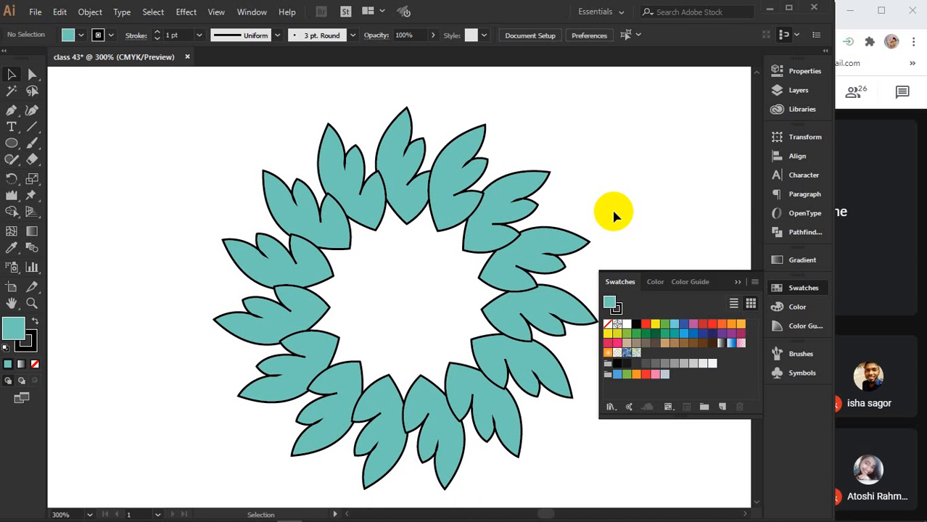
click(736, 282)
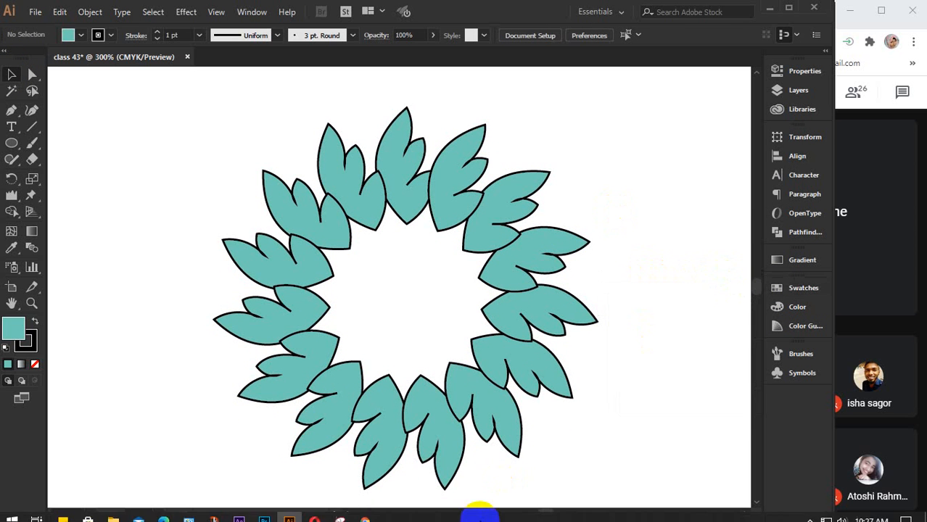
- Switch to the Chrome browser, open the bookmarked Canva page of 100 color combination ideas, and examine its complementary colour wheel
mouse_move(364, 513)
click(479, 461)
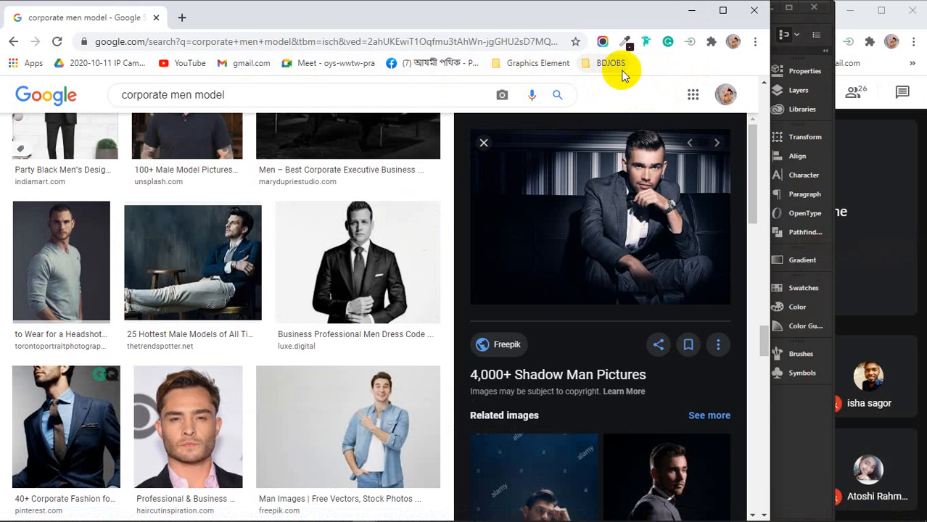
click(534, 65)
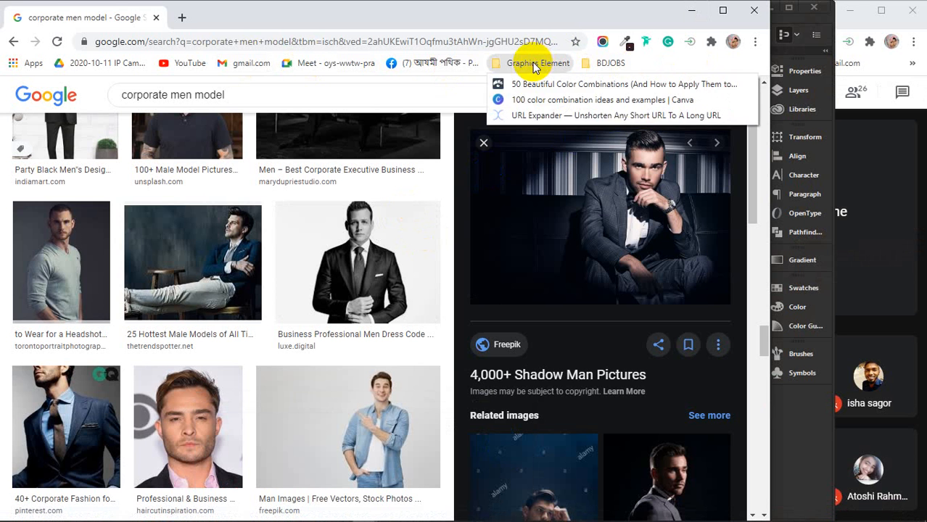
click(537, 101)
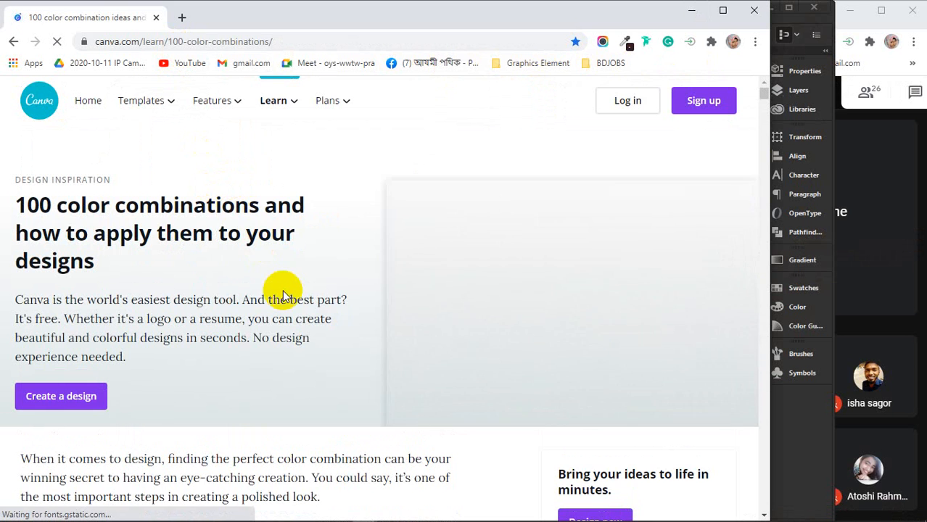
scroll(282, 287, down, 4)
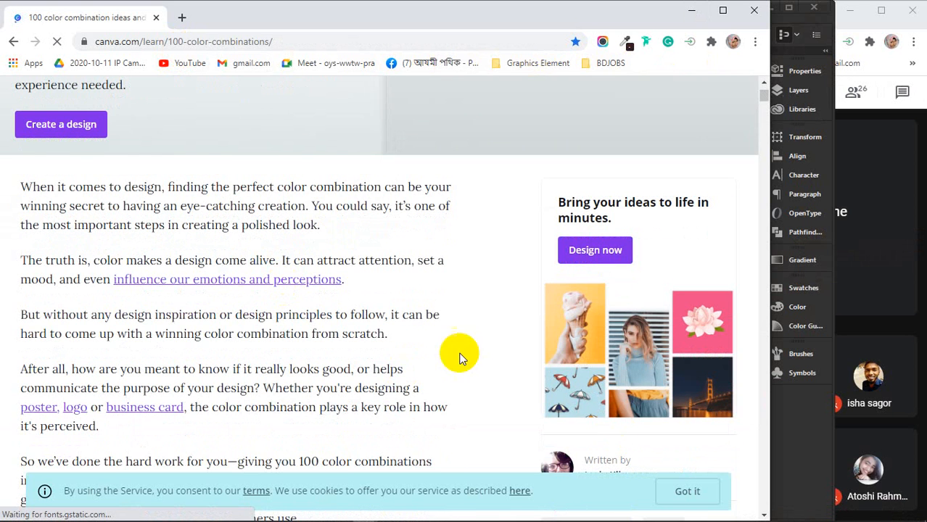
scroll(295, 272, down, 15)
scroll(294, 272, up, 1)
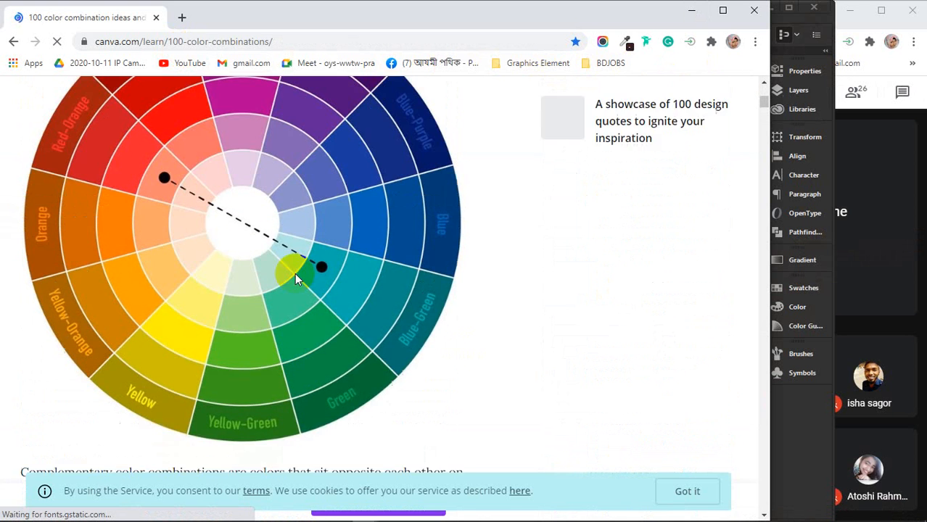
scroll(295, 273, up, 1)
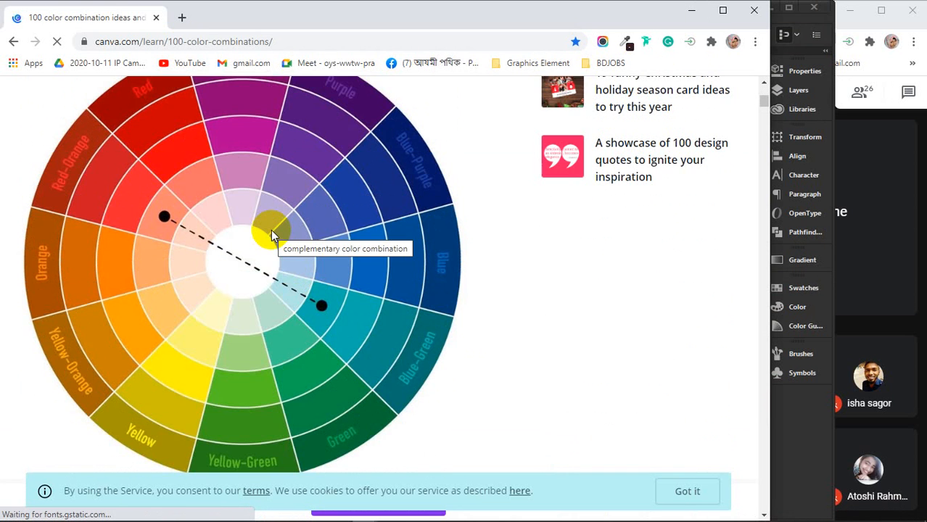
- Copy the triadic colour wheel image from the Canva page and paste it into the Illustrator document
scroll(271, 229, down, 8)
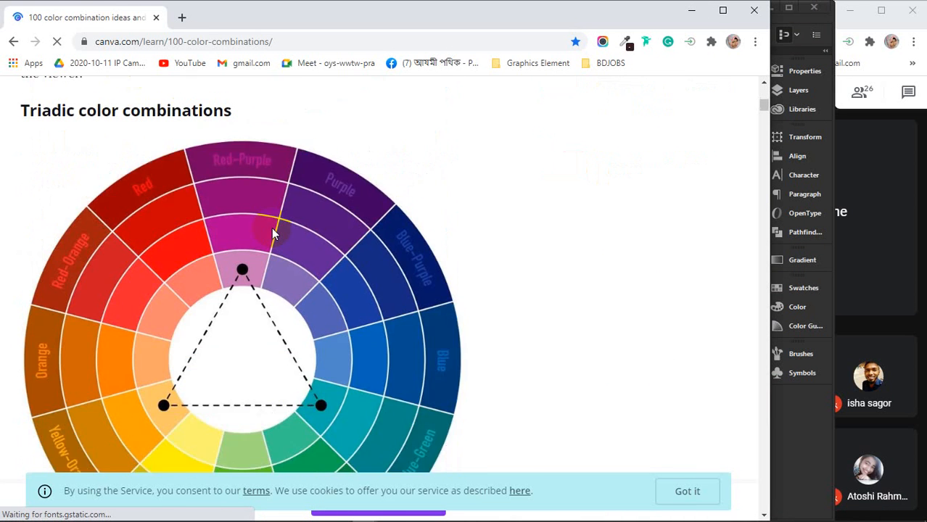
scroll(271, 230, up, 2)
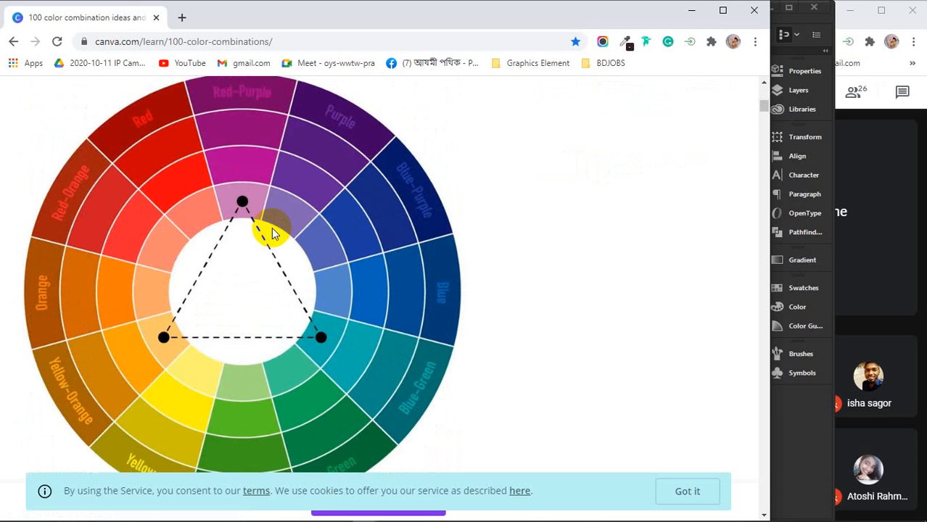
right_click(273, 197)
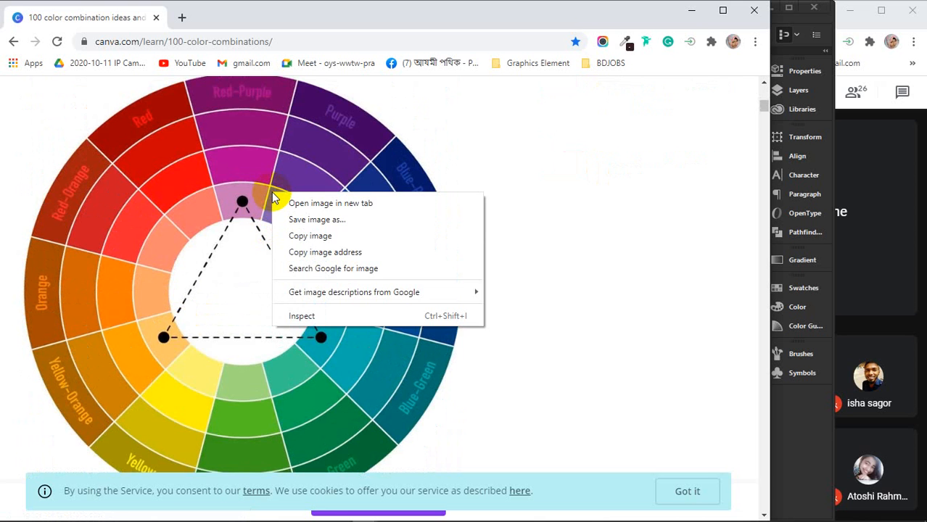
click(302, 236)
click(687, 15)
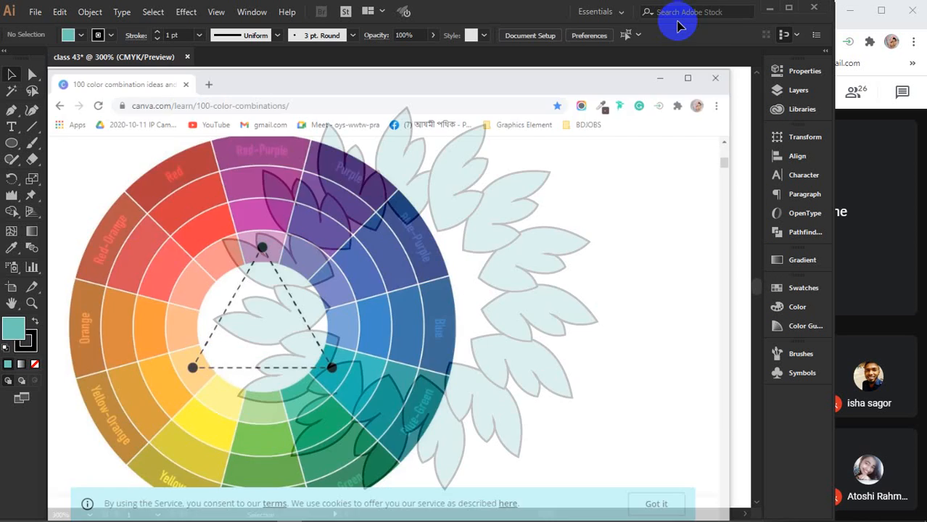
key(ctrl+v)
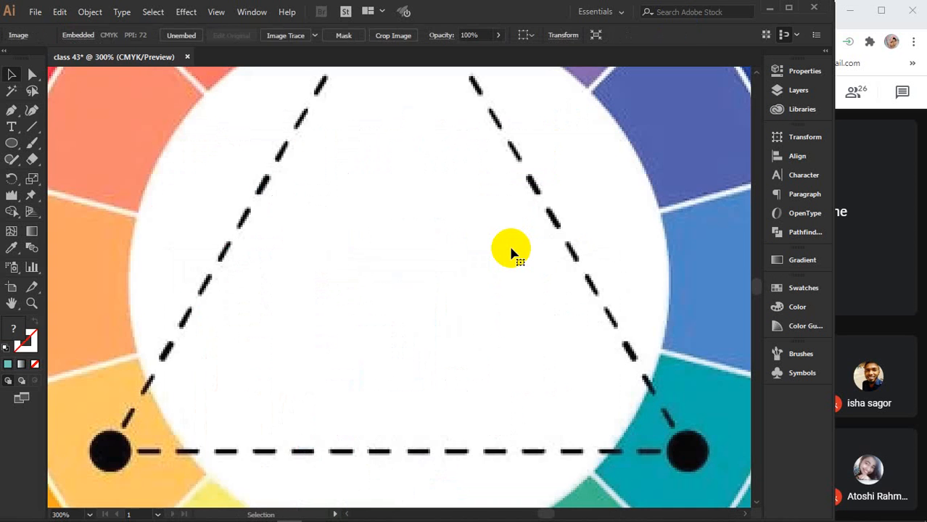
- Scale the pasted colour wheel down so that it sits to the left of the petal ring
key(ctrl+minus)
key(ctrl+minus)
key(ctrl+minus)
key(ctrl+minus)
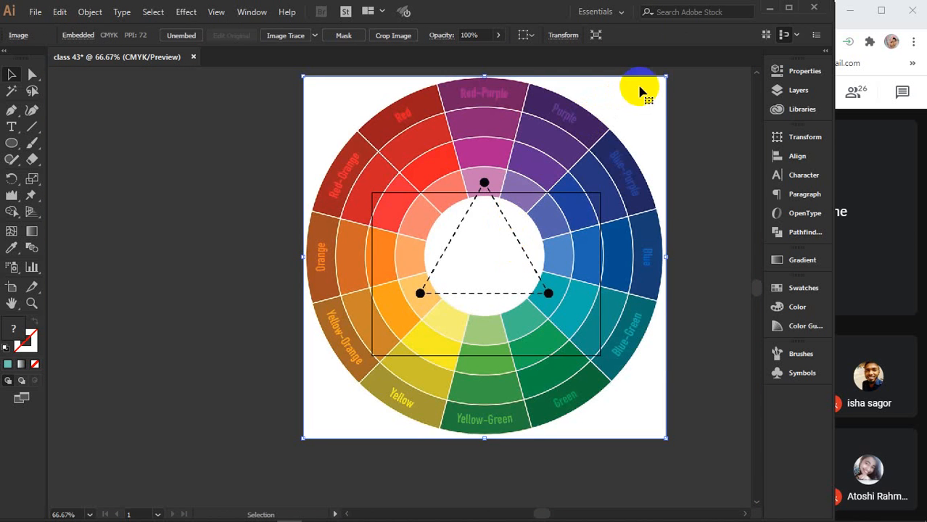
drag(666, 76, 231, 215)
scroll(506, 245, up, 1)
scroll(505, 245, up, 2)
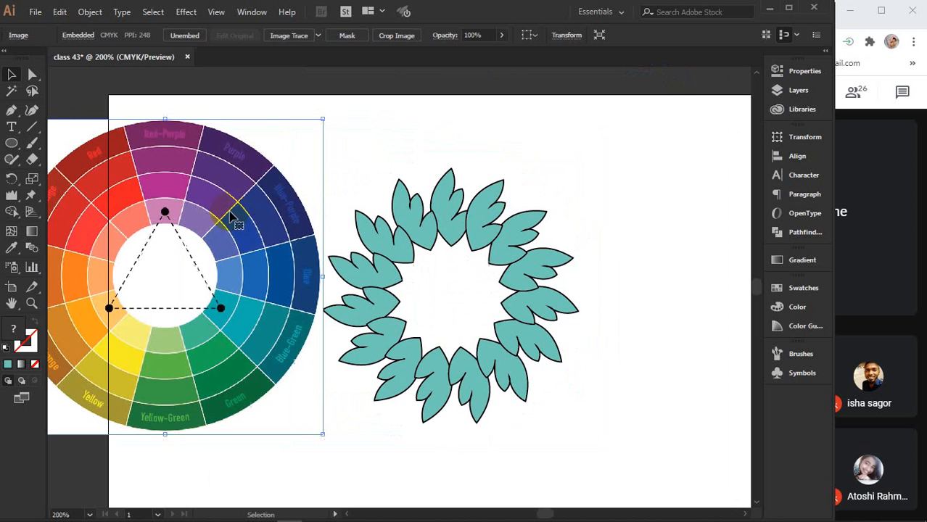
drag(326, 230, 392, 230)
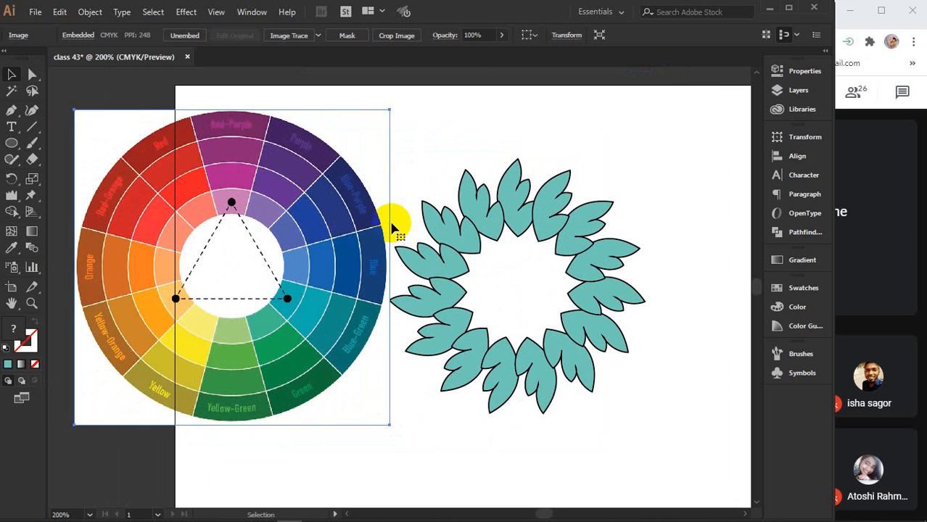
- Fill the petal at the bottom of the ring with the red-orange sampled from the colour wheel using the Eyedropper
click(530, 365)
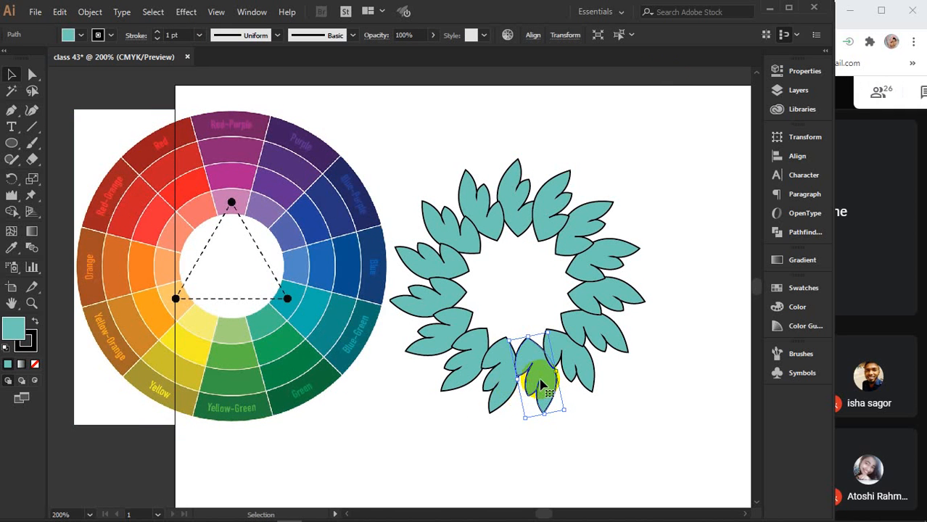
key(i)
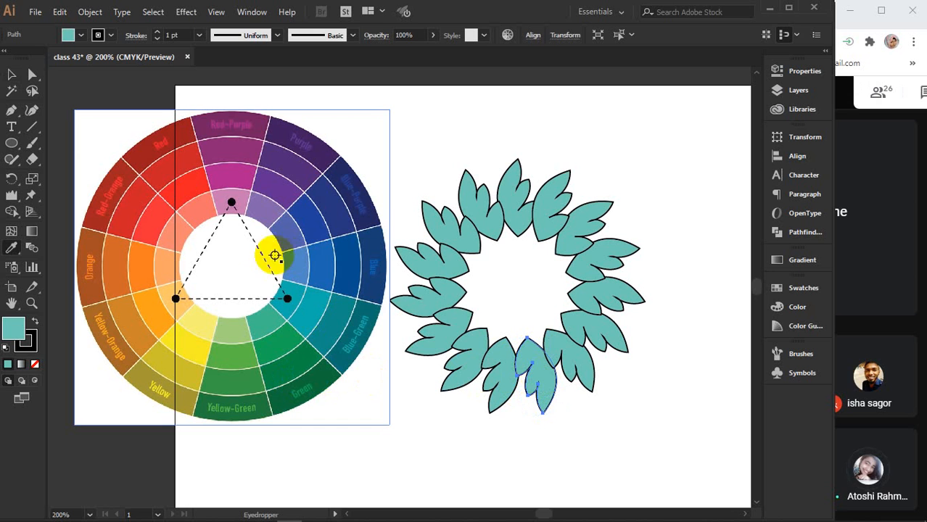
click(127, 212)
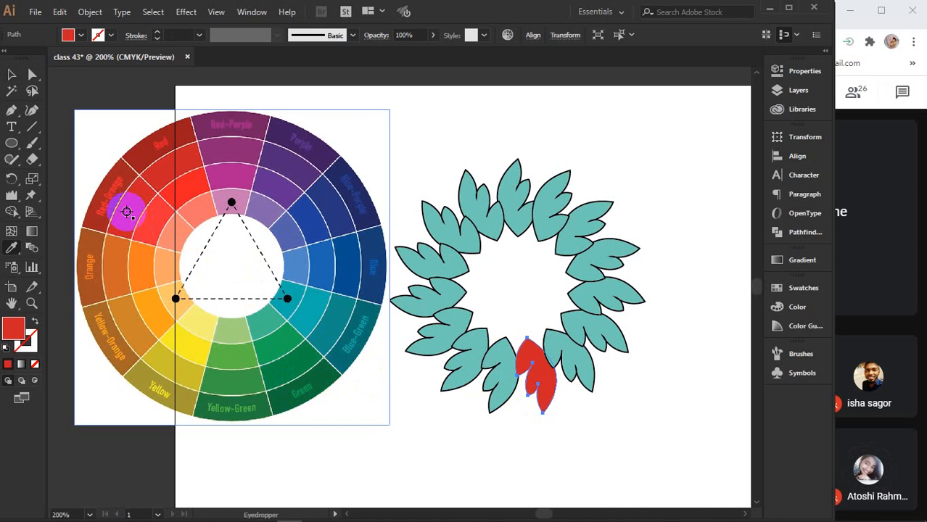
- Try a lighter red-orange and a dark orange from the wheel on the petal right of the red one, and undo the fills
key(v)
click(586, 374)
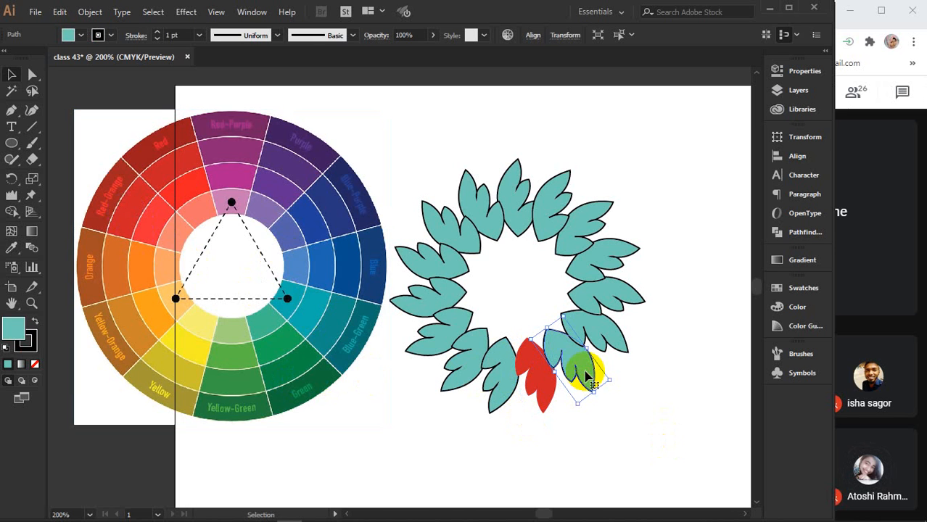
key(i)
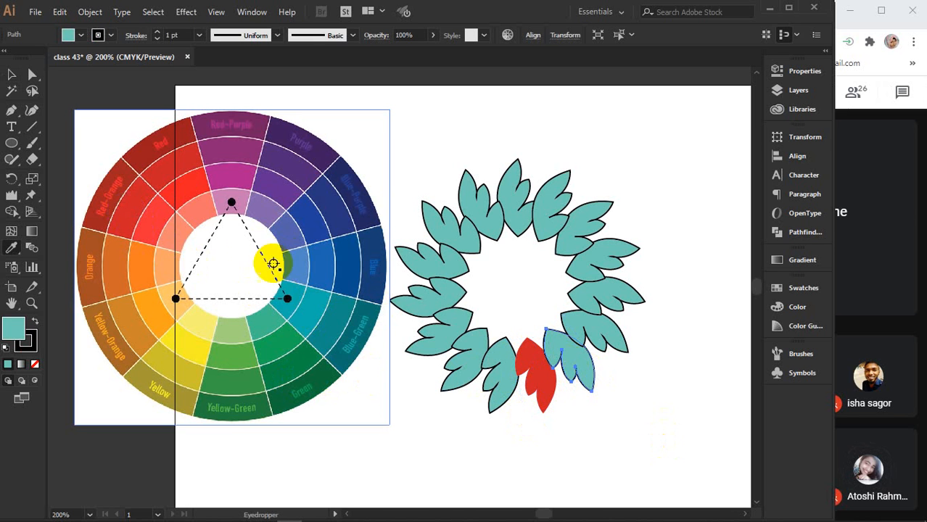
click(152, 225)
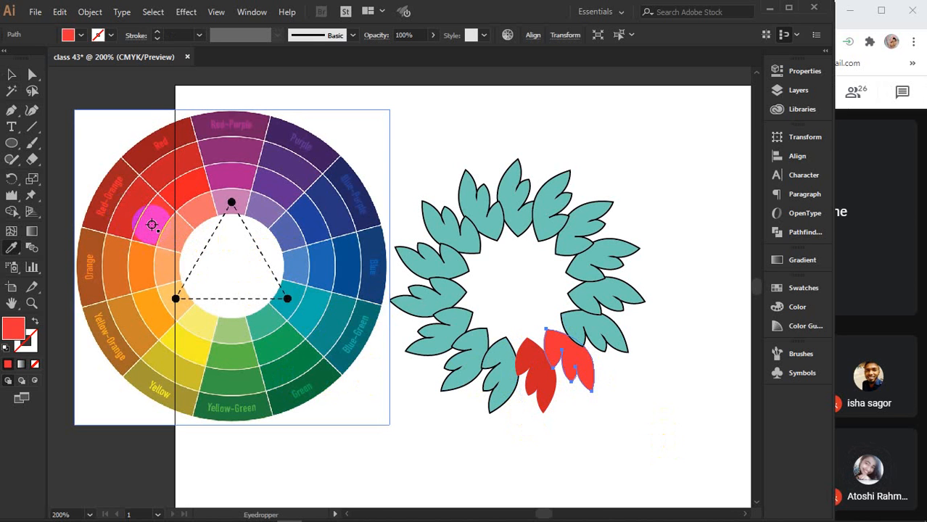
click(118, 261)
key(v)
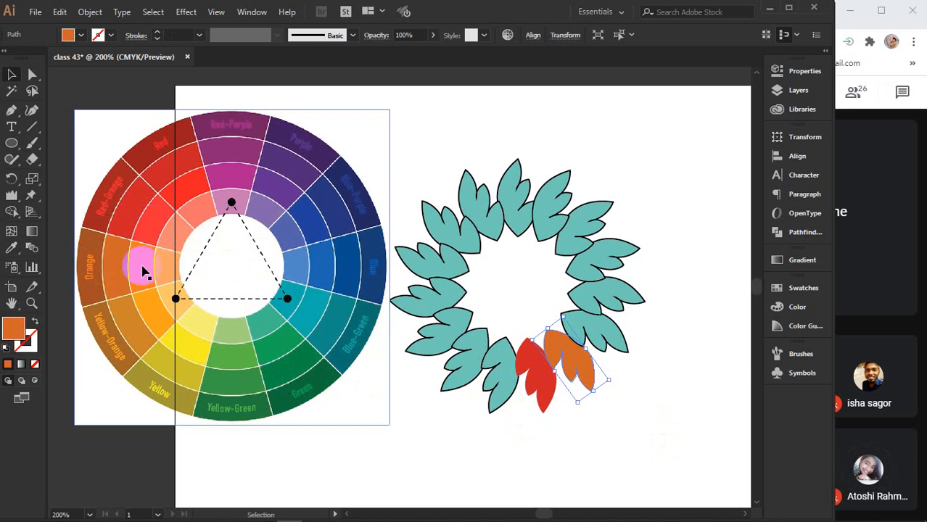
click(625, 325)
key(i)
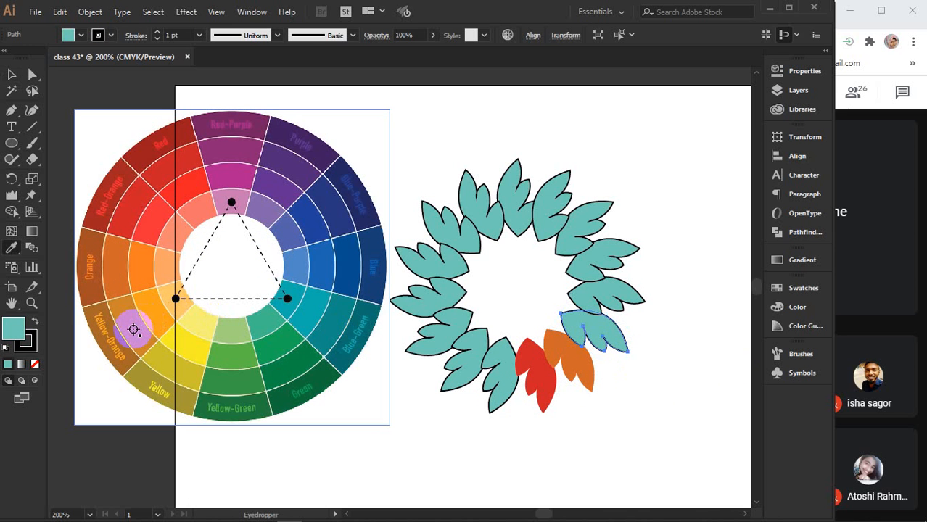
key(v)
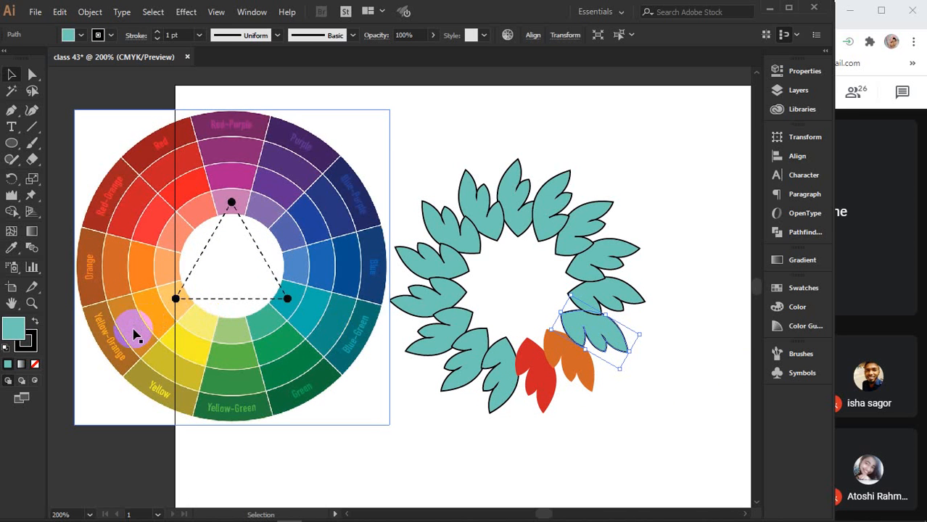
key(ctrl+z)
key(ctrl+z)
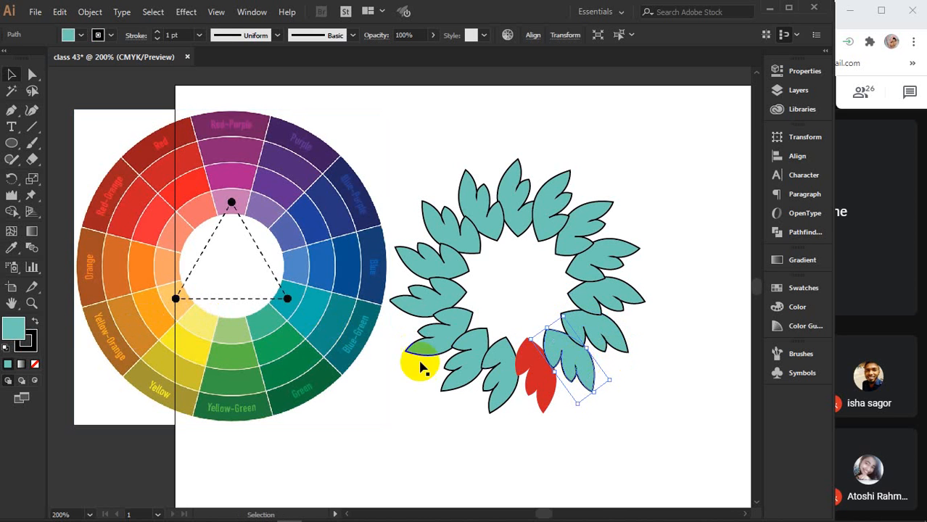
- Fill the petal right of the red one with the wheel's bright orange, and select the next petal around the ring
key(i)
click(144, 268)
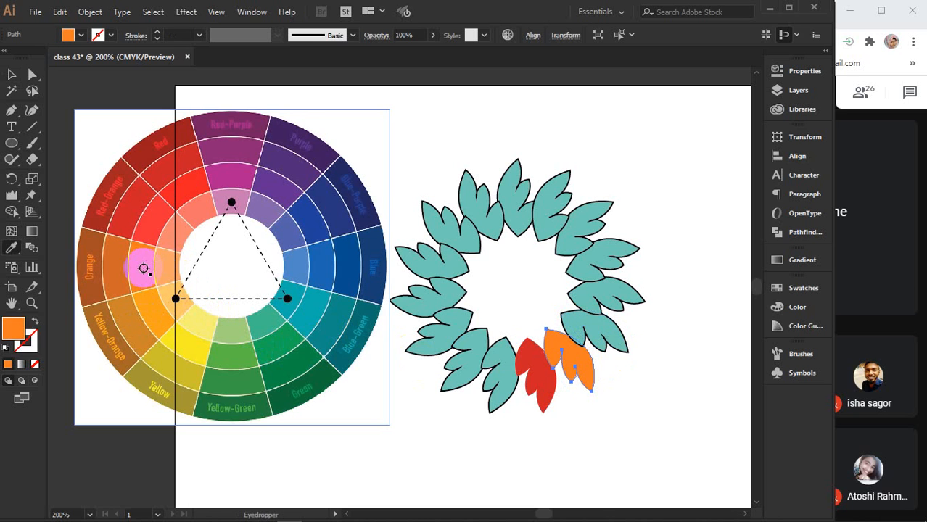
key(v)
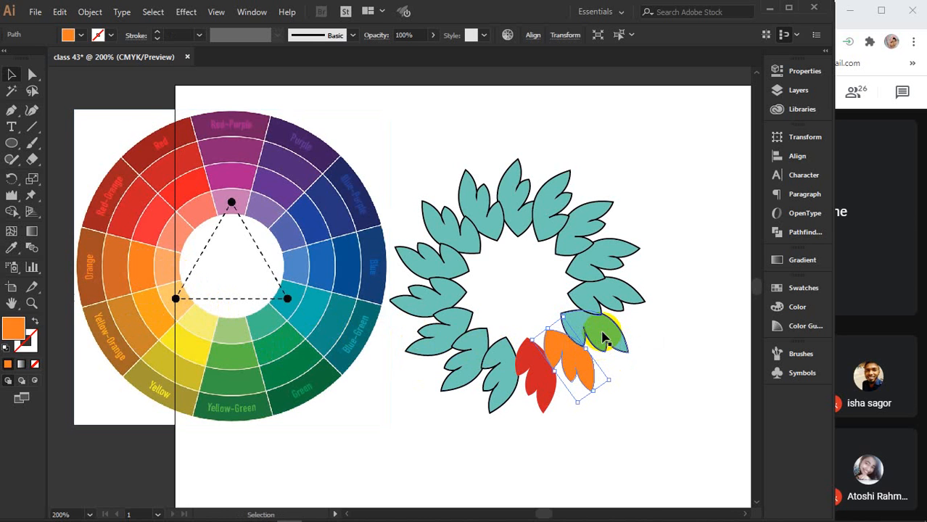
click(602, 336)
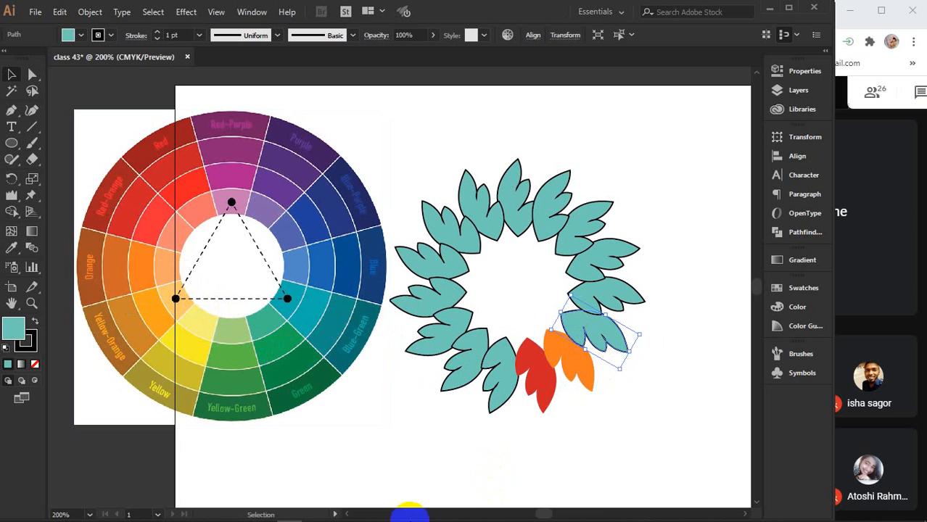
- Switch to the Chrome browser and examine the numbered palettes further down the Canva page, through Dark & Earthy to Cool Blues
mouse_move(365, 513)
click(458, 472)
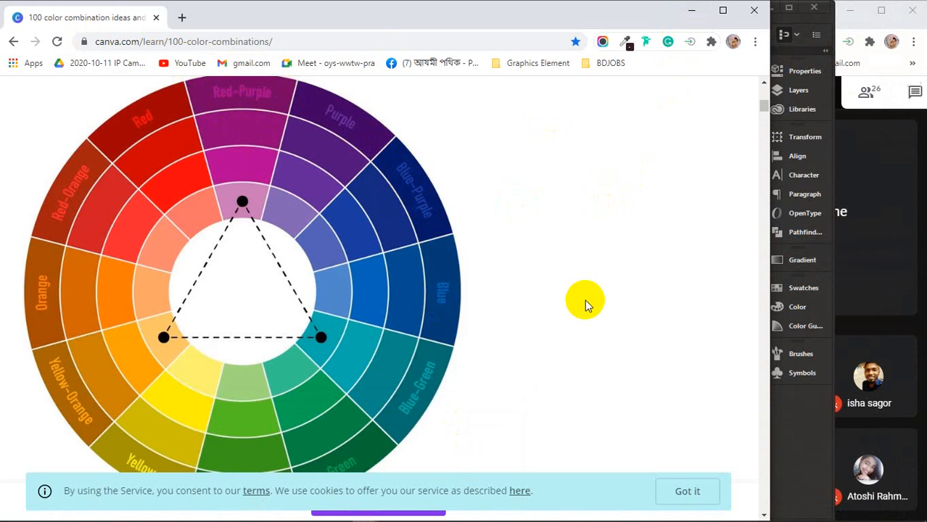
scroll(584, 300, down, 5)
scroll(585, 301, down, 15)
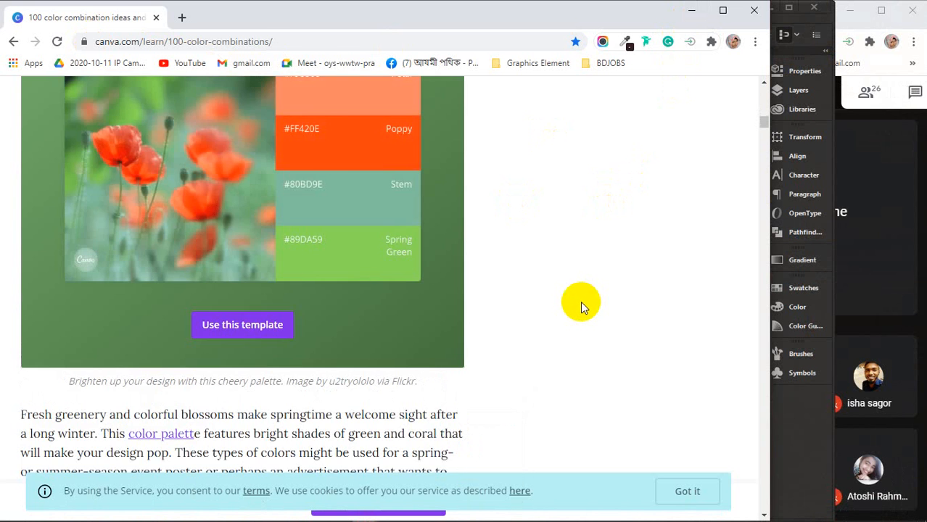
scroll(390, 278, up, 3)
scroll(562, 289, down, 10)
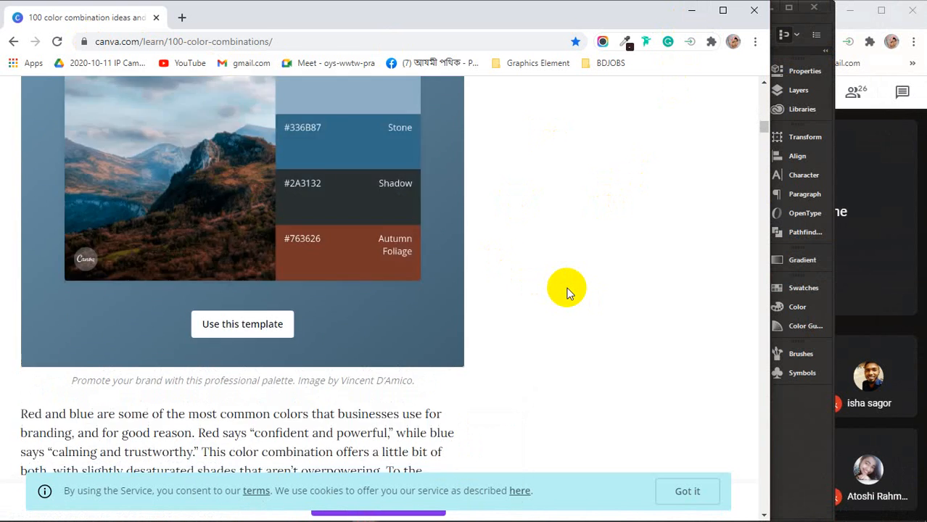
scroll(569, 292, down, 4)
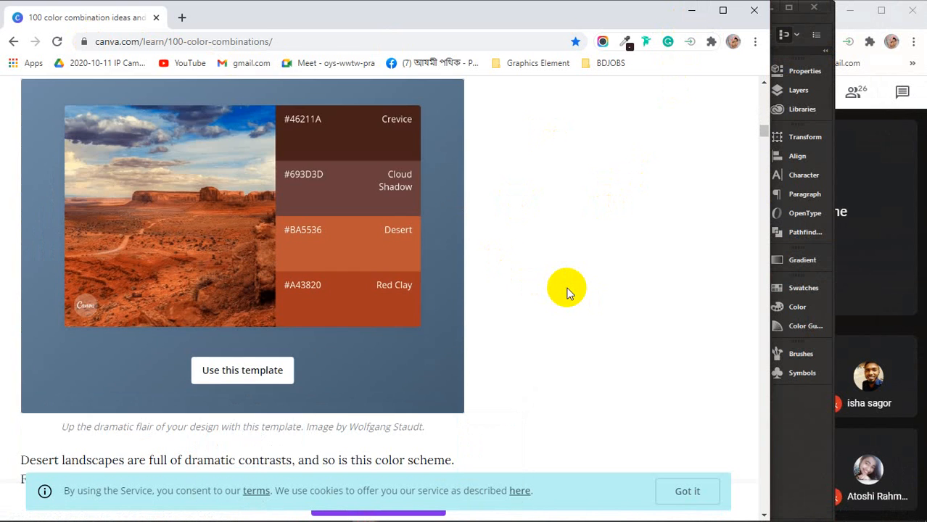
scroll(568, 292, up, 2)
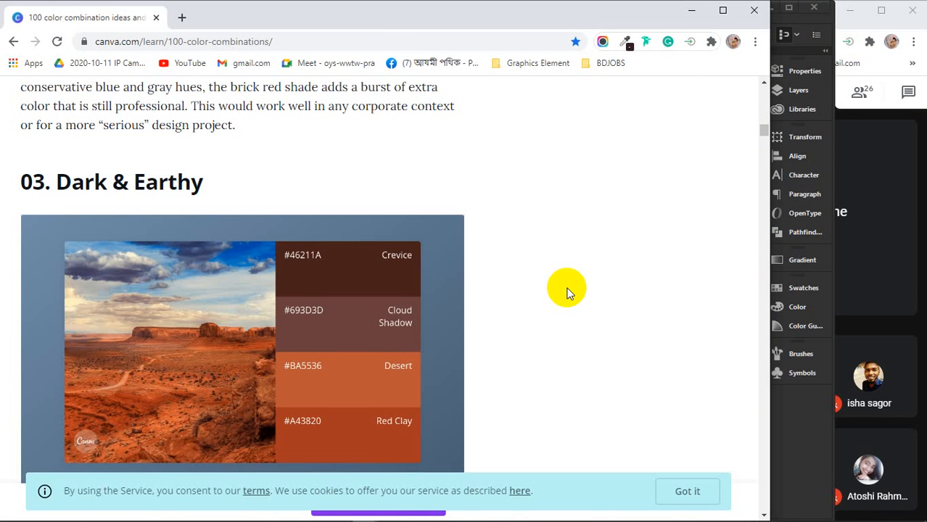
scroll(568, 292, down, 1)
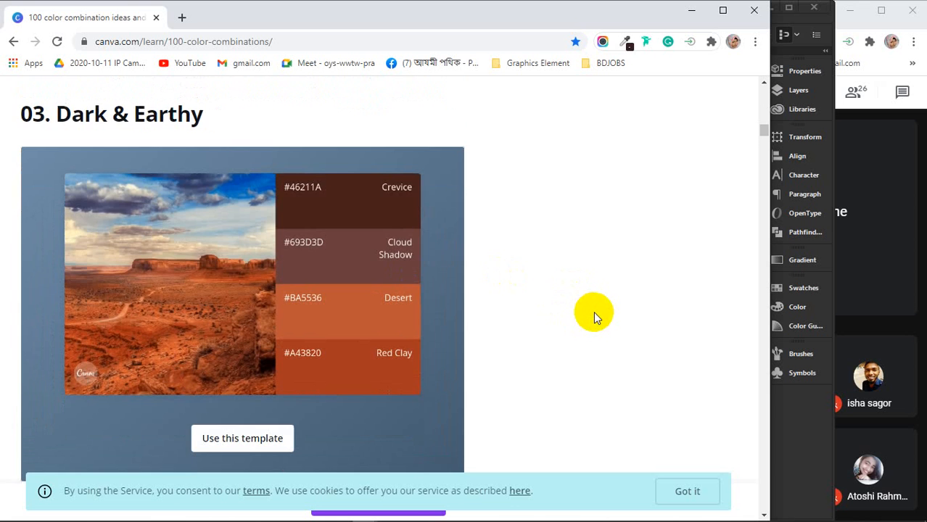
scroll(594, 312, down, 3)
scroll(609, 330, down, 3)
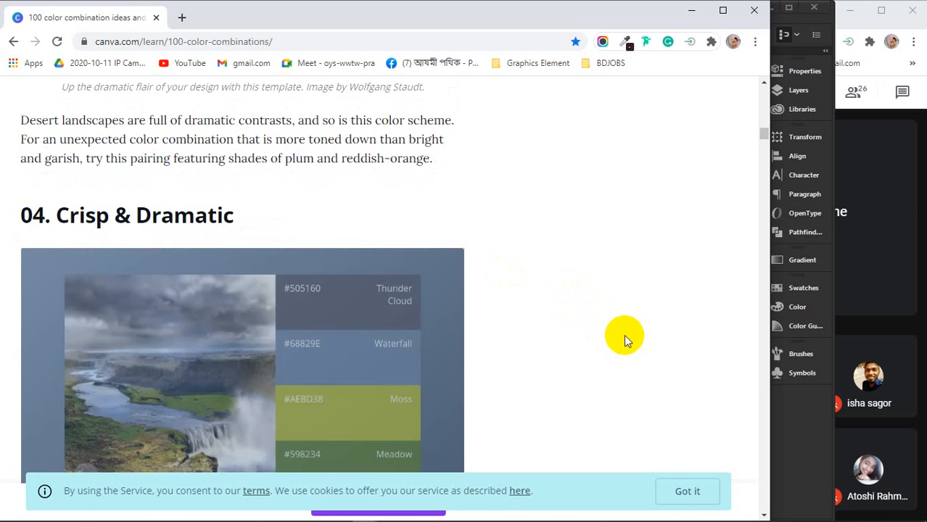
scroll(602, 334, down, 3)
scroll(544, 365, down, 2)
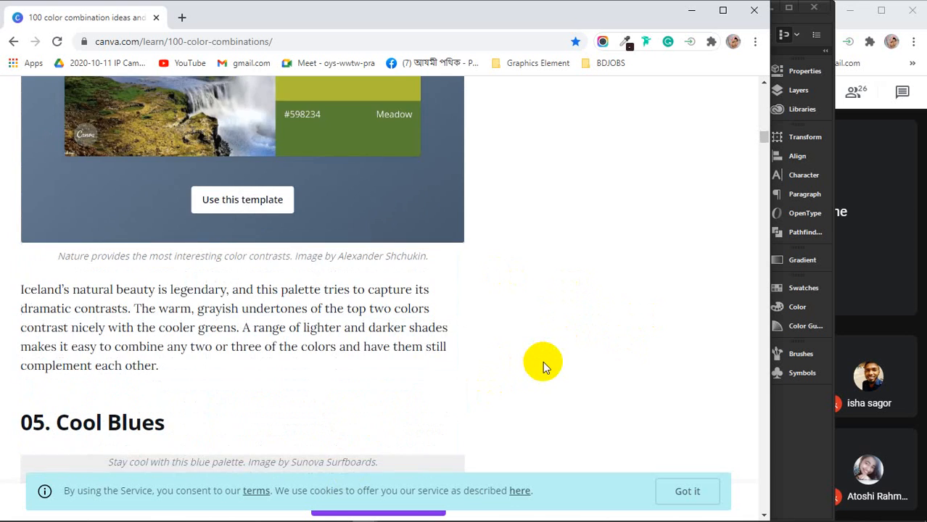
scroll(543, 361, down, 4)
scroll(325, 327, up, 1)
scroll(534, 321, down, 3)
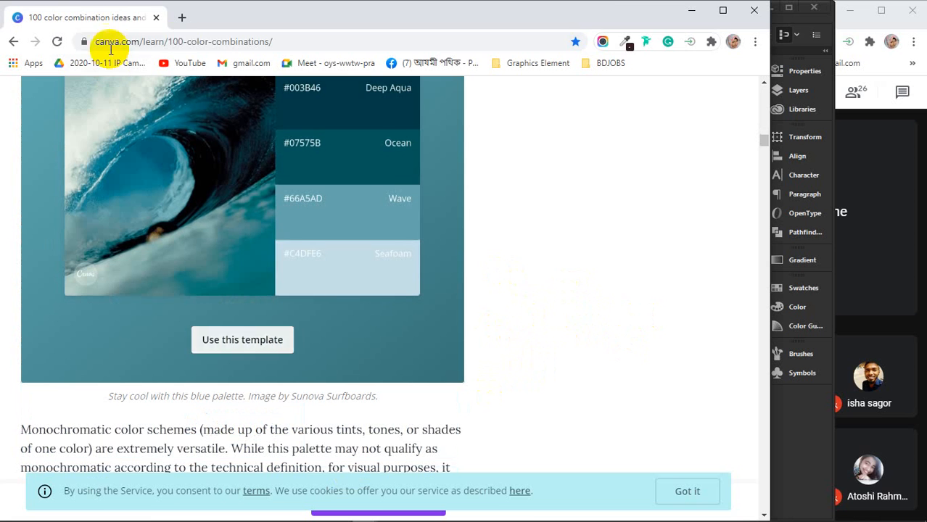
- Examine the bookmarked Visme article on 50 beautiful colour combinations down to Sunset Over a Swamp, dismiss the notification request, and return to Illustrator
click(523, 64)
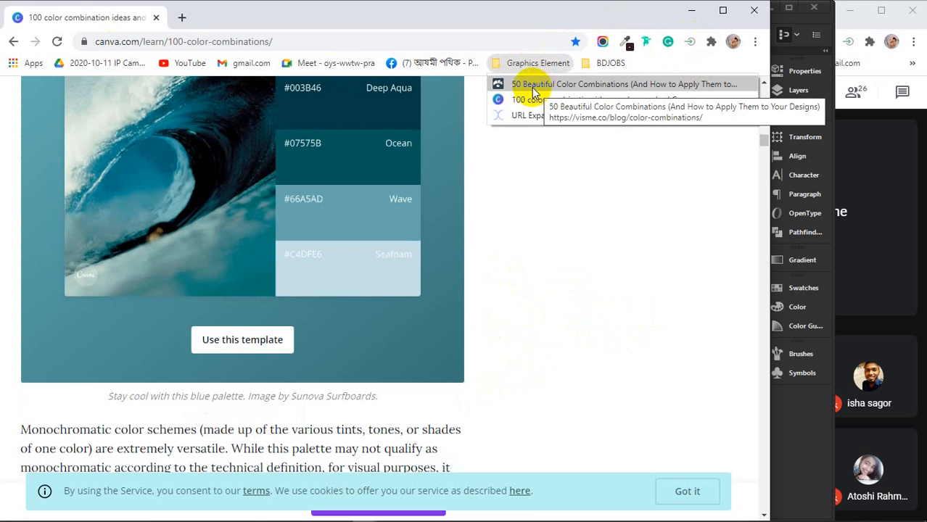
click(532, 87)
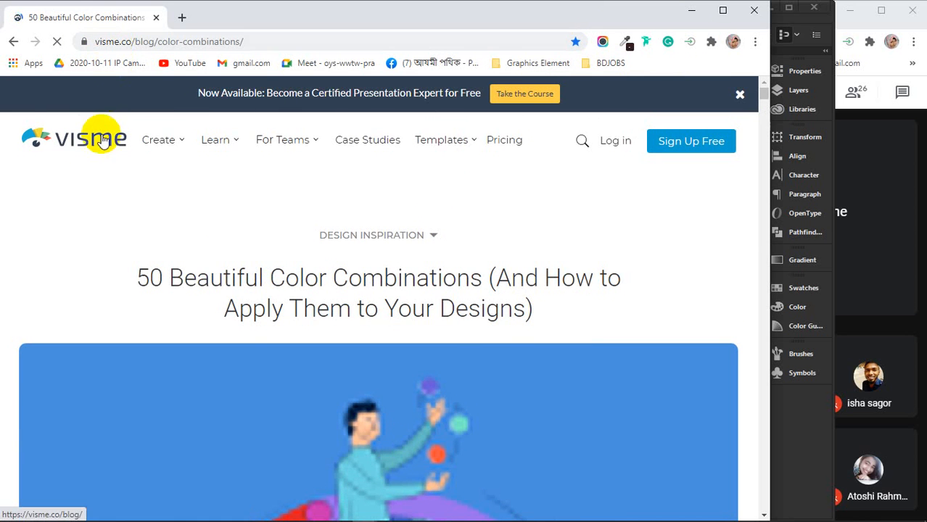
scroll(307, 283, down, 4)
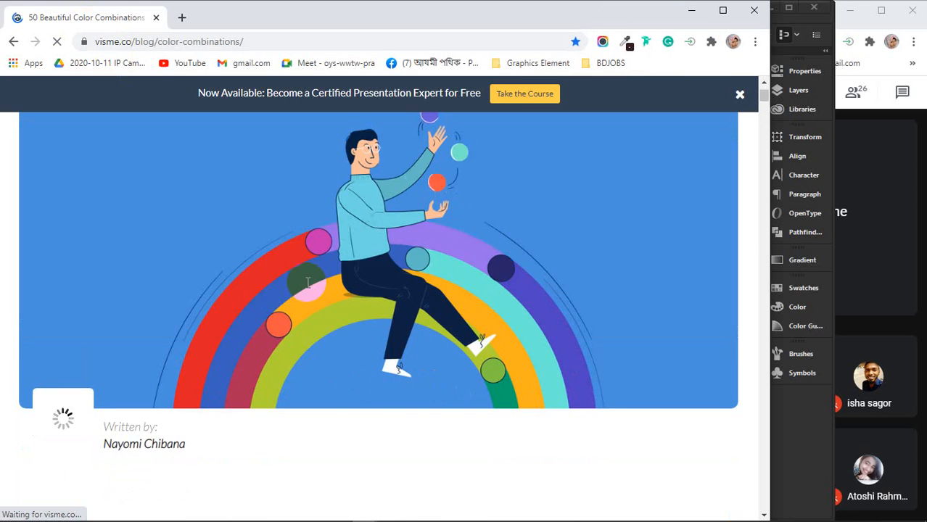
scroll(308, 283, down, 6)
scroll(308, 283, up, 3)
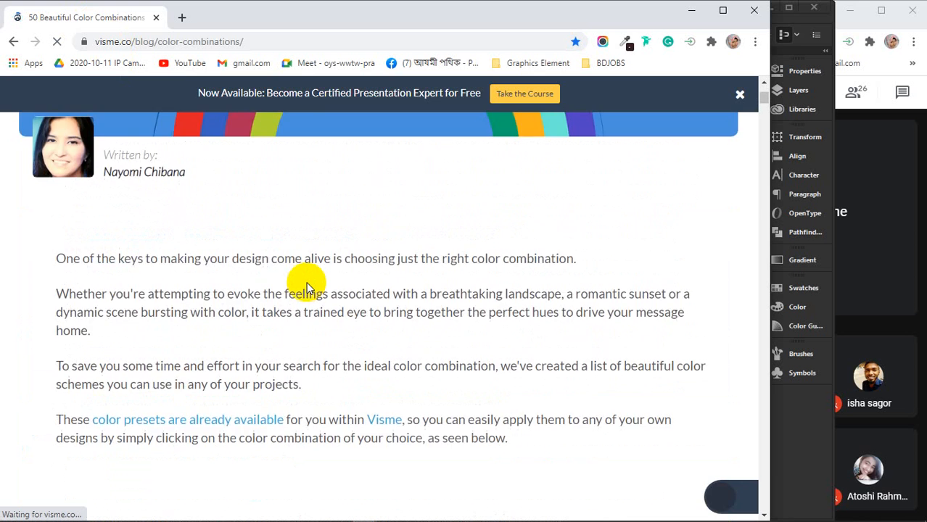
scroll(307, 288, up, 5)
scroll(308, 284, down, 10)
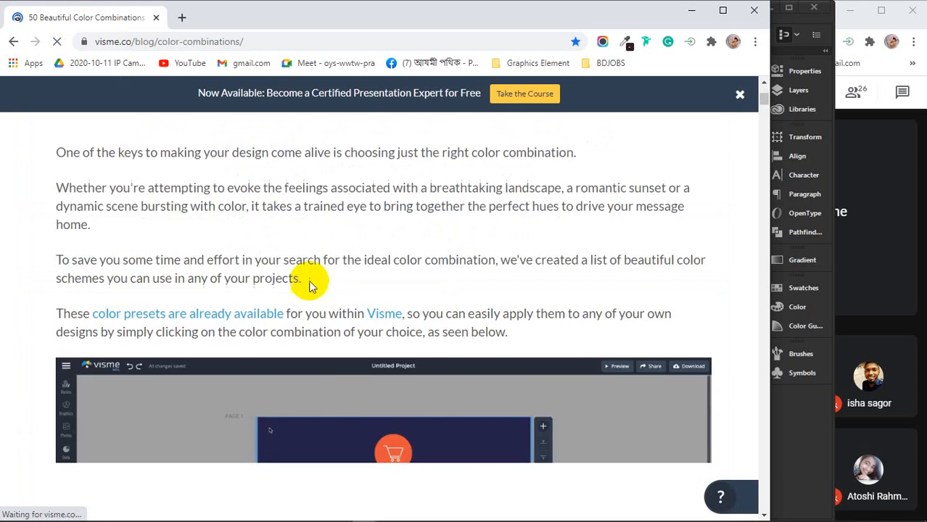
scroll(309, 284, down, 5)
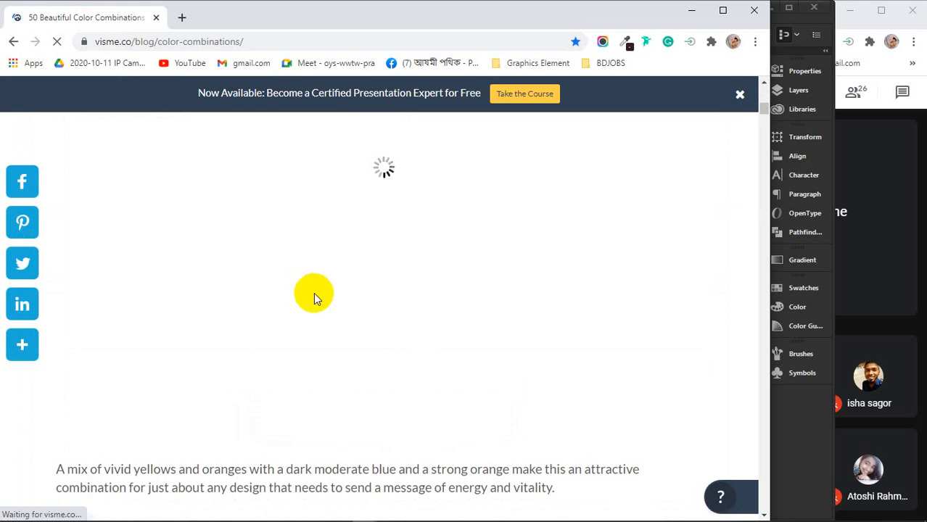
scroll(359, 305, down, 6)
scroll(359, 304, down, 8)
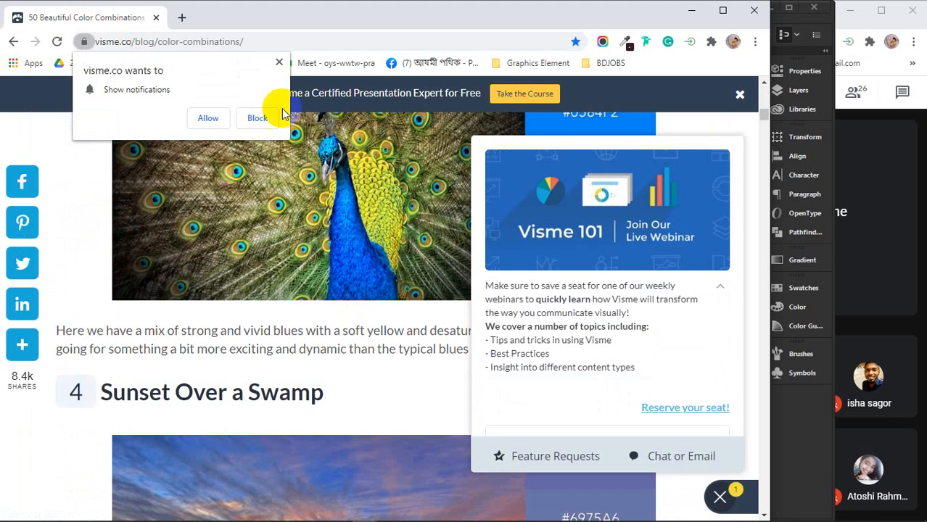
click(278, 61)
click(690, 9)
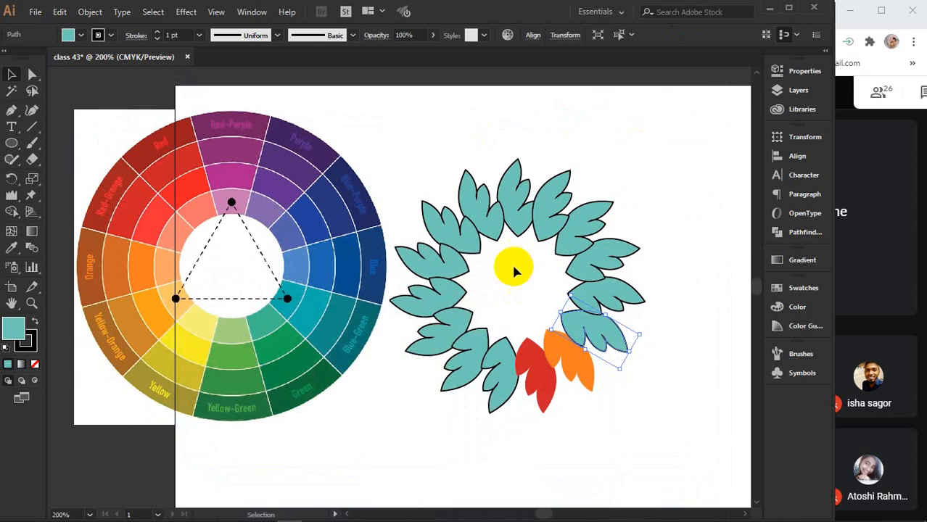
- Fill the next two petals counter-clockwise from the bright orange one with the wheel's bright yellow-orange and bright yellow, using the Eyedropper
drag(607, 338, 206, 343)
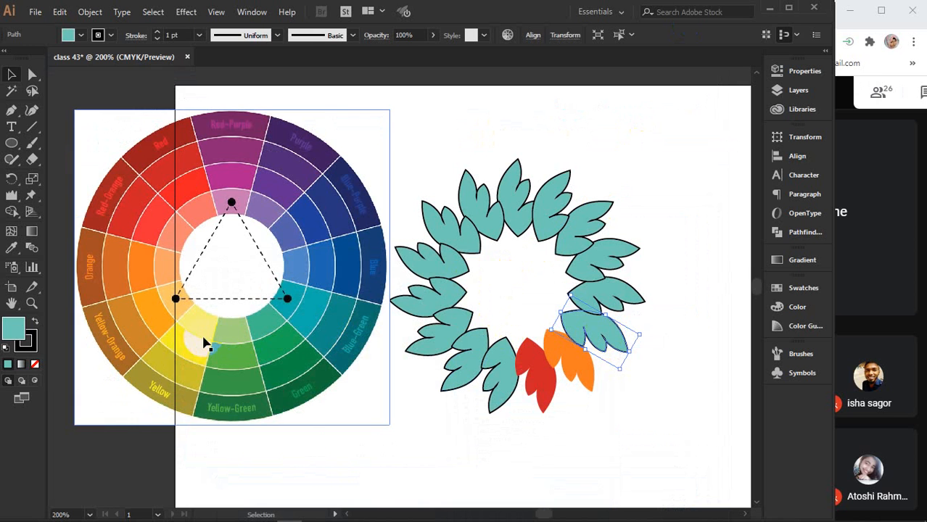
key(i)
click(157, 319)
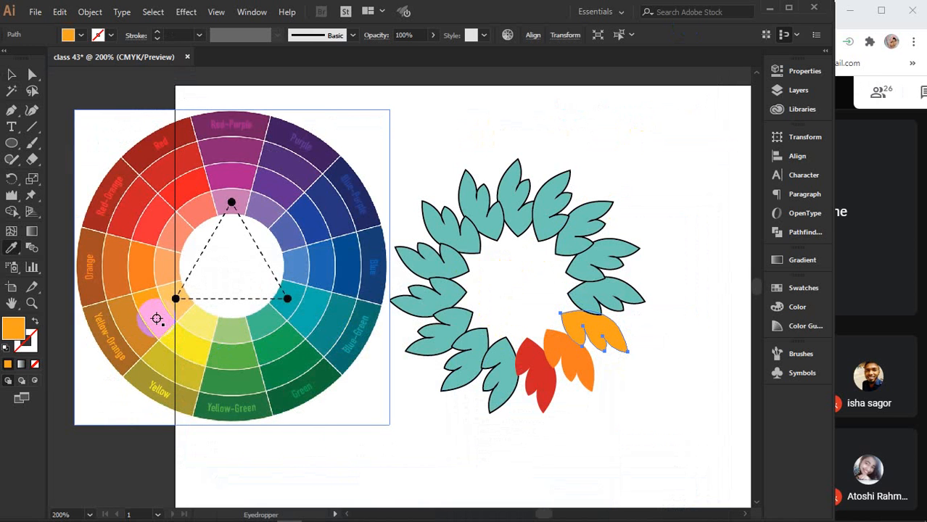
ctrl+click(605, 291)
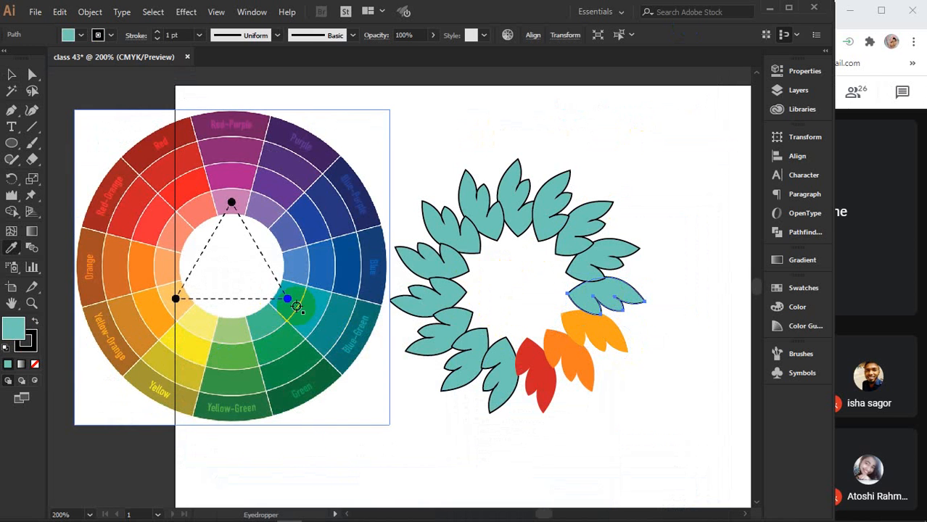
click(185, 354)
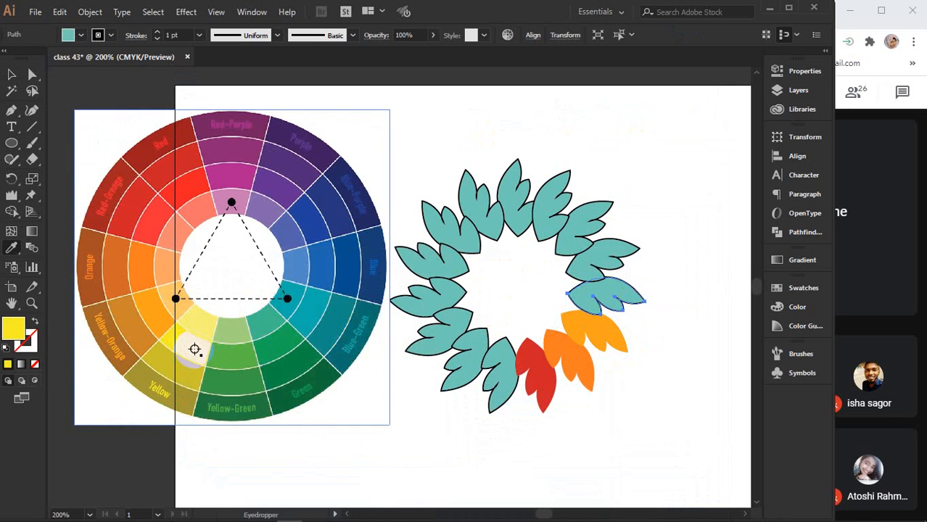
- Fill the two petals above the yellow one with the wheel's mid yellow-green and green
ctrl+click(610, 261)
click(234, 361)
ctrl+click(586, 218)
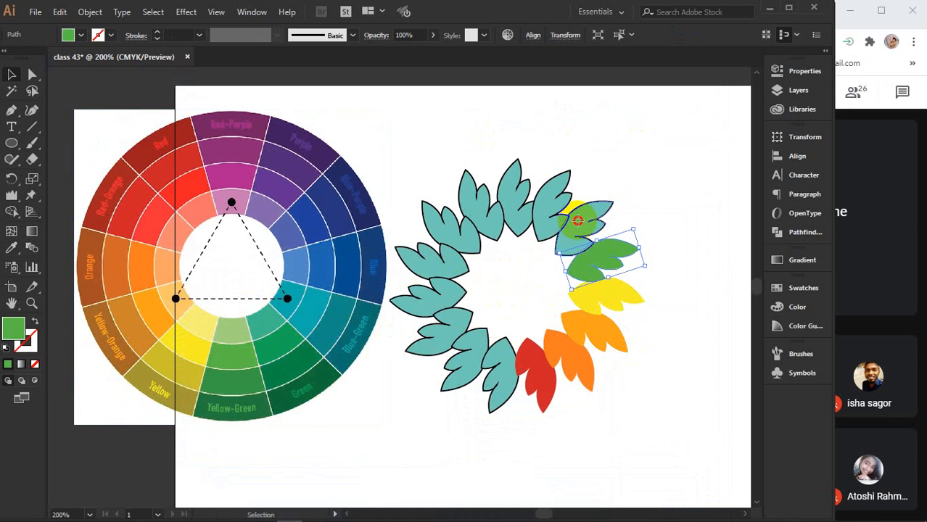
click(271, 331)
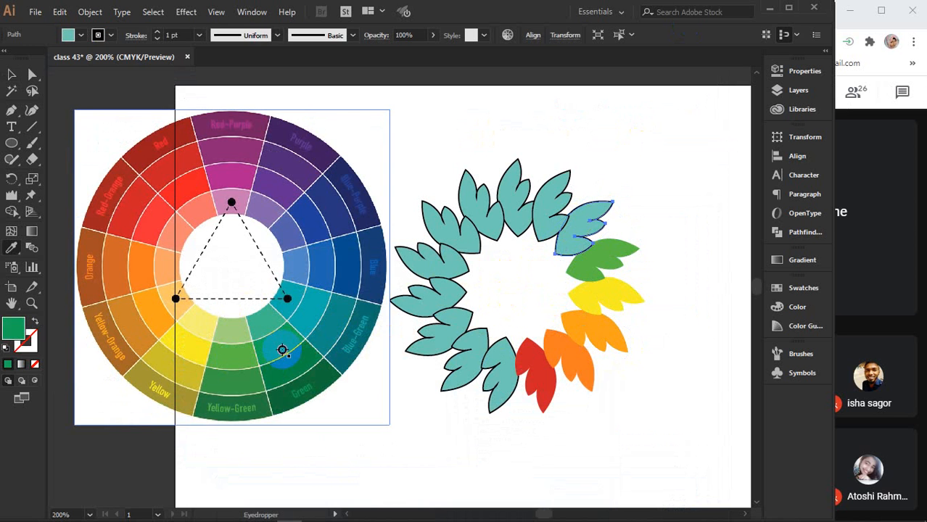
- Fill the next three petals across the top of the ring with the wheel's bright blue-green, blue and blue-purple
ctrl+click(541, 195)
click(306, 312)
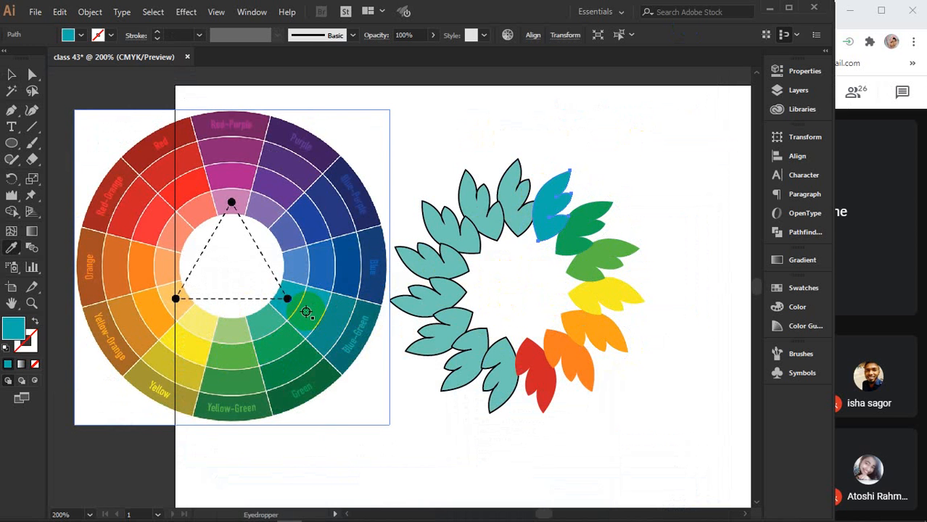
ctrl+click(517, 180)
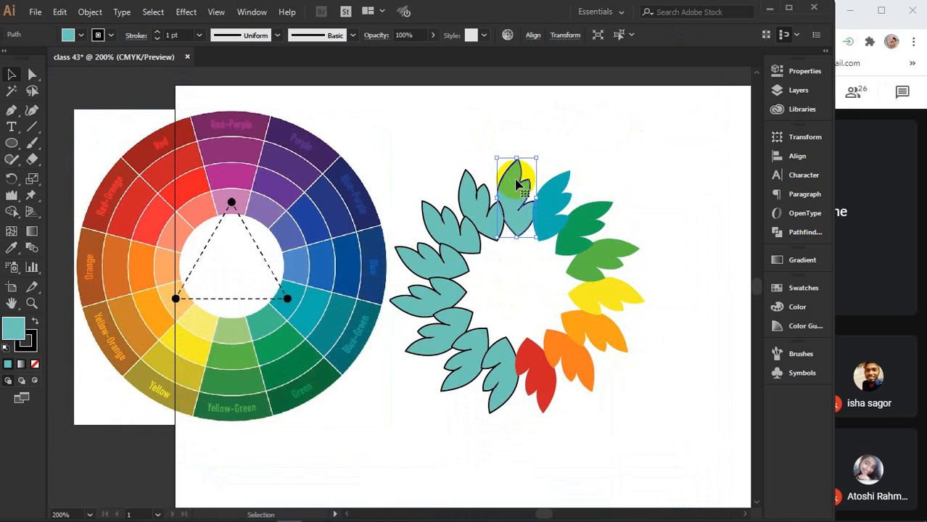
click(325, 283)
ctrl+click(476, 195)
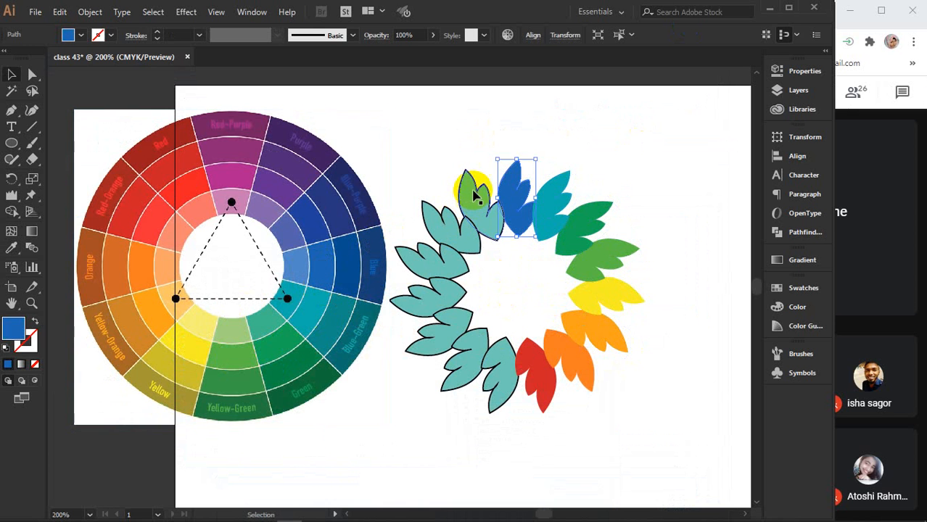
click(300, 227)
- Fill the next two petals on the ring's upper left with the wheel's bright purple and red-purple
key(v)
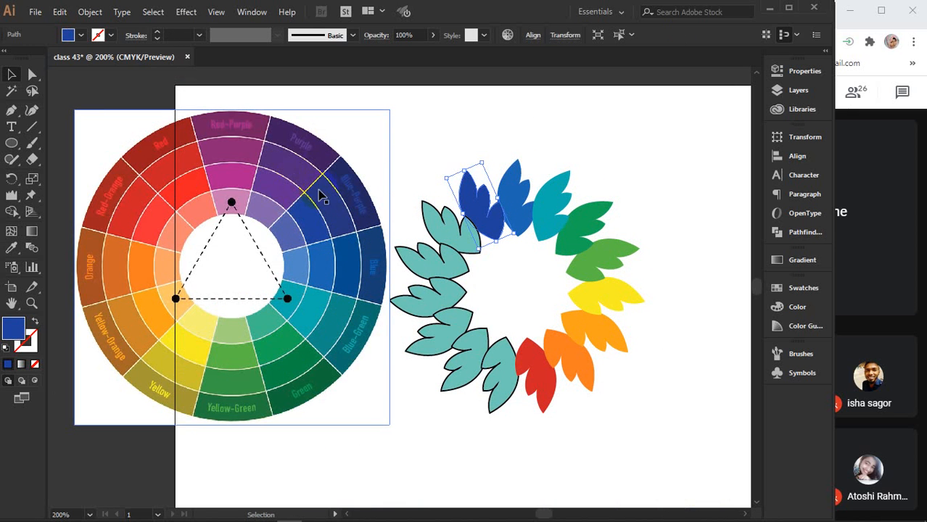
click(439, 225)
key(i)
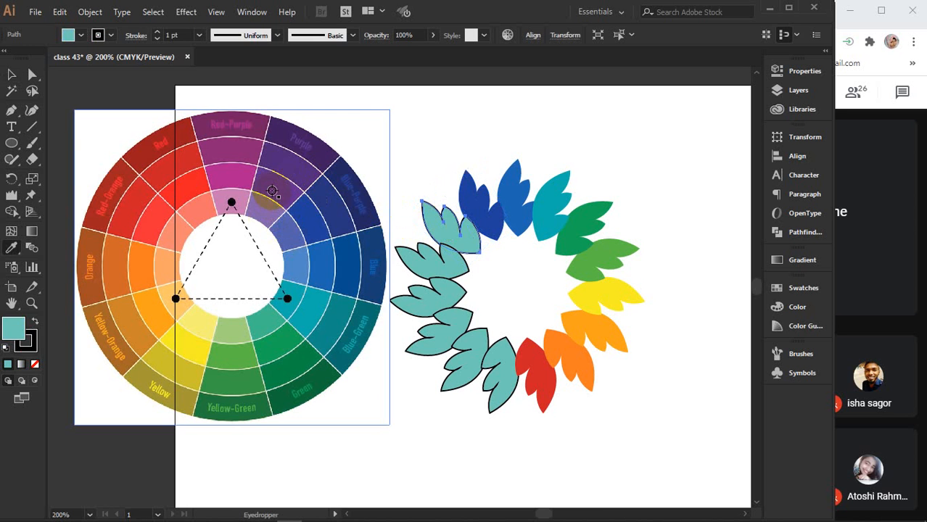
click(272, 191)
key(v)
click(415, 257)
key(i)
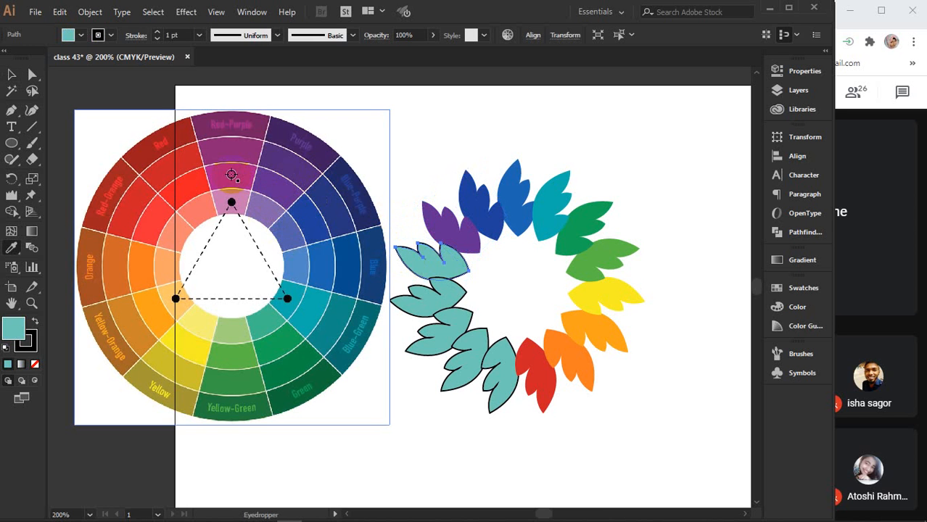
click(231, 175)
- Fill the petal below the magenta one with the dark red from the wheel's outer band
key(v)
click(427, 293)
key(i)
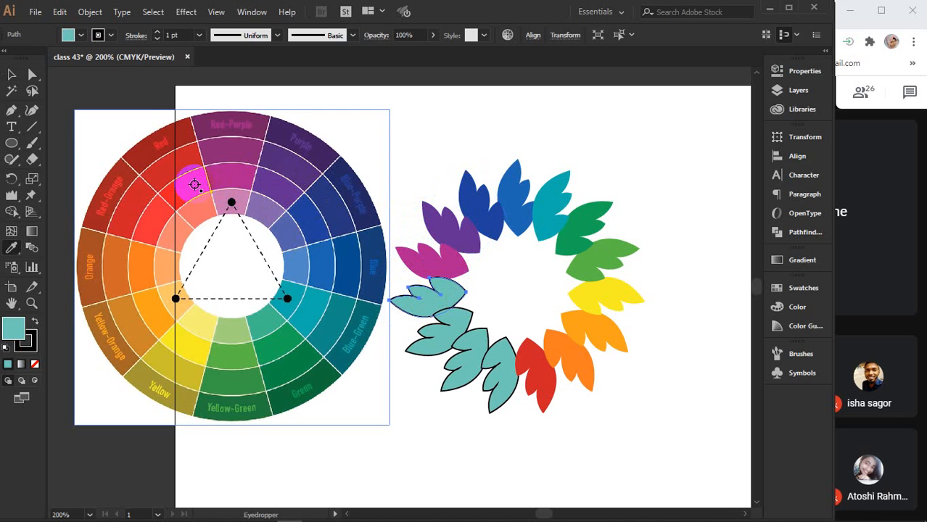
click(184, 134)
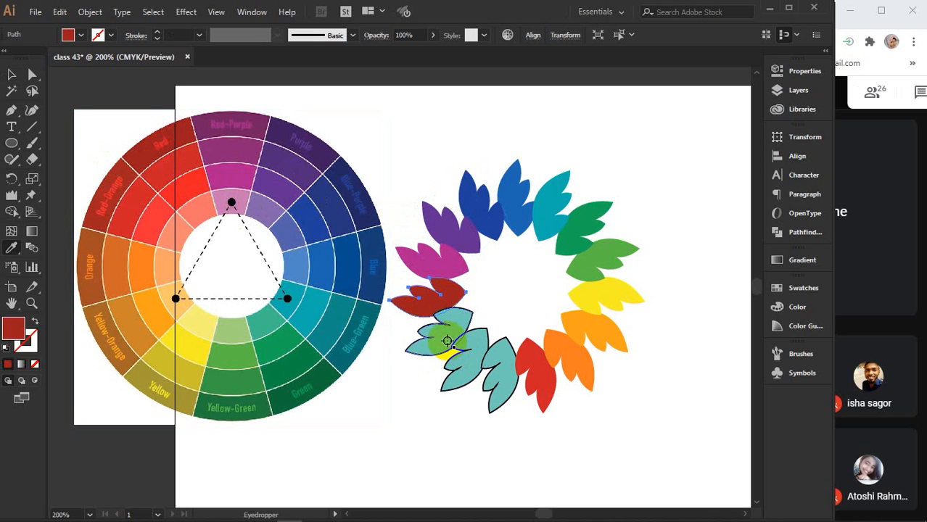
- Try dark yellow-orange shades on the petal below the dark red one, and fill it with the wheel's outer dark yellow
ctrl+click(444, 336)
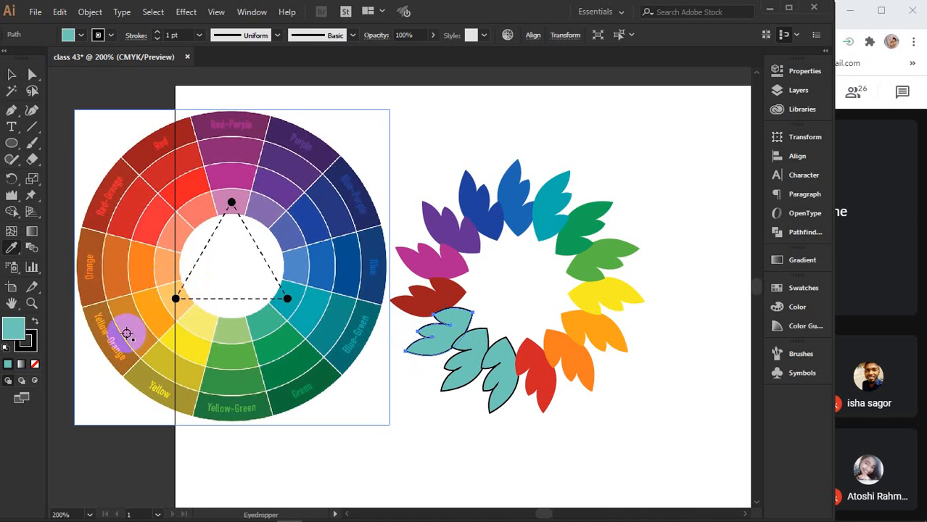
click(96, 317)
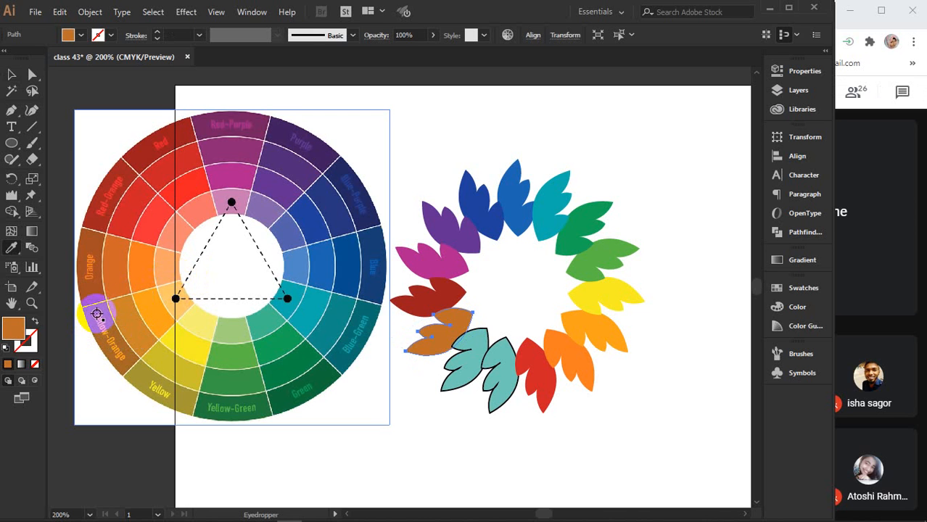
click(93, 313)
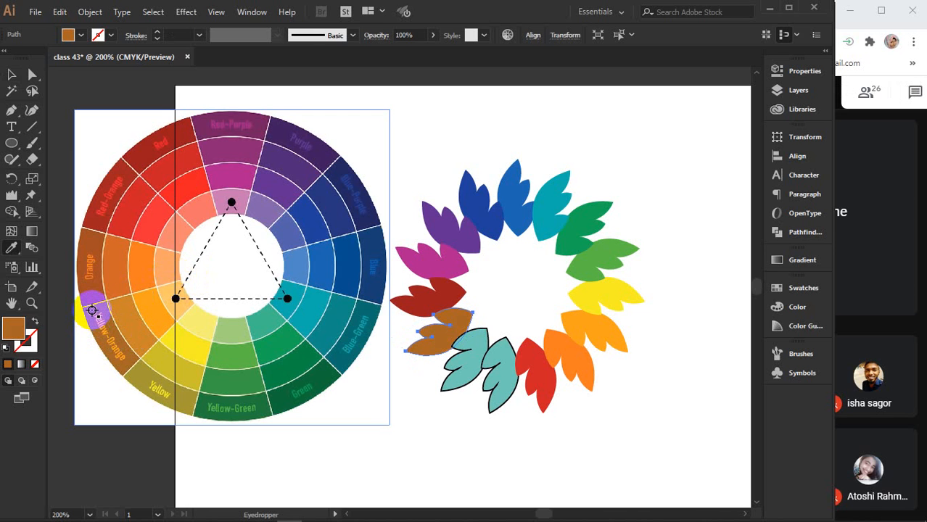
click(138, 374)
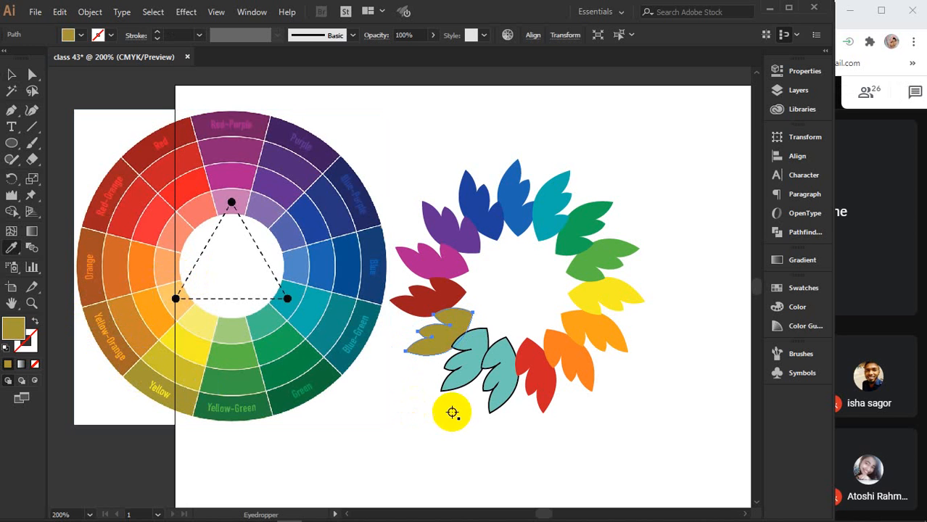
- Fill the last two teal petals with the dark green and dark blue-purple from the wheel's outer band
key(v)
click(449, 385)
key(i)
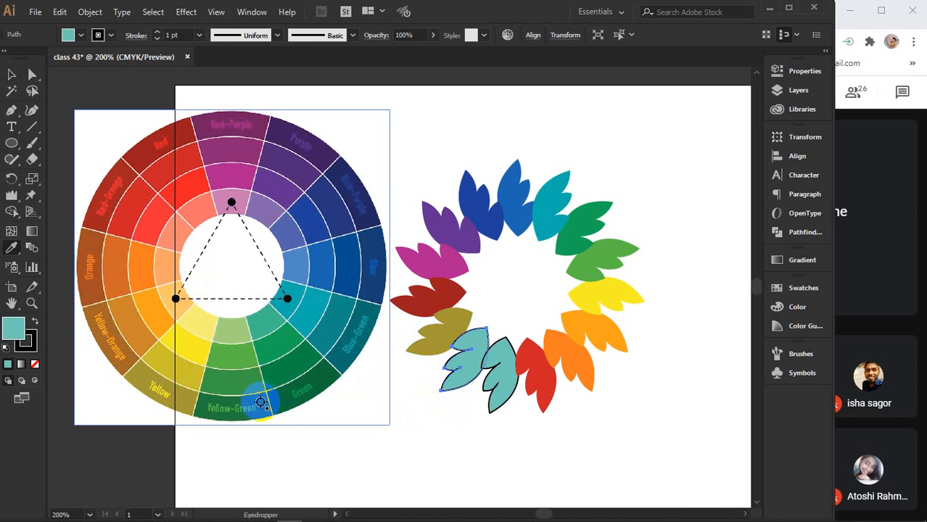
click(280, 396)
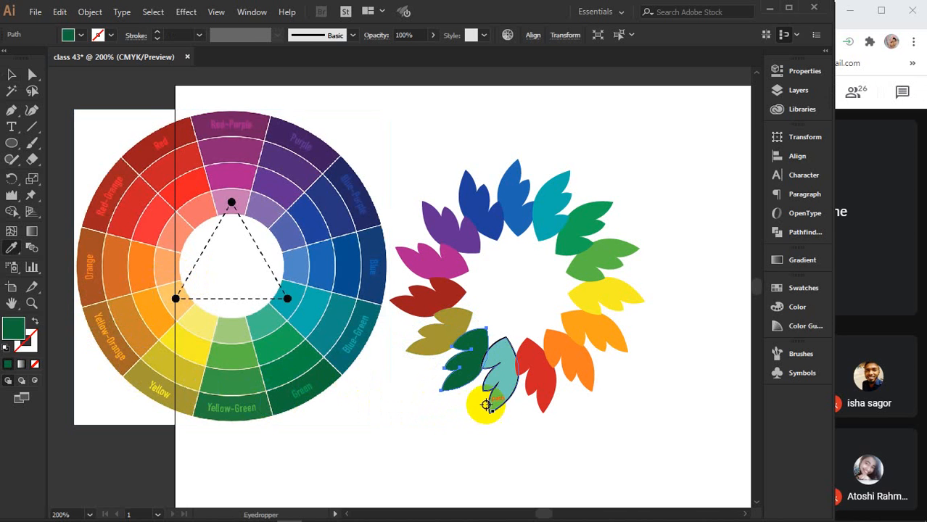
key(v)
click(511, 398)
key(i)
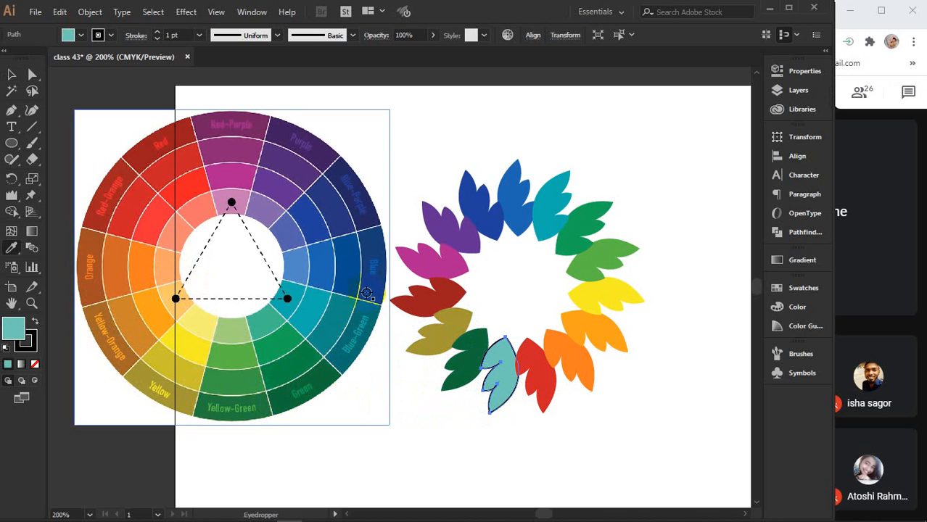
click(337, 176)
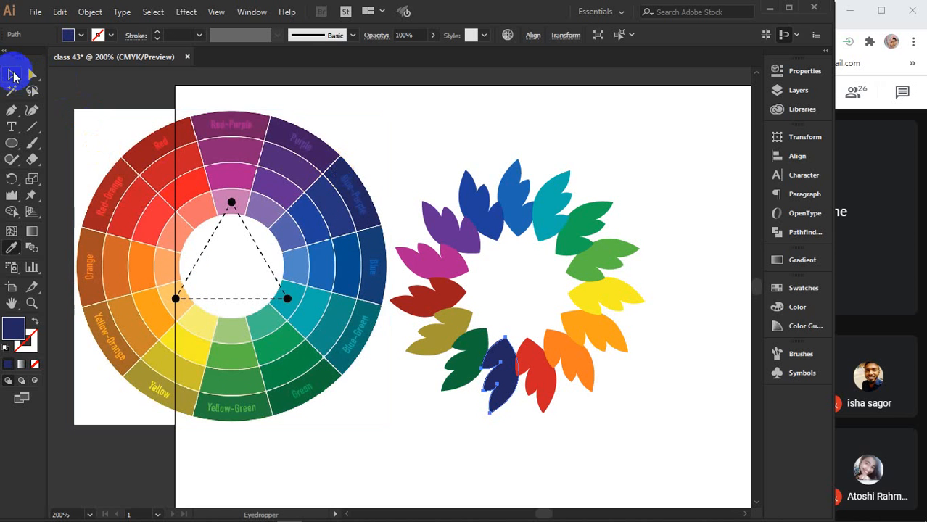
- Delete the colour wheel image from the document
click(11, 74)
click(243, 122)
key(Delete)
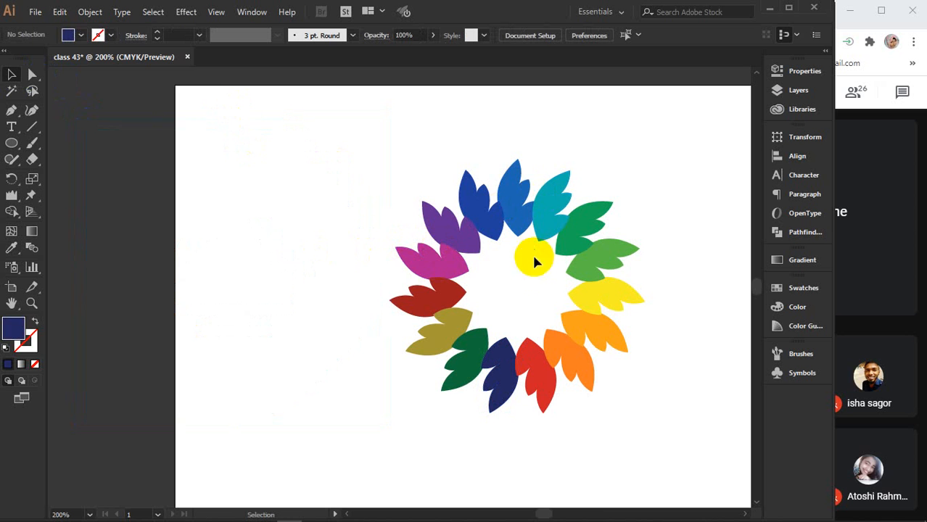
- Select the whole ring of coloured petals and move it off the artboard to its right side
scroll(547, 311, up, 1)
drag(551, 311, 489, 287)
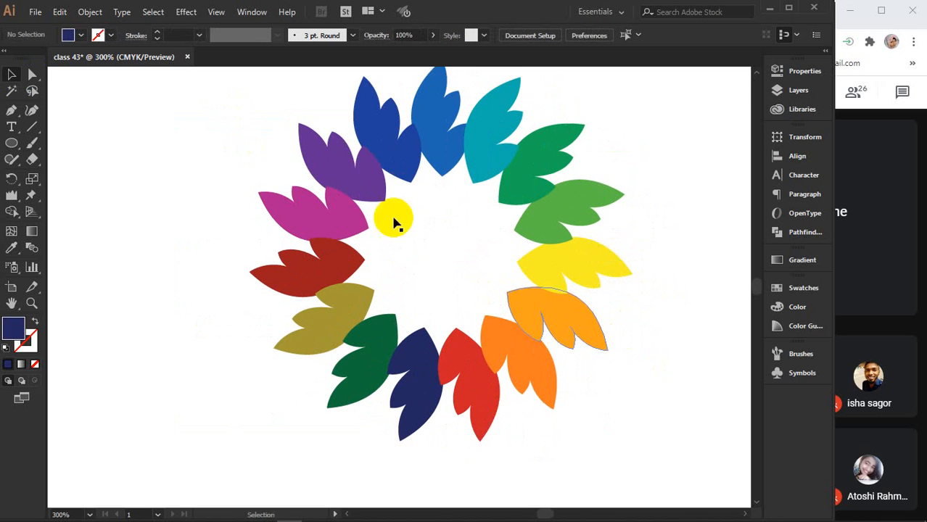
click(251, 103)
drag(251, 104, 439, 357)
scroll(573, 397, down, 4)
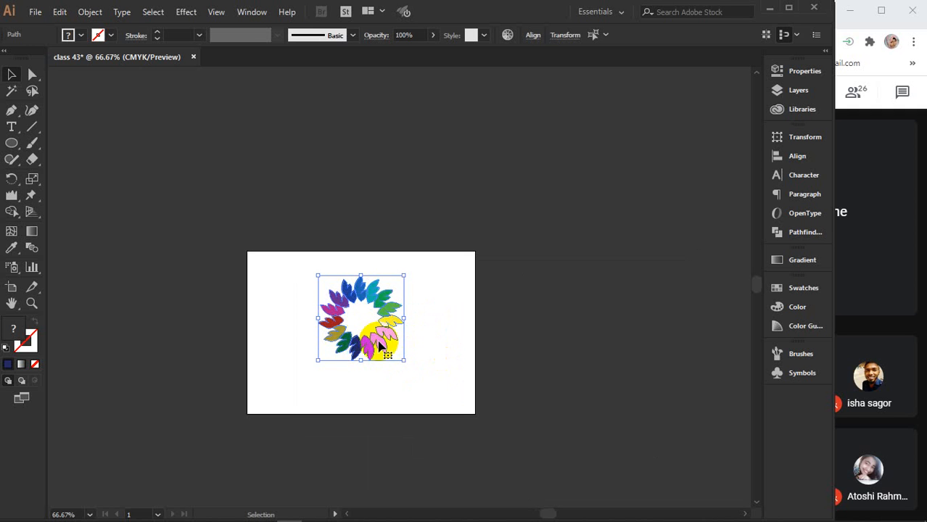
drag(383, 347, 591, 348)
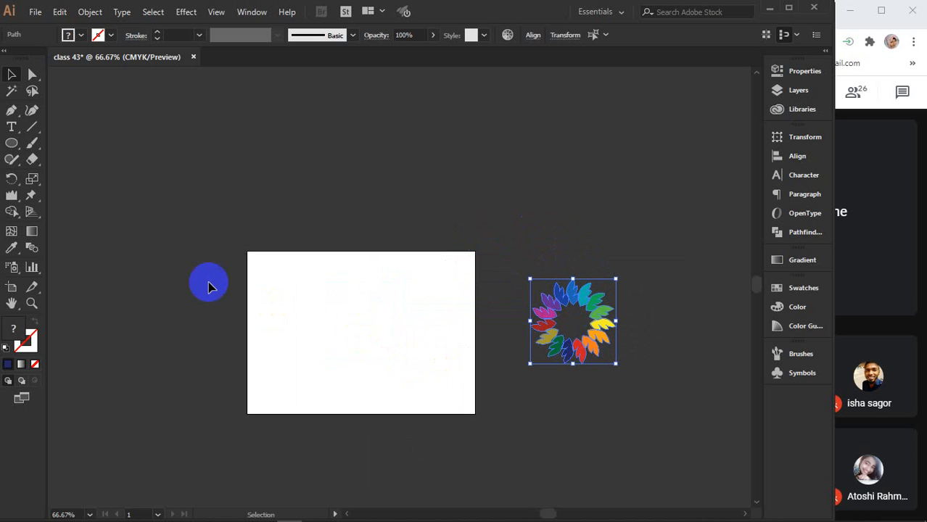
- Draw a rectangle covering the whole artboard and fill it with black, 000000
drag(13, 145, 46, 140)
drag(248, 251, 472, 414)
double_click(15, 329)
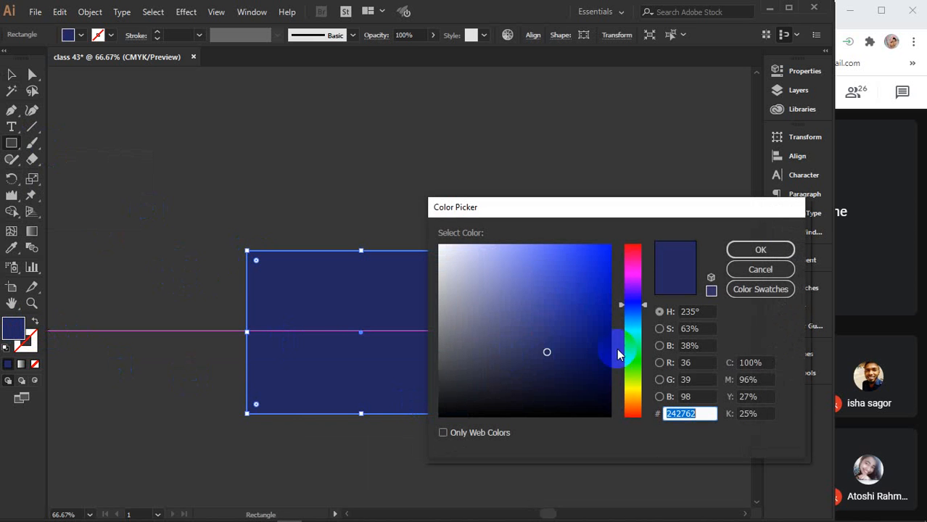
drag(613, 363, 621, 421)
click(746, 257)
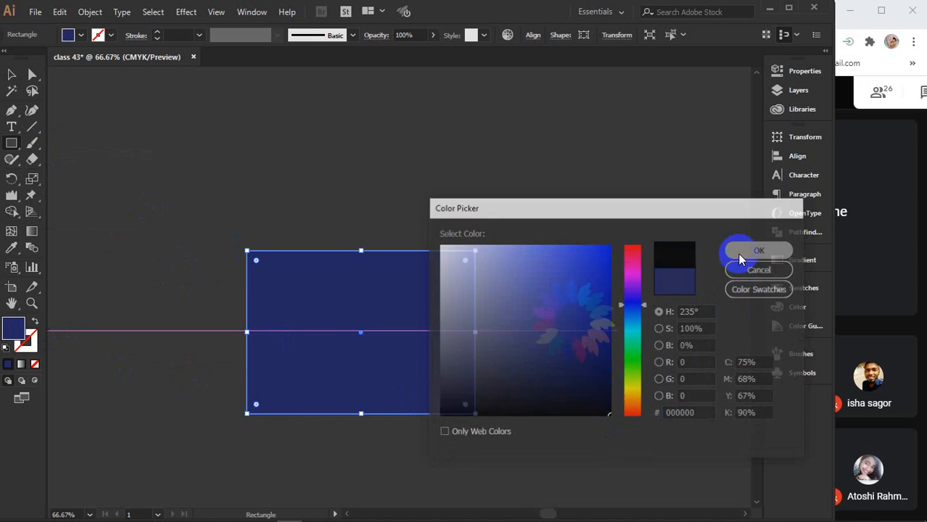
click(332, 314)
key(ctrl+shift+a)
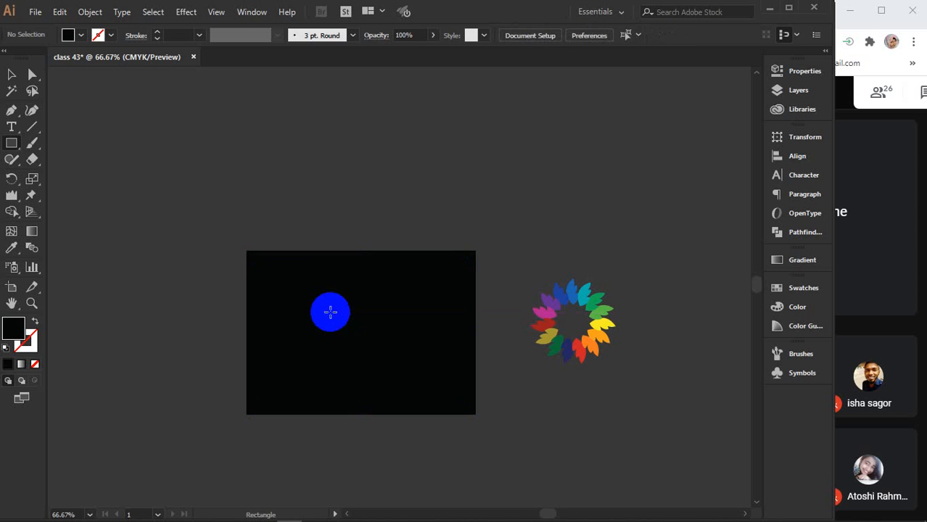
- Move the whole petal ring onto the middle of the black rectangle and bring it to the front
click(11, 75)
drag(505, 246, 610, 385)
mouse_move(613, 341)
mouse_down()
mouse_move(553, 331)
mouse_move(397, 338)
mouse_move(394, 347)
mouse_up()
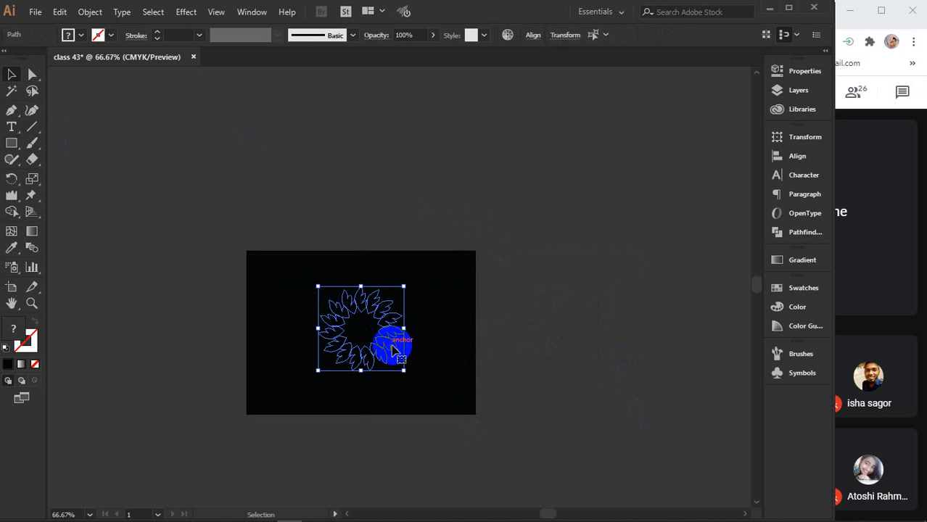
click(367, 345)
right_click(370, 348)
mouse_move(410, 272)
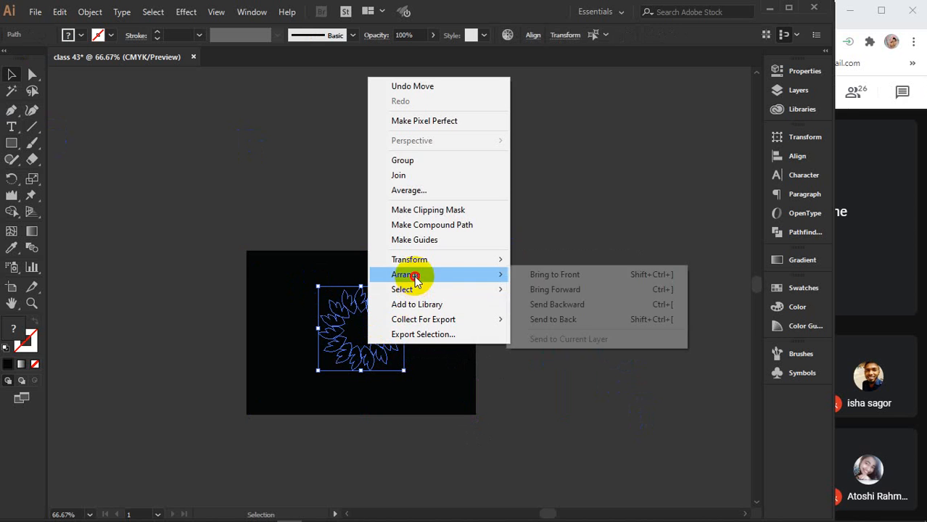
click(530, 274)
- Apply a white stroke to all petals of the ring and deselect them
scroll(378, 328, up, 3)
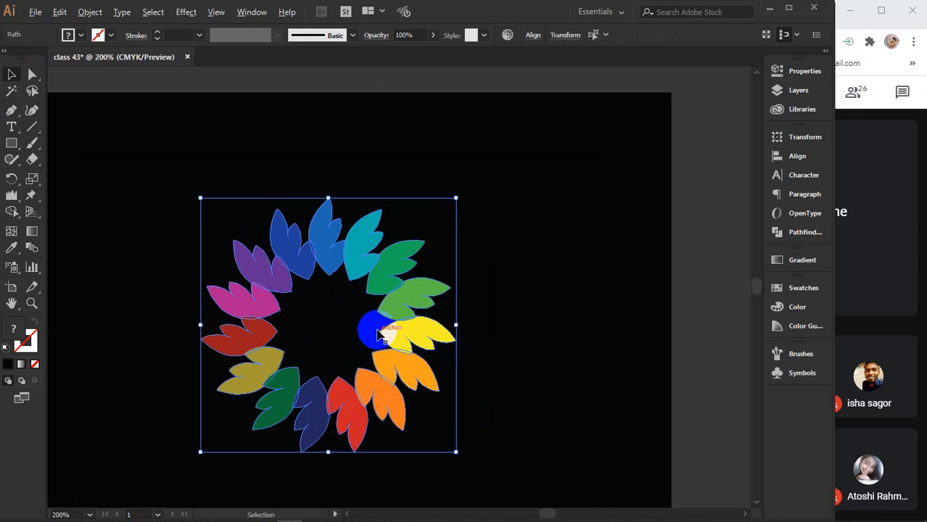
drag(372, 327, 459, 311)
click(27, 337)
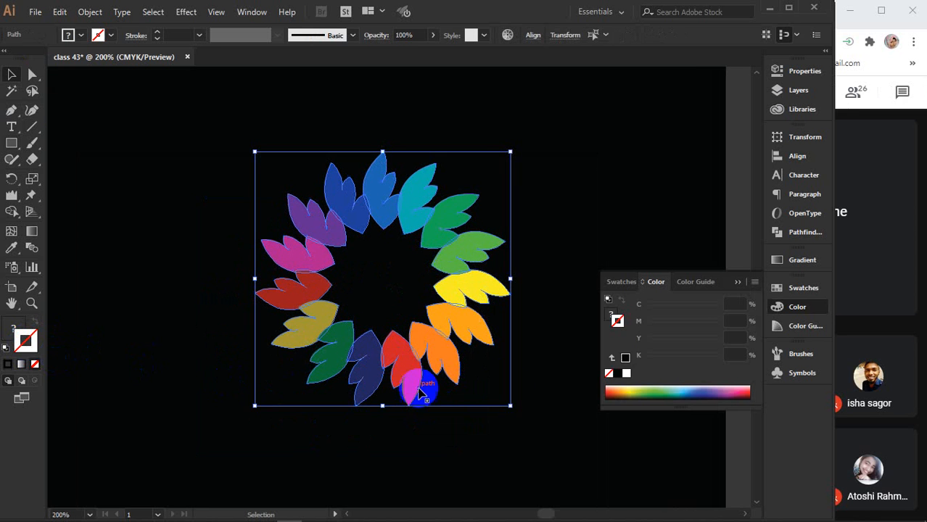
click(630, 373)
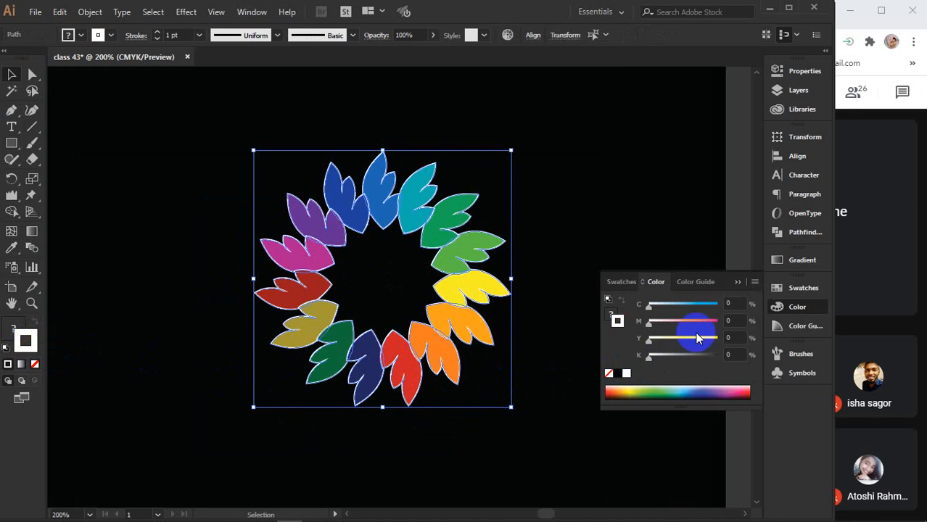
click(736, 283)
click(610, 228)
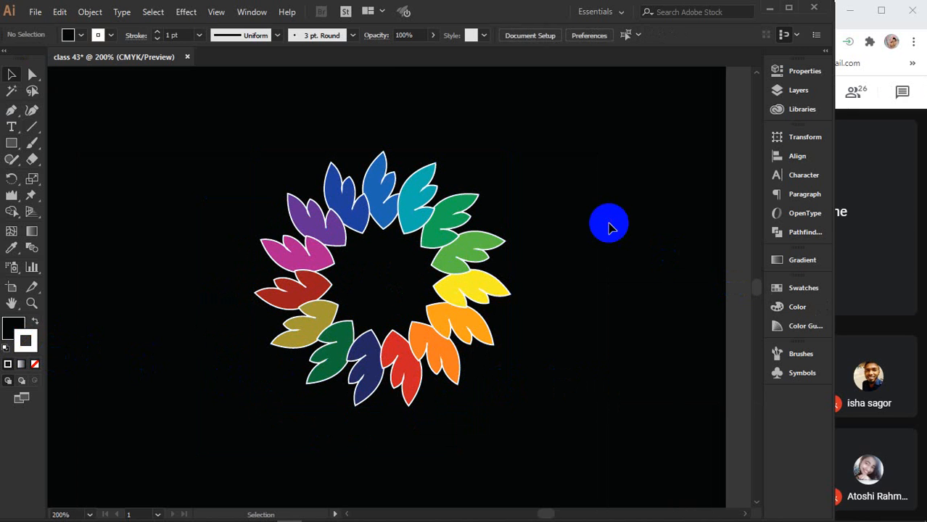
- Reduce the stroke weight of all petals in the ring to 0.25 pt
scroll(395, 275, up, 1)
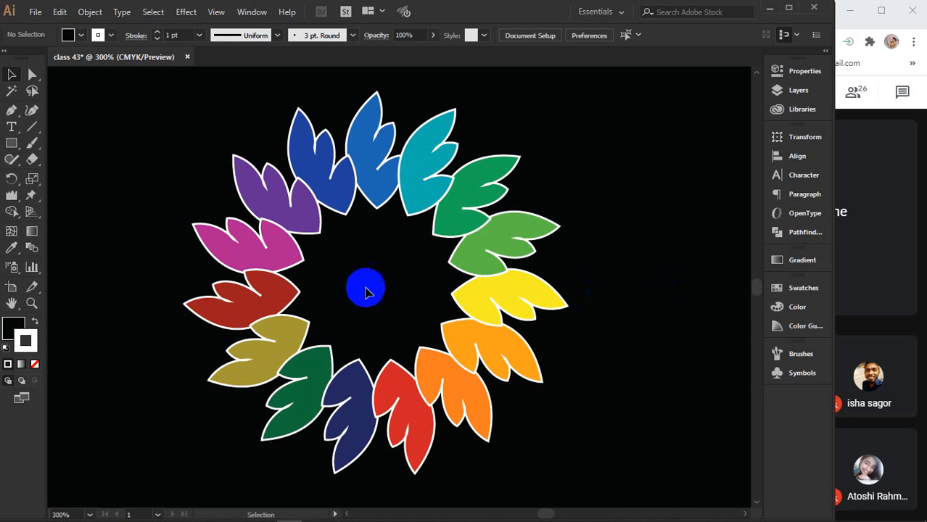
drag(145, 129, 573, 461)
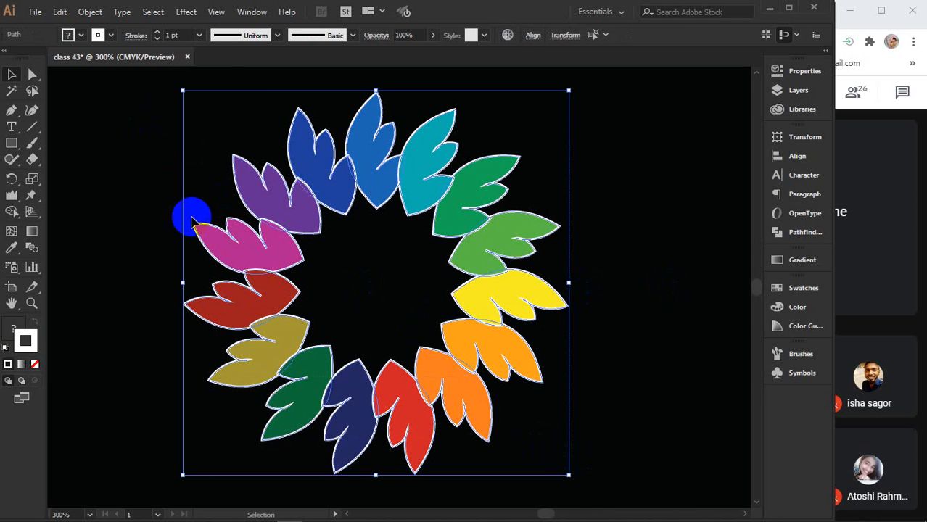
click(177, 35)
key(Down)
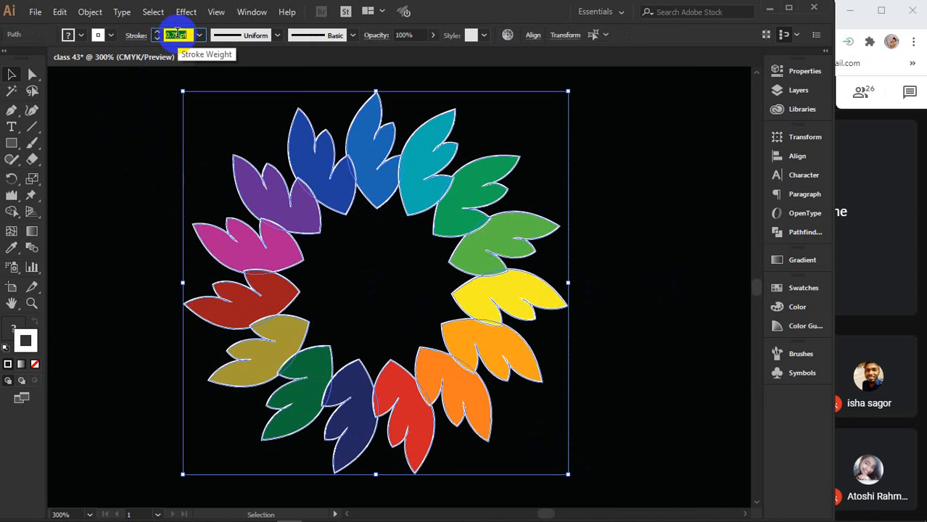
key(Down)
key(Down)
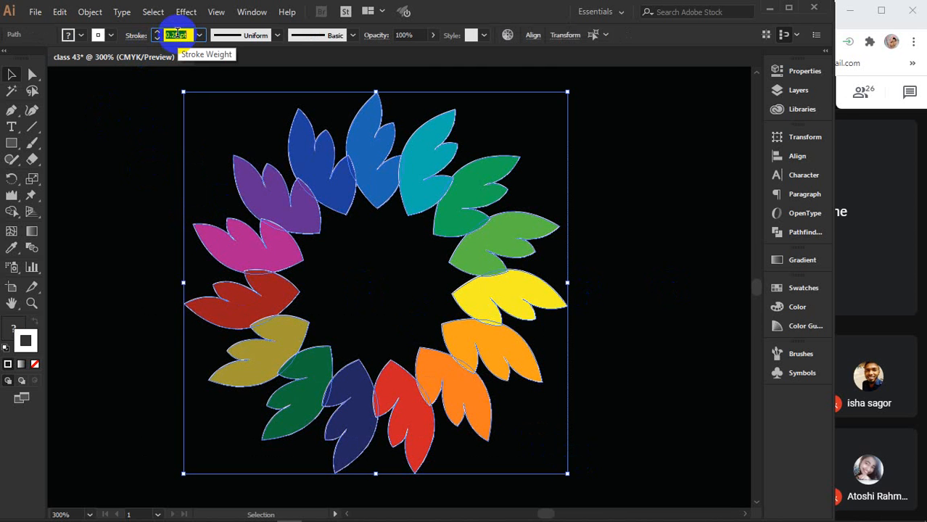
click(675, 229)
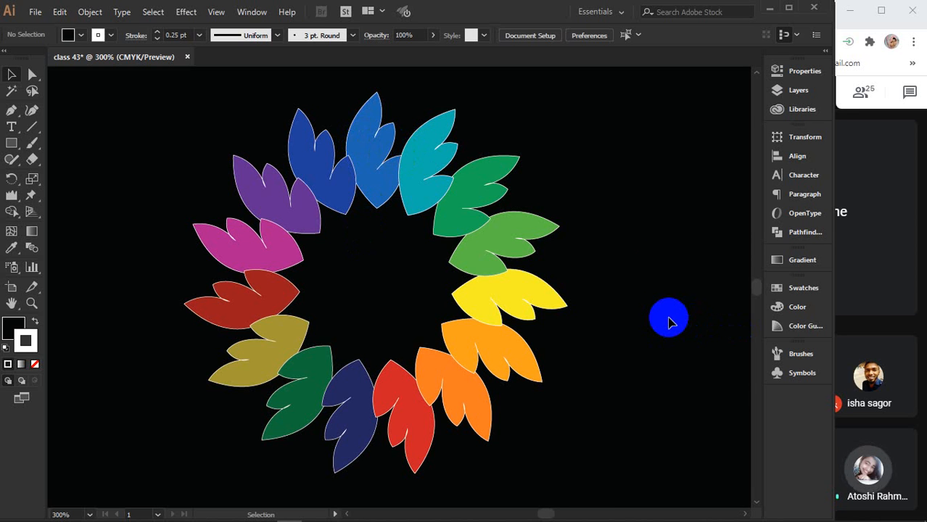
- Bring the topmost blue petal to the front so it overlaps both neighbouring petals
click(375, 150)
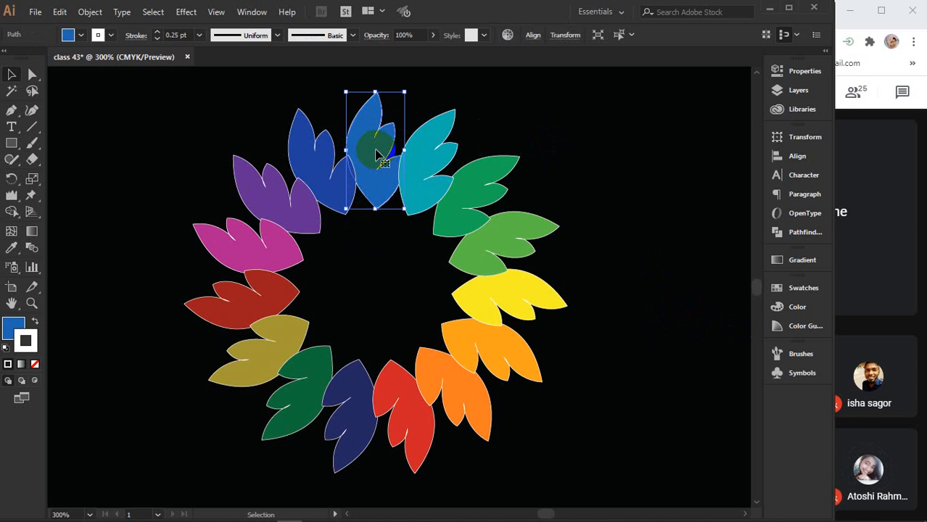
right_click(376, 149)
mouse_move(494, 363)
click(587, 363)
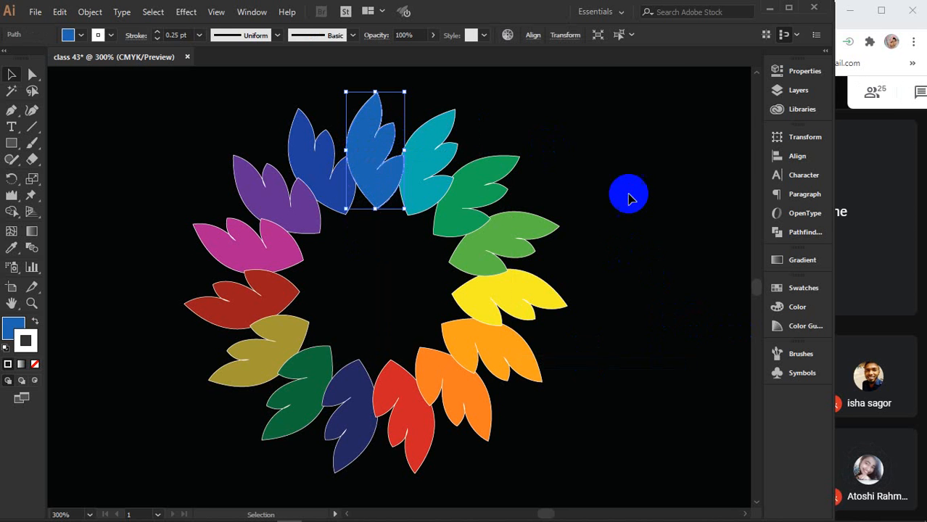
click(629, 197)
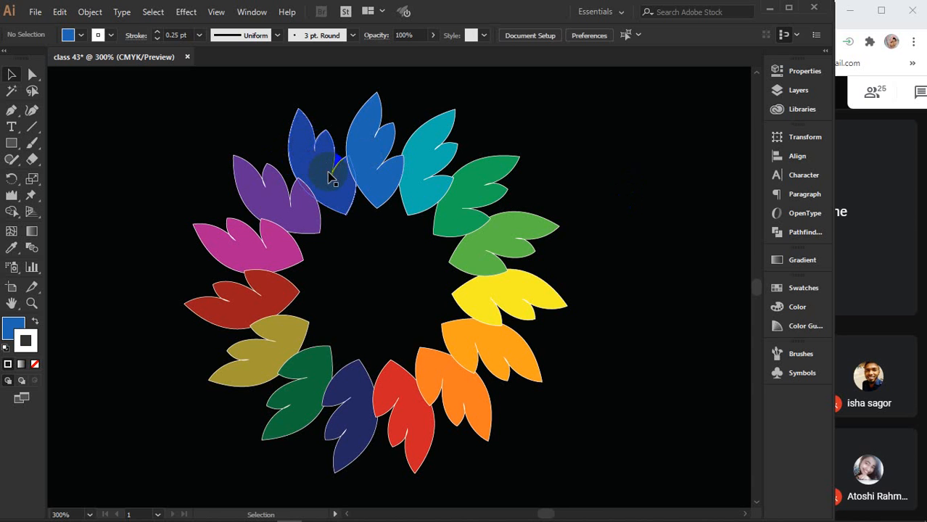
- Select the two neighbouring blue petals and merge their overlap into the darker blue petal with the Shape Builder tool
click(349, 211)
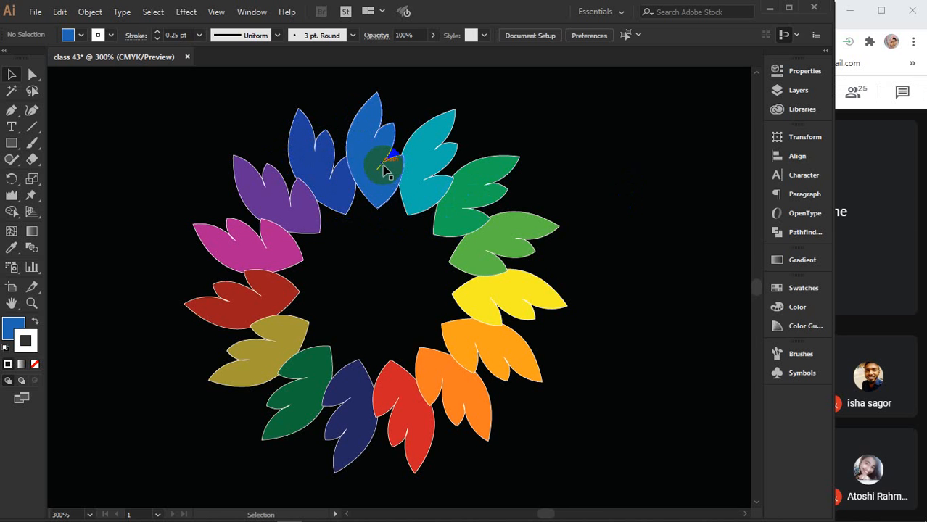
drag(374, 246, 353, 185)
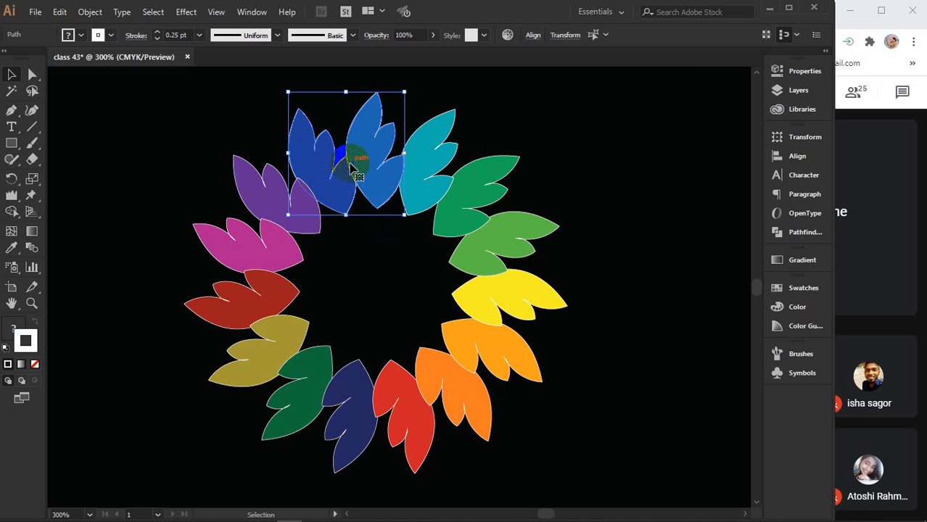
scroll(351, 169, up, 3)
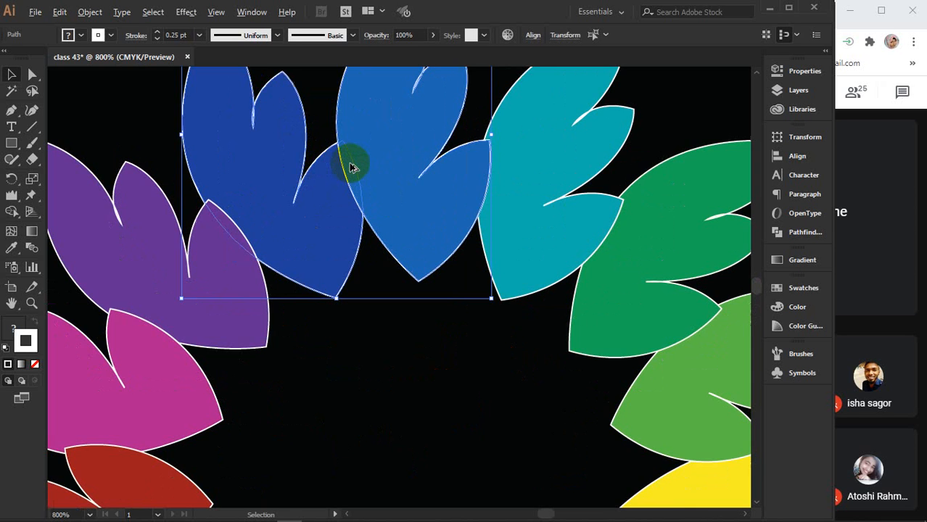
drag(386, 145, 360, 263)
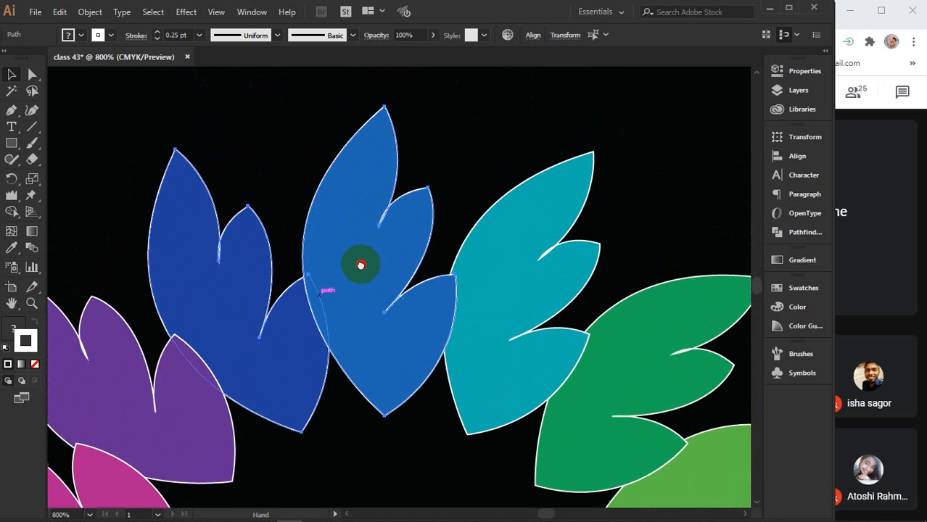
click(233, 83)
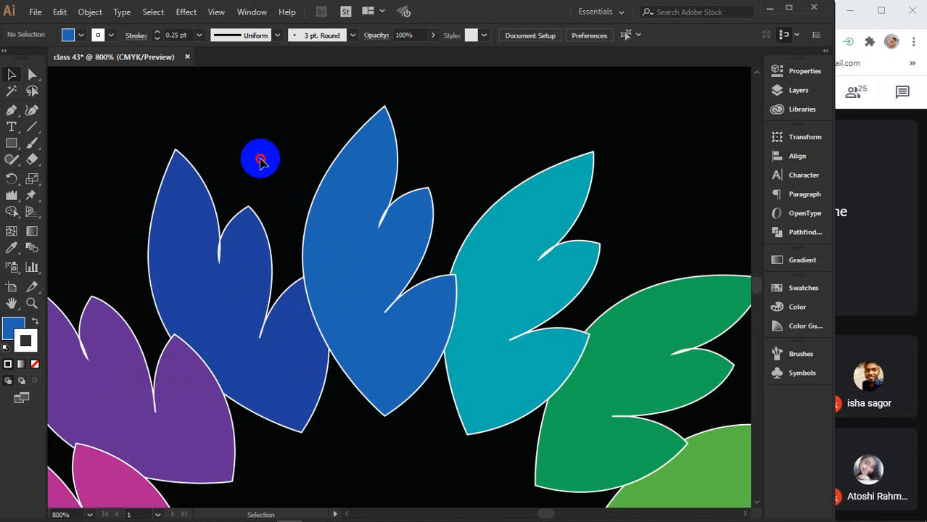
drag(259, 155, 357, 346)
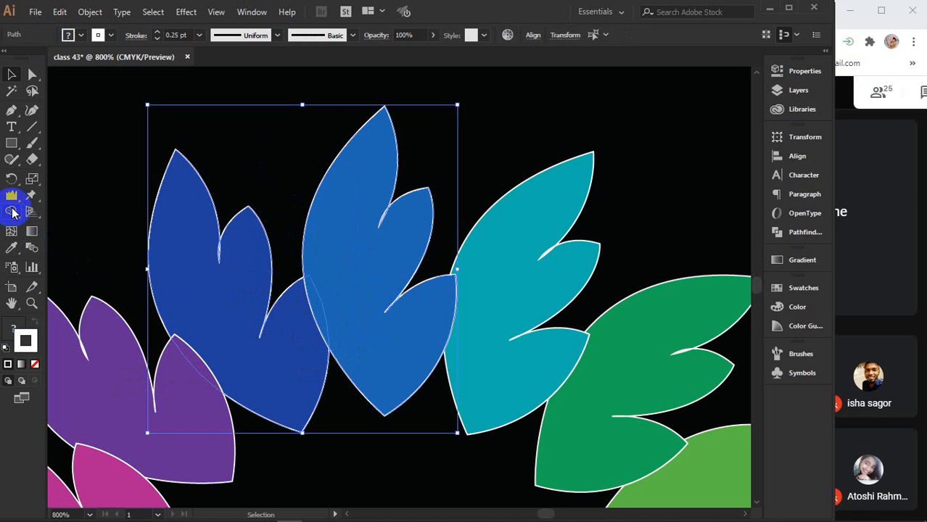
click(12, 211)
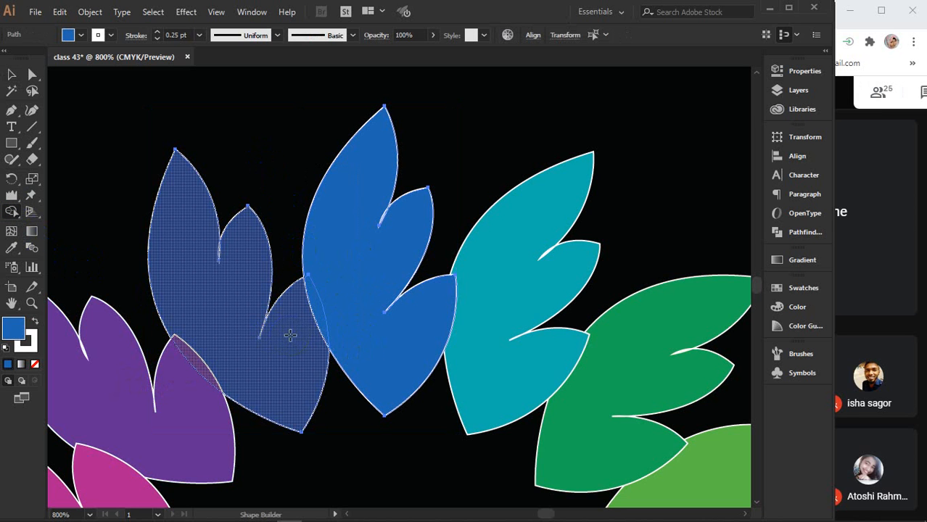
drag(297, 336, 315, 310)
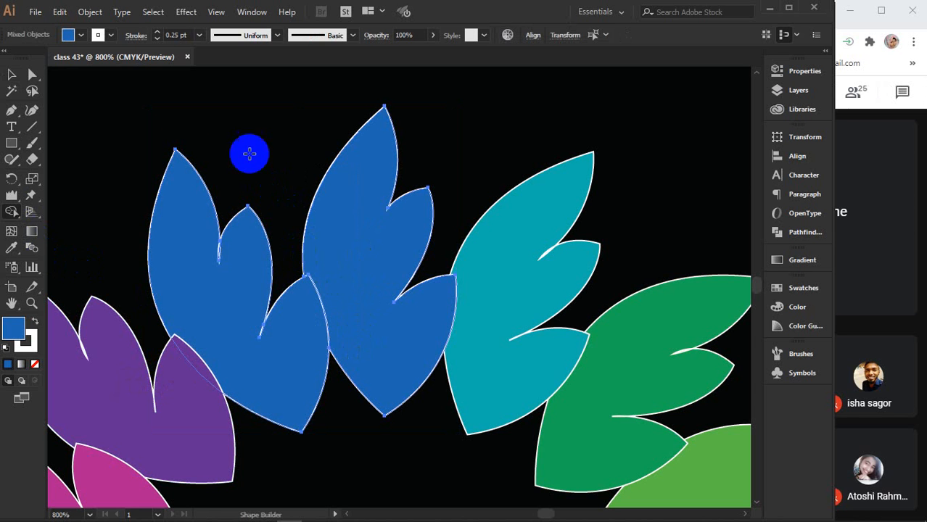
click(12, 75)
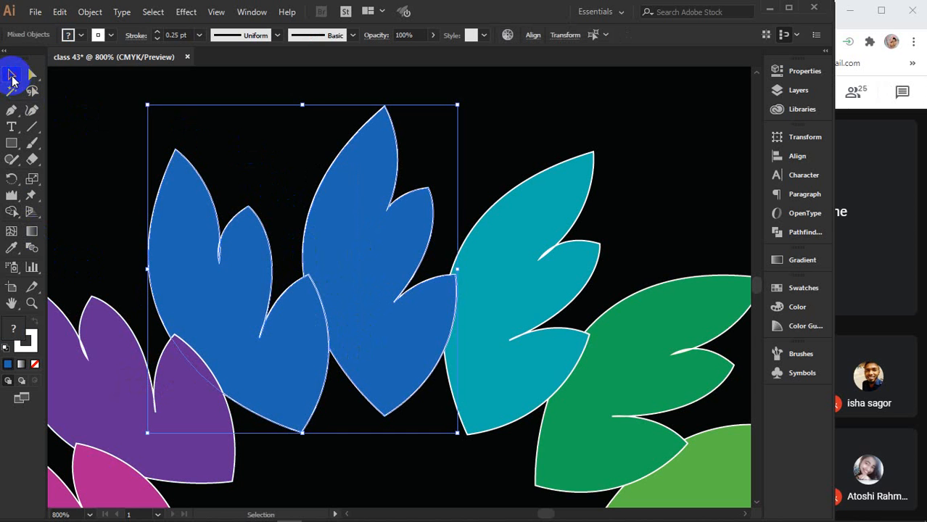
click(249, 96)
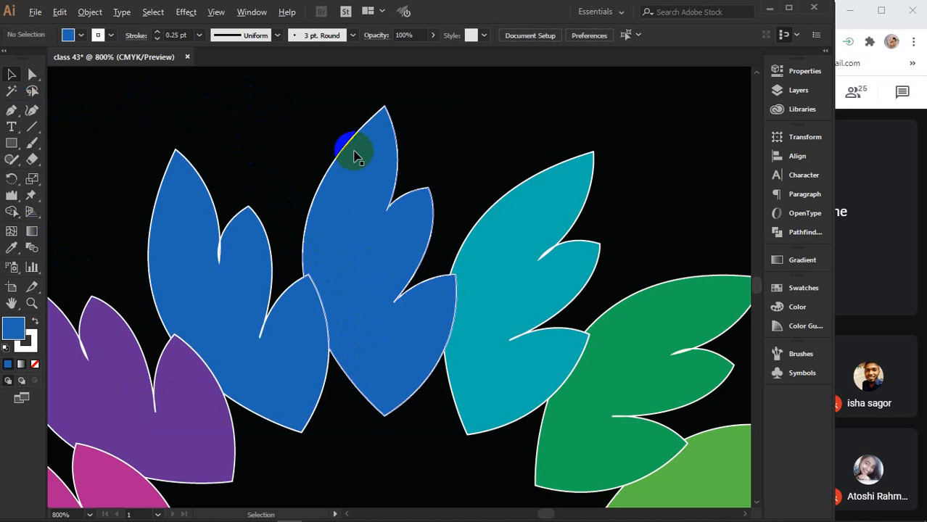
- Select the whole petal ring and move it off the artboard to its right side
scroll(352, 149, down, 5)
drag(589, 294, 565, 296)
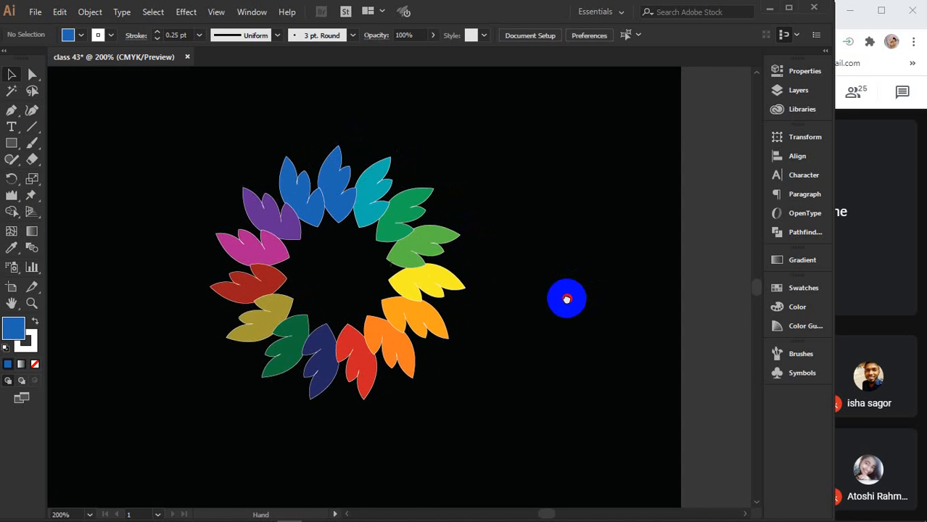
scroll(289, 255, up, 1)
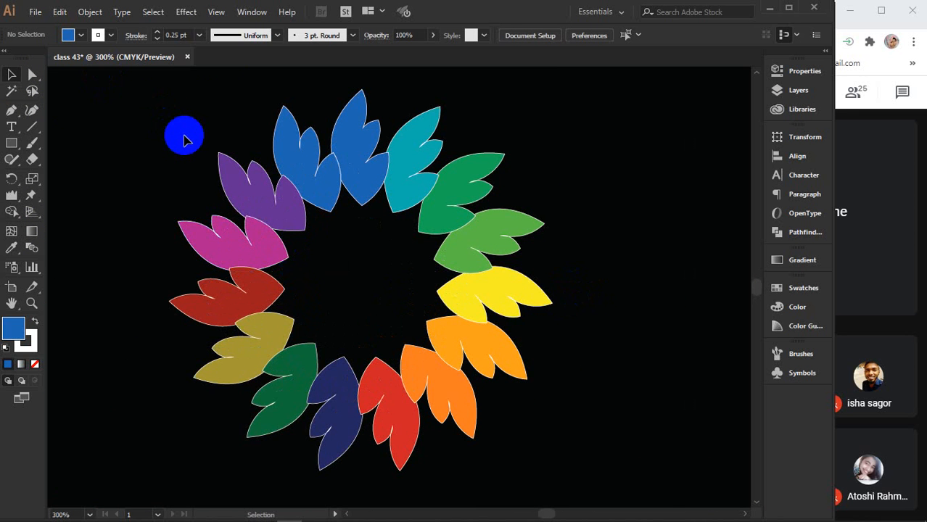
scroll(183, 138, down, 1)
scroll(184, 138, down, 2)
drag(160, 102, 333, 261)
drag(325, 219, 705, 243)
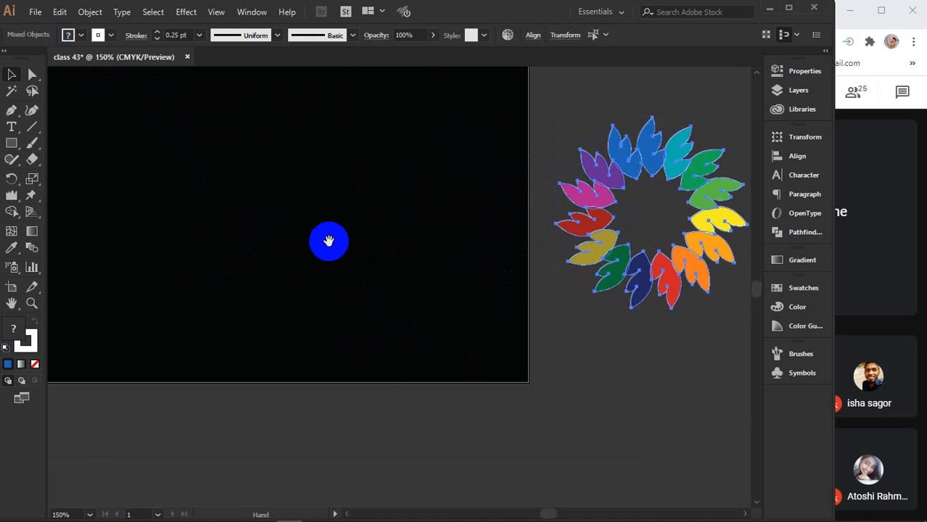
drag(327, 240, 400, 342)
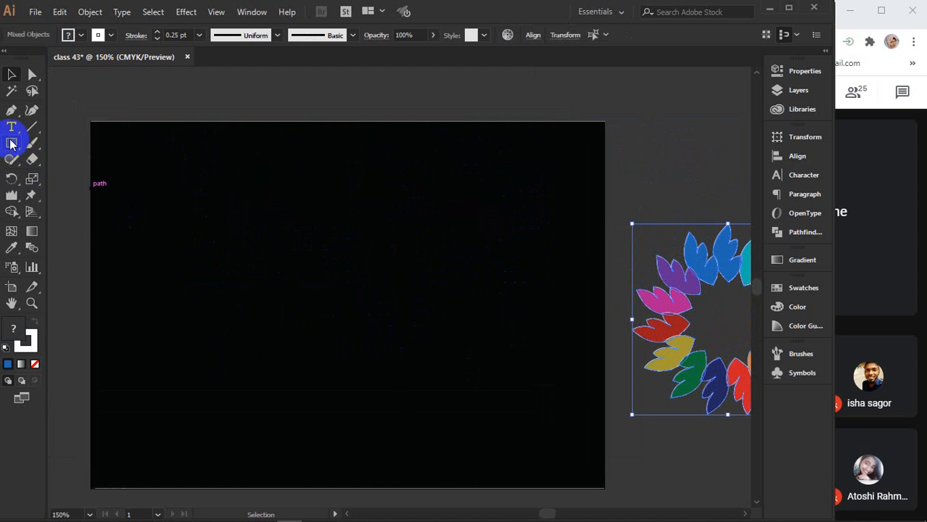
- Draw a small blue circle with the Ellipse tool in the upper part of the black rectangle, left of its centre
drag(11, 143, 76, 167)
drag(269, 175, 344, 248)
click(14, 72)
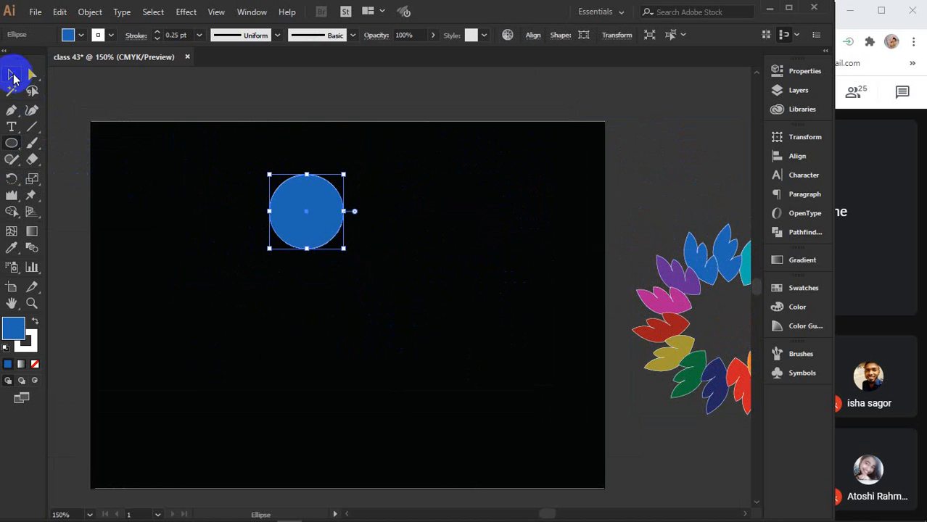
- Convert the circle's top anchor point to a corner and pull it up to about Y 0.25 in, forming a teardrop
click(33, 74)
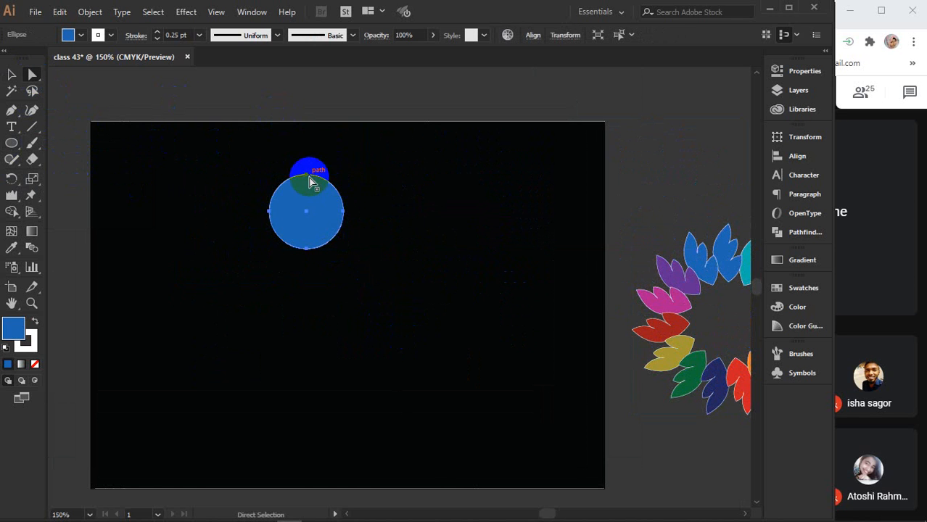
click(306, 175)
click(101, 36)
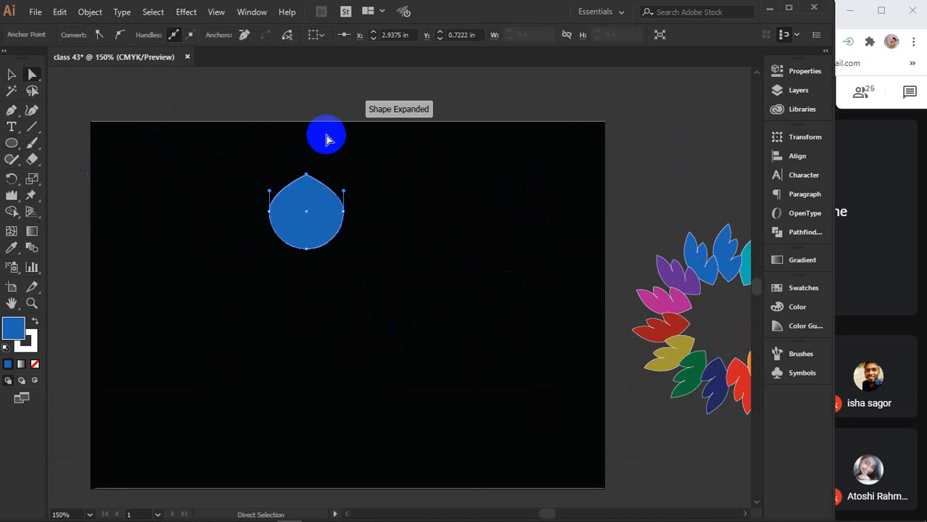
drag(306, 175, 307, 140)
click(12, 74)
click(338, 229)
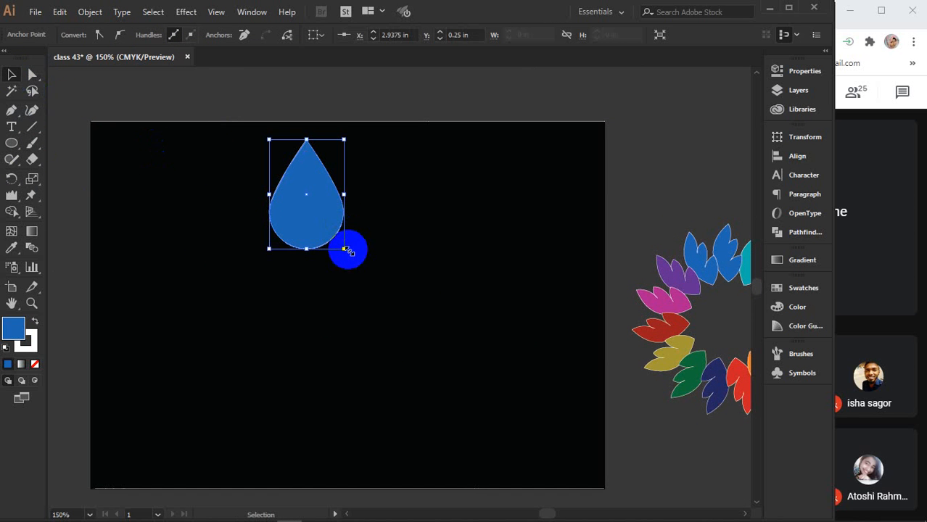
- Scale the blue teardrop down and make a 24° rotated copy of it around a point below its base
drag(344, 249, 347, 221)
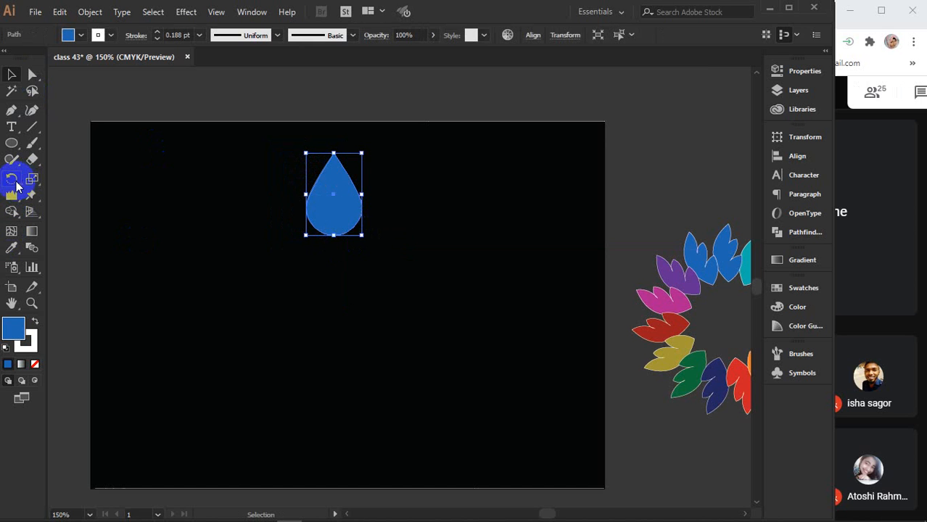
click(13, 180)
drag(334, 192, 334, 283)
alt+click(334, 283)
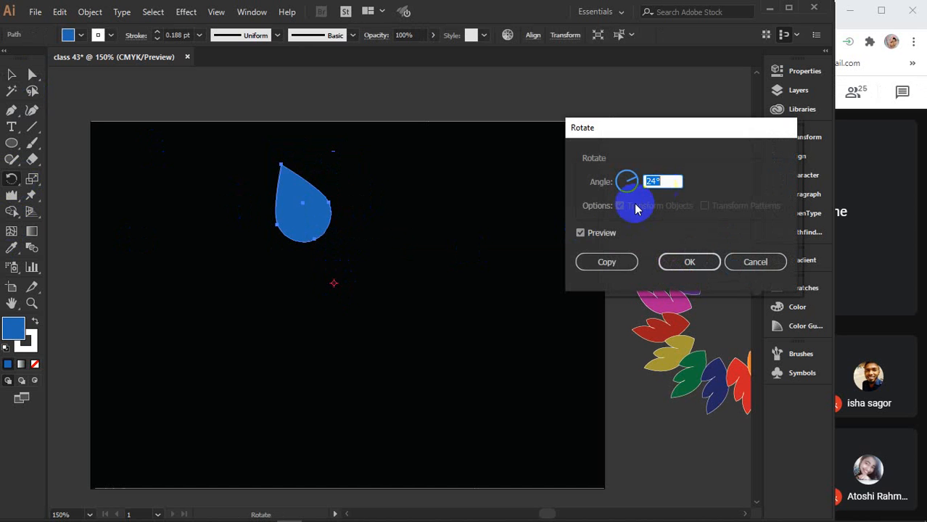
click(592, 234)
click(592, 235)
click(606, 262)
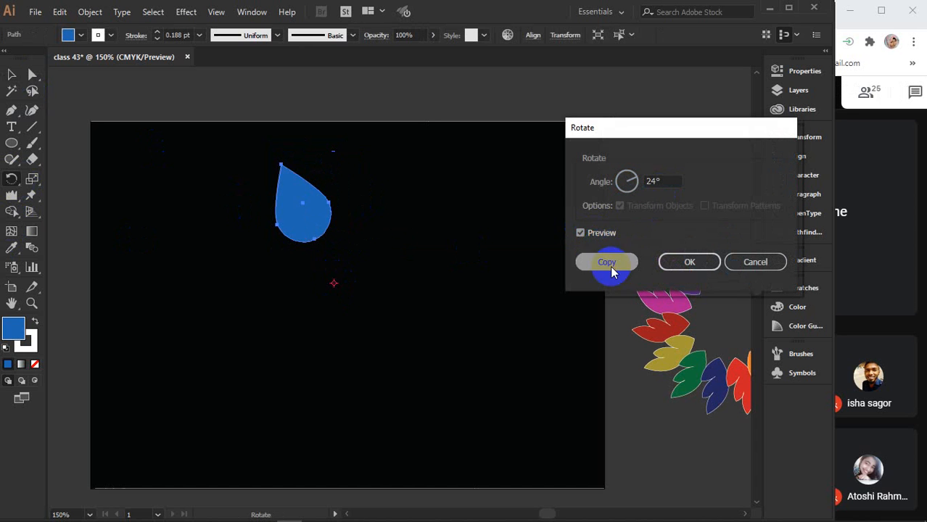
- Repeat the rotated copy until the teardrop petals form a complete closed ring
key(ctrl+d)
key(ctrl+d)
key(ctrl+d)
key(ctrl+d)
key(ctrl+d)
key(ctrl+d)
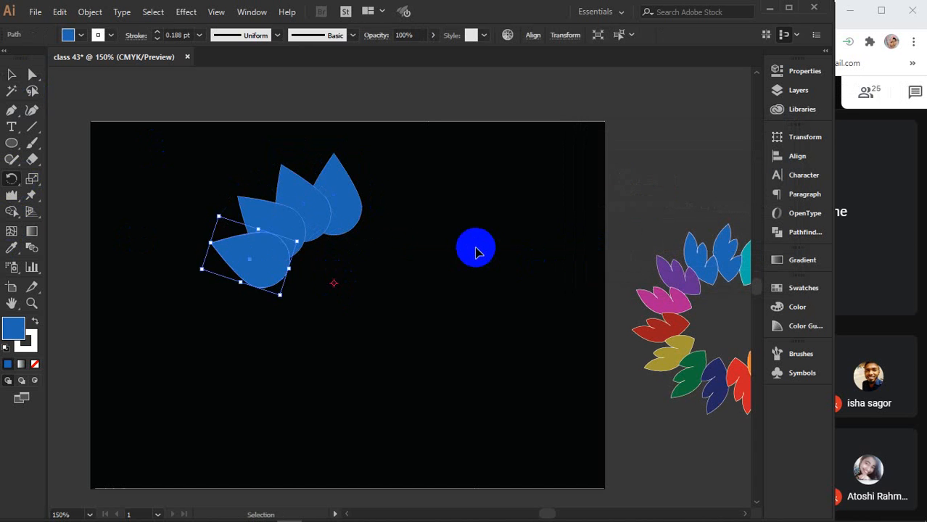
key(ctrl+d)
key(ctrl+d)
key(ctrl+d)
key(ctrl+d)
key(ctrl+d)
key(ctrl+d)
key(ctrl+d)
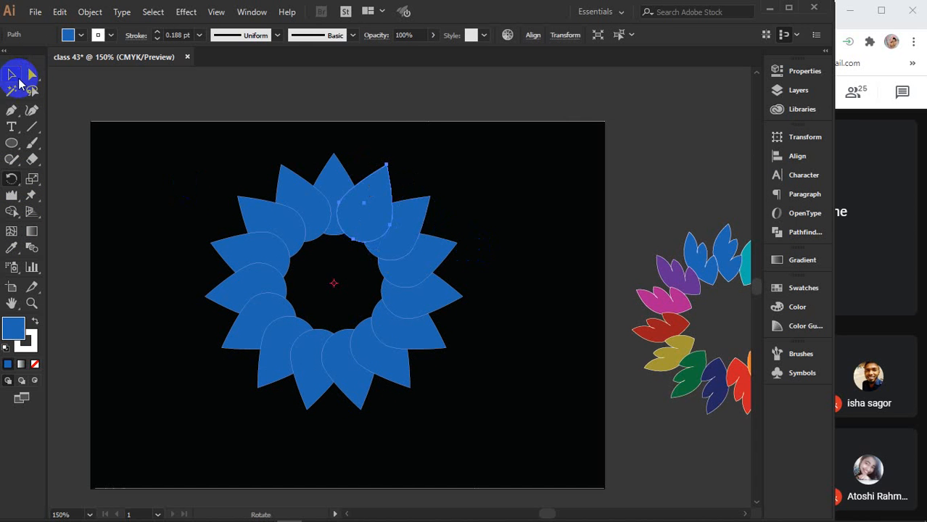
- Recolour the frontmost petal red and the petal pointing straight up dark green with the Eyedropper, sampling the multicoloured ring
click(12, 74)
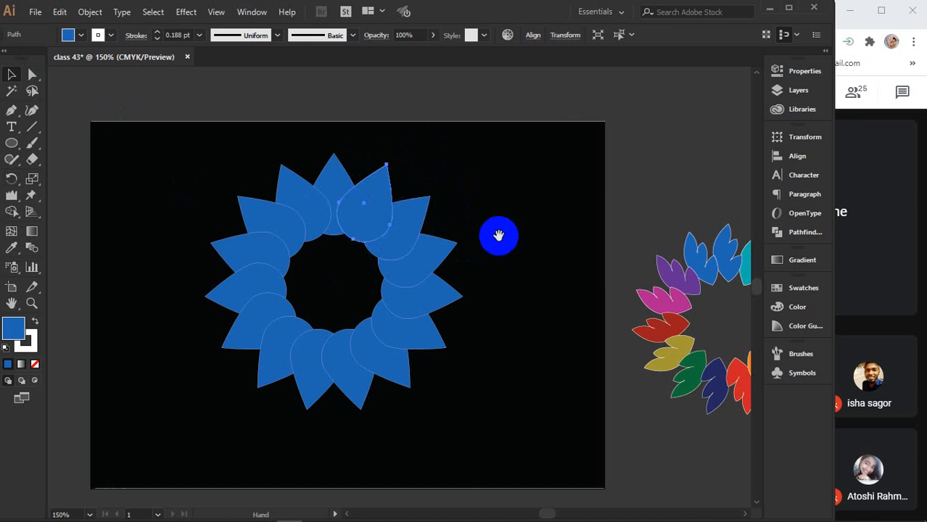
drag(497, 235, 447, 206)
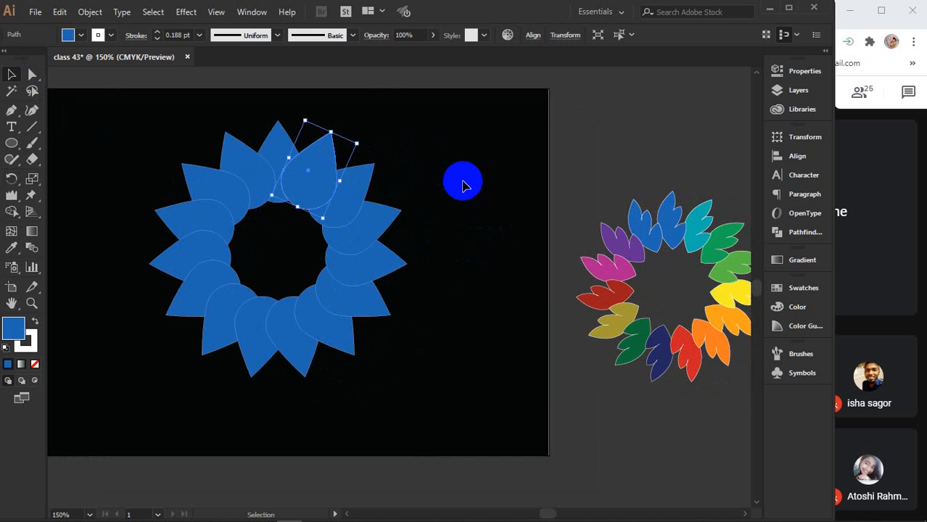
click(333, 180)
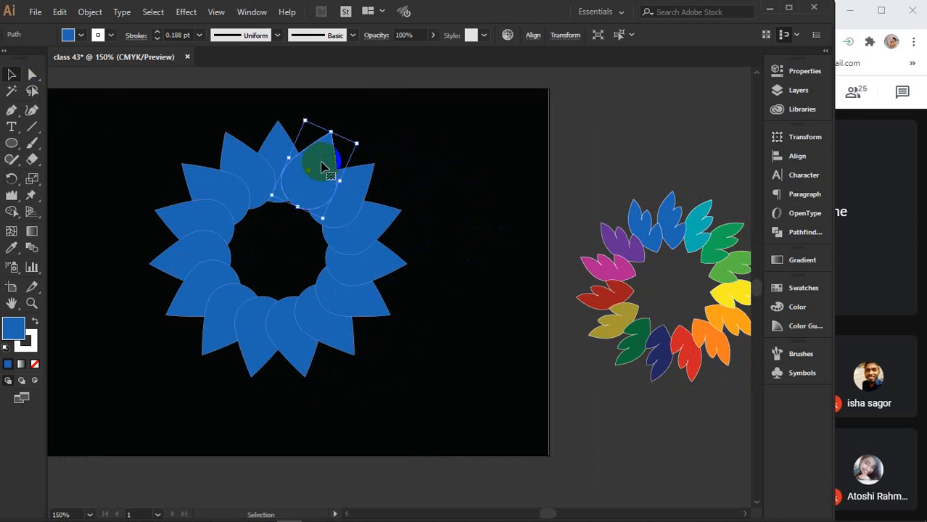
key(i)
click(615, 297)
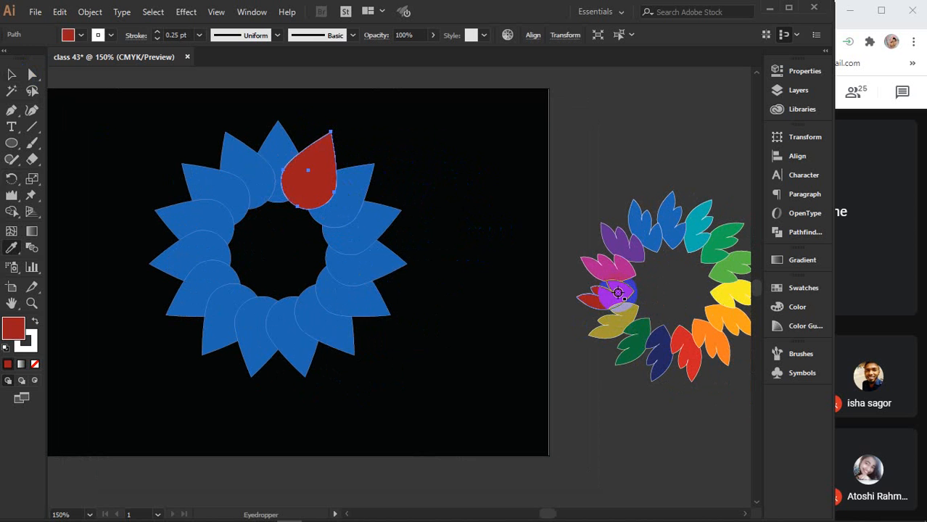
key(v)
click(278, 132)
key(i)
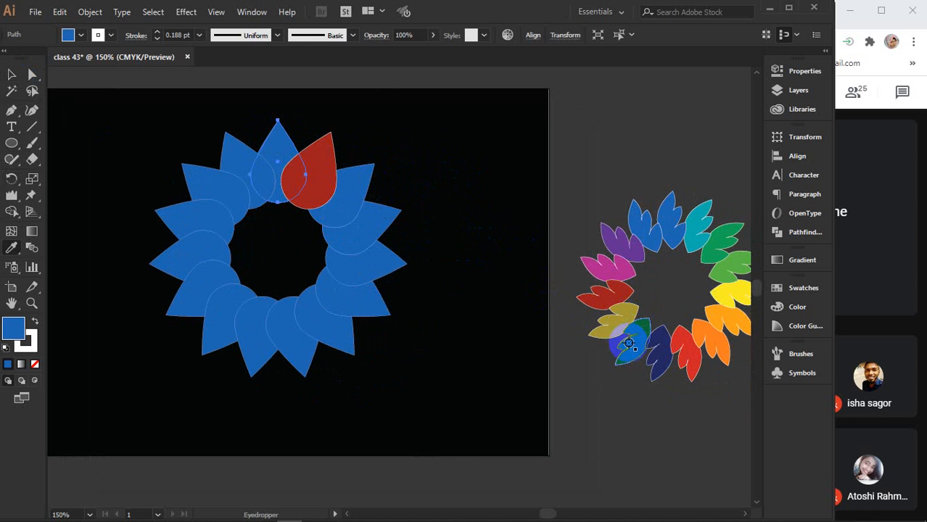
click(637, 349)
key(v)
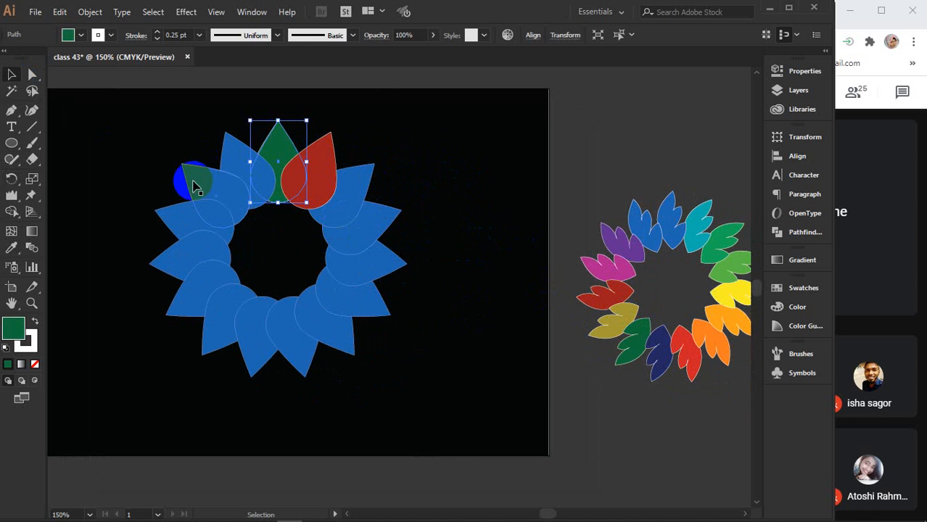
- Recolour the second petal counter-clockwise from the top green one red and the third dark green with the Eyedropper
click(190, 181)
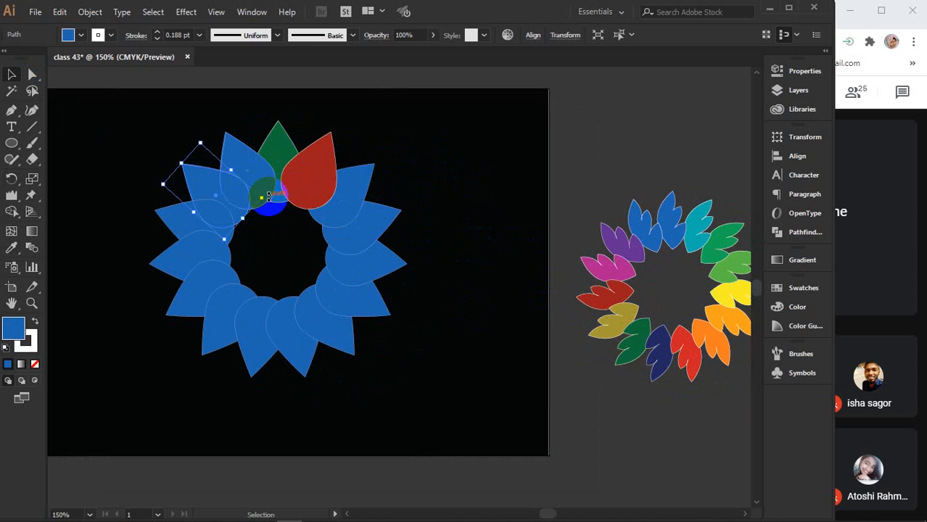
scroll(268, 200, up, 1)
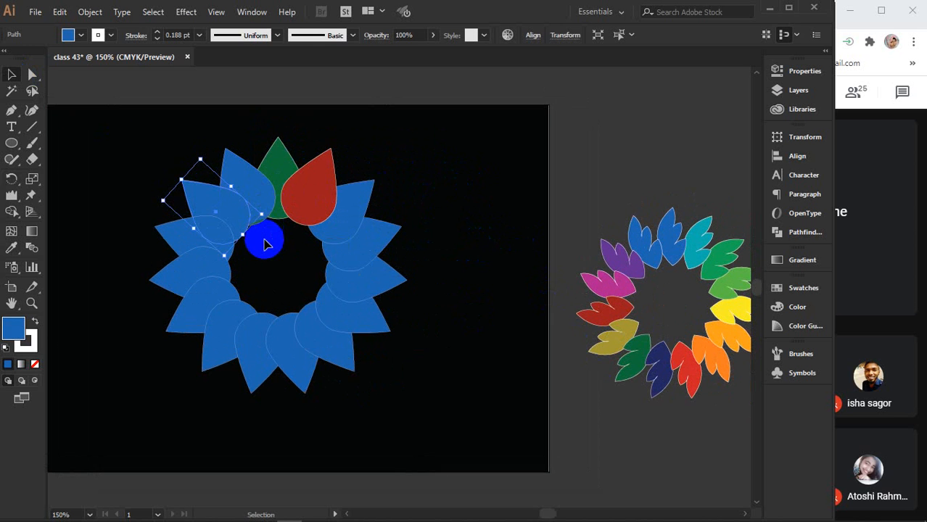
scroll(264, 240, up, 2)
scroll(263, 243, left, 3)
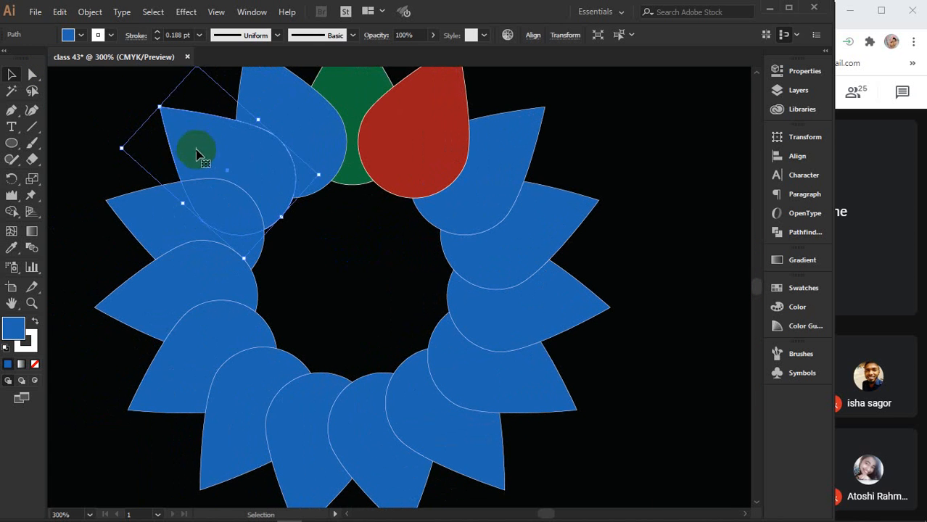
key(i)
click(429, 137)
key(v)
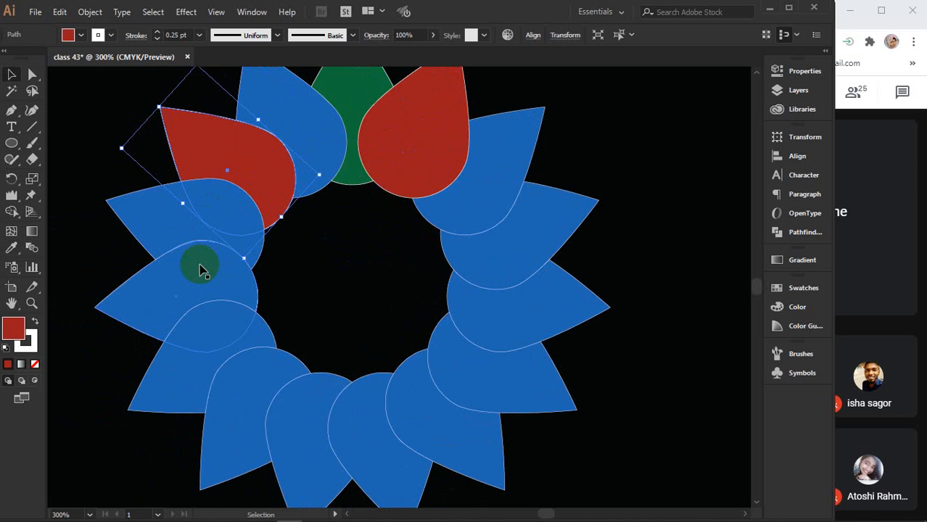
click(158, 227)
key(i)
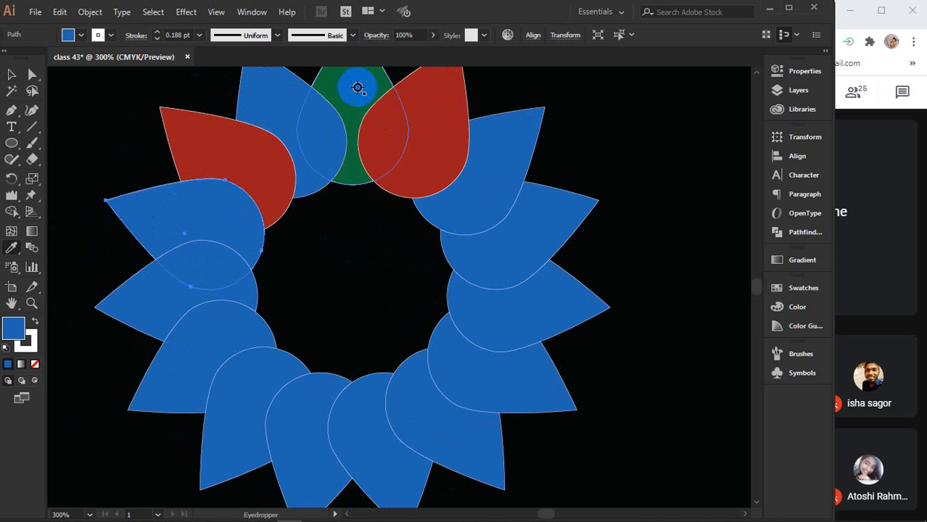
click(356, 86)
key(v)
- Recolour the fifth petal counter-clockwise from the top red and the sixth dark green, sampling the already coloured petals
click(204, 327)
key(i)
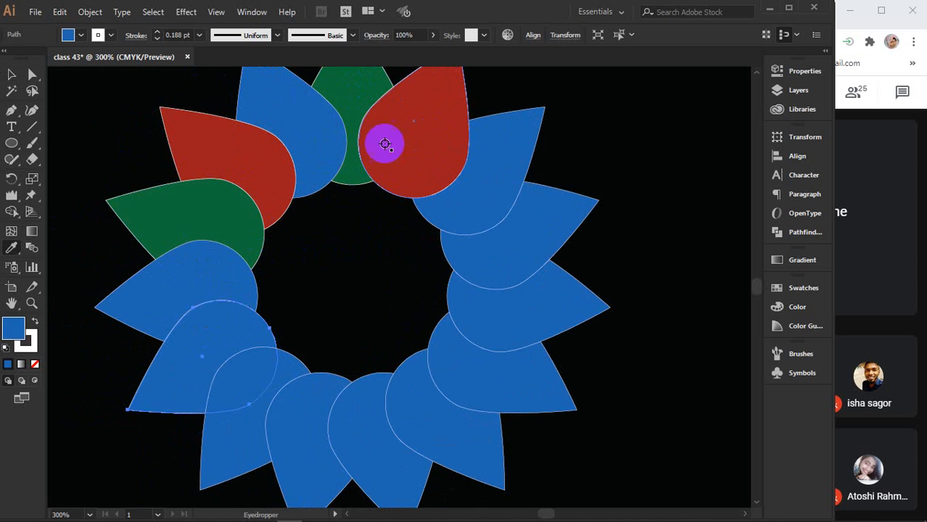
click(249, 162)
key(v)
click(254, 441)
key(i)
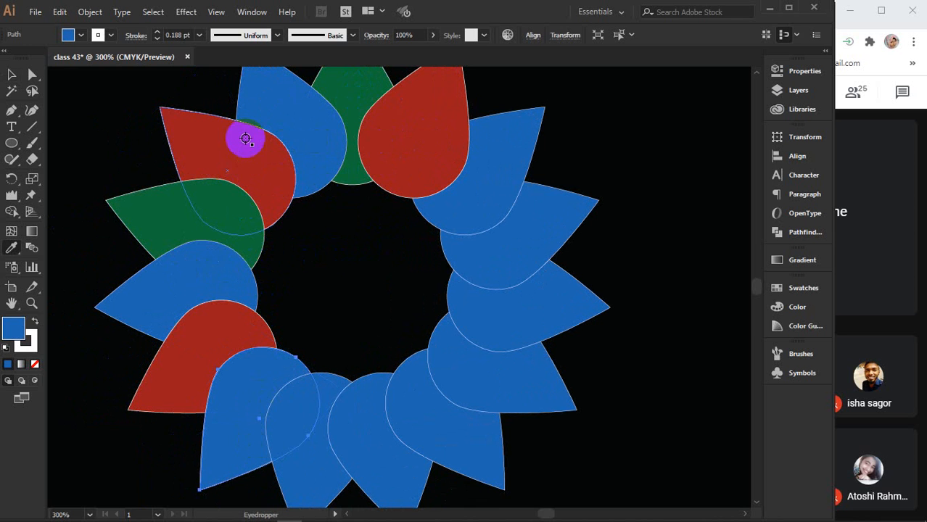
click(180, 201)
key(v)
- Select the eighth and eleventh petals counter-clockwise from the top together and recolour them red with the Eyedropper
click(367, 424)
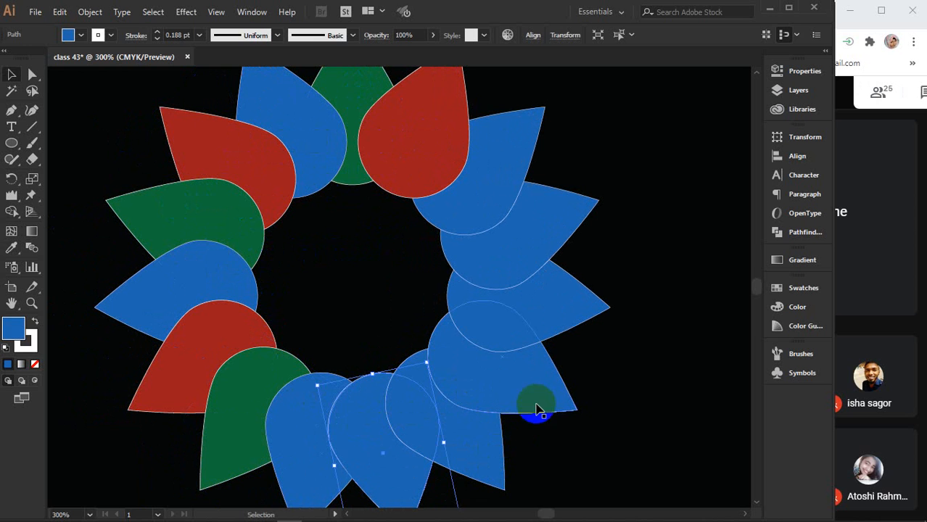
shift+click(563, 303)
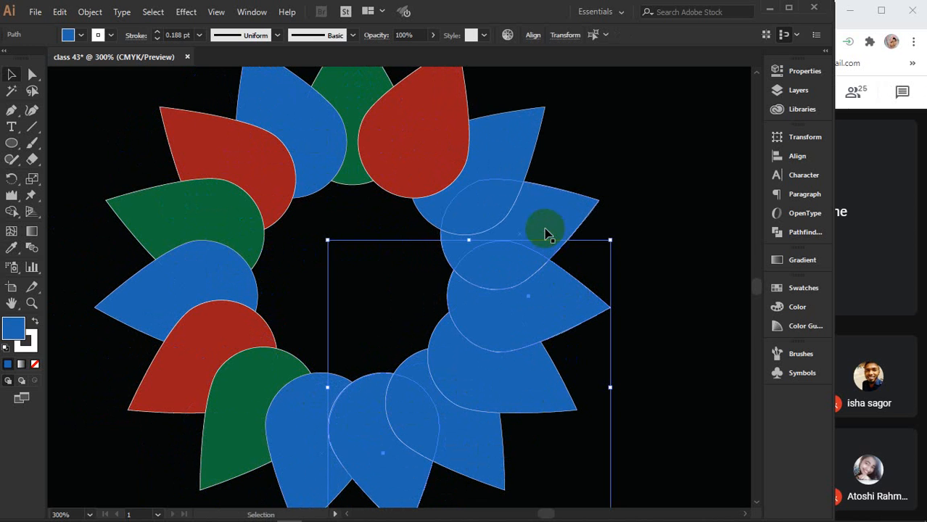
key(i)
click(408, 164)
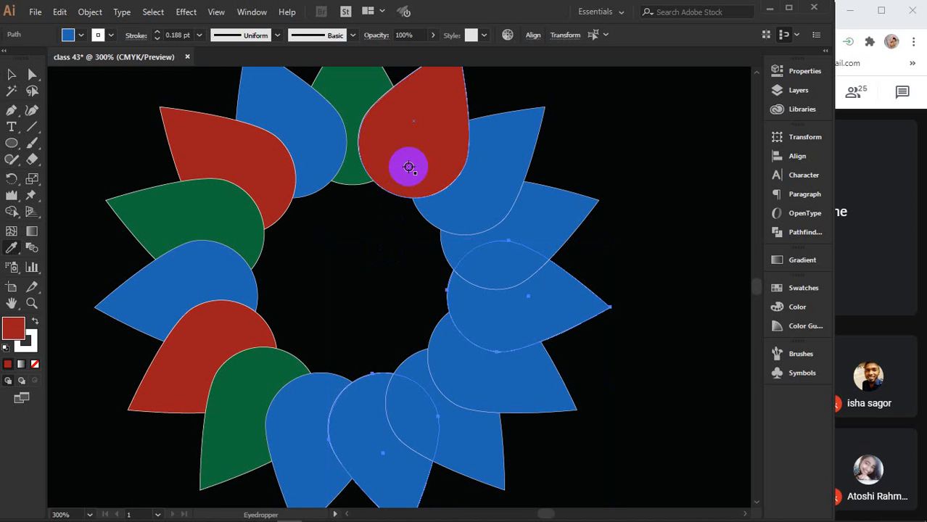
key(v)
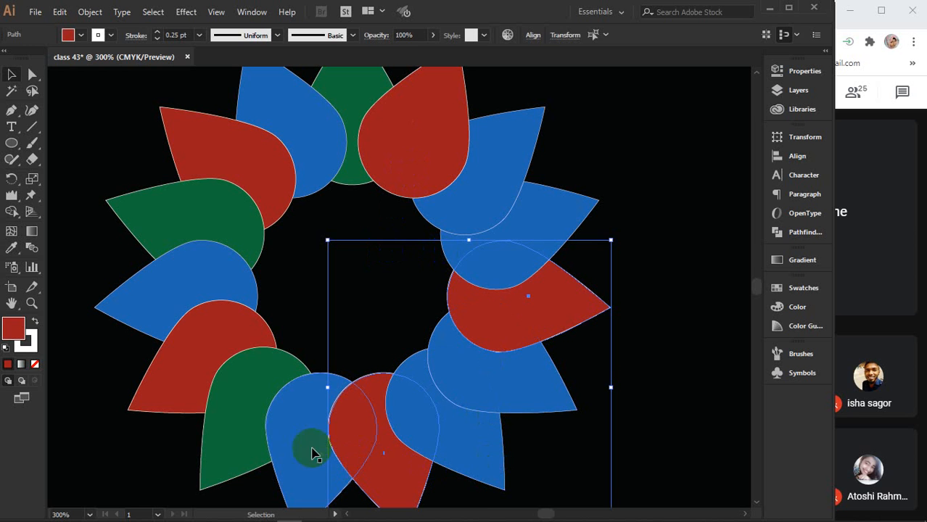
- Select the ninth and twelfth petals counter-clockwise from the top and recolour them dark green with the Eyedropper, then deselect
click(469, 435)
shift+click(536, 232)
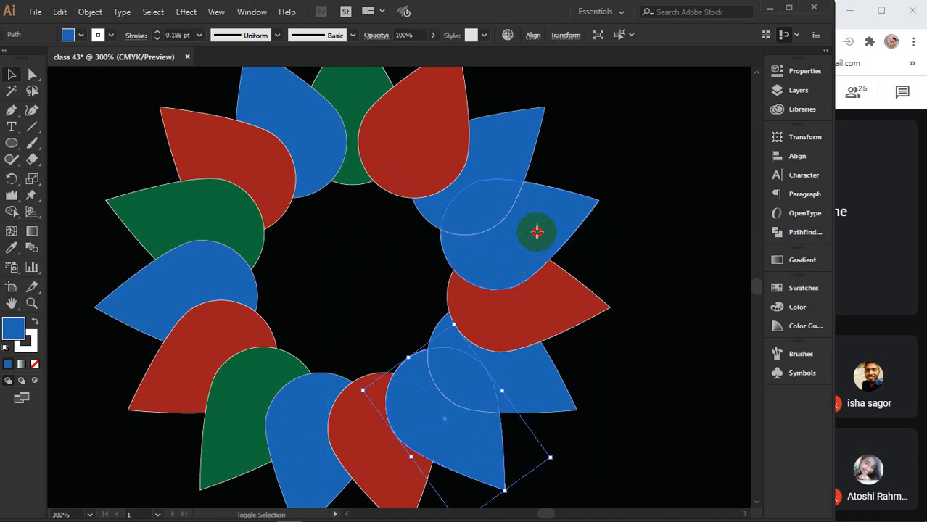
key(i)
click(351, 93)
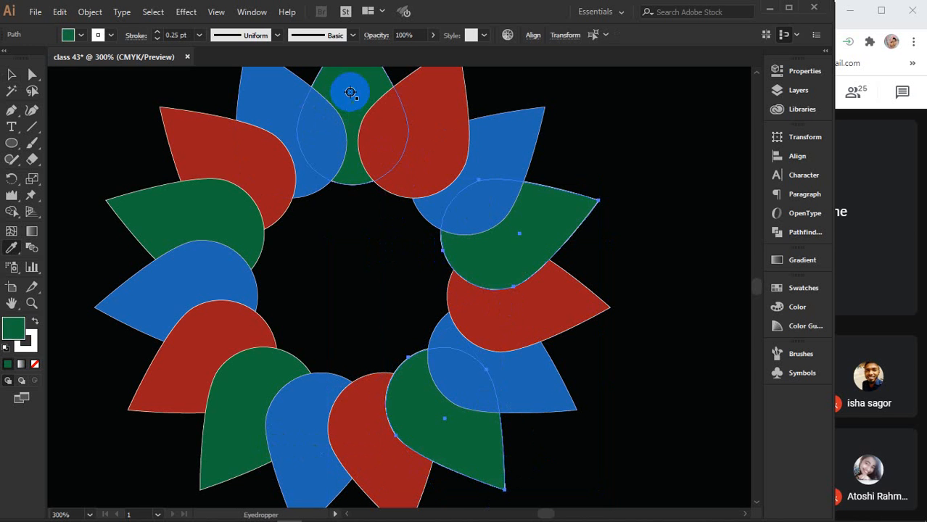
key(v)
click(657, 255)
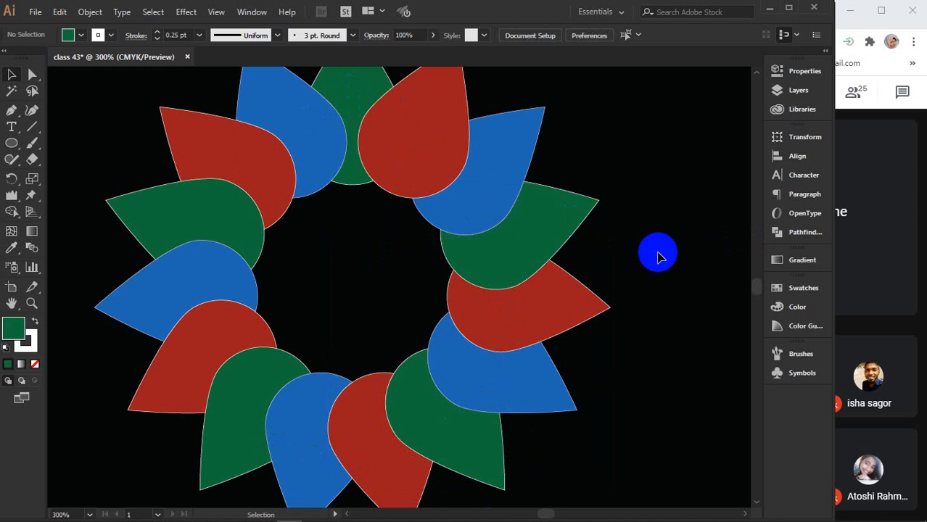
scroll(658, 253, down, 1)
key(space)
drag(655, 279, 639, 294)
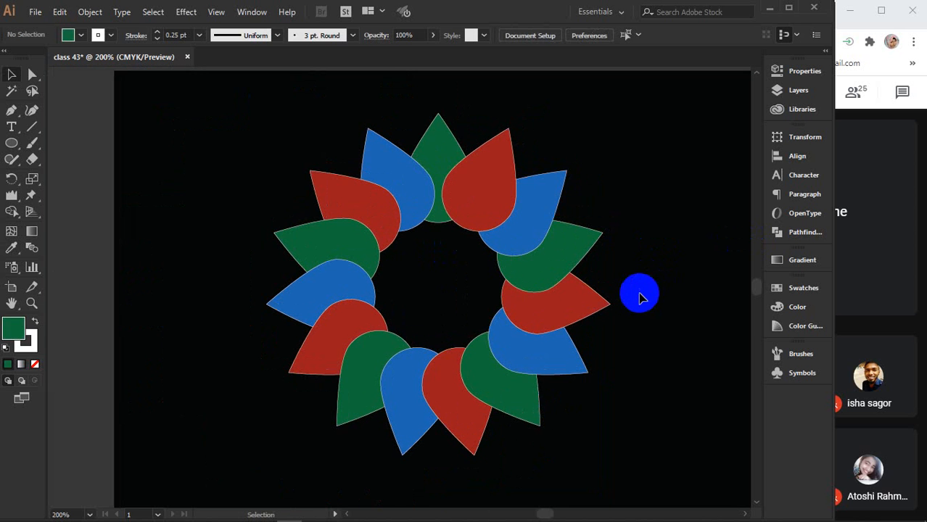
scroll(466, 283, up, 1)
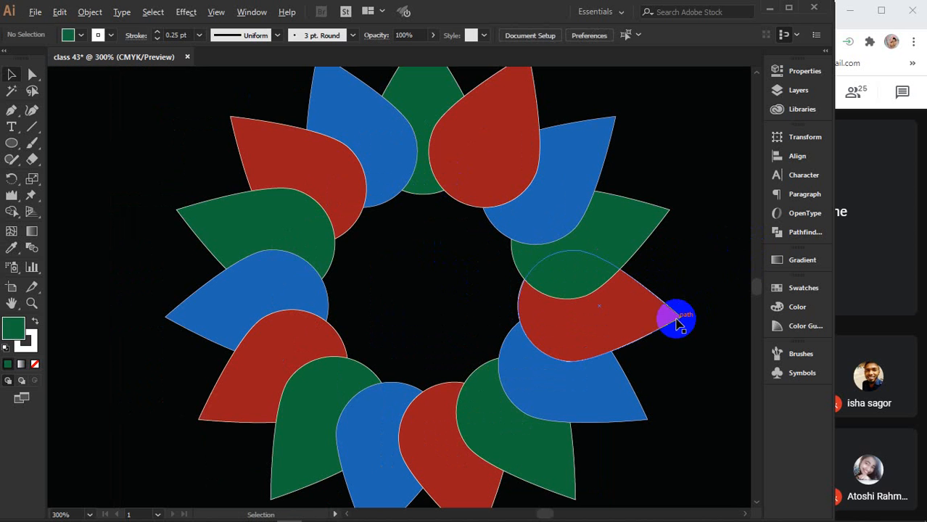
scroll(676, 390, down, 1)
key(space)
drag(706, 383, 653, 356)
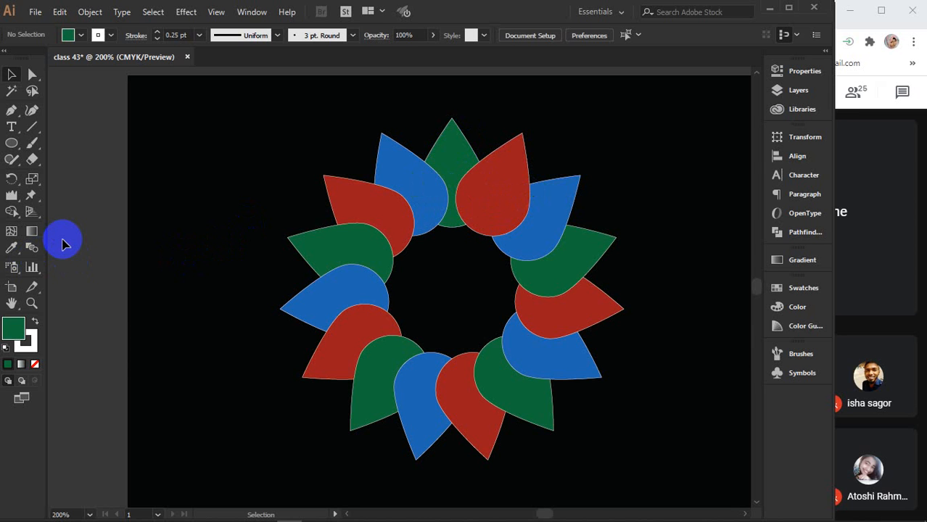
- Select the top green petal and the neighbouring red one and merge their overlap into the green petal with Shape Builder
scroll(516, 147, up, 3)
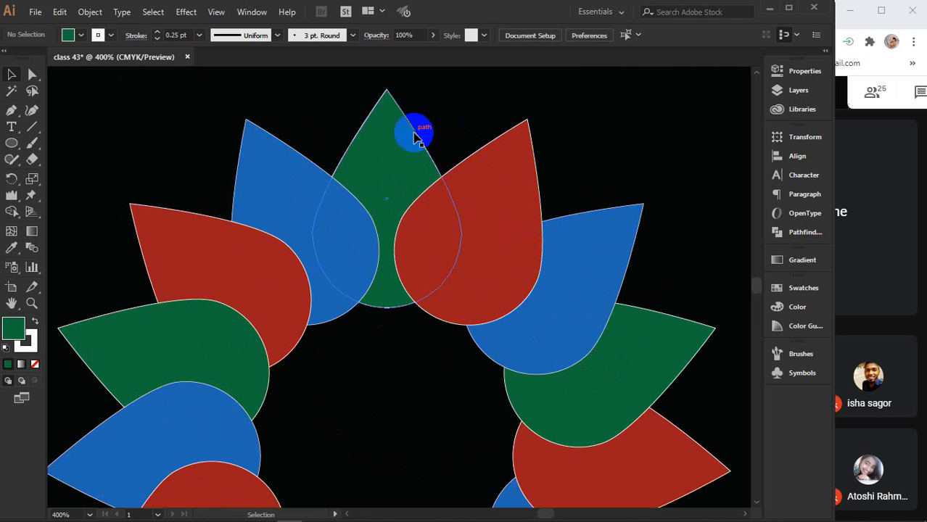
drag(408, 83, 395, 246)
click(12, 212)
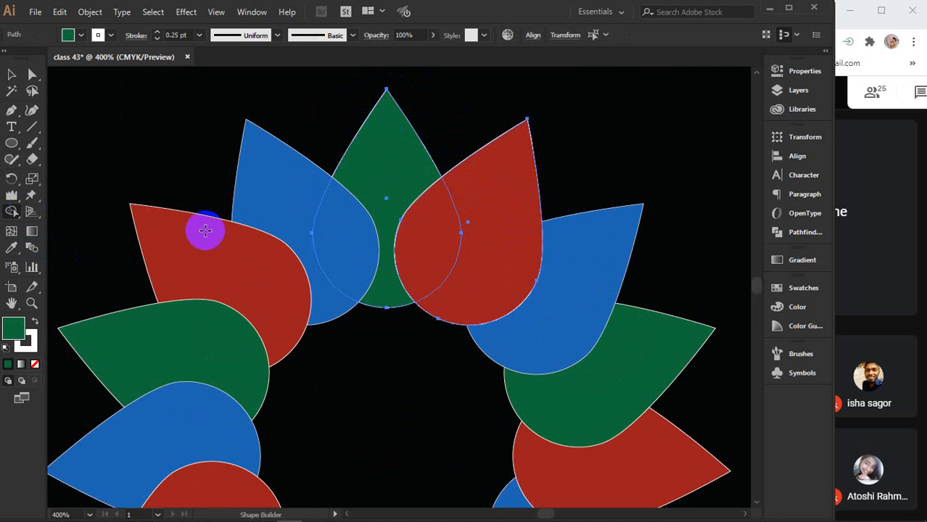
drag(390, 193, 427, 232)
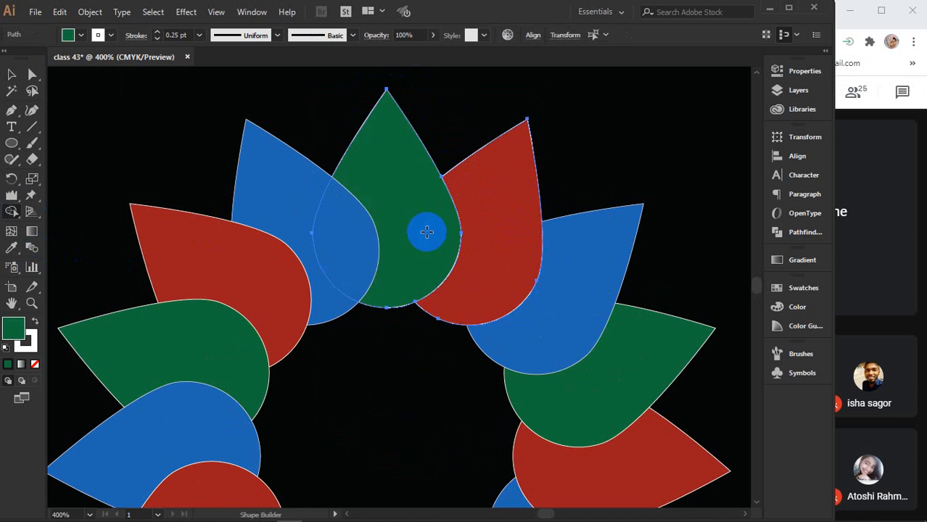
click(11, 74)
click(155, 116)
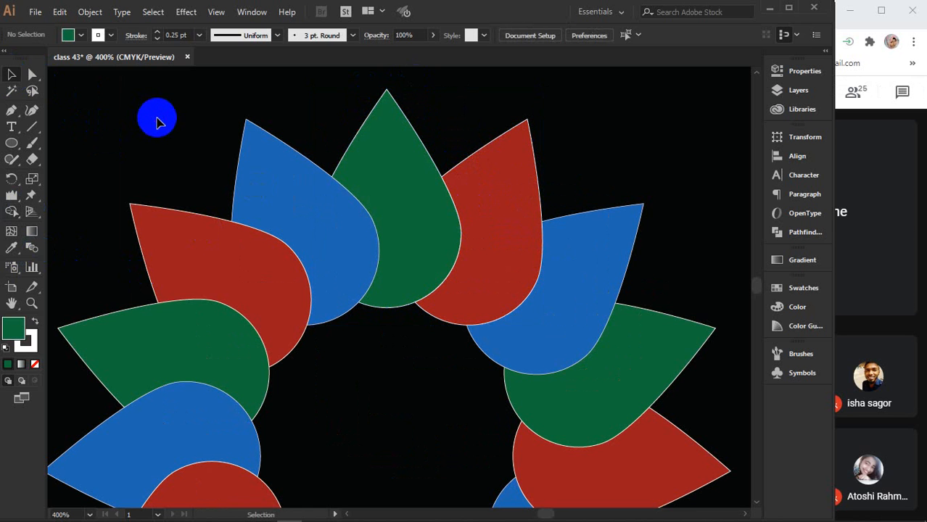
scroll(165, 141, down, 2)
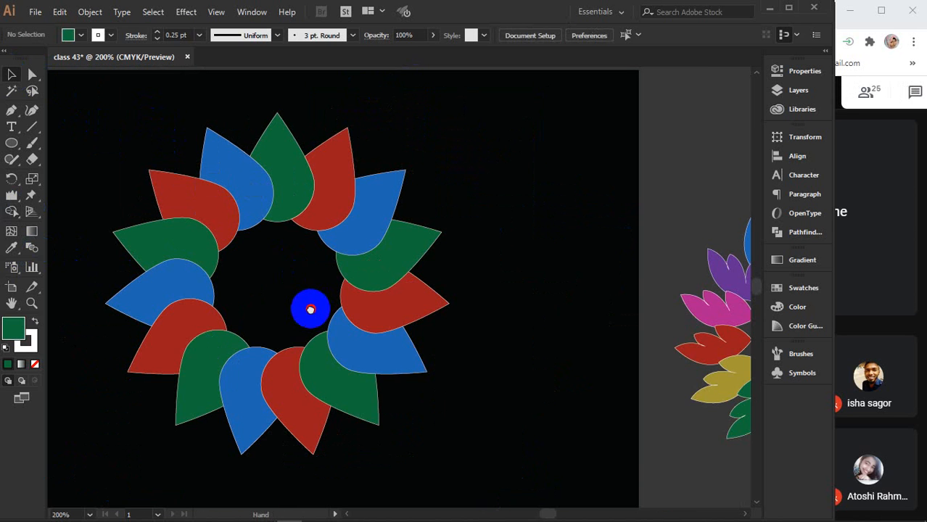
drag(309, 308, 379, 285)
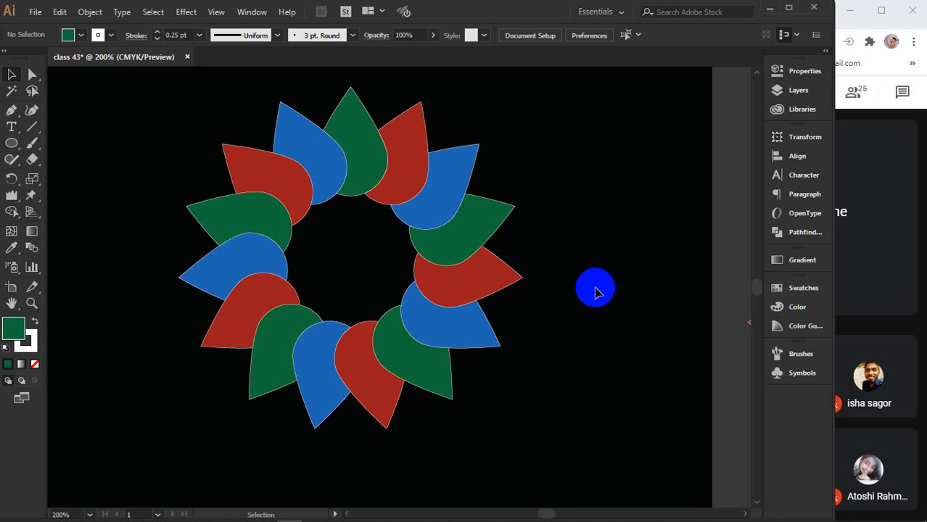
key(ctrl+minus)
key(ctrl+minus)
key(ctrl+minus)
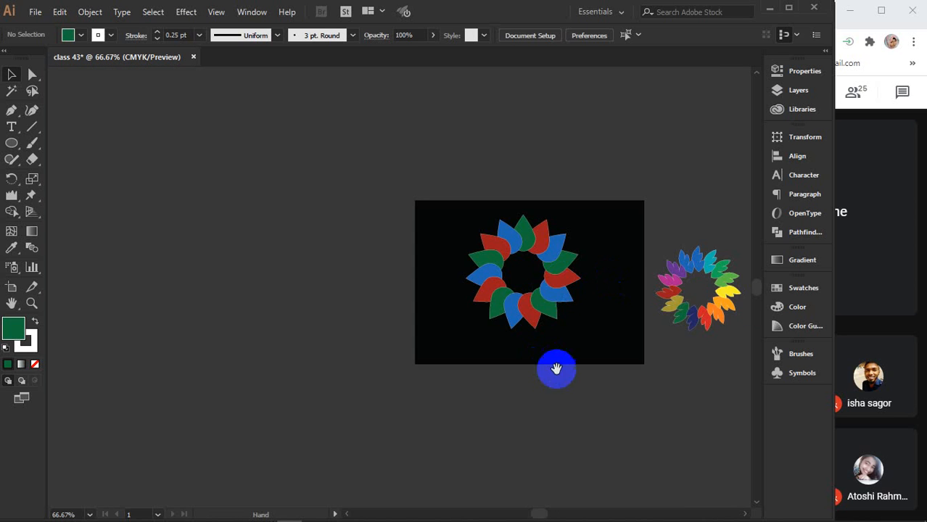
- Unlock the black background and delete it together with both flower rings, leaving the artboard empty
key(ctrl+alt+2)
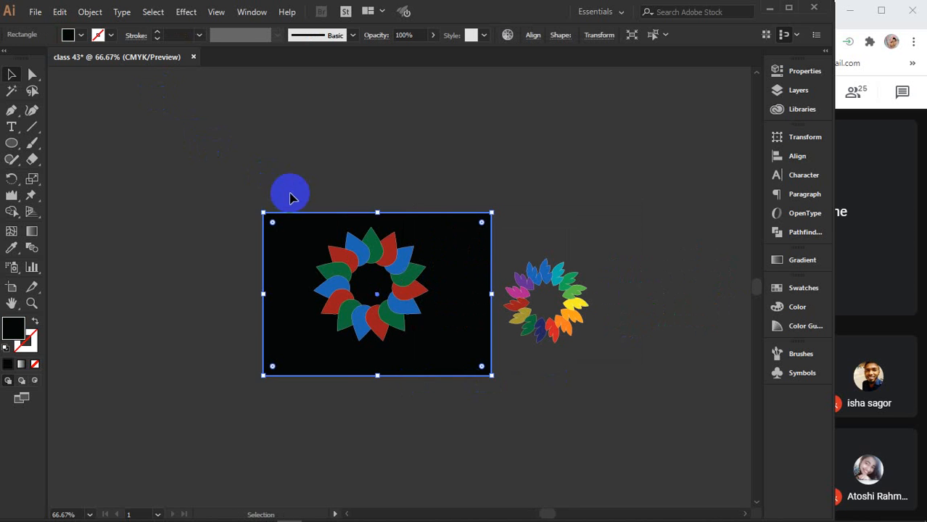
scroll(290, 195, down, 4)
drag(192, 104, 559, 411)
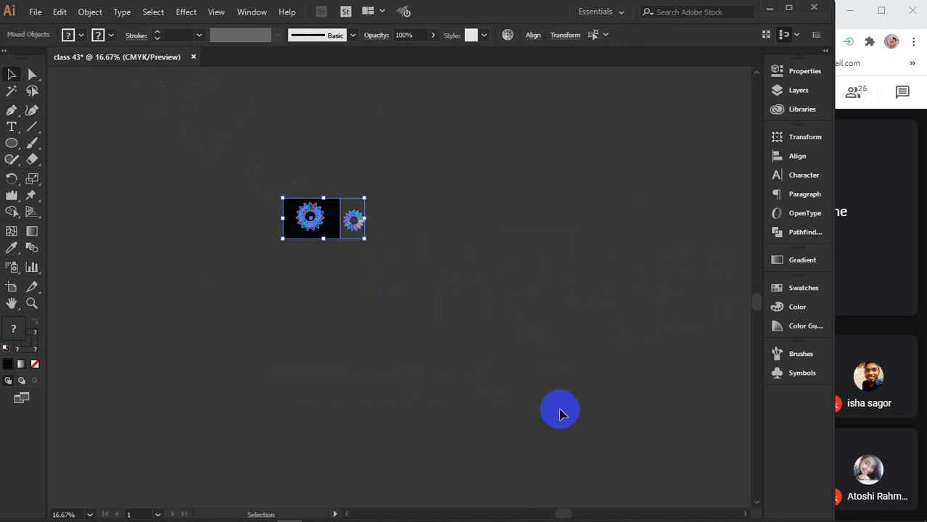
key(Delete)
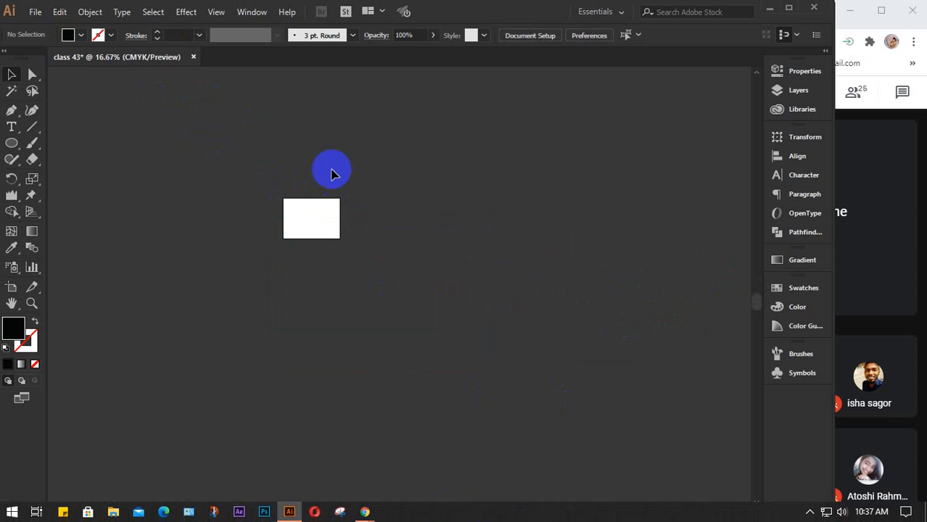
scroll(326, 210, up, 5)
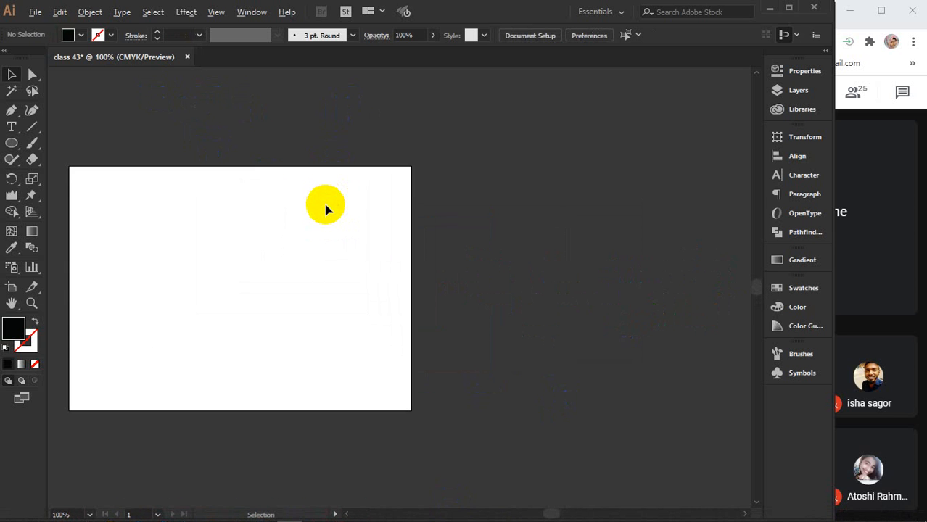
drag(279, 230, 402, 246)
scroll(415, 264, up, 1)
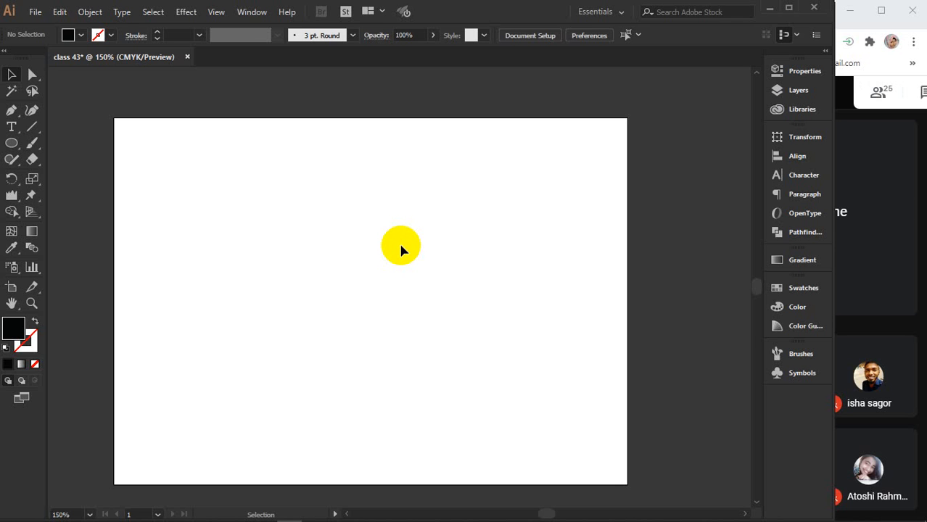
click(16, 212)
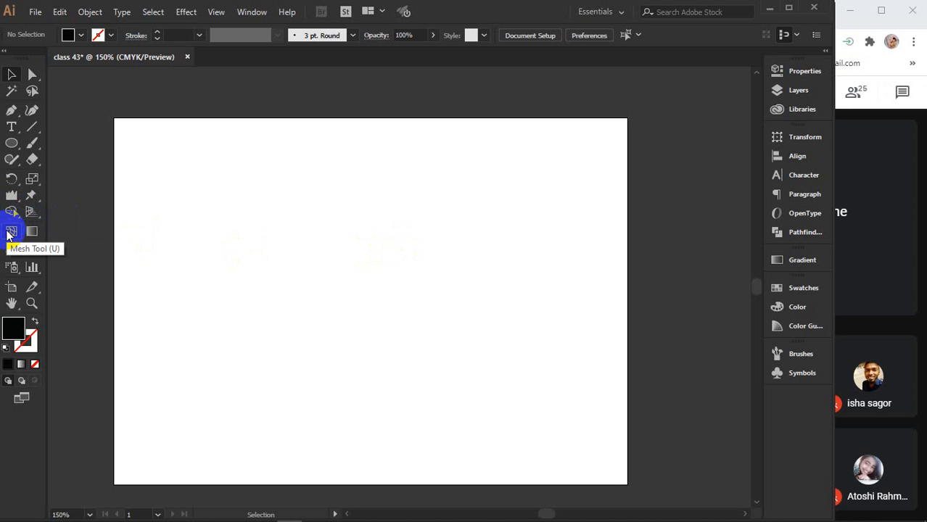
click(8, 233)
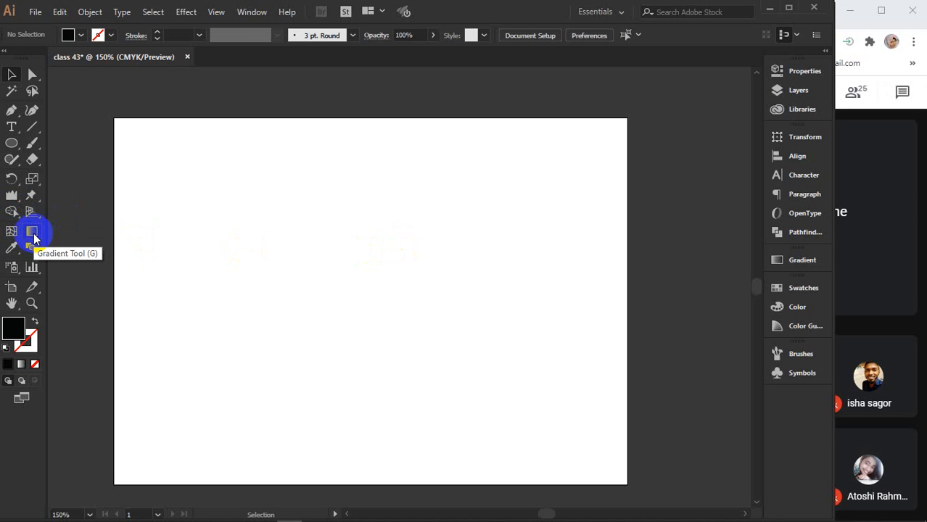
click(10, 249)
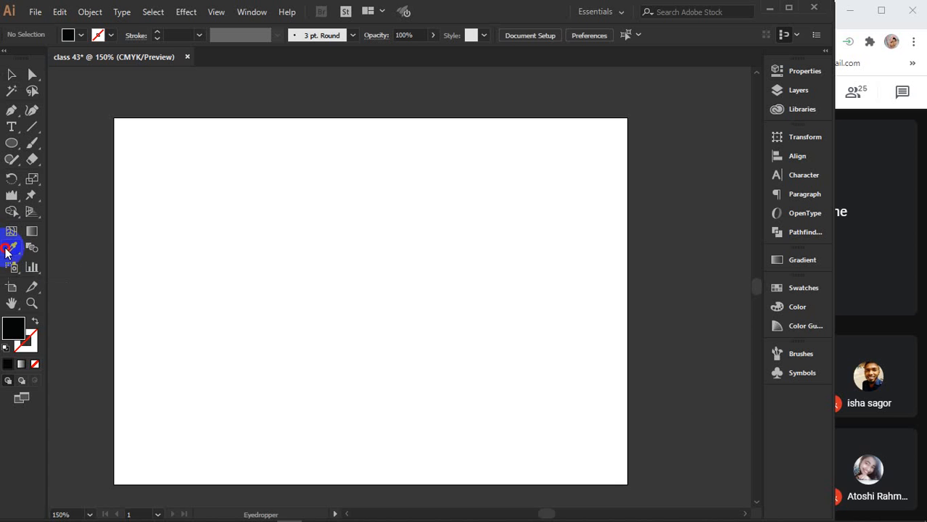
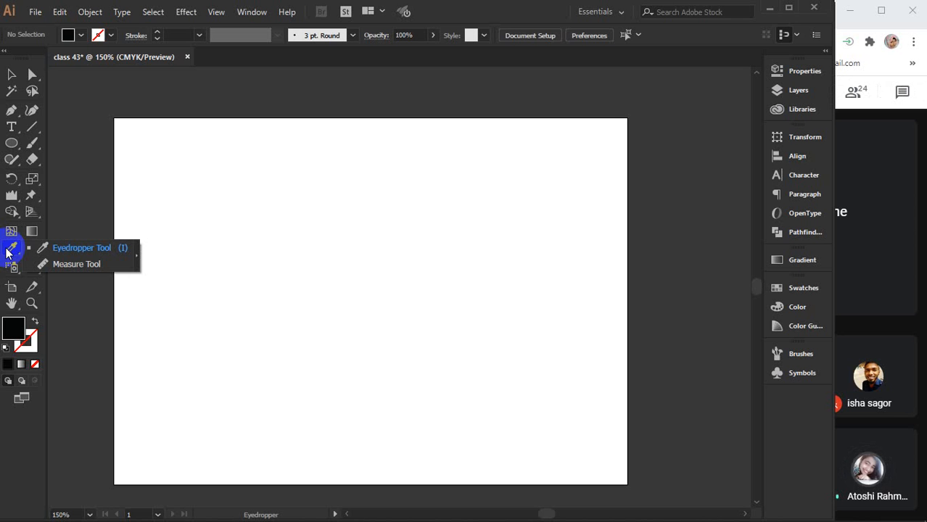
click(10, 75)
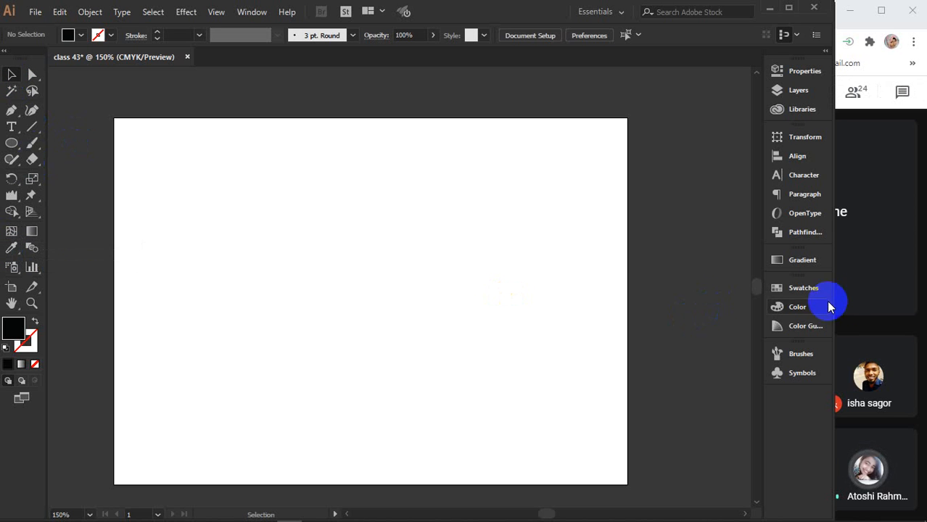
- Show the document's colour swatches and draw a small black rectangle in the upper-left part of the artboard
click(798, 308)
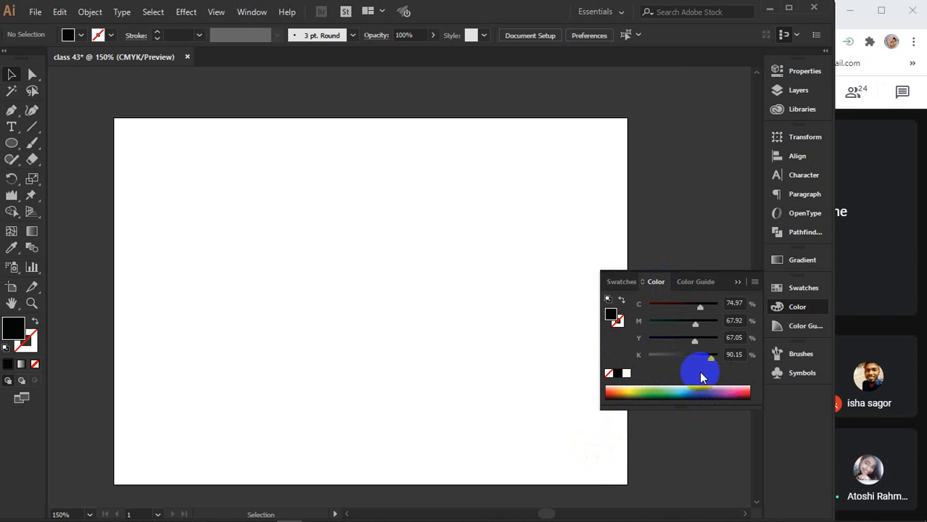
click(621, 282)
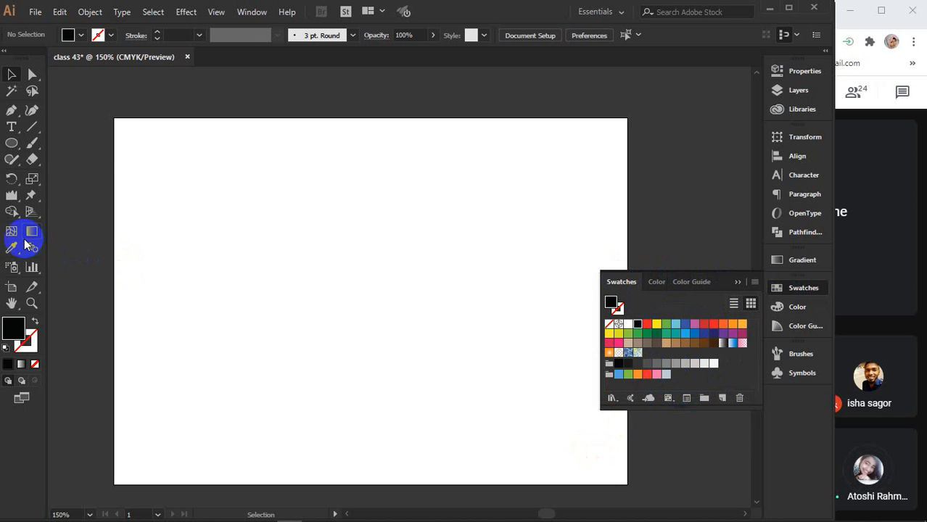
drag(11, 145, 69, 142)
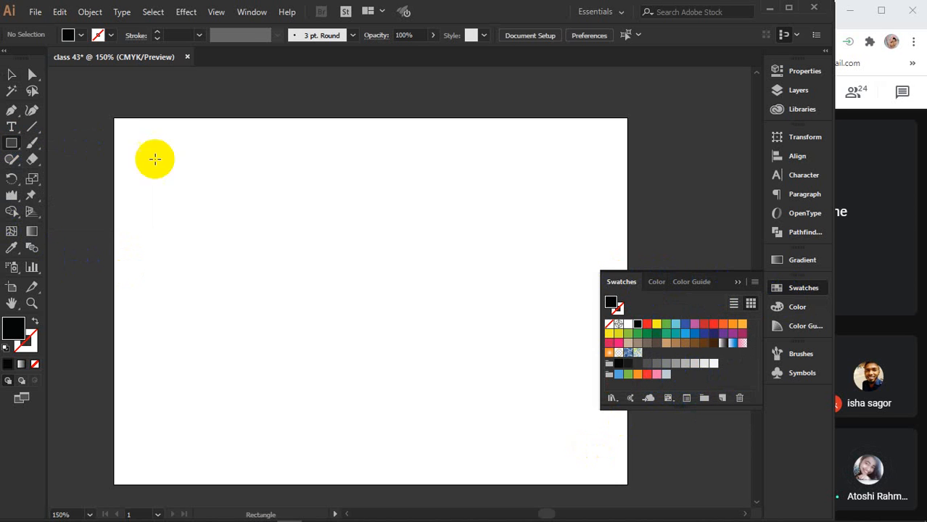
drag(211, 180, 259, 221)
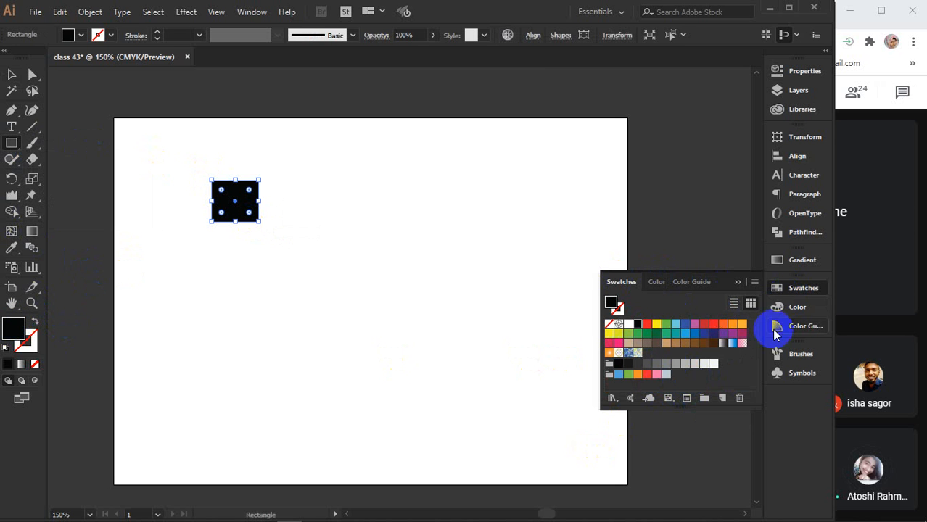
- Change the small rectangle's fill to turquoise 00ffbc in the Color Picker
double_click(13, 328)
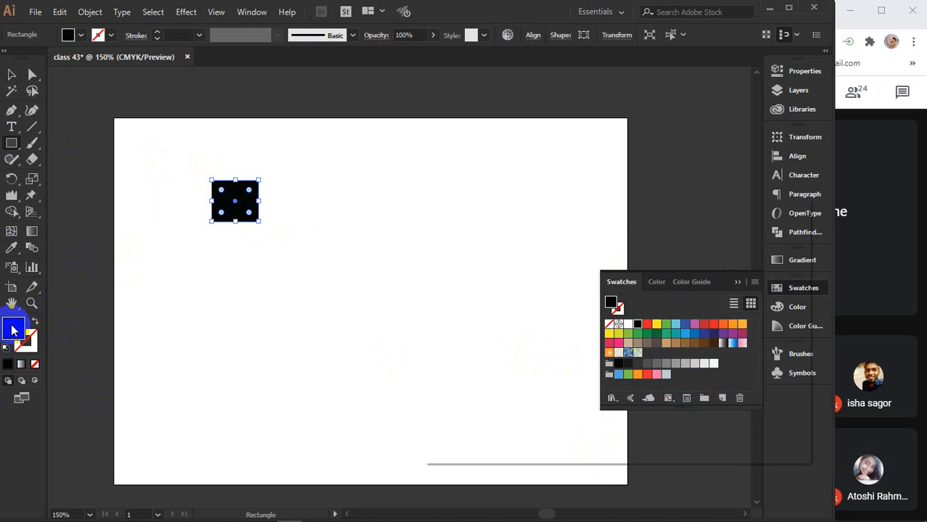
drag(690, 210, 464, 238)
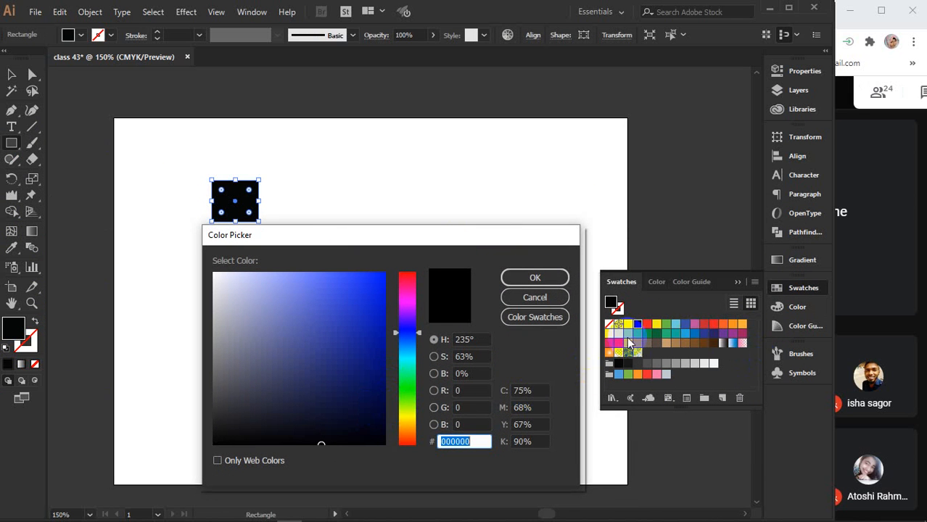
click(405, 365)
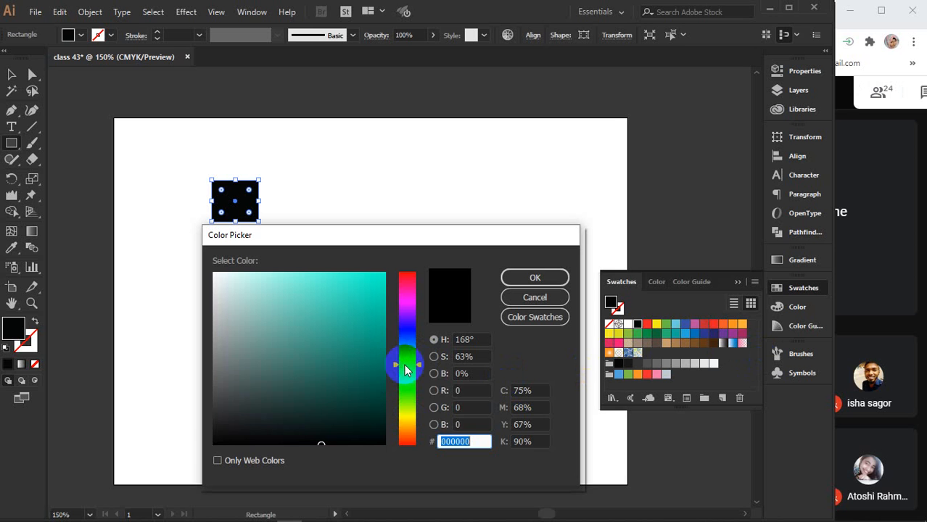
drag(344, 299, 385, 266)
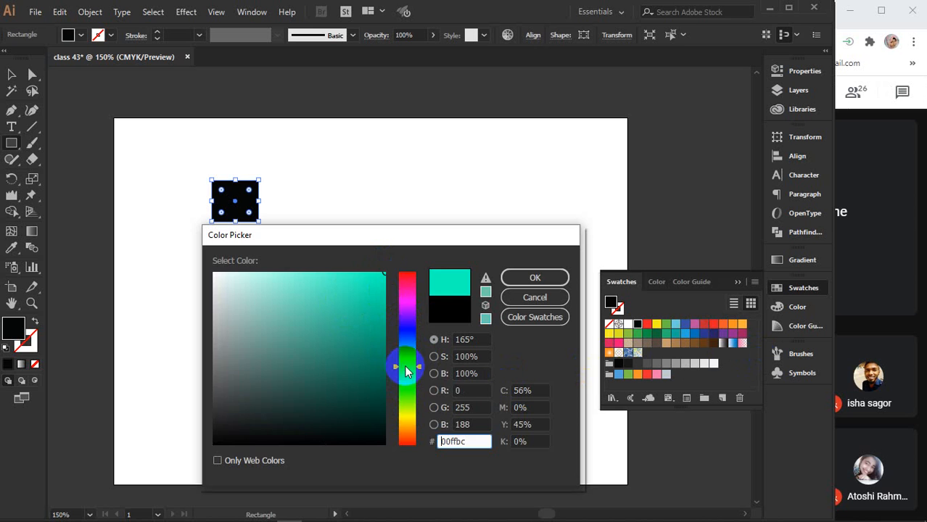
click(530, 277)
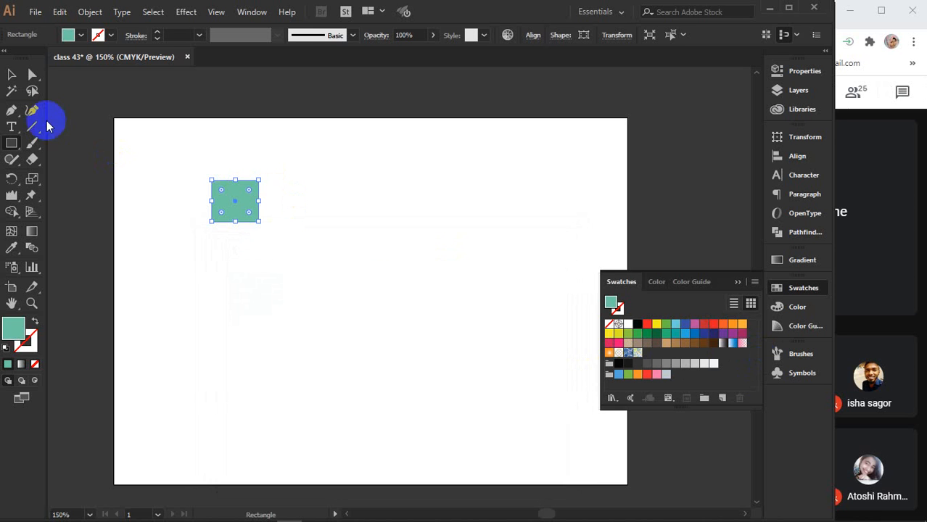
- Save the small rectangle's turquoise fill as a new swatch and delete the rectangle
click(12, 73)
drag(238, 207, 667, 354)
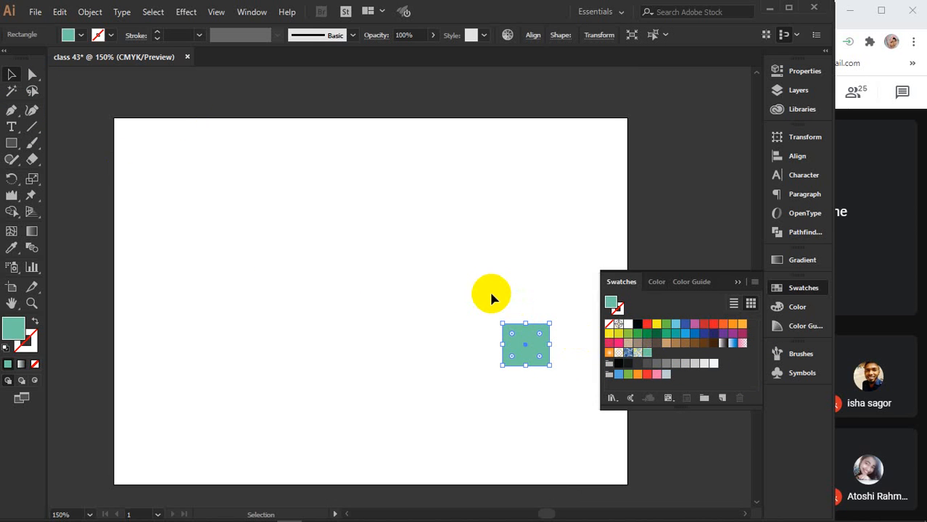
key(Delete)
click(672, 354)
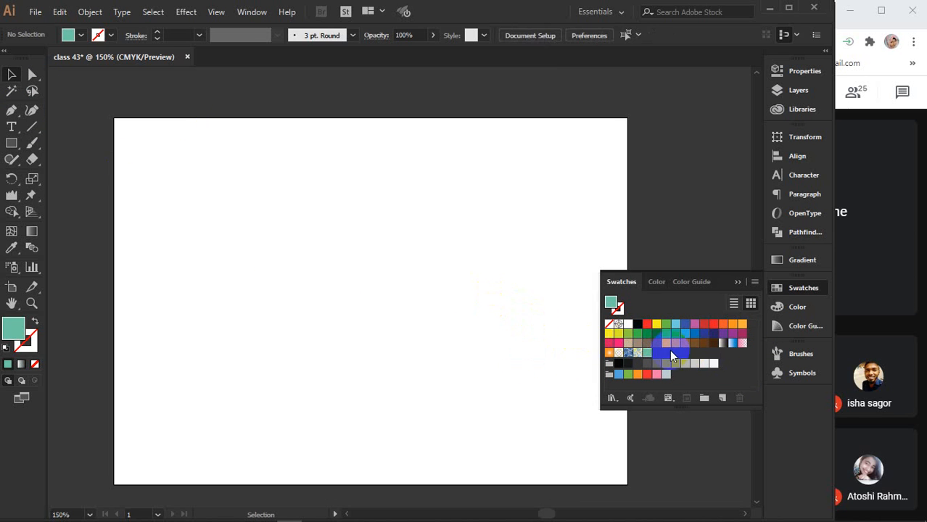
- Draw a large square without fill in the middle of the artboard and fill it with the saved turquoise swatch
click(13, 143)
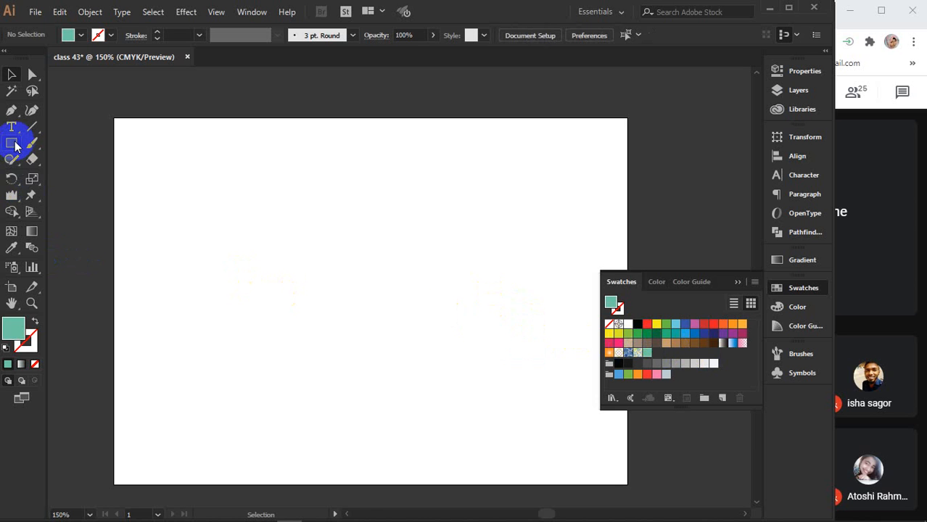
click(34, 364)
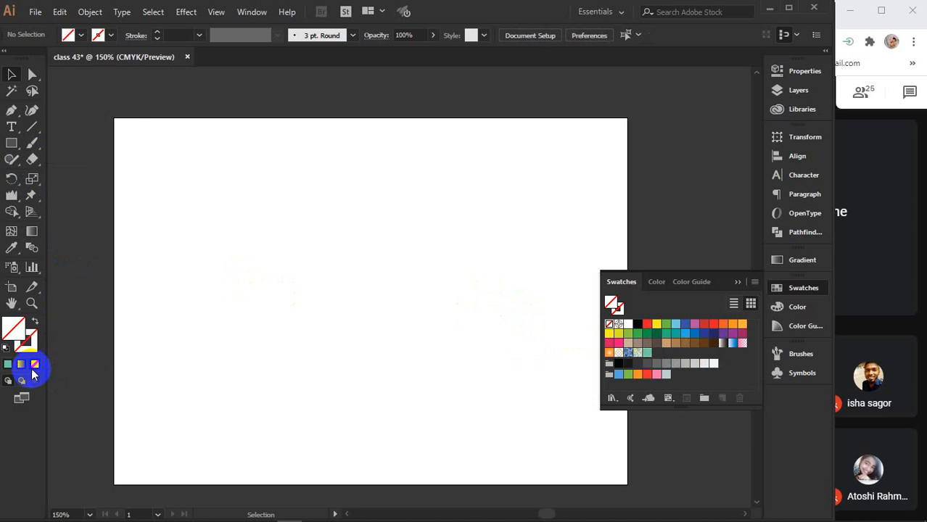
click(12, 145)
drag(307, 195, 436, 322)
click(642, 372)
click(648, 353)
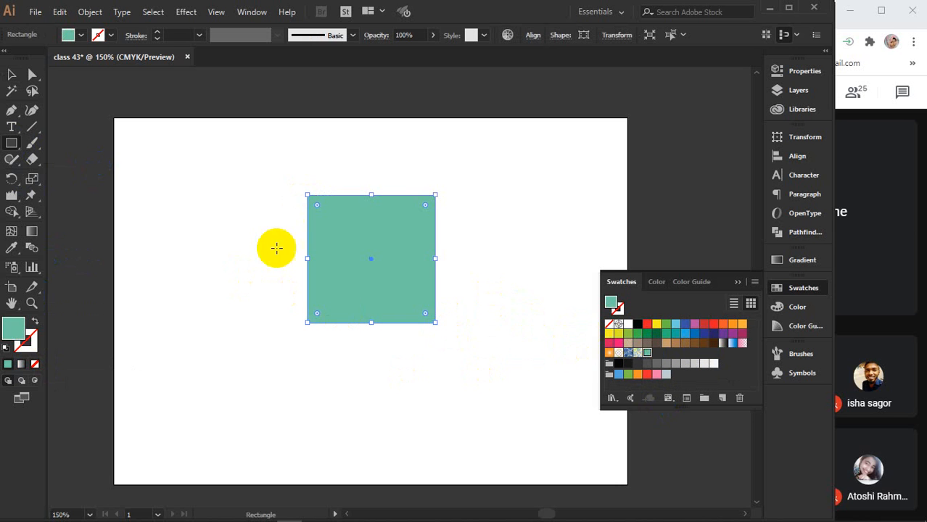
click(11, 77)
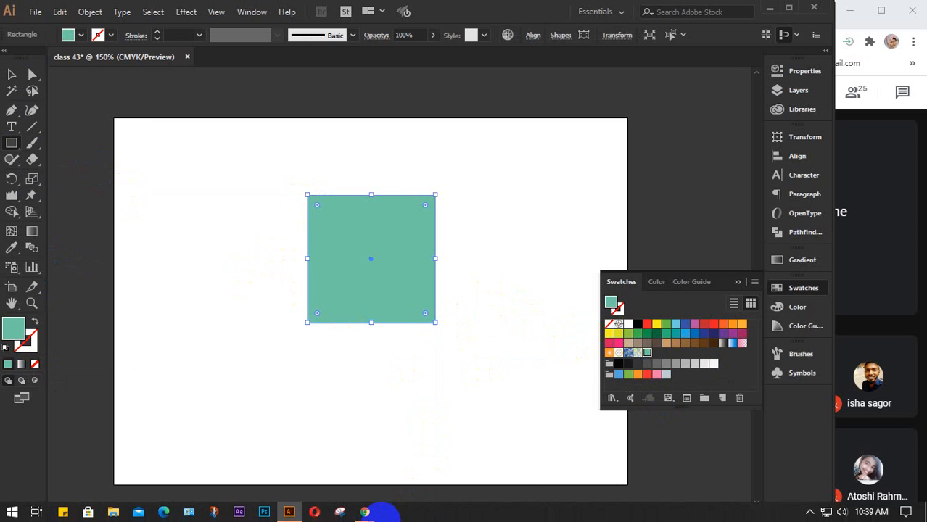
- Switch to Chrome and search Google for "texture background" in a new browser tab
click(367, 512)
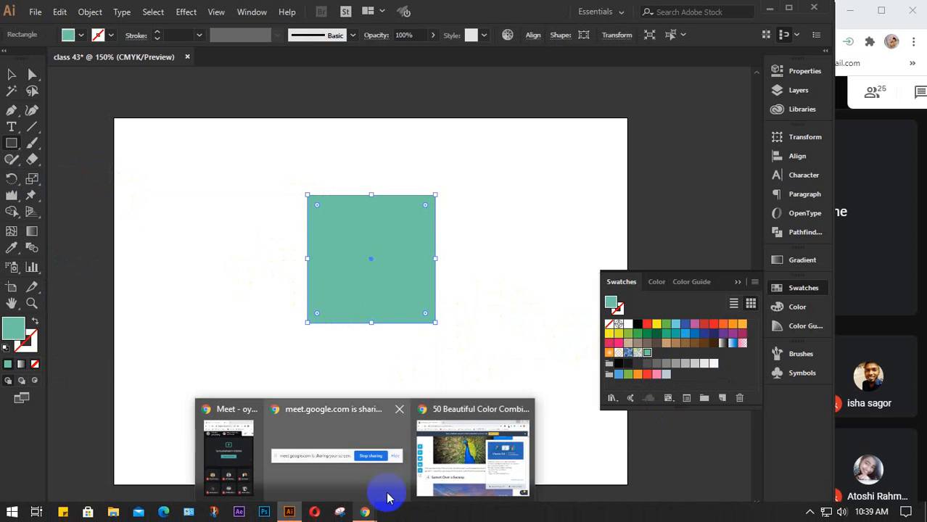
mouse_move(450, 459)
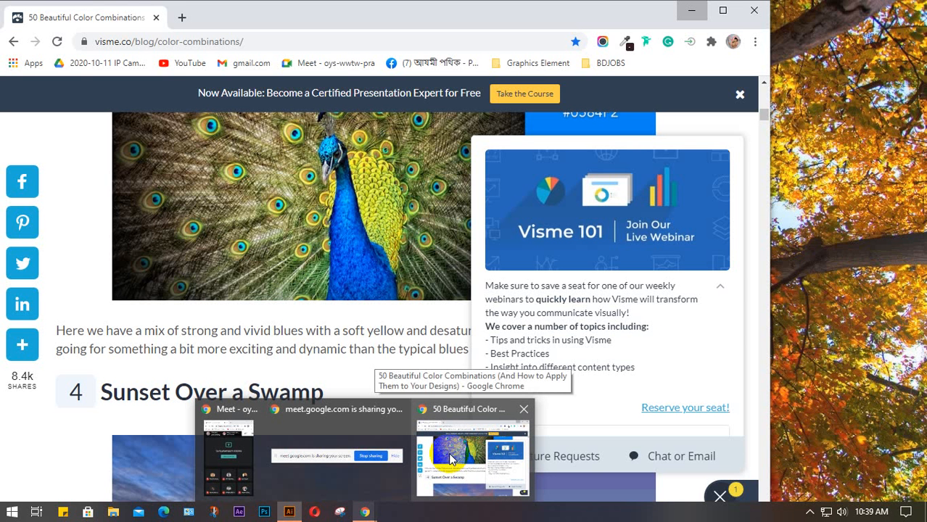
click(450, 459)
click(182, 18)
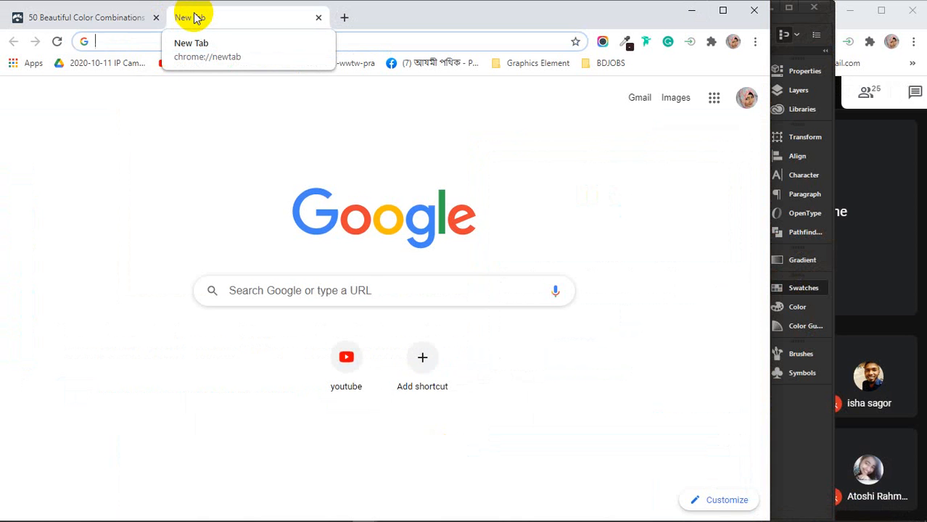
text(textur)
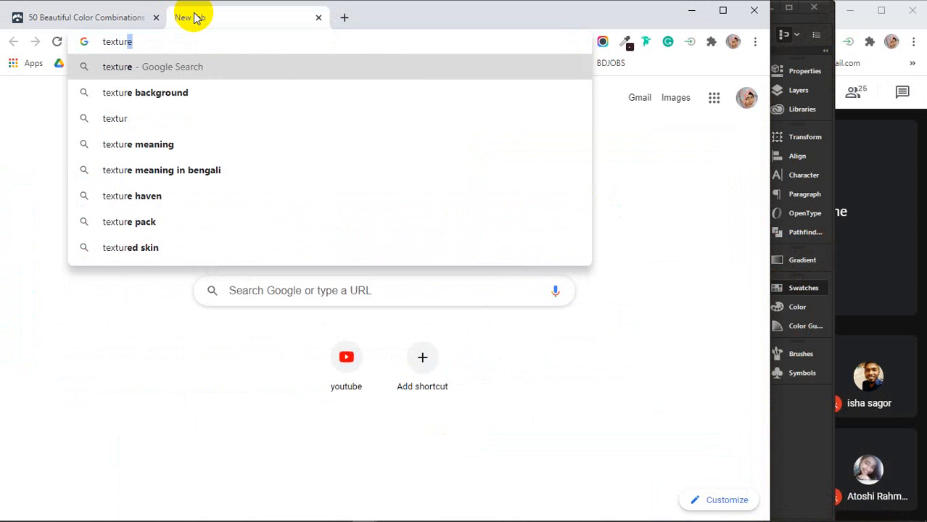
text(e)
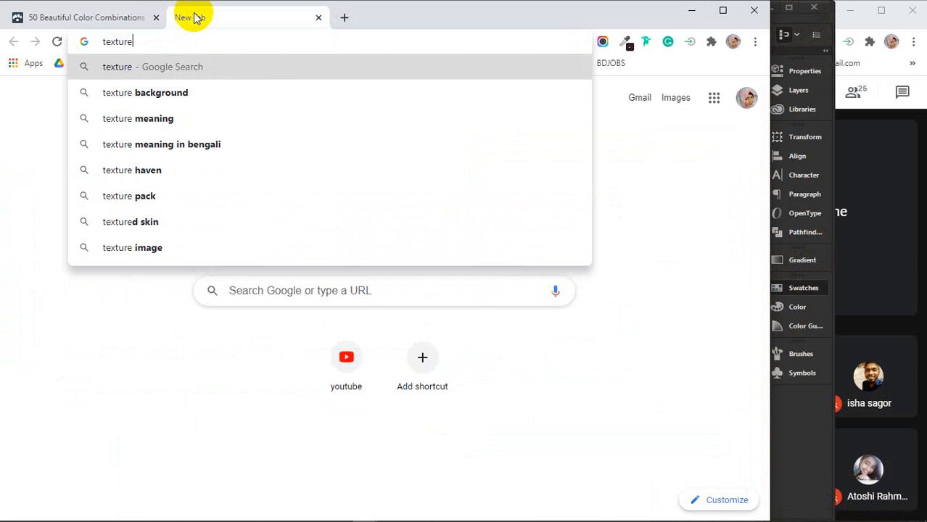
key(Down)
key(Return)
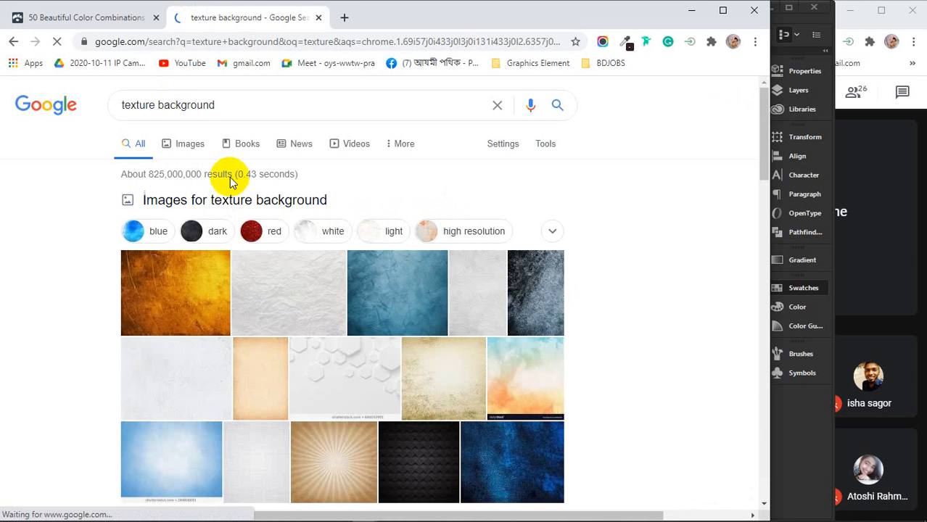
- Open the image results for "texture background" and look through the available textures
click(191, 145)
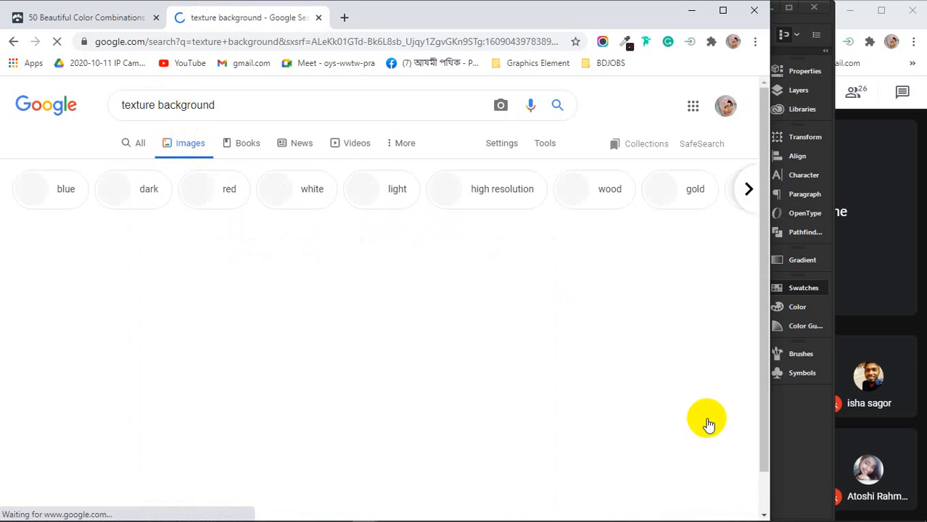
scroll(294, 363, down, 4)
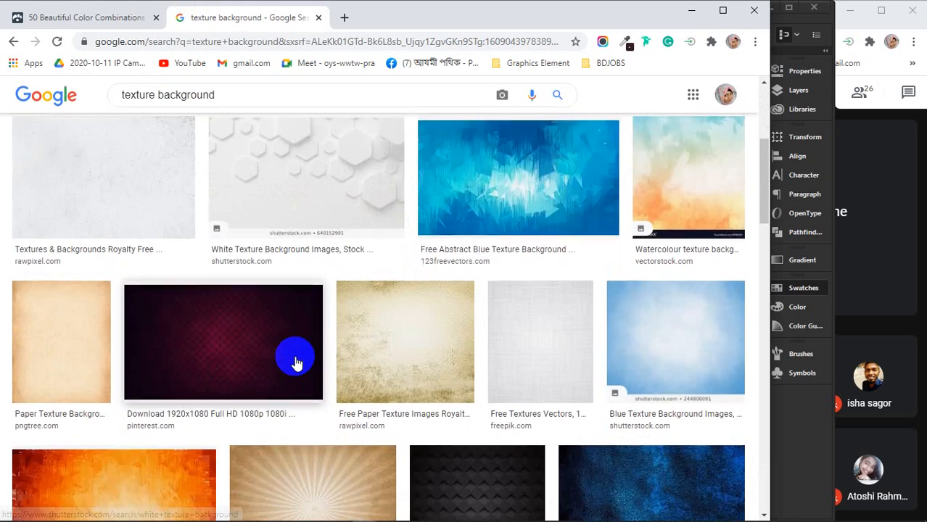
scroll(296, 363, down, 5)
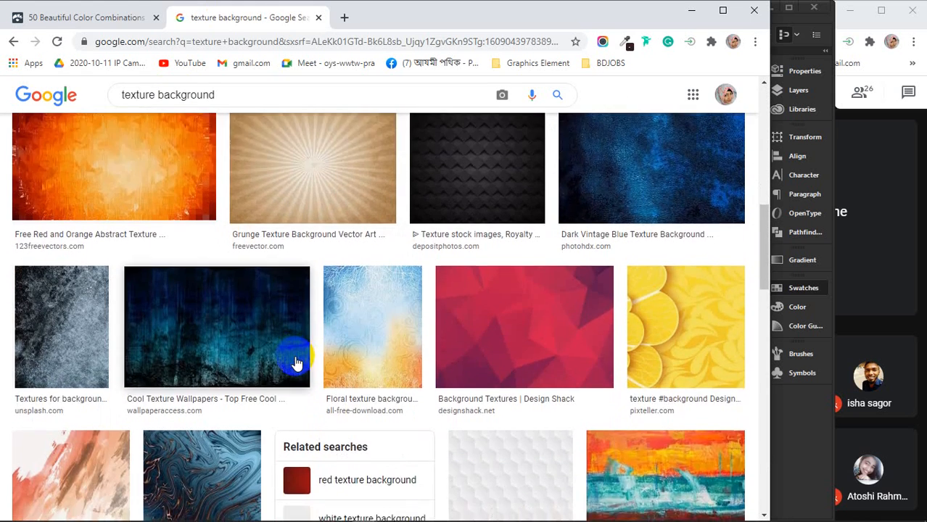
scroll(296, 363, down, 1)
scroll(294, 356, up, 10)
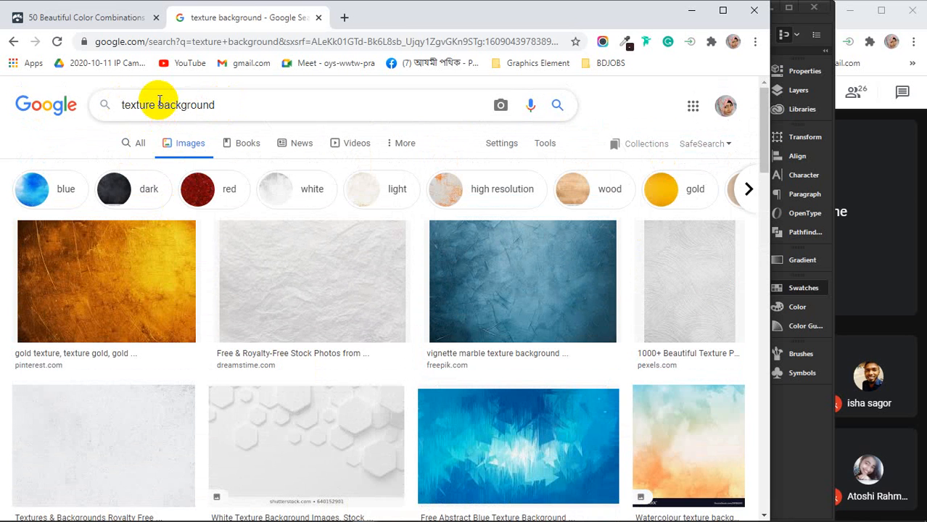
- Search Google Images for "cement texture background" and look through the results for a suitable texture
text(cement)
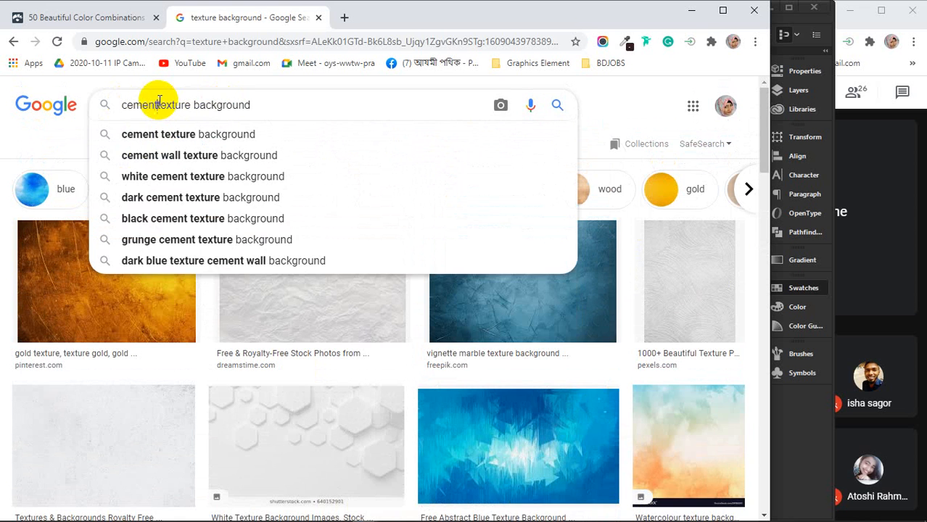
key(Return)
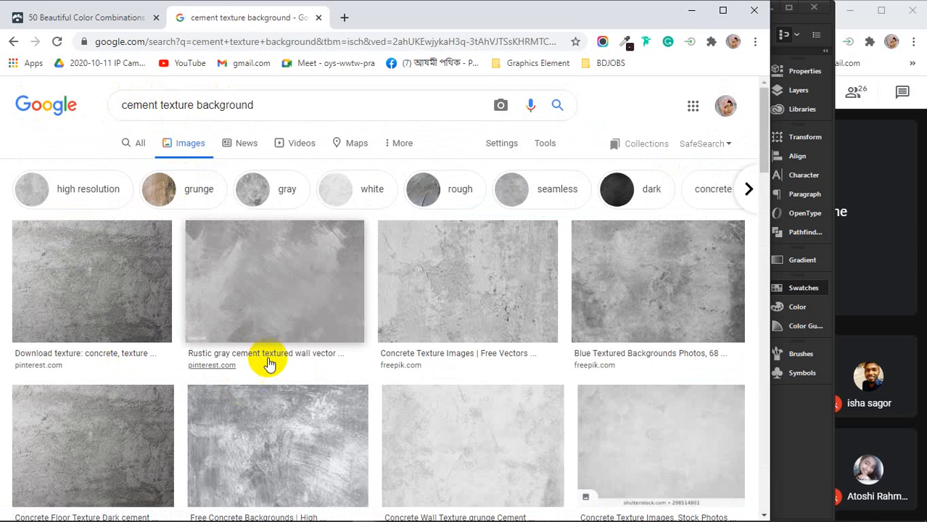
scroll(275, 348, down, 4)
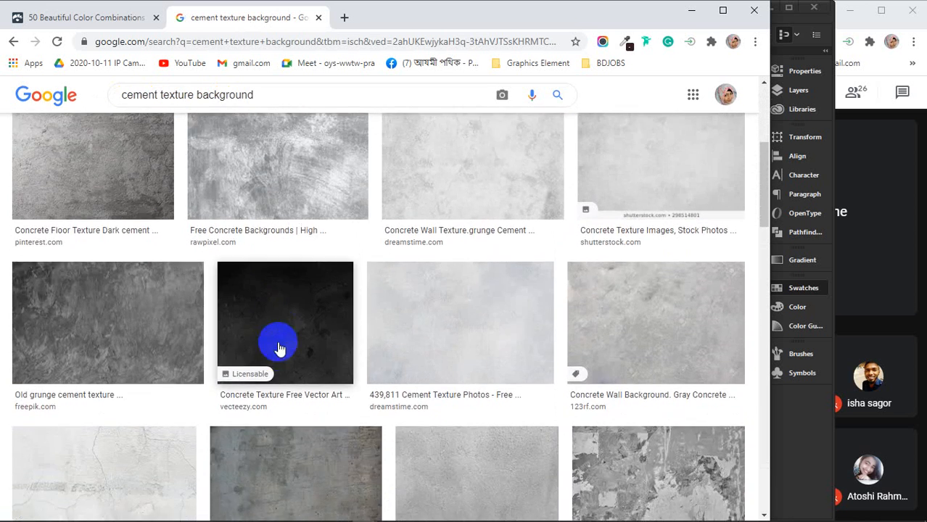
scroll(275, 342, down, 4)
- Copy the Rawpixel black concrete texture image and paste it into the class 43 document in Illustrator
click(439, 413)
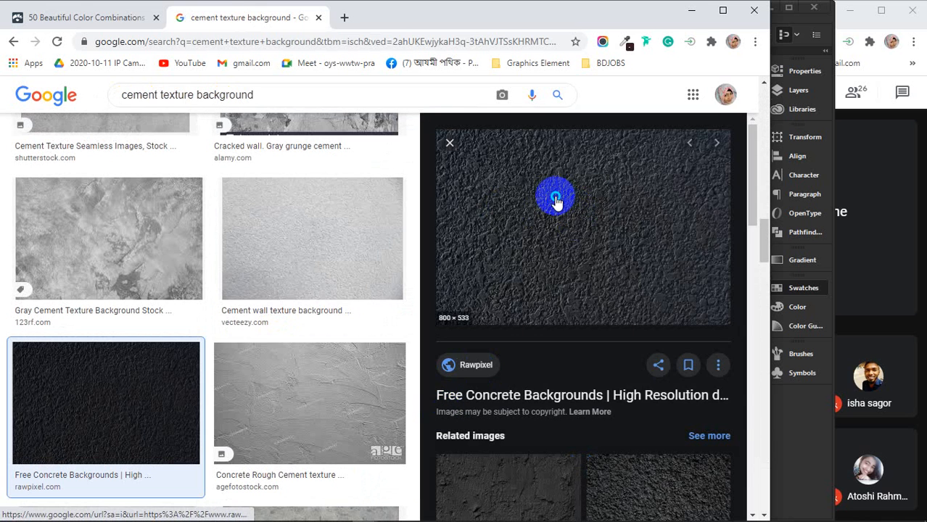
right_click(555, 199)
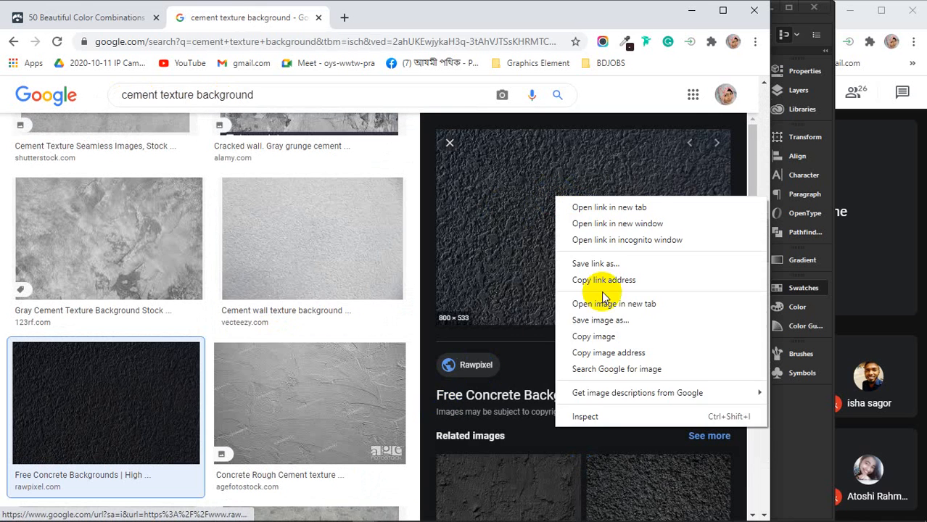
click(593, 336)
click(691, 10)
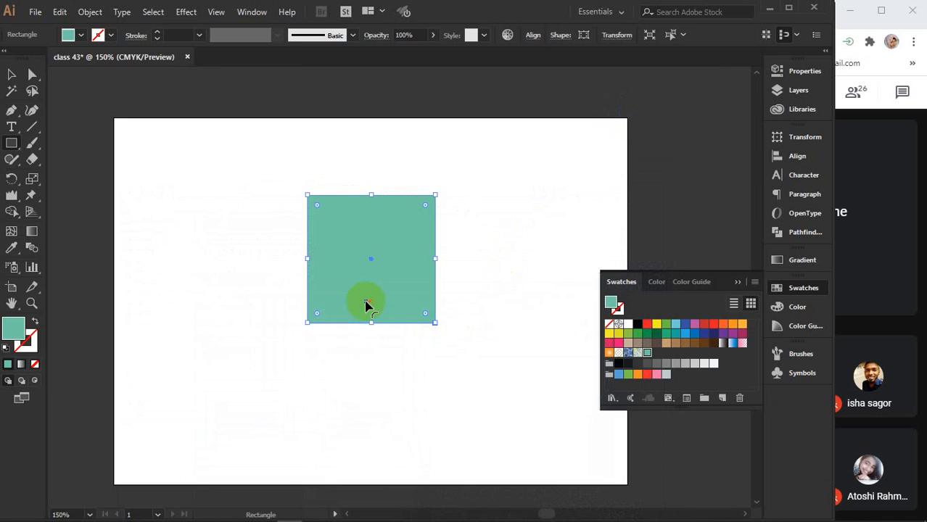
key(ctrl+v)
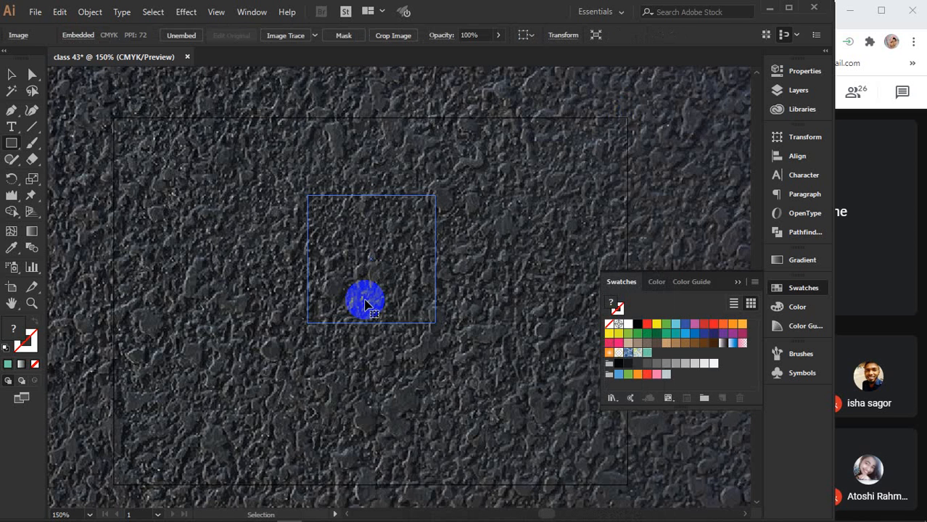
- Scale the pasted concrete texture image down to less than a third of the artboard's width
scroll(365, 299, down, 4)
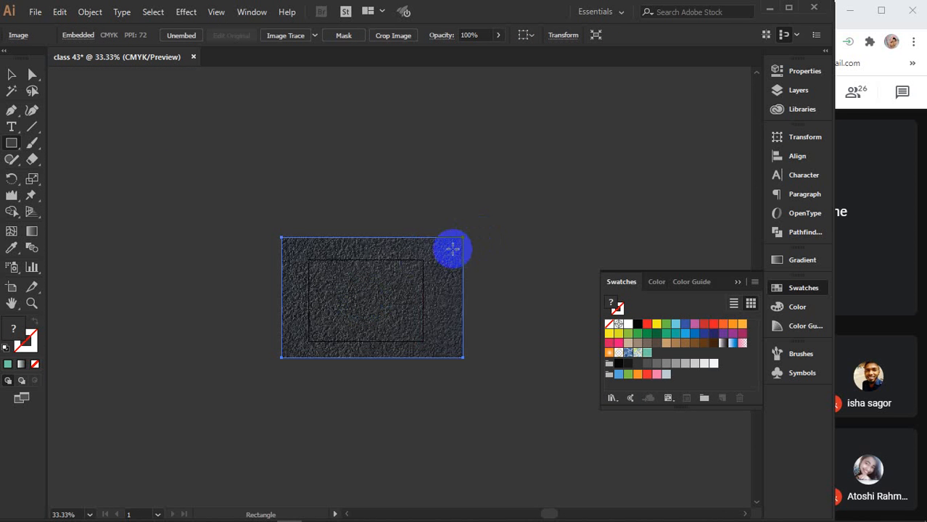
click(10, 74)
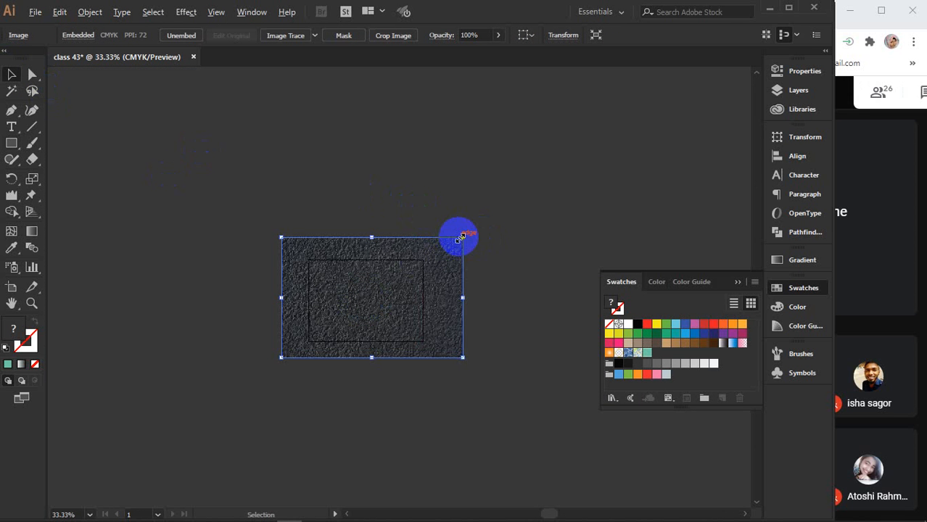
drag(459, 238, 404, 278)
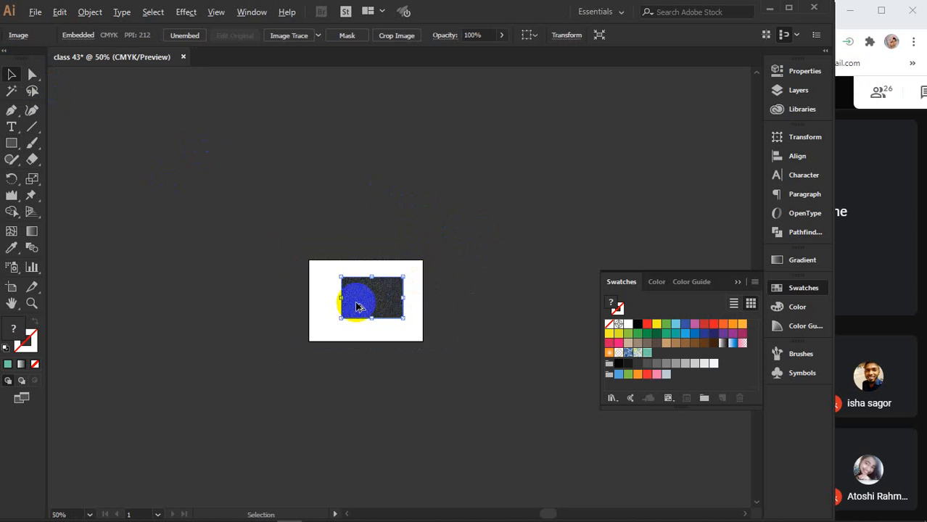
scroll(356, 306, up, 4)
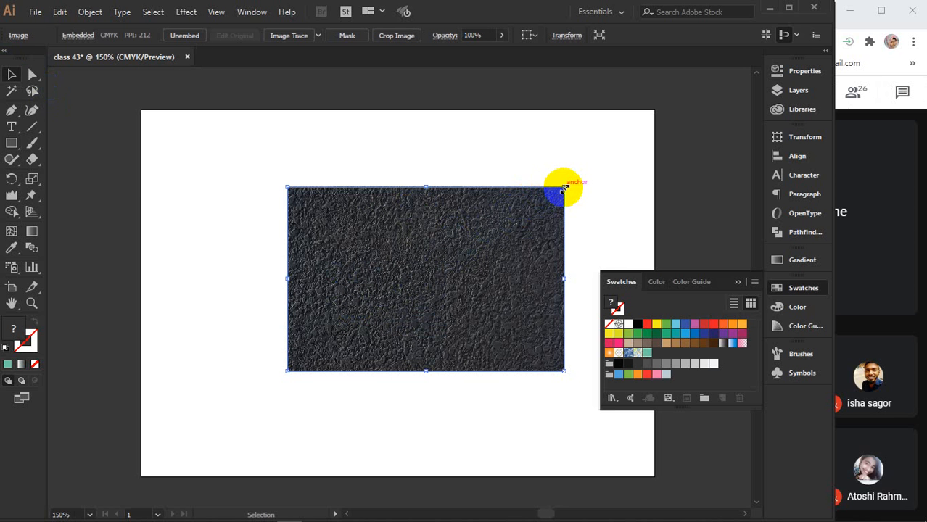
drag(565, 189, 503, 228)
- Move the texture image toward the artboard's lower-left area and delete the turquoise square
drag(433, 270, 307, 363)
drag(348, 226, 196, 158)
key(Delete)
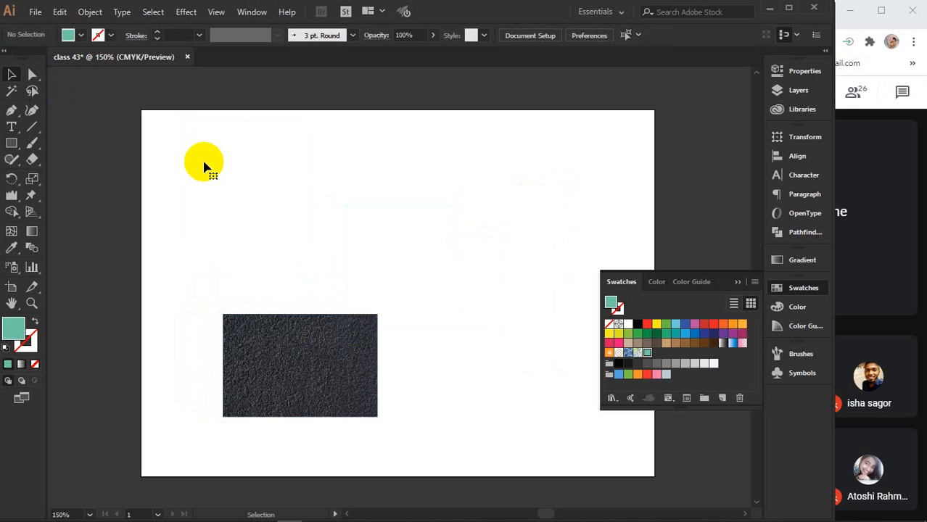
- Save the concrete texture image as a new pattern swatch and delete the image from the artboard
drag(297, 346, 673, 354)
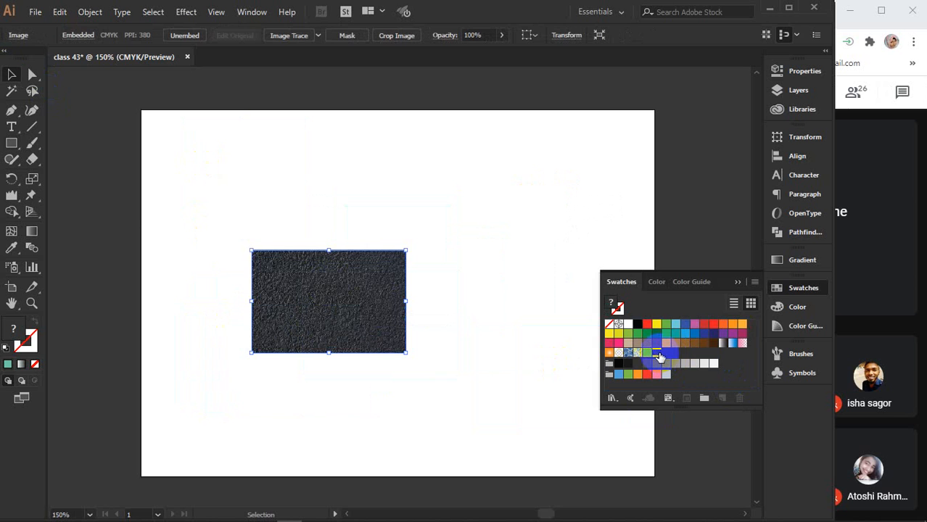
key(Delete)
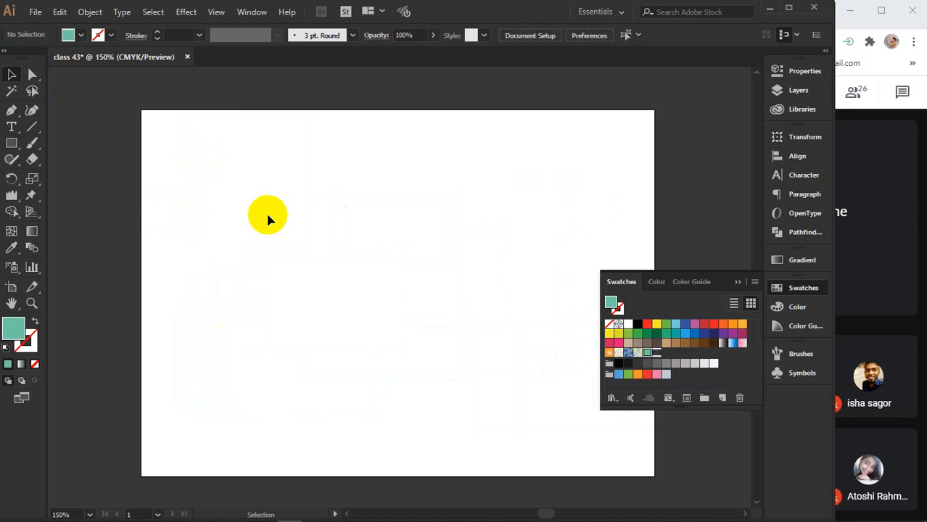
click(739, 283)
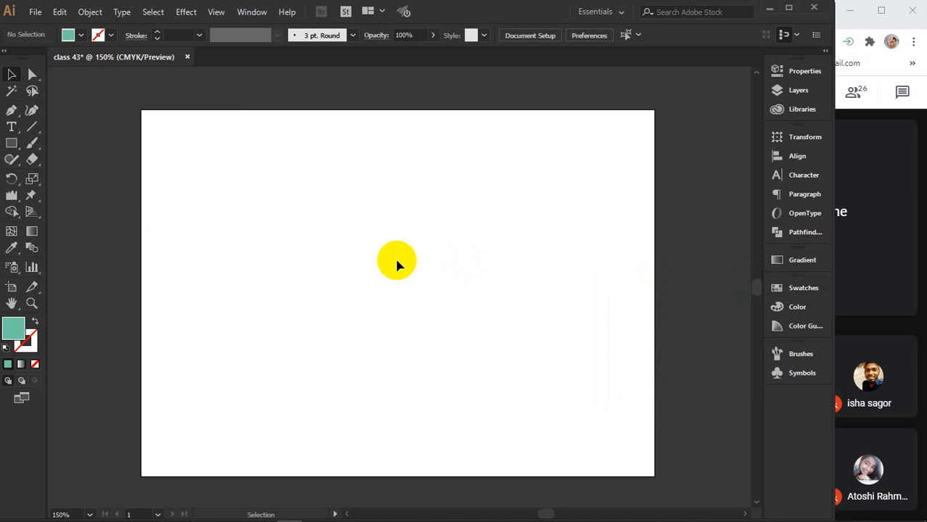
- Draw a closed sleeveless shirt shape with the Pen tool, with a curved neckline, curved sides and a straight hem
click(11, 112)
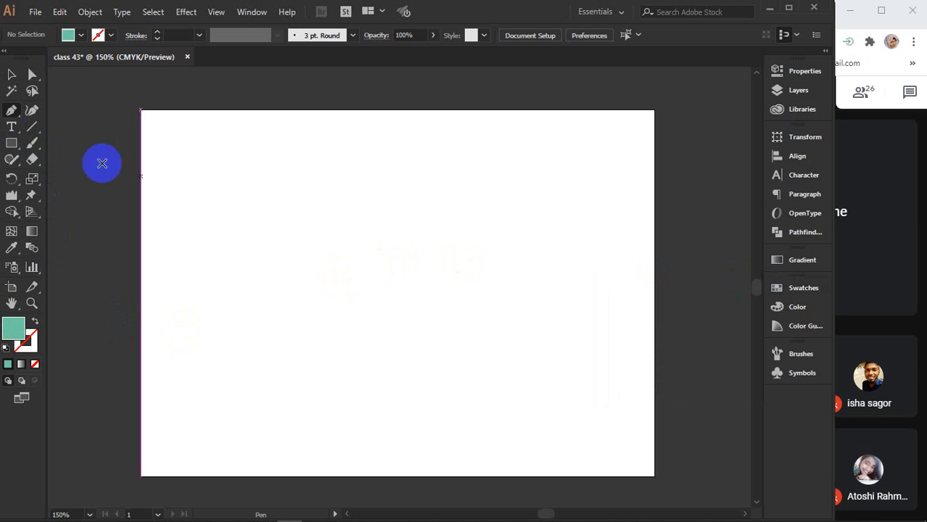
click(334, 205)
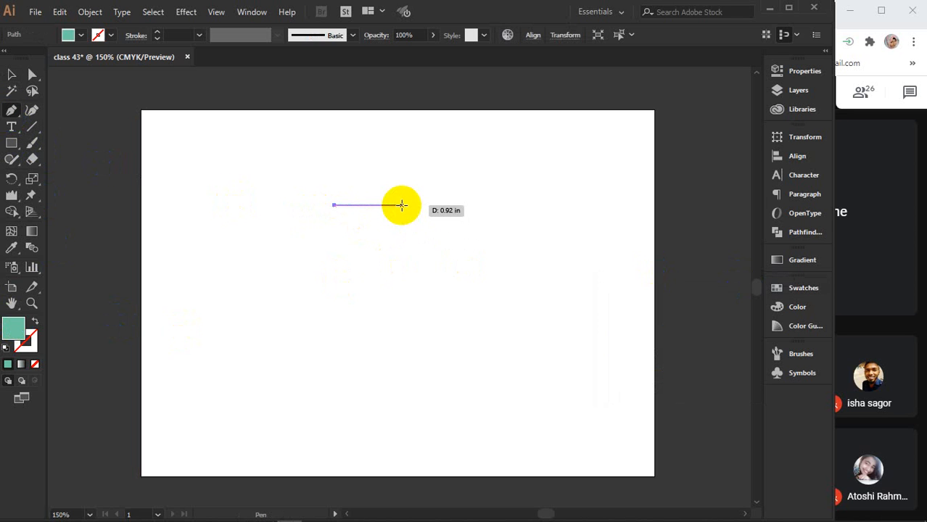
drag(402, 207, 436, 173)
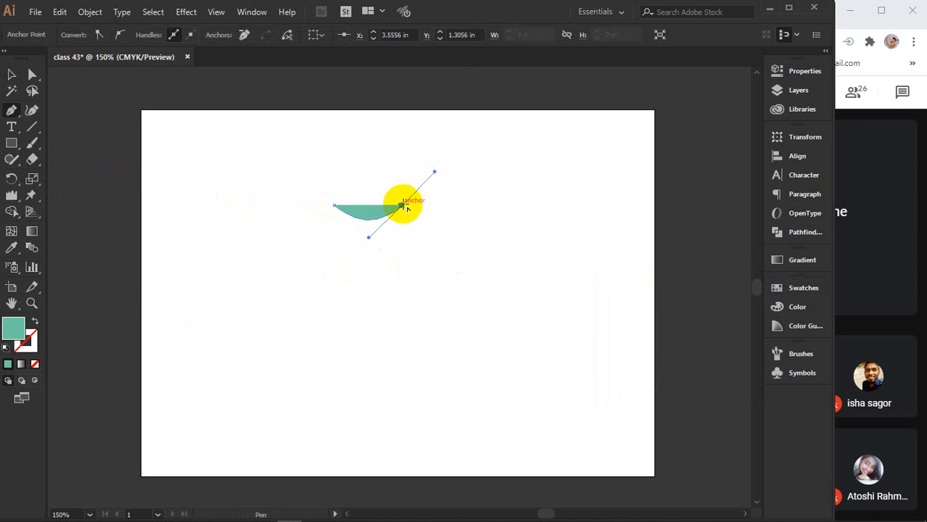
drag(434, 218, 444, 380)
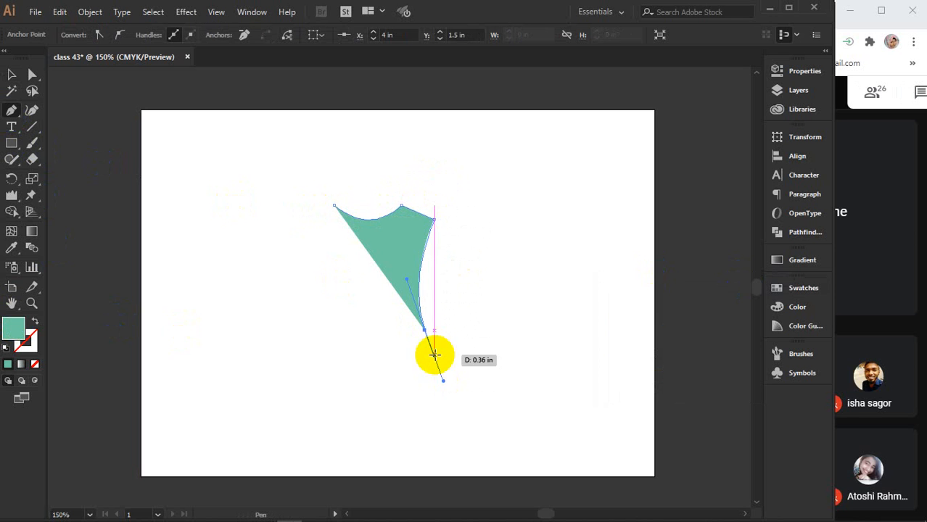
click(424, 331)
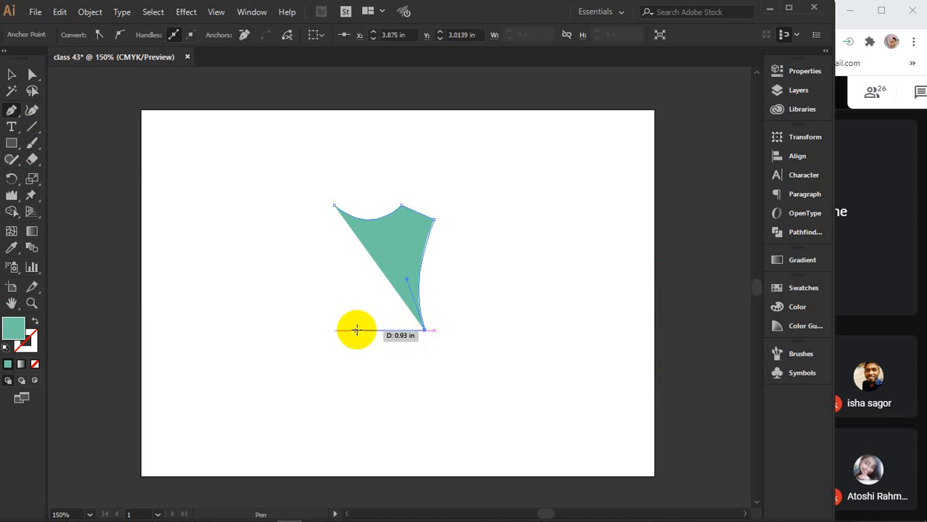
click(314, 331)
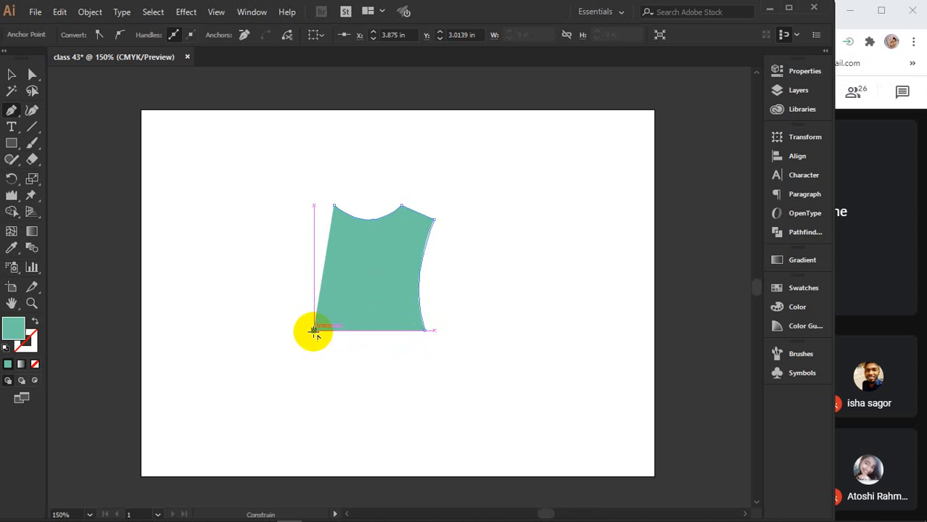
drag(314, 237, 296, 208)
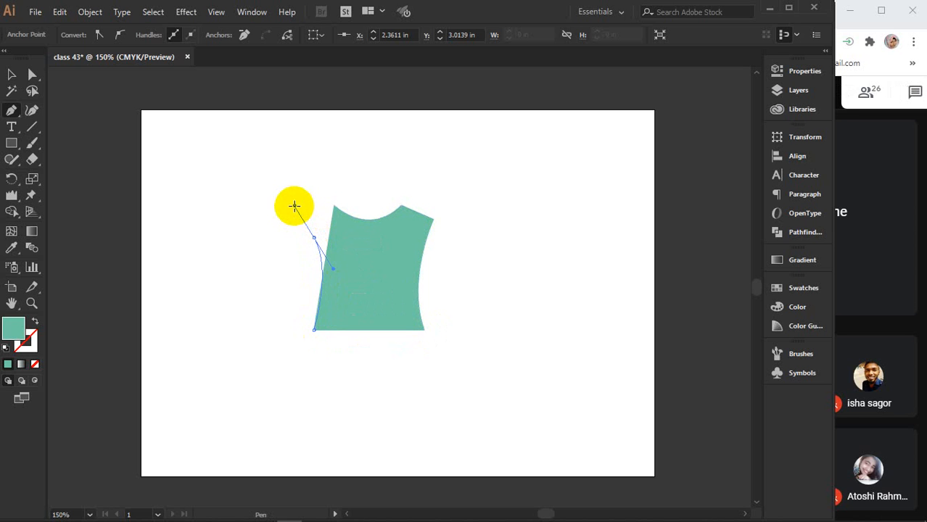
click(313, 237)
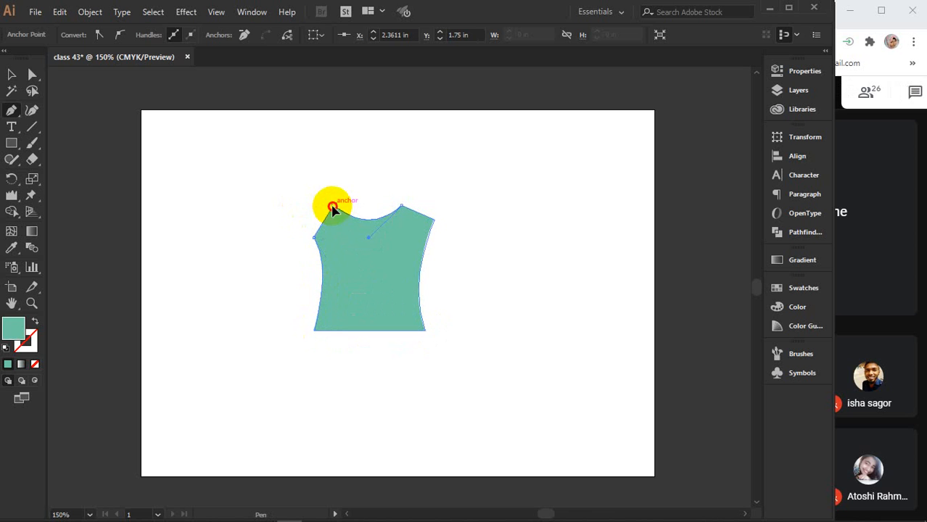
click(332, 208)
- Move the shirt's left shoulder tip up and outward to match the right one and adjust the left side's curve handle
click(32, 75)
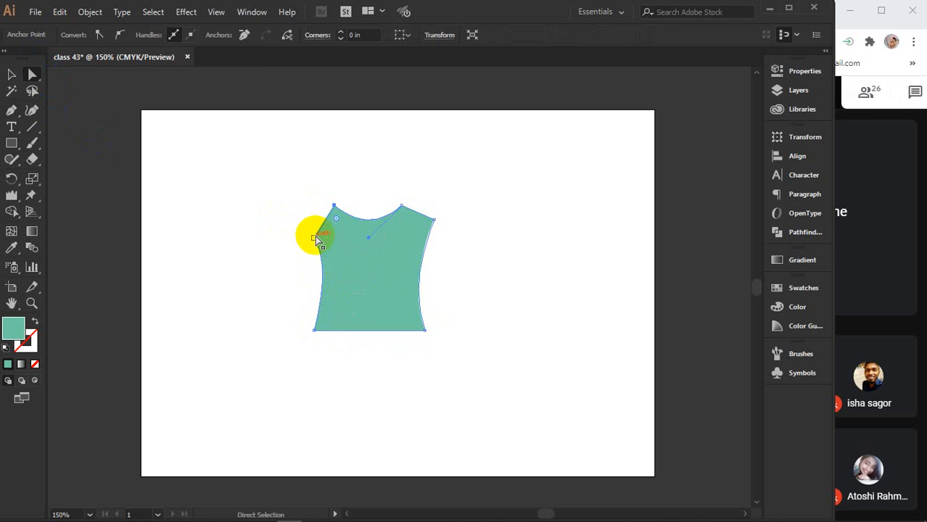
drag(317, 240, 304, 220)
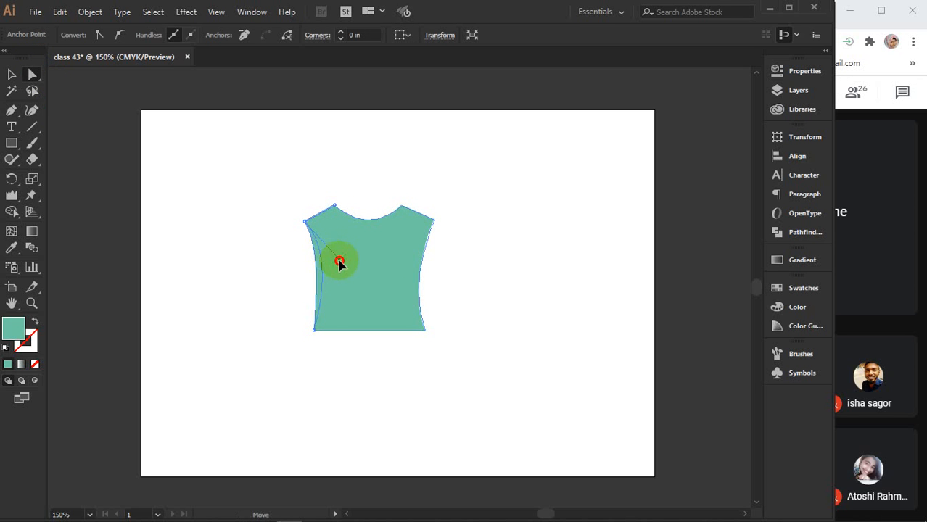
drag(339, 265, 334, 269)
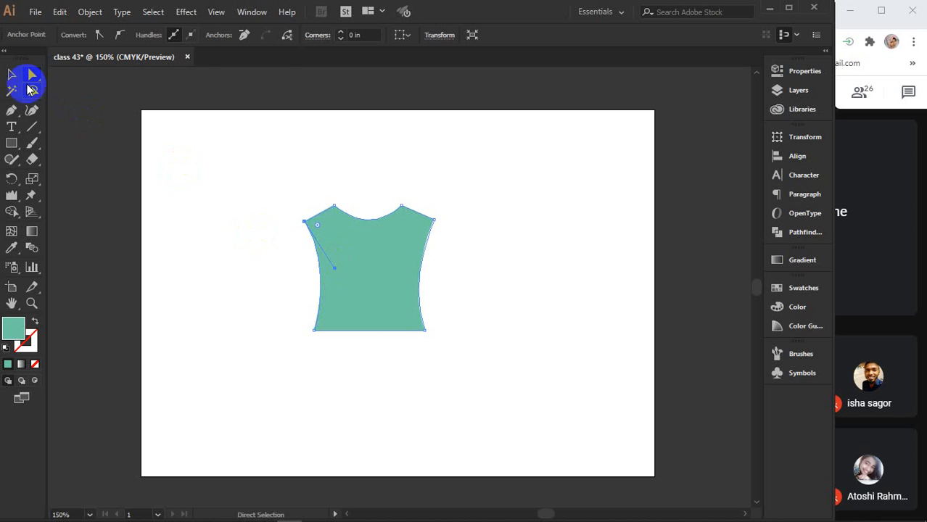
click(11, 74)
click(169, 182)
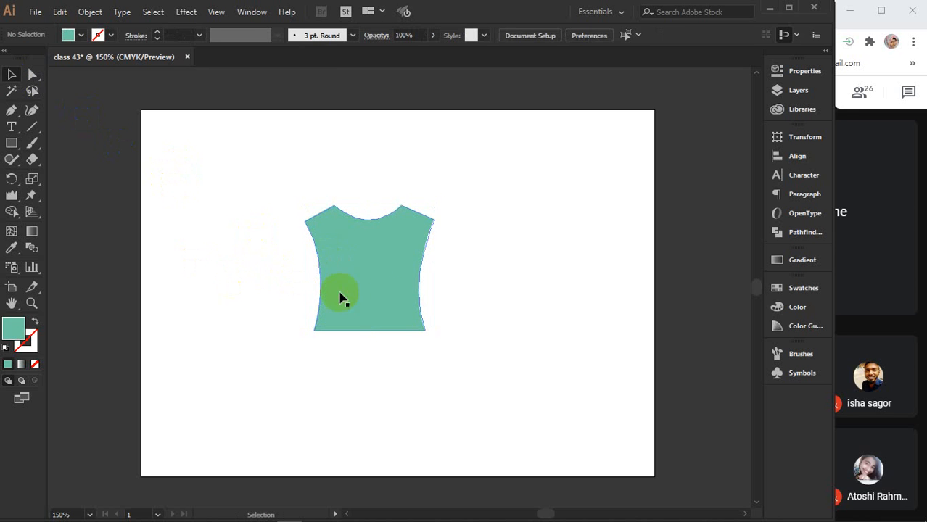
- Move the shirt shape slightly down and bend its right side further inward to match the left side
click(394, 305)
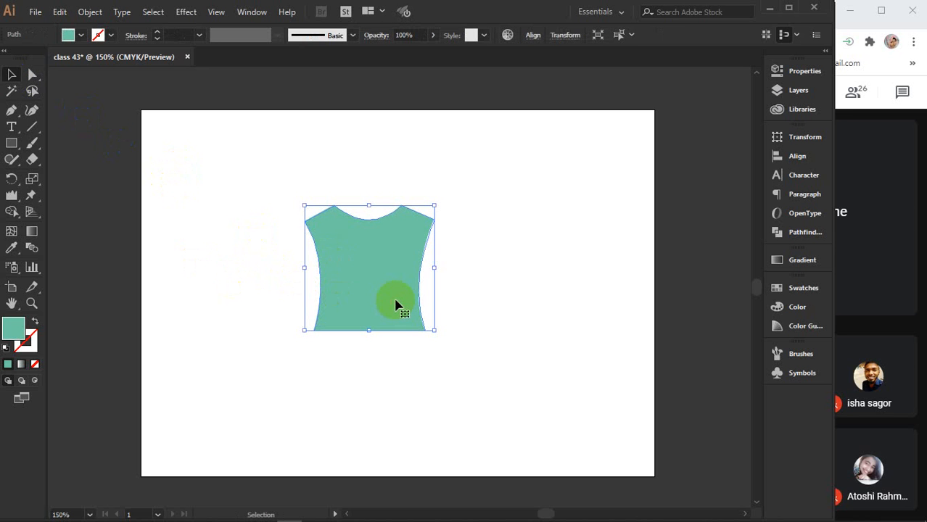
scroll(424, 275, up, 2)
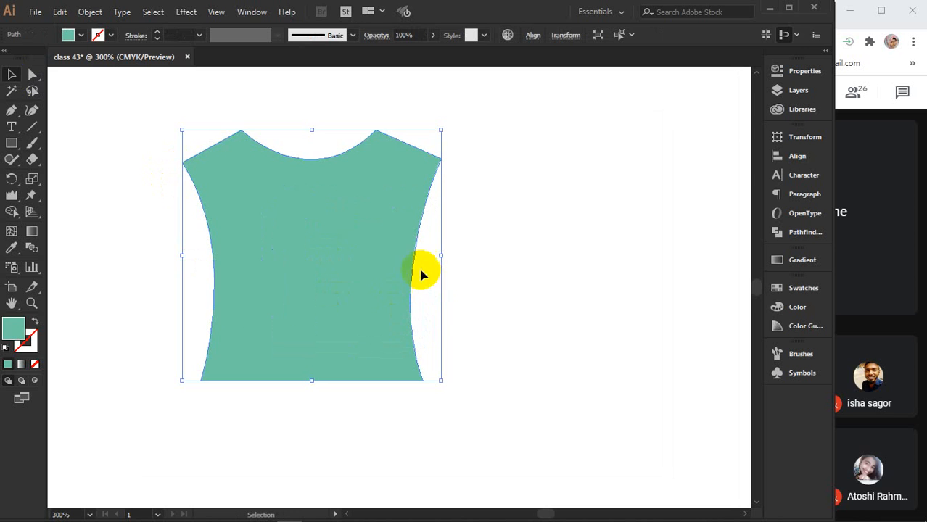
drag(354, 271, 364, 309)
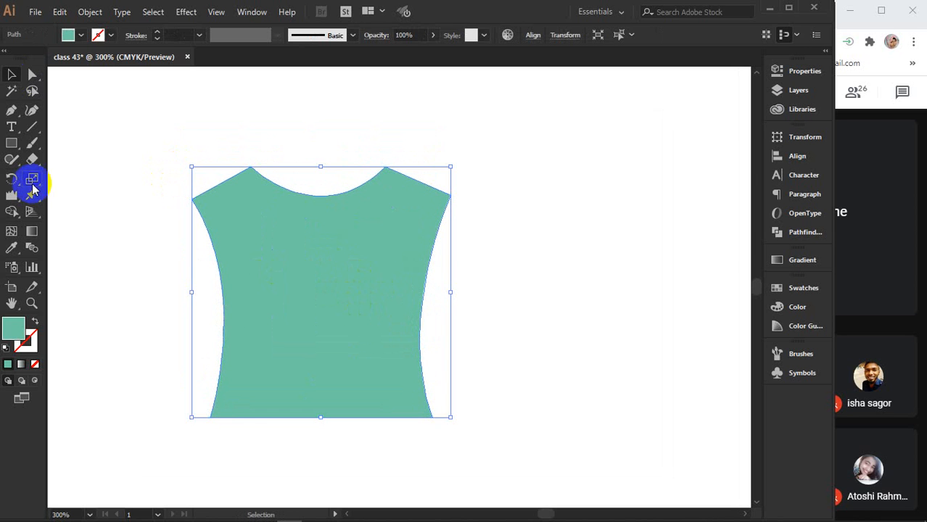
click(31, 81)
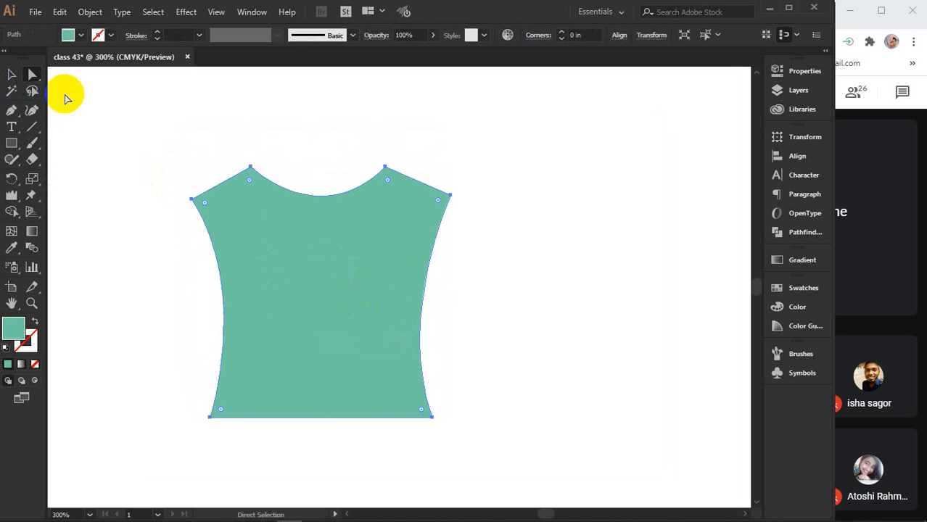
click(451, 195)
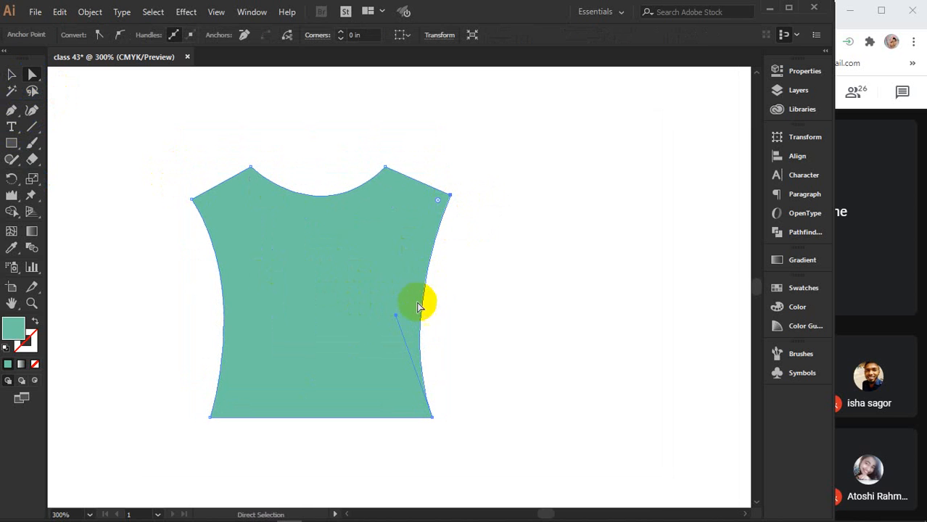
drag(397, 319, 376, 315)
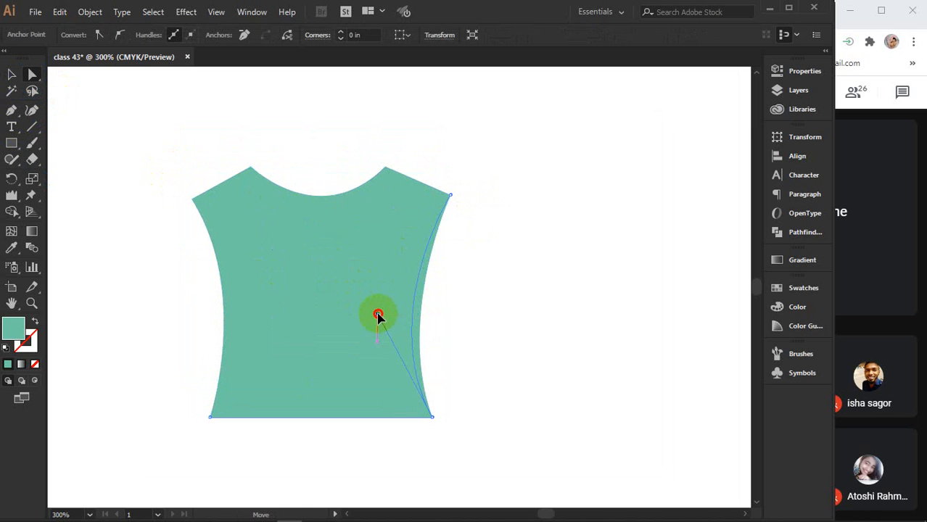
click(12, 77)
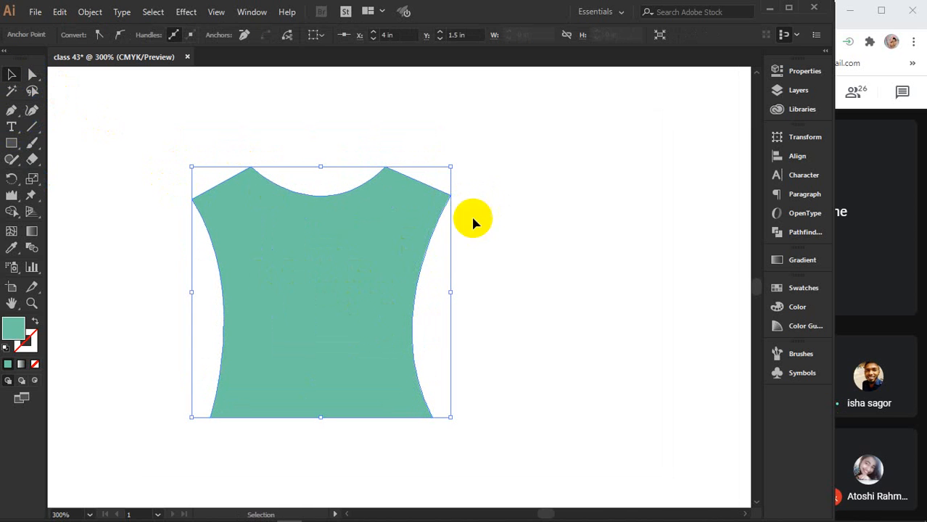
click(551, 293)
click(309, 294)
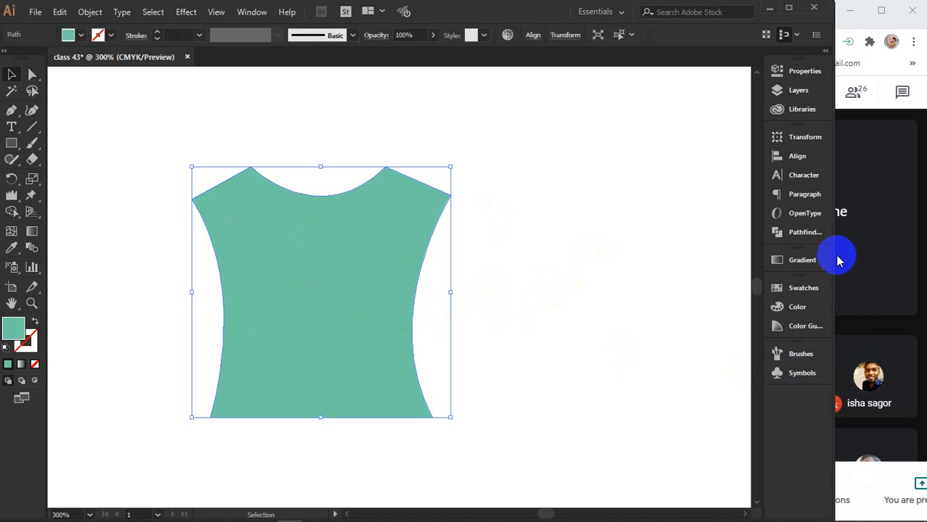
- Fill the shirt shape with the saved concrete texture pattern swatch and deselect it
click(804, 291)
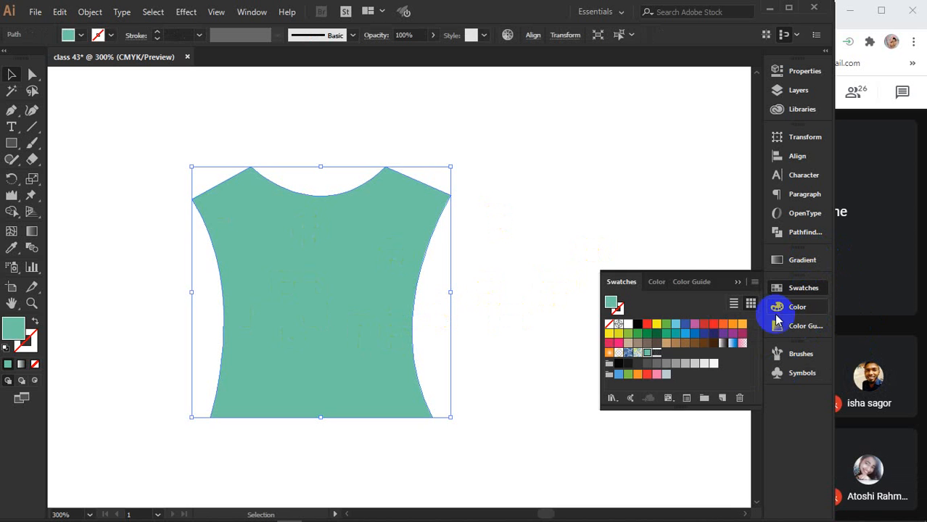
click(656, 354)
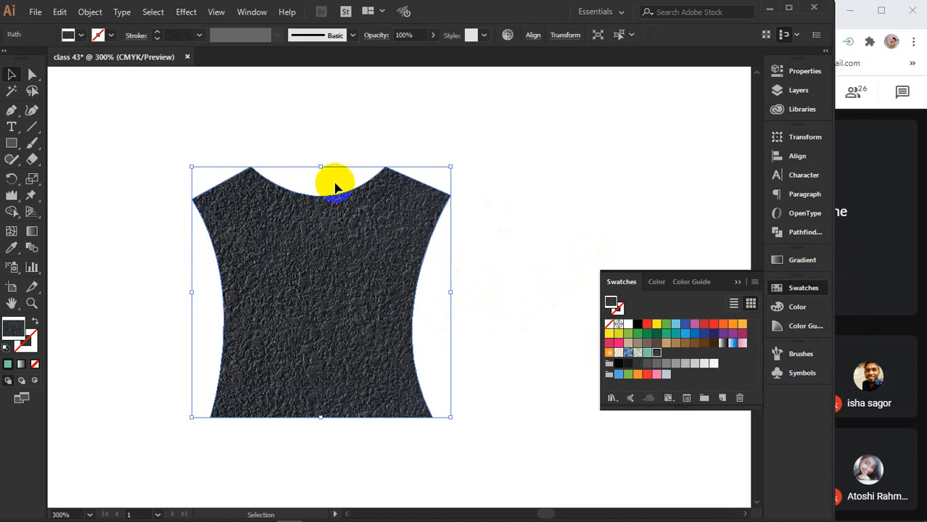
click(488, 218)
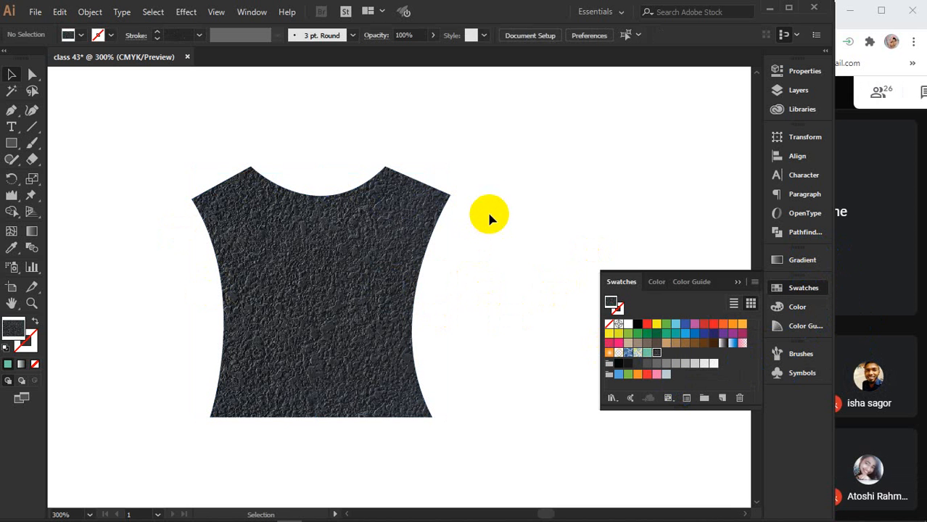
click(738, 283)
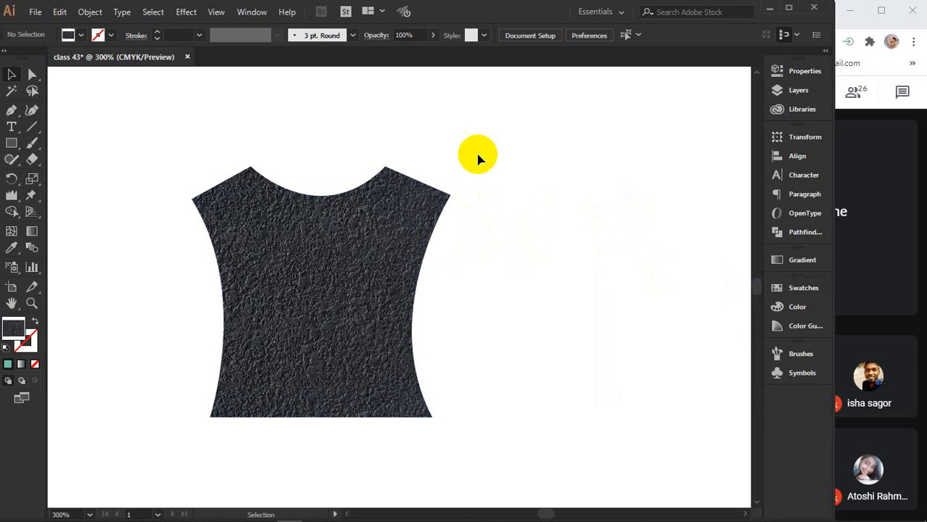
- Paste the concrete texture image, scale it down around the shirt shape and send it to the back
click(323, 249)
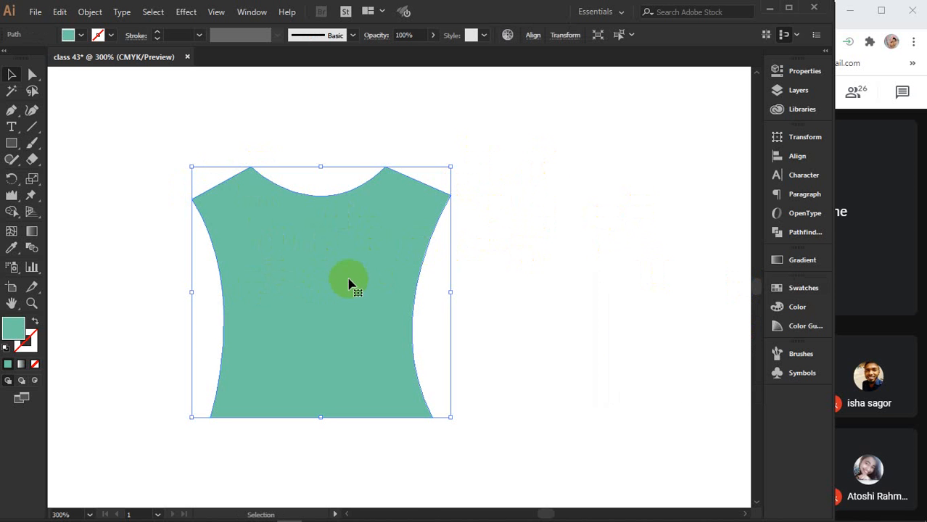
key(ctrl+v)
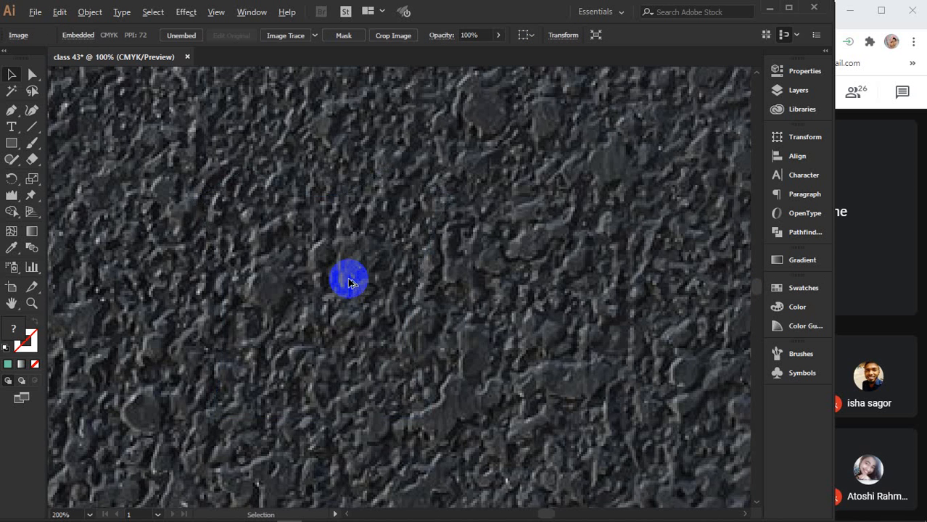
key(ctrl+0)
drag(544, 155, 449, 243)
scroll(373, 274, up, 3)
right_click(372, 273)
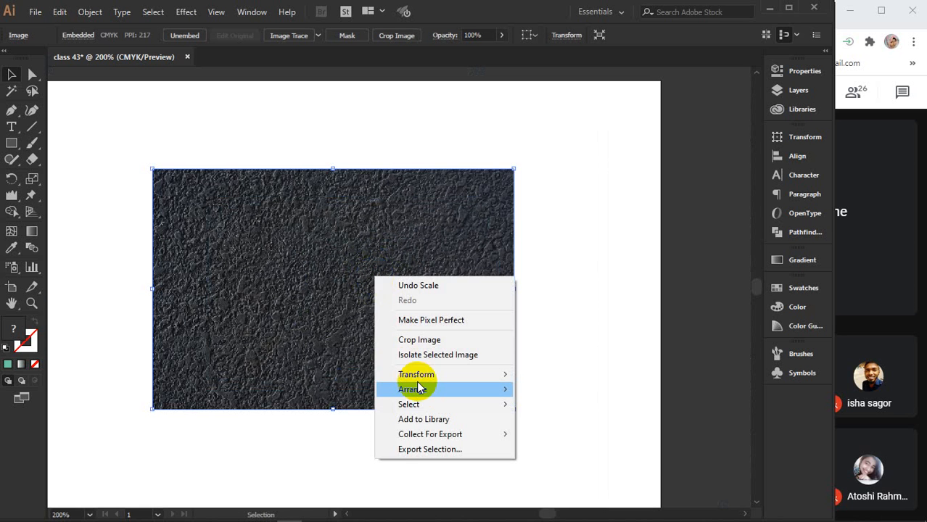
mouse_move(417, 390)
click(555, 435)
- Select the shirt and the texture image together and make a clipping mask from them
drag(255, 129, 367, 325)
right_click(305, 288)
click(354, 380)
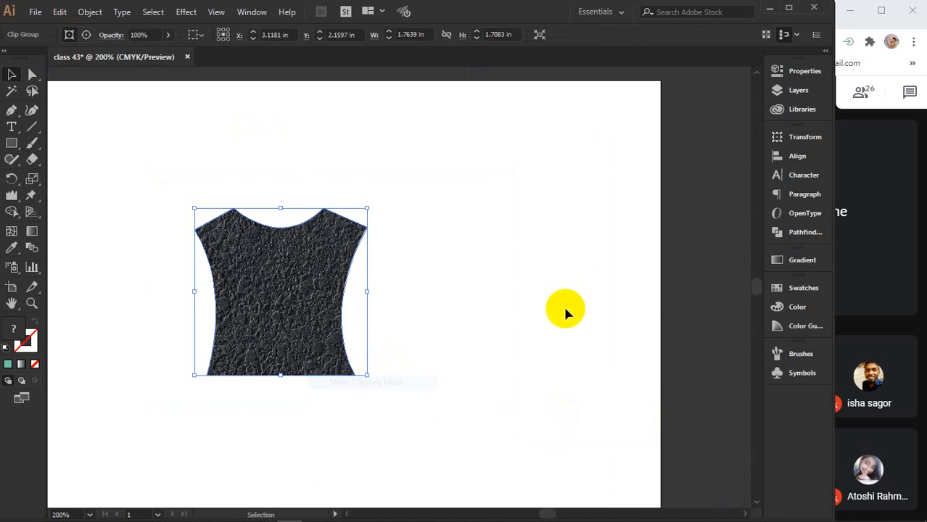
click(604, 290)
- Release the shirt's clipping mask and delete the concrete texture image
click(261, 281)
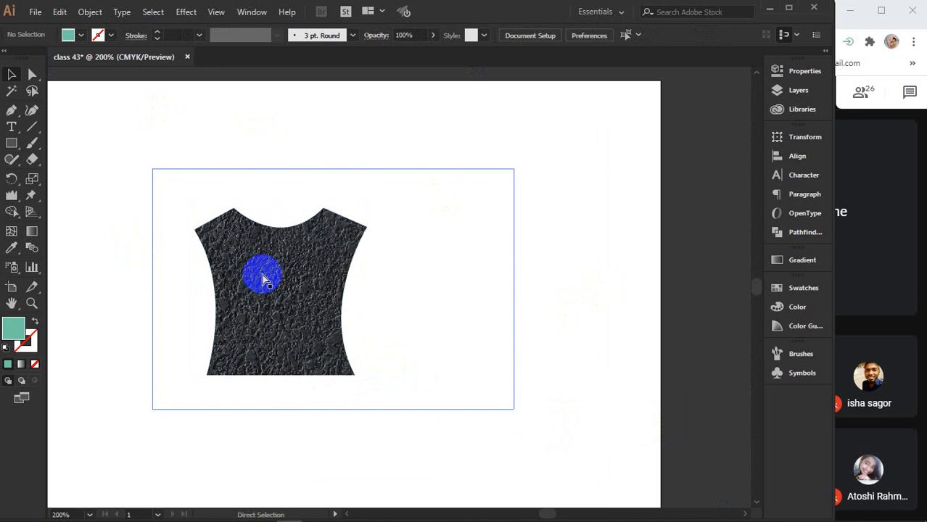
key(ctrl+alt+7)
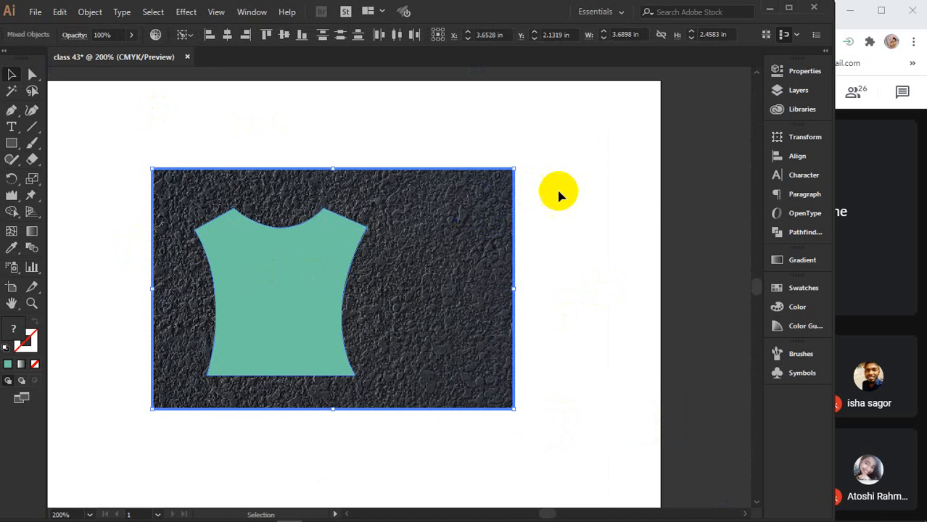
click(473, 219)
key(Delete)
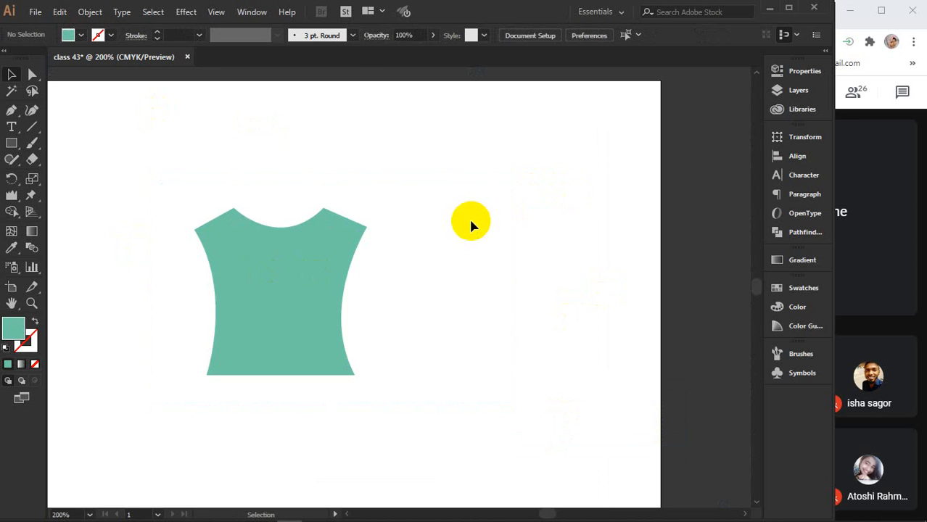
- Apply the saved concrete pattern swatch to the green shirt shape again
click(281, 288)
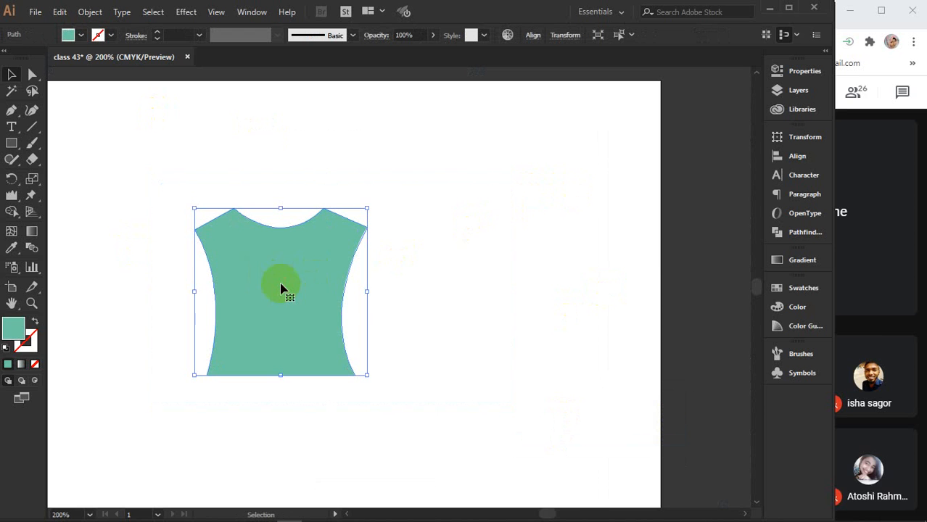
click(804, 290)
click(657, 353)
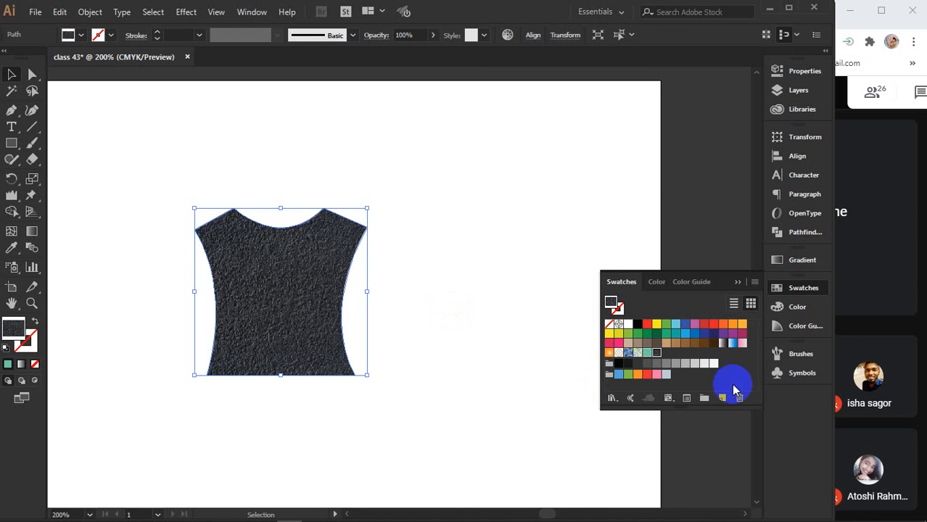
- Try red, brown, the blue swirl pattern and the Alyssa pattern on the shirt, ending with the orange radial gradient
click(711, 325)
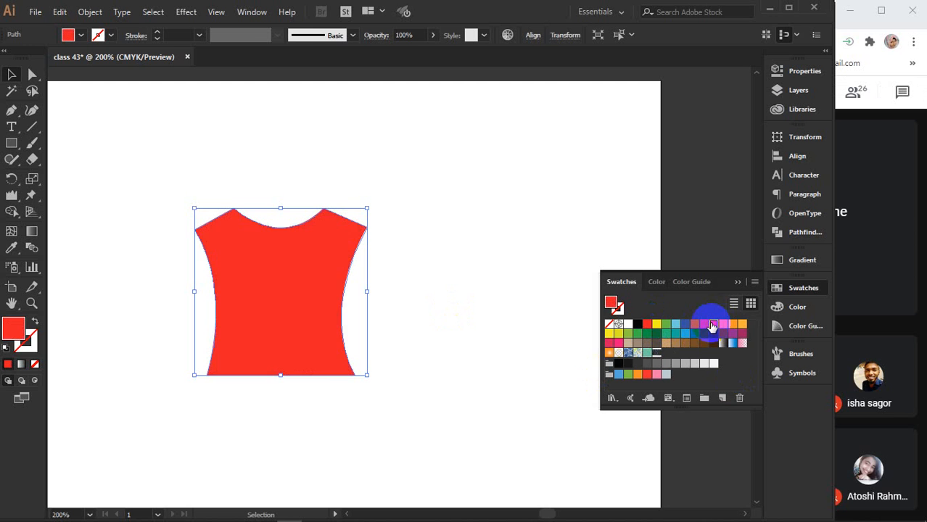
click(675, 343)
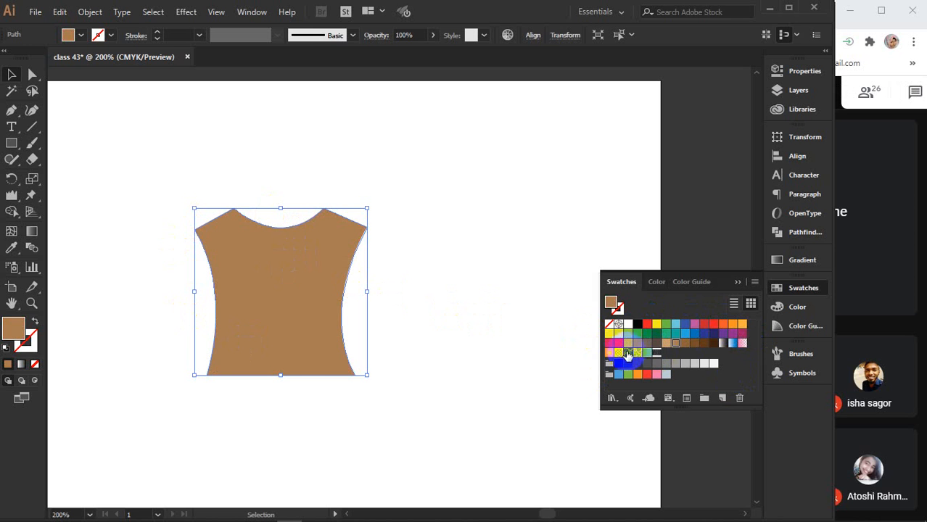
click(629, 353)
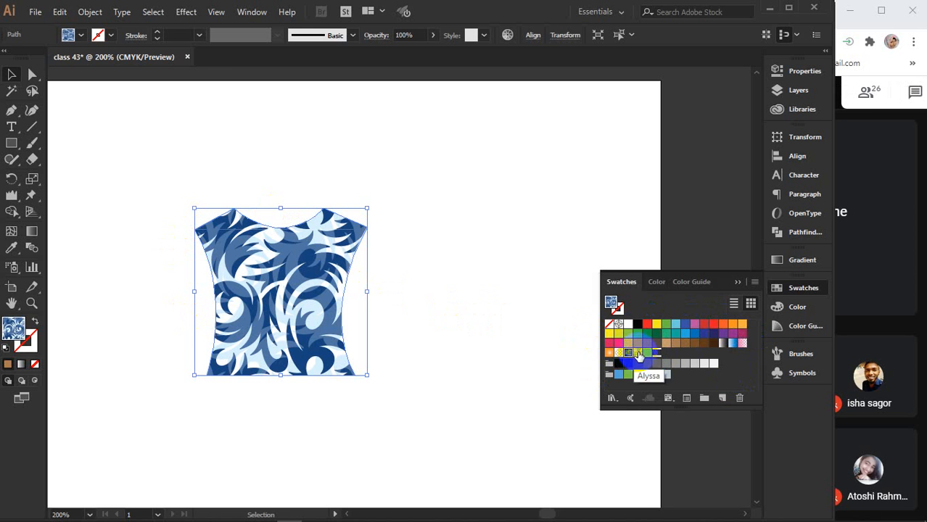
click(639, 354)
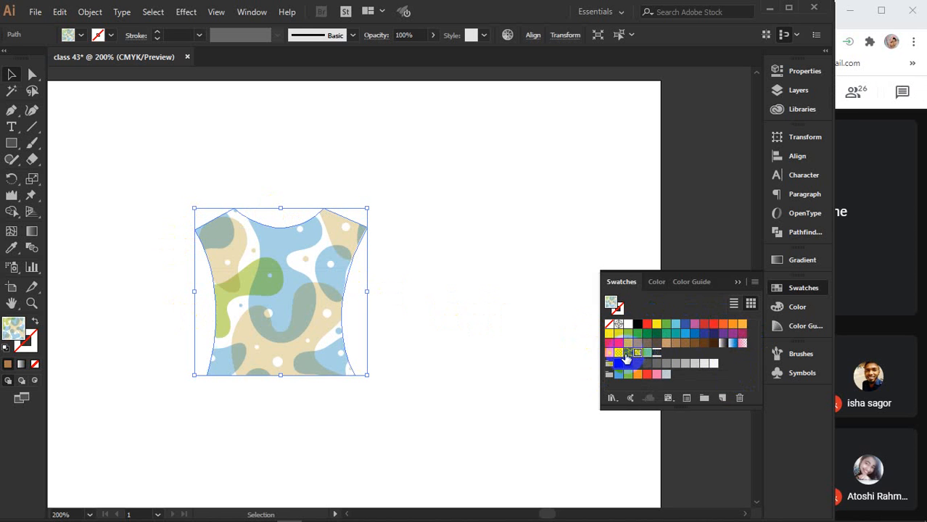
click(609, 353)
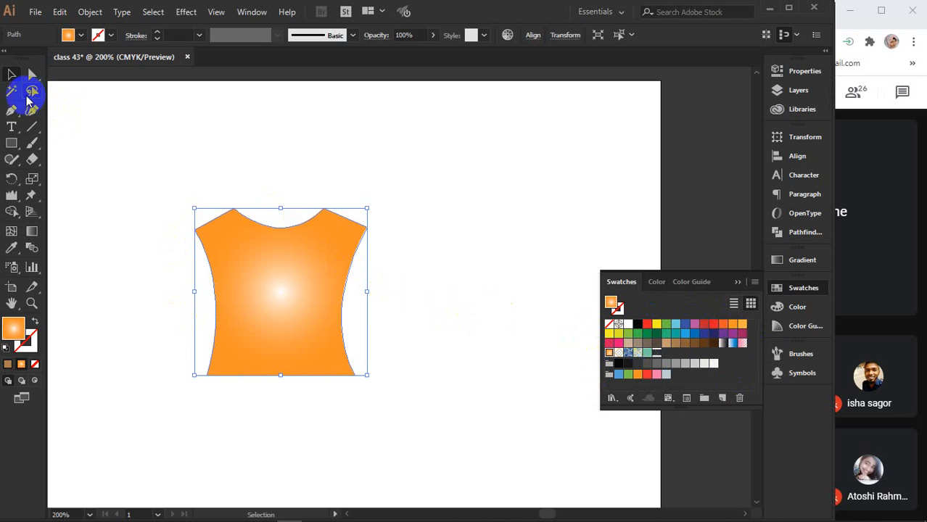
click(739, 283)
click(559, 214)
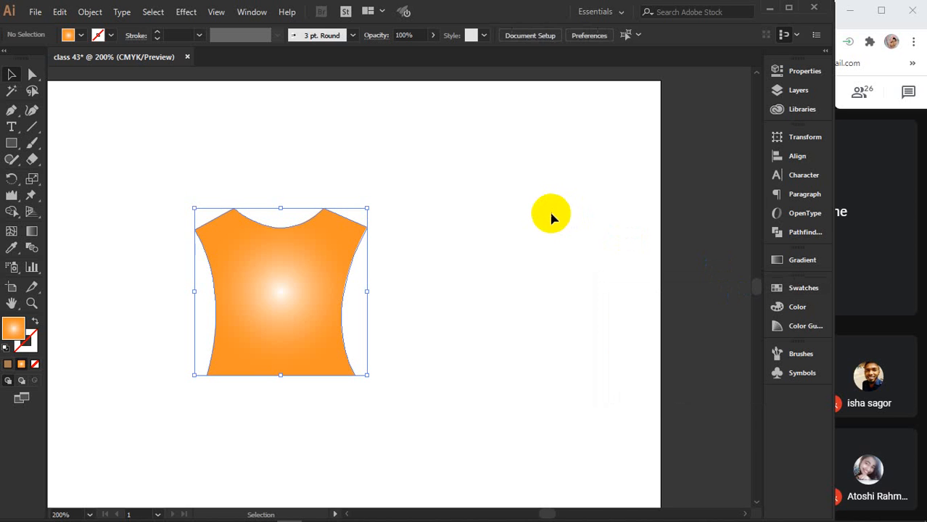
- Delete the shirt shape and set the current fill colour to yellow with nothing selected
click(331, 242)
key(Delete)
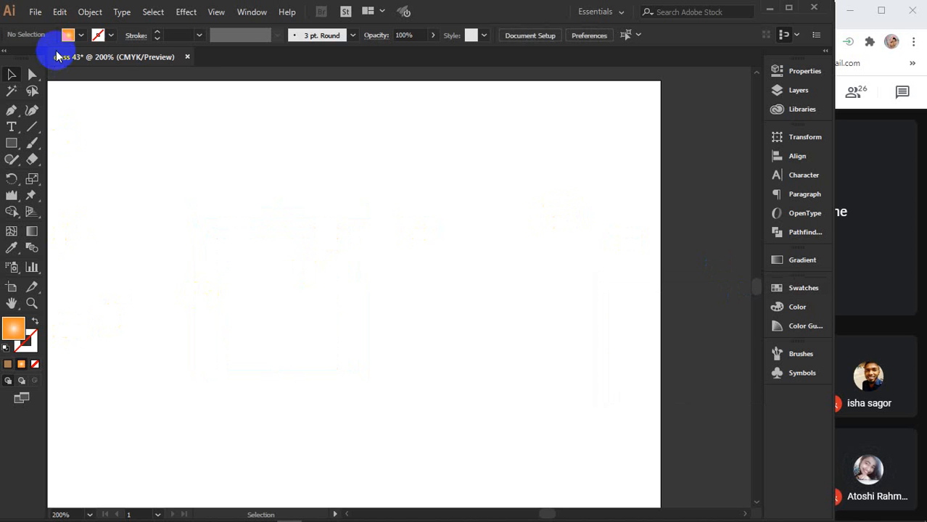
click(80, 35)
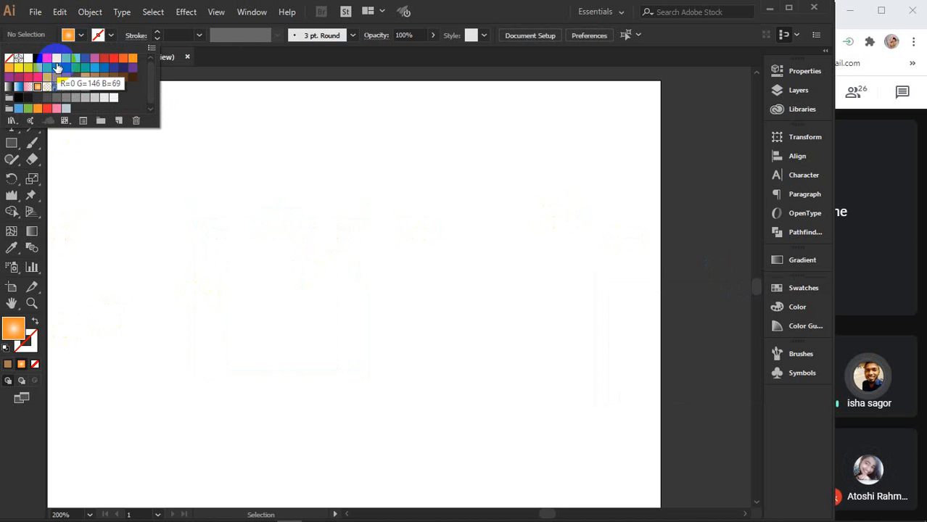
click(57, 57)
click(79, 35)
click(19, 77)
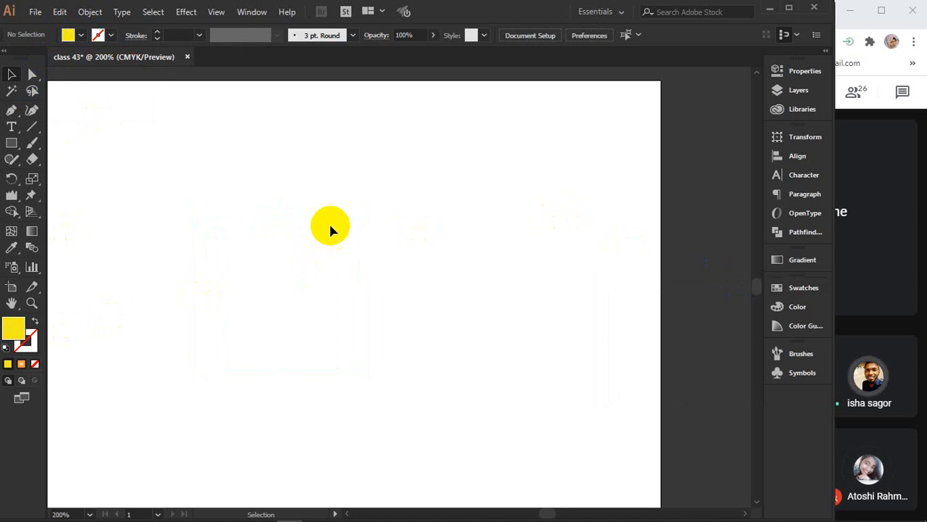
scroll(330, 227, down, 1)
scroll(330, 232, down, 1)
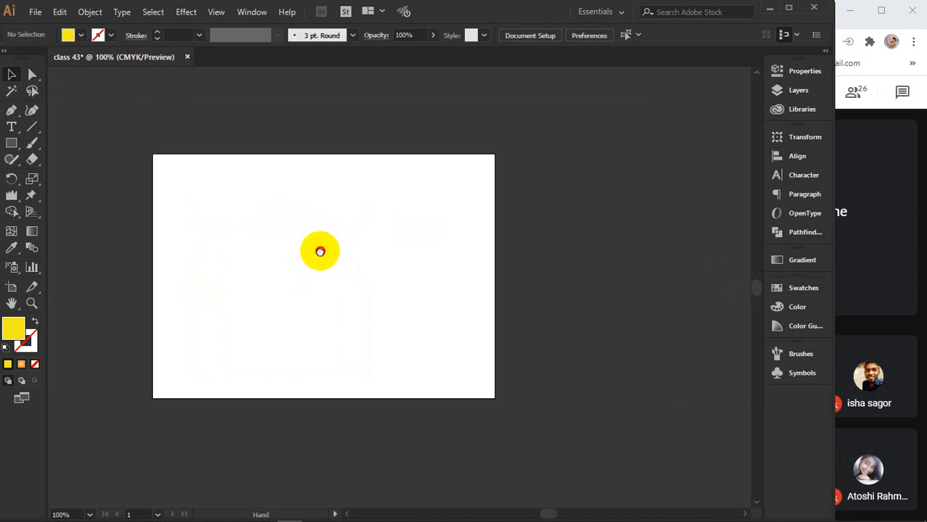
drag(317, 251, 360, 289)
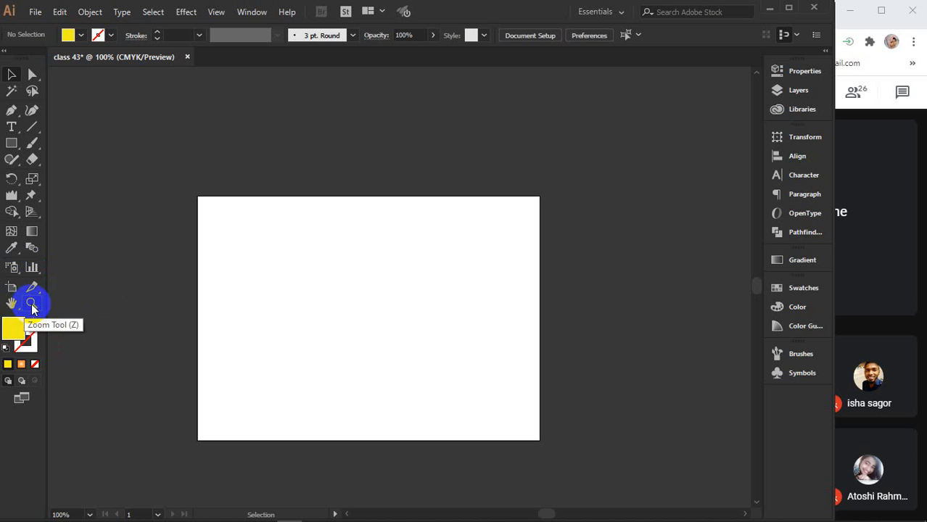
mouse_move(31, 289)
mouse_down()
mouse_move(75, 291)
mouse_move(33, 289)
mouse_up()
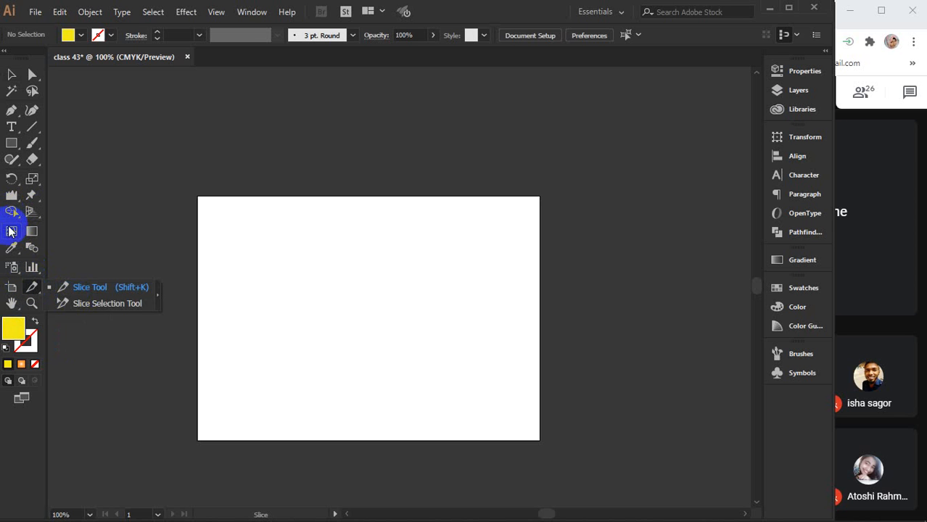
click(32, 232)
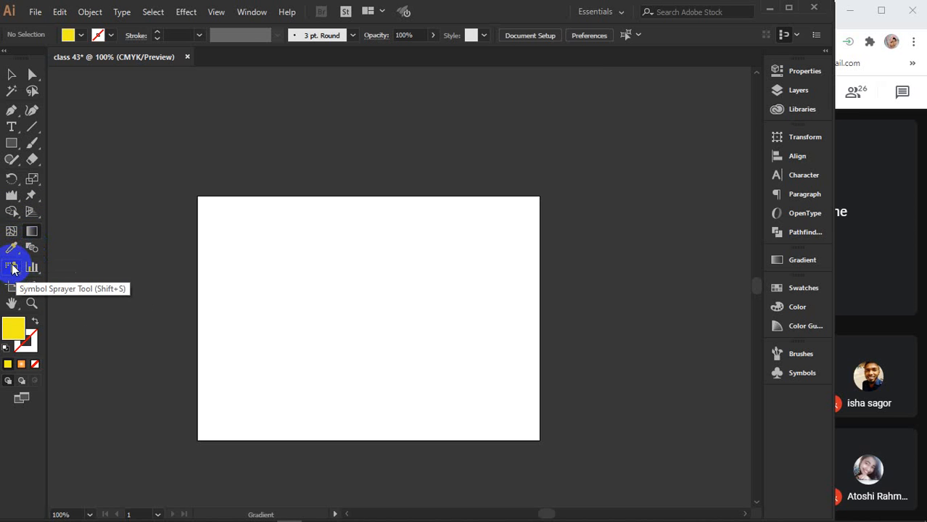
click(9, 75)
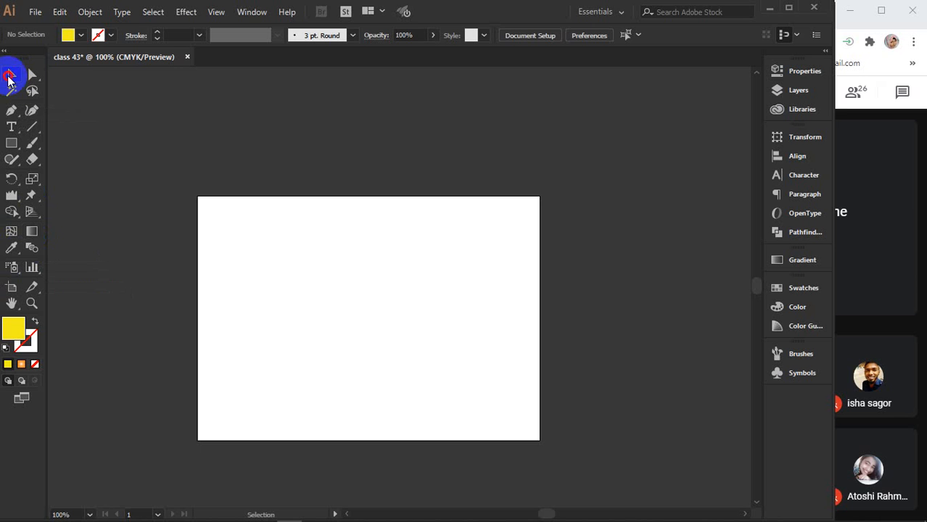
click(183, 11)
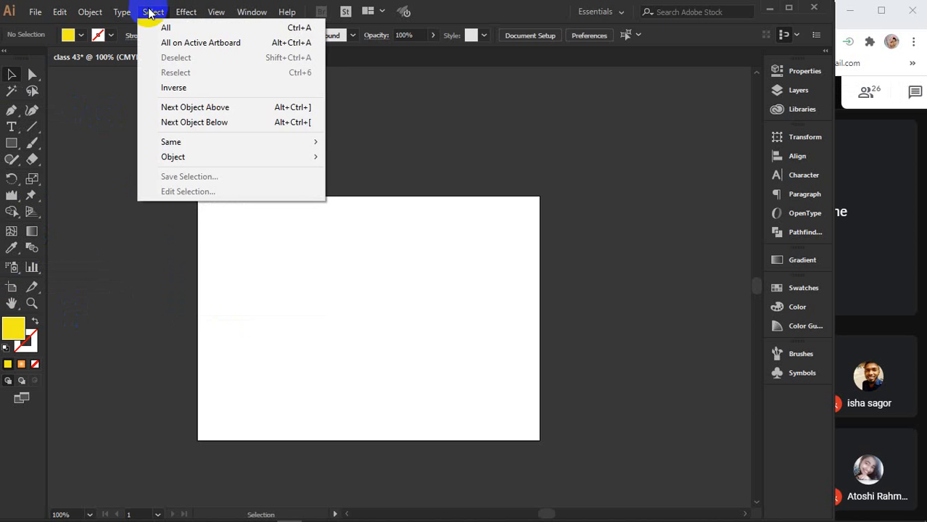
mouse_move(153, 11)
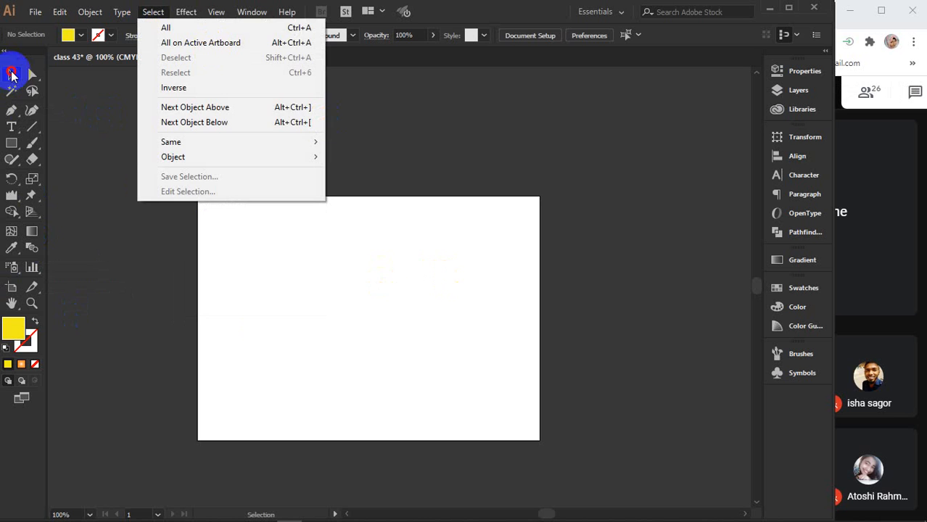
click(12, 72)
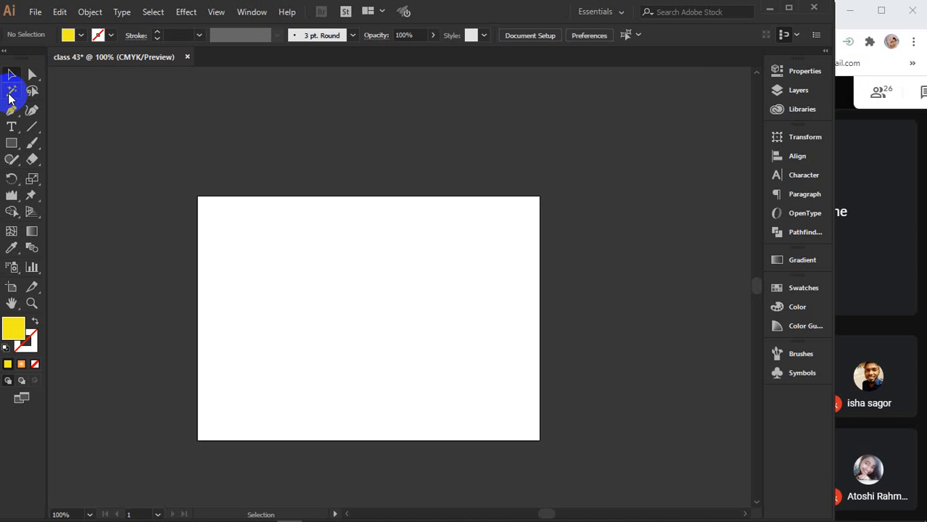
click(820, 161)
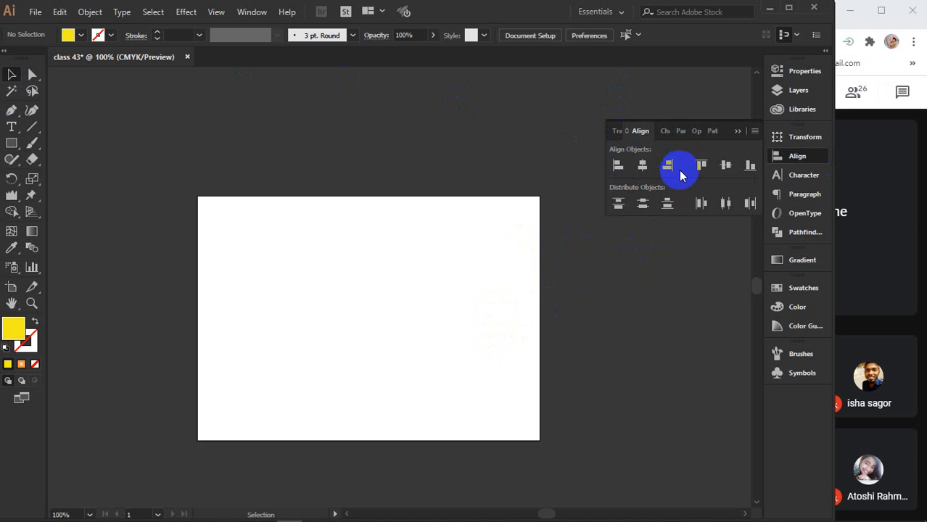
click(738, 132)
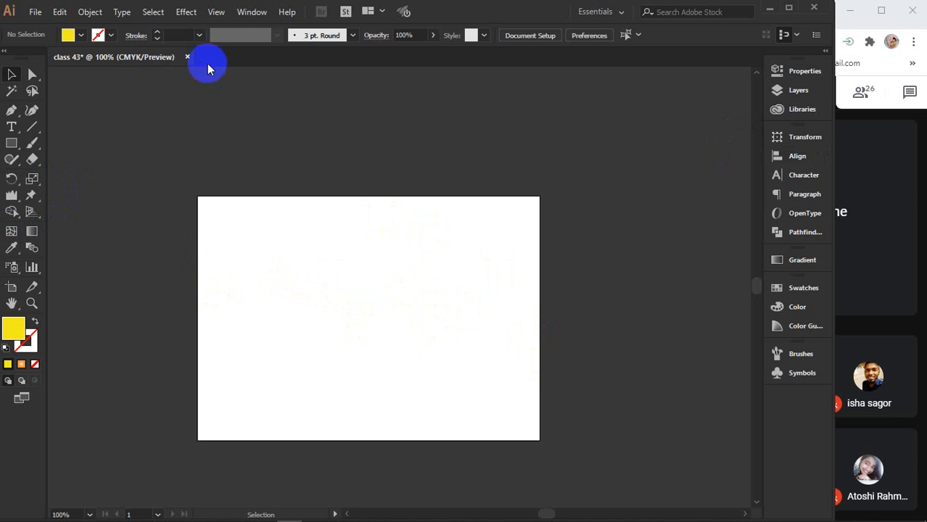
- Close the class 43 document and minimise the program window
click(188, 56)
click(471, 287)
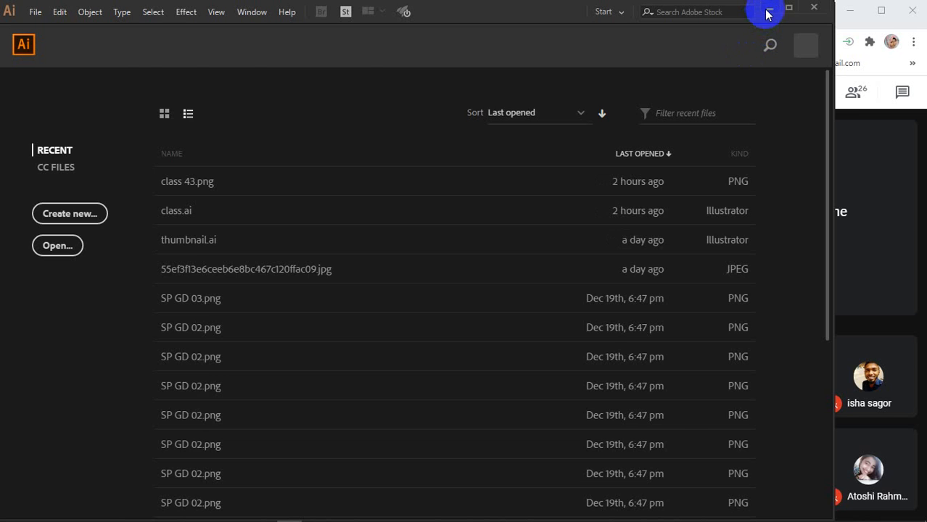
click(768, 9)
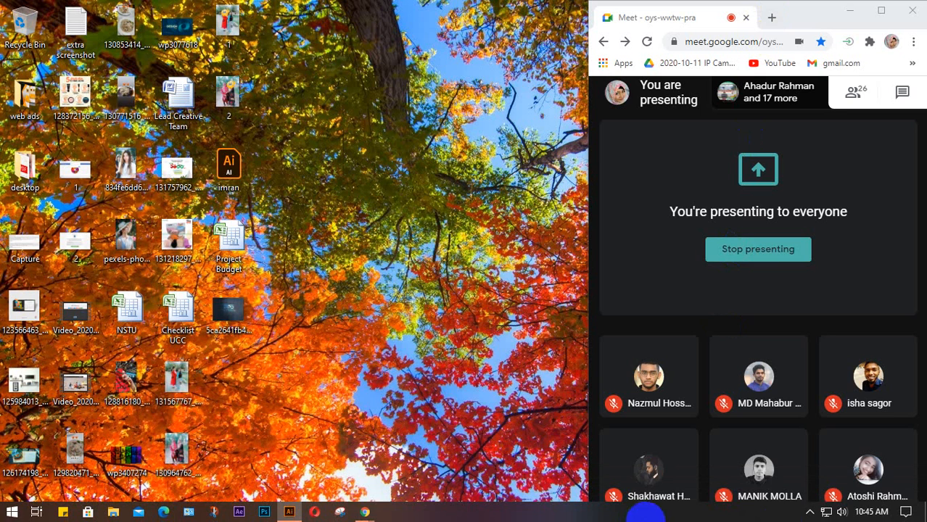
- Switch to the Chrome window with the cement texture search and close the 50 Beautiful Color Combinations tab
mouse_move(366, 512)
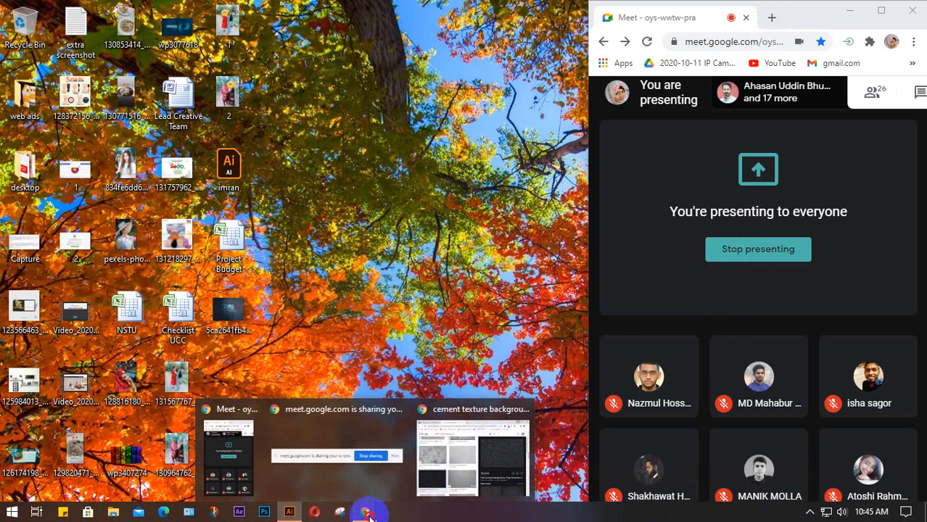
click(514, 453)
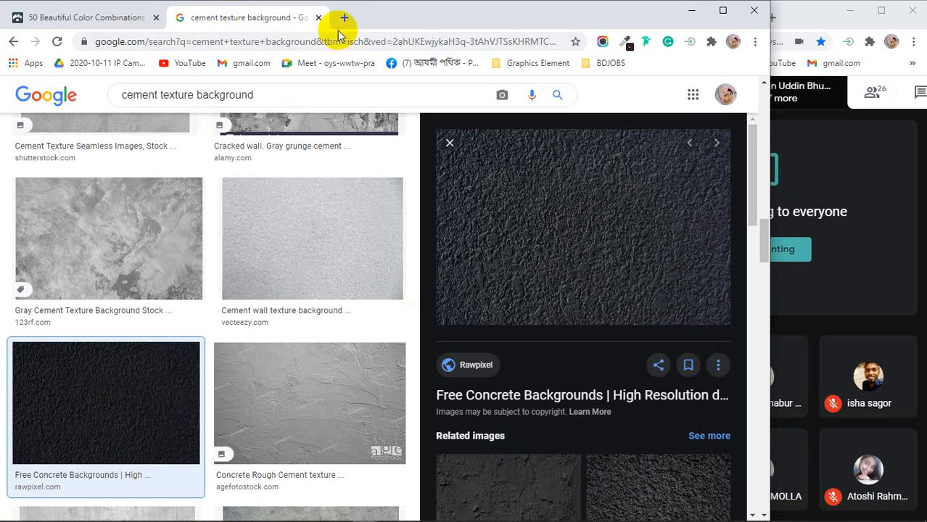
click(156, 17)
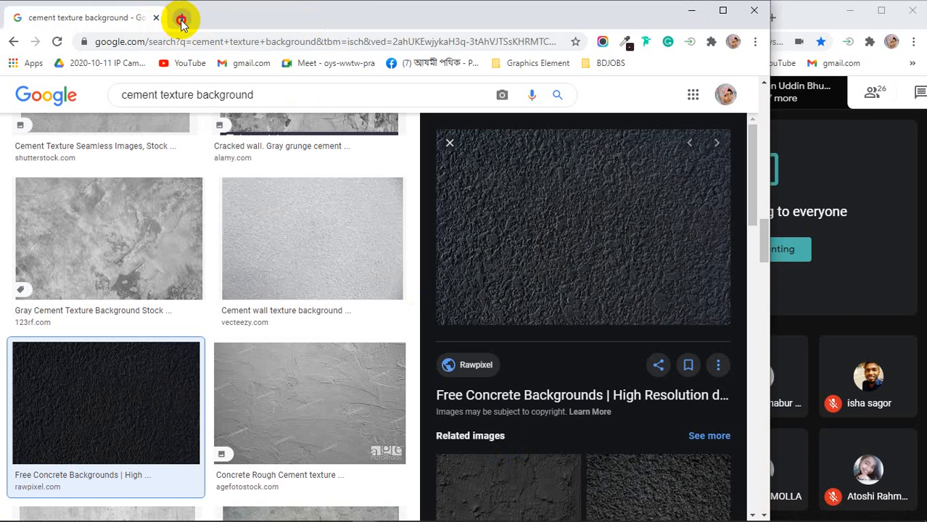
- Open Google Sheets from the Google apps in a new browser tab
click(182, 17)
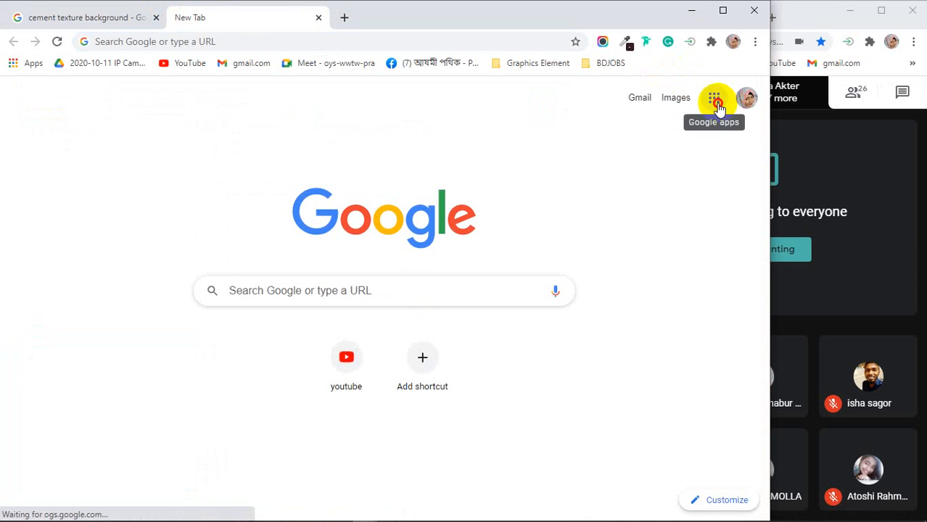
click(714, 99)
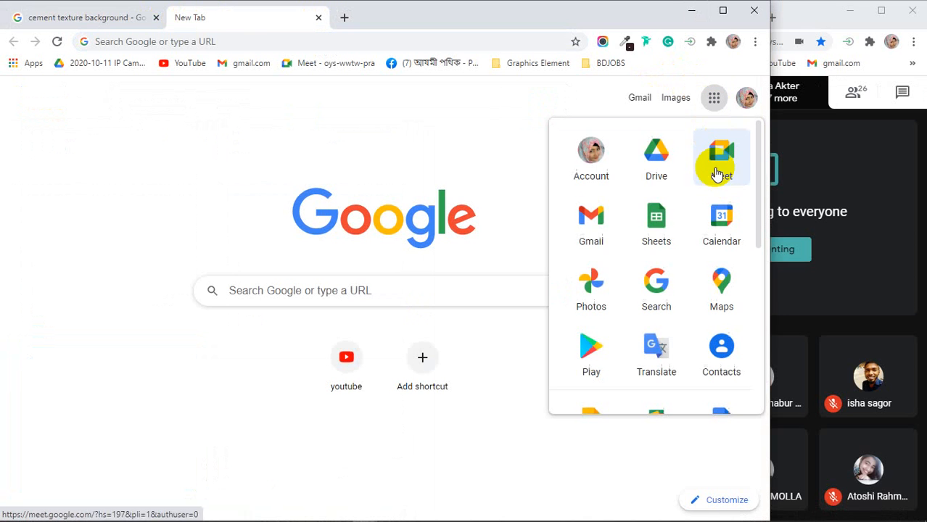
click(659, 232)
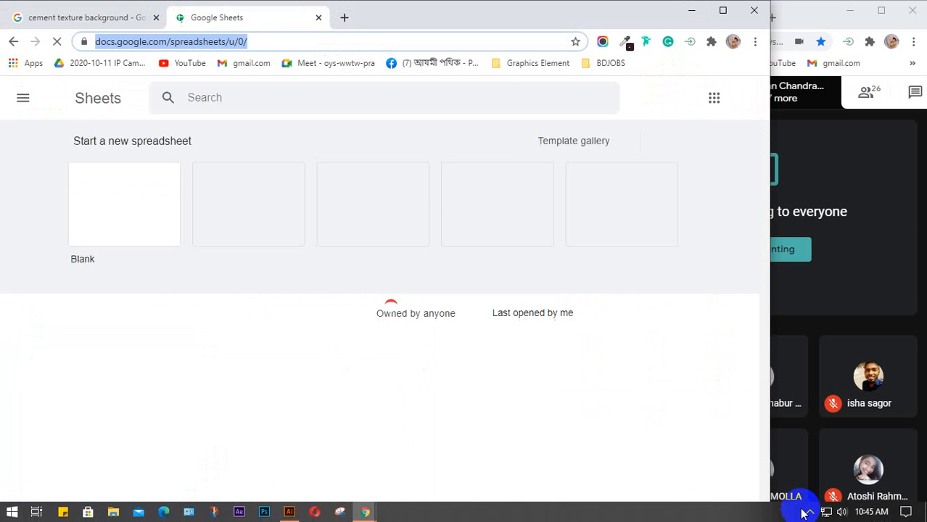